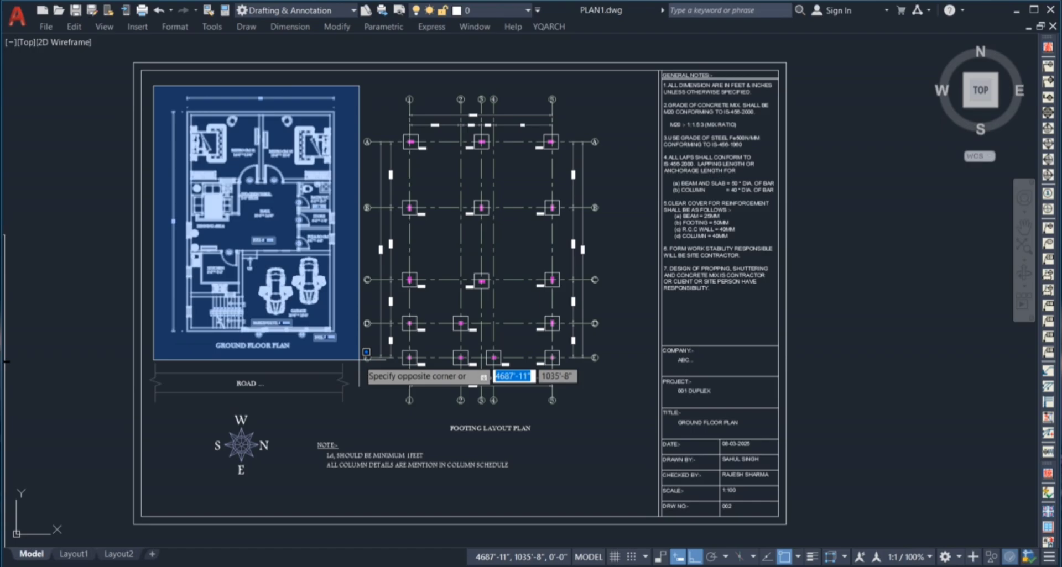
- Examine the ground floor plan's ground, parking and finished floor level marks around the garage and entrance steps
click(365, 352)
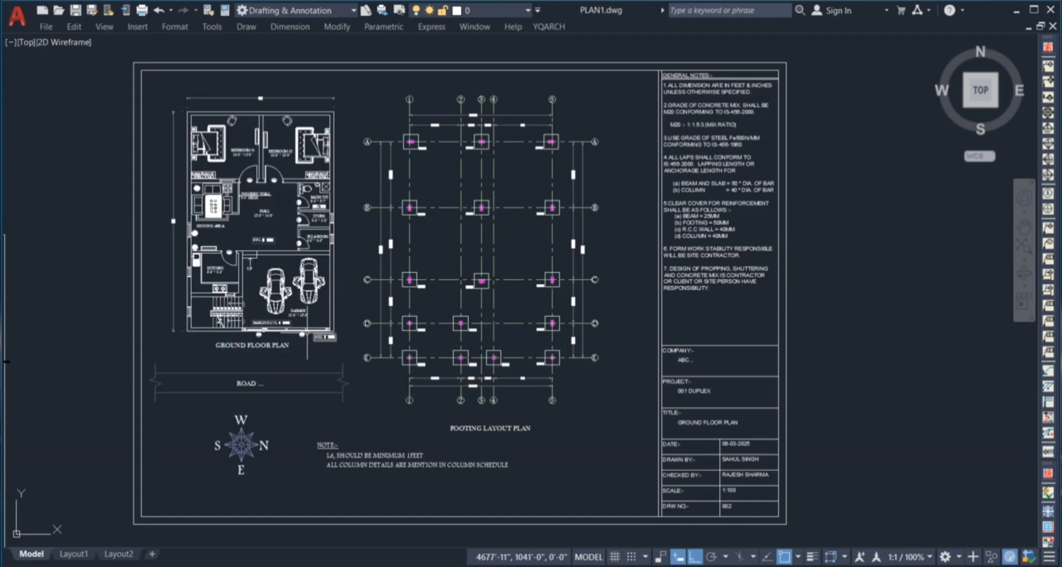
scroll(318, 341, up, 8)
click(457, 408)
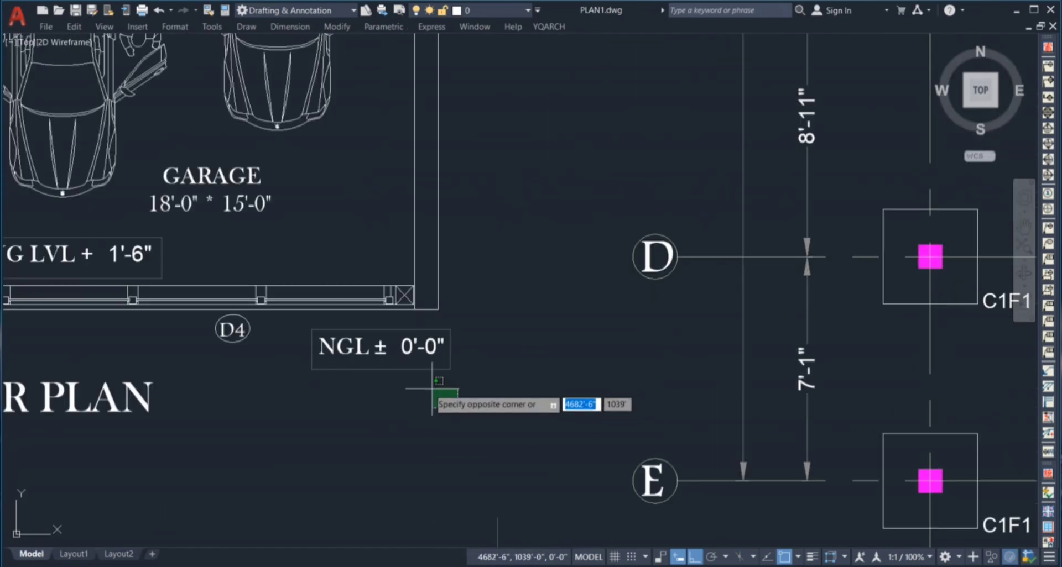
click(366, 394)
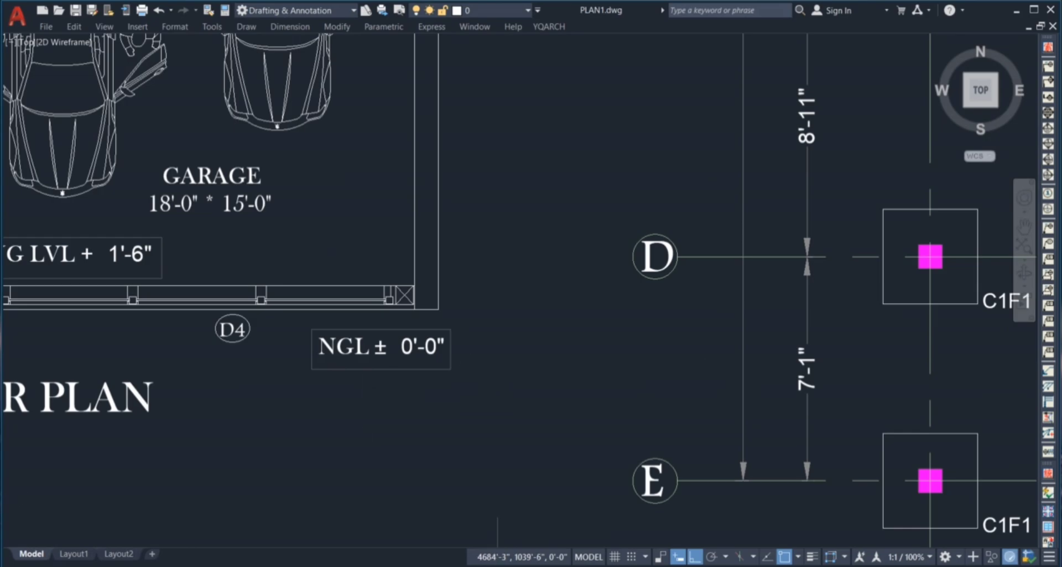
scroll(488, 370, down, 3)
scroll(433, 368, down, 4)
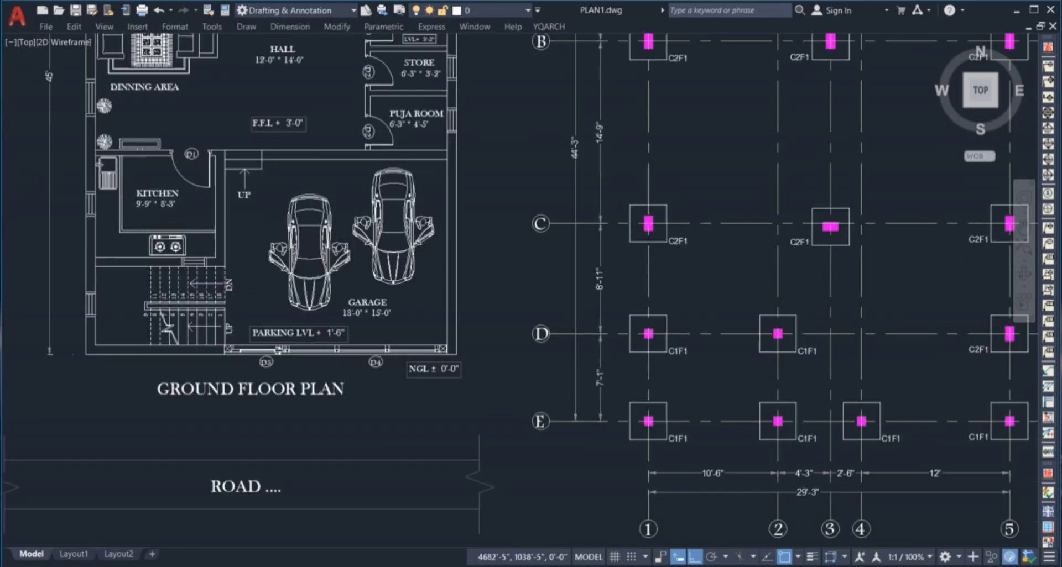
scroll(337, 254, up, 6)
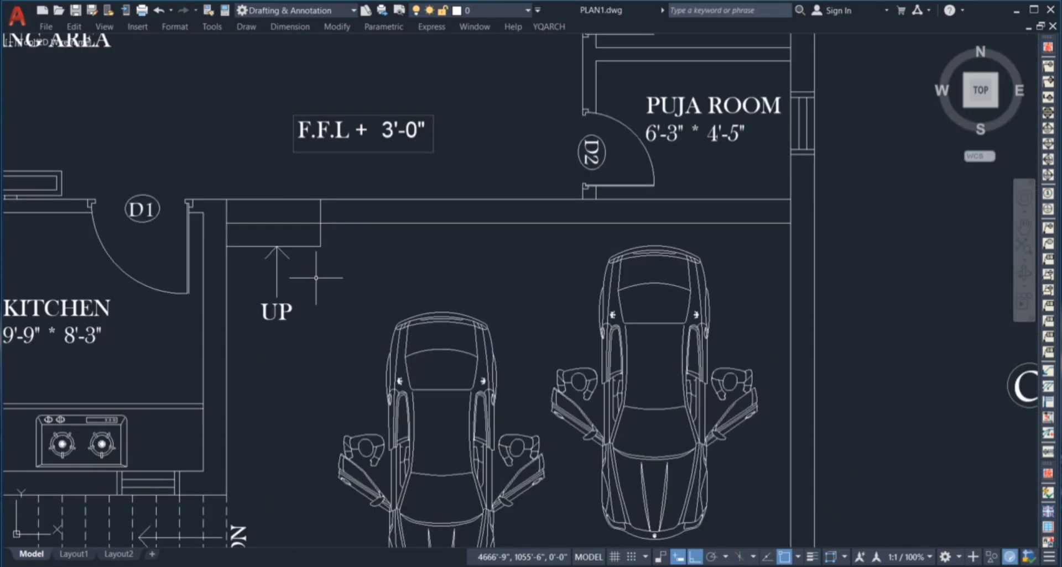
click(315, 279)
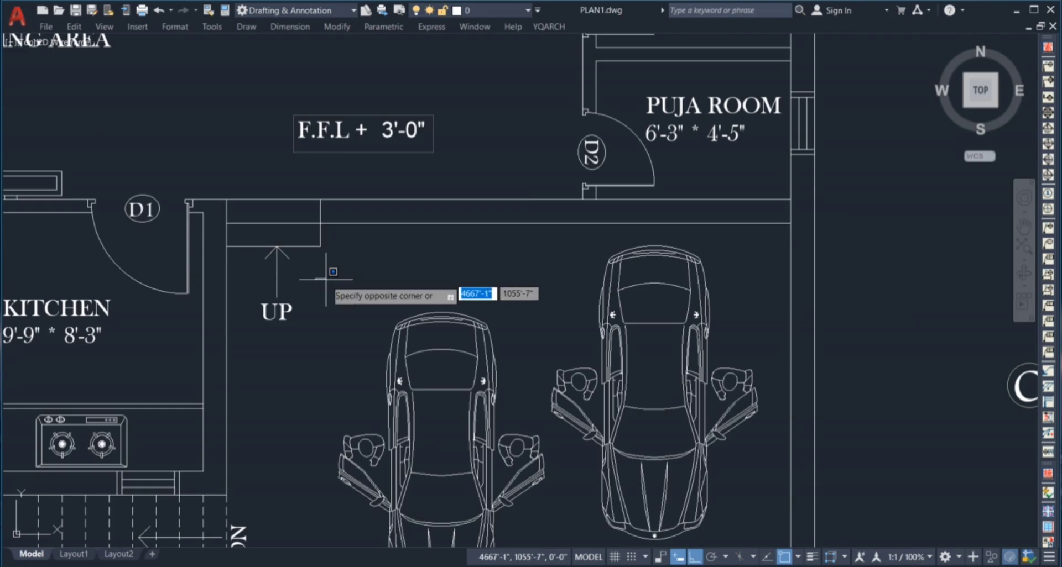
key(Escape)
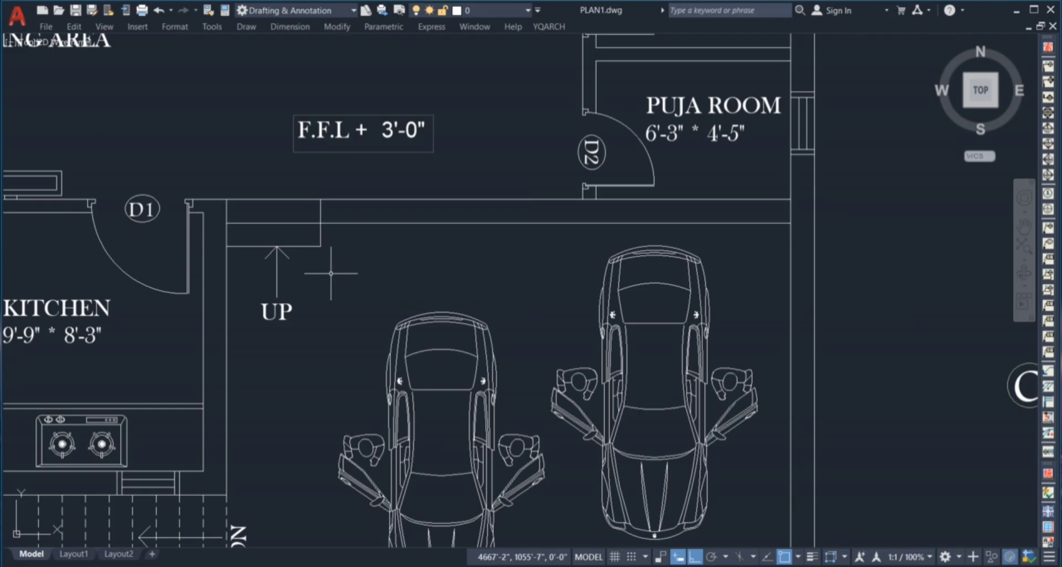
- Examine the kitchen layout, the staircase and the garage entrance on the ground floor plan
scroll(326, 265, down, 5)
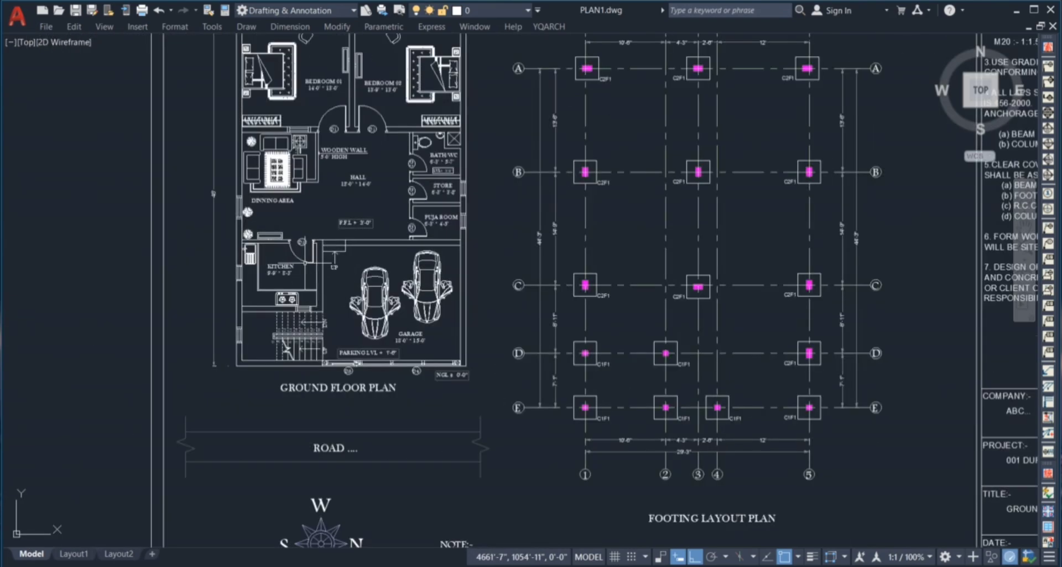
scroll(243, 273, up, 4)
scroll(267, 345, down, 4)
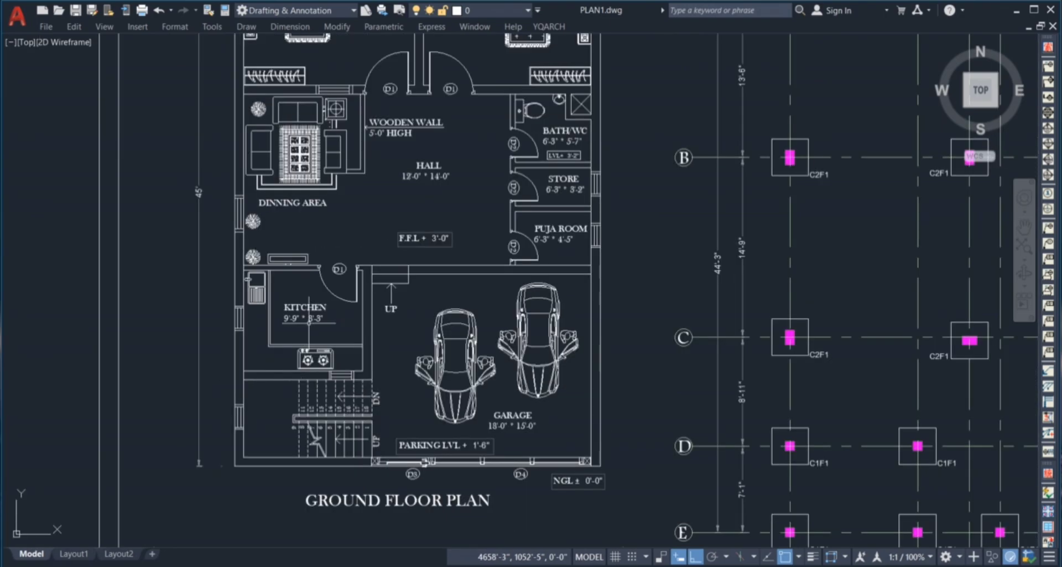
scroll(312, 308, up, 4)
scroll(316, 292, down, 2)
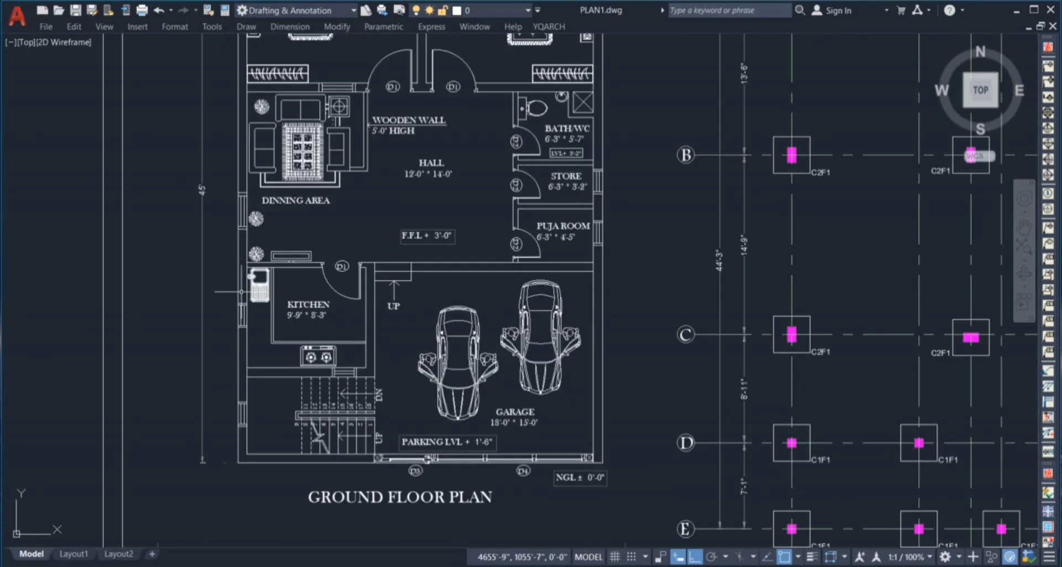
click(153, 298)
click(140, 324)
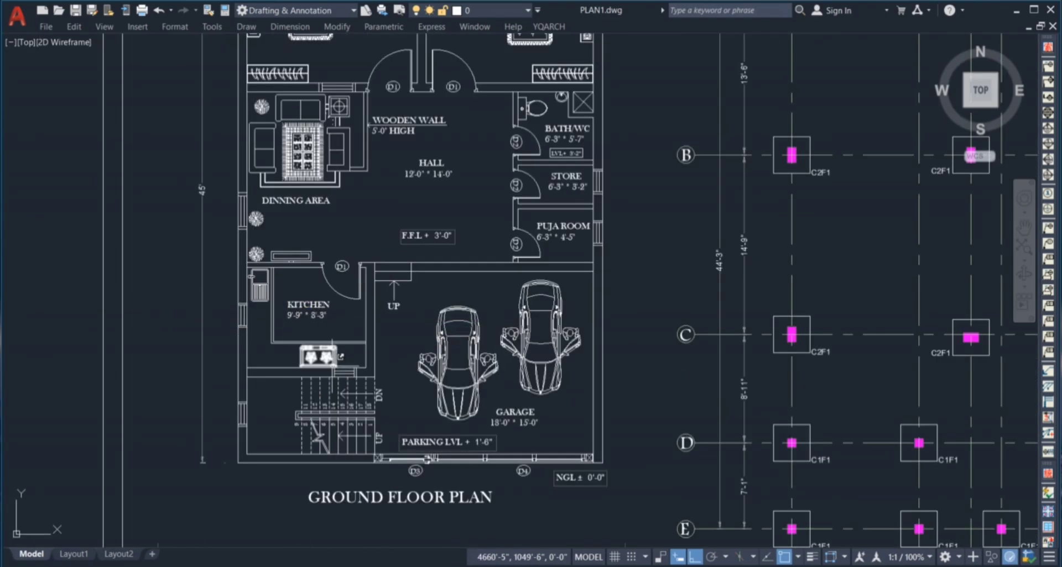
scroll(331, 350, up, 4)
click(386, 183)
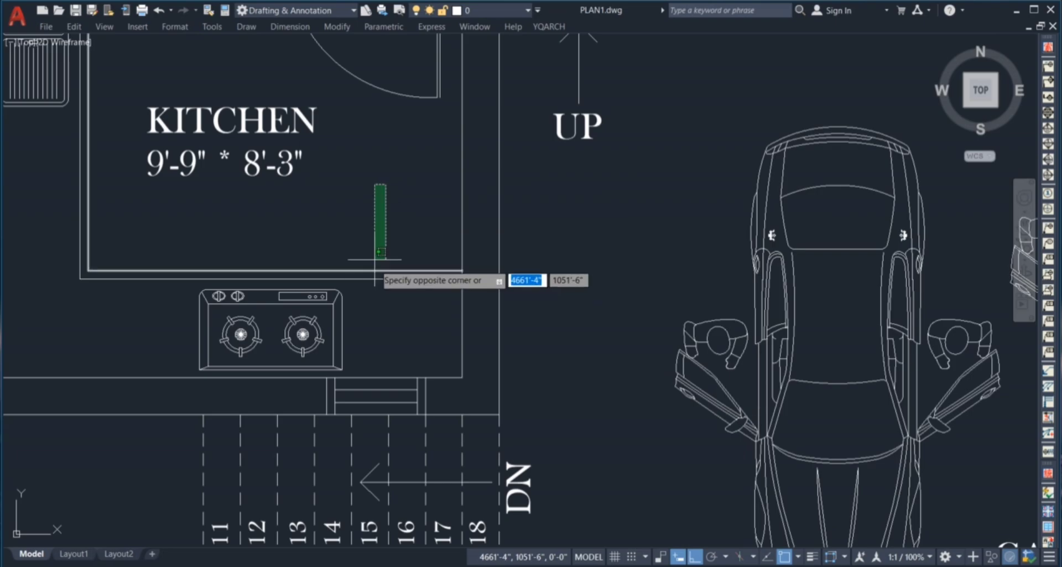
scroll(374, 258, down, 4)
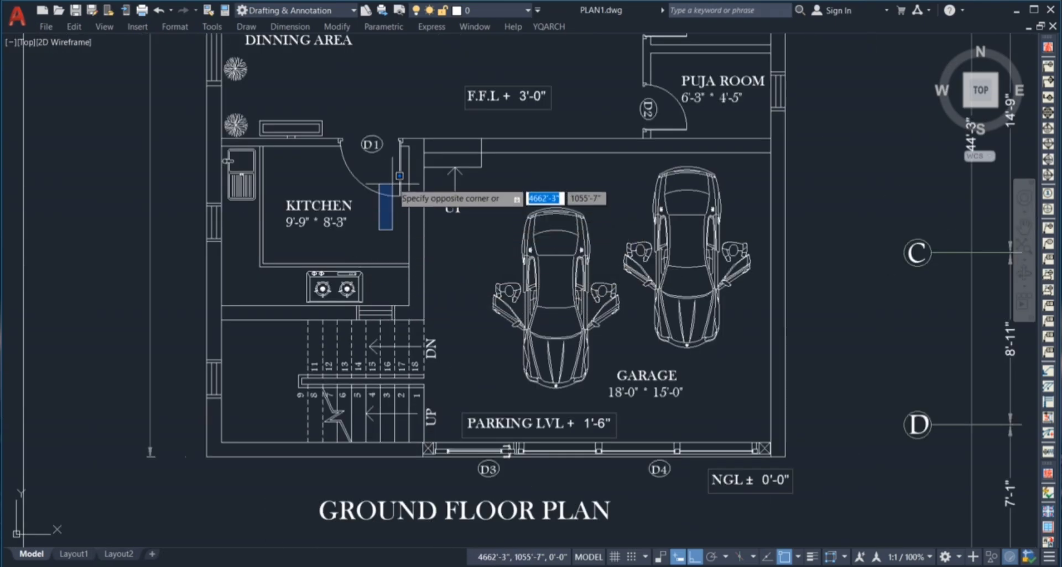
click(411, 258)
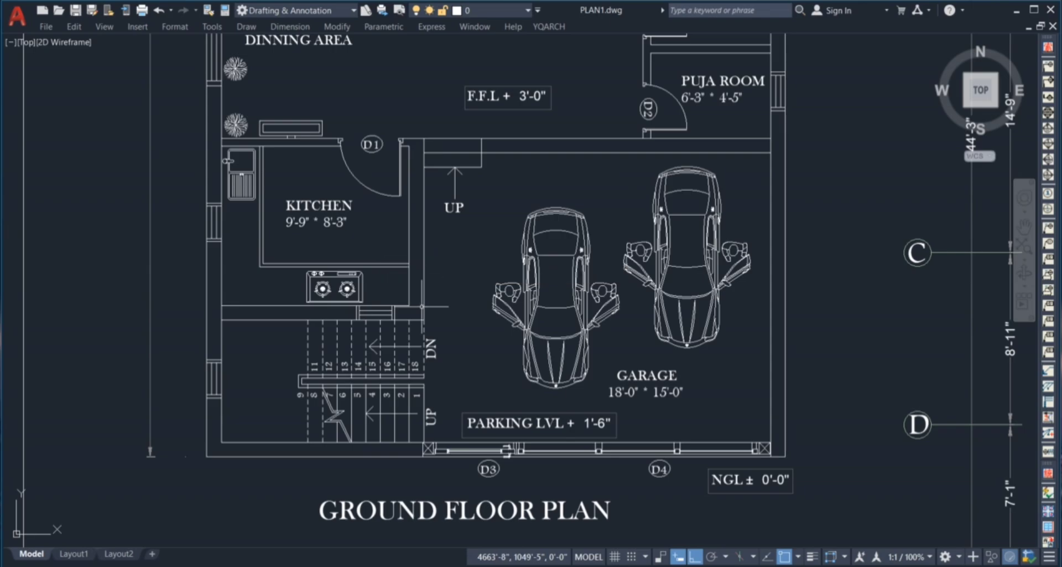
click(248, 313)
click(450, 455)
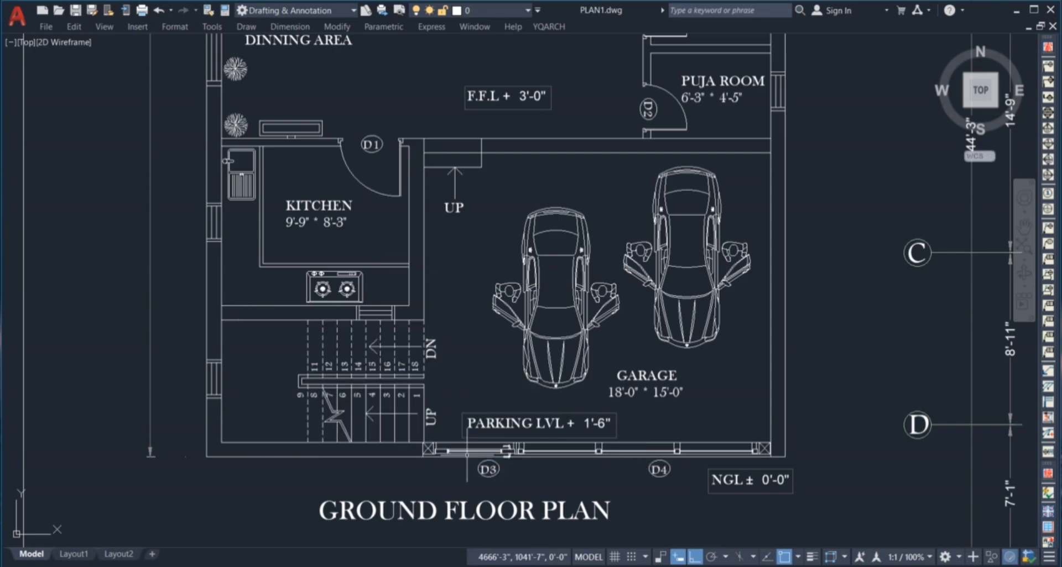
- Examine the bath, store, puja room and bedrooms on the ground floor plan, including the overall dimensions
scroll(373, 428, down, 4)
scroll(536, 190, up, 4)
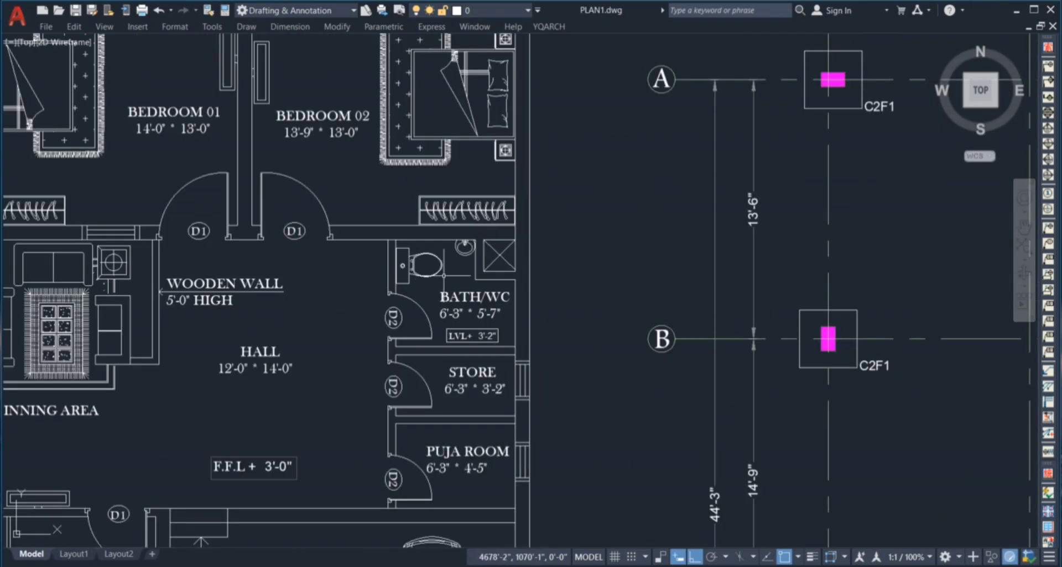
click(443, 259)
key(Escape)
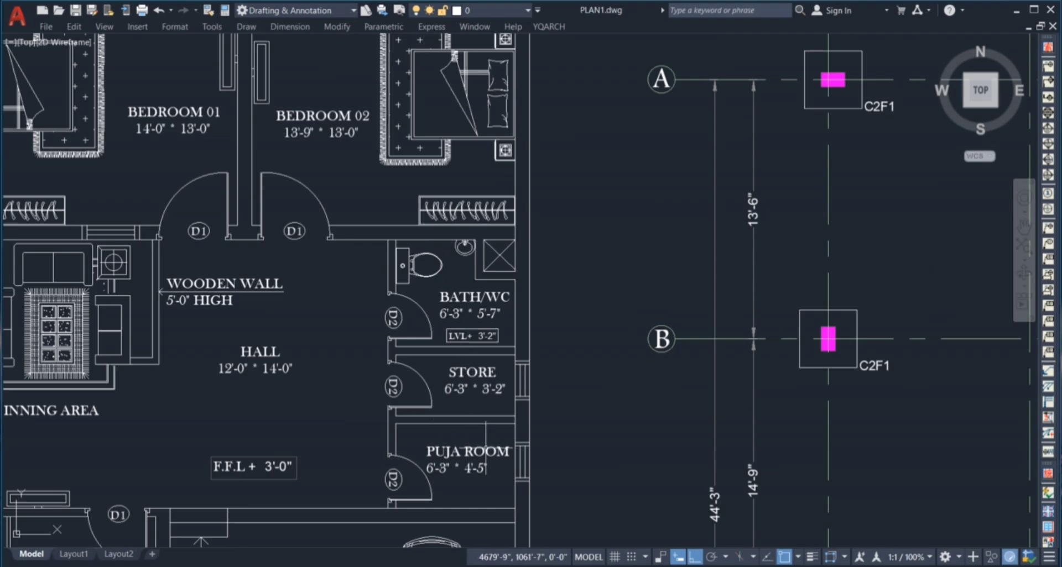
scroll(502, 449, down, 2)
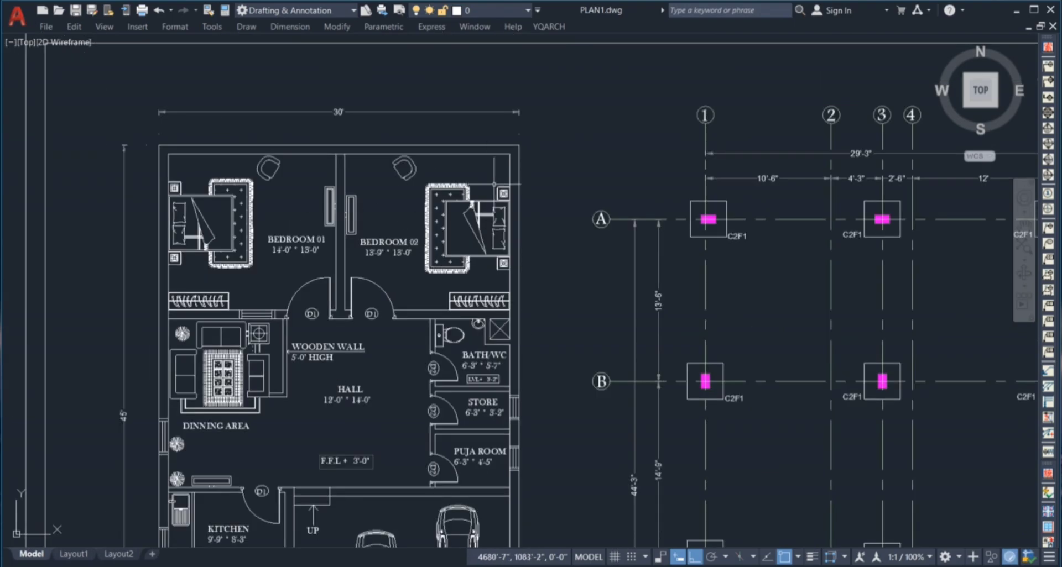
scroll(415, 113, down, 4)
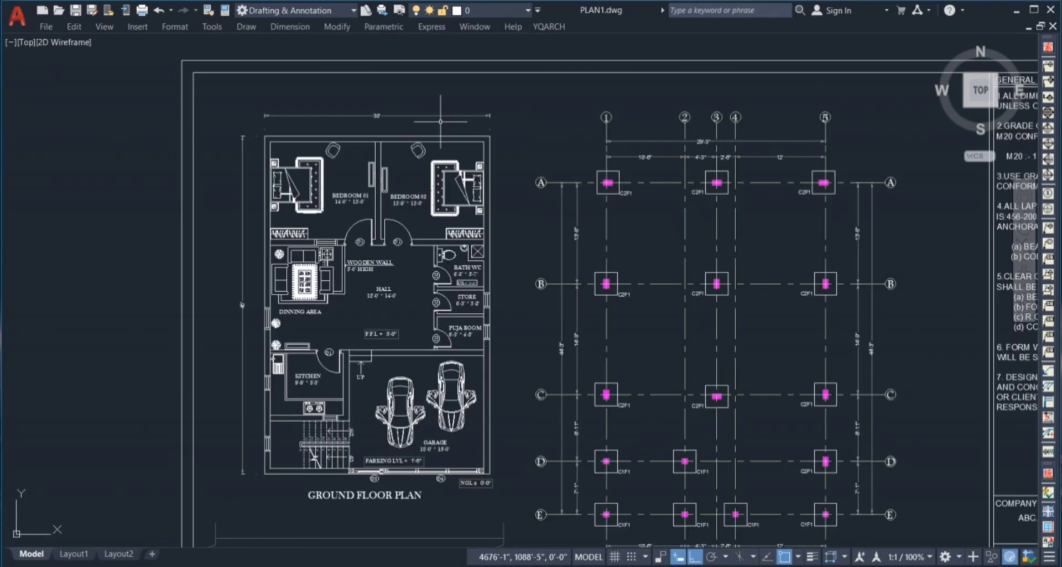
- Examine the footing layout plan with its note, the general notes and the title block of the drawing sheet
scroll(614, 442, up, 4)
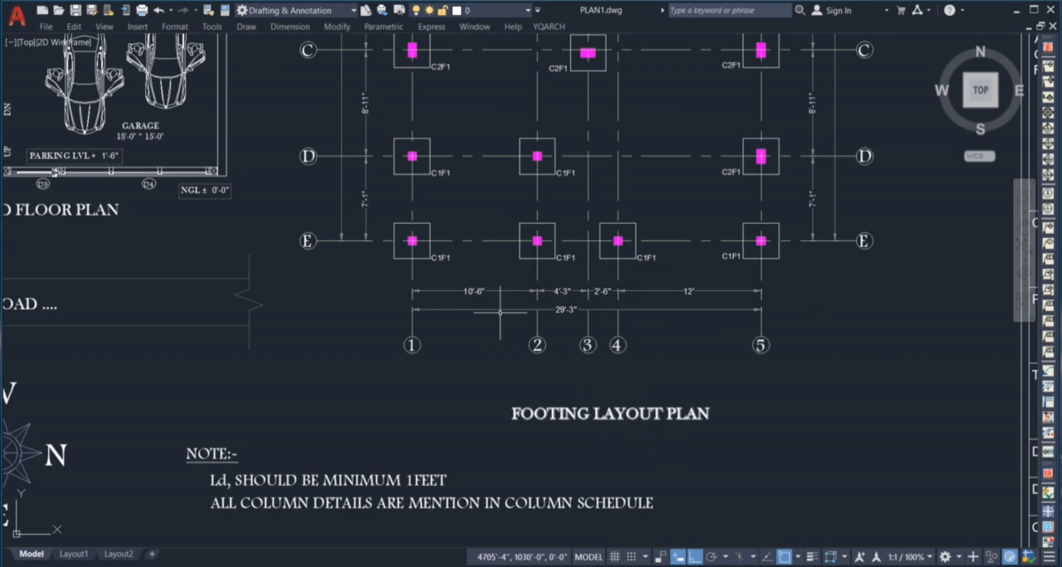
scroll(537, 327, down, 2)
scroll(461, 401, down, 2)
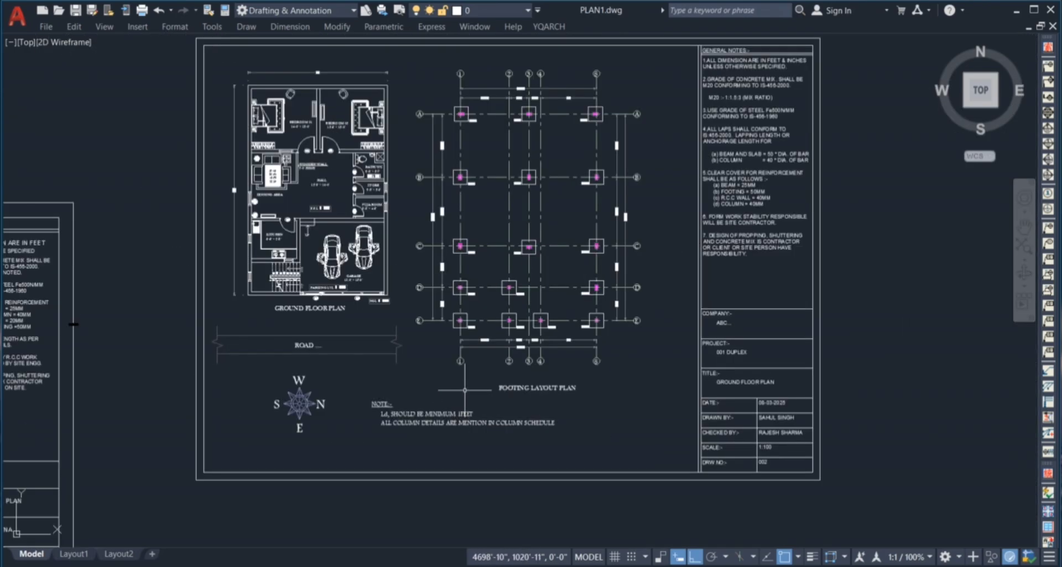
scroll(780, 61, up, 2)
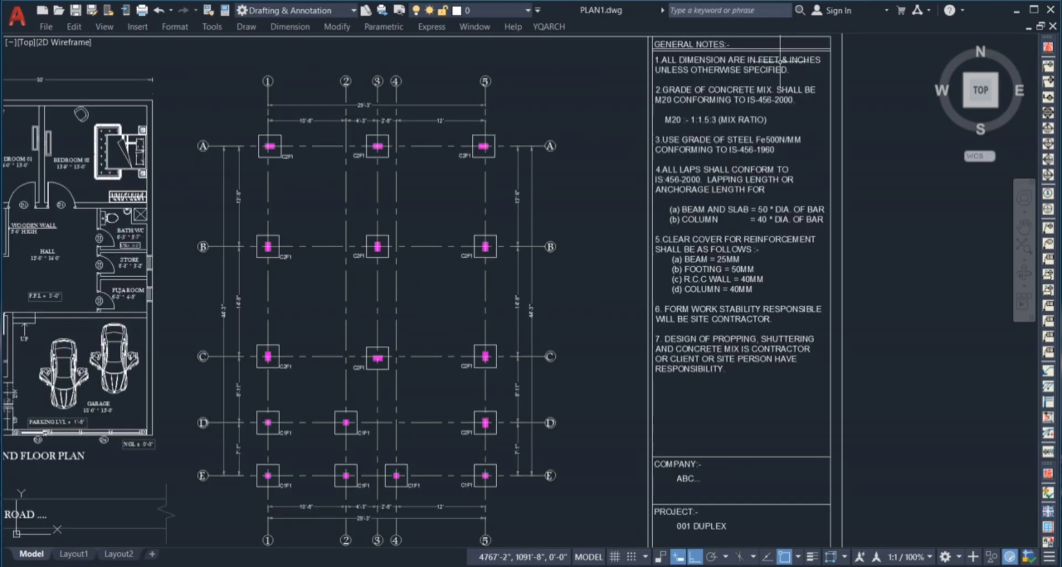
scroll(742, 301, down, 2)
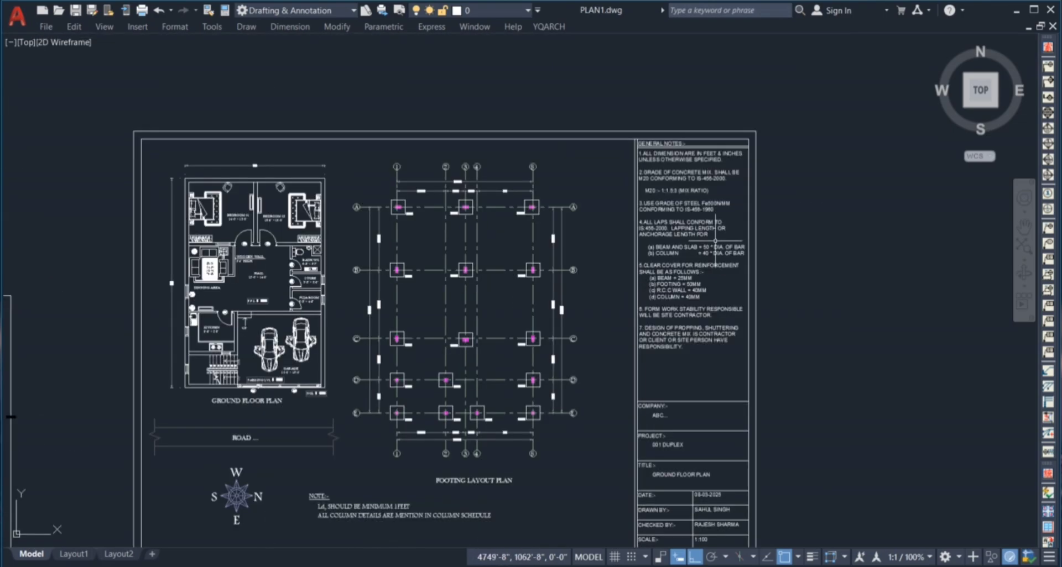
scroll(795, 192, up, 2)
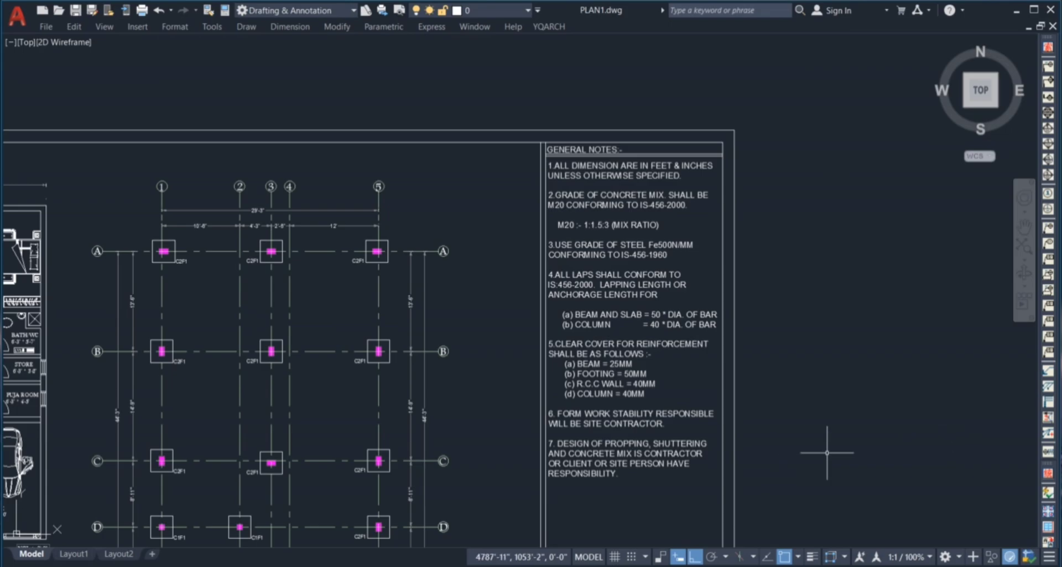
scroll(796, 254, down, 3)
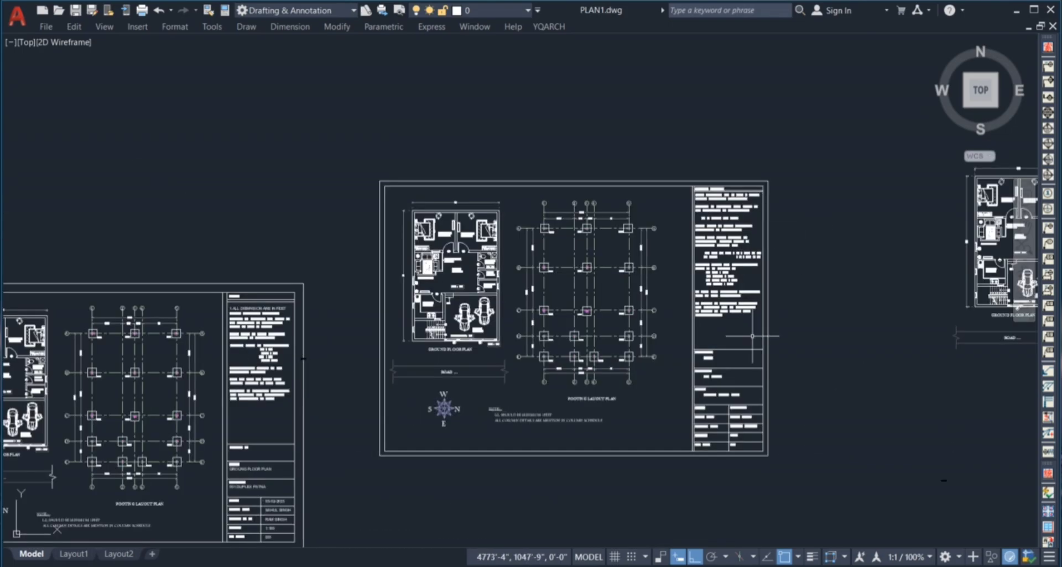
scroll(724, 400, up, 2)
scroll(810, 442, up, 2)
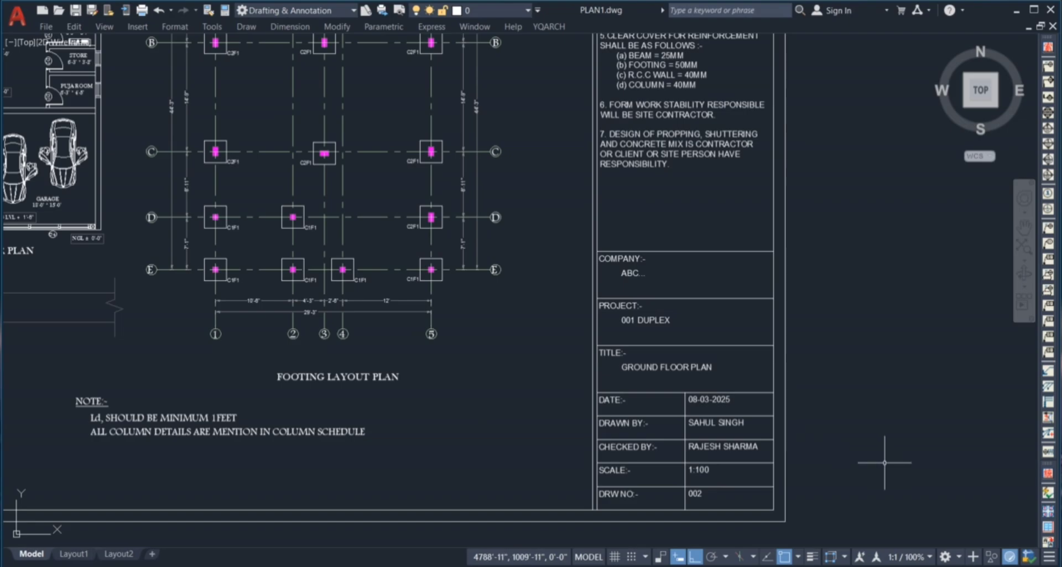
scroll(726, 403, down, 2)
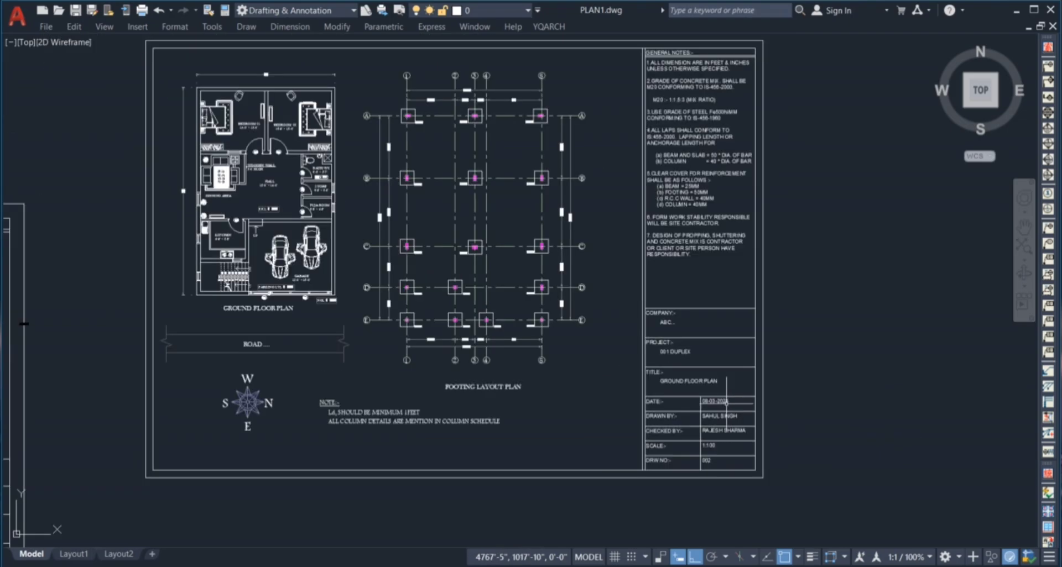
click(796, 265)
click(727, 309)
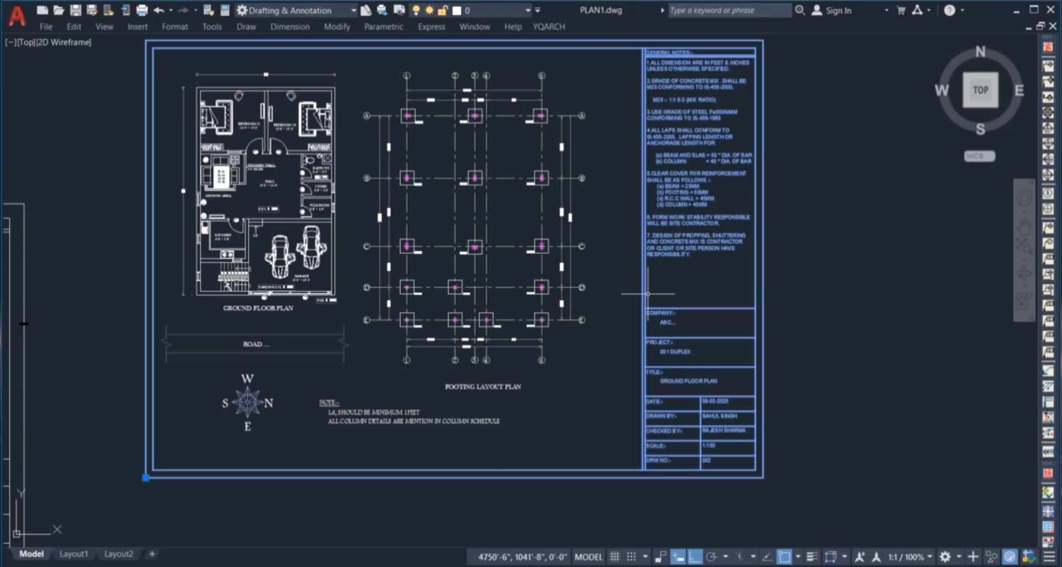
key(Escape)
- In the empty area beside the reference plan, draw the outline's 30' top line and 45' right line
scroll(225, 61, up, 2)
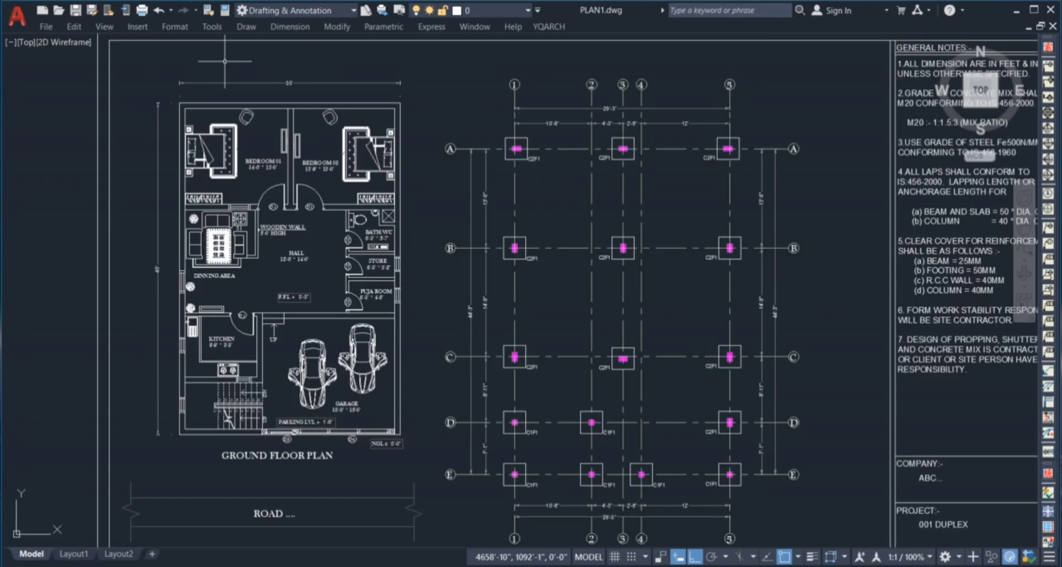
scroll(282, 75, up, 2)
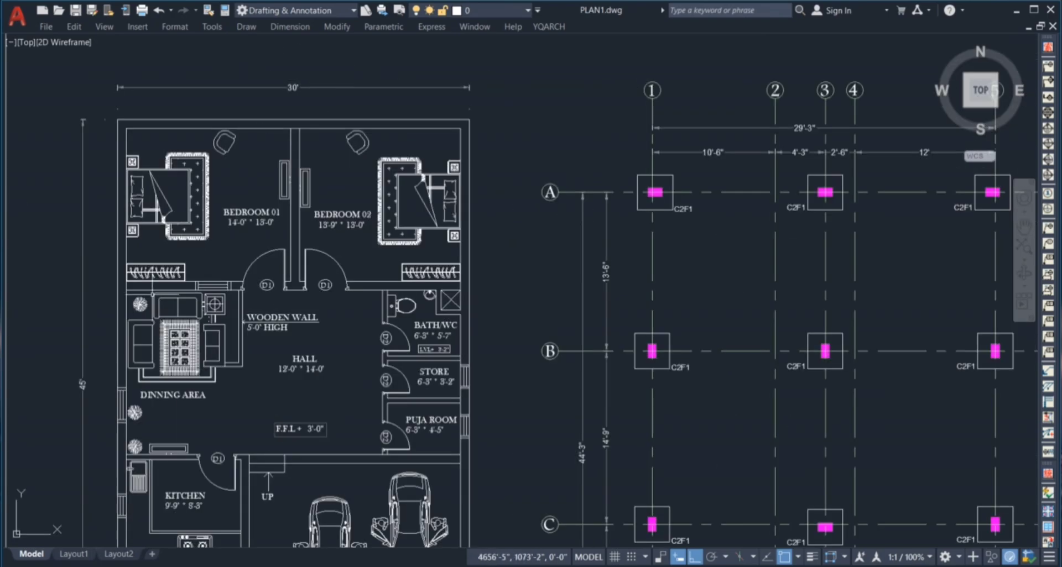
scroll(113, 250, down, 5)
scroll(606, 228, up, 2)
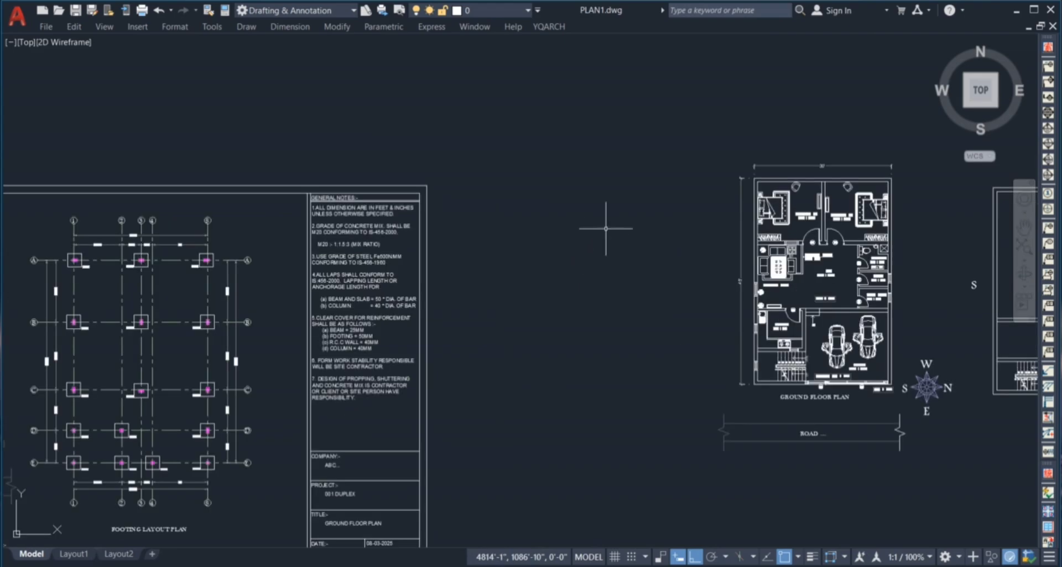
scroll(813, 228, up, 2)
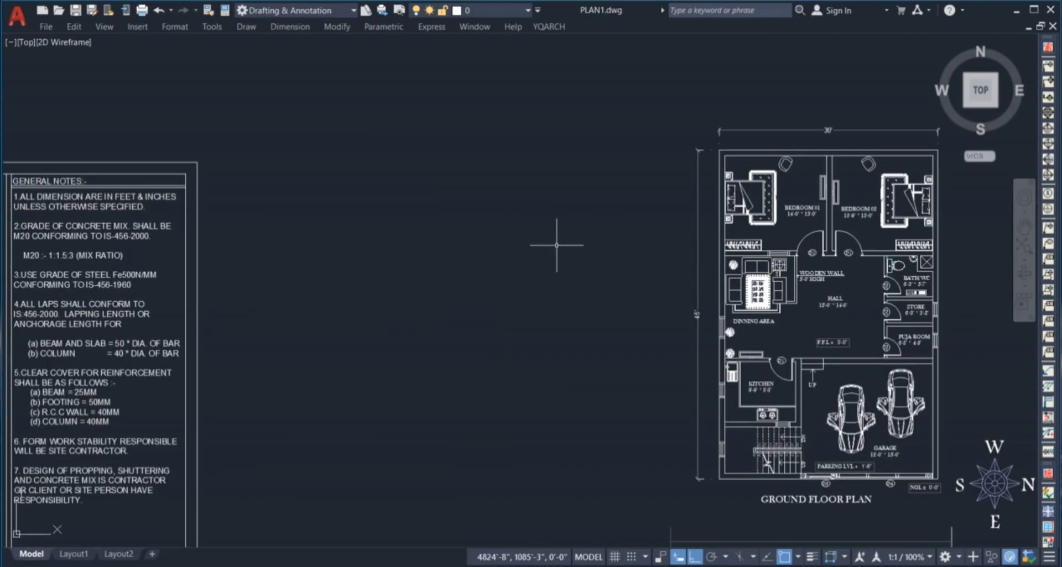
text(L)
key(Return)
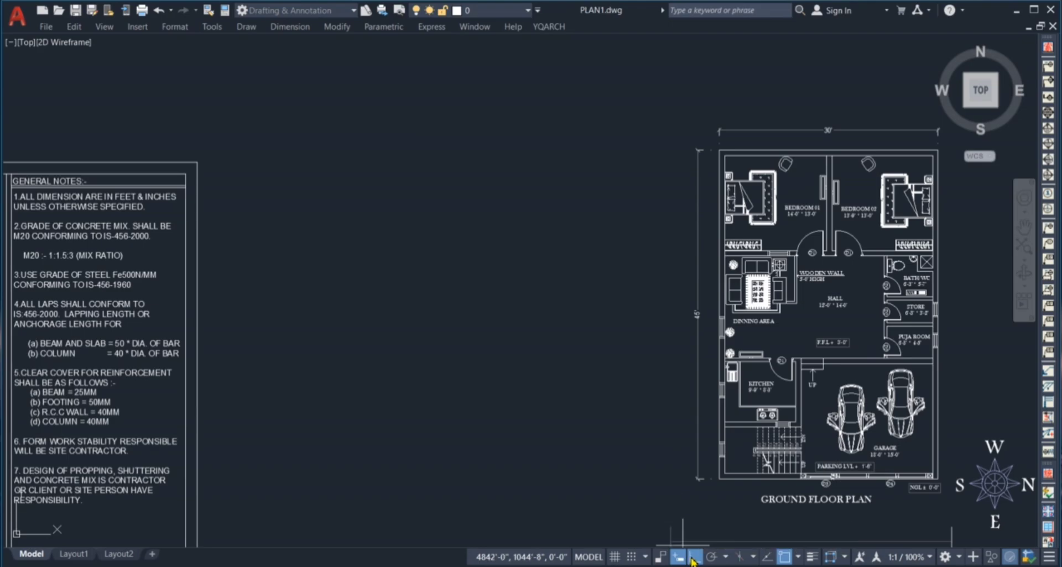
click(692, 556)
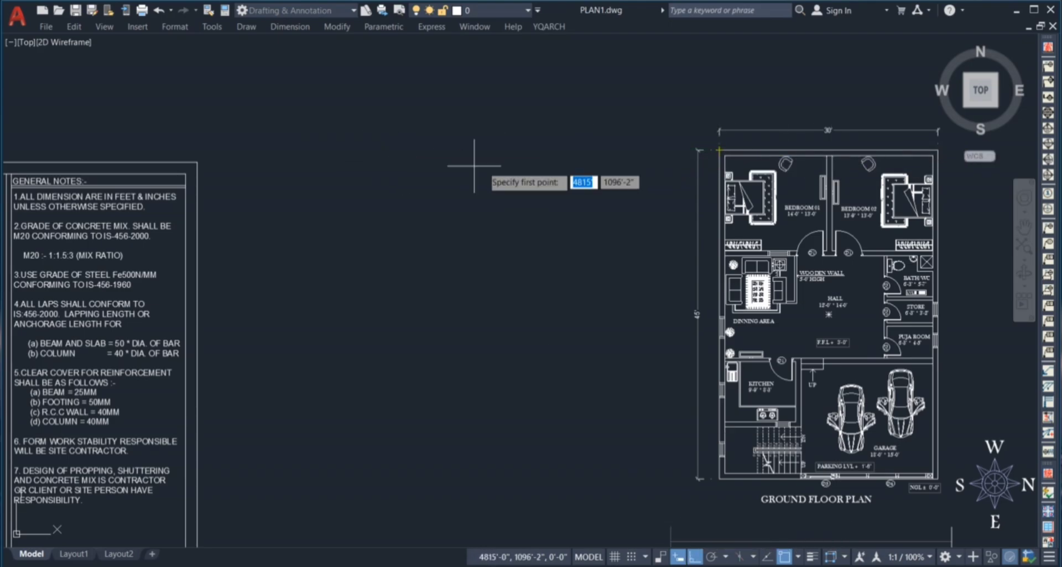
click(386, 149)
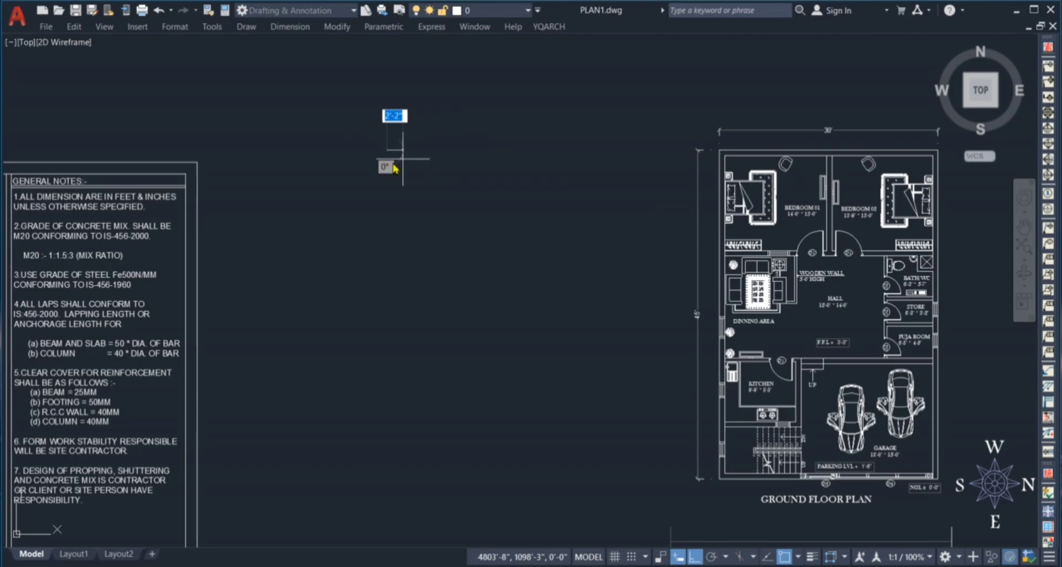
text(30)
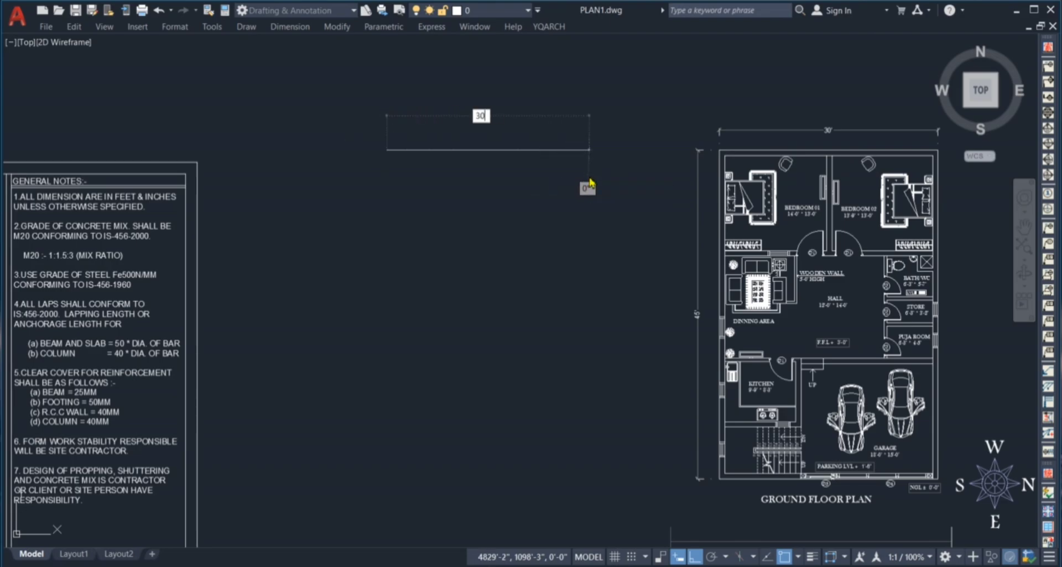
key(Return)
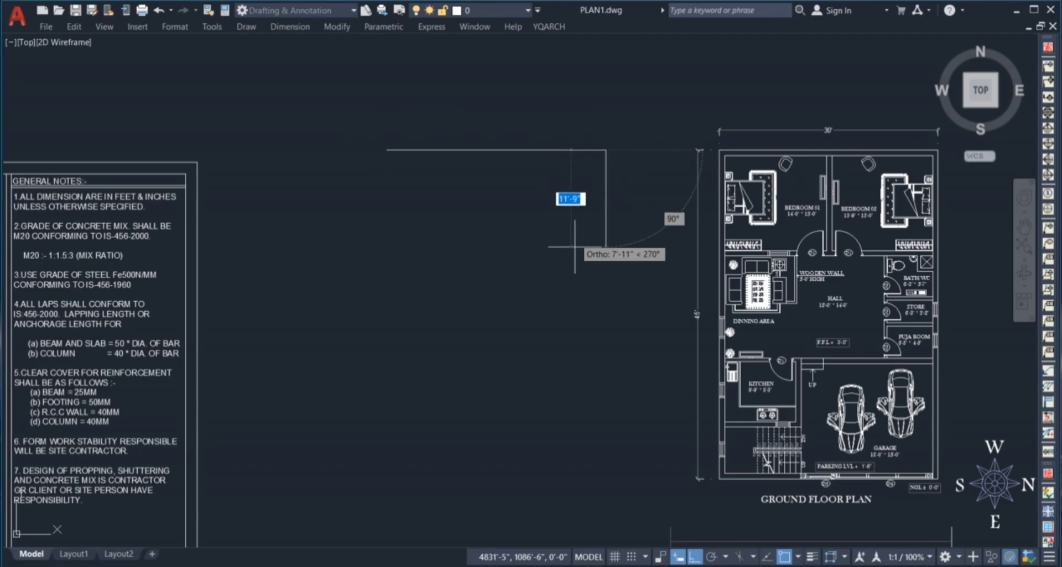
text(45)
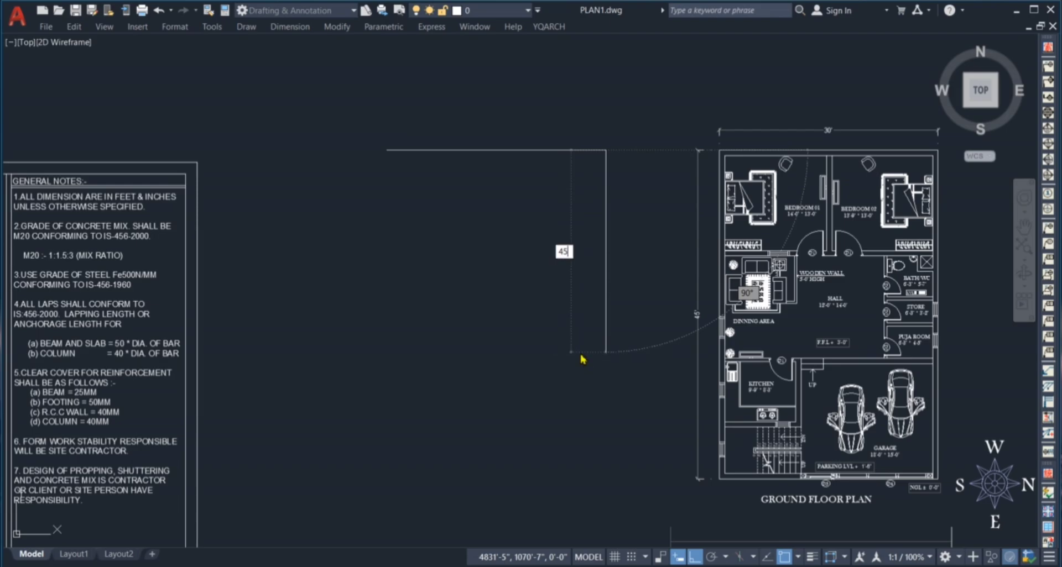
key(Return)
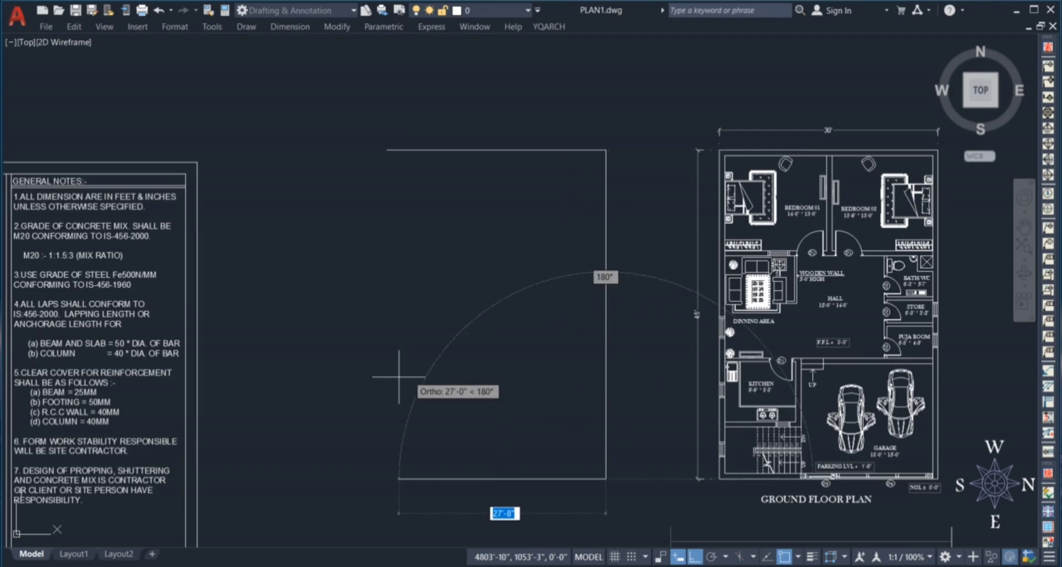
- Close the rectangular plan outline with a 30' bottom line and a 45' left line
text(30)
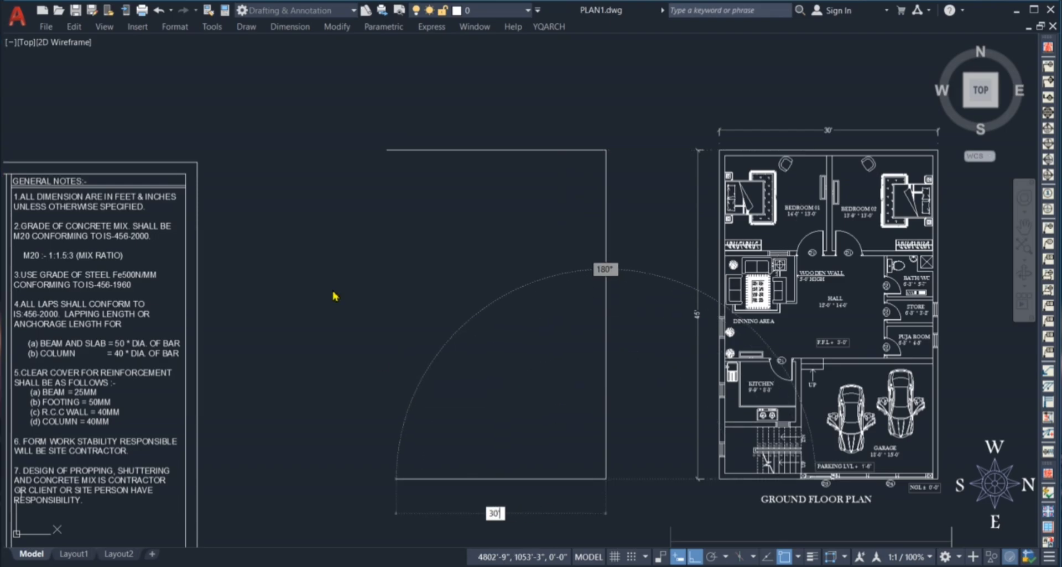
key(Return)
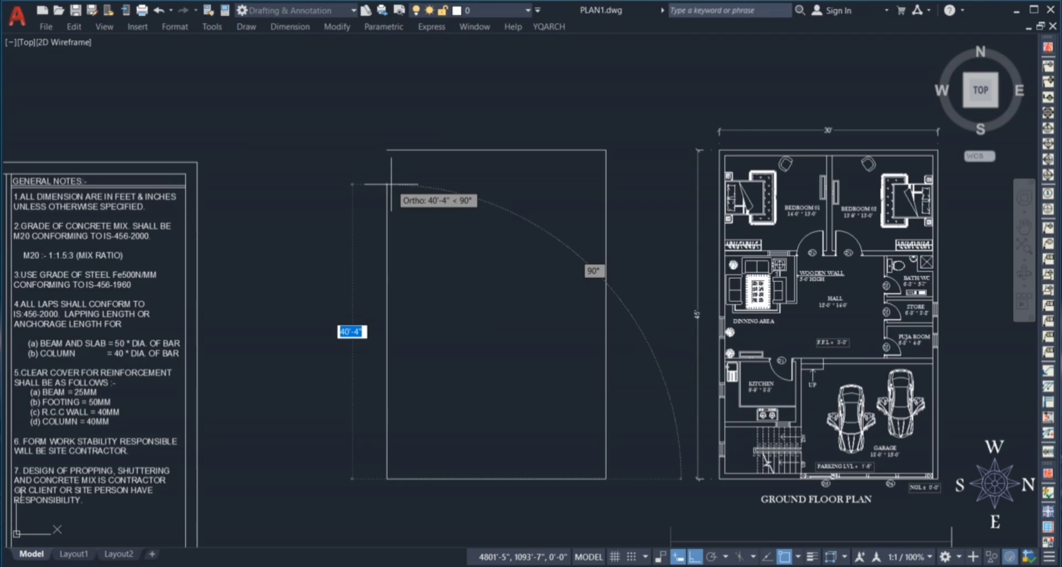
text(45)
key(Return)
key(Return)
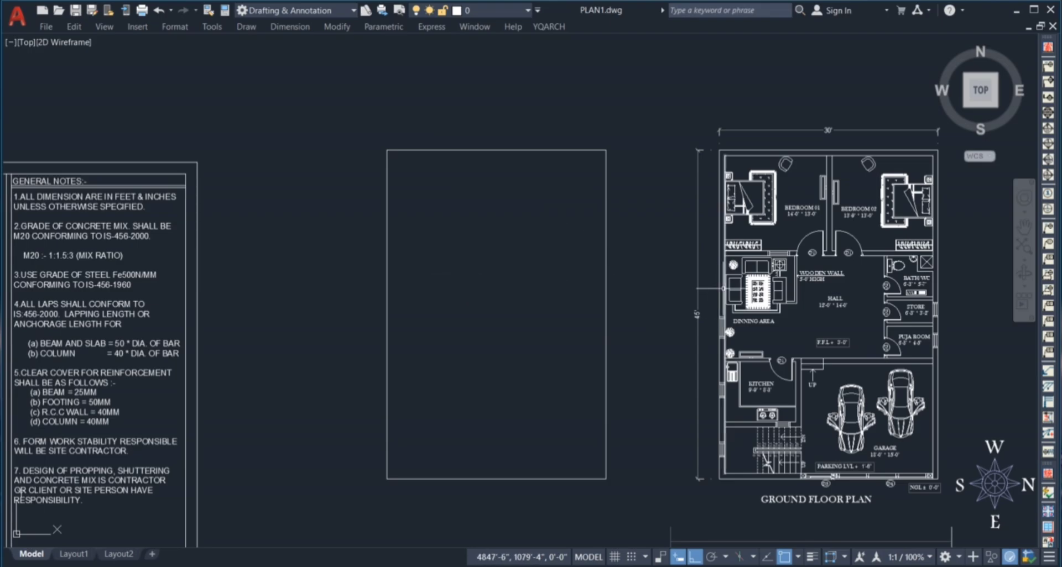
click(713, 278)
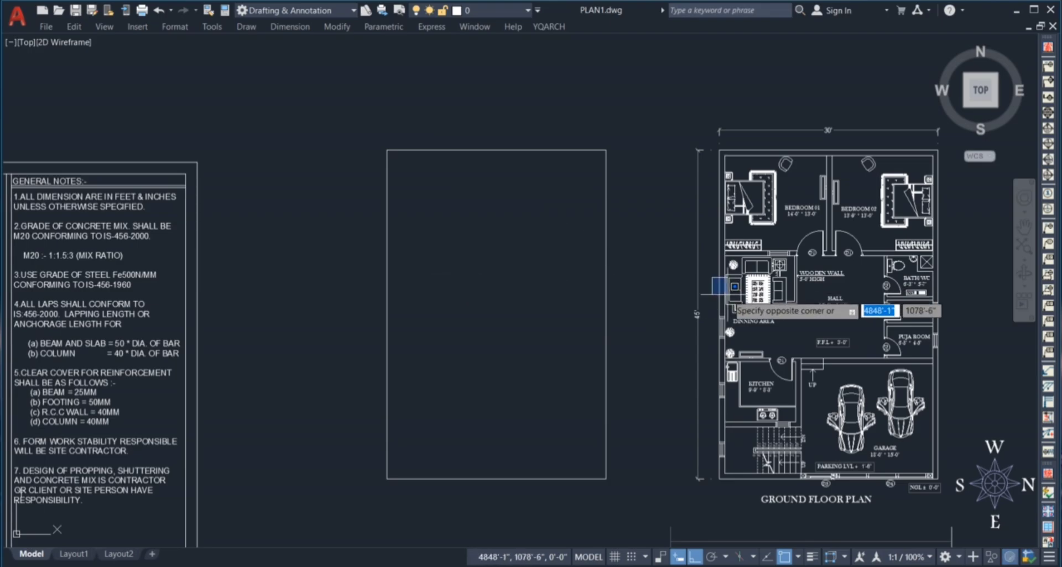
click(728, 295)
key(Escape)
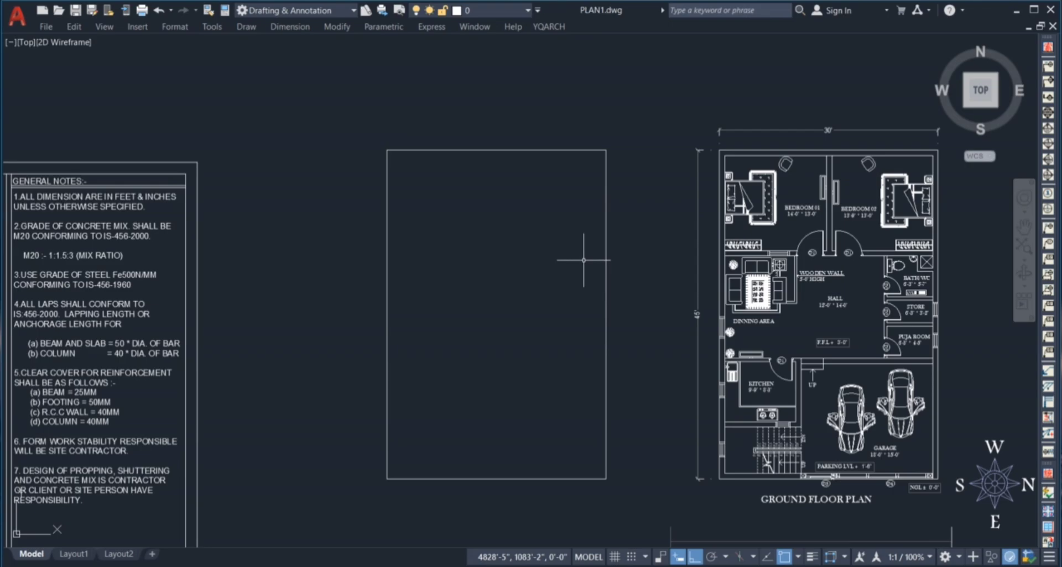
- Try to offset the separate right and top outline lines 9" inward
key(Return)
text(9)
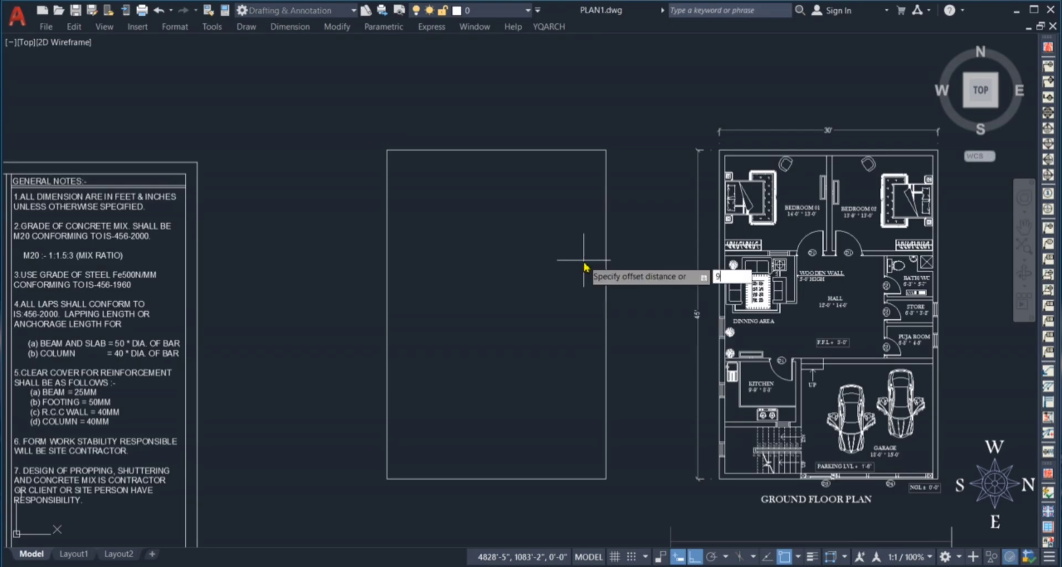
key(Return)
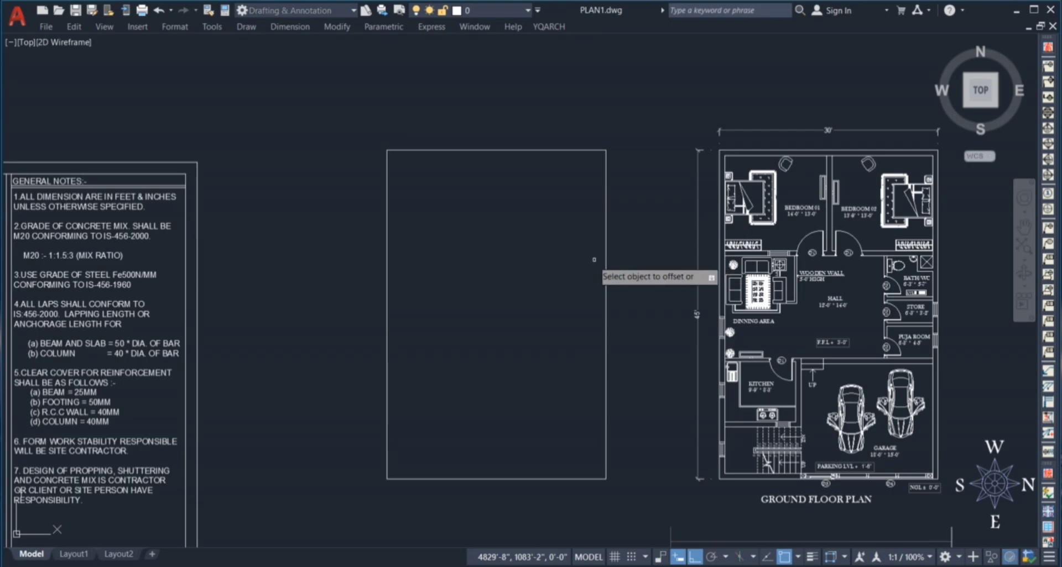
click(605, 260)
click(566, 260)
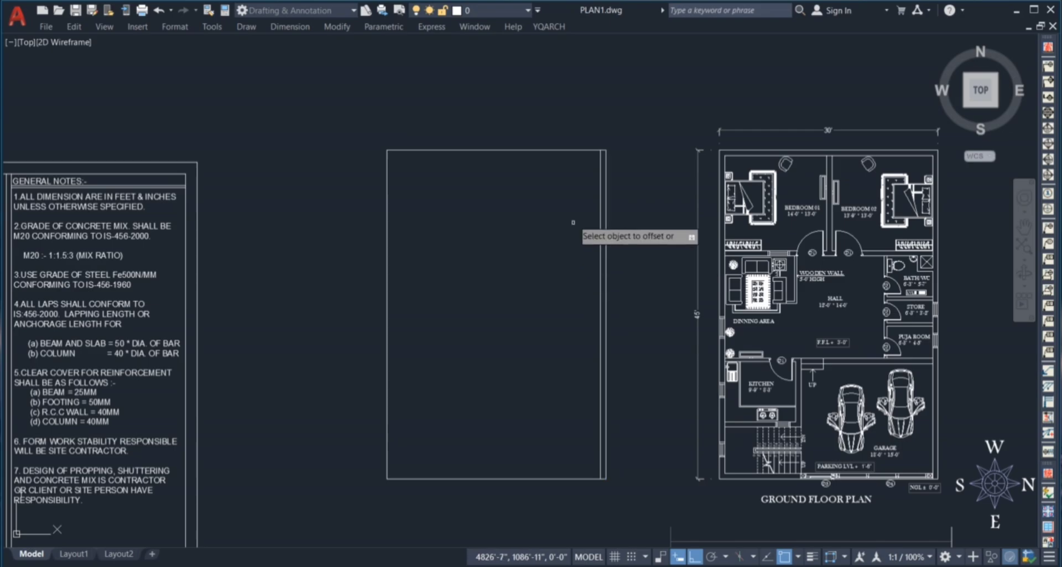
click(570, 150)
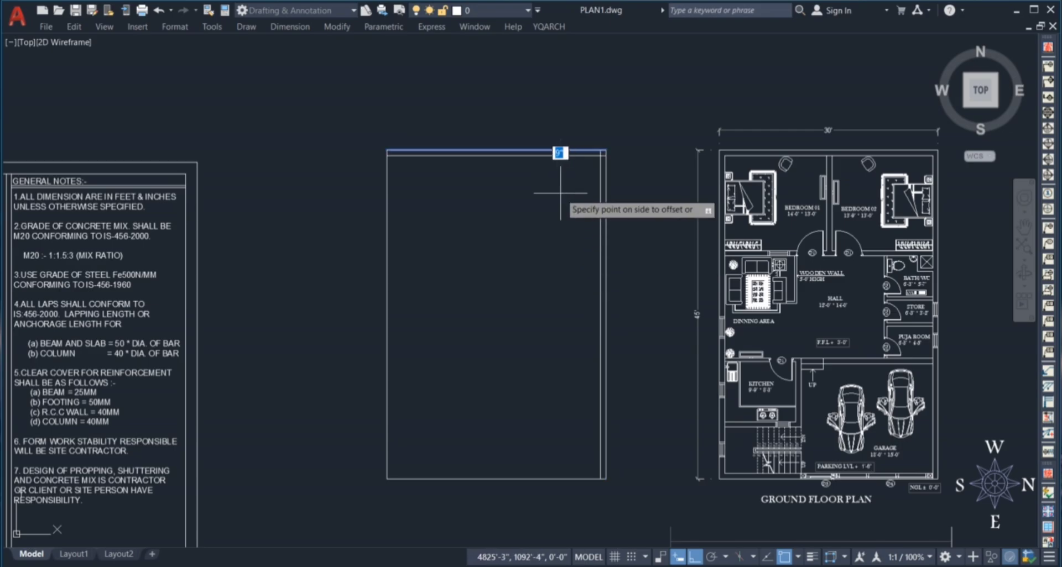
click(581, 206)
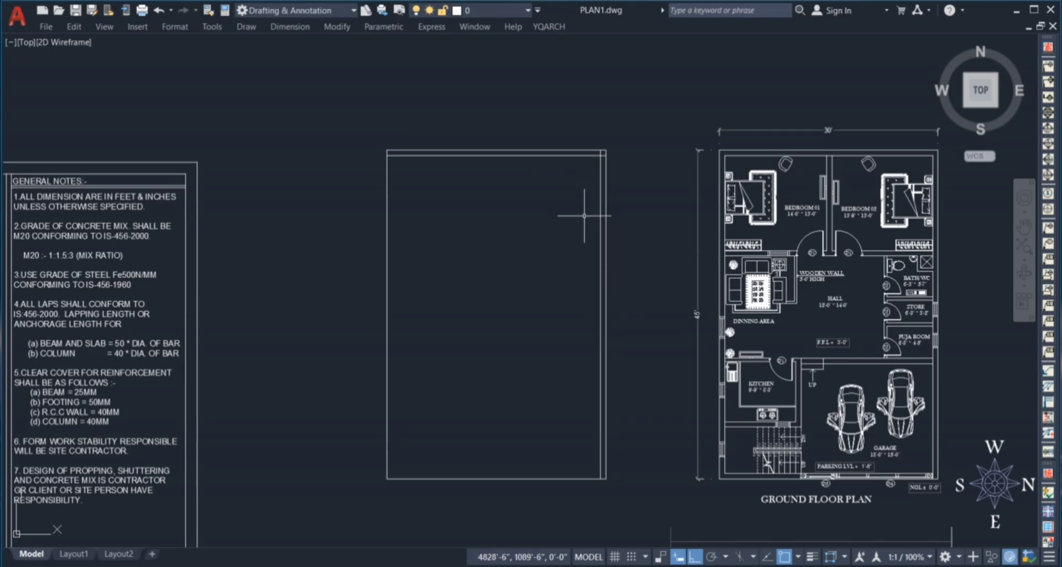
key(ctrl+z)
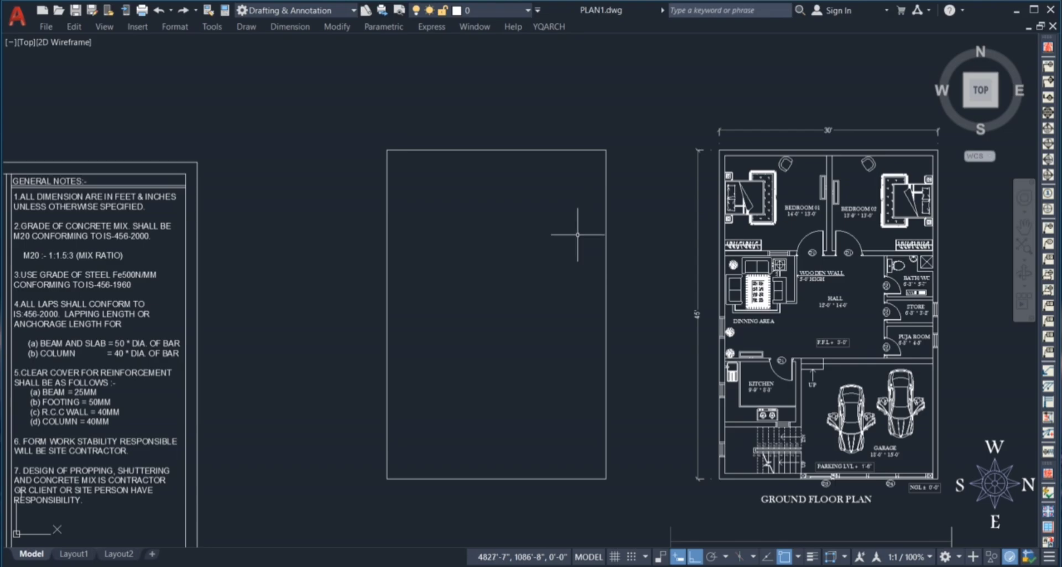
- Join the four lines of the new plan outline into a single polyline
click(358, 118)
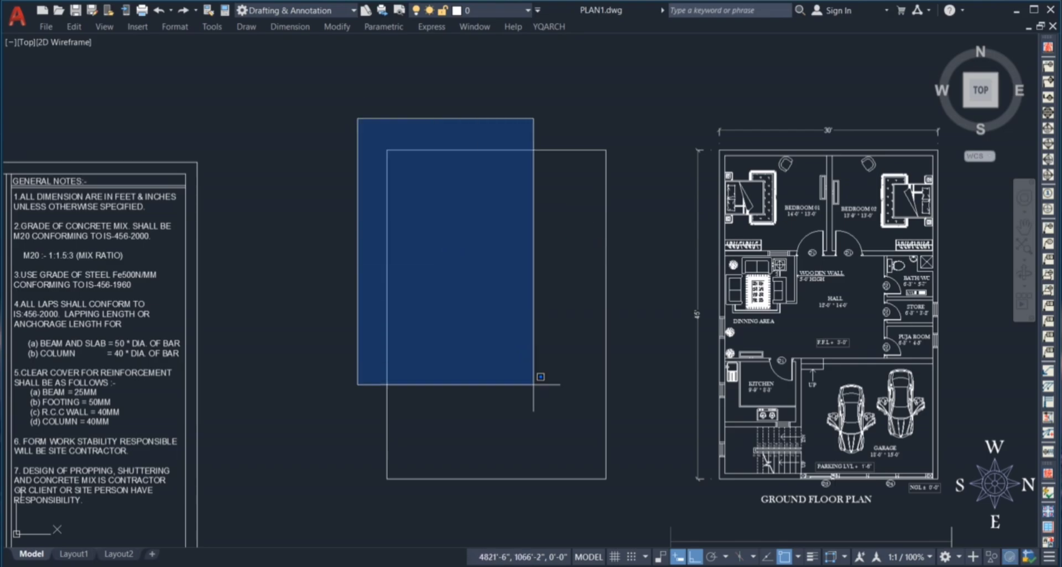
click(646, 505)
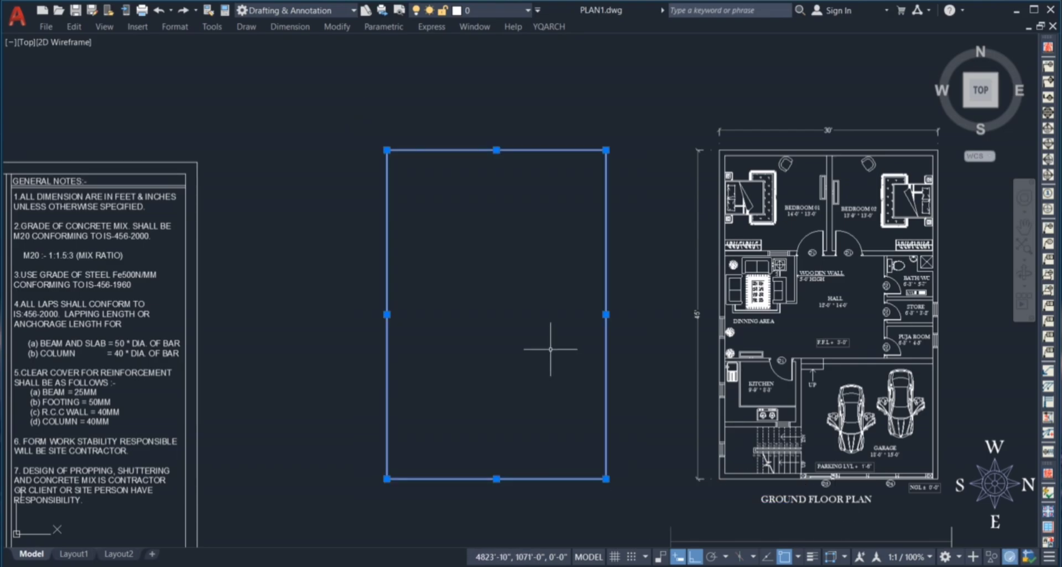
text(j)
key(Return)
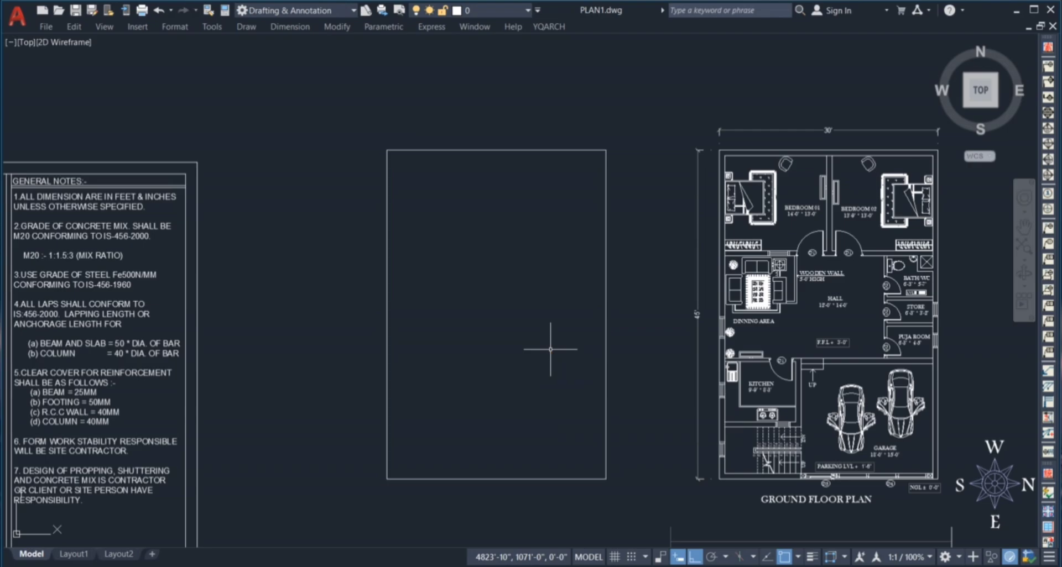
click(606, 321)
key(Escape)
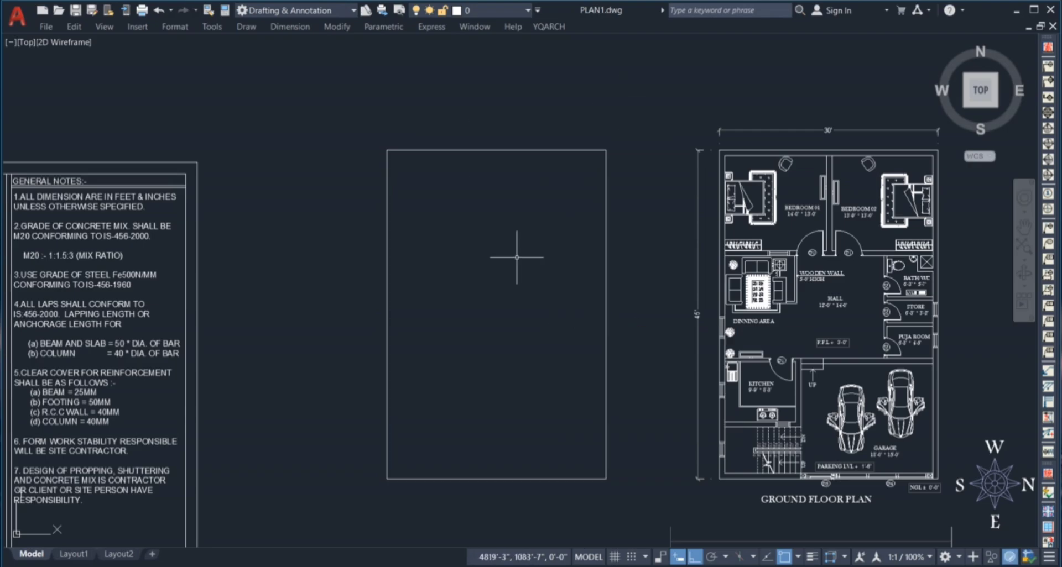
- Offset the joined plan outline 9" inward to form the outer wall thickness
text(o)
key(Return)
text(9)
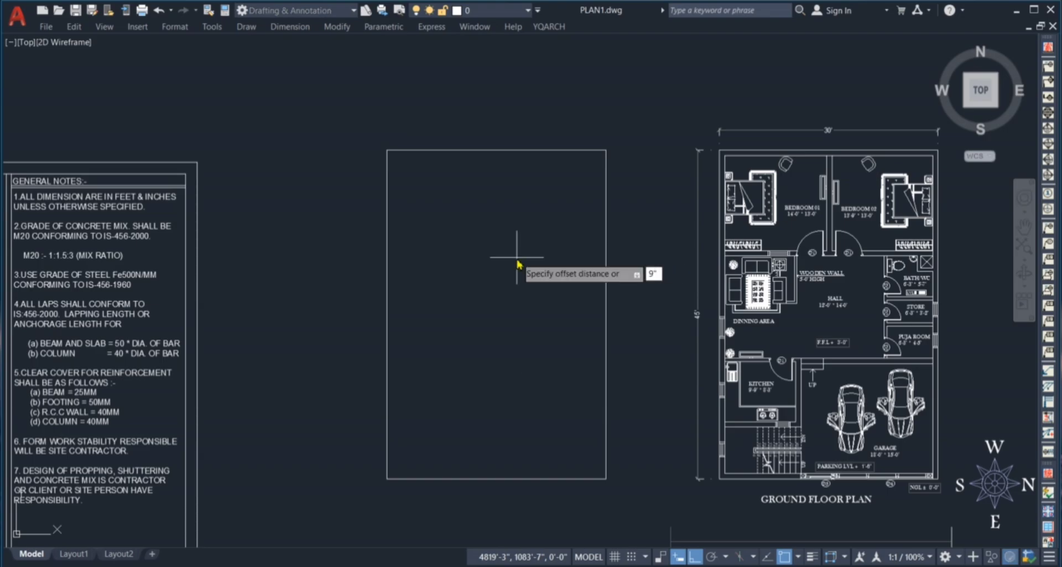
text(")
key(Return)
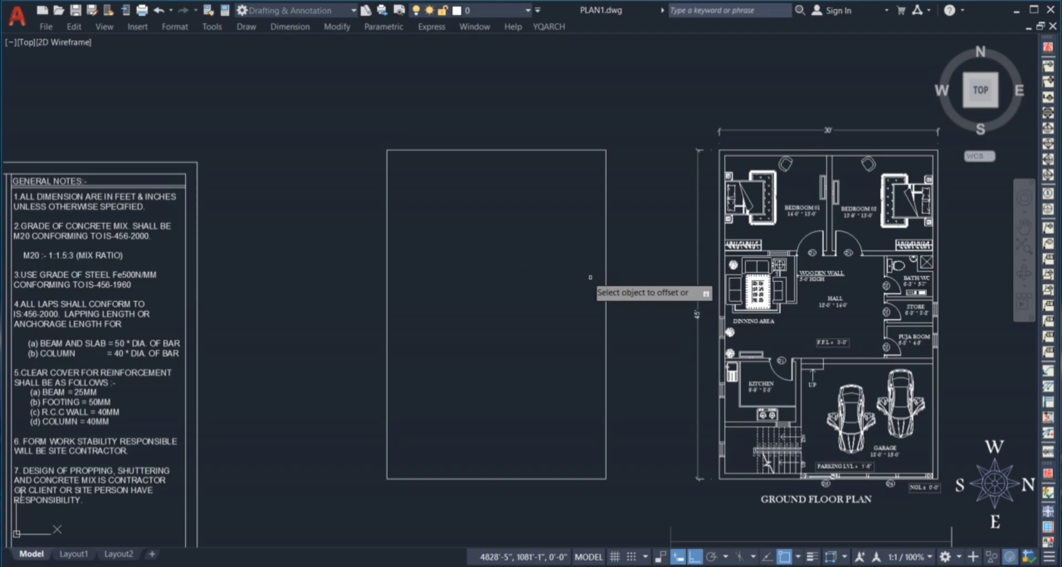
click(606, 292)
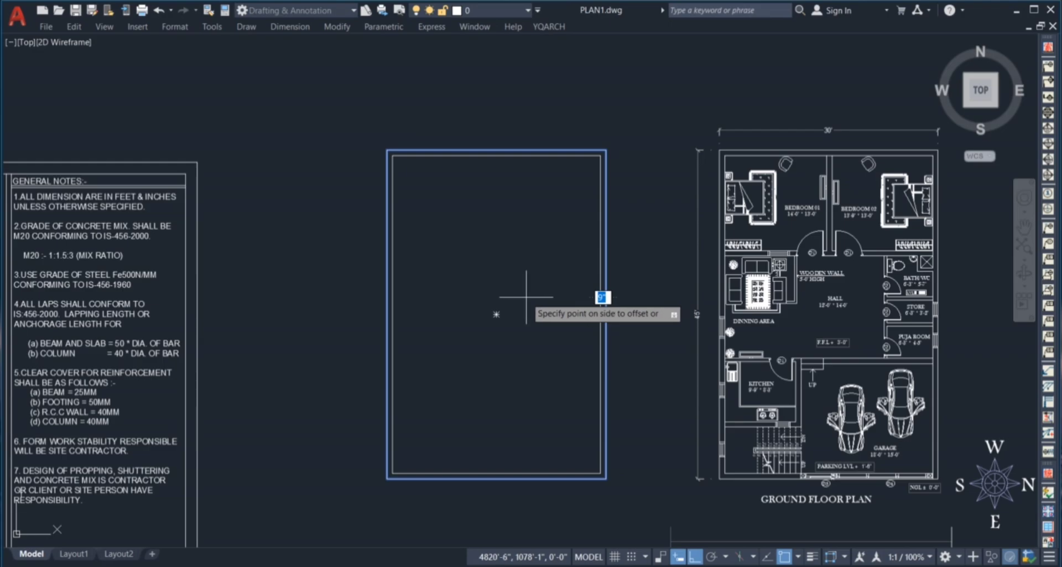
click(526, 297)
key(Escape)
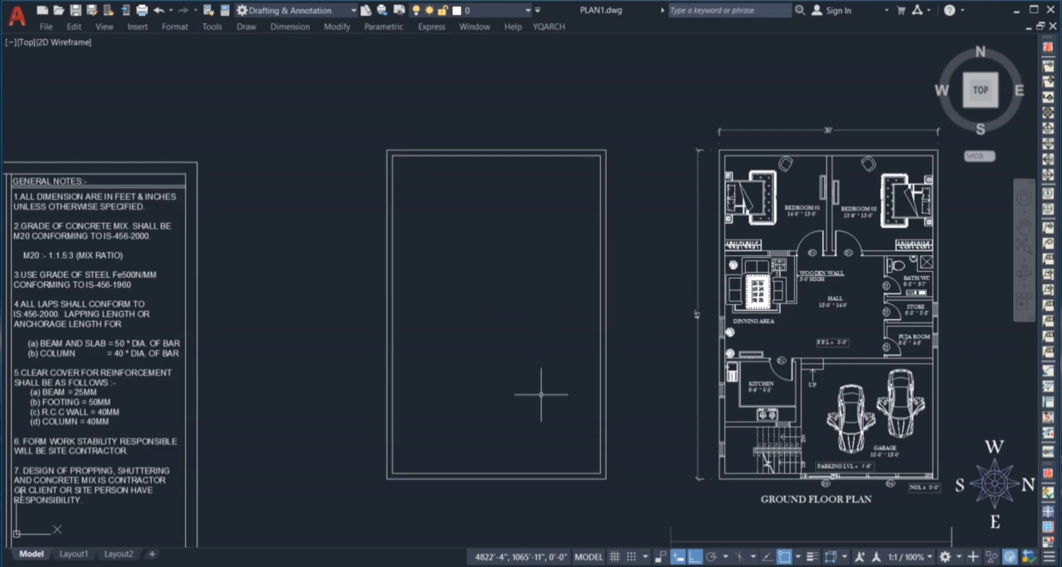
- Explode the inner wall outline into separate lines
click(560, 473)
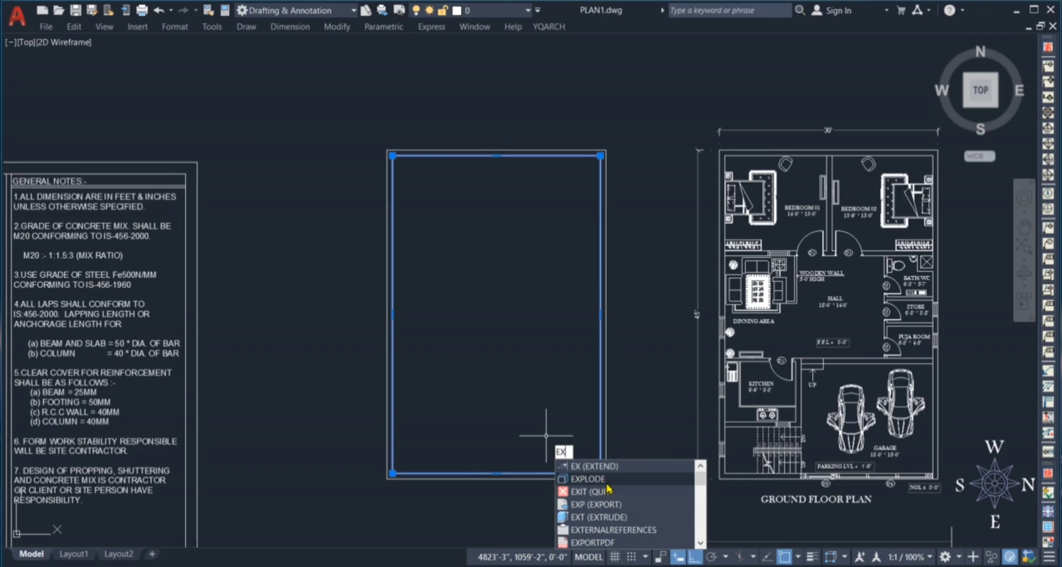
click(606, 484)
click(601, 450)
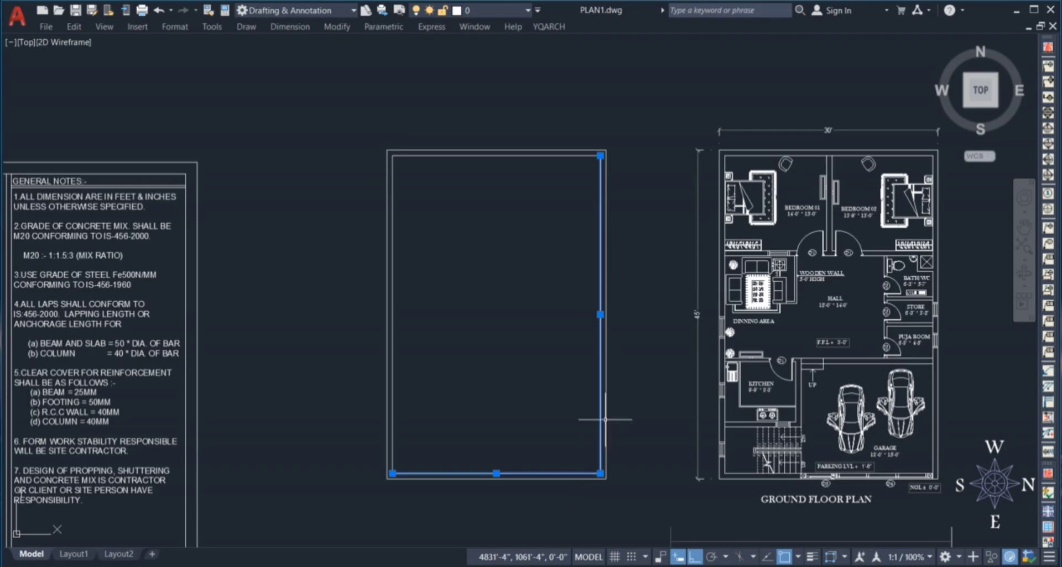
key(Escape)
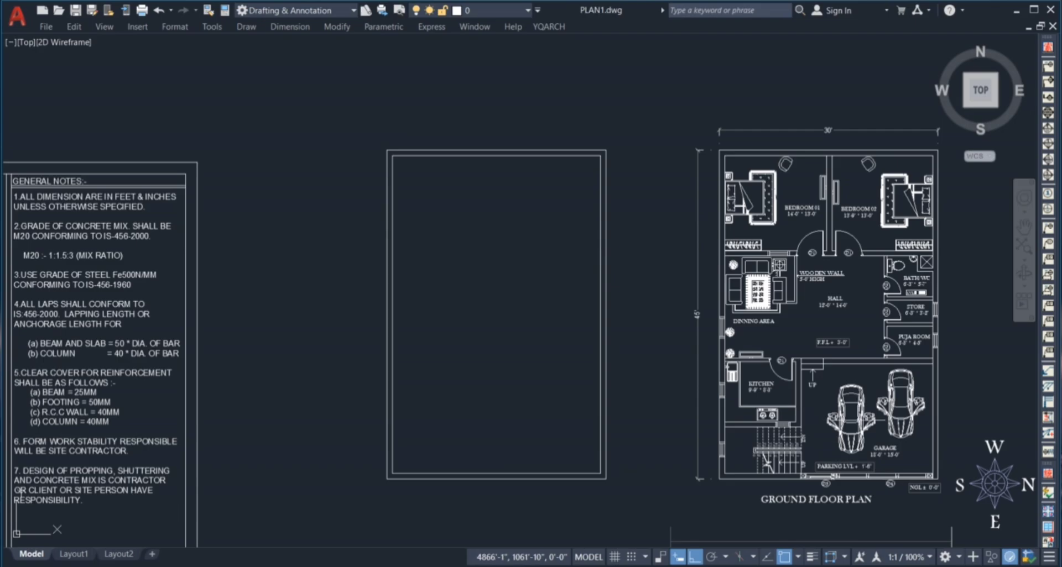
scroll(964, 512, up, 2)
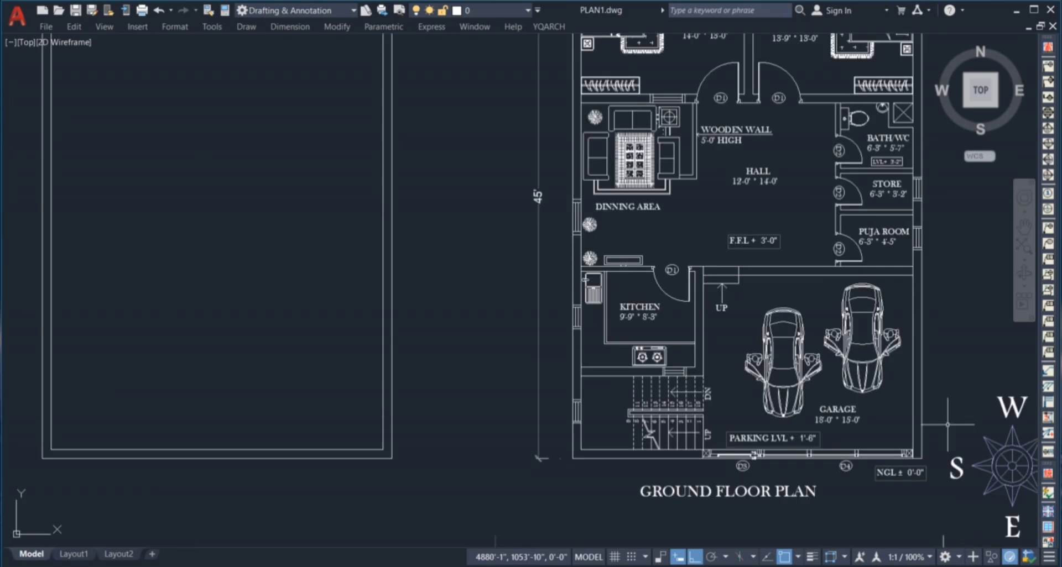
click(686, 240)
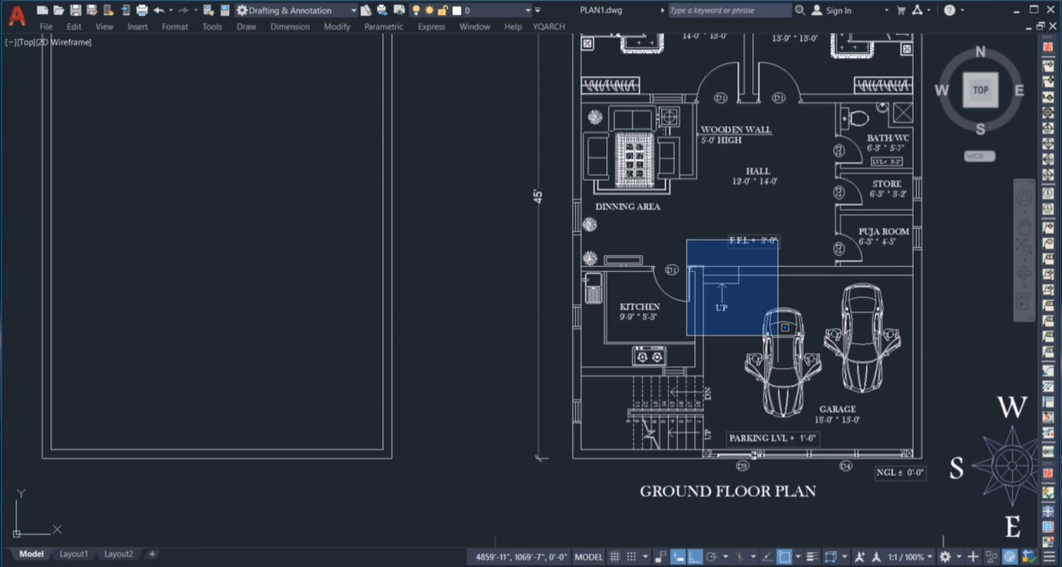
key(Escape)
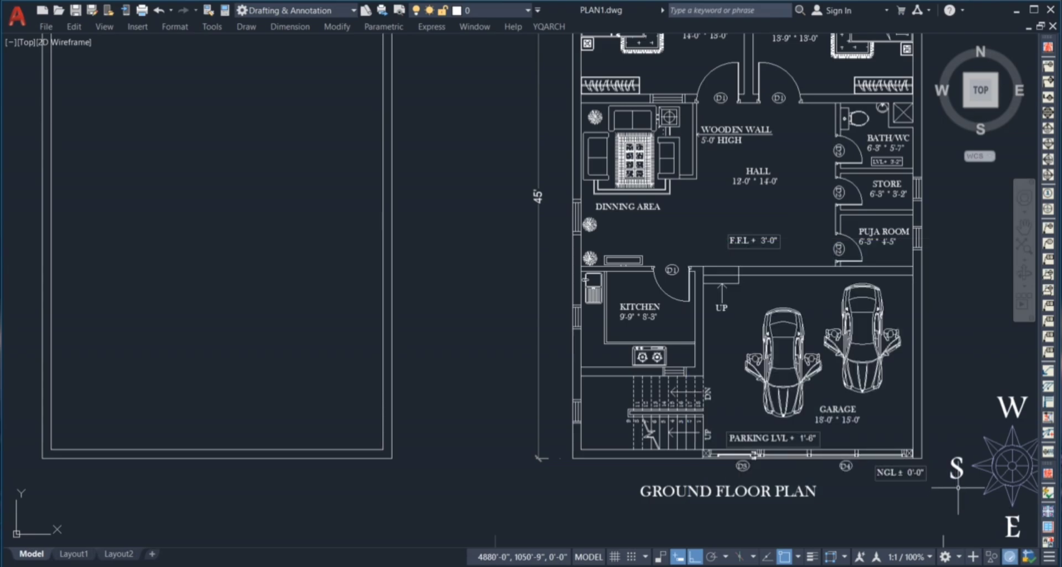
- Copy the W, S, N and E direction letters from the neighbouring plan to the four sides of the new outline
scroll(962, 484, down, 2)
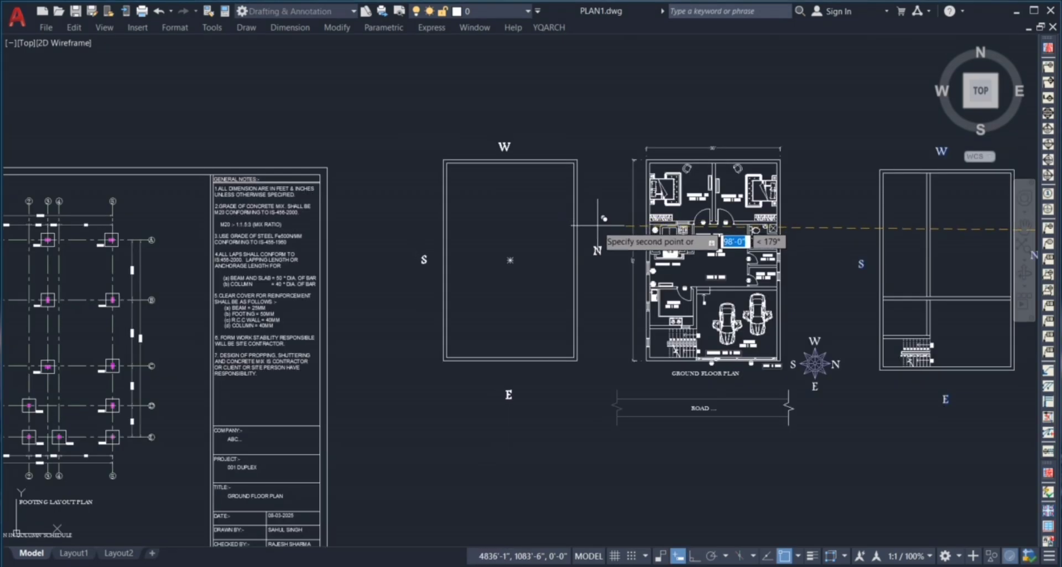
key(Escape)
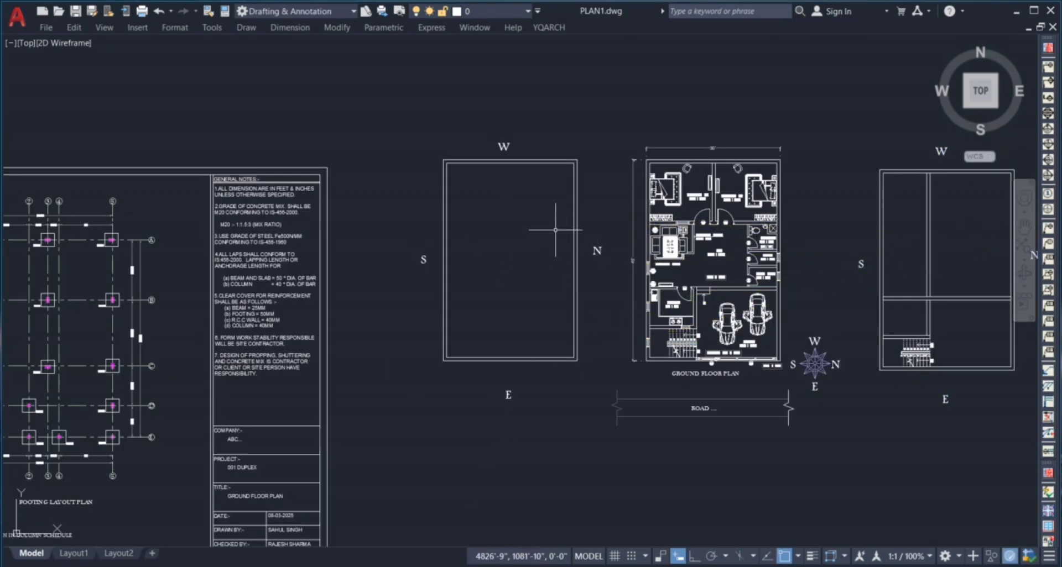
scroll(548, 225, up, 2)
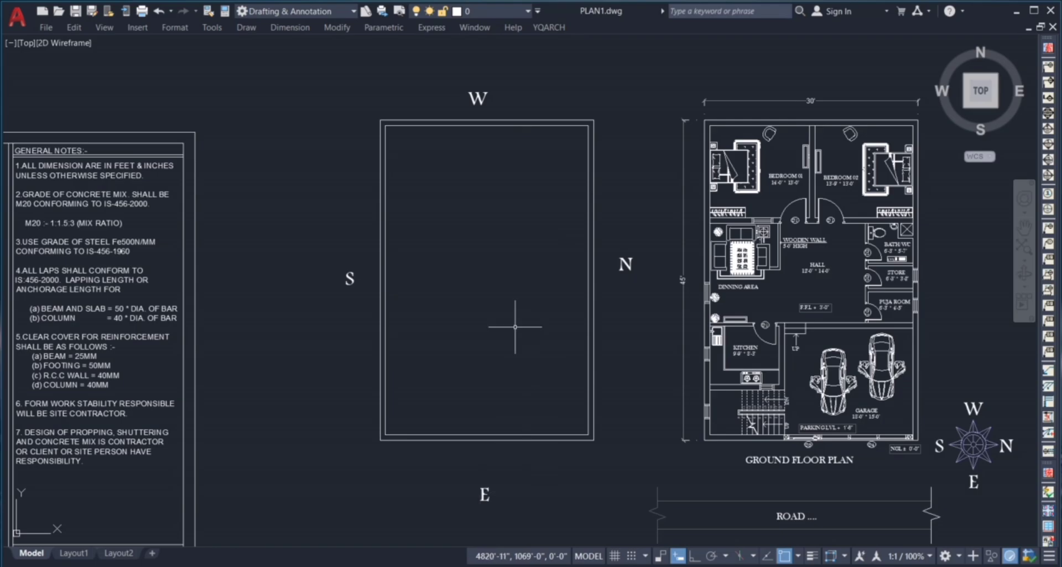
click(471, 312)
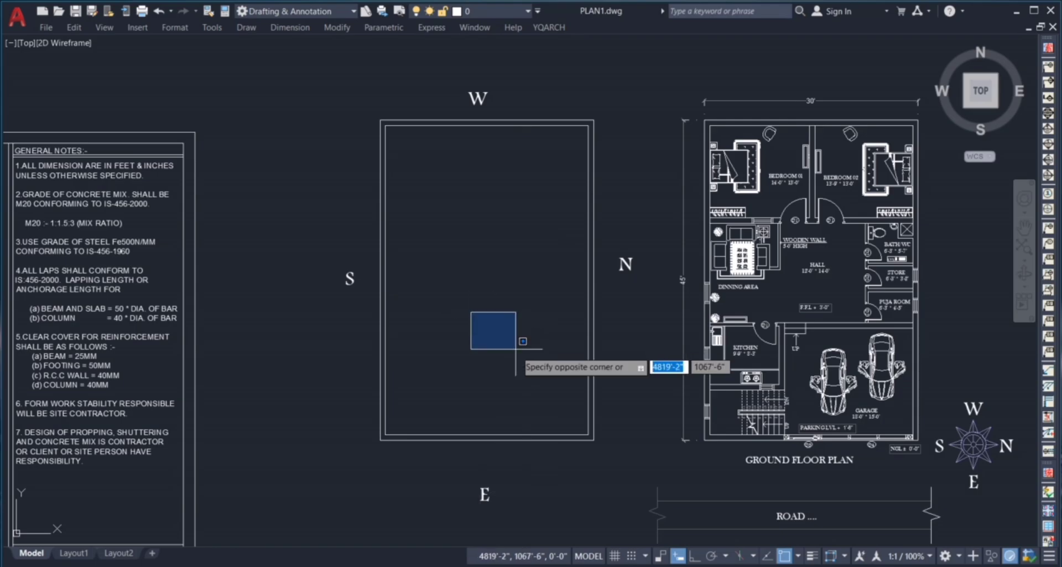
click(537, 395)
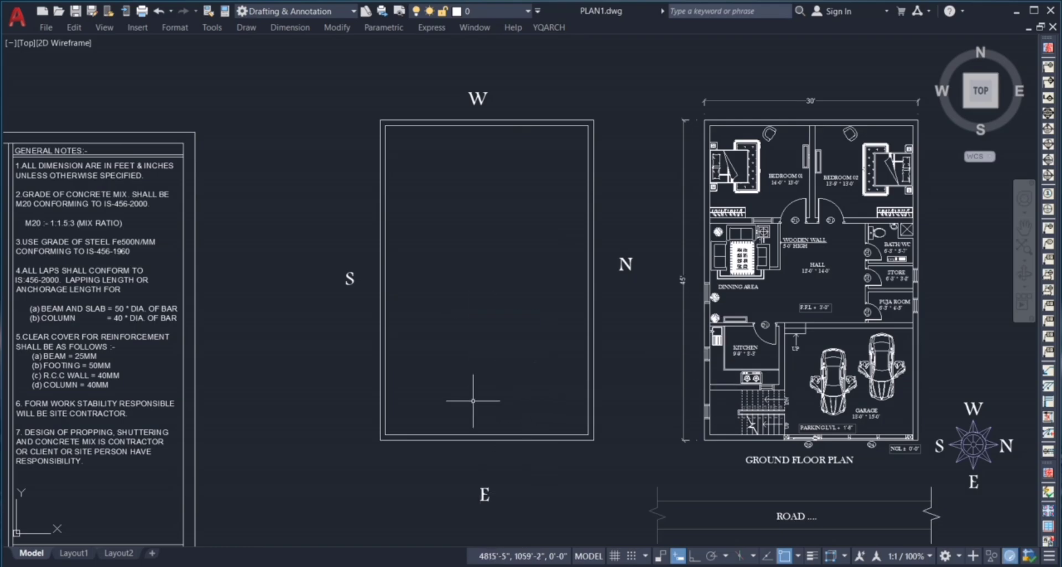
click(454, 393)
click(471, 481)
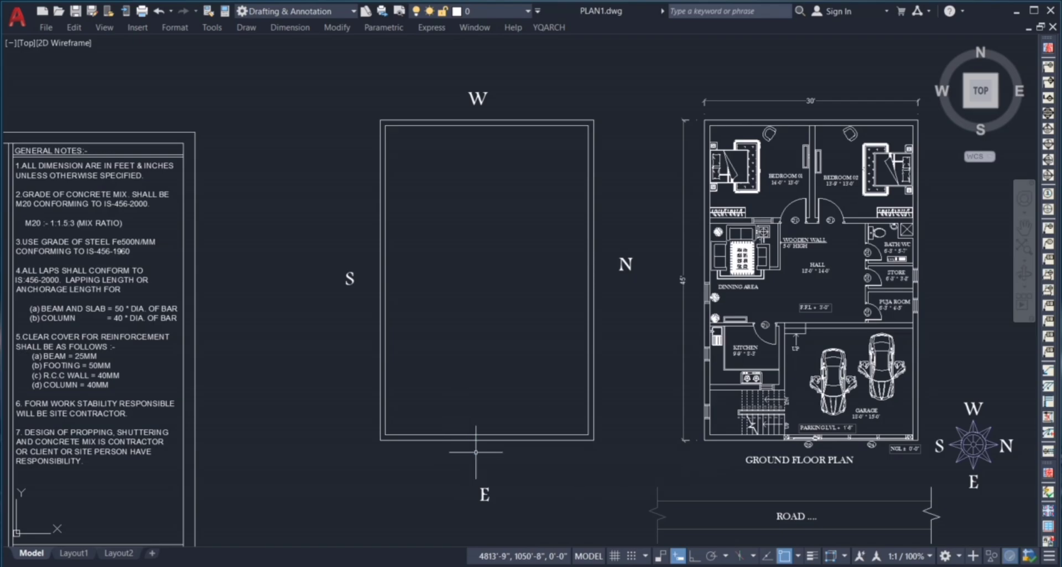
click(527, 364)
click(561, 464)
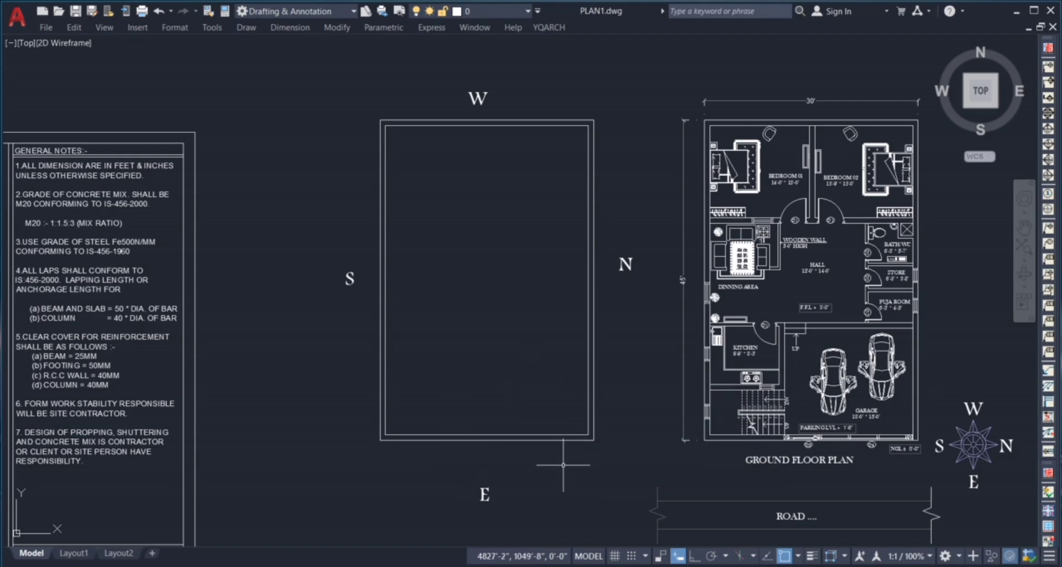
click(542, 372)
click(621, 390)
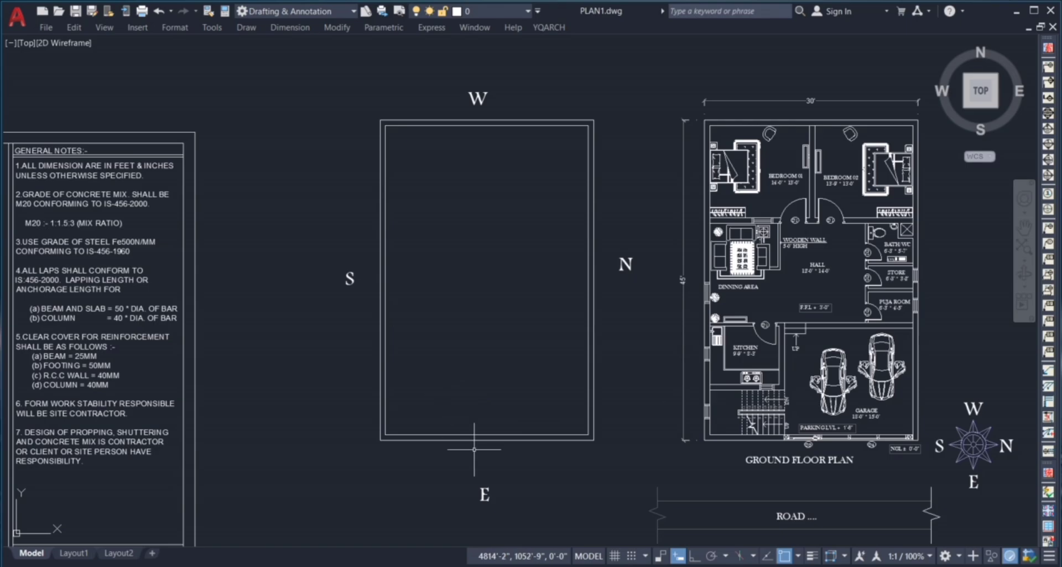
click(462, 401)
click(470, 500)
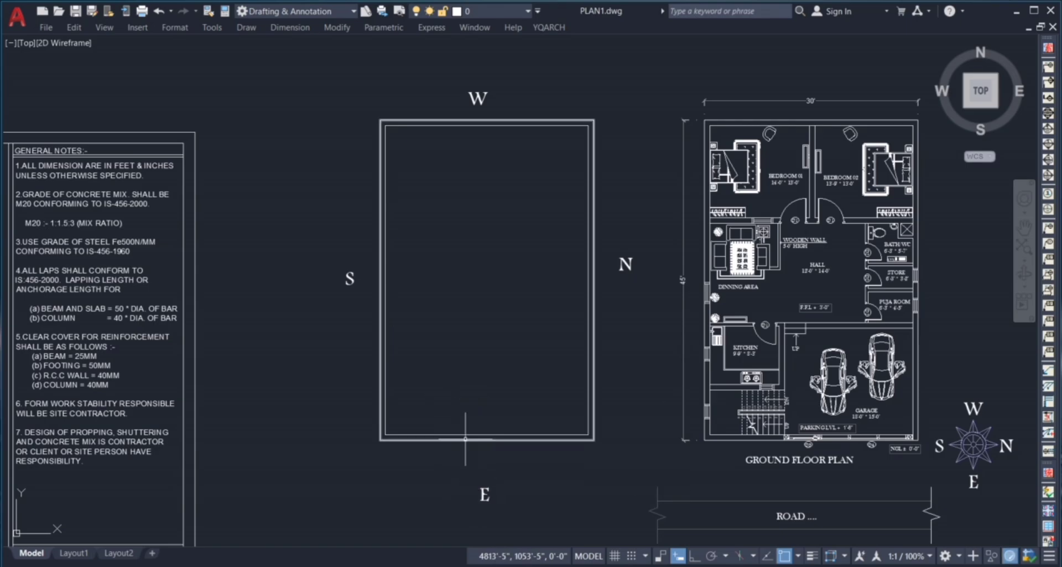
click(471, 407)
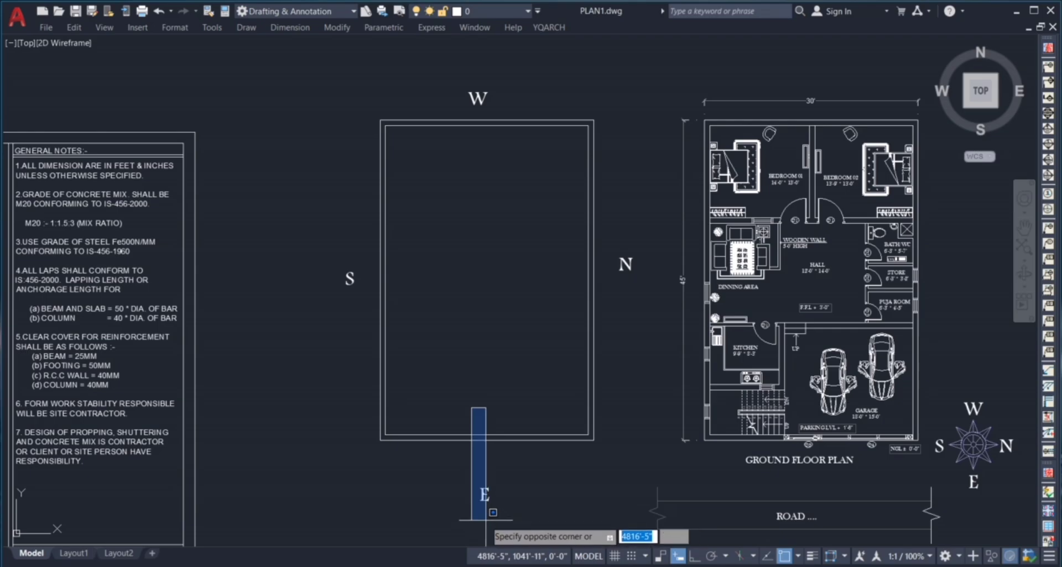
click(484, 517)
click(461, 409)
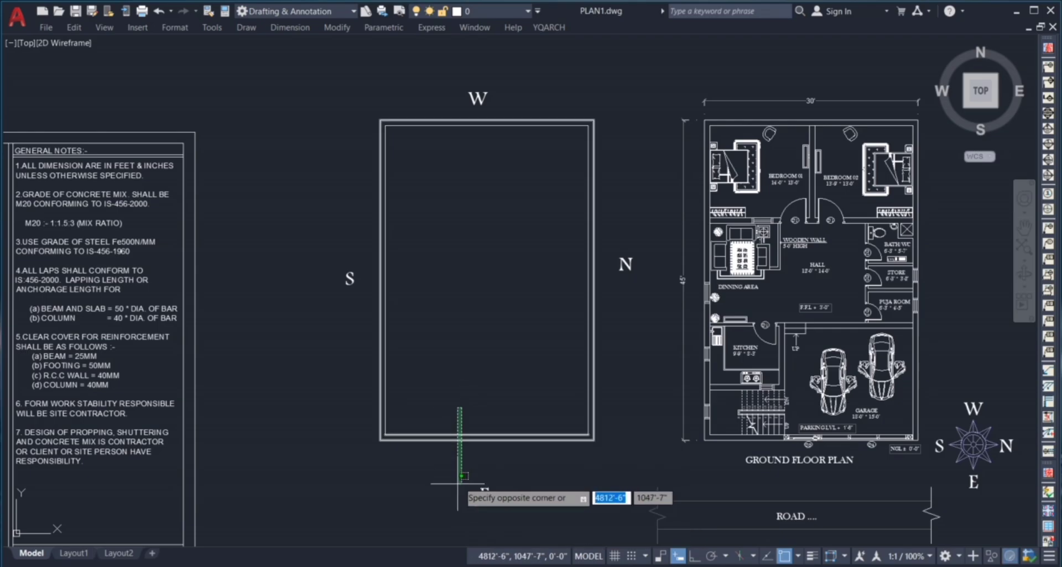
click(458, 485)
key(Escape)
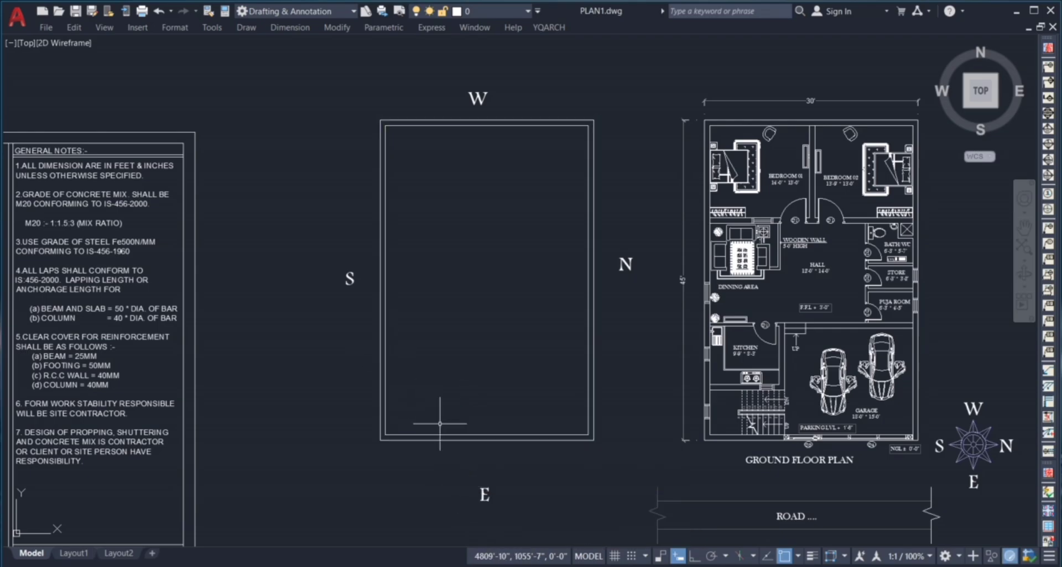
click(465, 454)
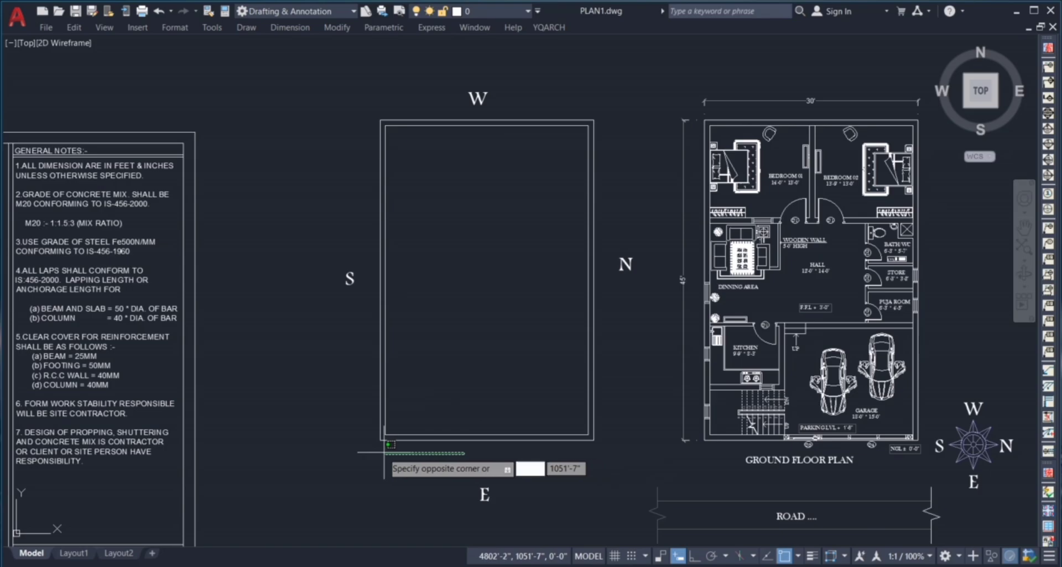
click(447, 451)
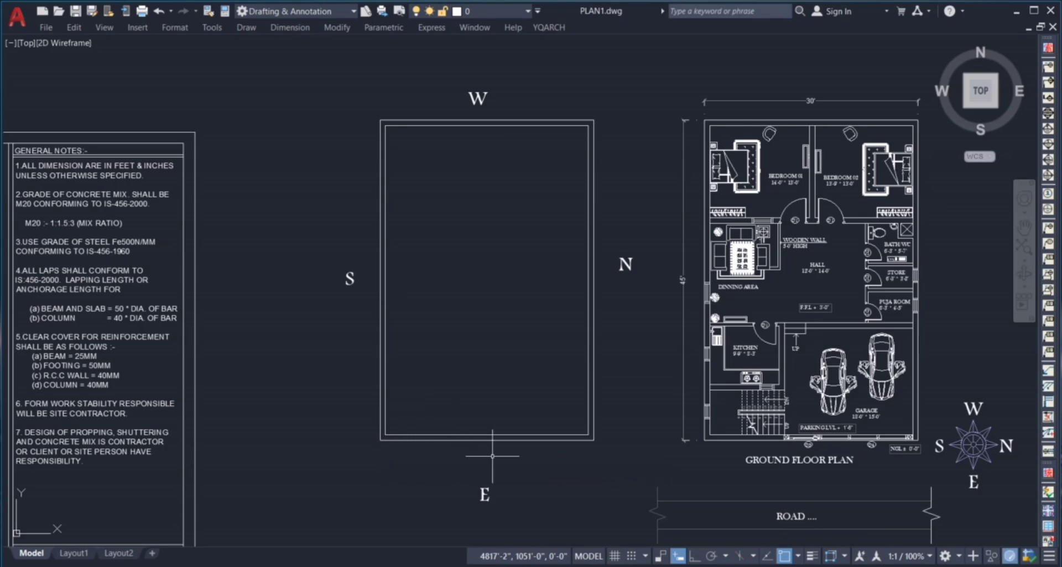
click(500, 453)
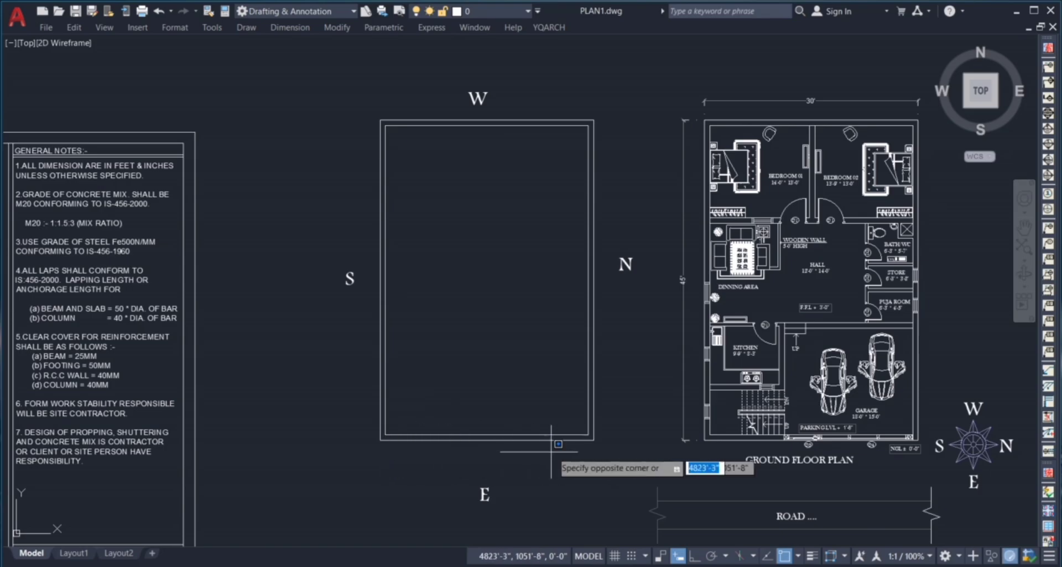
click(629, 444)
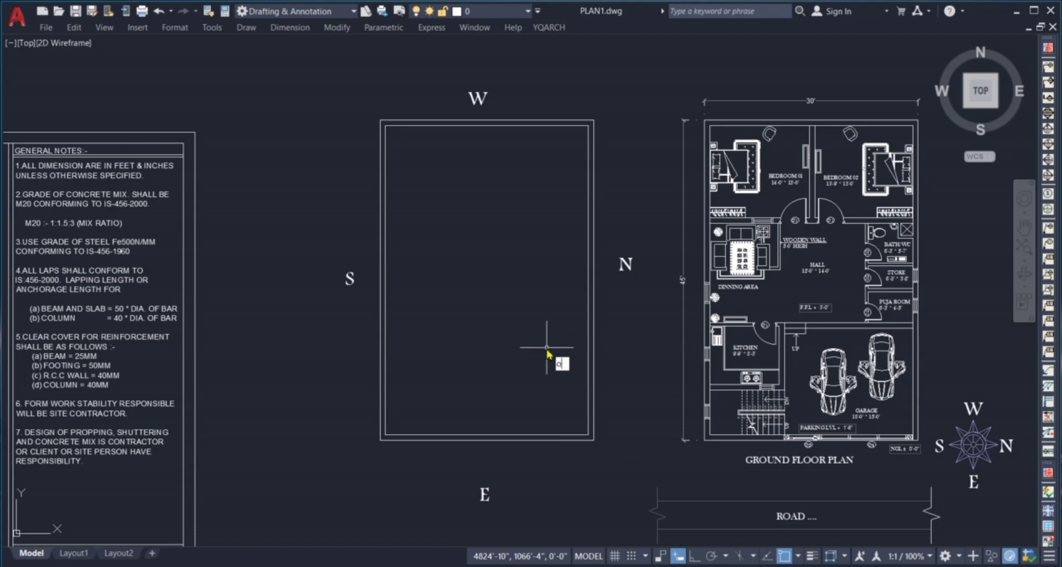
- Offset the inner east wall line 15' into the plan and offset that line another 9" to form the cross wall
key(Return)
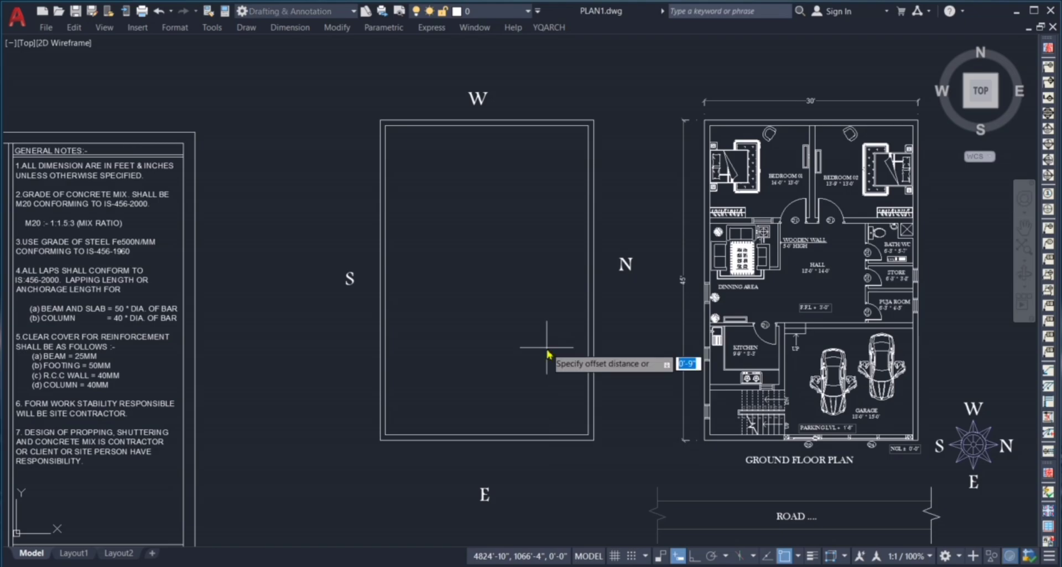
key(Return)
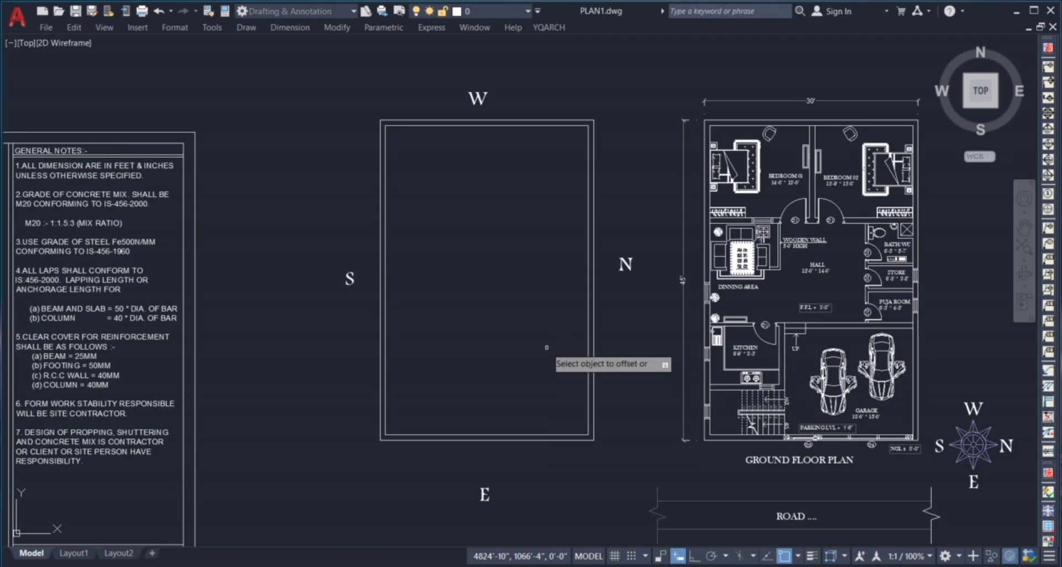
click(547, 434)
click(556, 329)
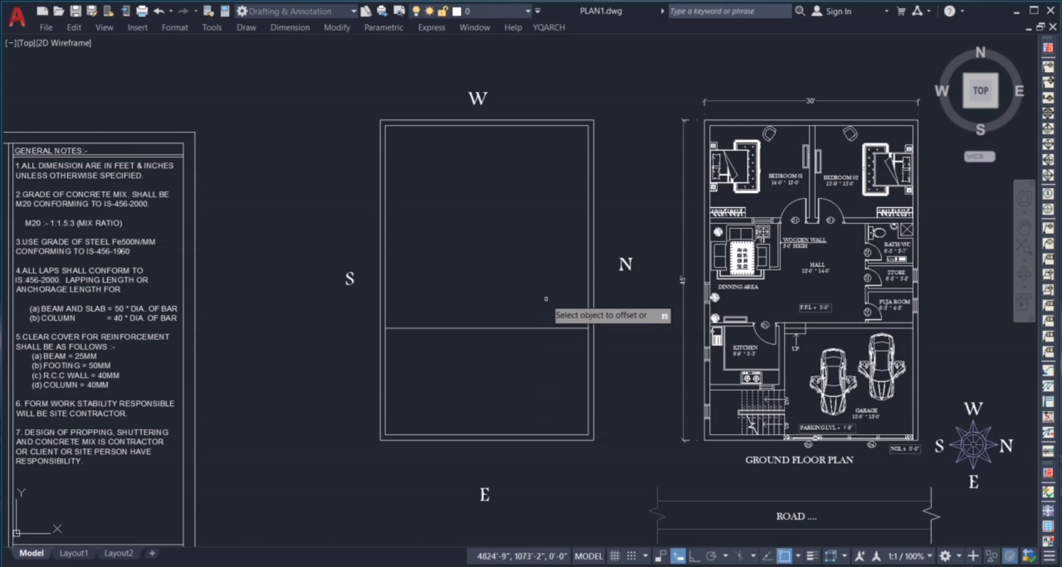
click(551, 328)
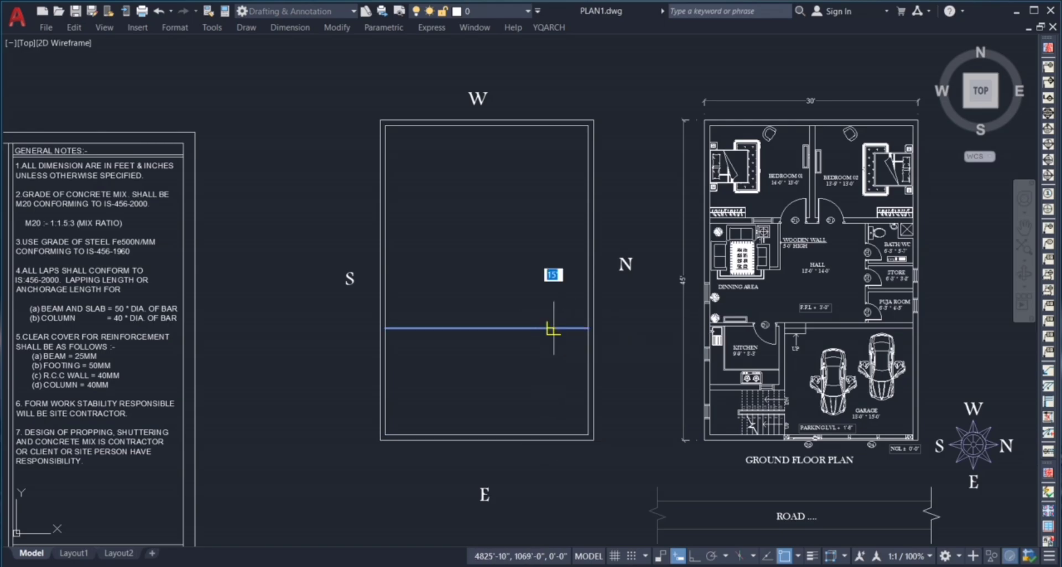
click(551, 283)
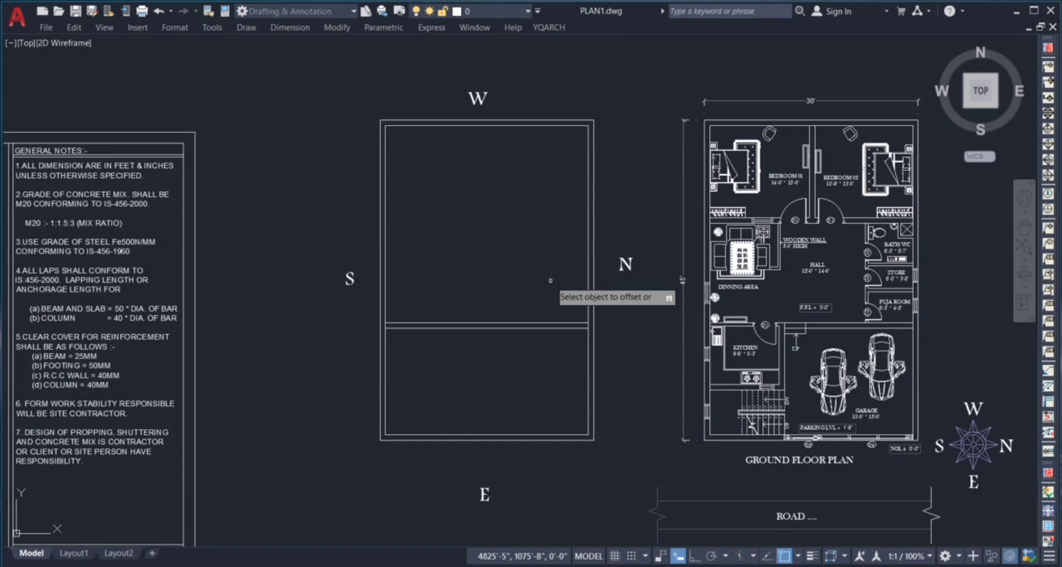
- Offset the inner north wall line 18' toward the south and that line another 9" to form the garage's dividing wall
click(588, 374)
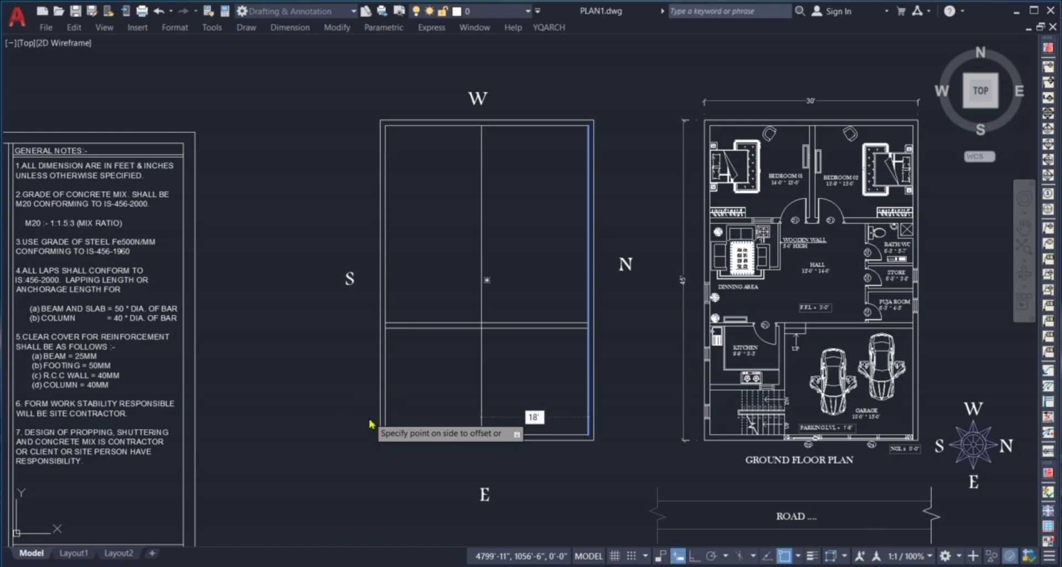
key(Return)
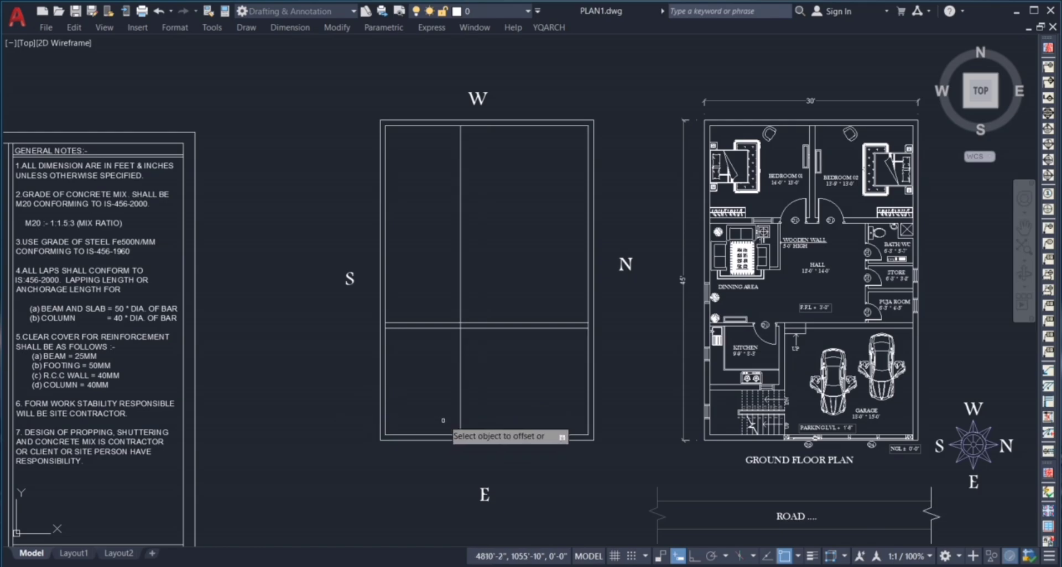
click(459, 399)
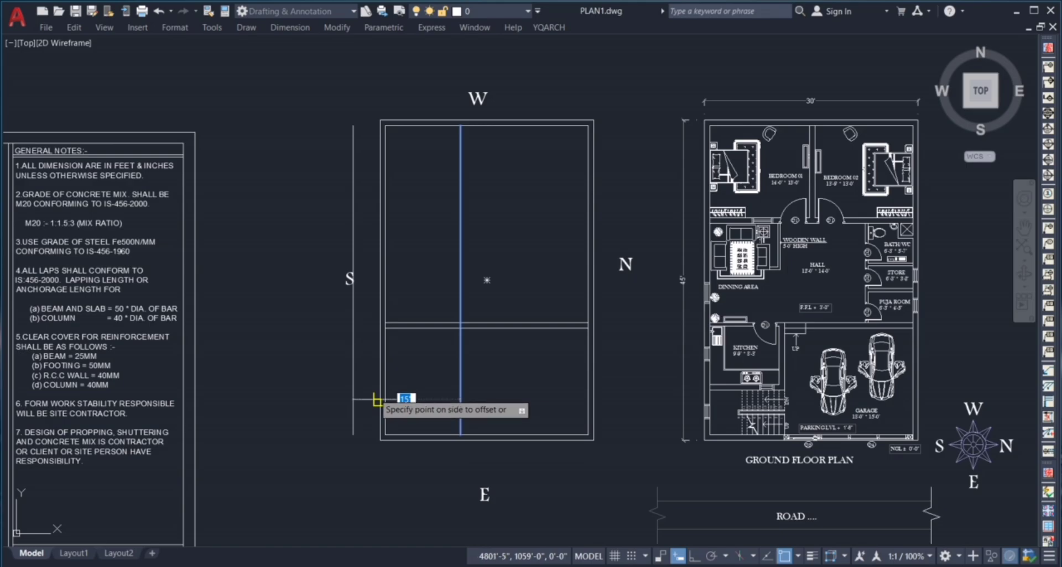
key(Return)
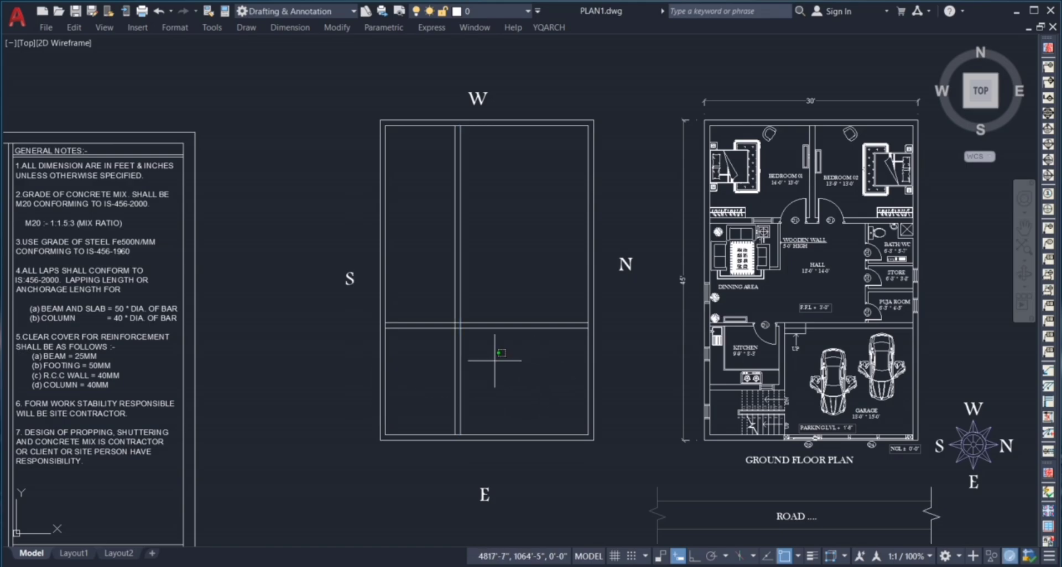
click(493, 359)
click(542, 399)
click(502, 407)
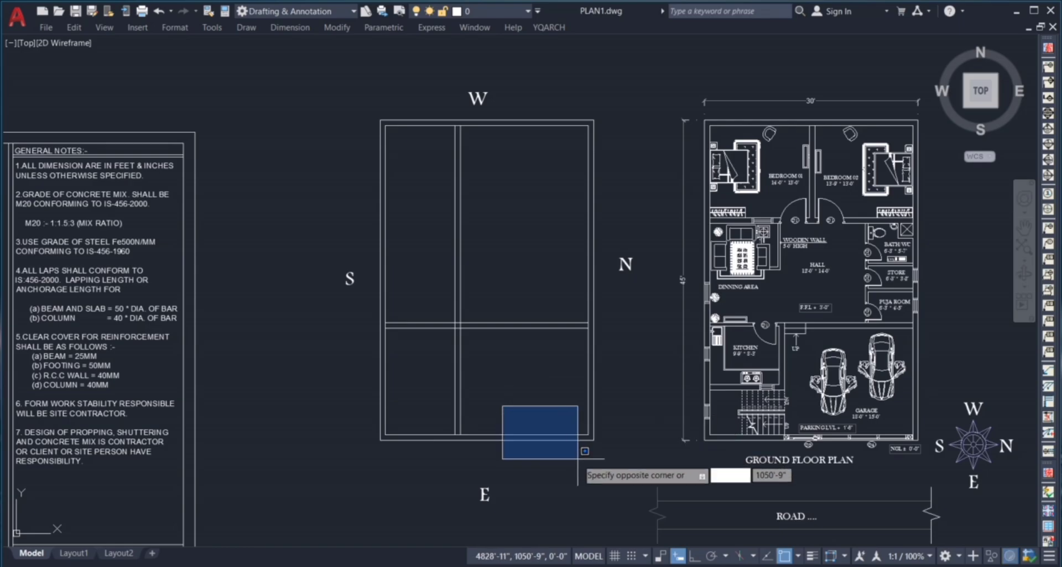
click(578, 459)
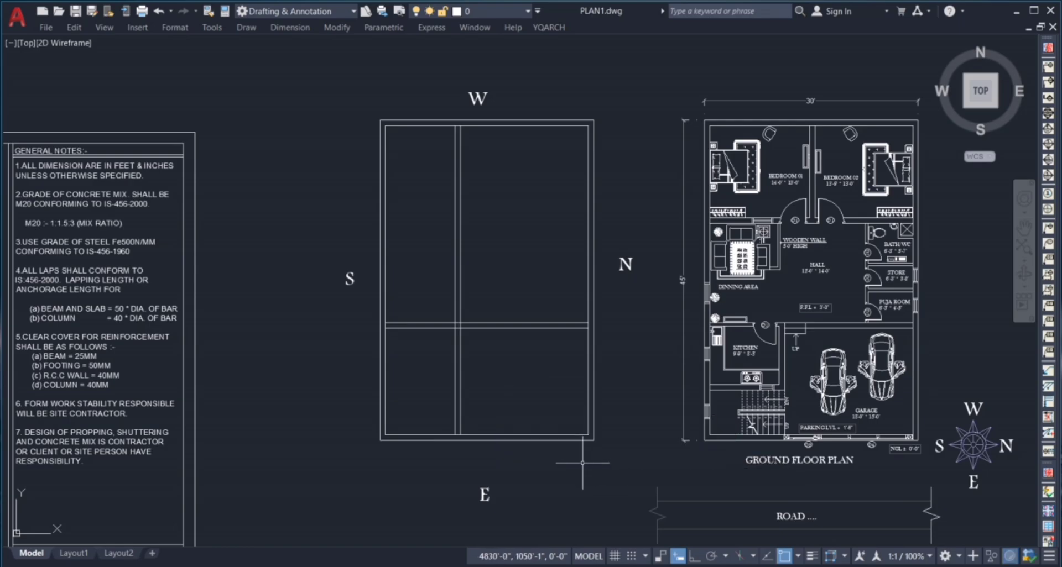
click(467, 412)
click(501, 460)
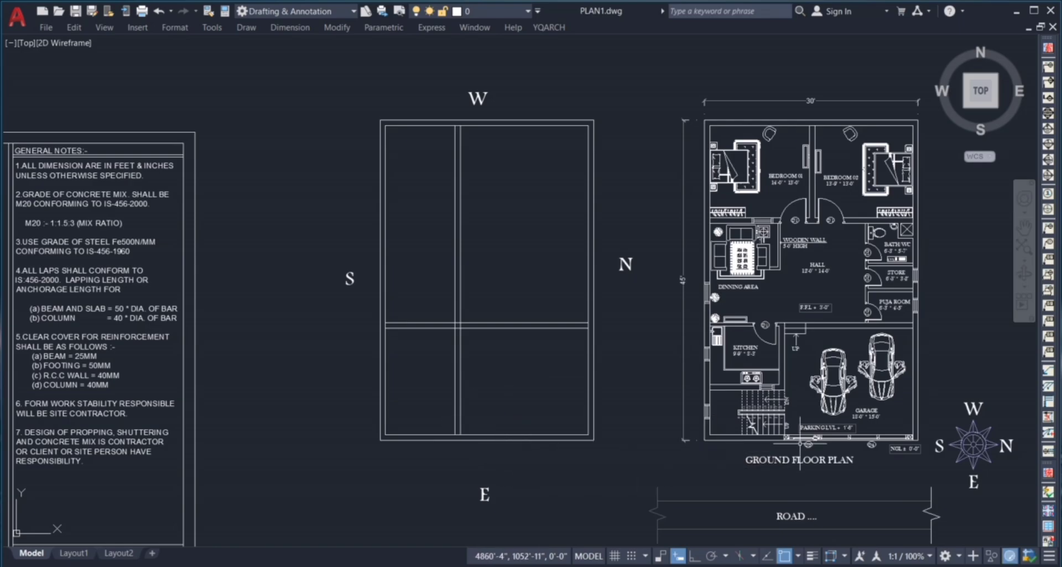
- Examine the D3 and D4 openings along the garage's east front on the reference ground floor plan
scroll(833, 441, up, 3)
middle_drag(799, 446, 556, 362)
scroll(555, 362, down, 1)
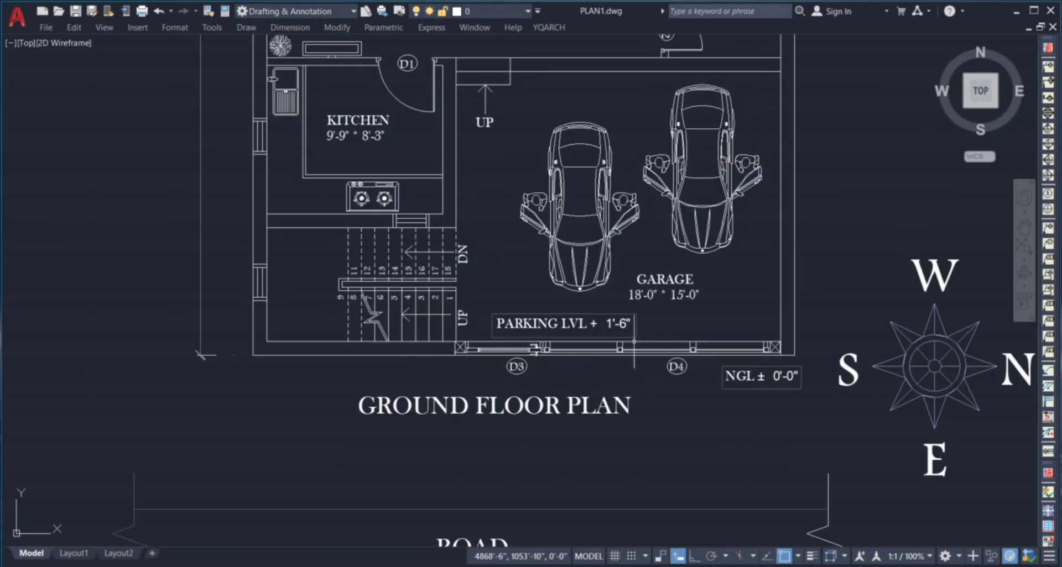
scroll(634, 342, up, 2)
click(492, 270)
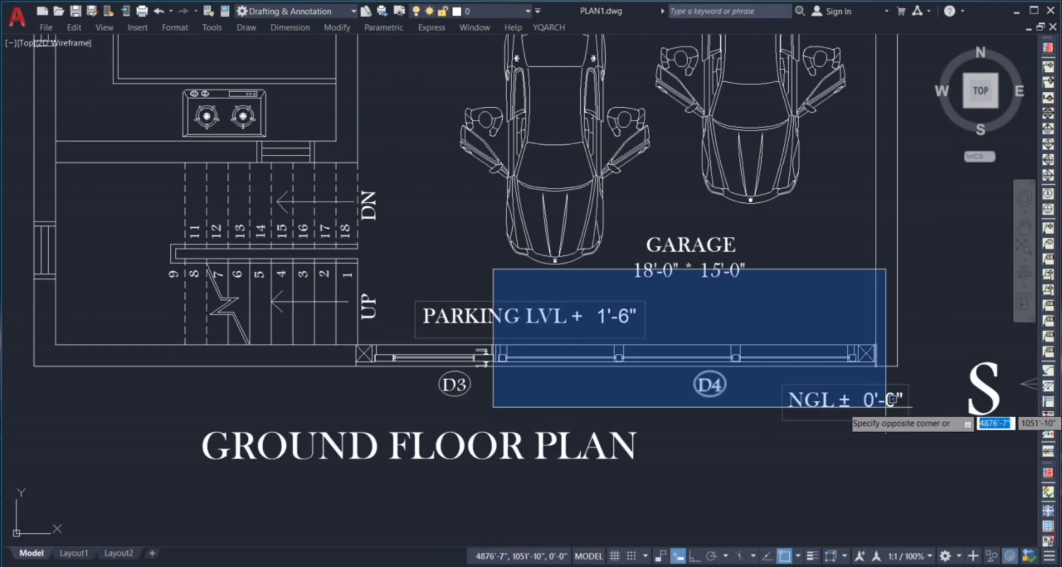
key(Escape)
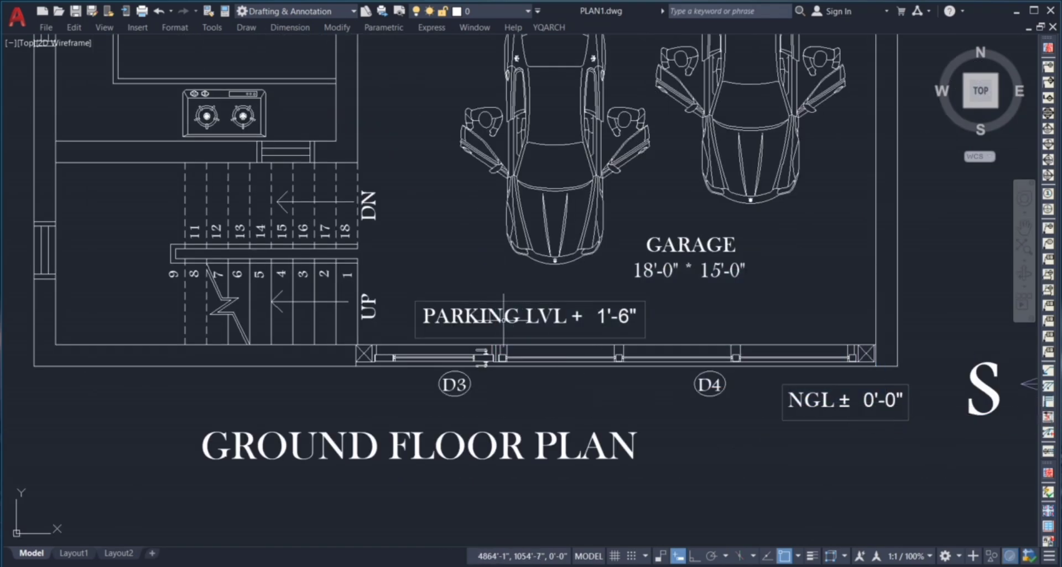
click(354, 330)
key(Escape)
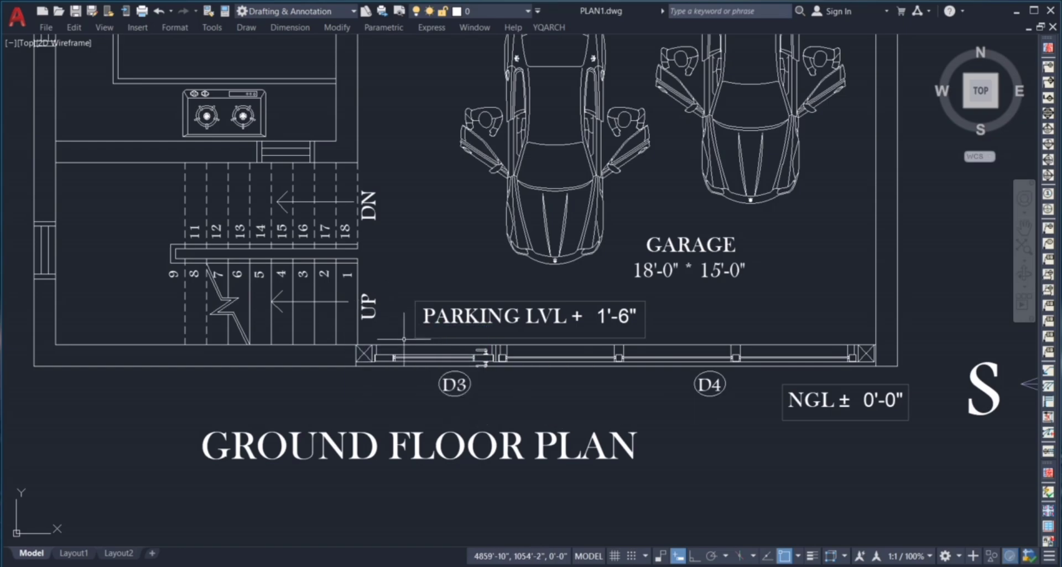
- Examine the D3 opening on the garage front and the main gate note on the east side of the room-placement direction chart
click(375, 330)
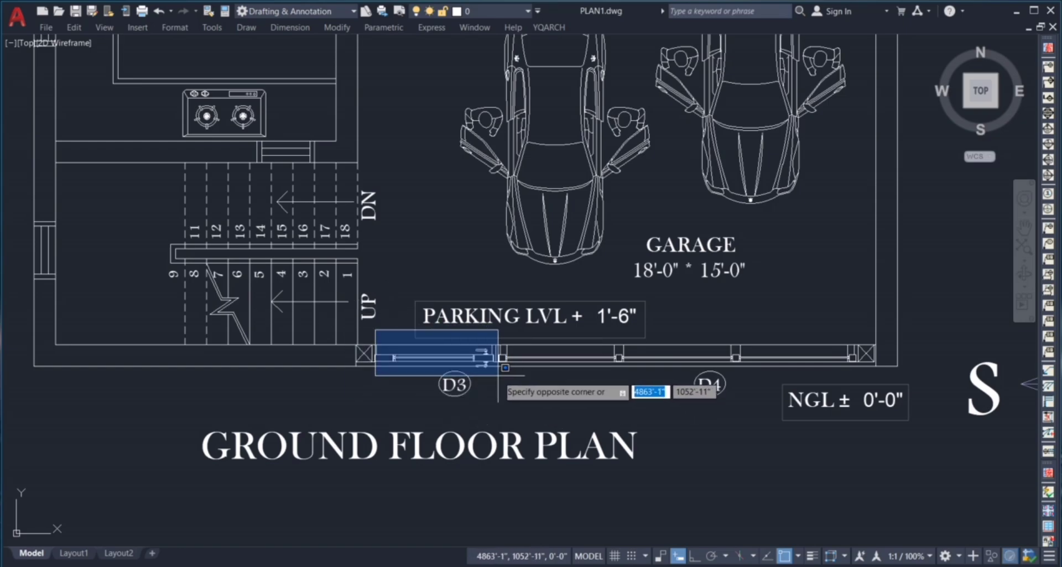
key(Escape)
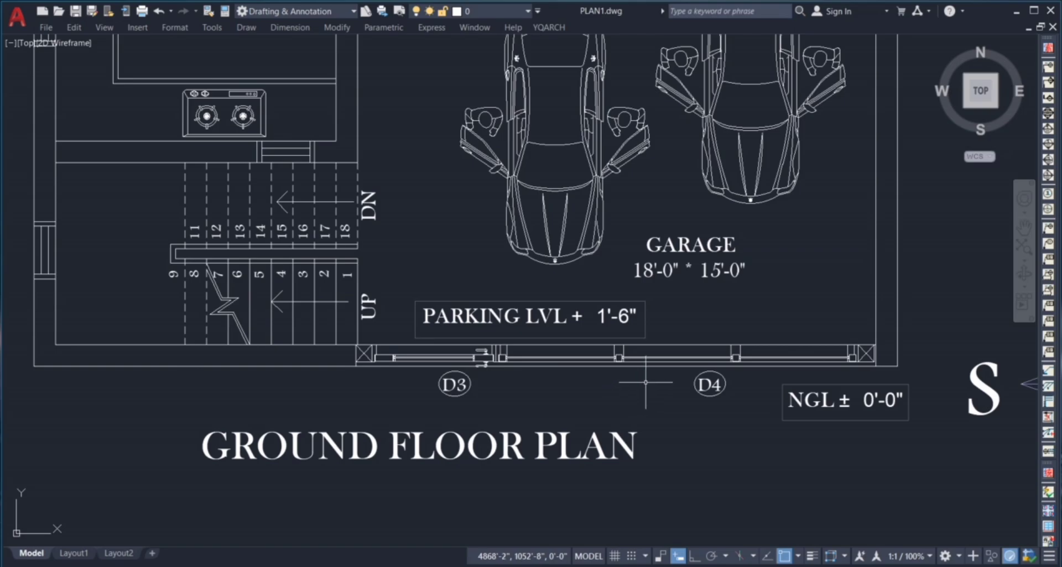
scroll(669, 381, down, 6)
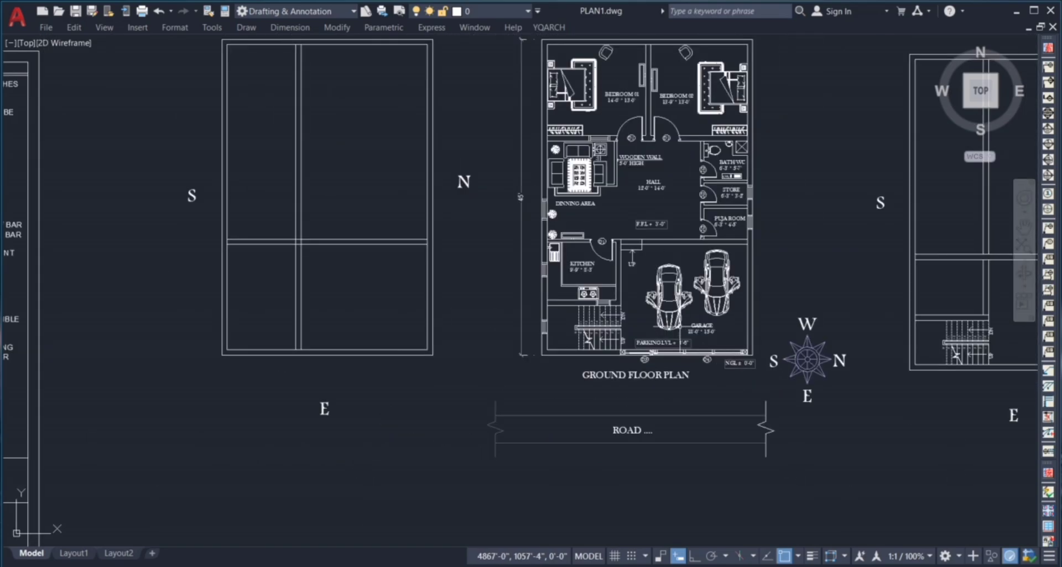
scroll(545, 304, down, 2)
scroll(720, 239, down, 6)
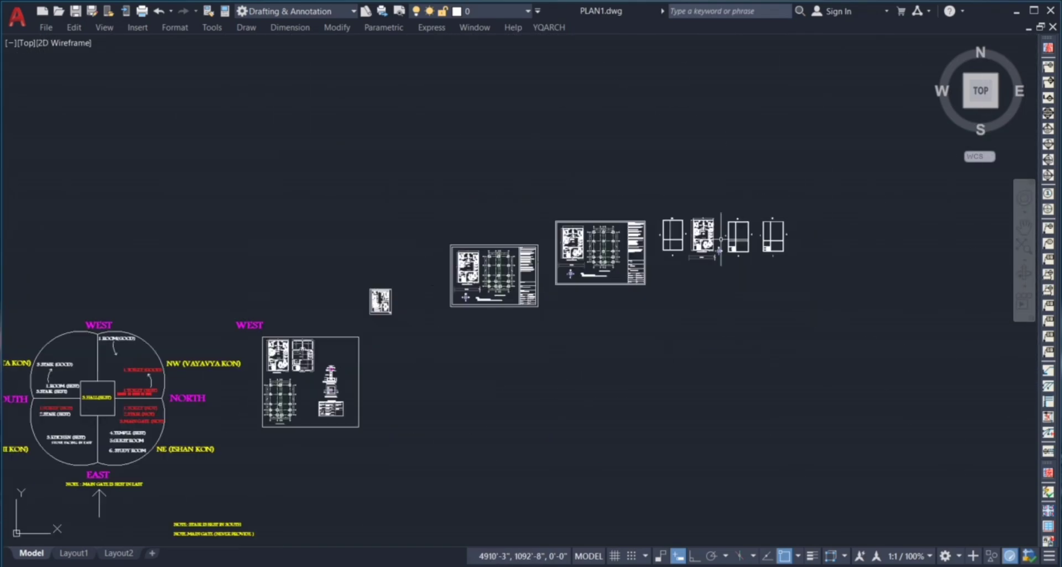
scroll(520, 288, down, 1)
scroll(221, 387, up, 6)
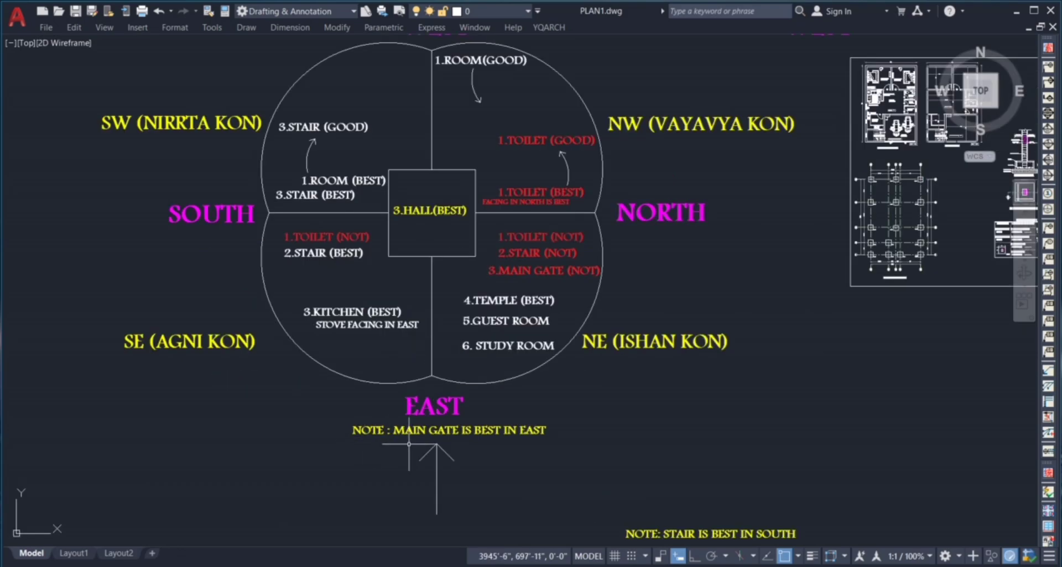
scroll(408, 444, up, 2)
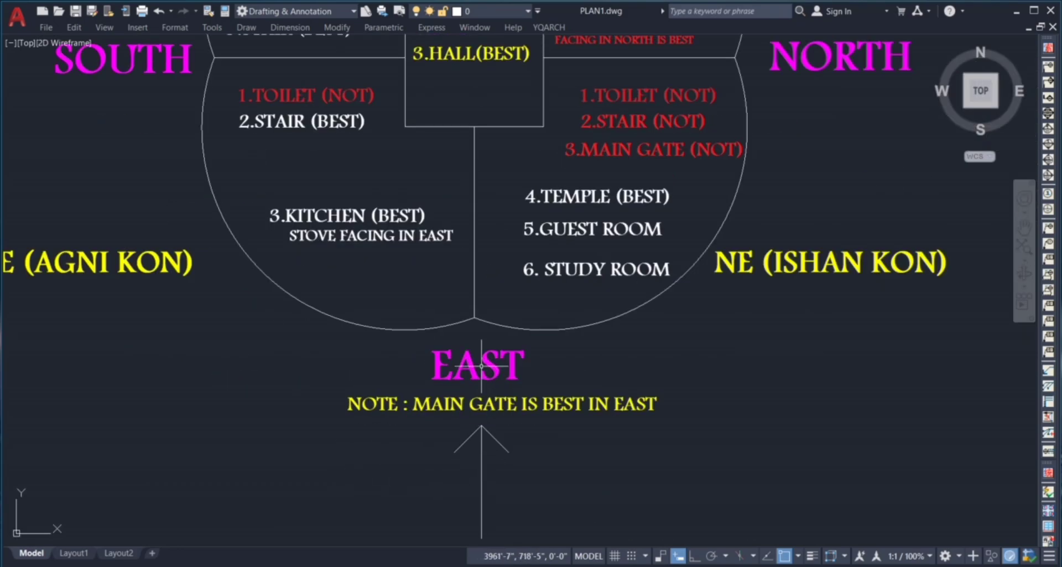
click(444, 375)
click(330, 381)
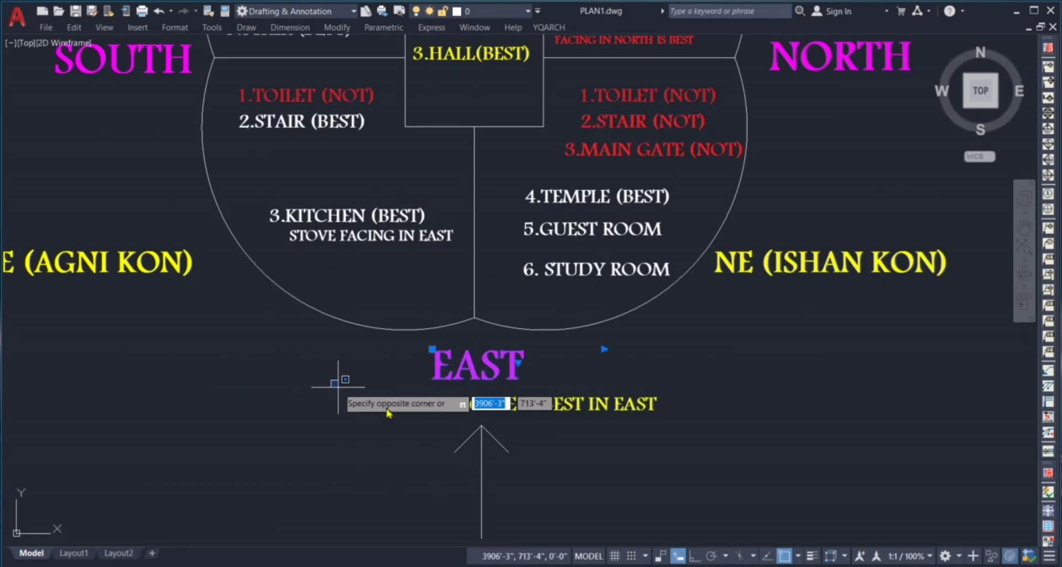
click(670, 428)
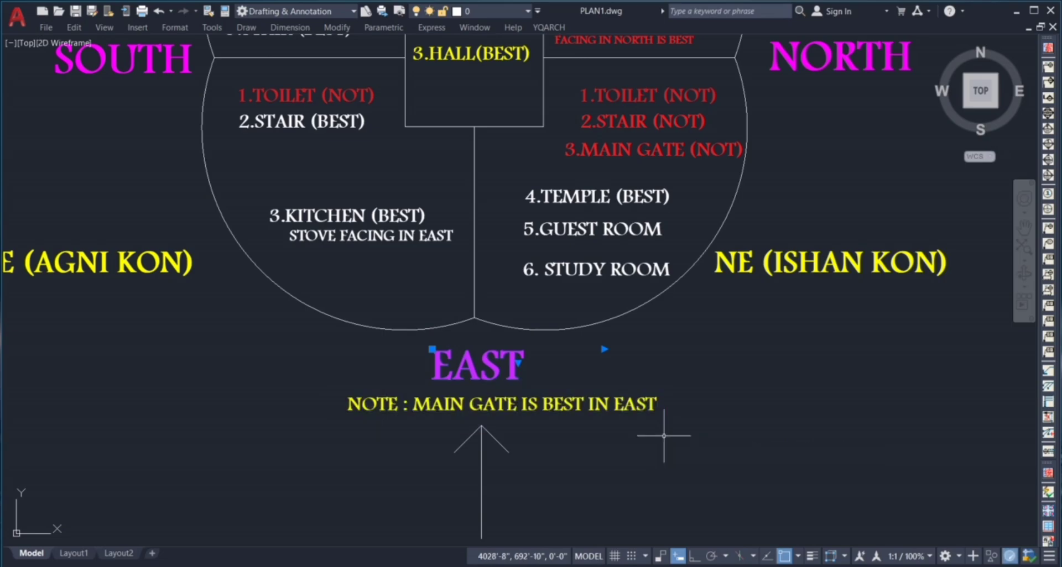
key(Escape)
click(427, 283)
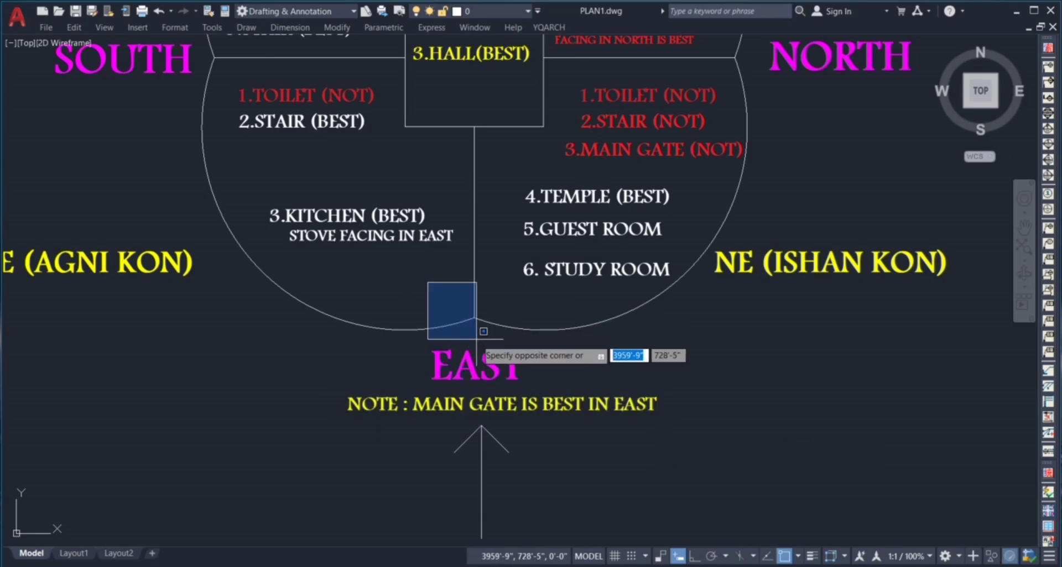
click(476, 339)
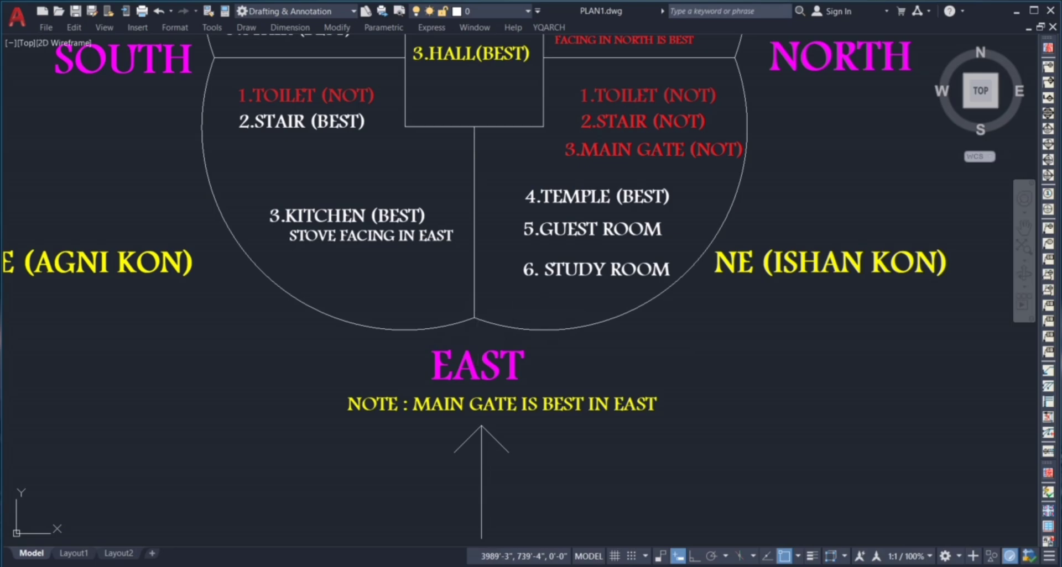
click(587, 325)
click(614, 341)
- Copy the two cars from the reference plan's garage into the garage of the new plan
scroll(546, 296, down, 6)
scroll(665, 408, up, 6)
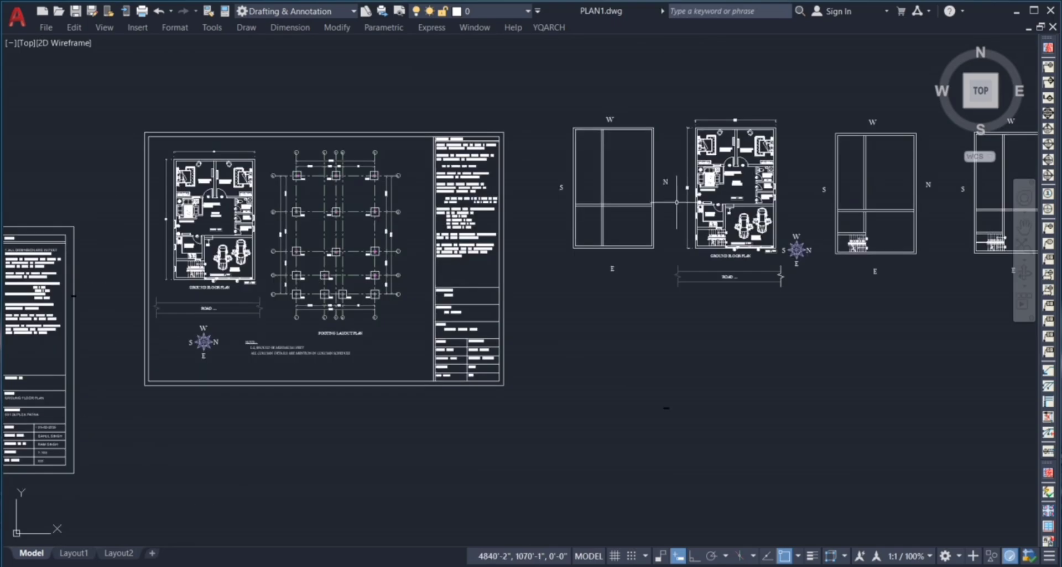
scroll(630, 193, up, 4)
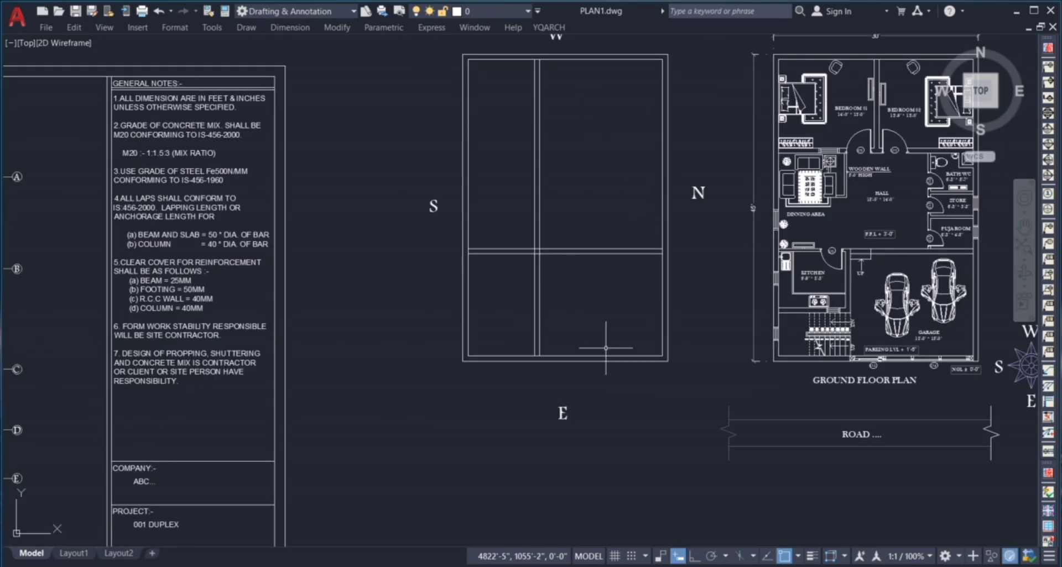
scroll(950, 302, up, 2)
click(962, 322)
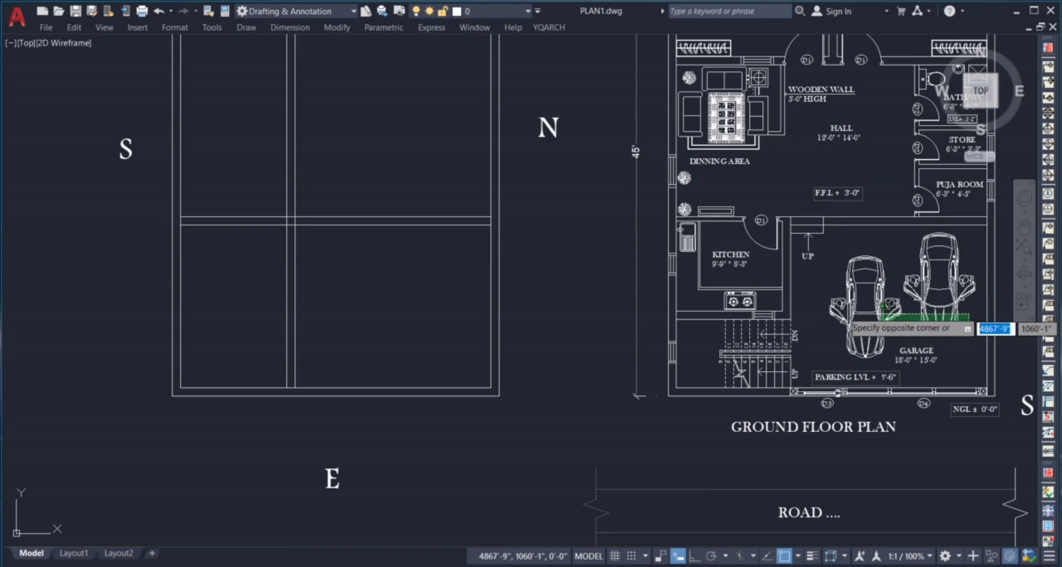
click(839, 302)
text(c)
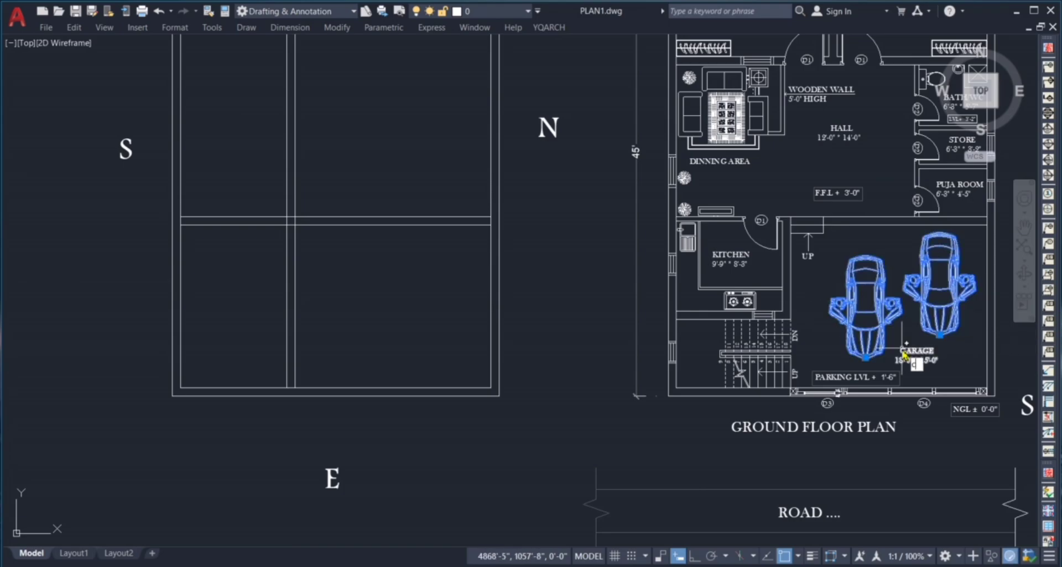
text(o)
key(Return)
click(957, 358)
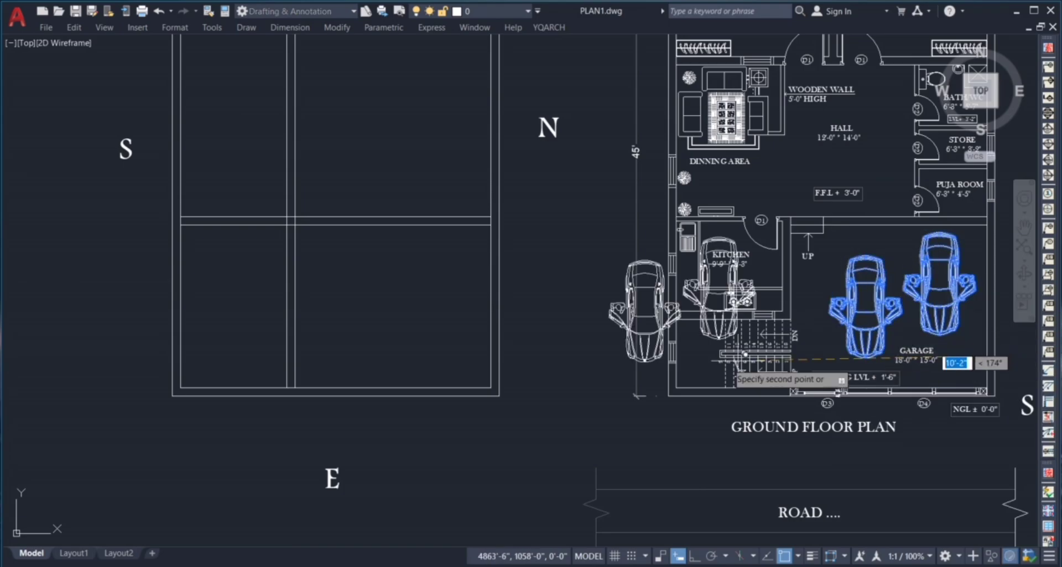
click(463, 365)
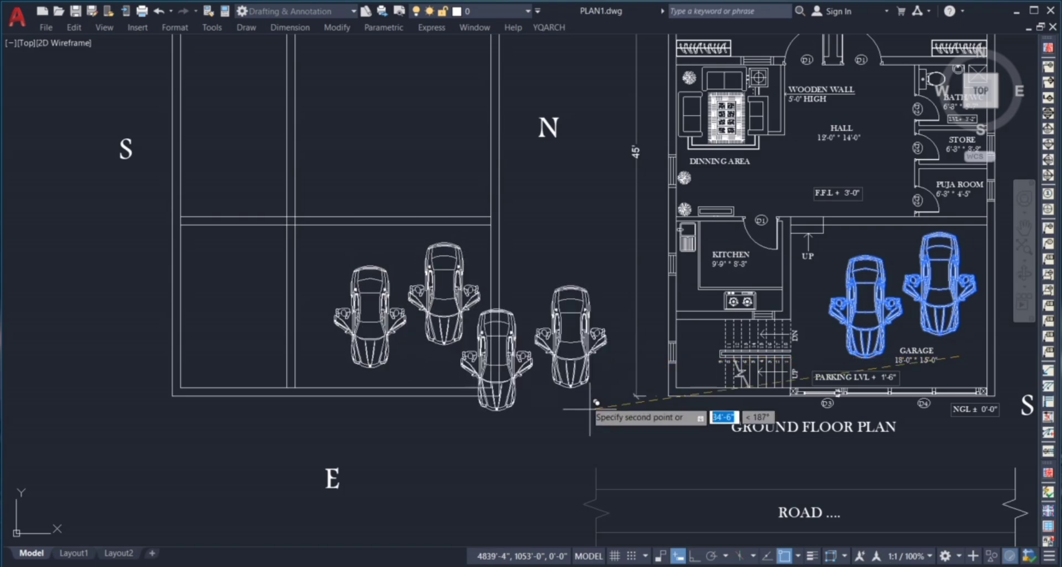
key(Return)
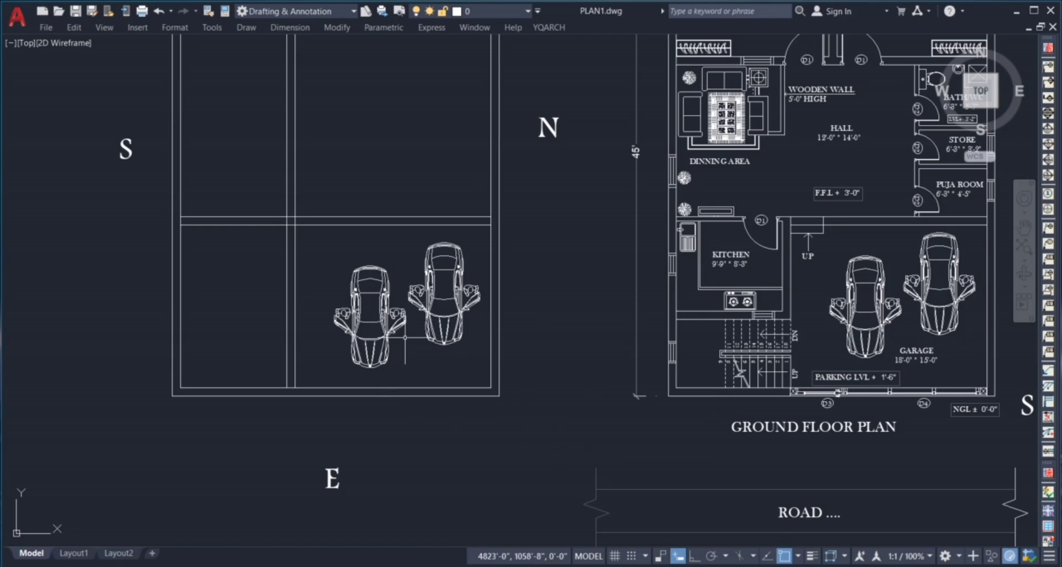
- Move the two copied cars slightly westward inside the new garage, closer to the cross wall
scroll(405, 336, up, 2)
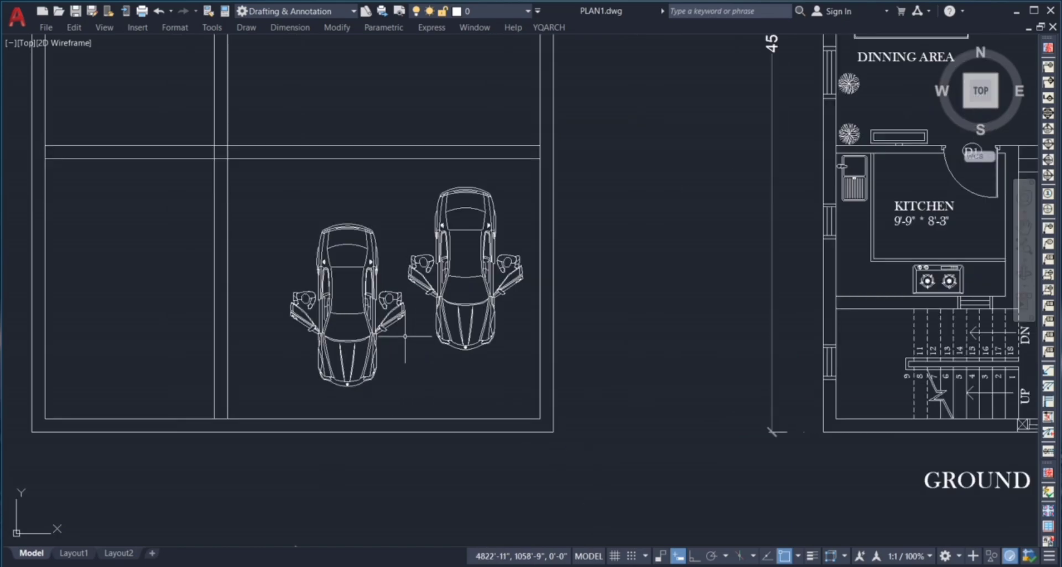
click(444, 379)
click(343, 308)
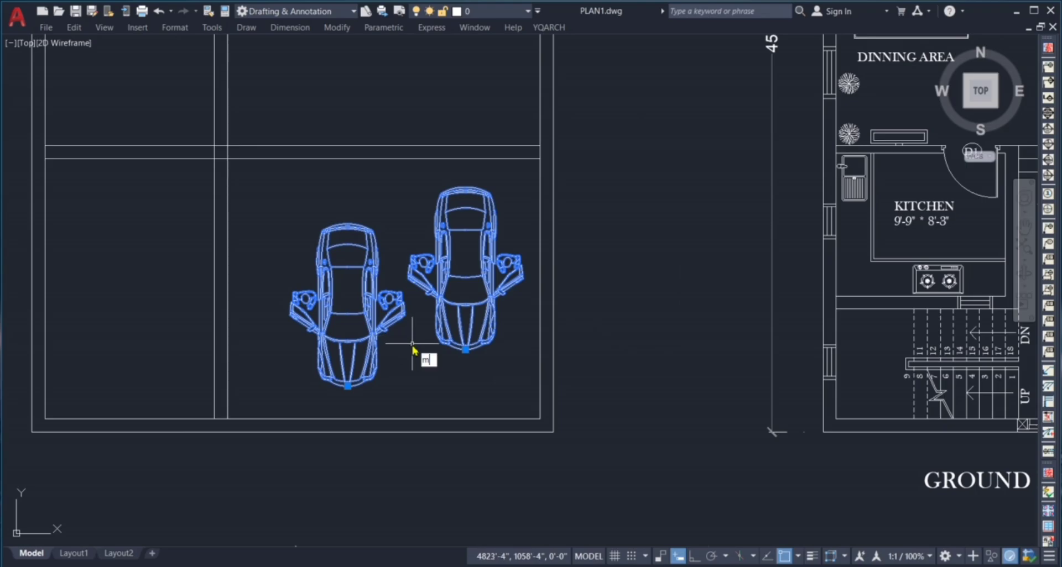
text(m)
key(Return)
click(464, 382)
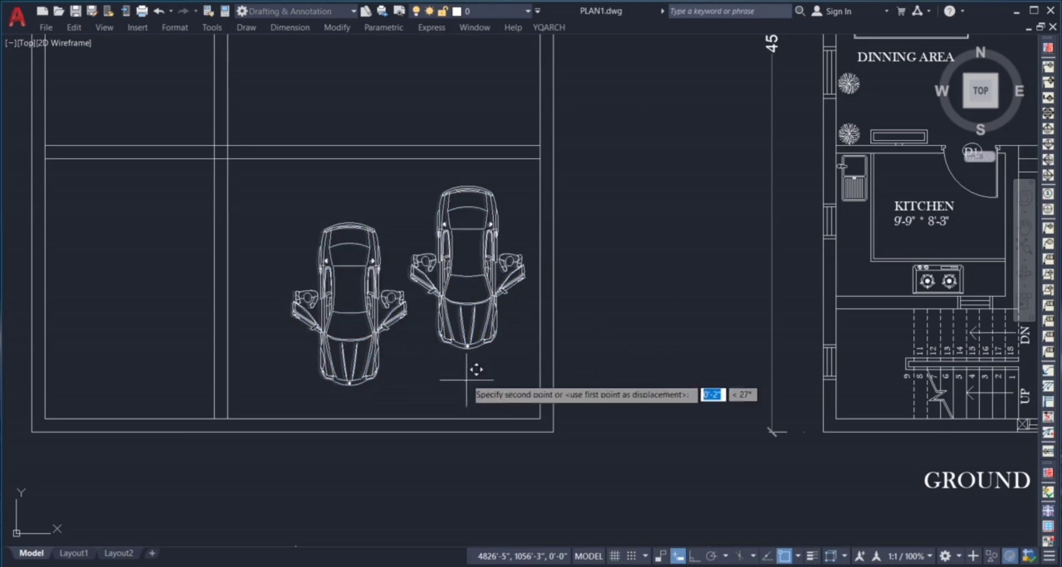
click(479, 354)
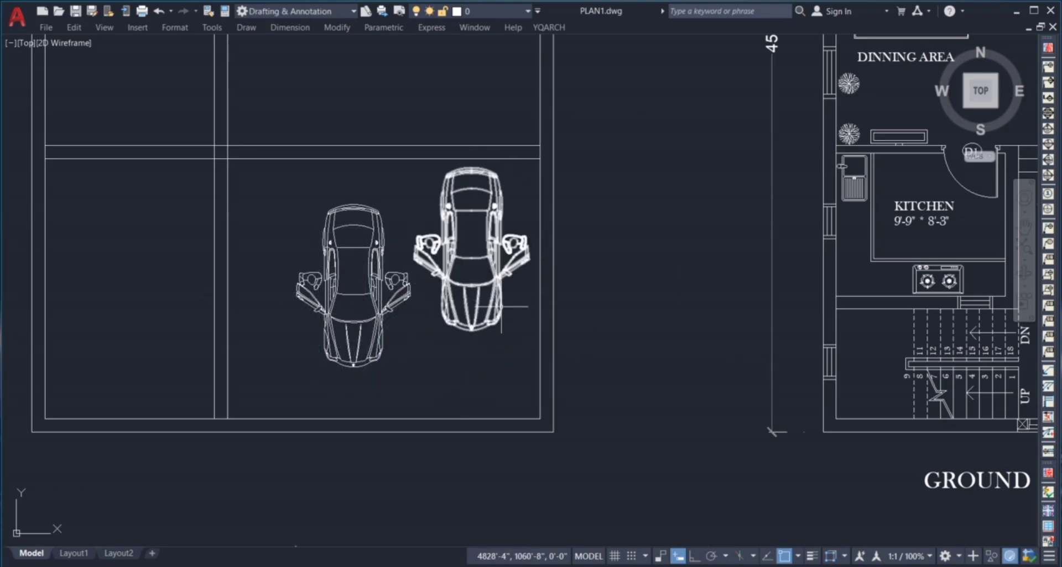
scroll(486, 315, down, 2)
scroll(457, 342, down, 1)
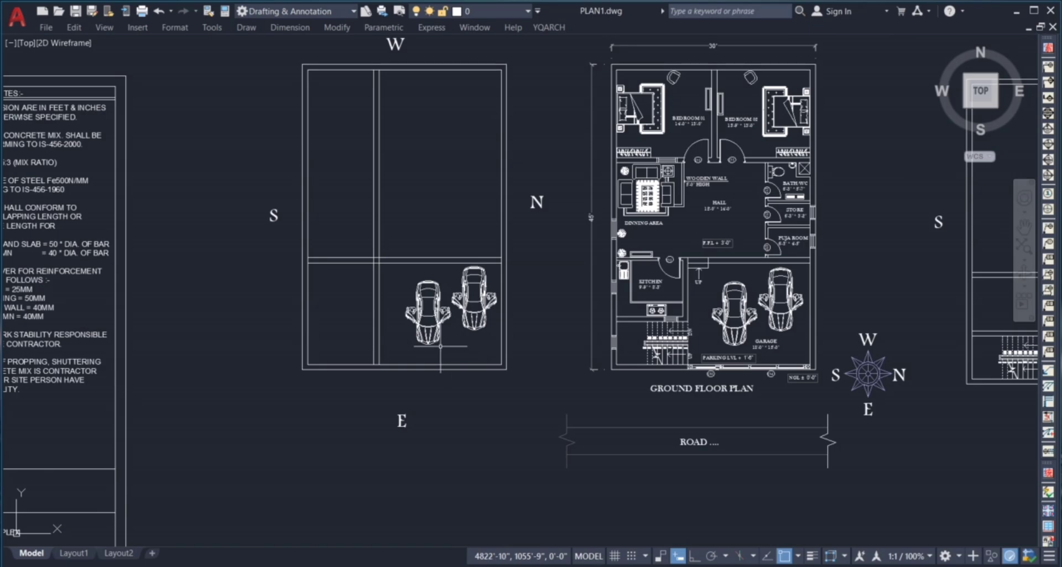
click(507, 427)
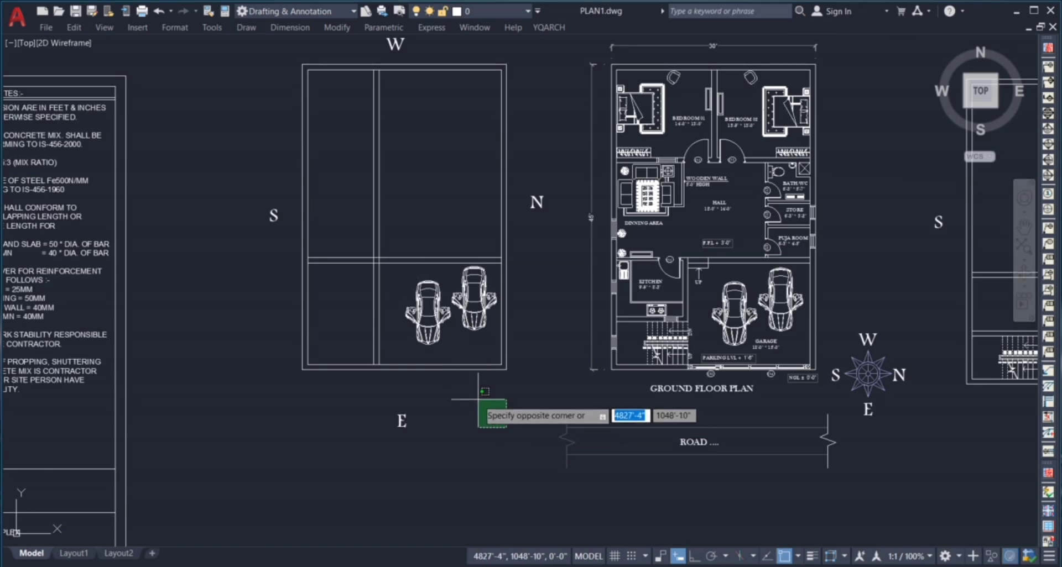
click(455, 386)
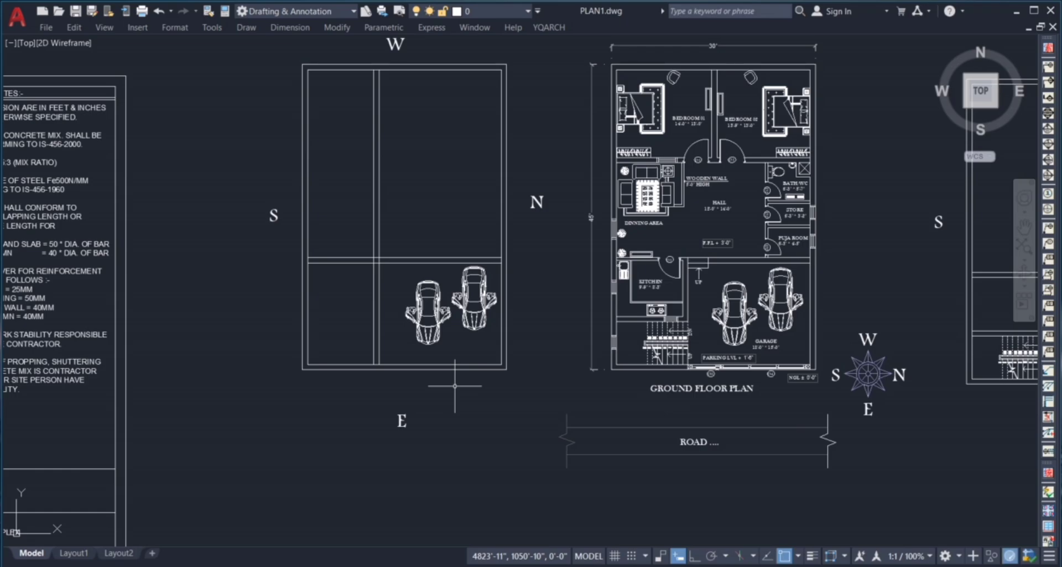
click(473, 410)
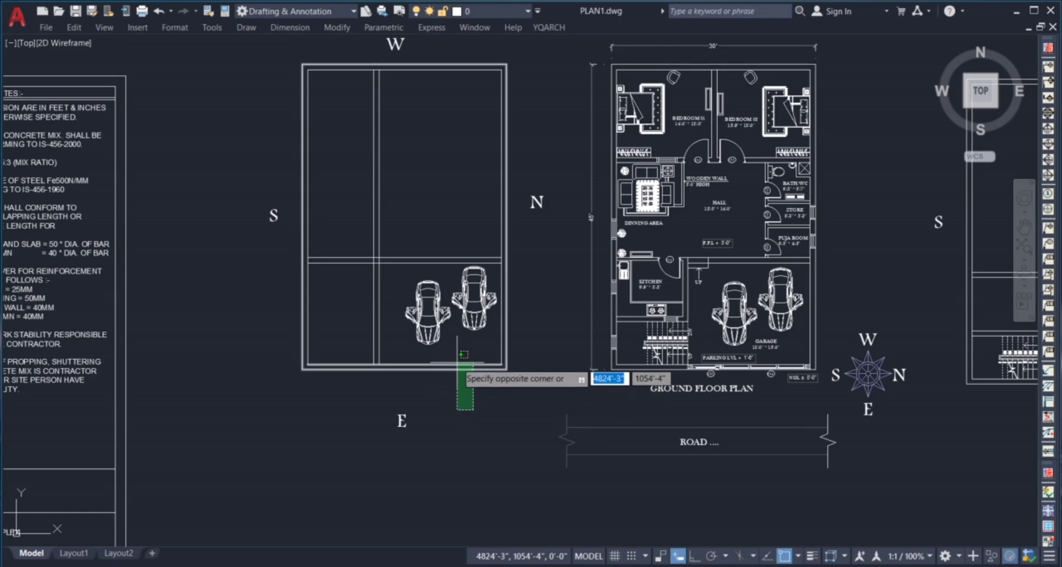
key(Escape)
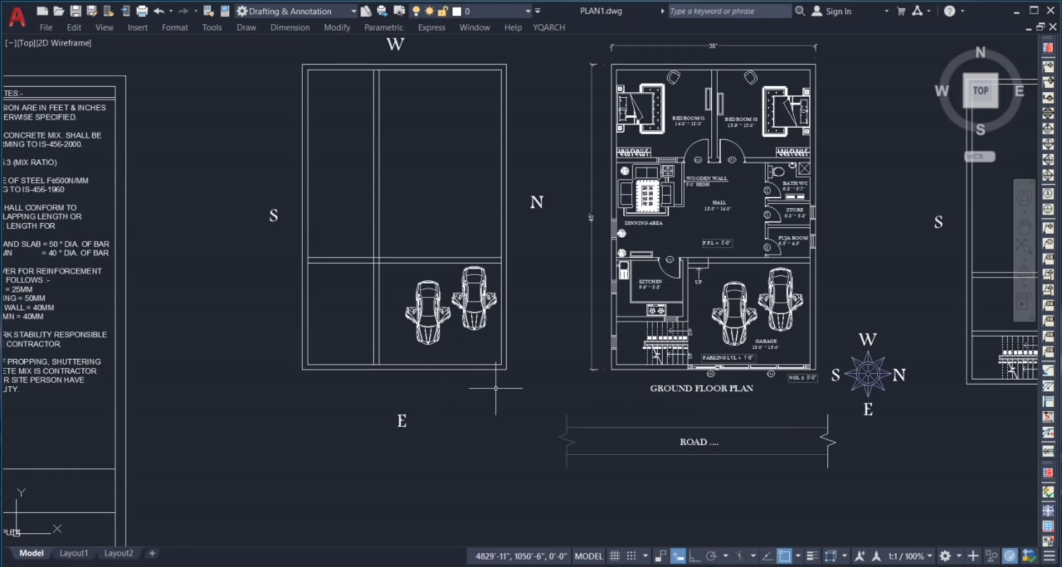
click(463, 385)
click(507, 406)
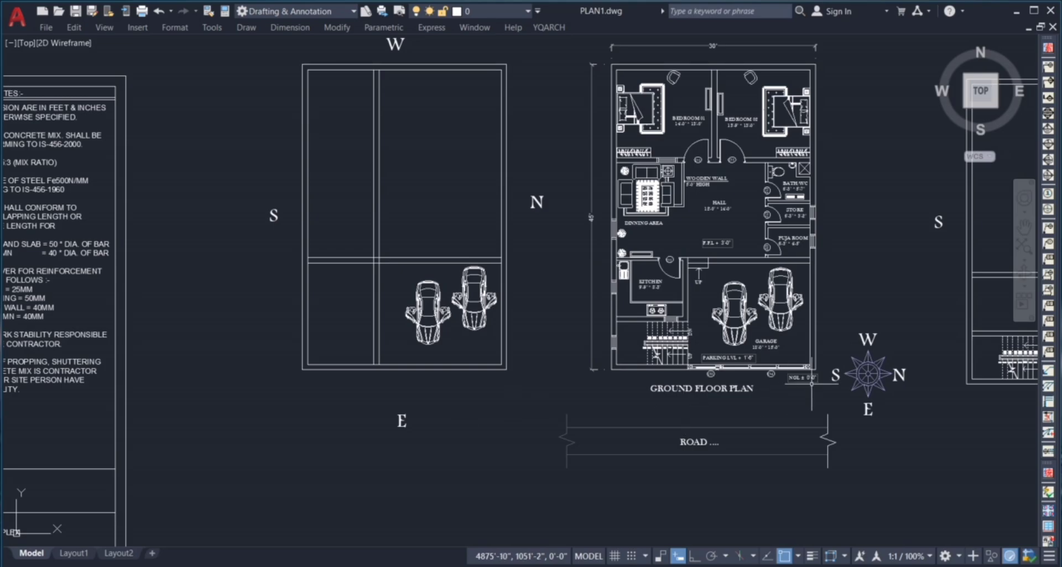
- Copy the NGL ± 0'-0" level label from the reference plan to just outside the new plan's east wall, near its north corner
click(818, 393)
click(801, 378)
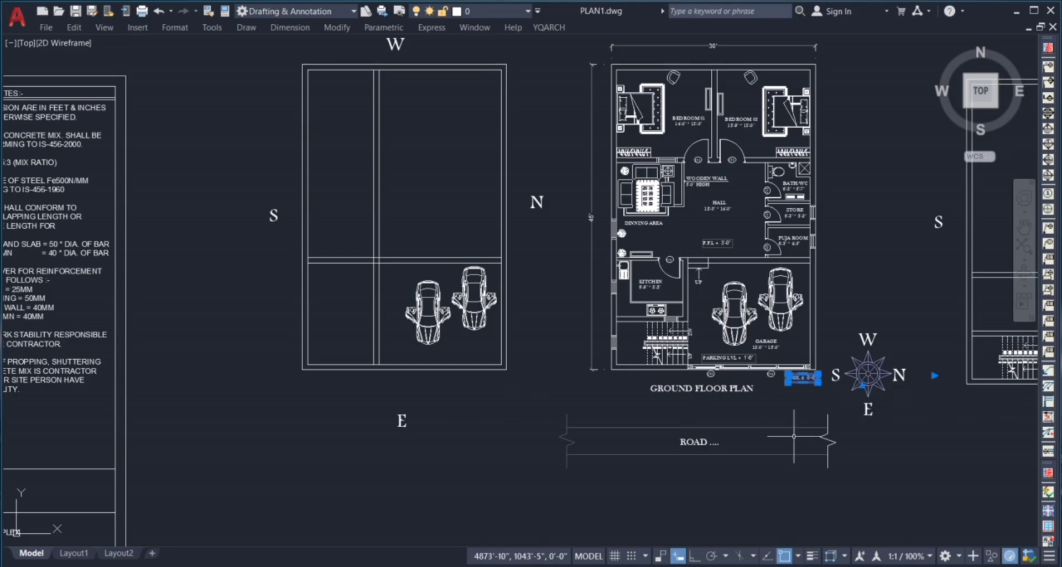
key(Return)
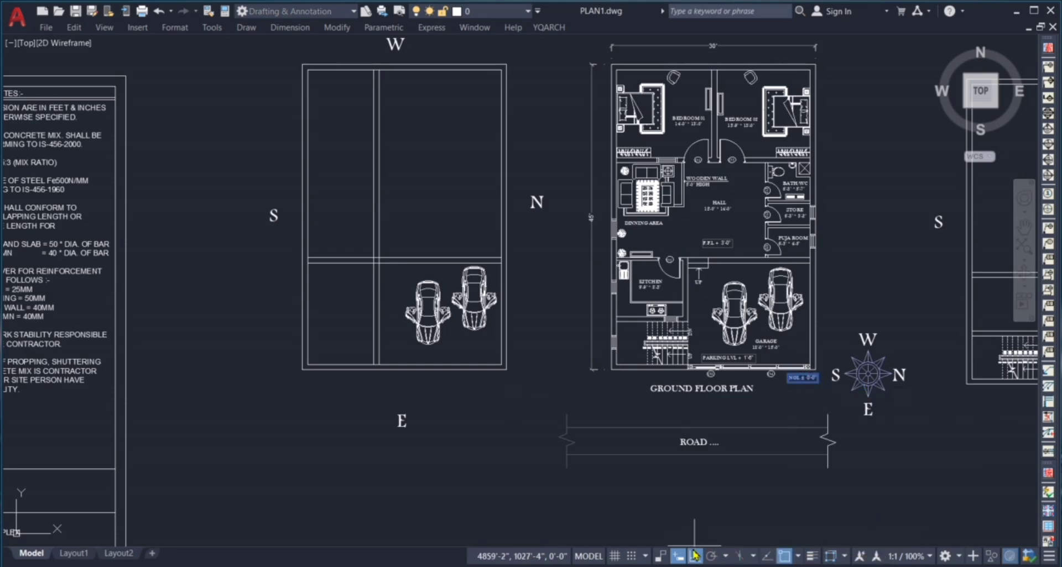
click(905, 463)
scroll(521, 365, up, 2)
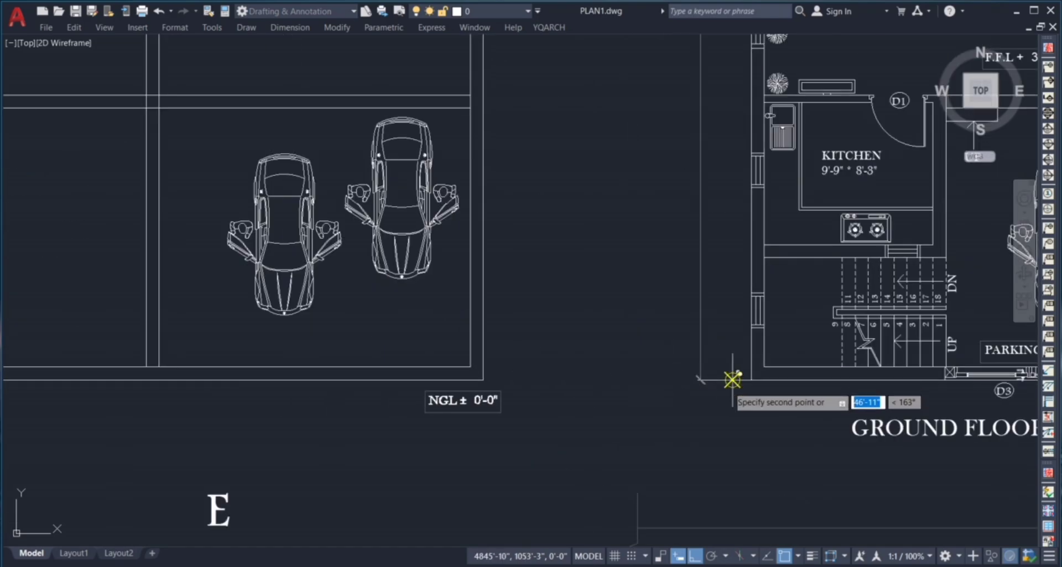
click(717, 393)
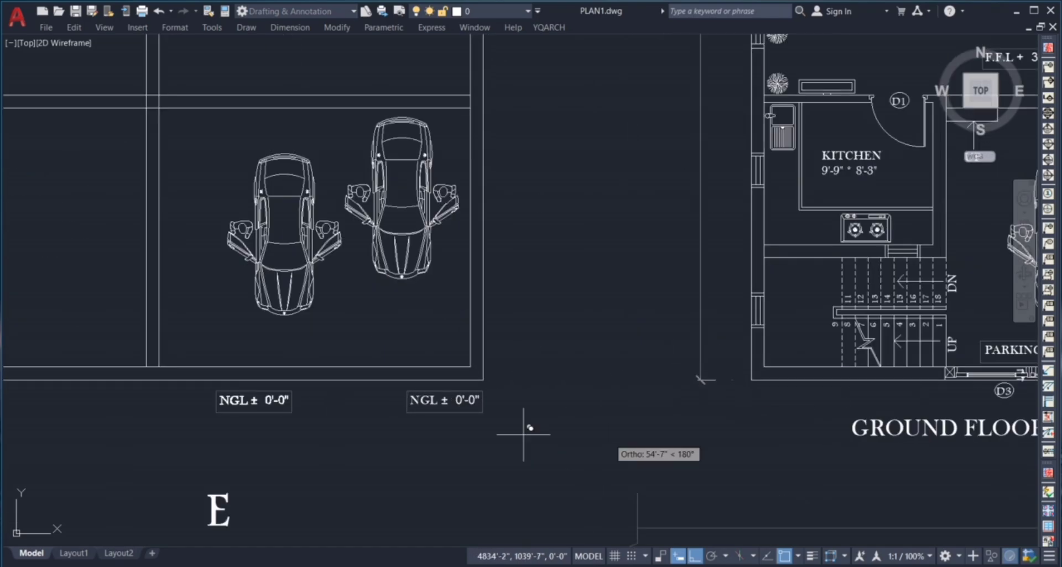
- Inspect the copied NGL ± 0'-0" level label outside the new plan's east wall
scroll(451, 414, up, 2)
scroll(451, 414, up, 2)
scroll(454, 380, up, 2)
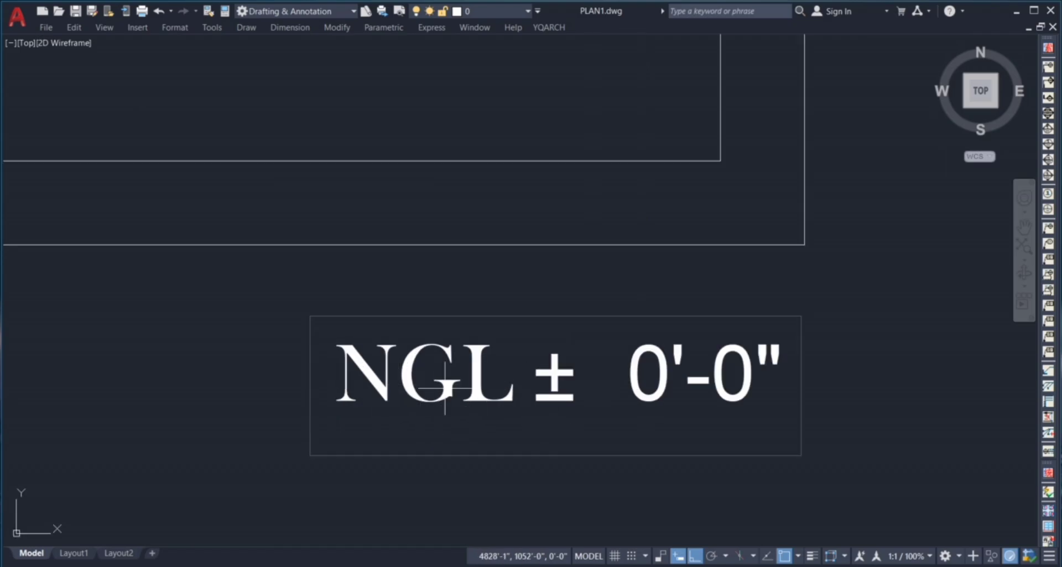
scroll(648, 374, down, 8)
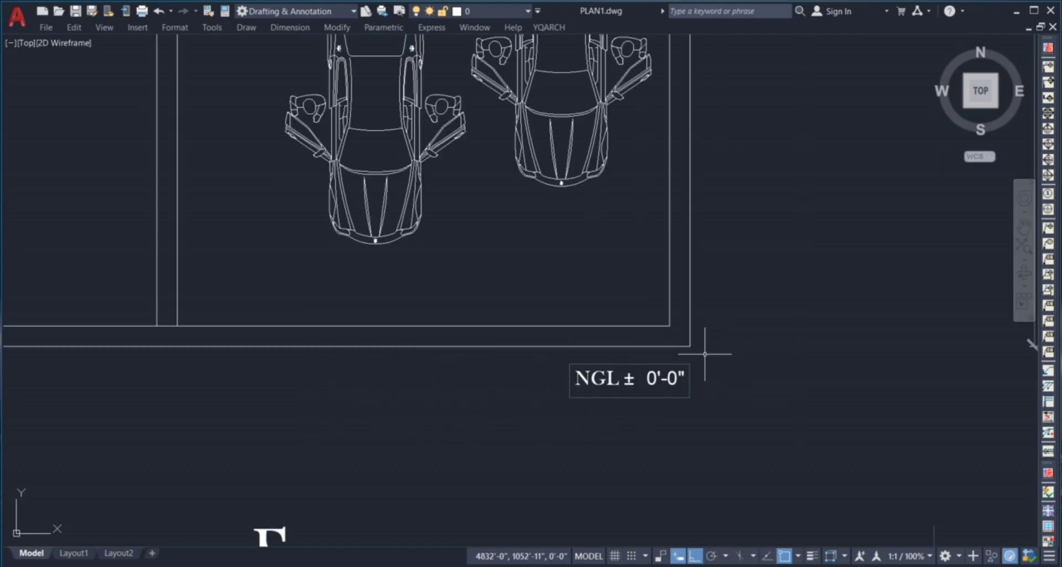
click(543, 366)
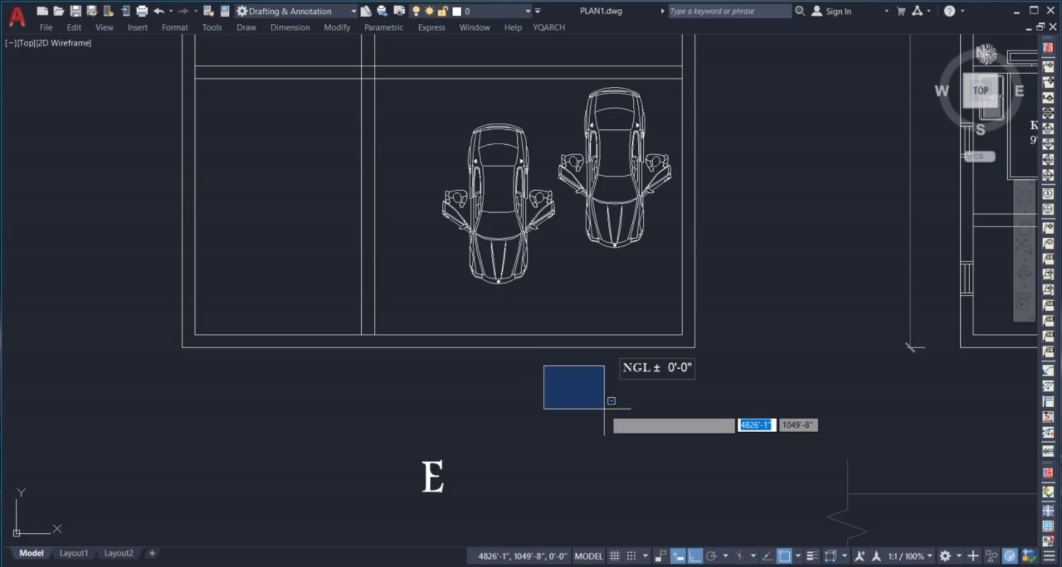
click(606, 434)
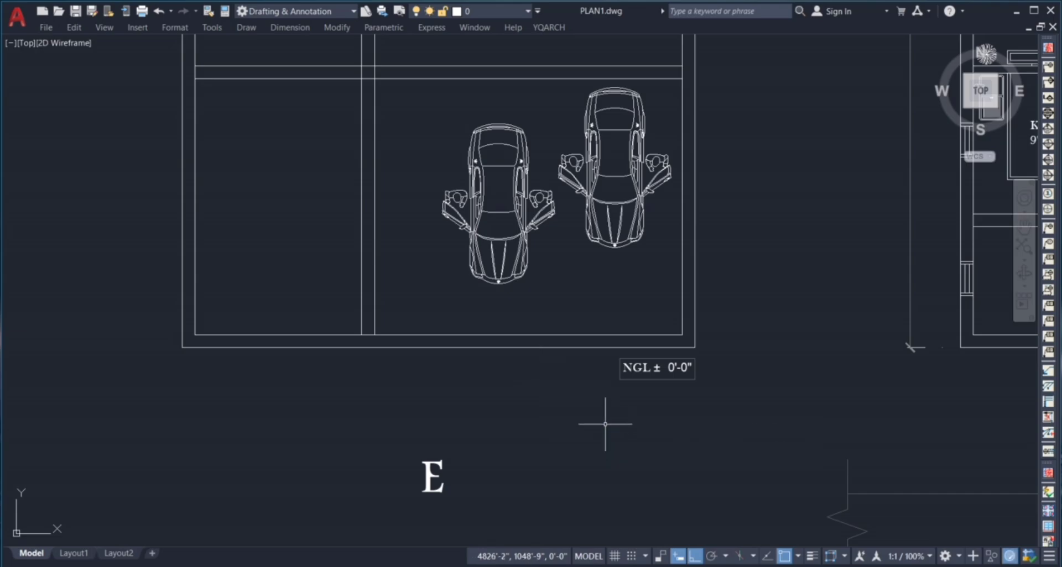
click(605, 424)
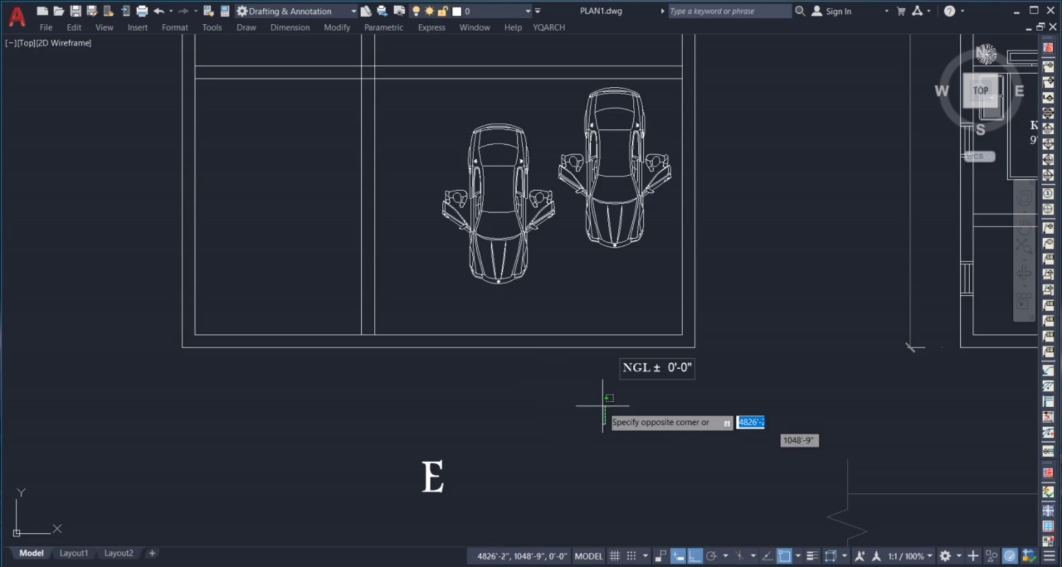
click(584, 303)
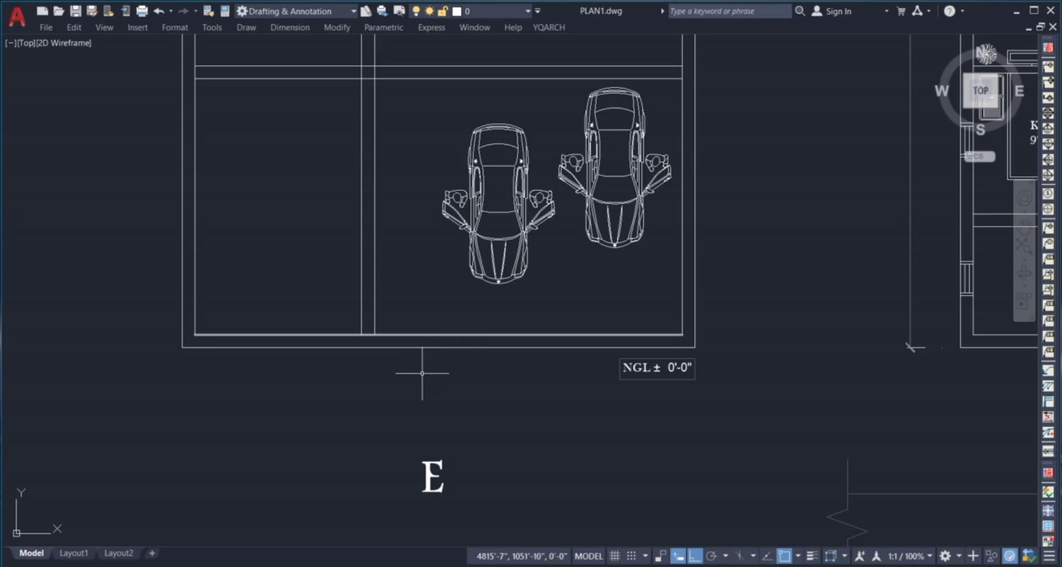
click(415, 394)
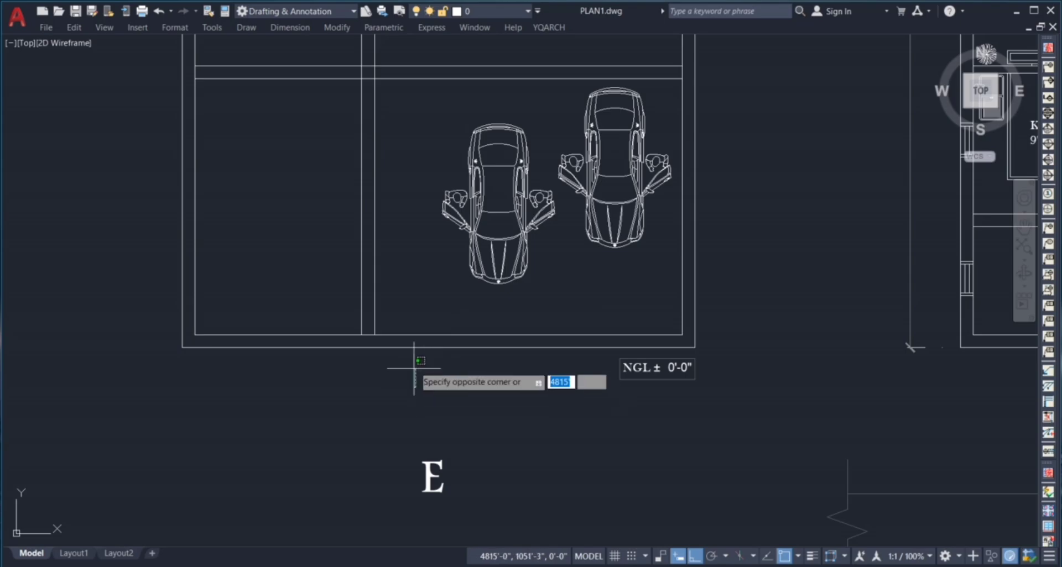
click(416, 304)
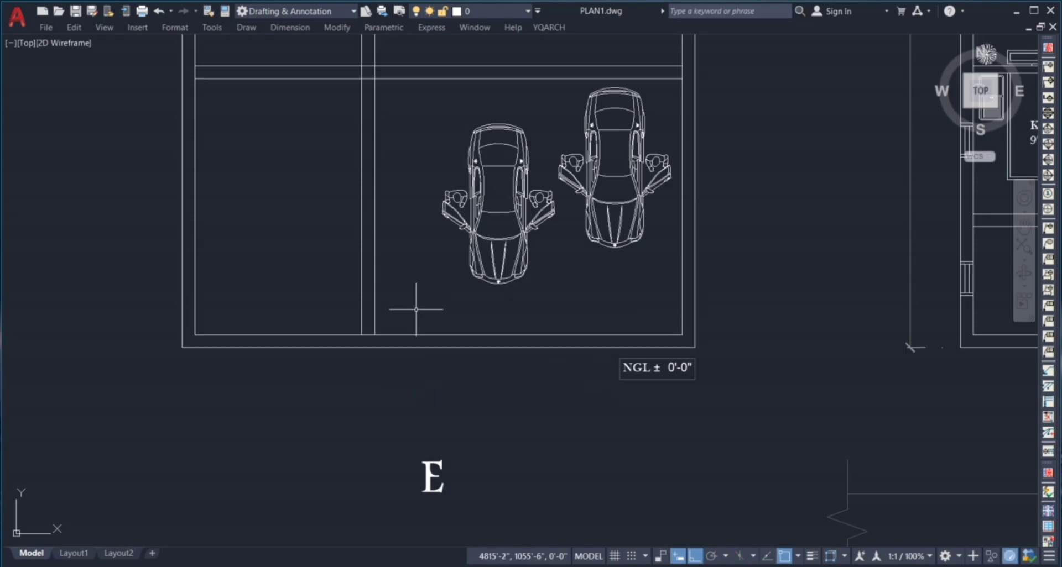
click(415, 297)
click(463, 306)
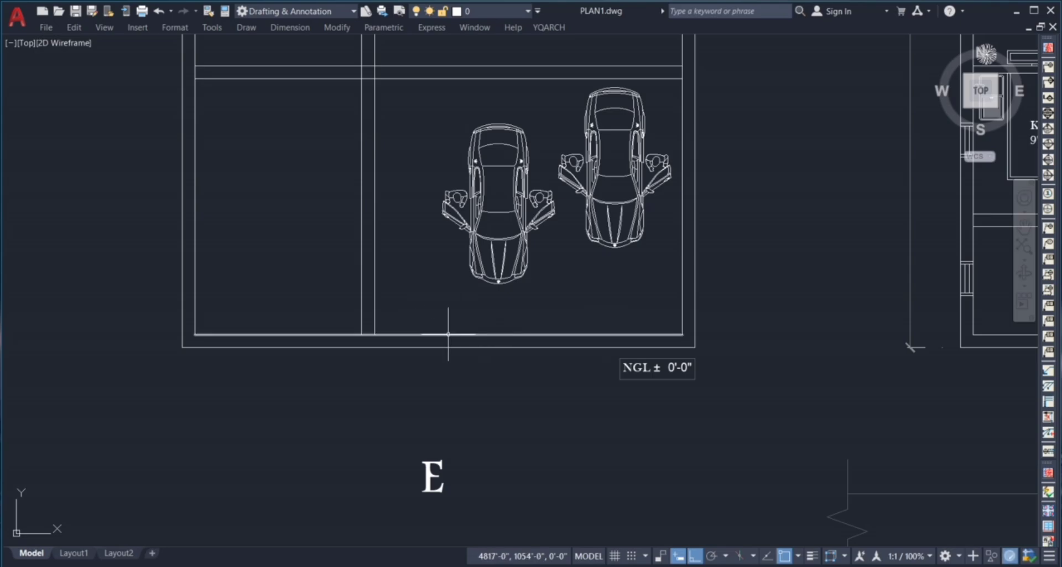
- Copy the PARKING LVL + 1'-6" label from the reference plan's garage to just inside the new garage's east wall, below the cars
scroll(448, 332, down, 4)
scroll(780, 326, up, 7)
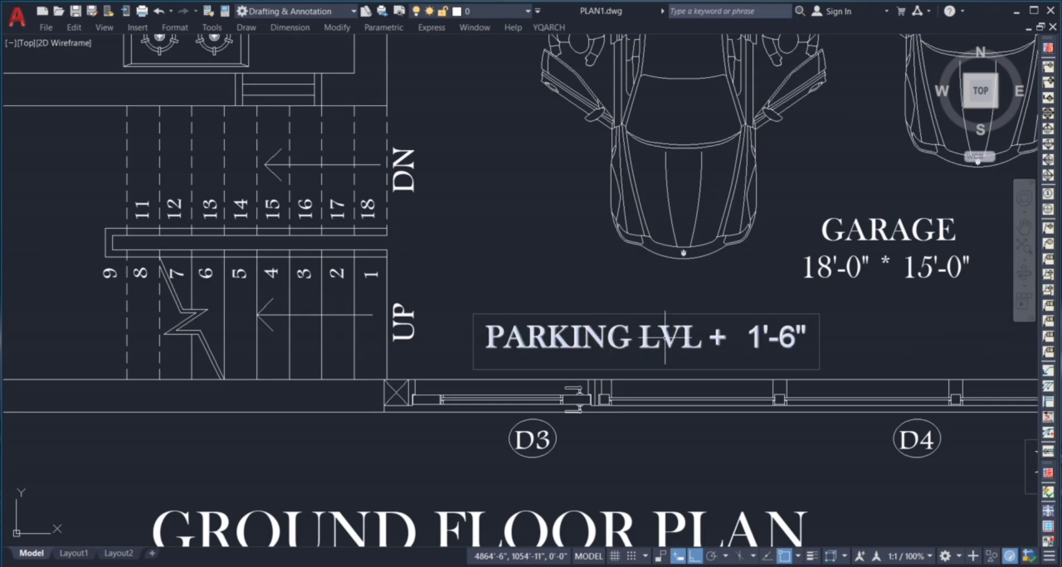
click(856, 339)
click(777, 321)
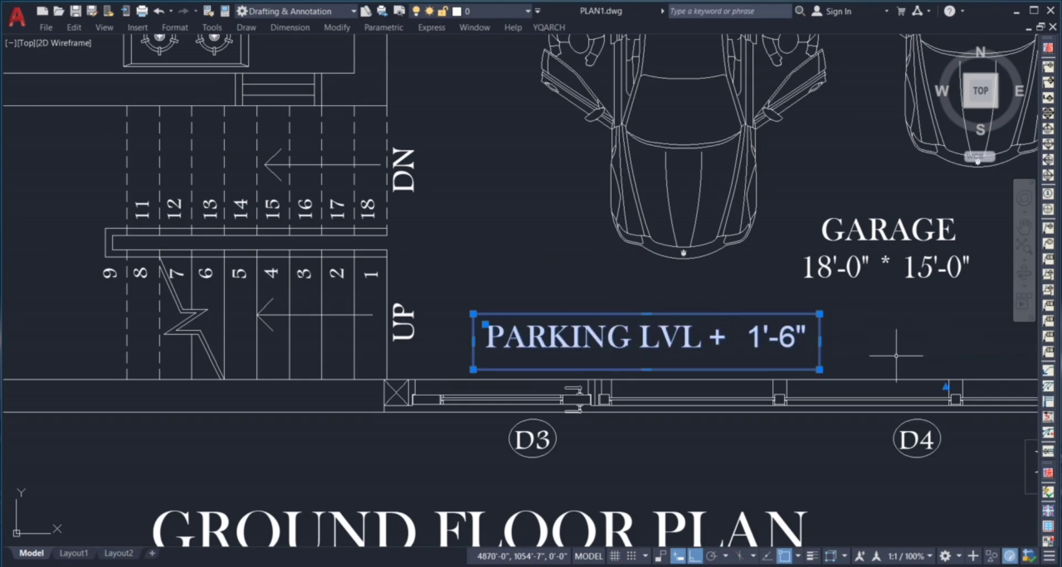
key(Return)
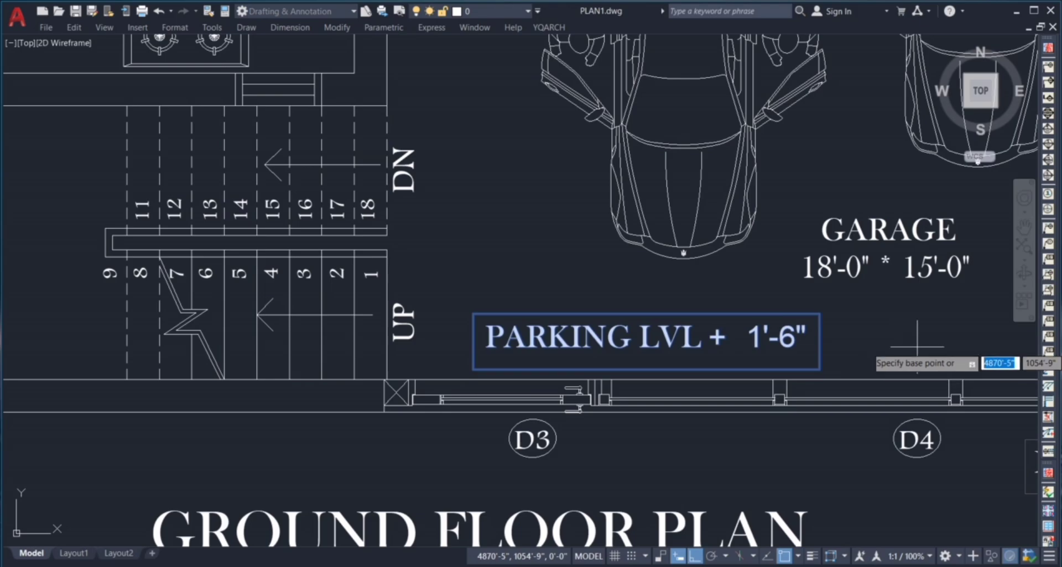
click(913, 346)
scroll(926, 342, down, 6)
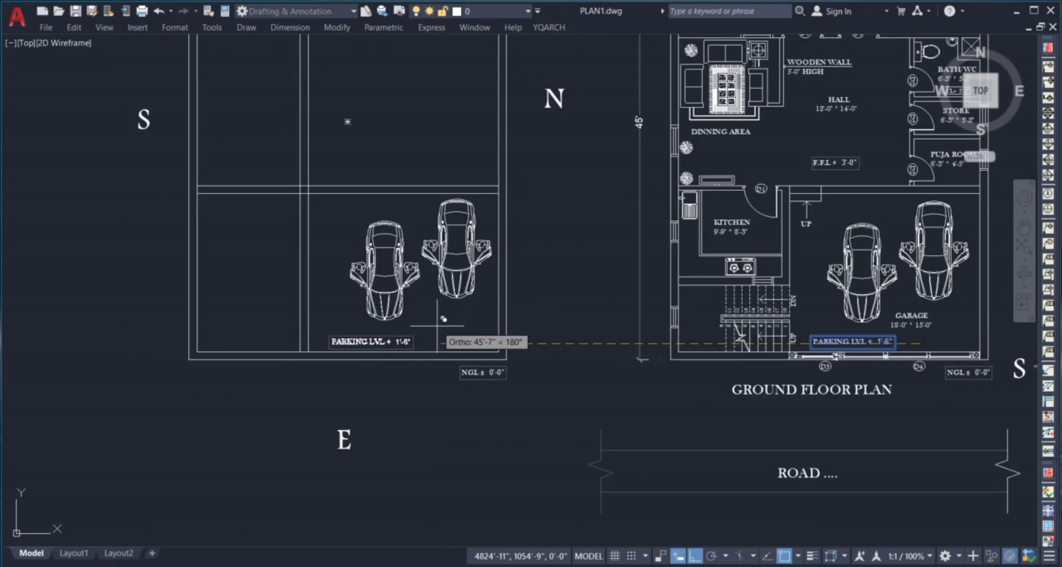
scroll(440, 322, up, 2)
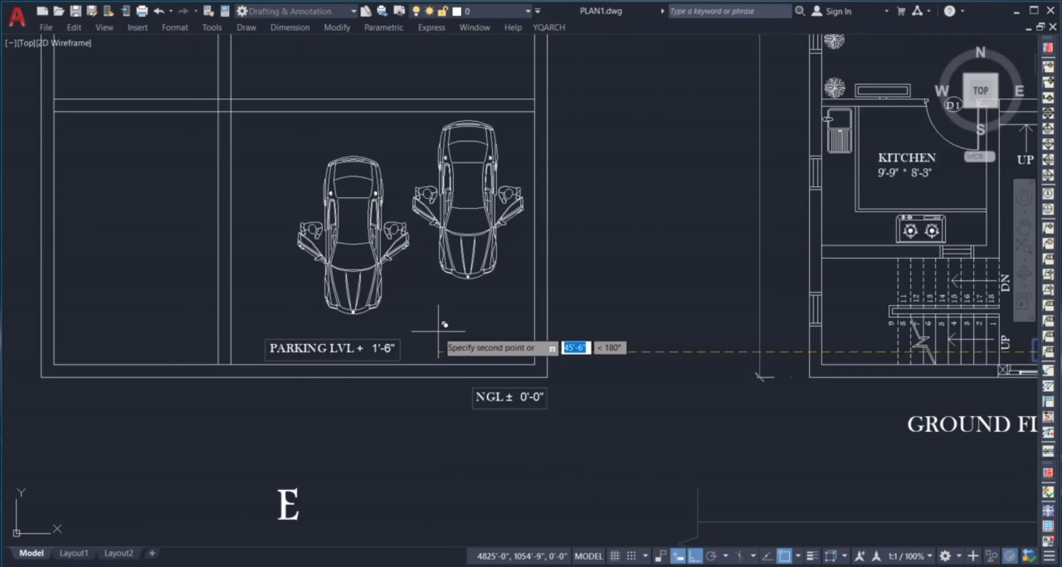
click(438, 326)
key(Return)
scroll(338, 361, up, 2)
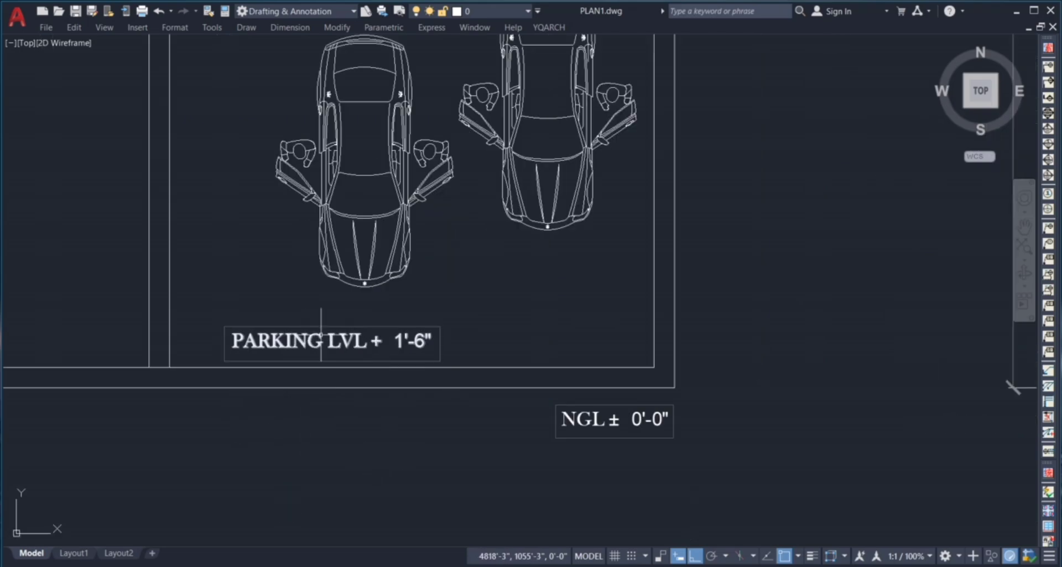
click(285, 467)
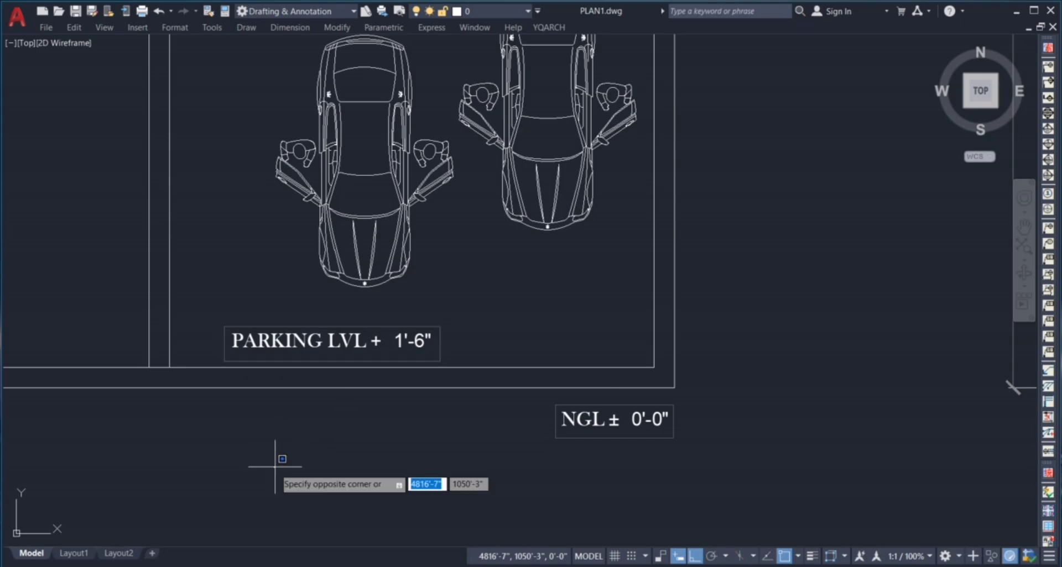
click(277, 426)
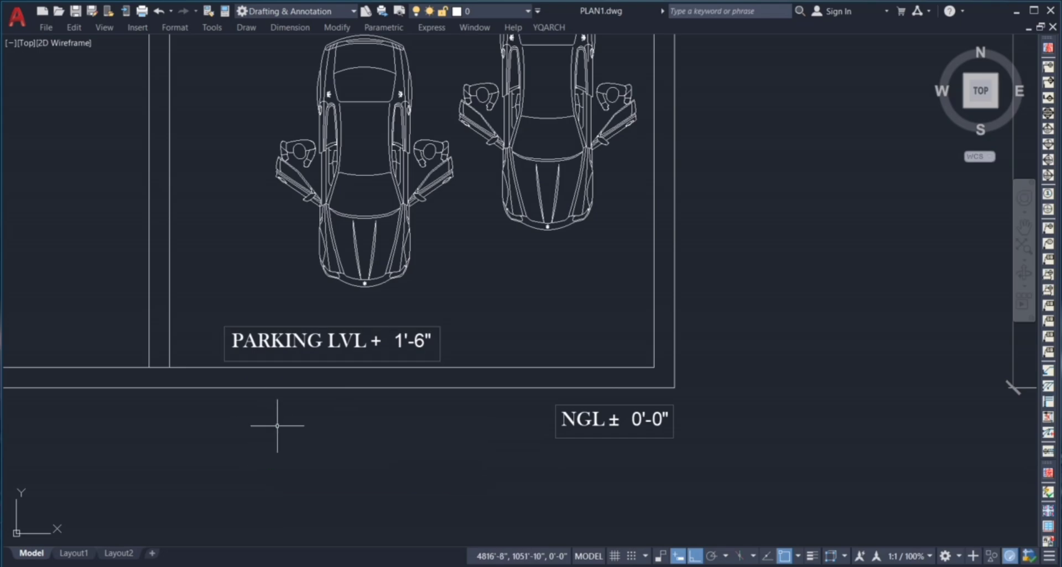
- Switch to Calculator and divide the 18" parking level height by 6
click(462, 566)
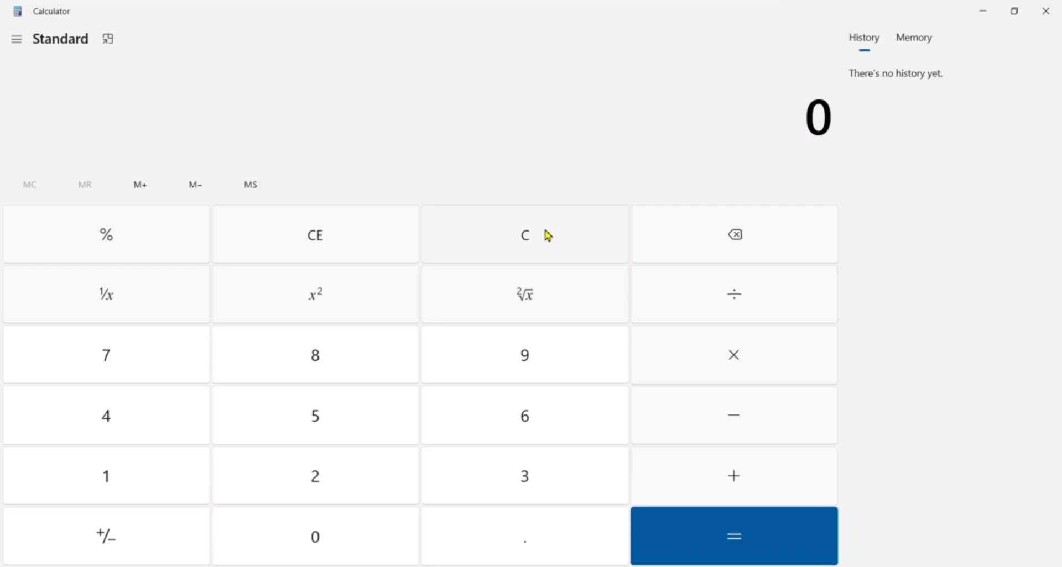
text(18)
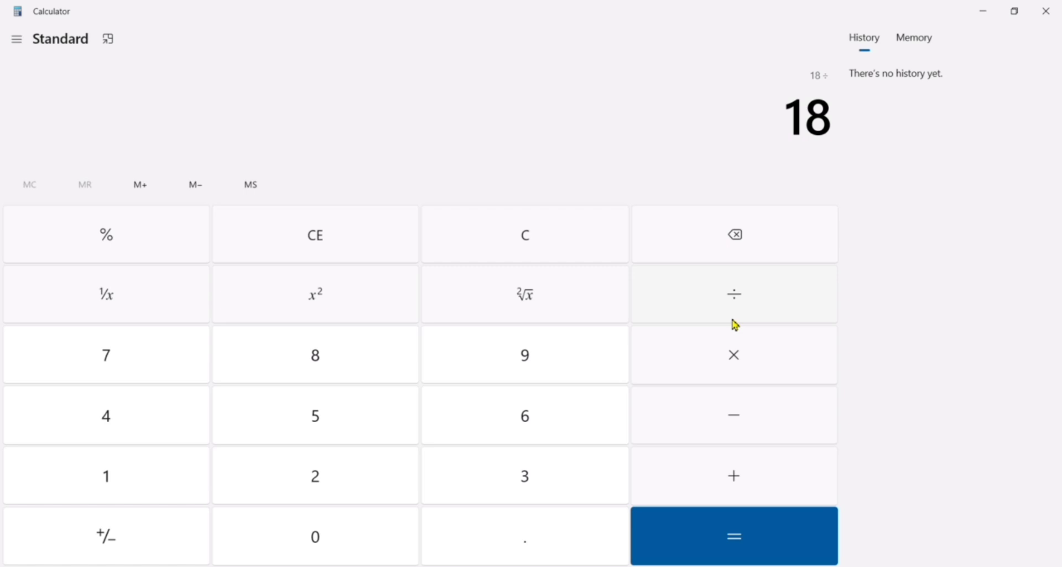
key(6)
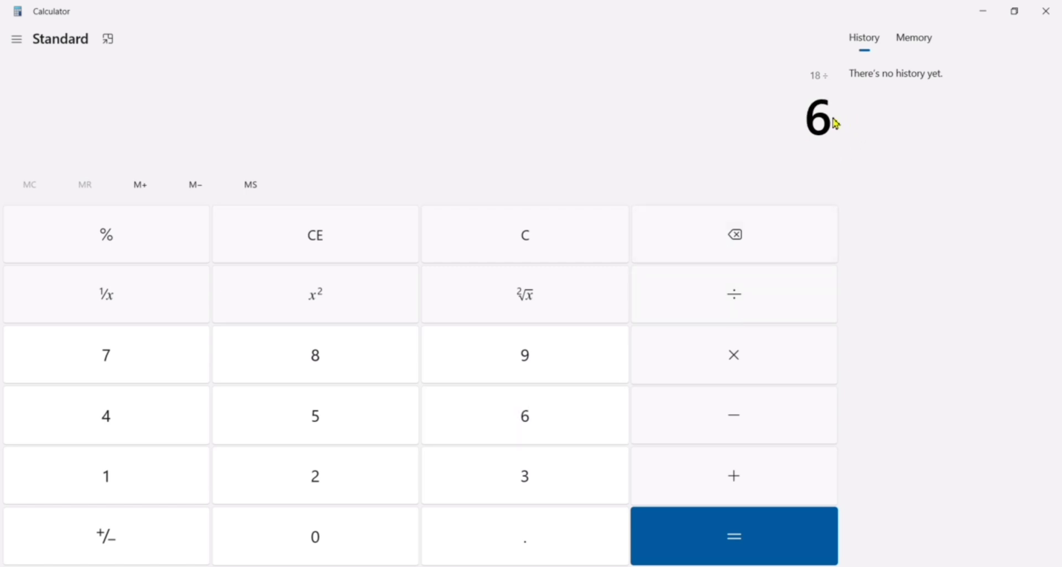
drag(835, 123, 751, 138)
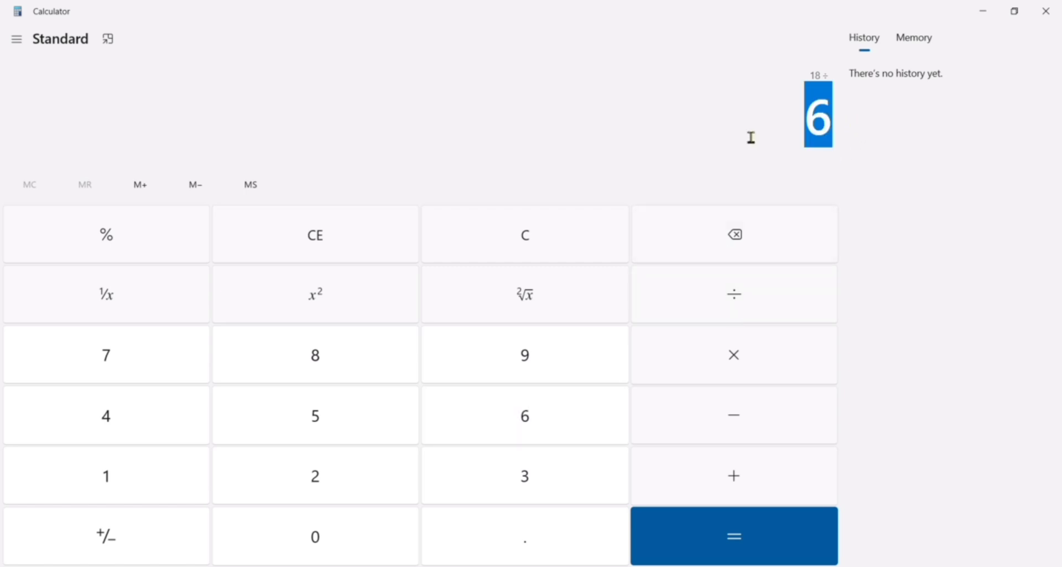
click(773, 532)
drag(829, 133, 781, 136)
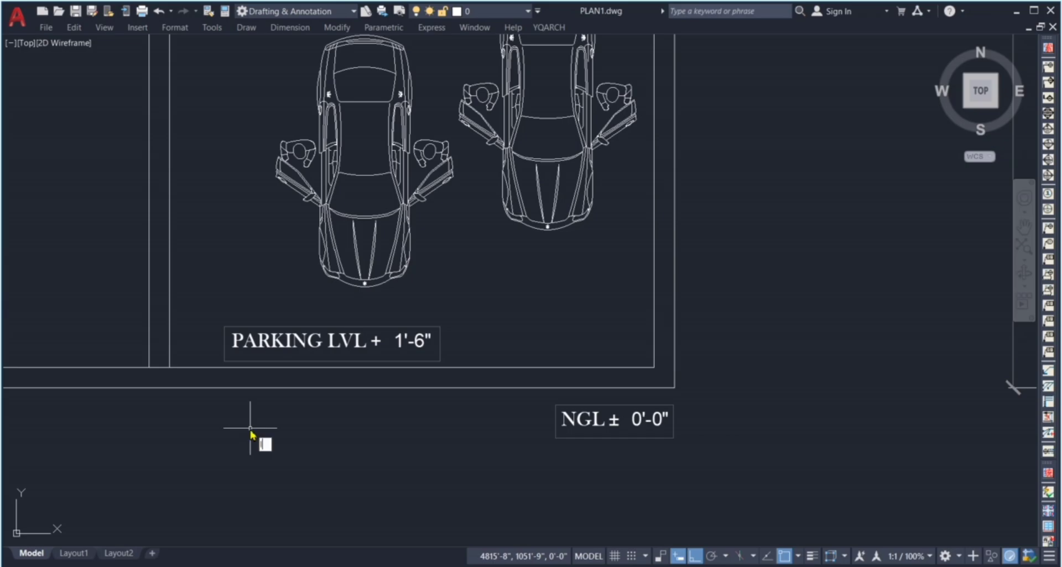
- Back in AutoCAD, draw a 4' line northward along the east wall's outer face from the garage's partition wall, ending with a short outward perpendicular
text(l)
key(Return)
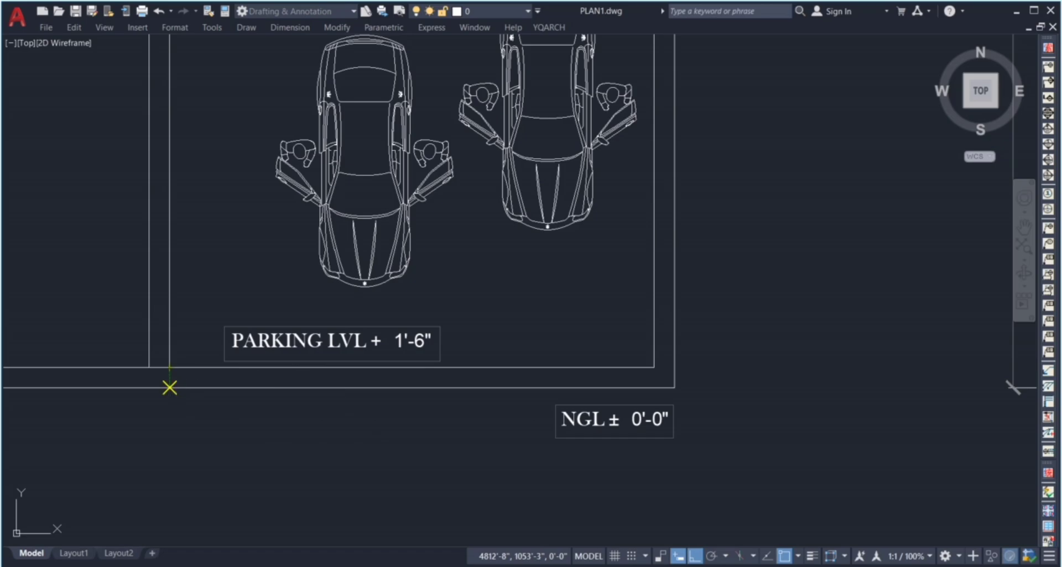
click(170, 388)
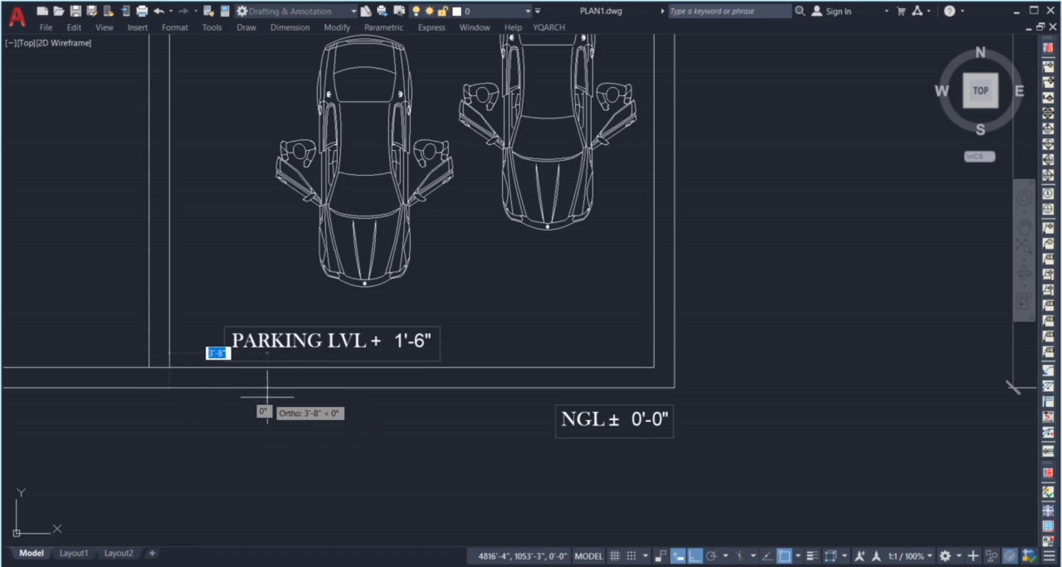
text(4)
key(Return)
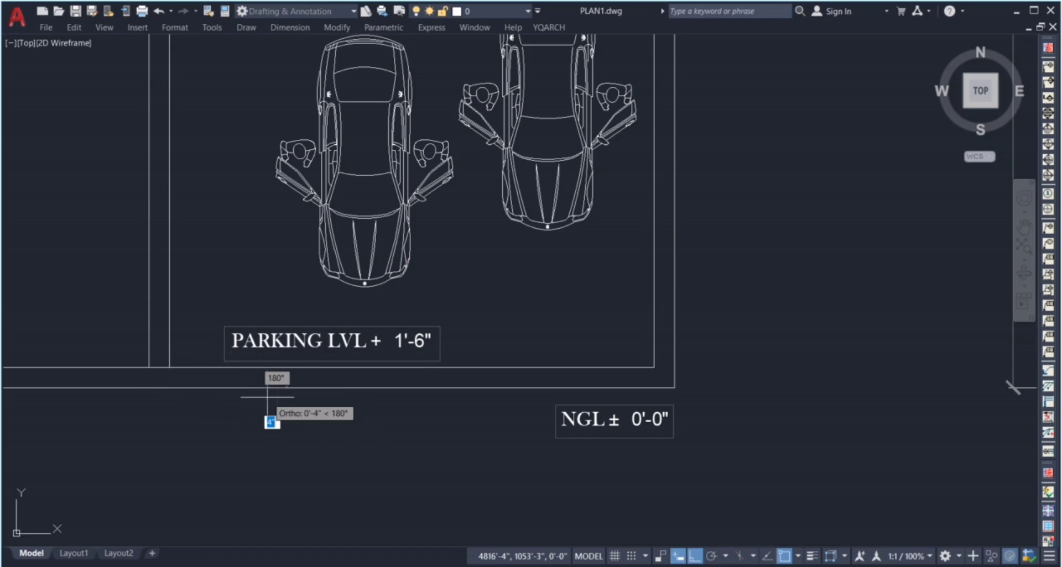
click(286, 437)
key(Escape)
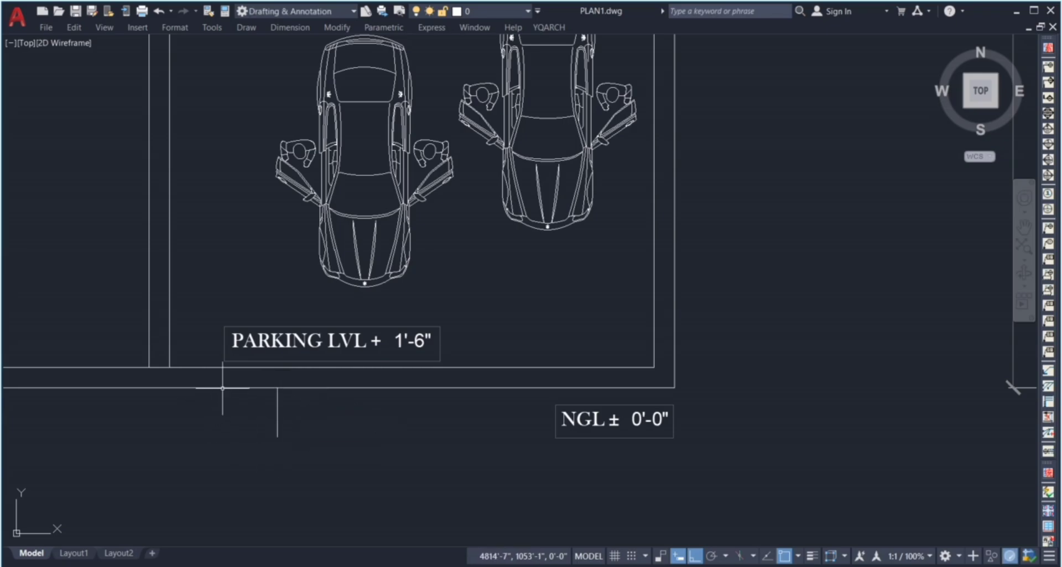
- Offset the 4' line on the east wall's outer face 9" outward
text(o)
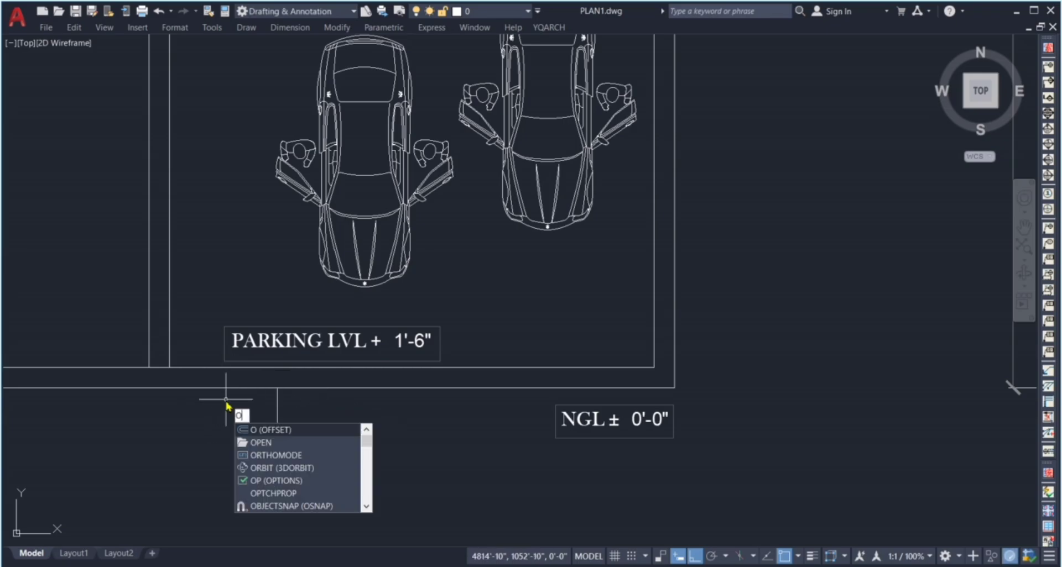
key(Return)
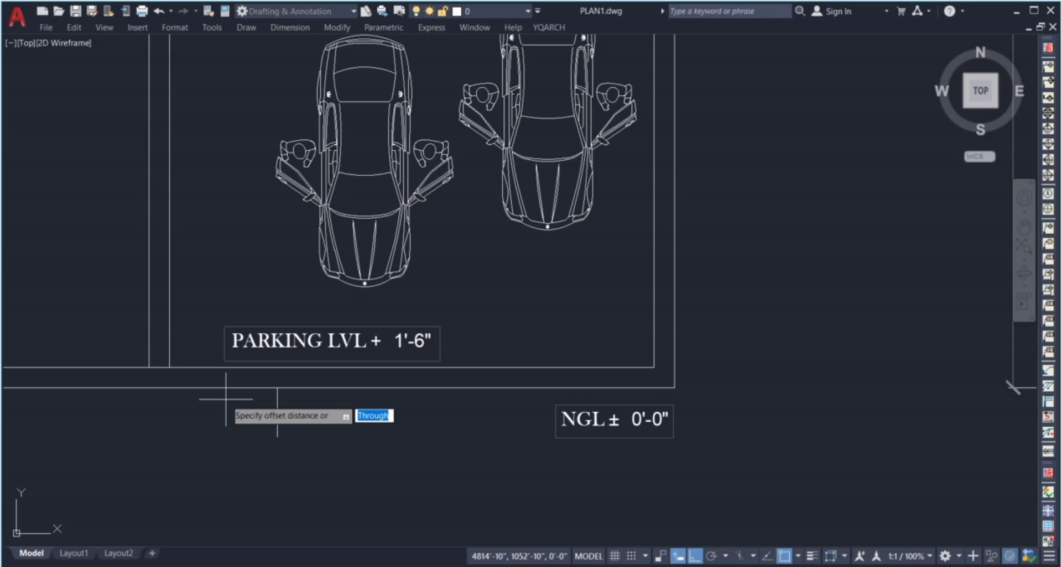
text(9)
key(Return)
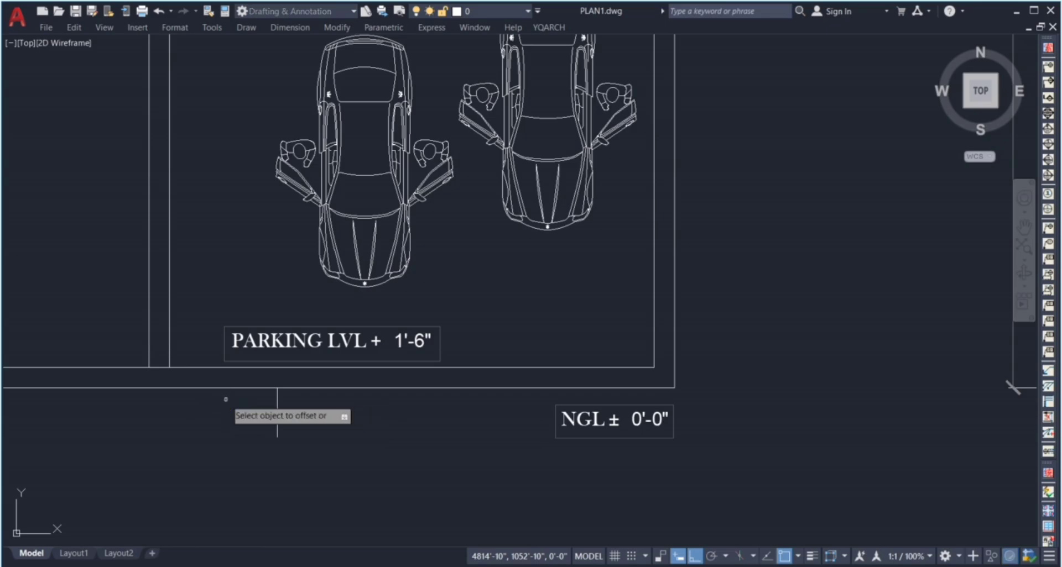
click(235, 389)
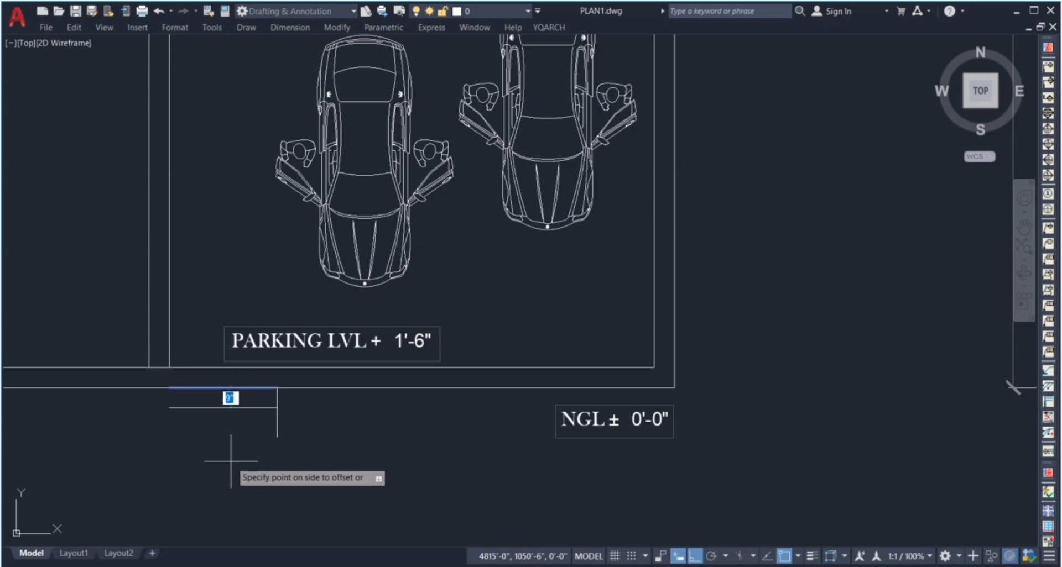
click(230, 461)
key(Return)
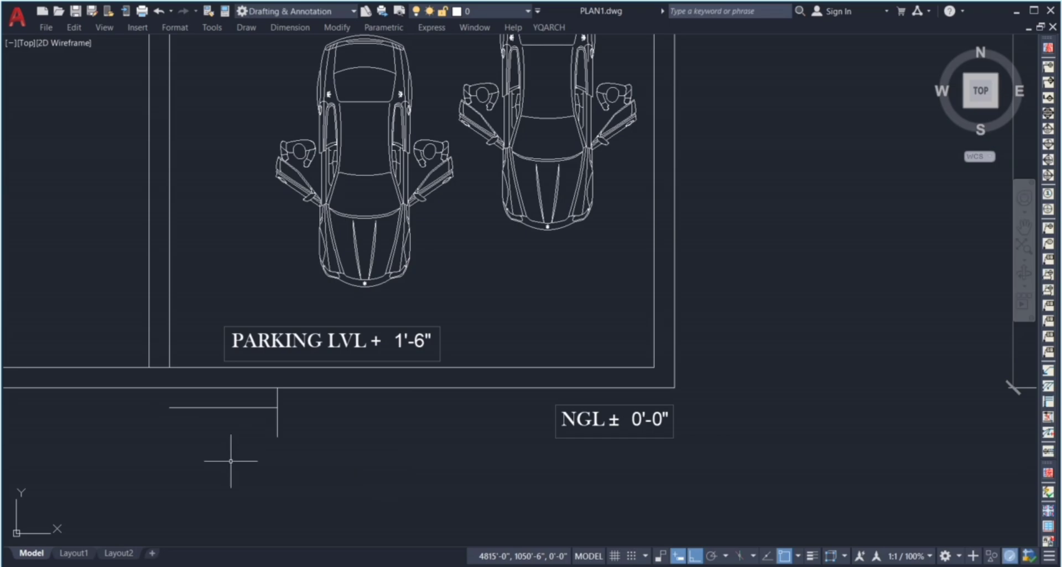
- Draw a line from the garage's inner corner at the partition wall across the east wall to the near end of the offset line
text(l)
key(Return)
click(170, 368)
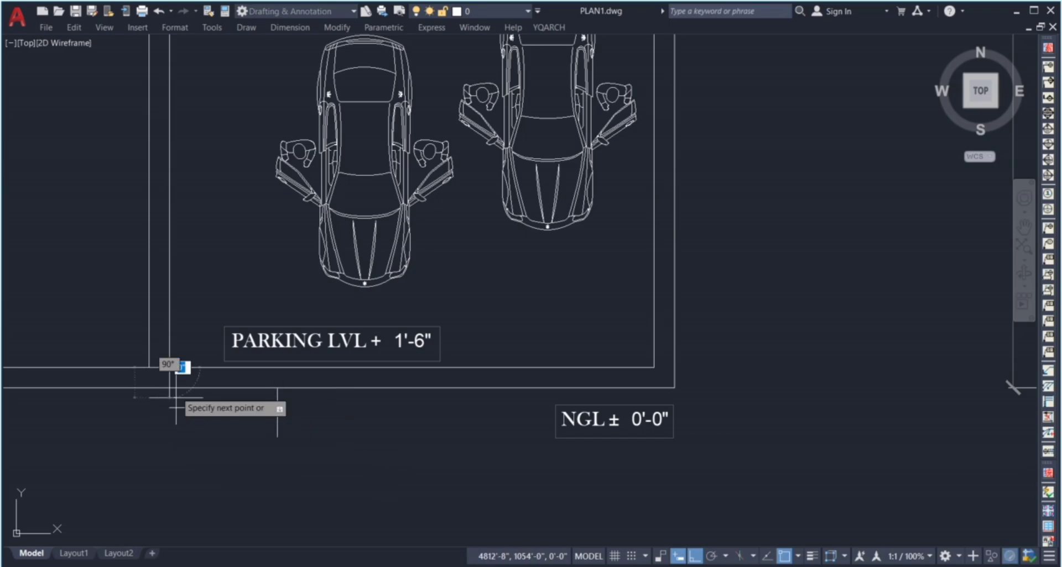
click(170, 407)
key(Return)
- Trim the short perpendicular line where it projects beyond the offset step line
text(t)
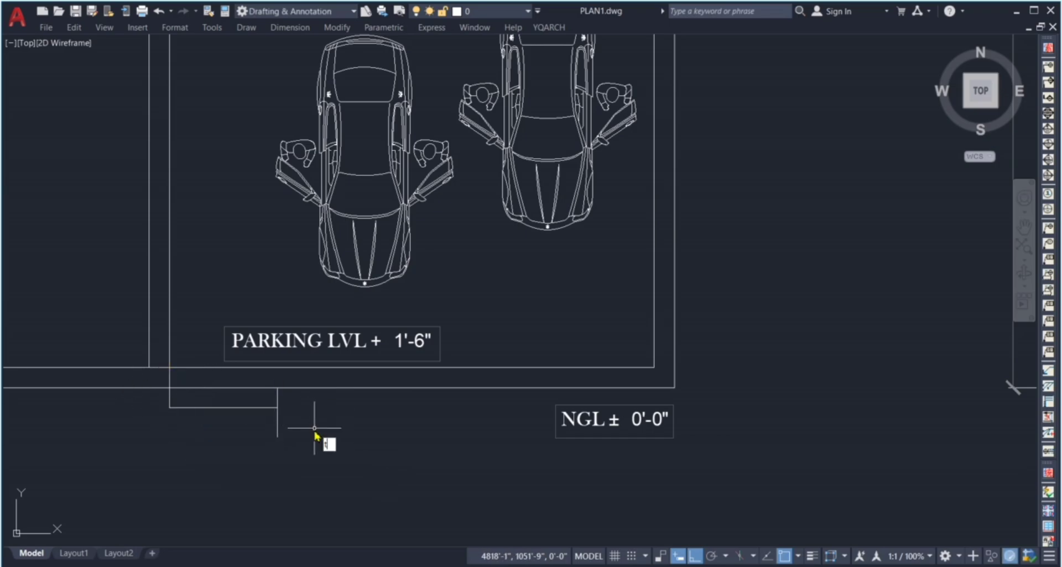
text(r)
key(Return)
click(277, 428)
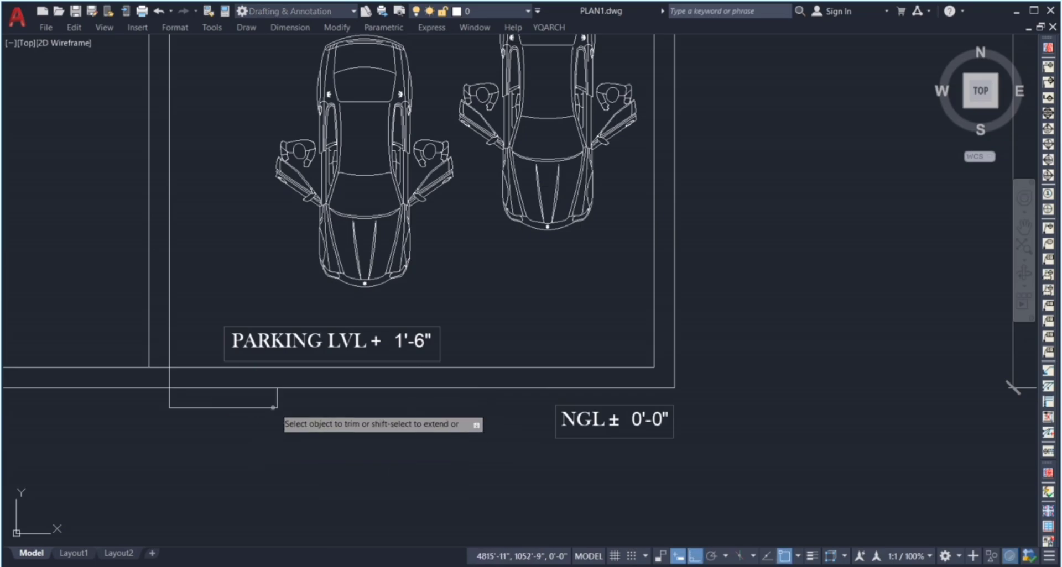
key(Return)
- Draw a line across the east wall's thickness at the far end of the 4' step, up to the inner face
text(l)
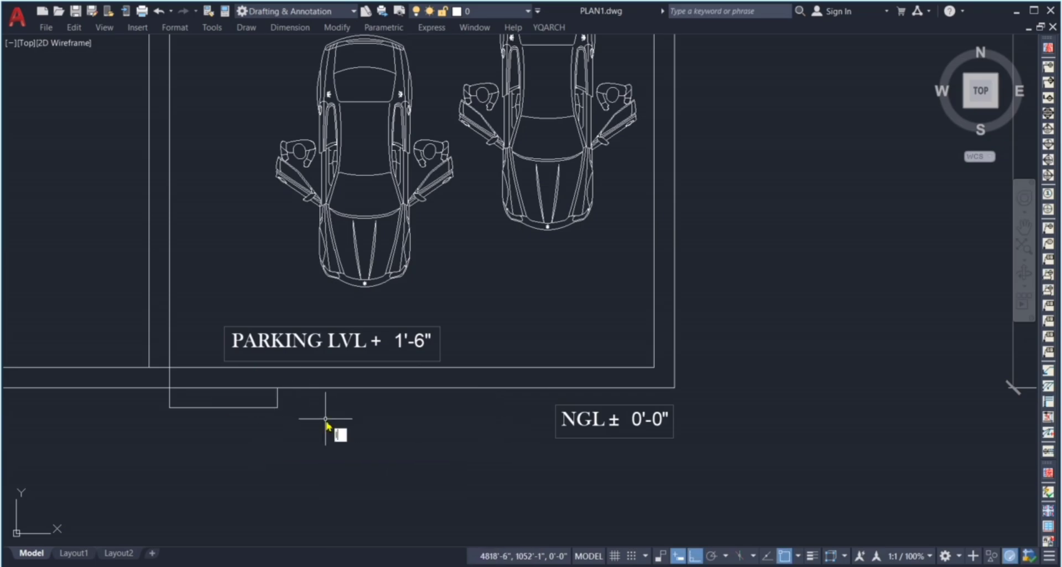
key(Return)
click(277, 387)
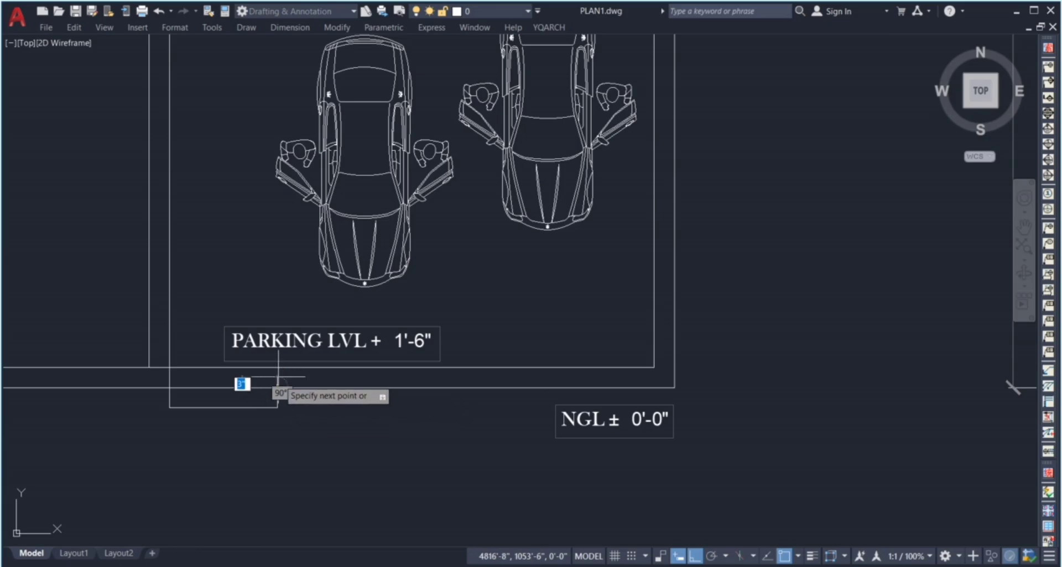
click(276, 368)
key(Return)
scroll(324, 426, down, 4)
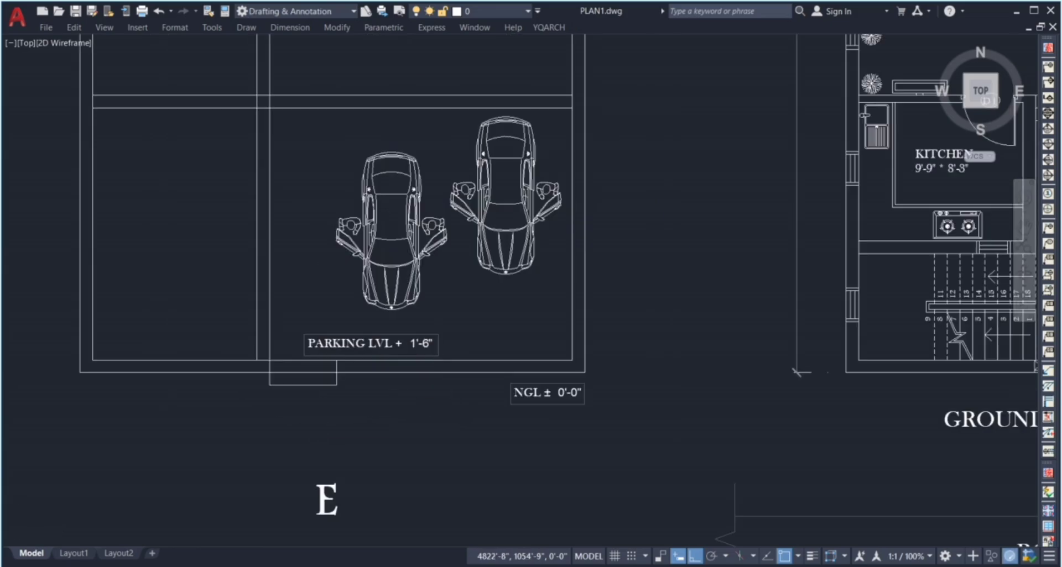
scroll(386, 391, up, 6)
click(457, 443)
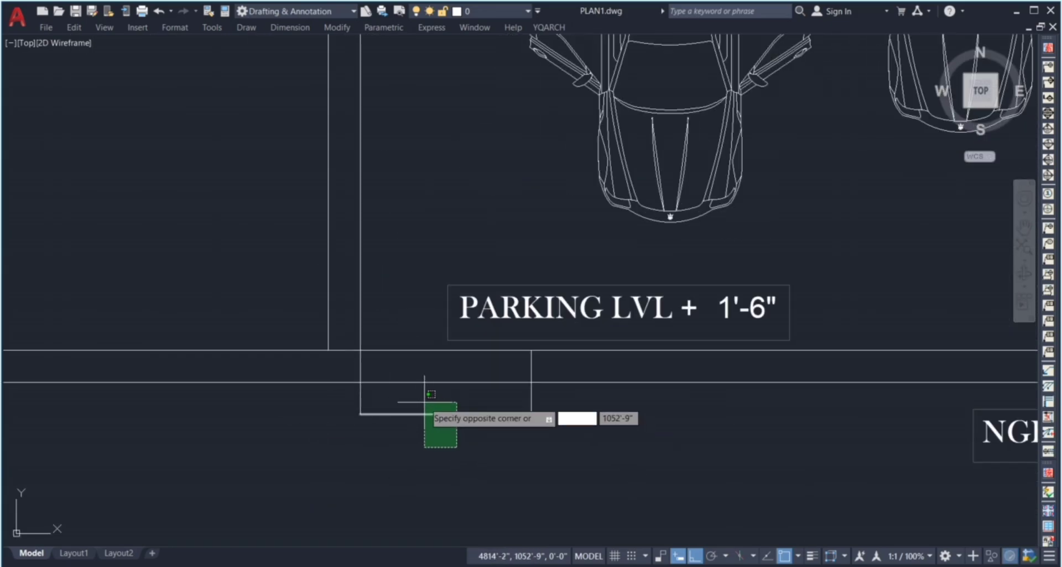
click(432, 392)
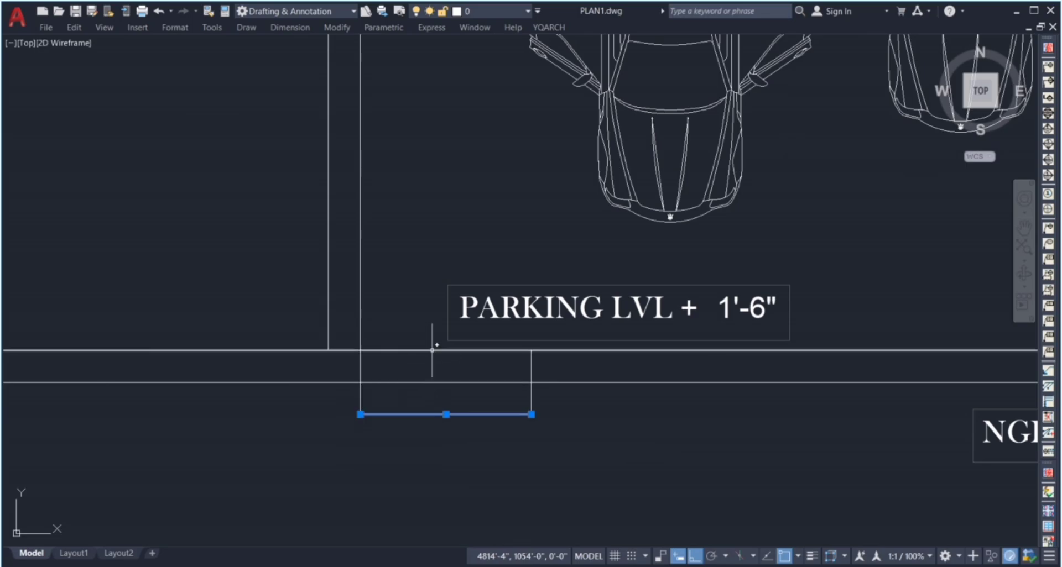
scroll(461, 332, down, 4)
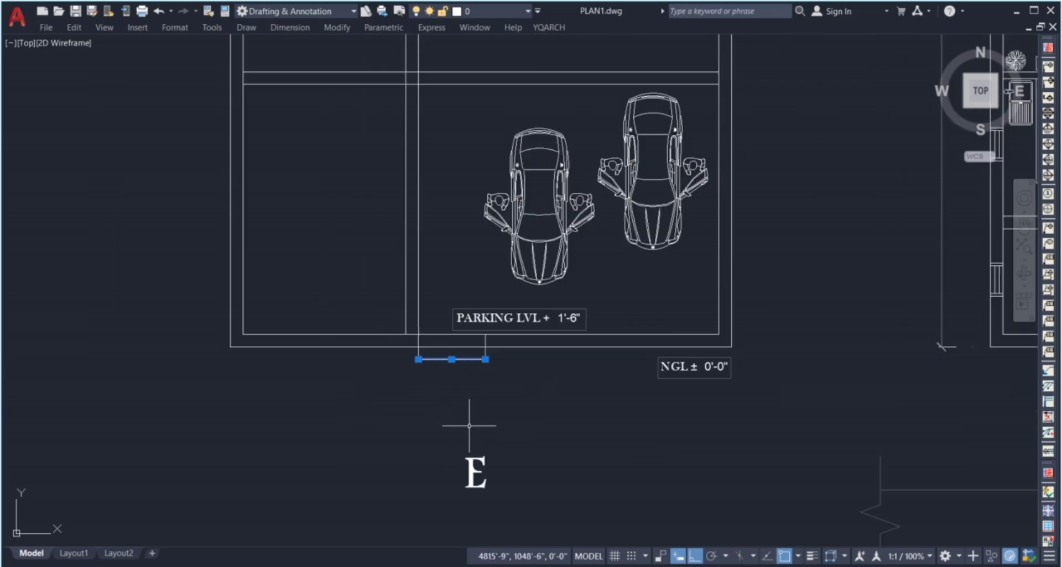
click(469, 422)
click(471, 374)
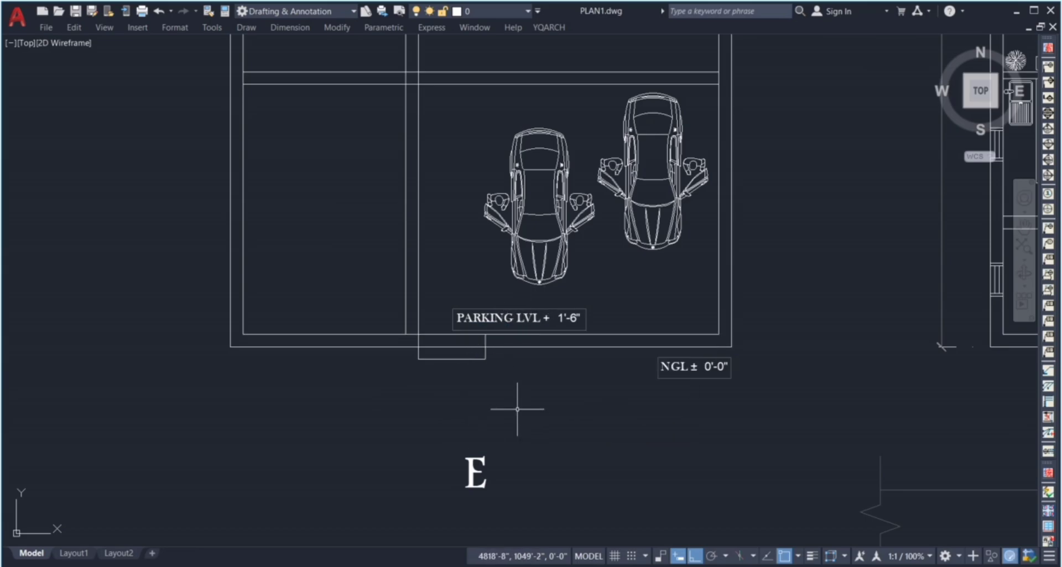
click(448, 381)
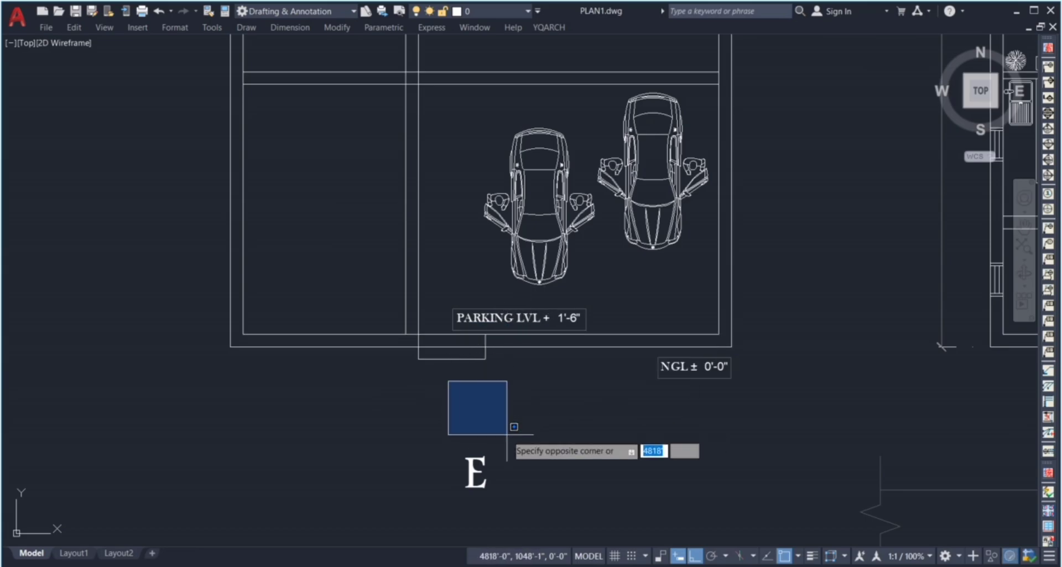
click(497, 438)
scroll(442, 421, down, 3)
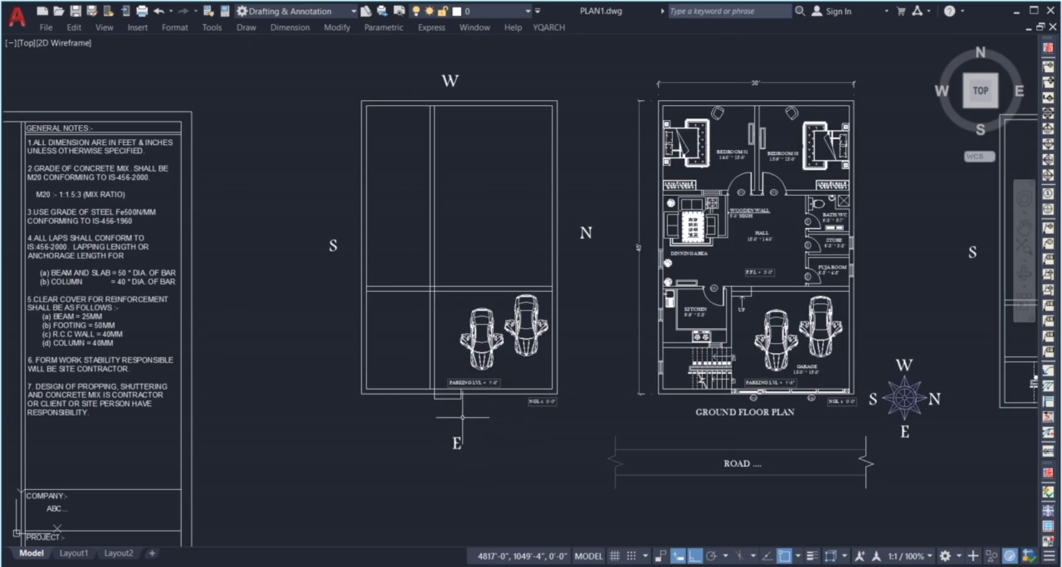
scroll(462, 417, up, 2)
click(915, 409)
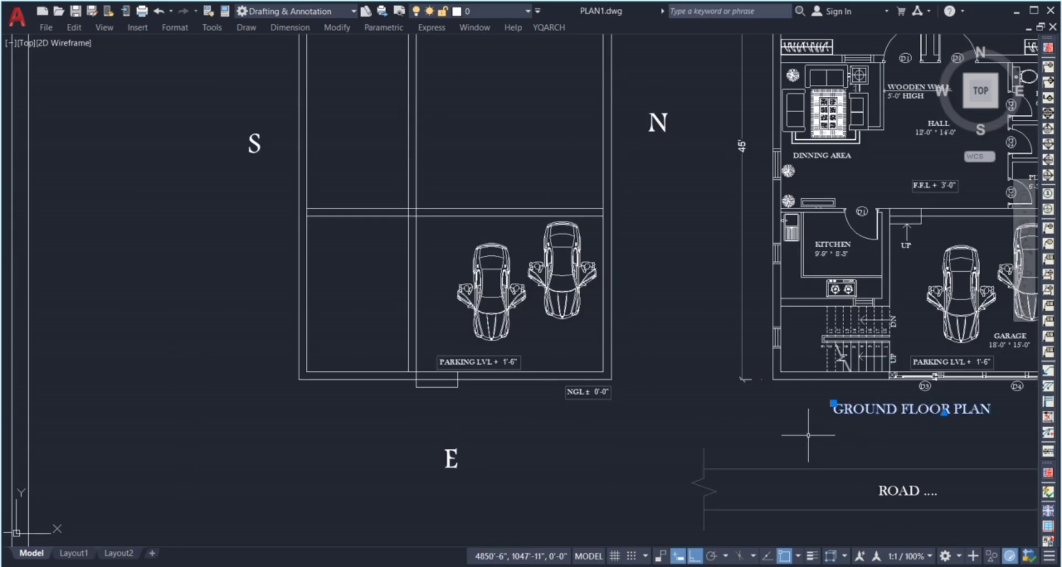
key(Escape)
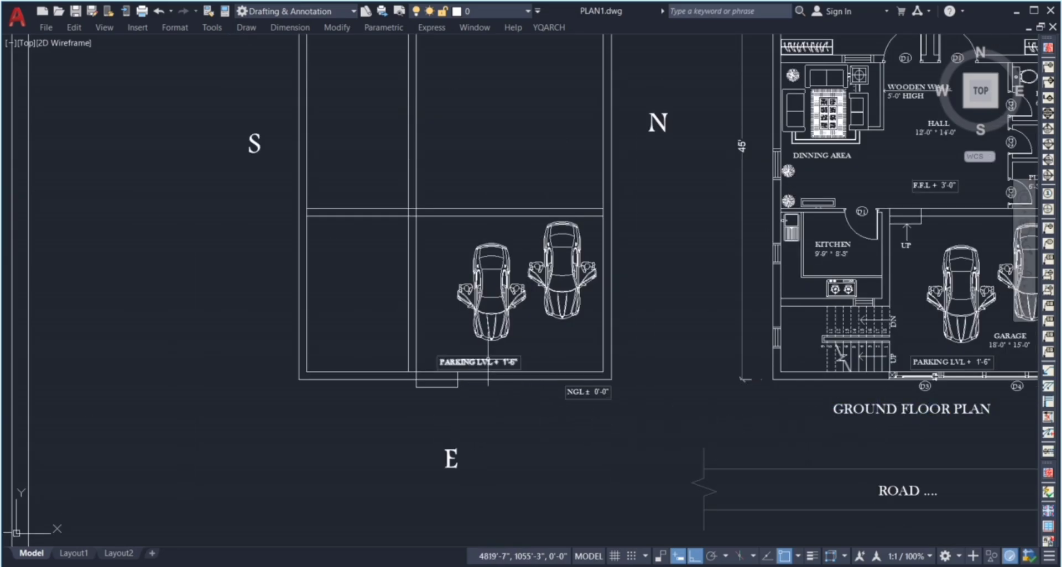
- Copy the PARKING LVL text from the garage to just below the entrance step outside the east wall
click(488, 362)
key(Return)
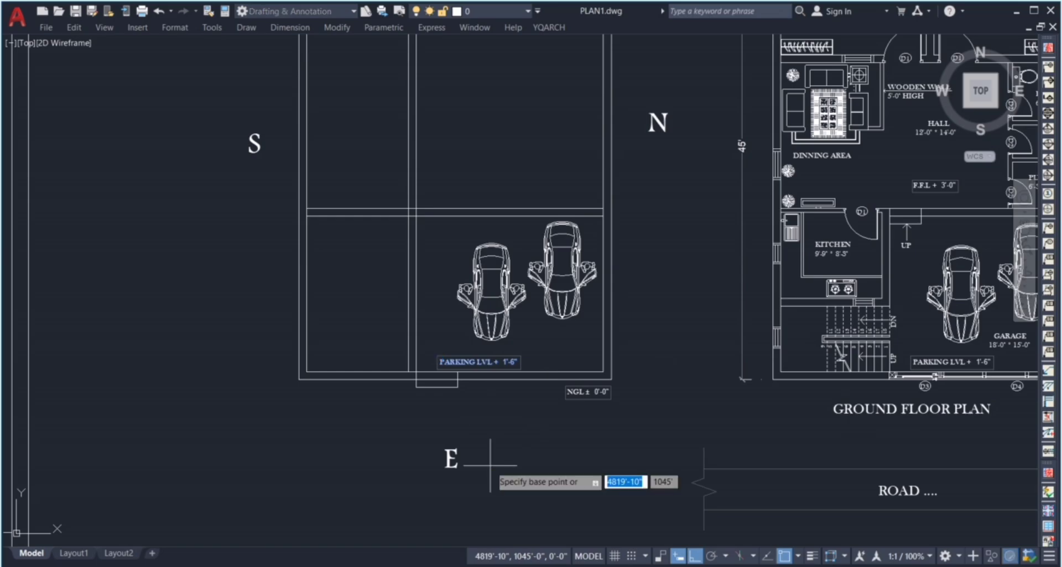
scroll(486, 448, up, 2)
click(491, 365)
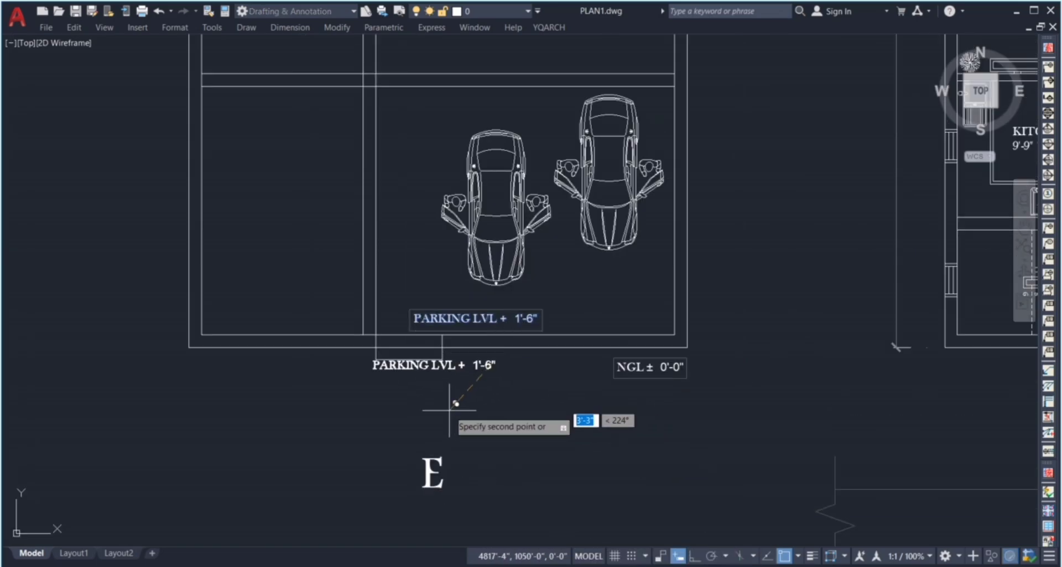
click(440, 429)
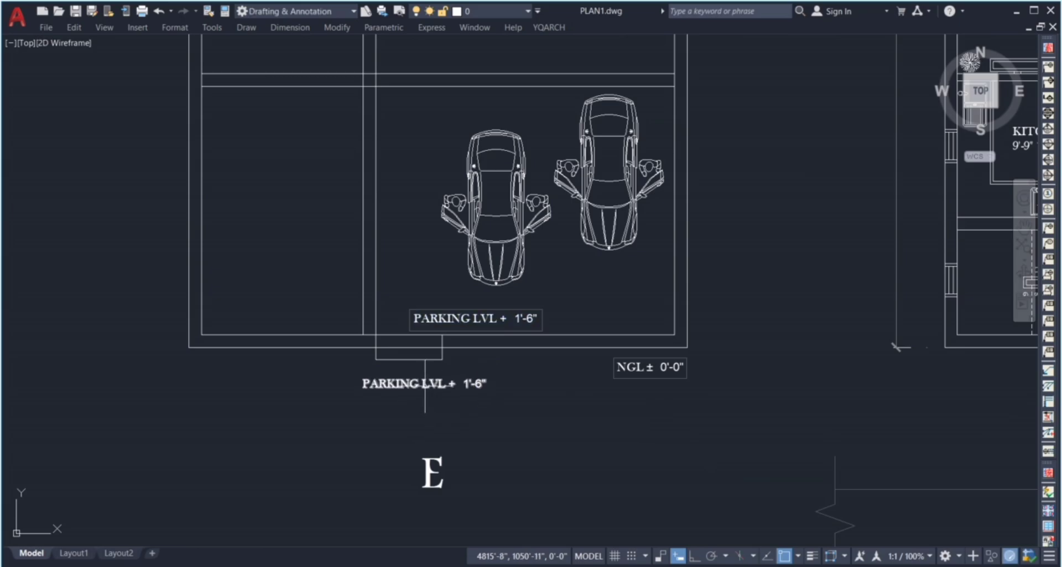
- Change the copied text below the entrance step to read ENTRANCE
click(424, 386)
double_click(425, 384)
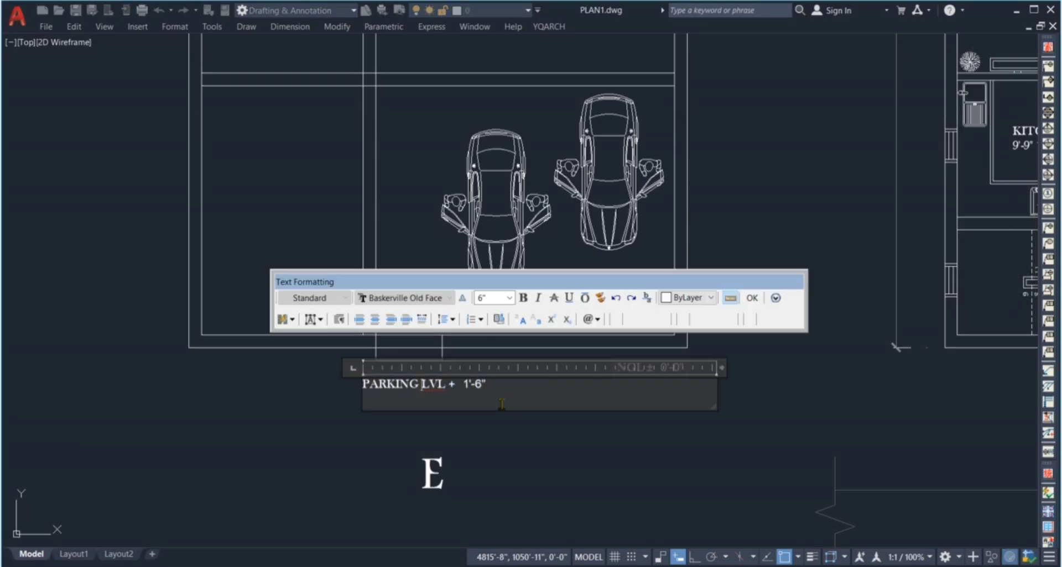
drag(408, 383, 334, 386)
text(E)
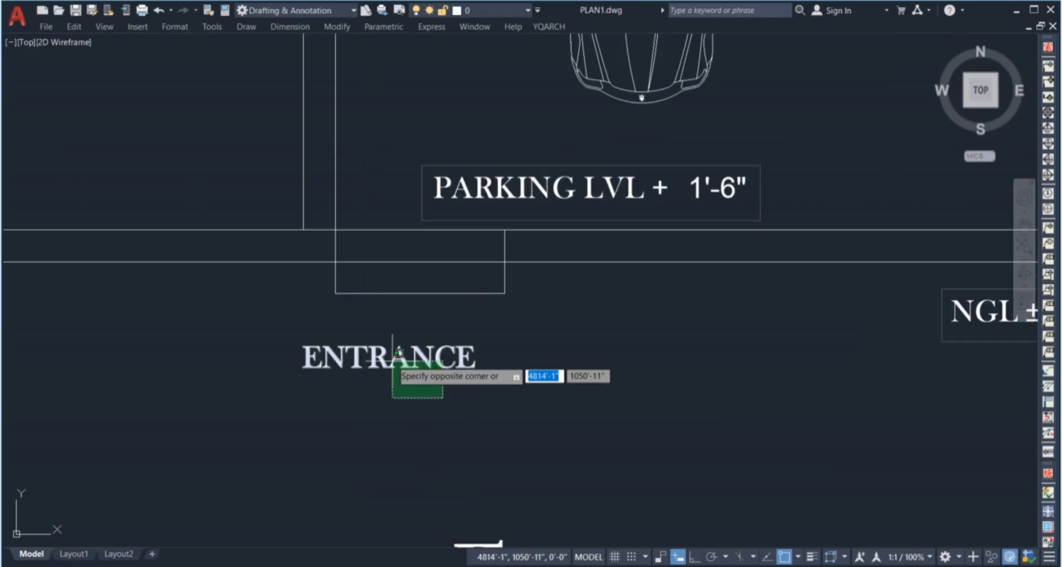
- Move the ENTRANCE text so it is centred beneath the entrance step
key(Return)
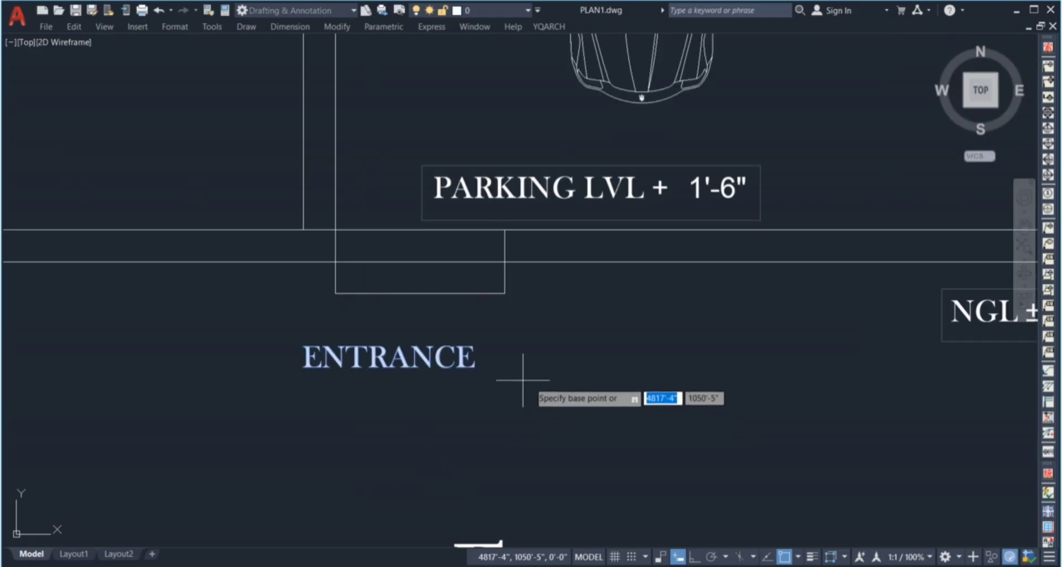
click(509, 361)
click(560, 363)
scroll(559, 363, down, 2)
scroll(442, 343, up, 2)
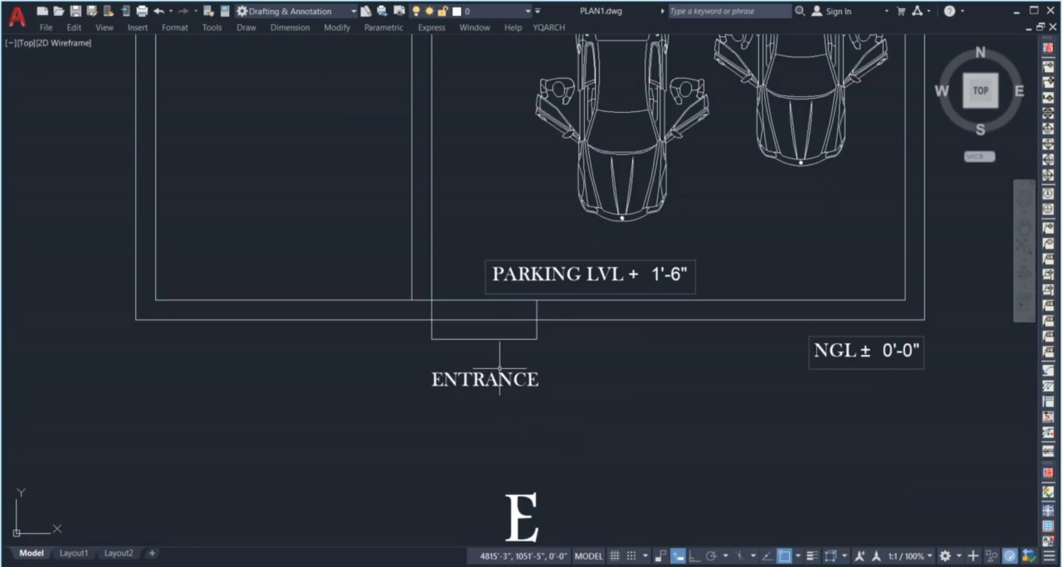
text(l)
key(Return)
click(483, 339)
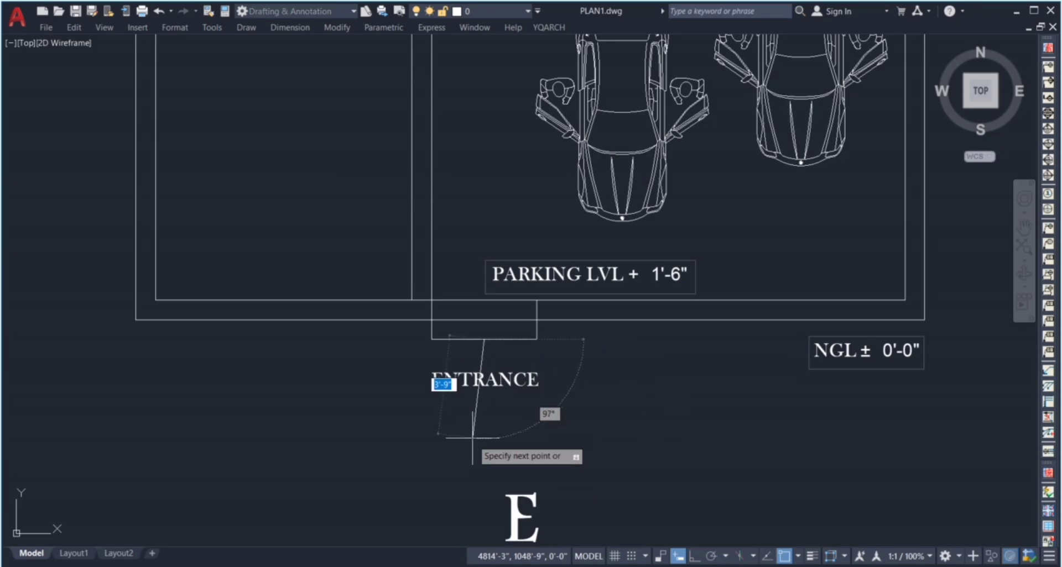
- Turn on Ortho and draw a textless multileader about 2'-3" straight down from the midpoint of the entrance step's outer edge
click(695, 556)
key(Escape)
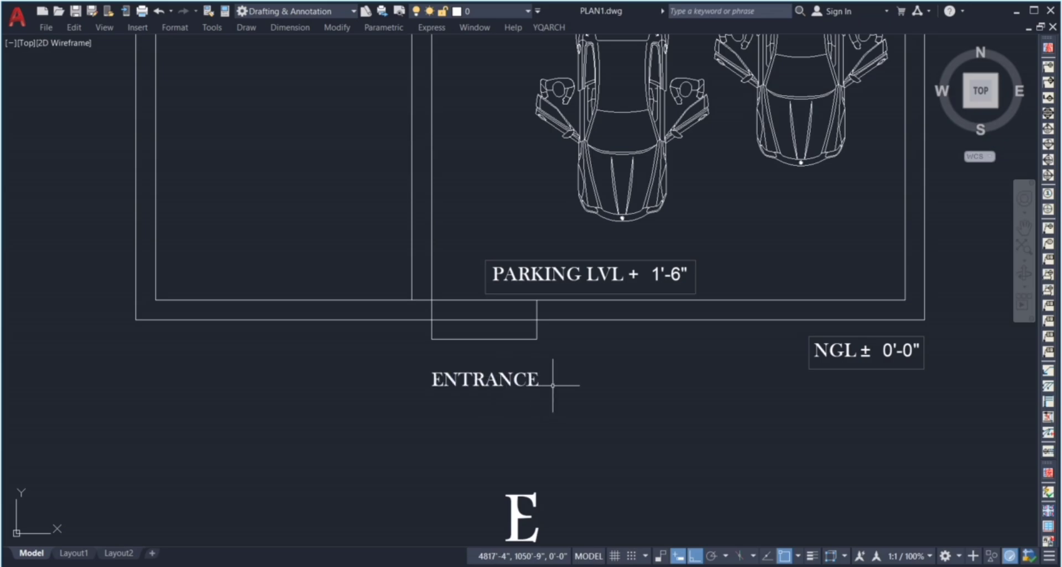
key(Return)
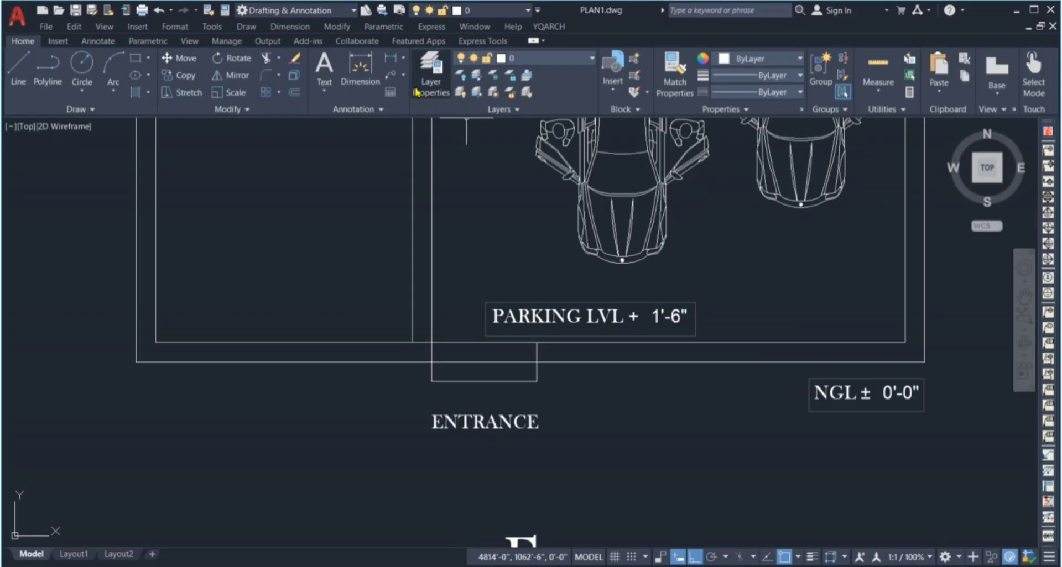
click(390, 80)
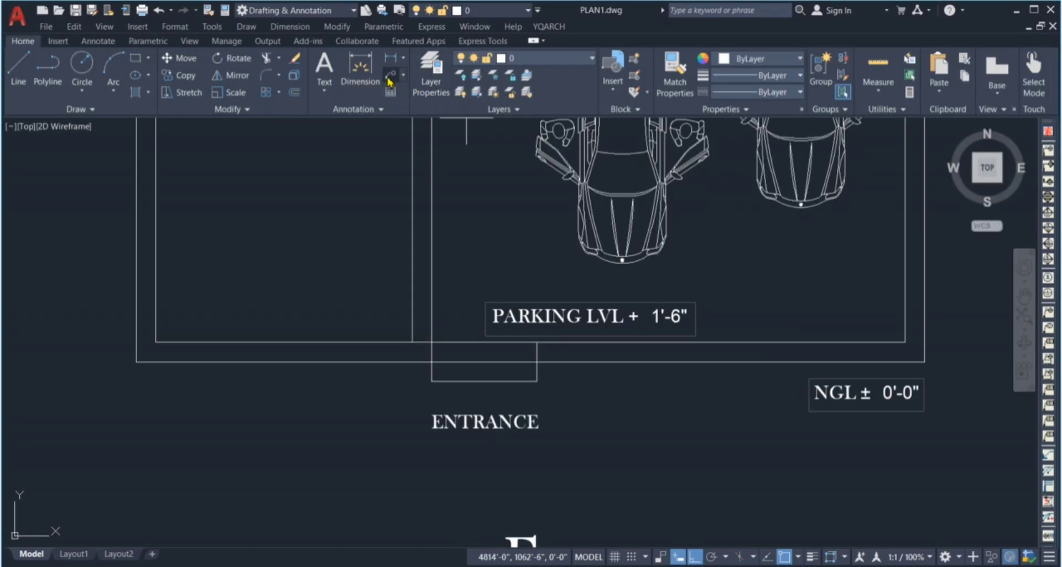
scroll(471, 444, up, 4)
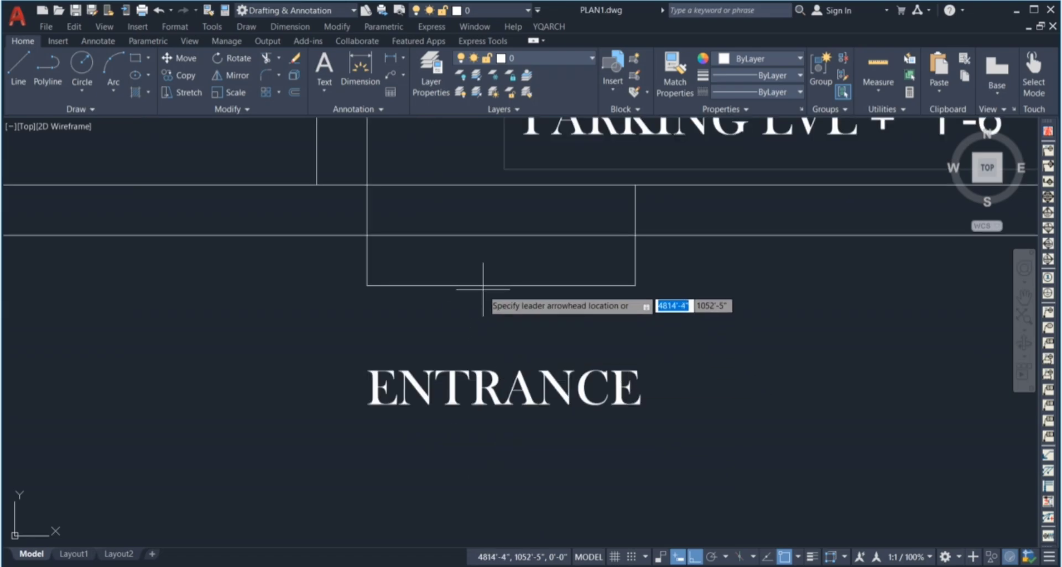
click(501, 285)
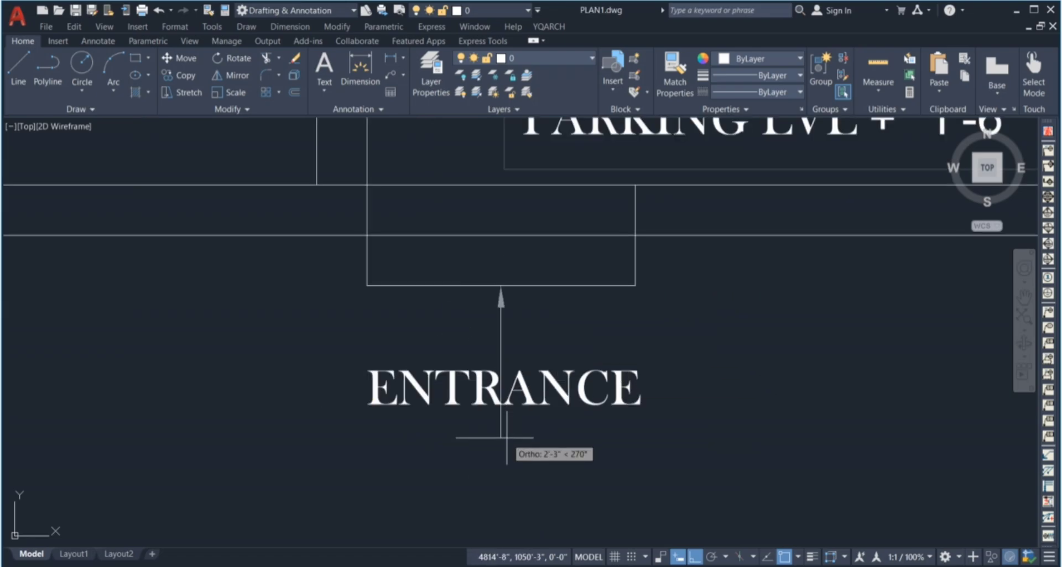
click(506, 438)
key(Escape)
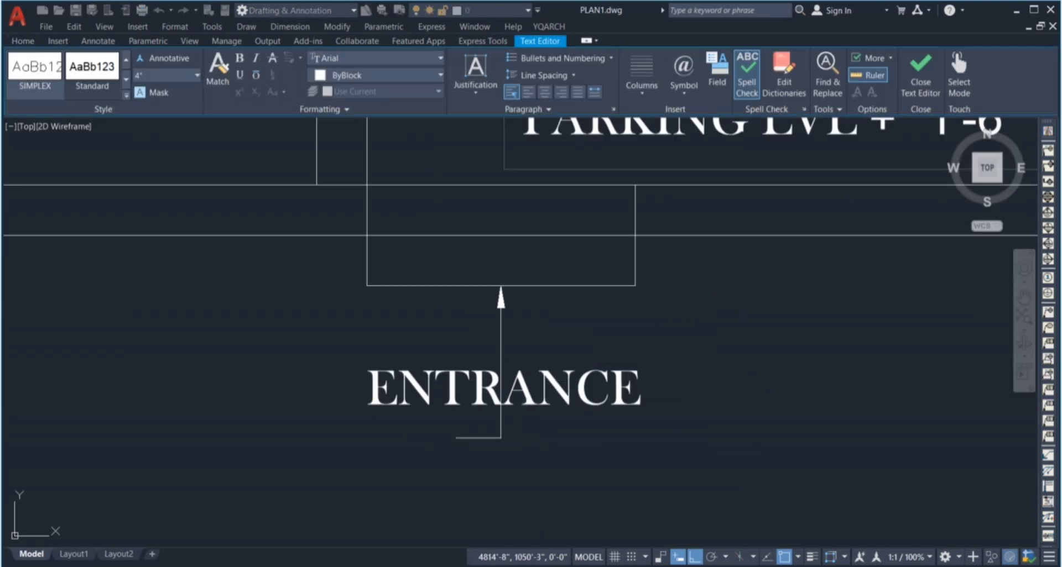
- Set the entrance multileader's landing distance to 0"
click(534, 426)
click(475, 420)
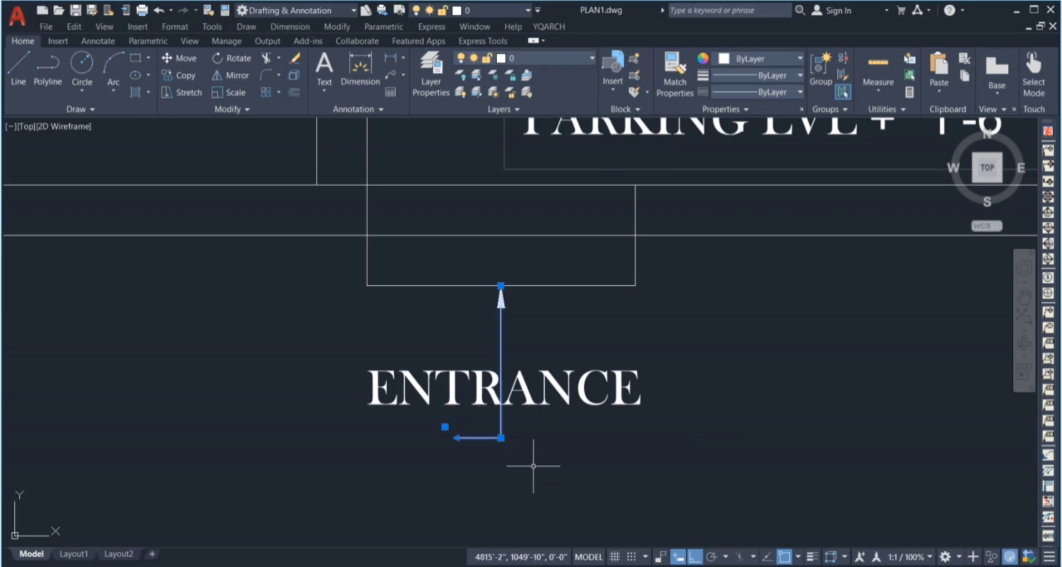
key(Return)
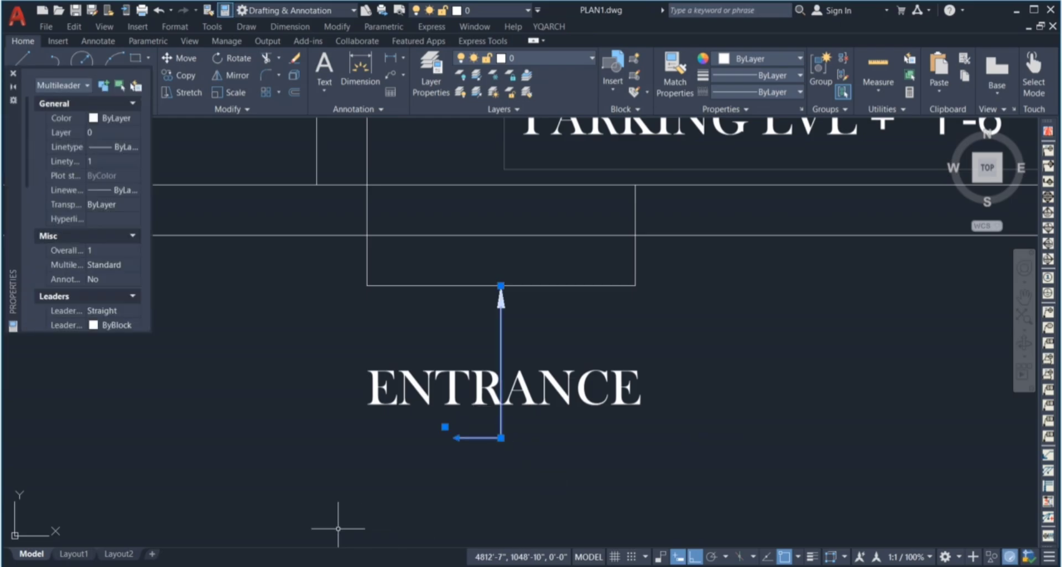
scroll(113, 255, down, 3)
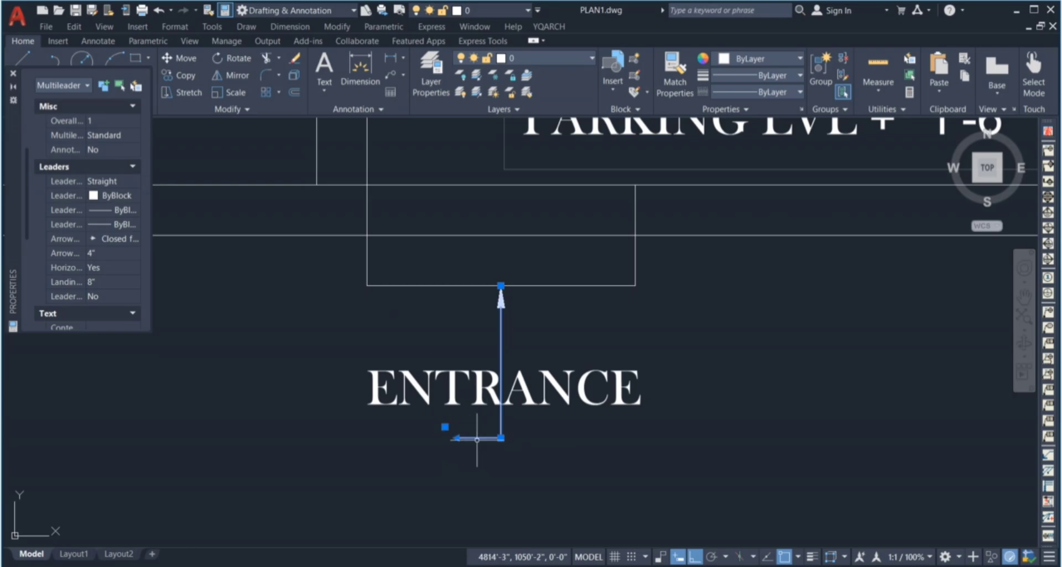
click(114, 283)
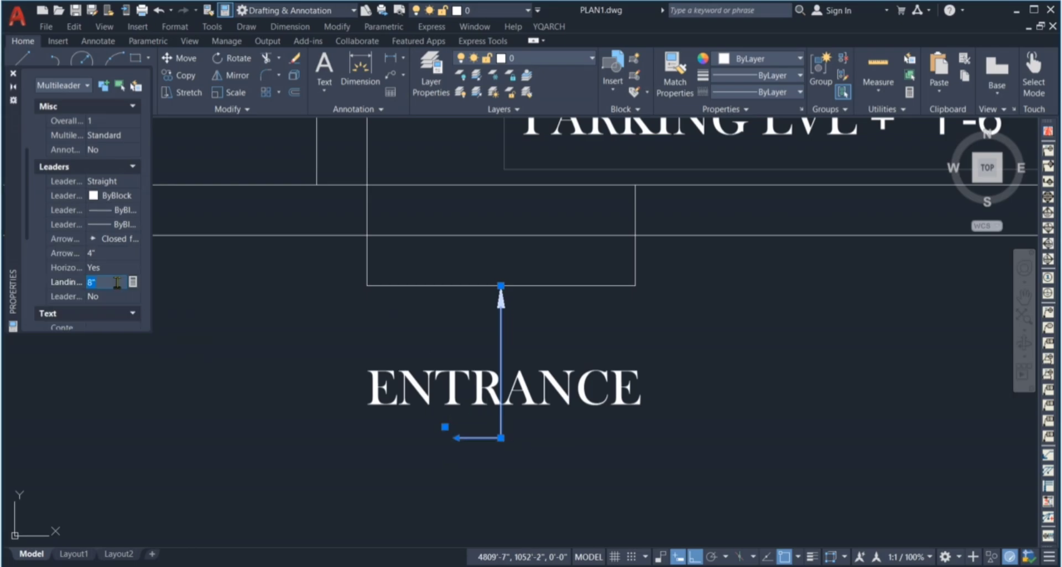
key(Tab)
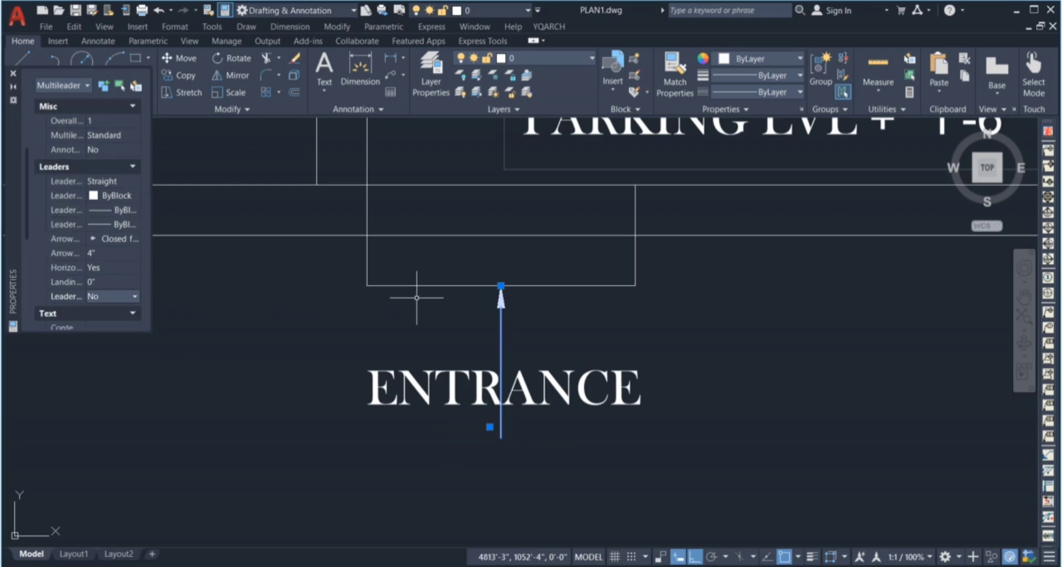
- Change the entrance multileader's arrowhead to Right angle with an arrowhead size of 9", then close its properties
click(137, 241)
click(134, 238)
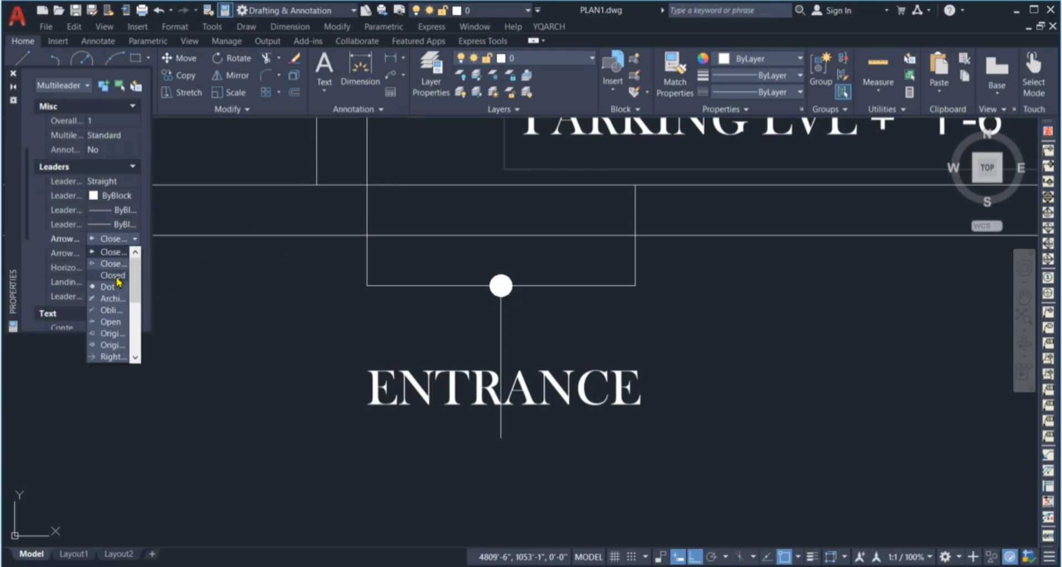
click(117, 358)
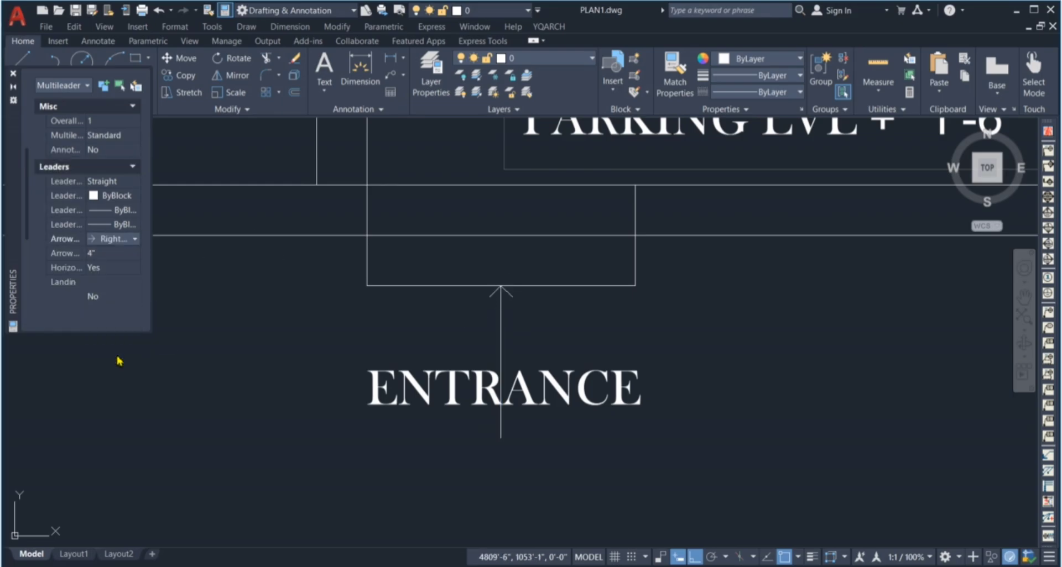
click(113, 253)
text(9)
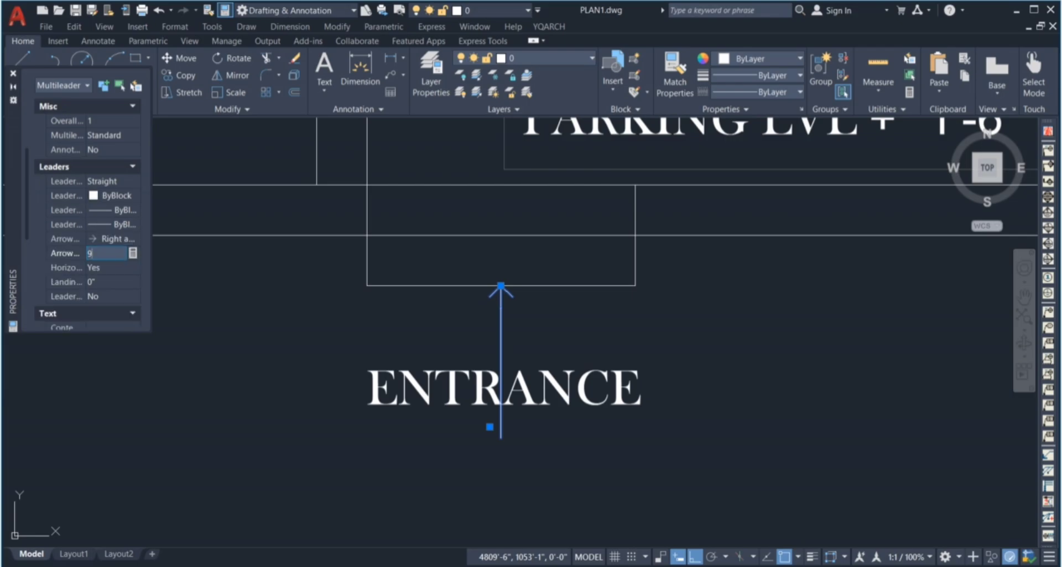
text(")
key(Return)
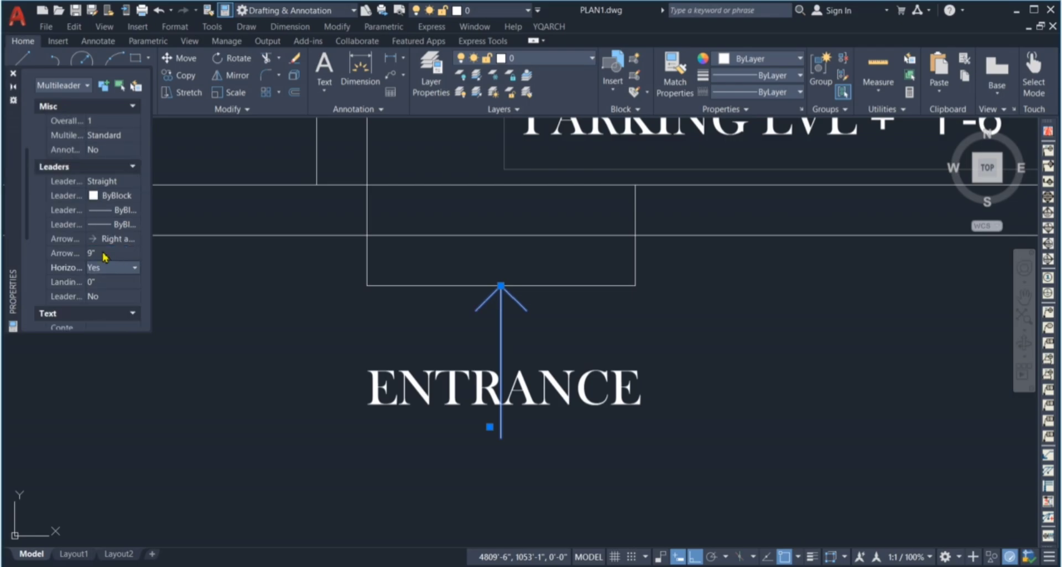
click(13, 73)
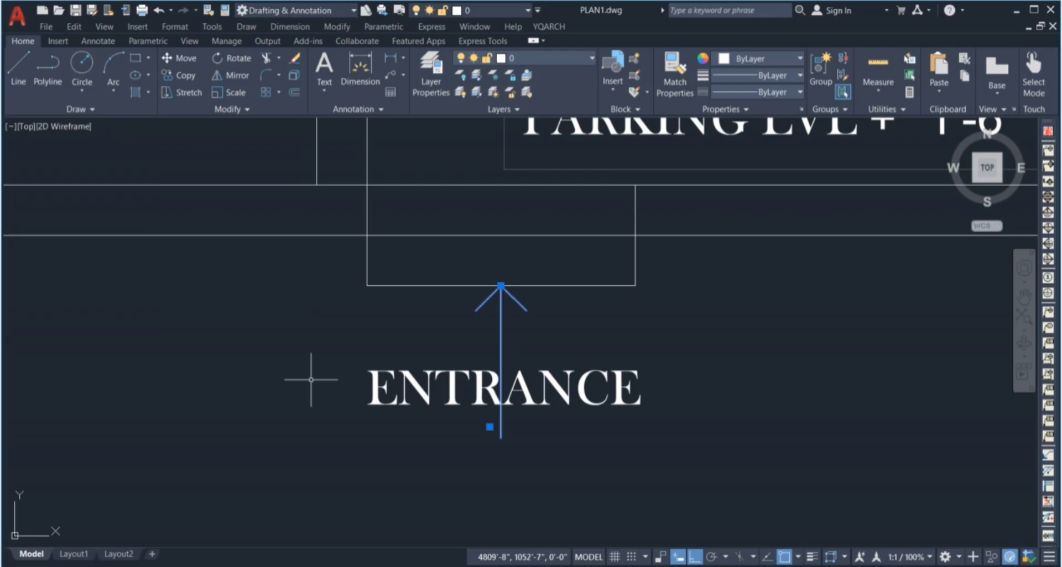
- Move the ENTRANCE text so it sits centred just beneath the tail of the entrance arrow
key(Escape)
click(505, 439)
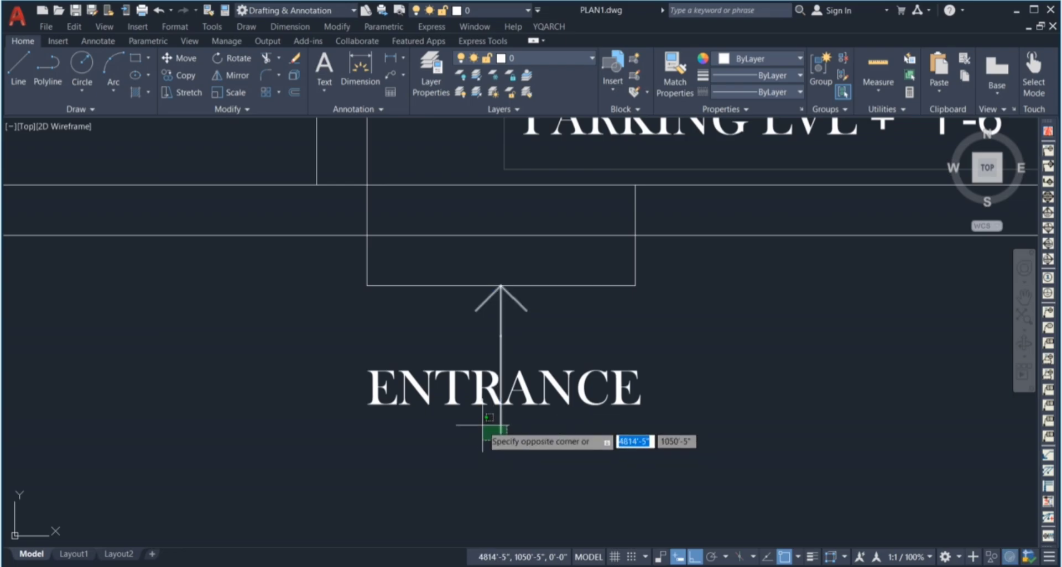
click(481, 427)
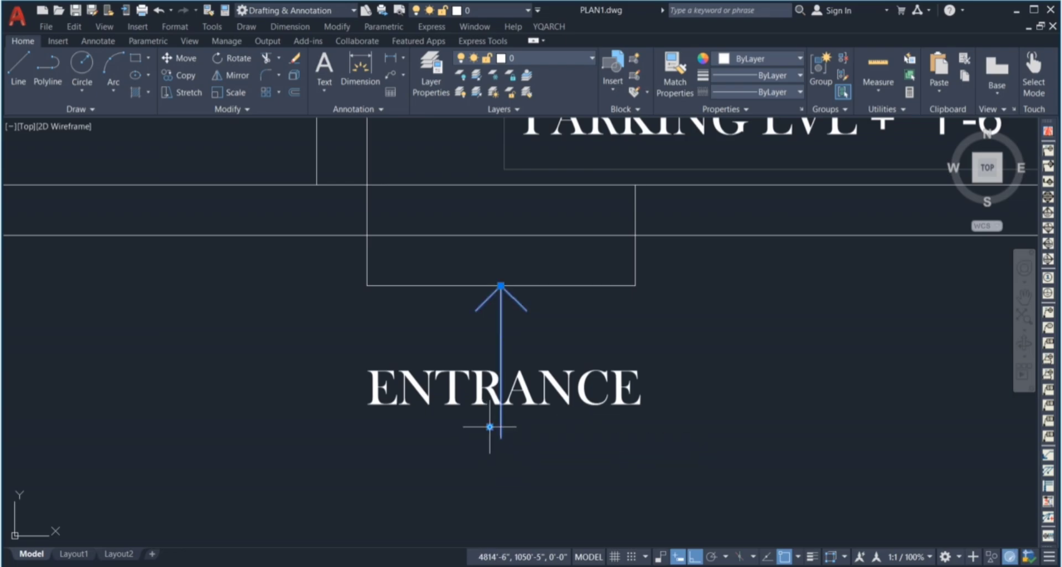
click(493, 429)
click(487, 440)
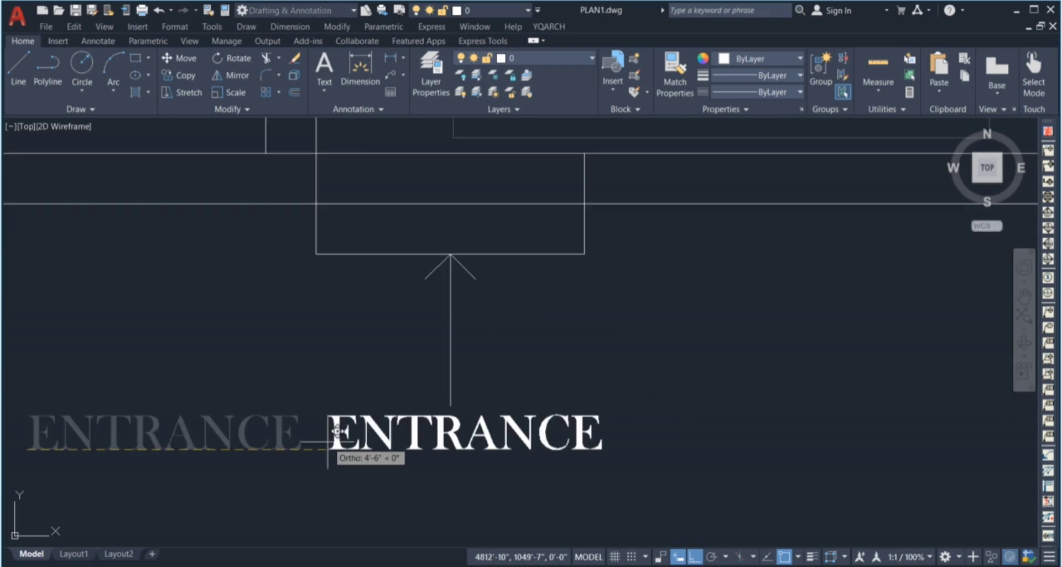
click(328, 441)
scroll(618, 384, down, 6)
scroll(604, 360, up, 4)
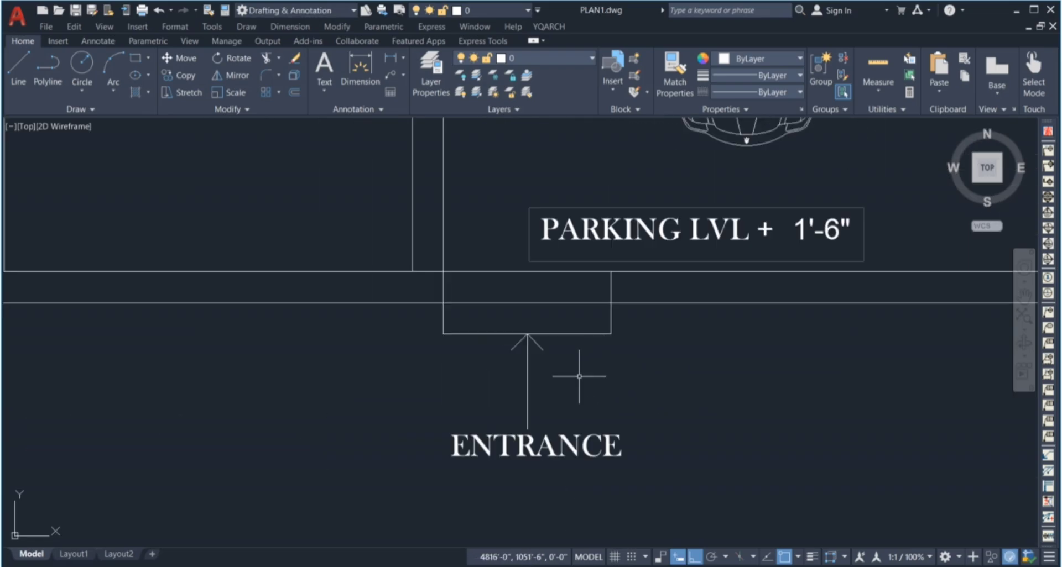
scroll(610, 381, down, 6)
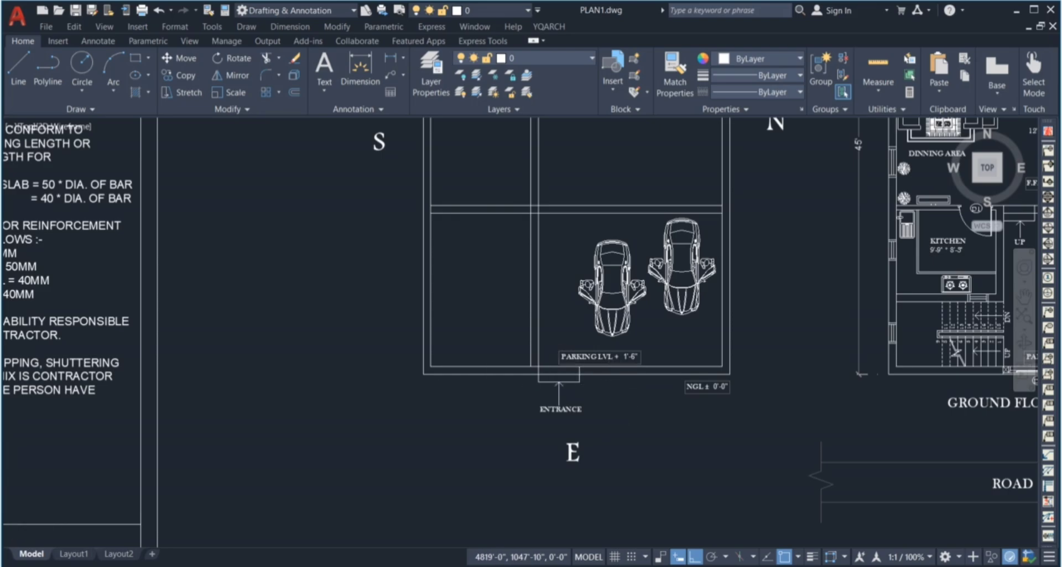
scroll(608, 390, down, 2)
scroll(575, 202, up, 2)
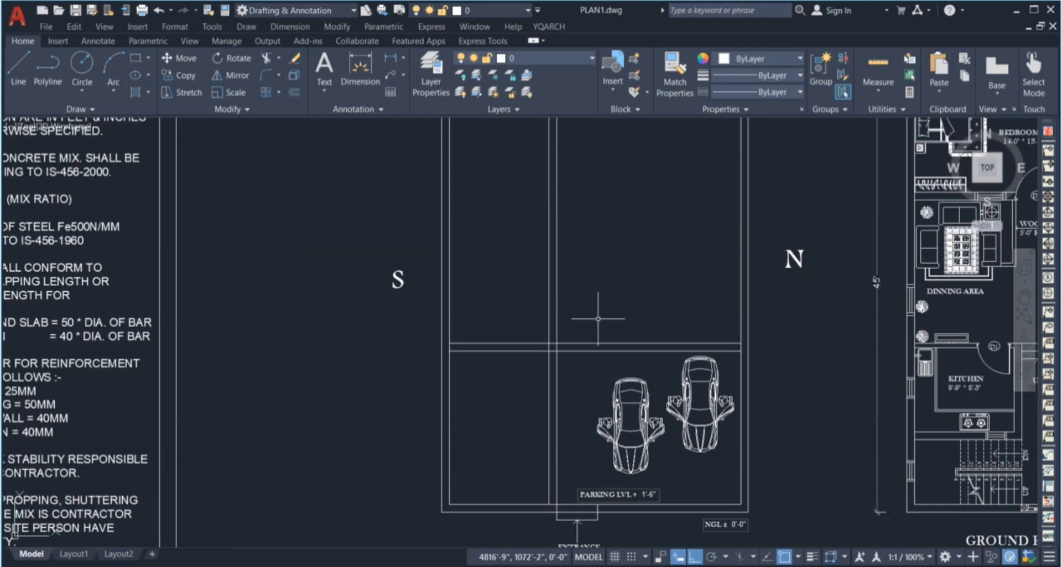
key(Return)
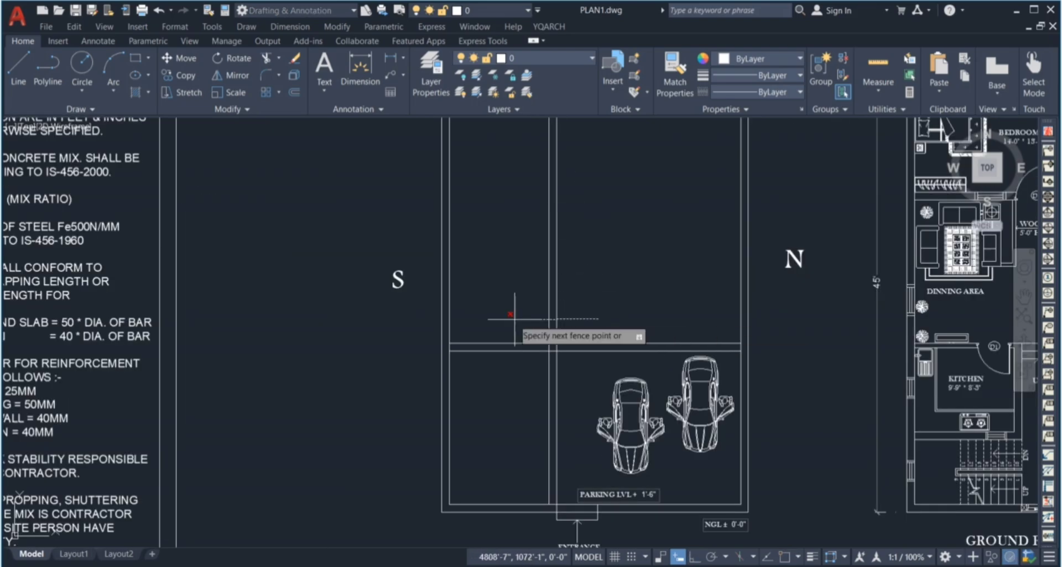
scroll(586, 285, down, 2)
key(Escape)
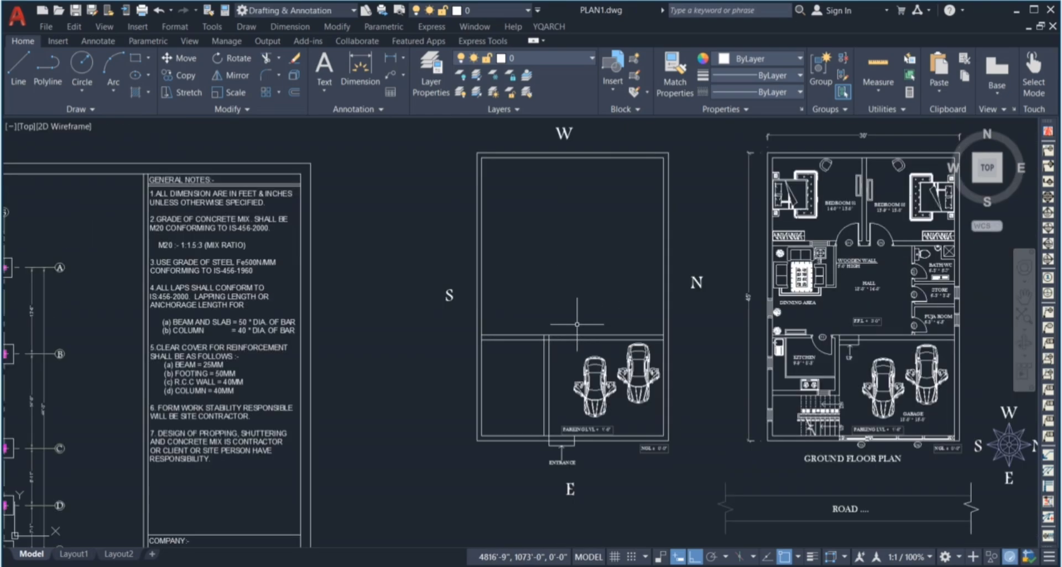
- Examine the reference plan's finished floor level label in the hall and the steps leading up from the garage
scroll(576, 342, up, 2)
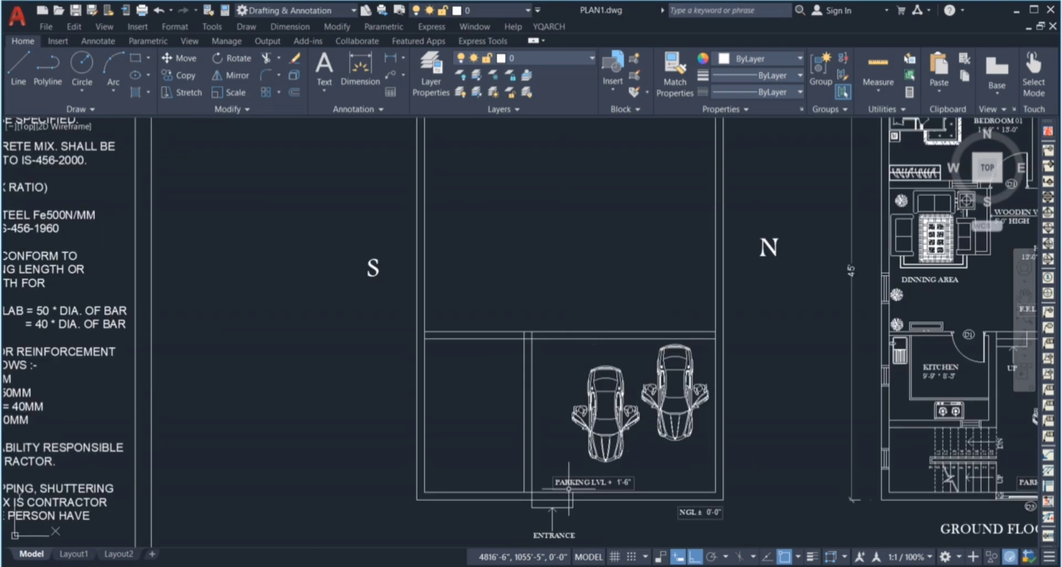
scroll(568, 494, up, 1)
scroll(568, 494, down, 3)
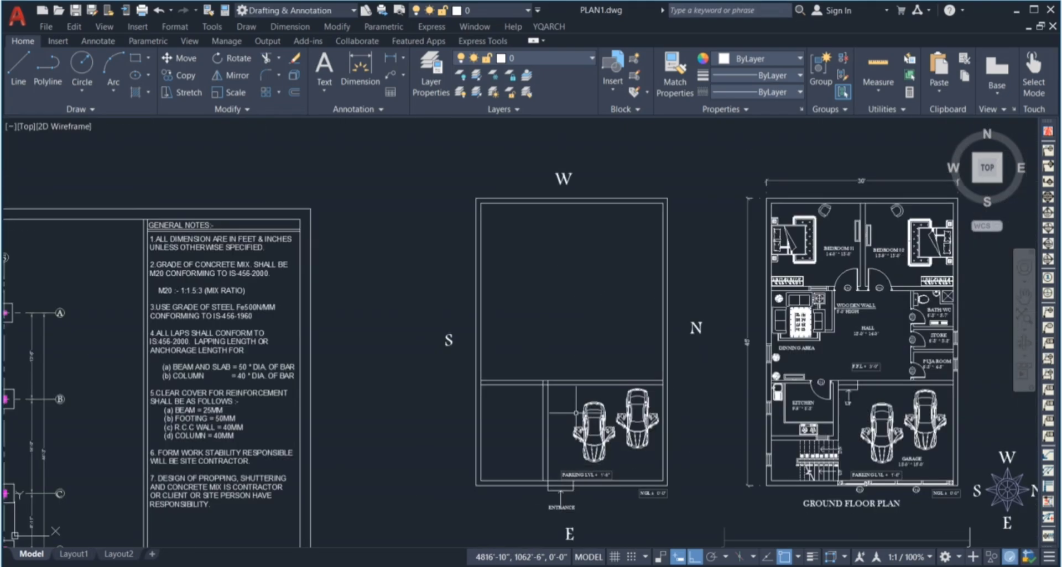
click(540, 302)
click(591, 368)
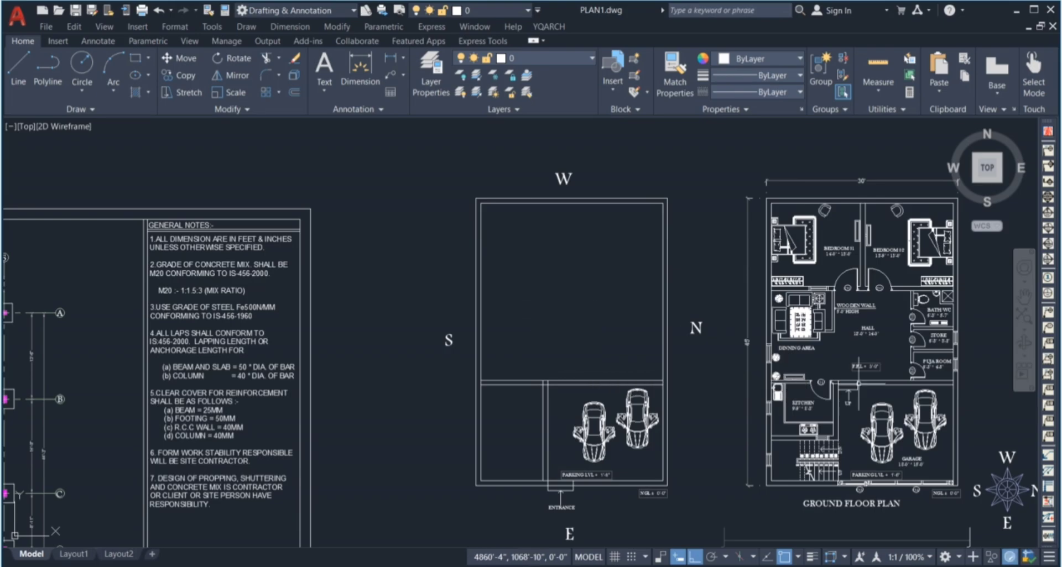
scroll(872, 373, up, 8)
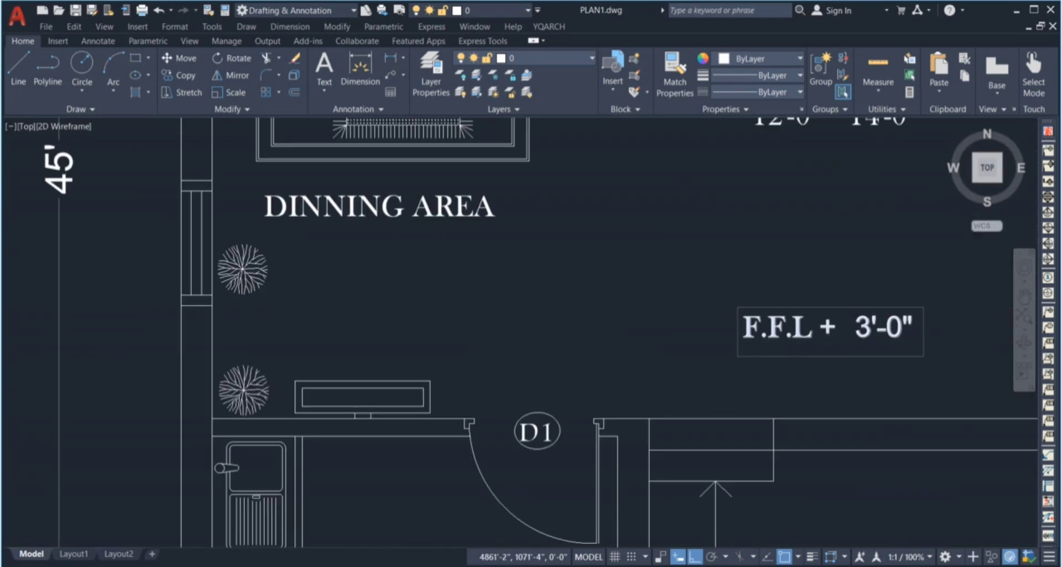
scroll(739, 478, down, 4)
scroll(787, 252, down, 2)
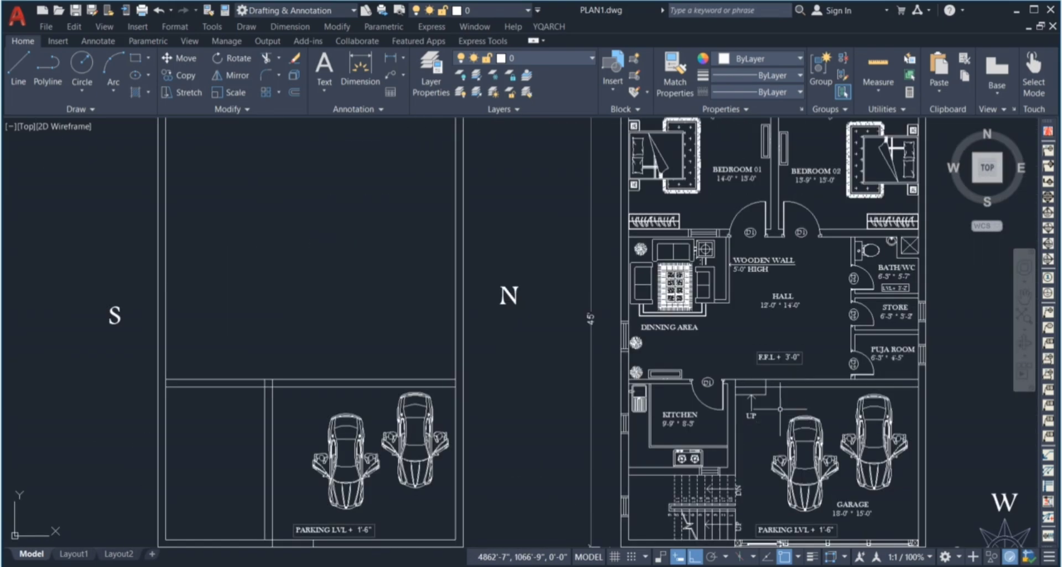
scroll(767, 368, up, 2)
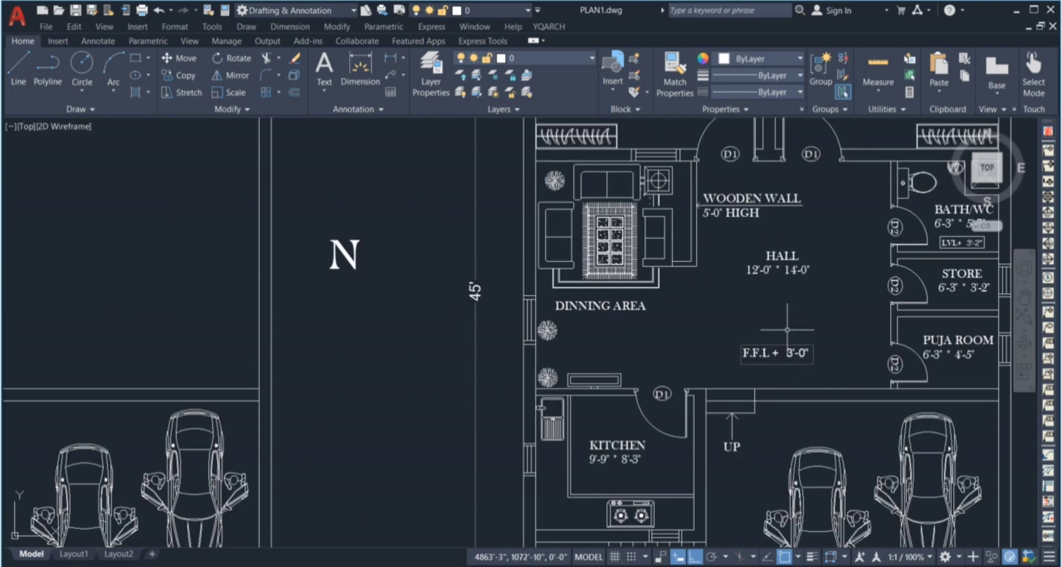
scroll(782, 385, down, 2)
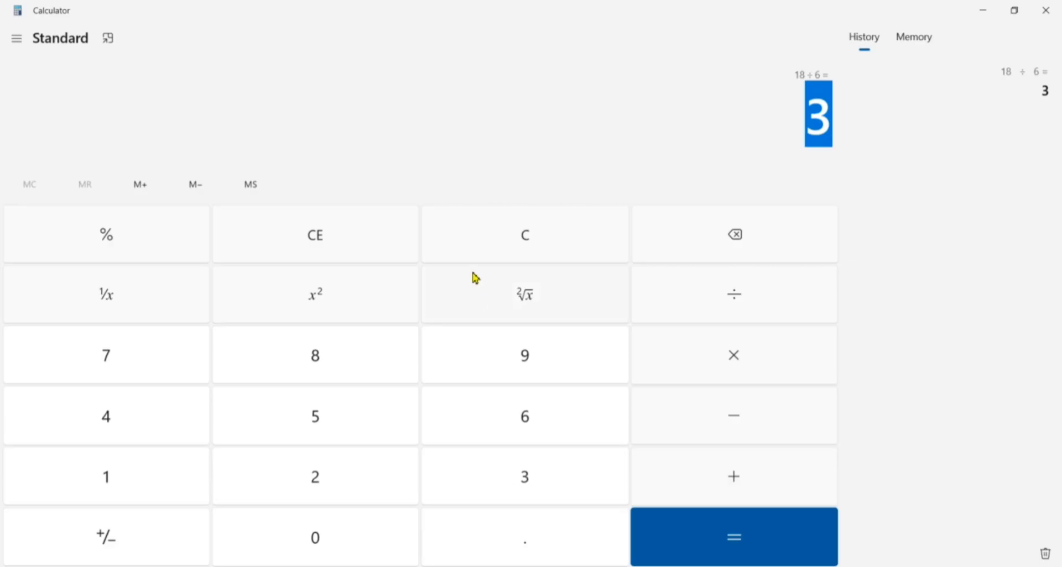
- In Calculator, add 18 and 18 and divide the sum by 12 to get the floor level in feet, returning to the drawing
click(526, 256)
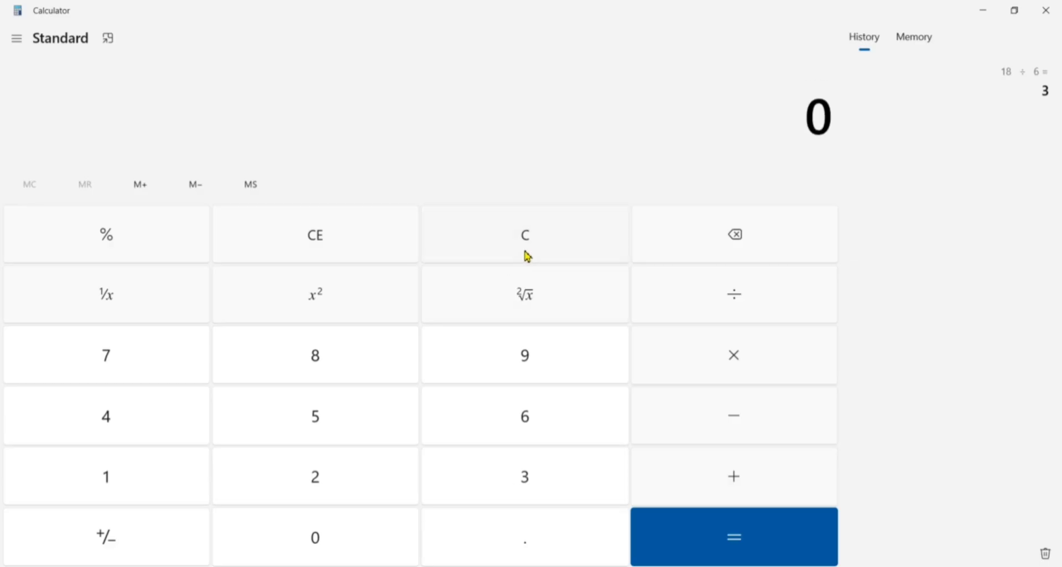
text(18)
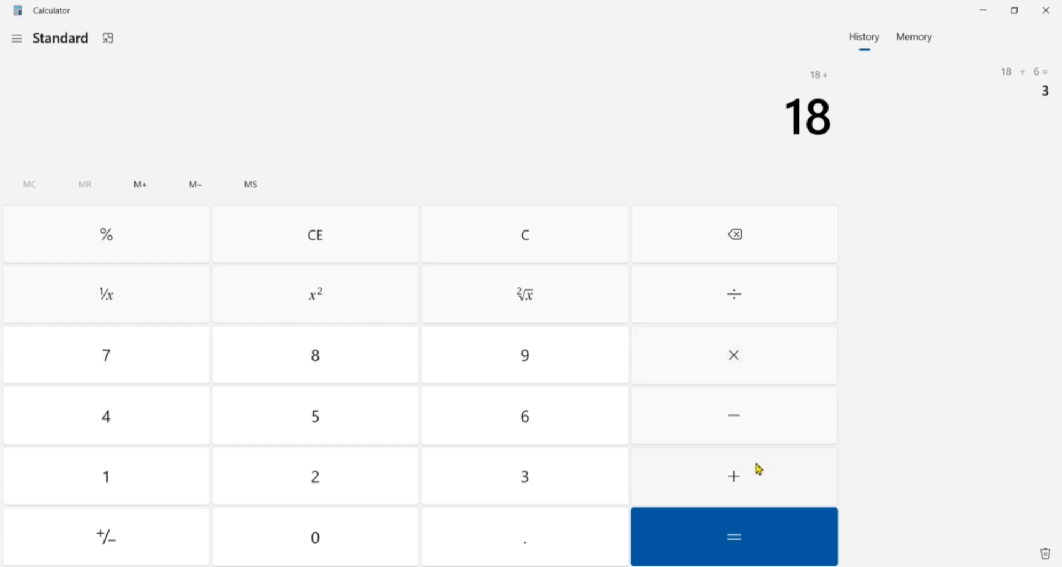
text(18)
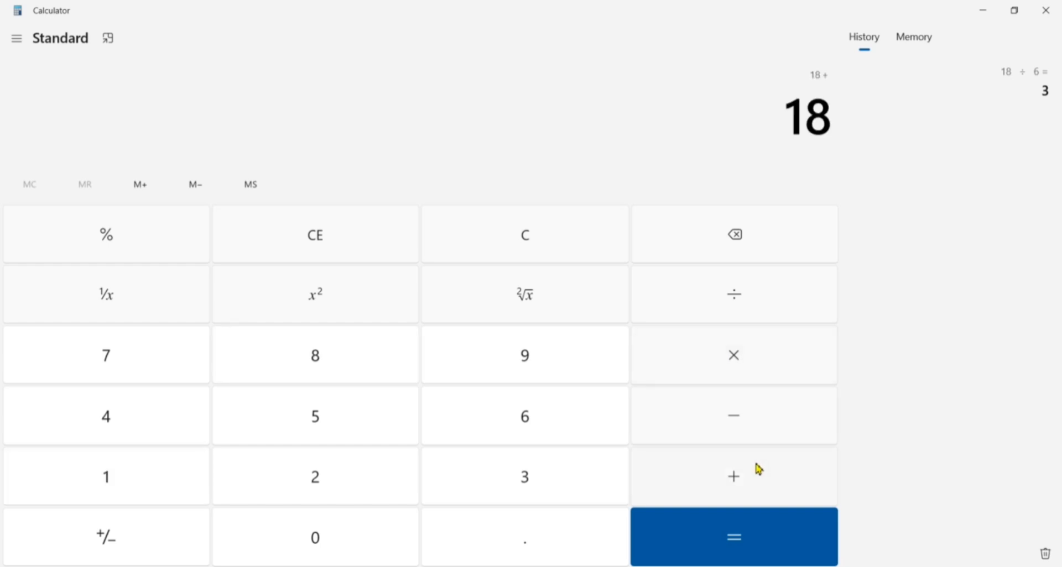
click(787, 540)
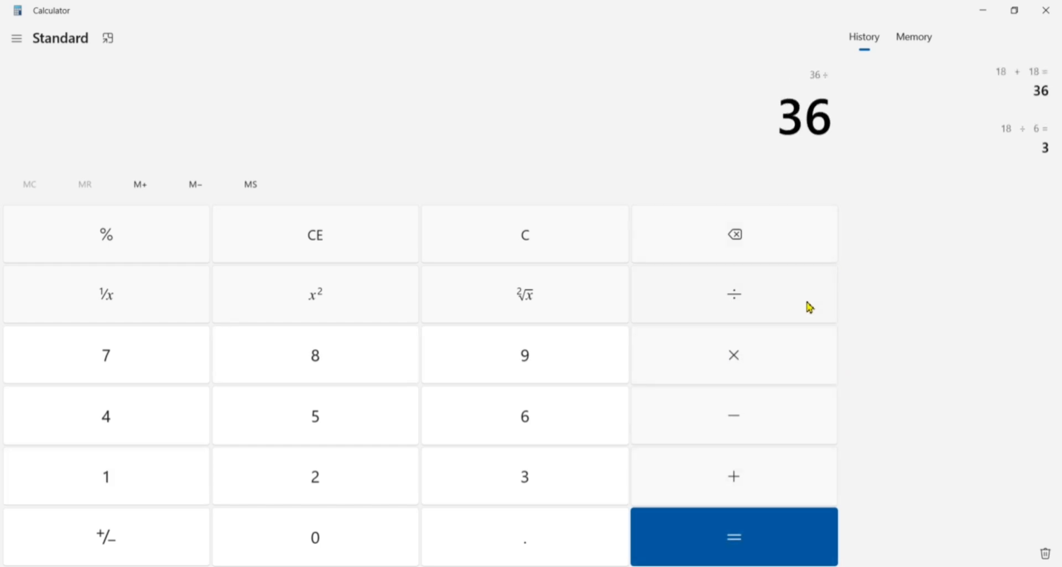
text(12)
click(787, 539)
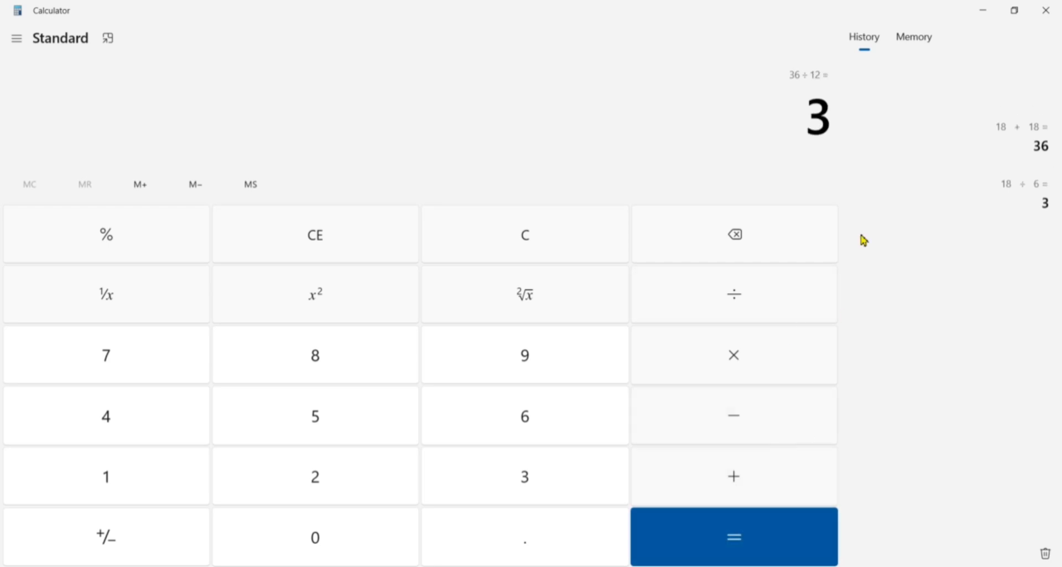
drag(829, 115, 778, 107)
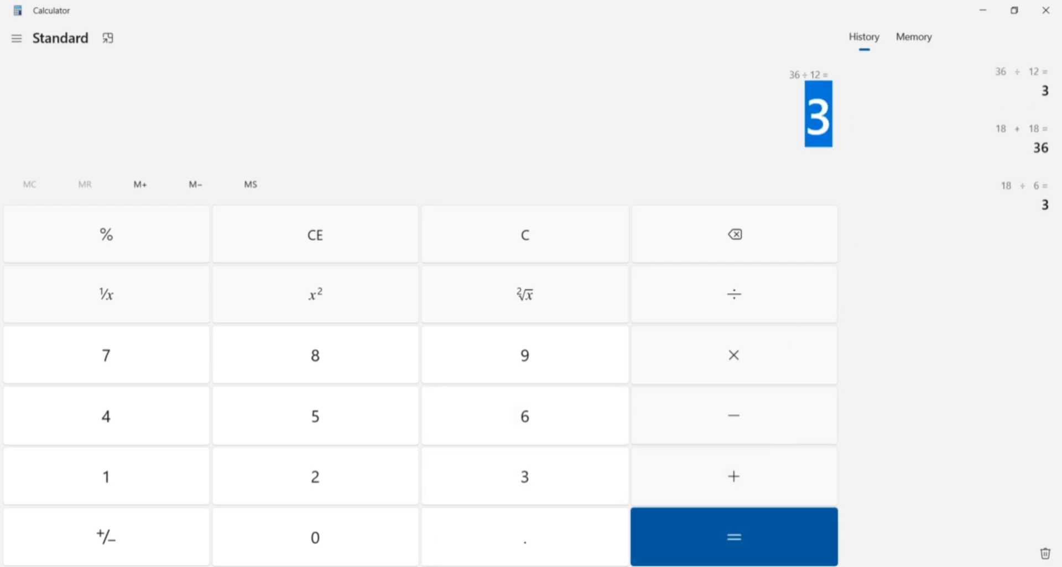
key(alt+Tab)
- Copy the reference plan's F.F.L + 3'-0" label straight across into the new plan's hall, just above the garage wall
click(234, 278)
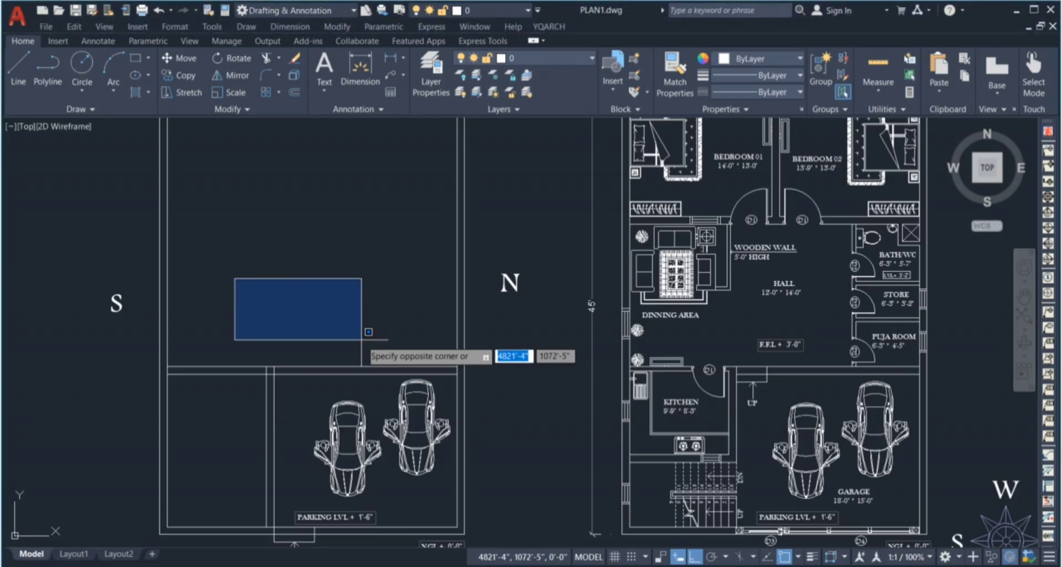
click(362, 340)
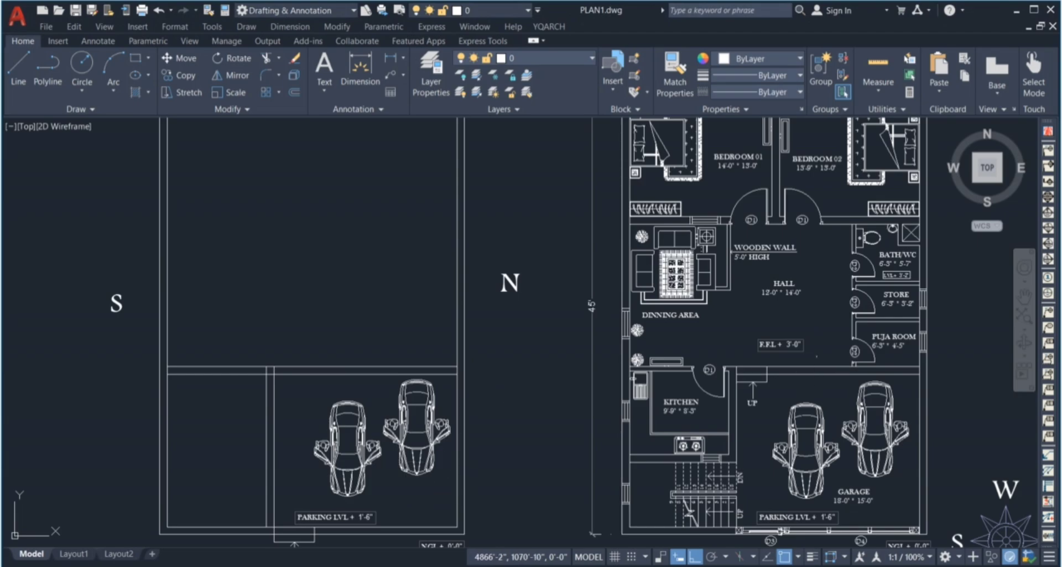
click(804, 344)
key(Return)
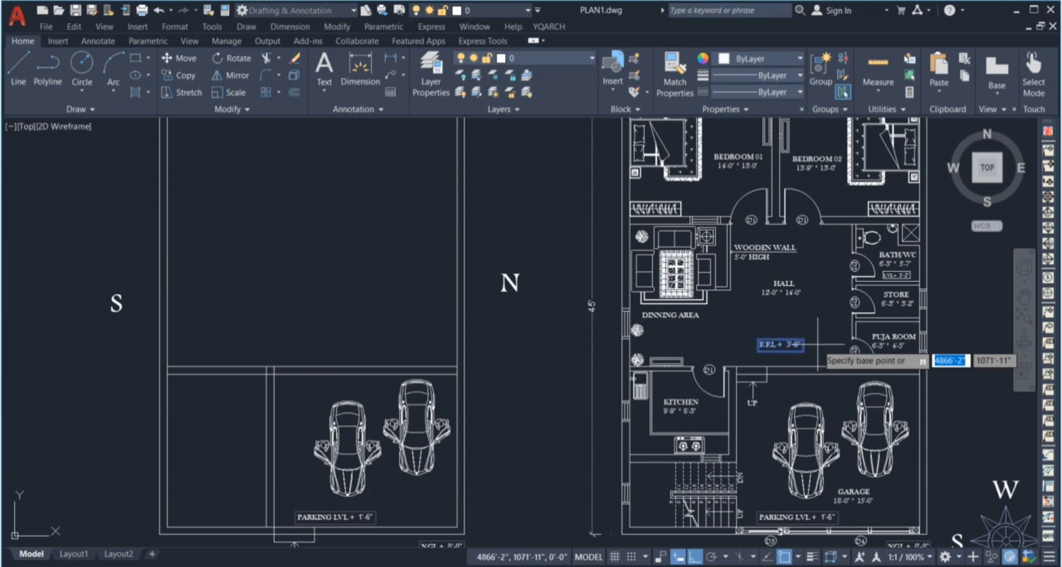
click(824, 343)
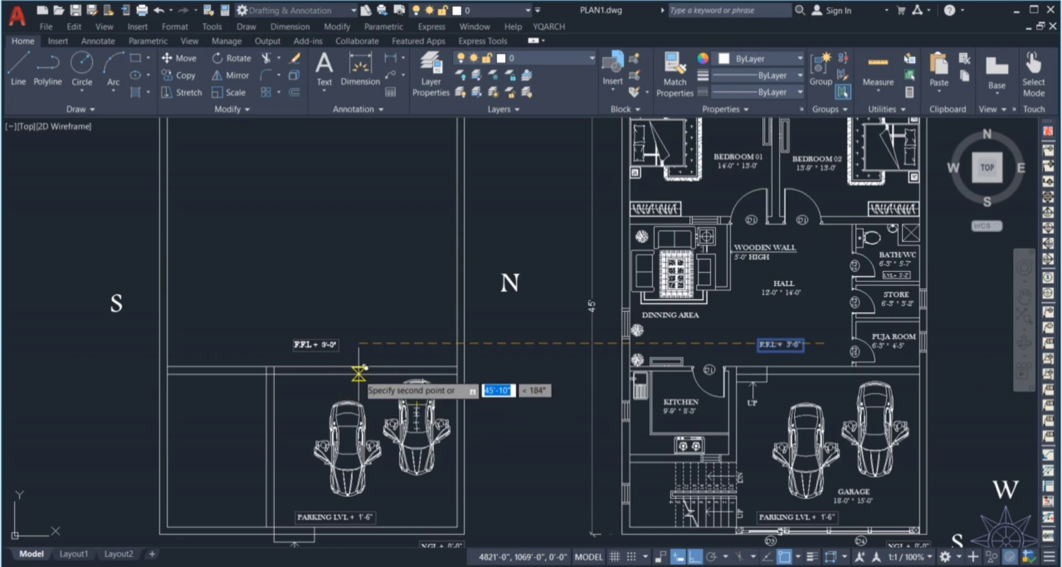
scroll(359, 378, up, 2)
click(373, 378)
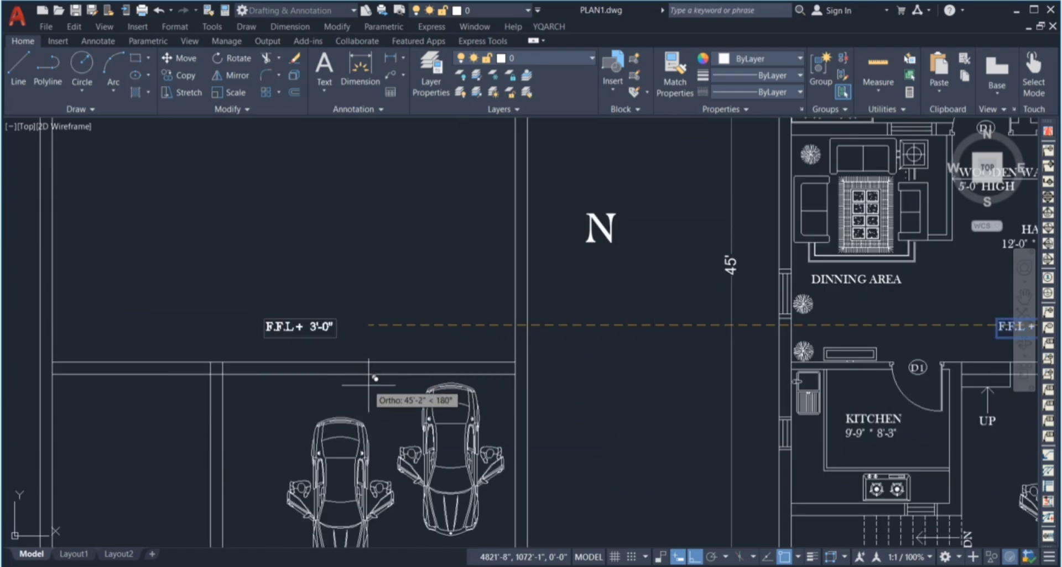
key(Escape)
scroll(406, 303, down, 2)
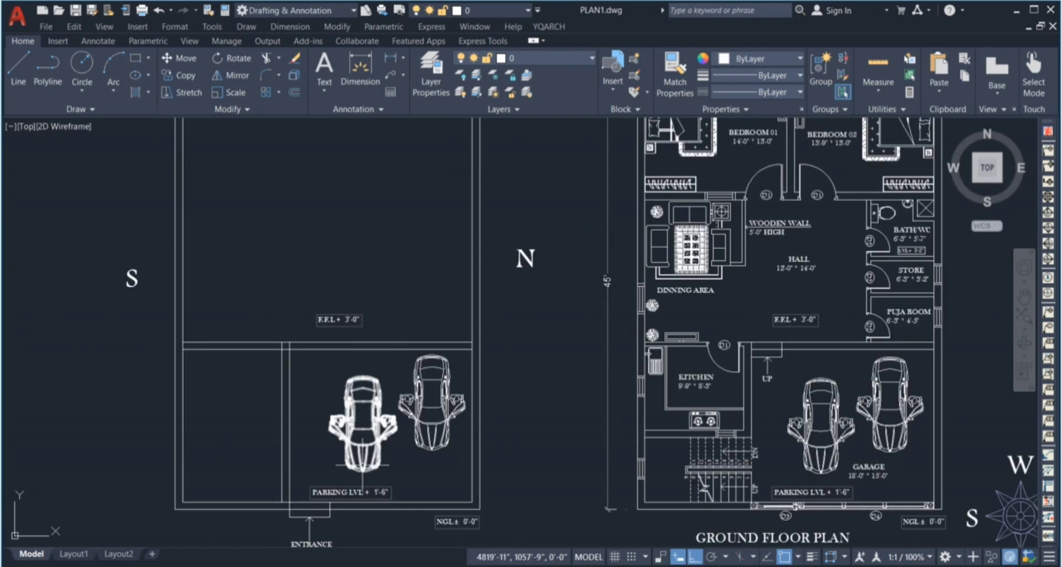
- Examine the entrance steps by highlighting the outer step edge and the front wall lines, and clear the selection
scroll(364, 468, up, 2)
scroll(326, 514, up, 6)
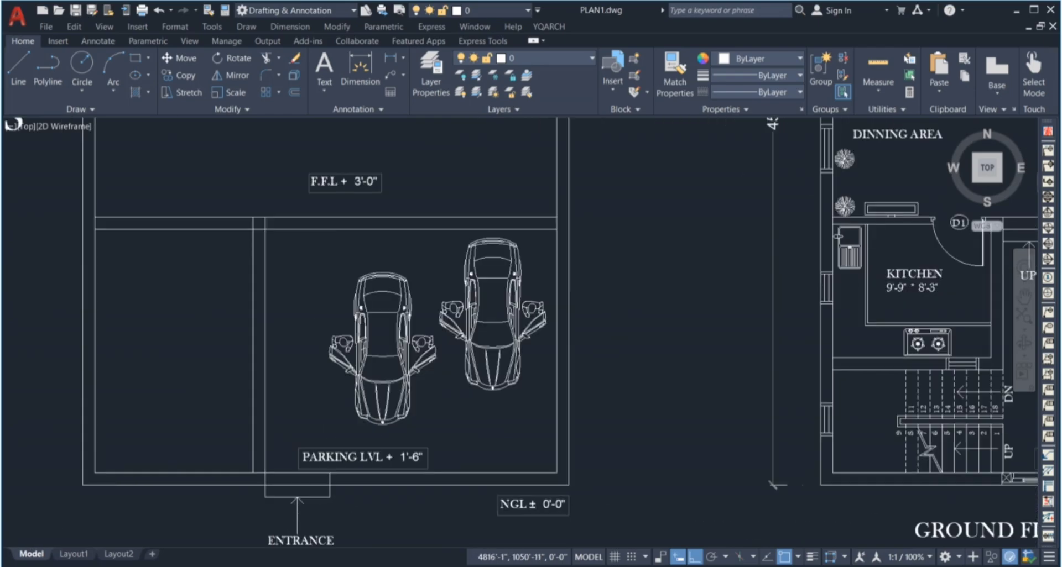
click(299, 459)
click(315, 417)
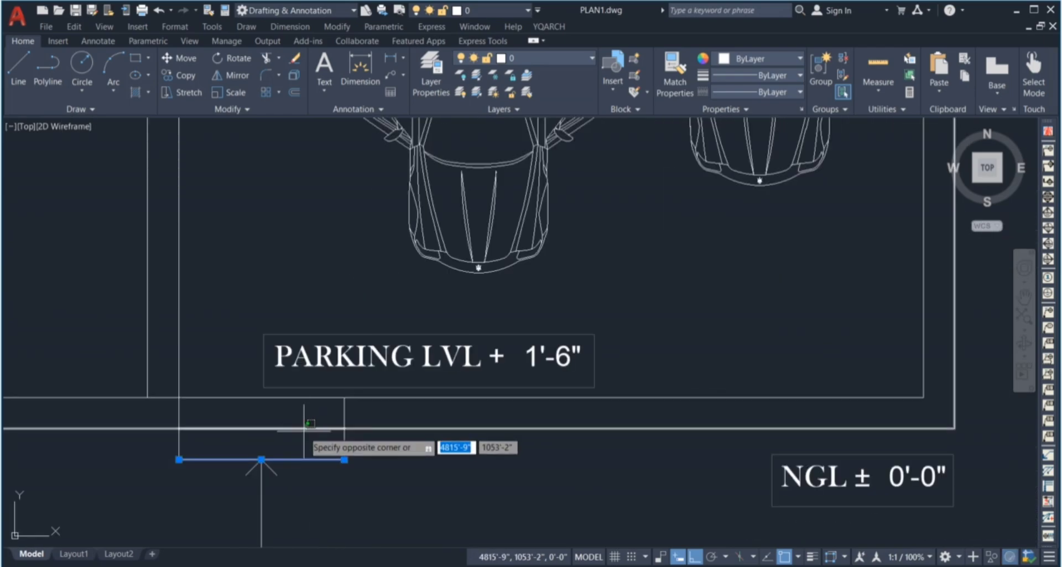
click(301, 426)
click(303, 411)
click(305, 398)
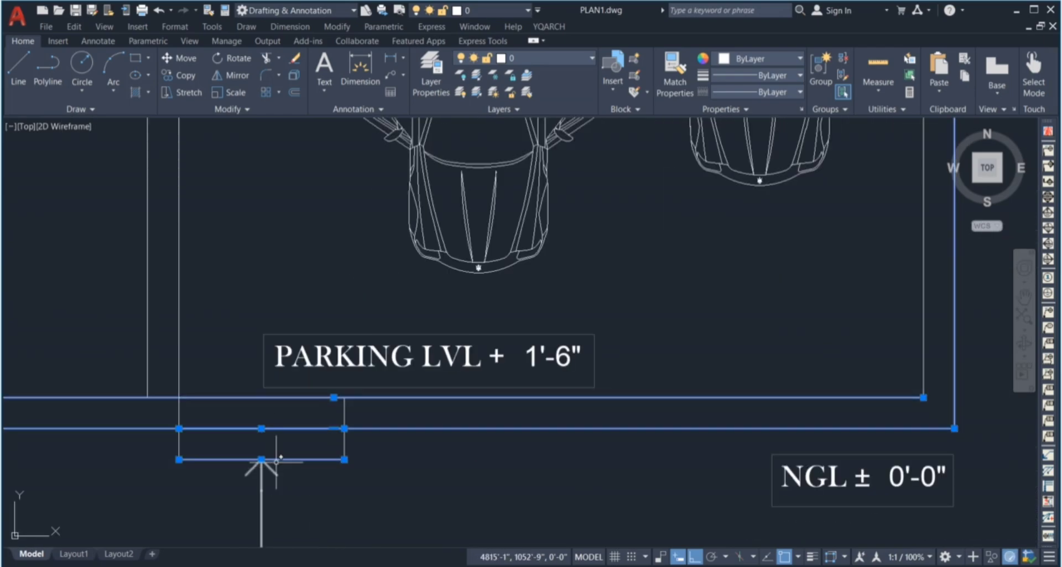
key(Escape)
scroll(280, 442, down, 6)
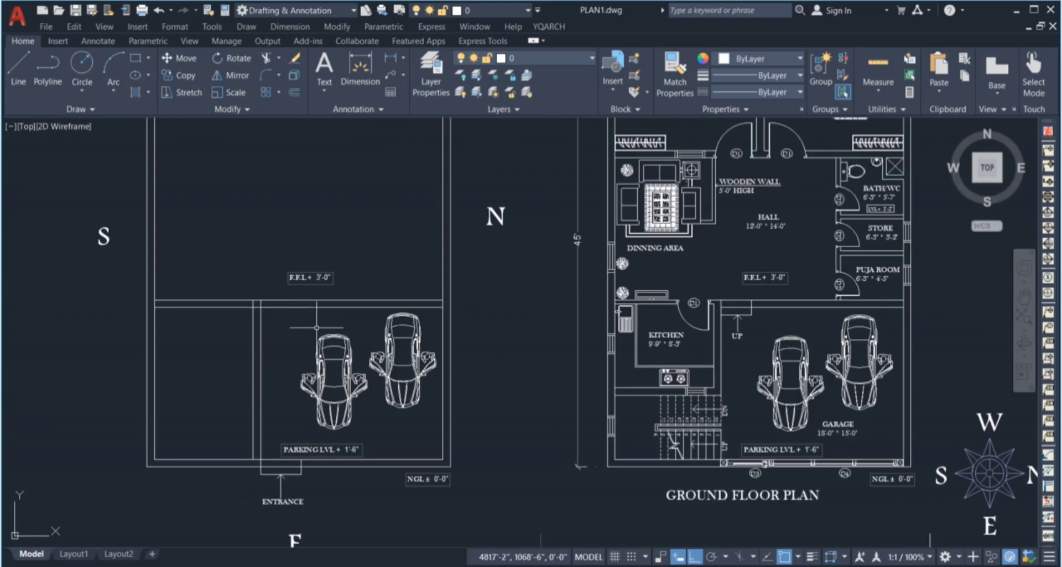
- Draw a vertical line for the inner step's side, about 3' from the garage's inner side wall, down from the hall wall's upper line
scroll(283, 308, up, 2)
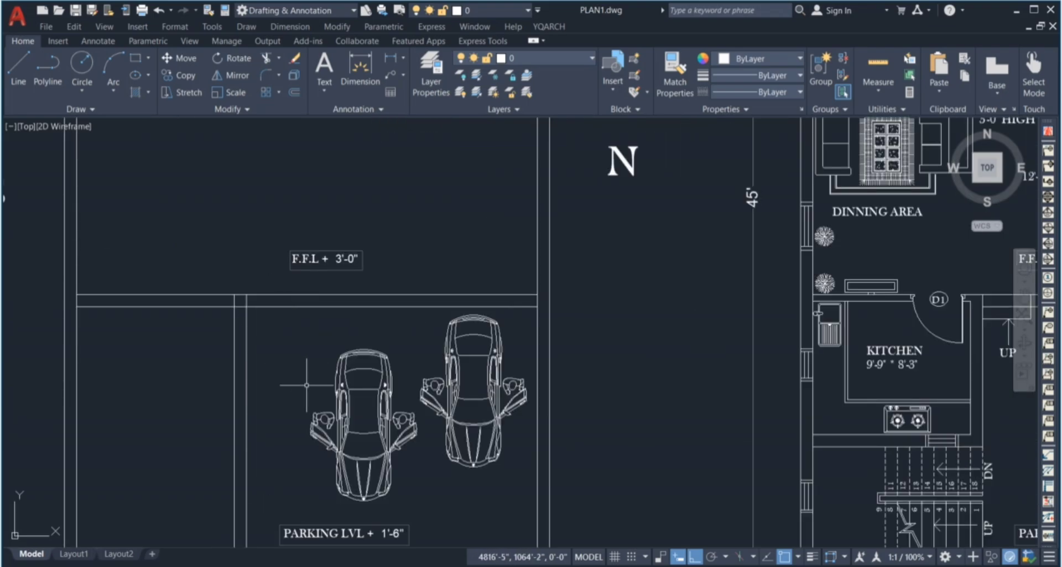
text(l)
key(Return)
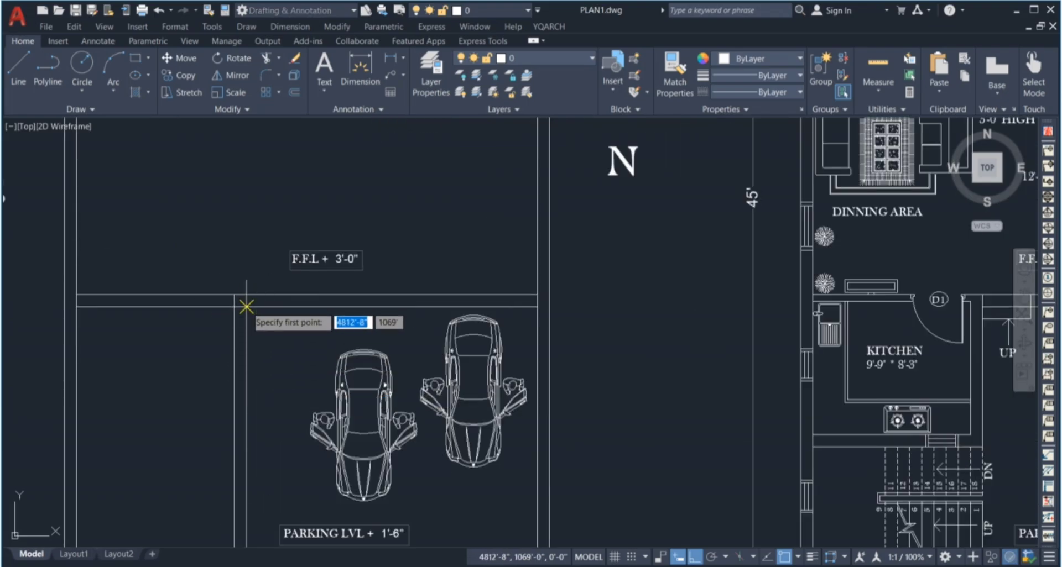
click(247, 295)
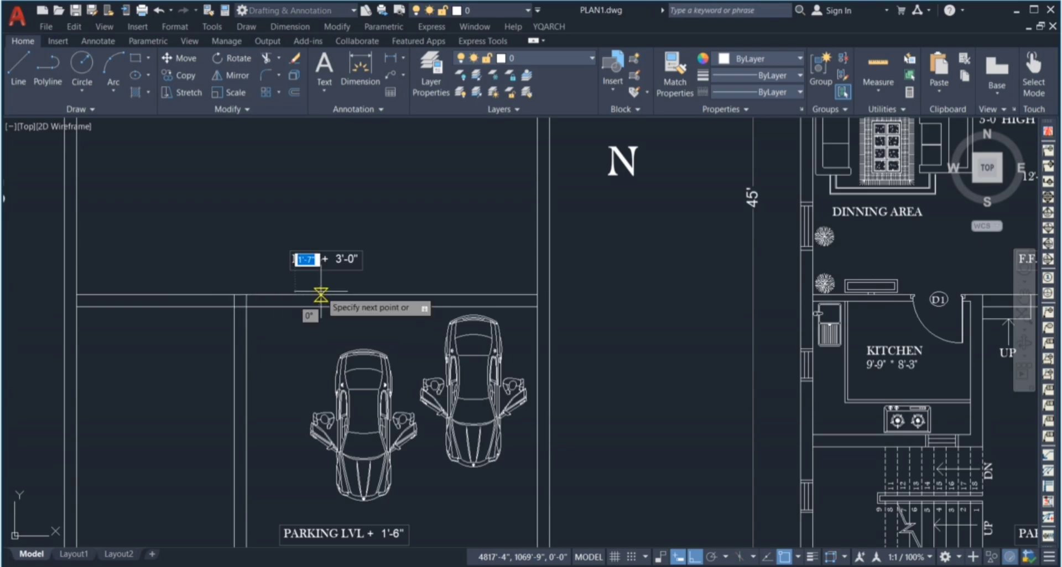
click(295, 295)
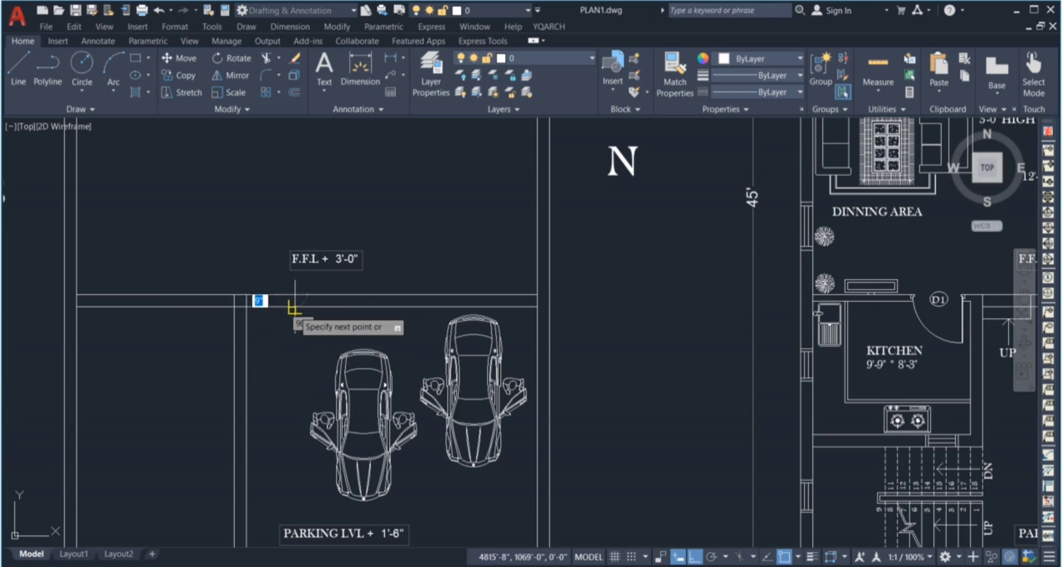
click(295, 334)
key(Escape)
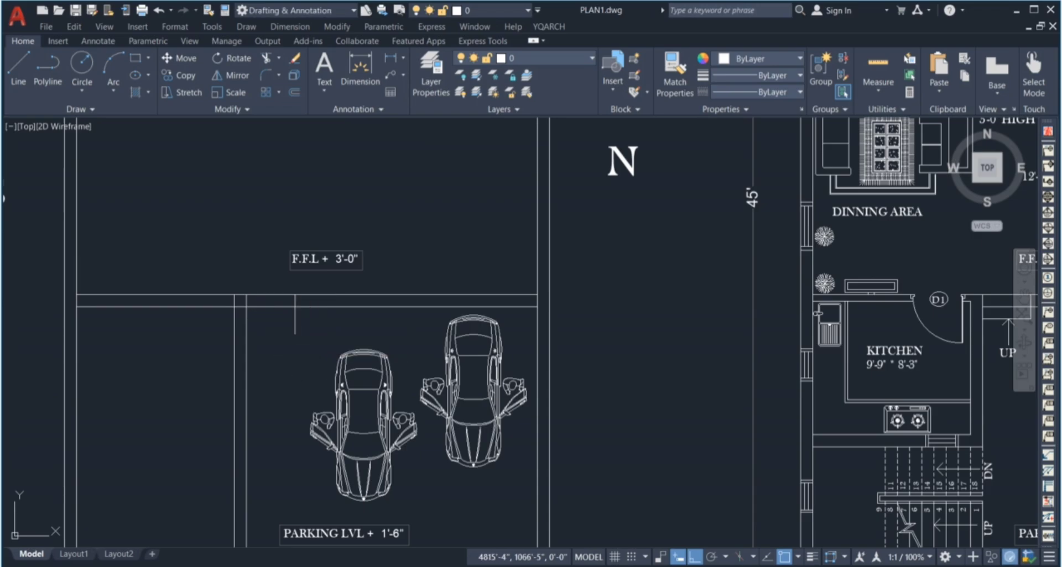
- Offset the hall wall's lower line 9" into the garage and trim the excess lines to form the inner step beside the garage's side wall
text(o)
key(Return)
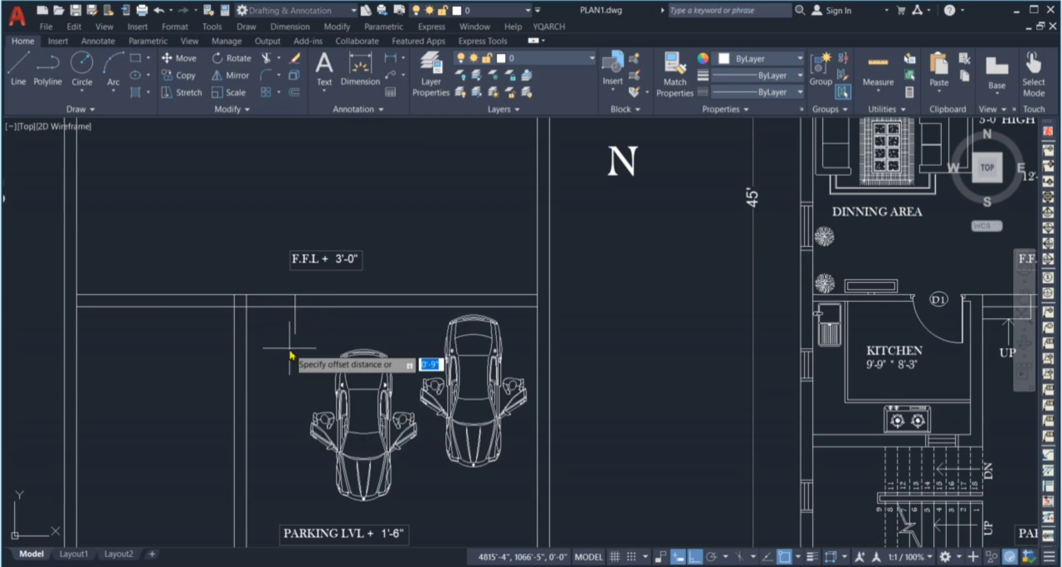
text(9)
key(Return)
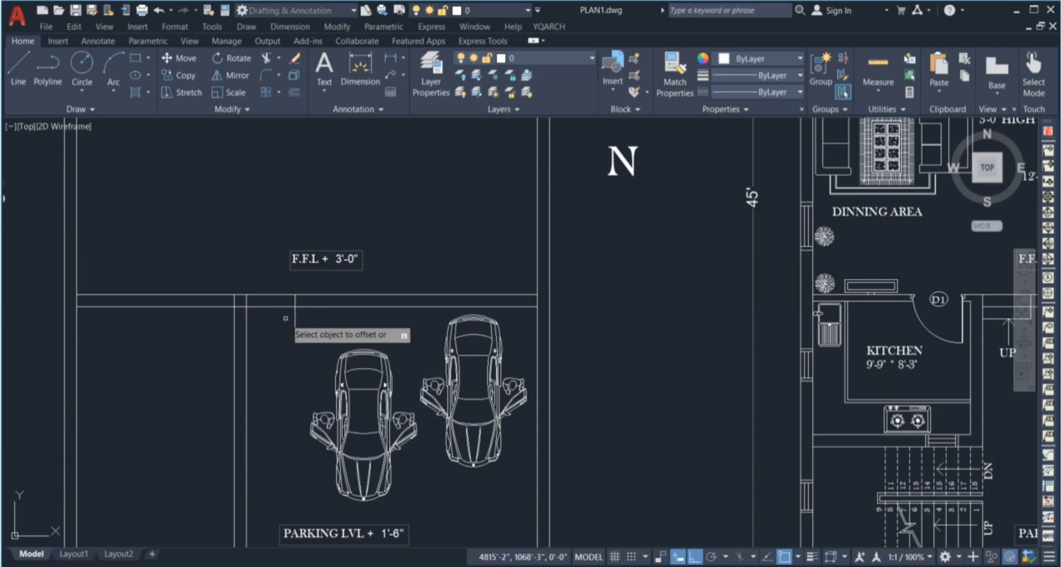
scroll(277, 289, up, 4)
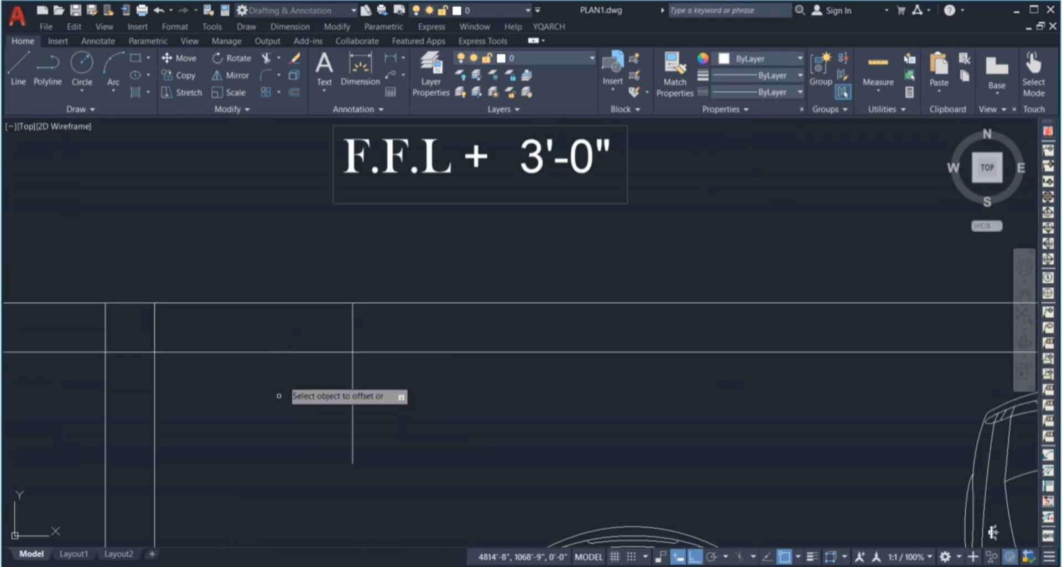
click(282, 352)
click(282, 399)
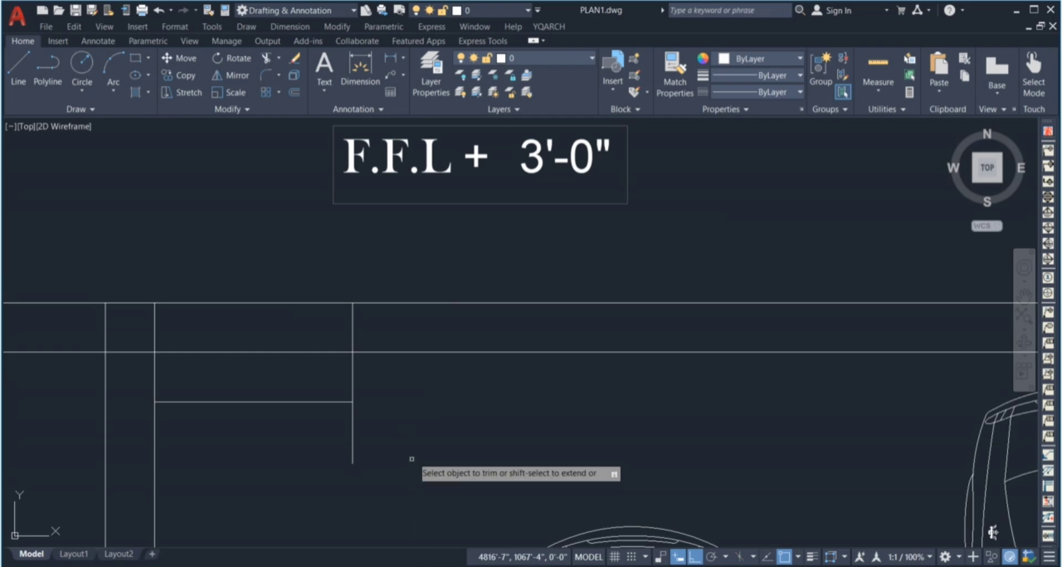
scroll(393, 402, down, 3)
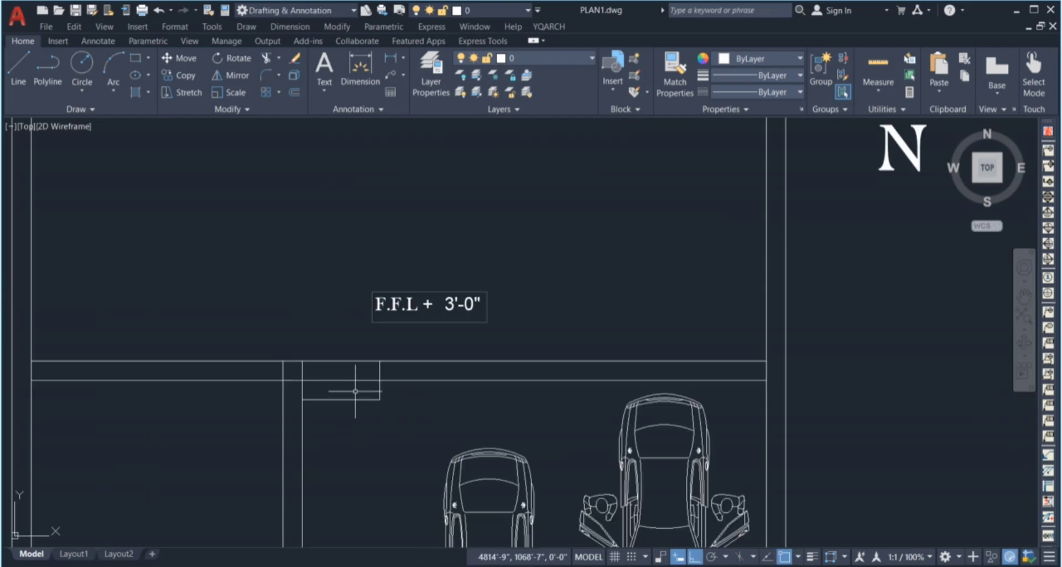
- Copy the reference plan's UP label and arrow across to the new plan's inner step, with the arrow tip at the step's edge
scroll(352, 356, down, 4)
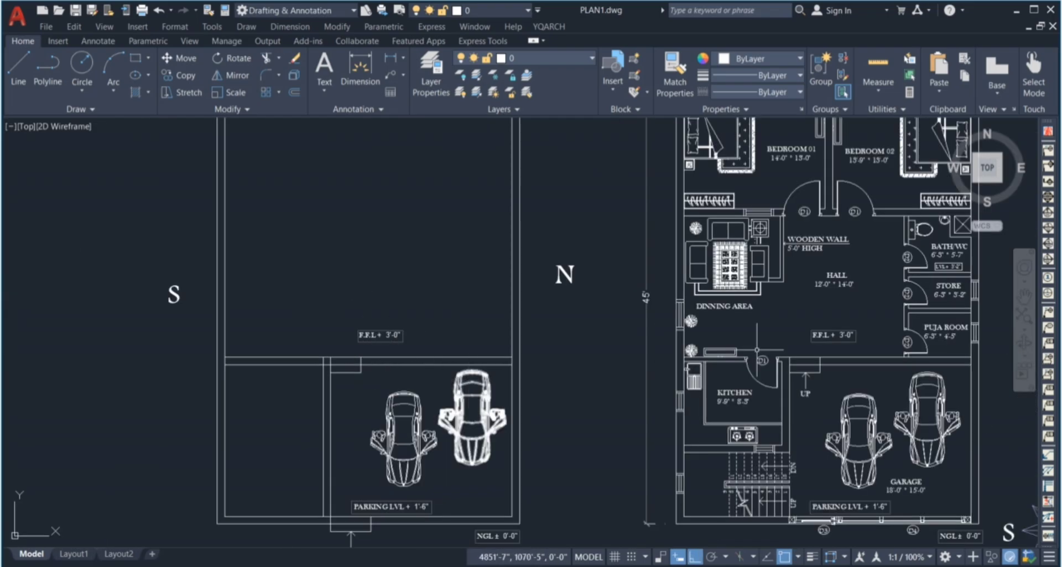
scroll(837, 366, up, 2)
click(817, 408)
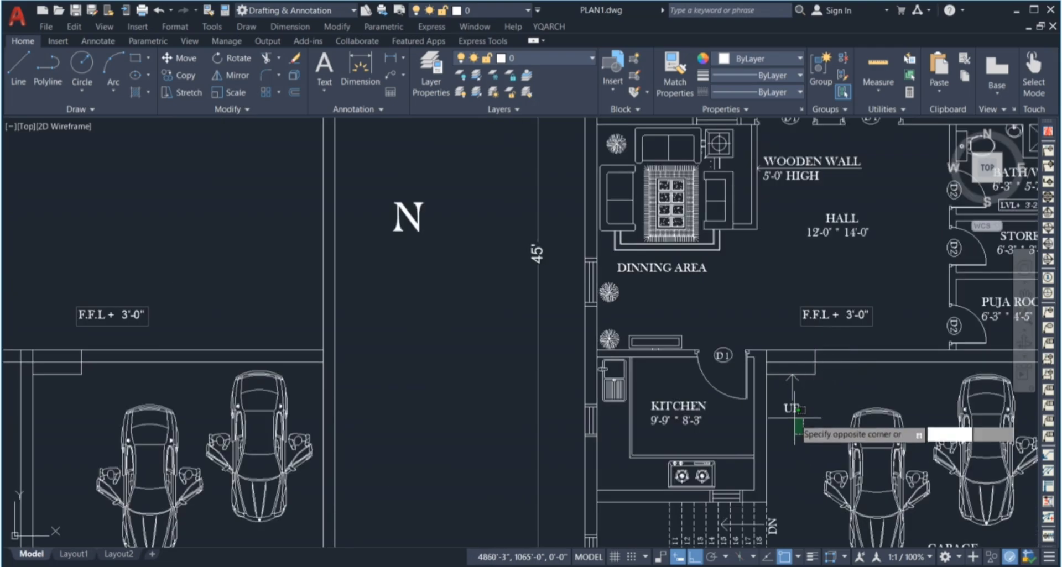
click(784, 410)
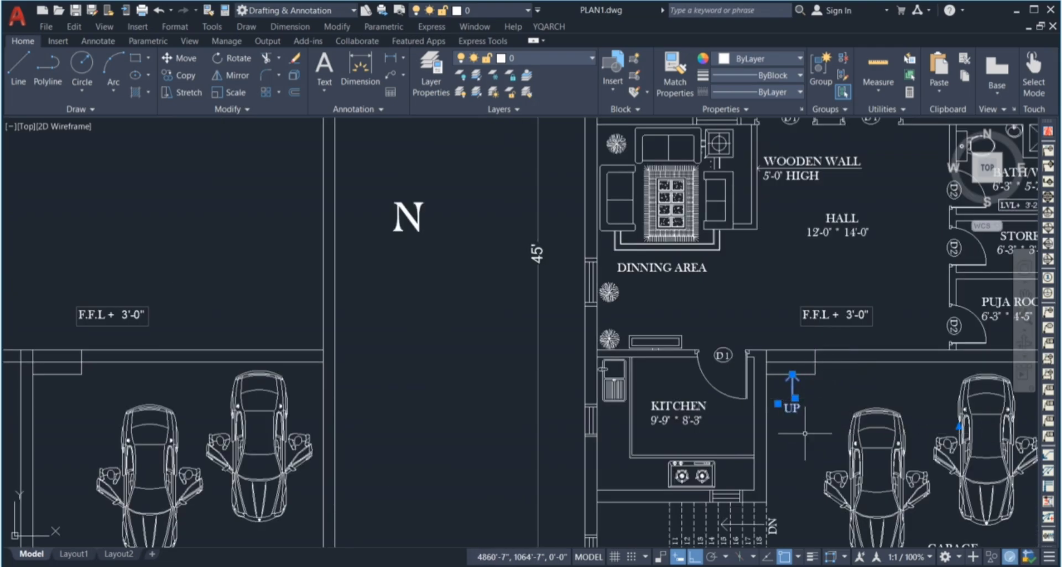
key(Return)
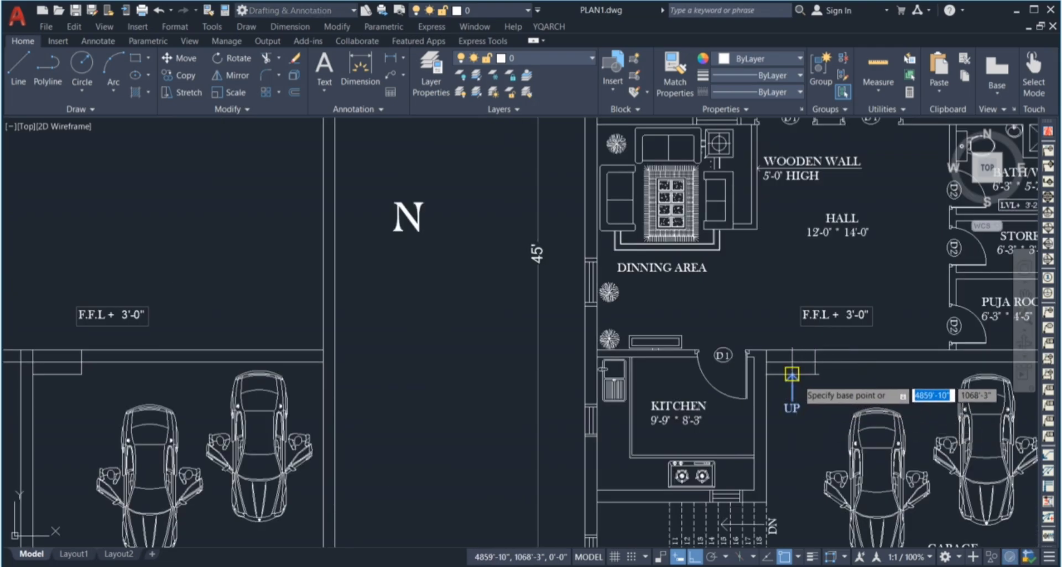
click(794, 371)
scroll(792, 374, down, 5)
scroll(498, 353, up, 5)
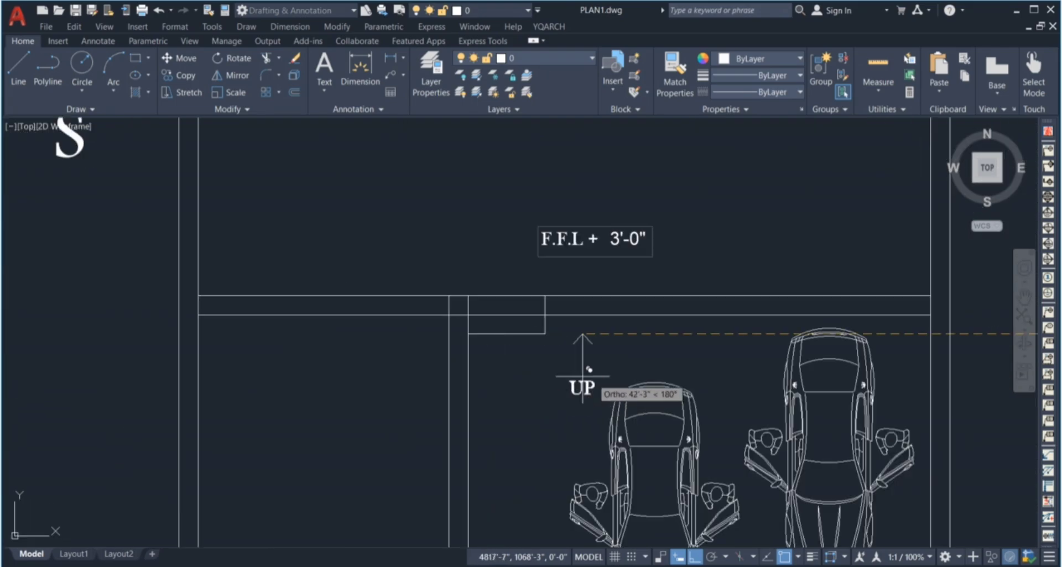
click(510, 367)
scroll(529, 327, down, 4)
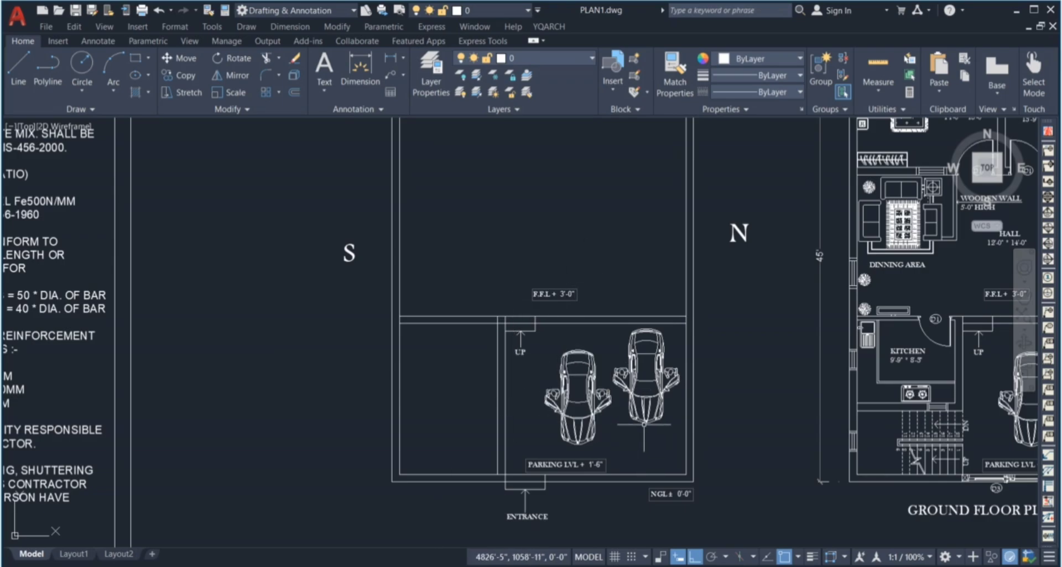
- Examine the staircase's position in the reference ground floor plan, between the kitchen and the front wall
scroll(537, 431, down, 4)
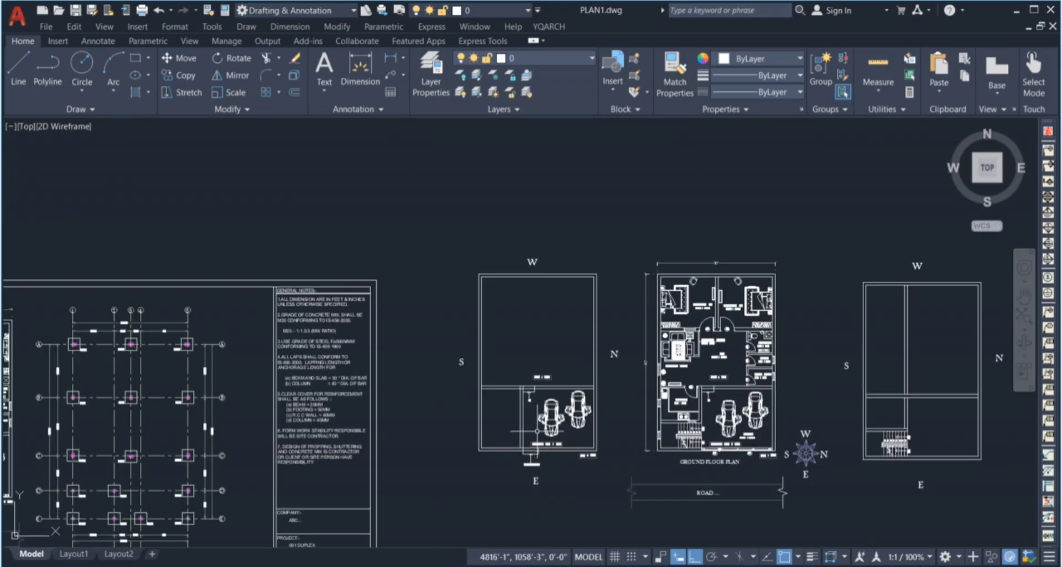
scroll(531, 396, up, 5)
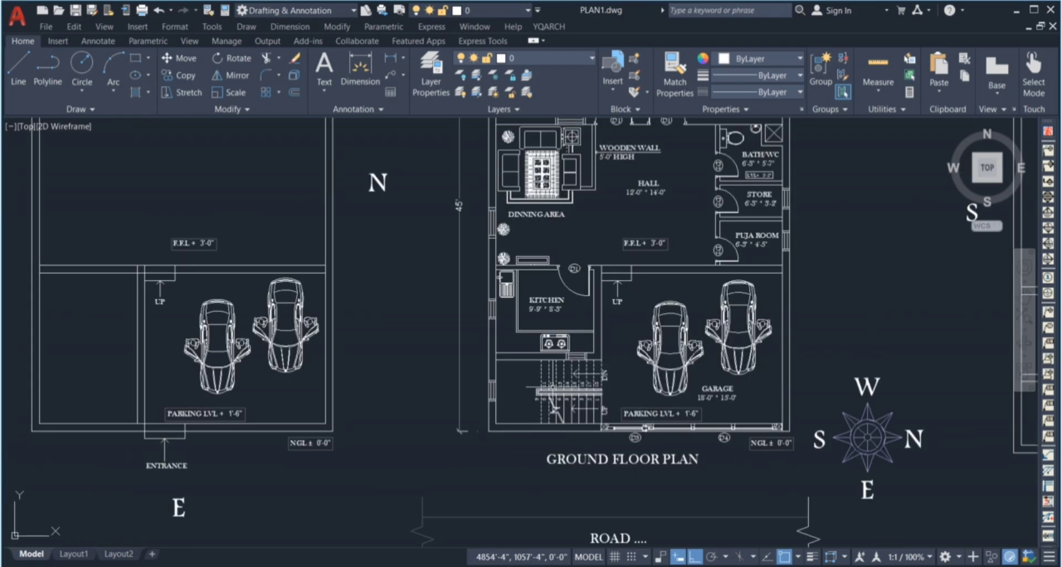
scroll(531, 393, up, 3)
click(455, 334)
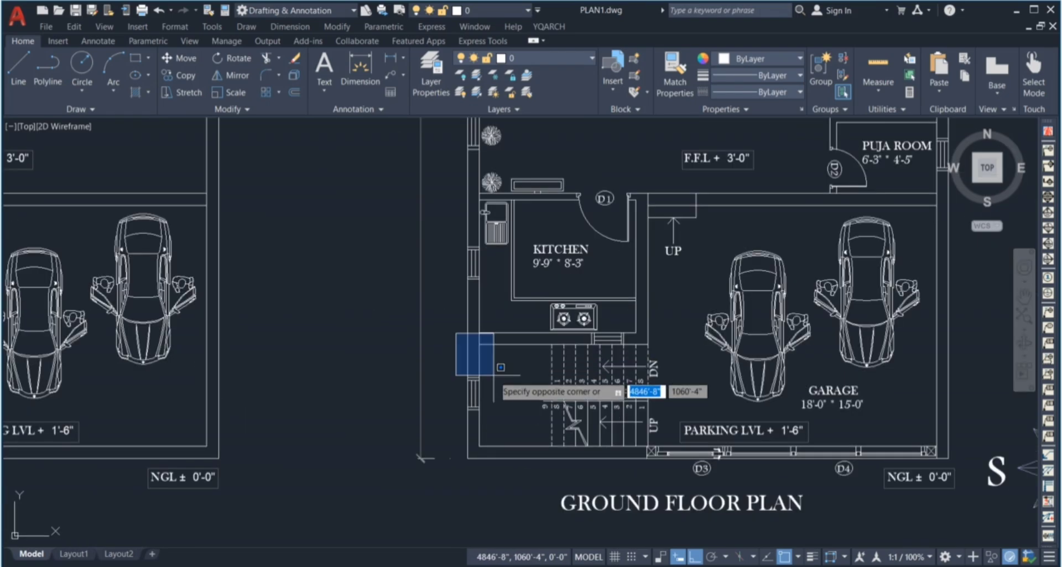
click(437, 378)
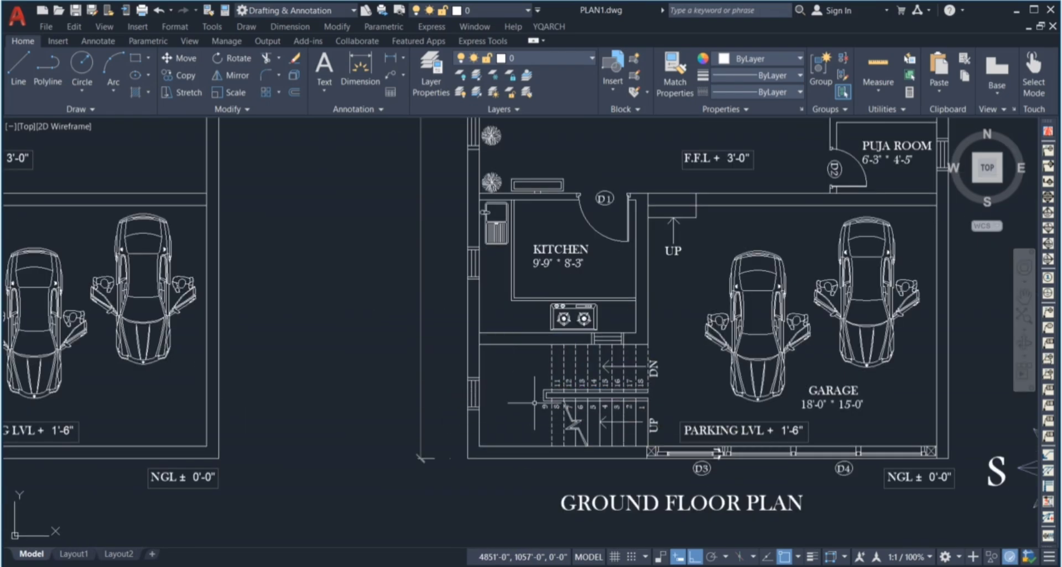
- Examine the stair placement rule in the direction chart's NE (ISHAN KON) quadrant, highlighting the 2.STAIR (NOT) entry, and clear the selection
scroll(693, 370, down, 3)
scroll(563, 365, down, 8)
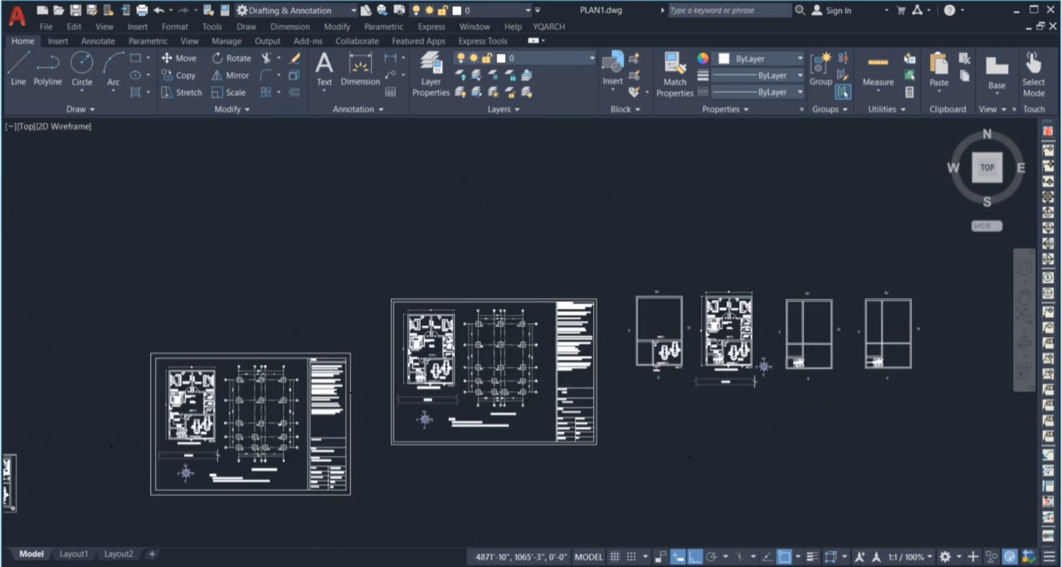
scroll(247, 485, up, 5)
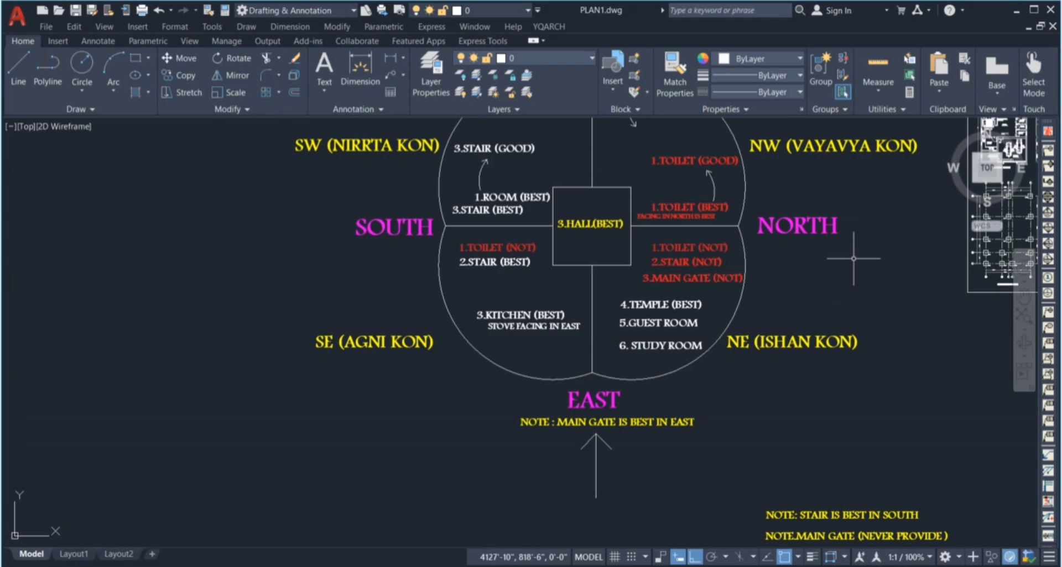
scroll(840, 247, up, 2)
click(644, 271)
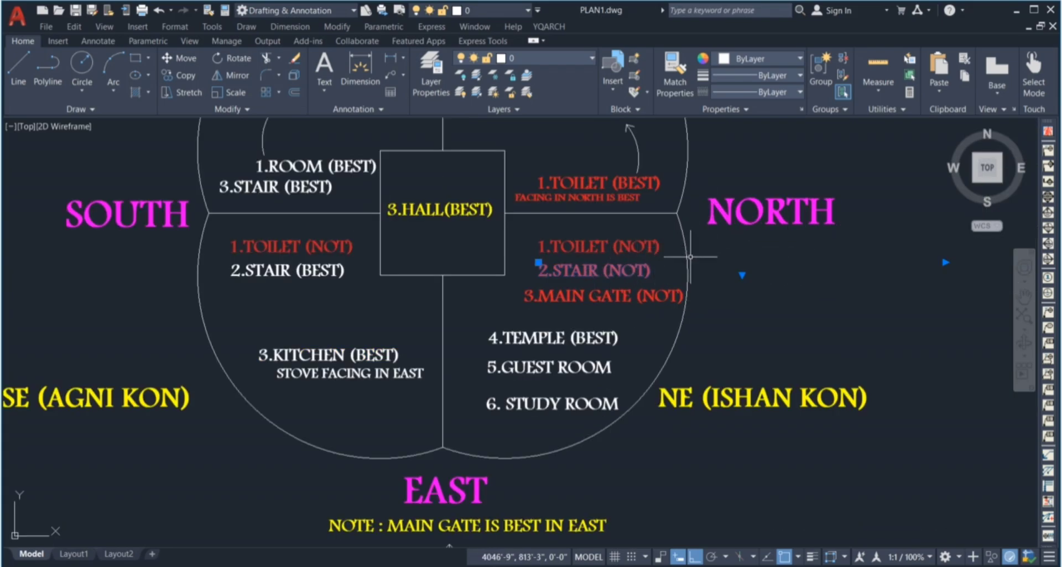
scroll(690, 257, down, 2)
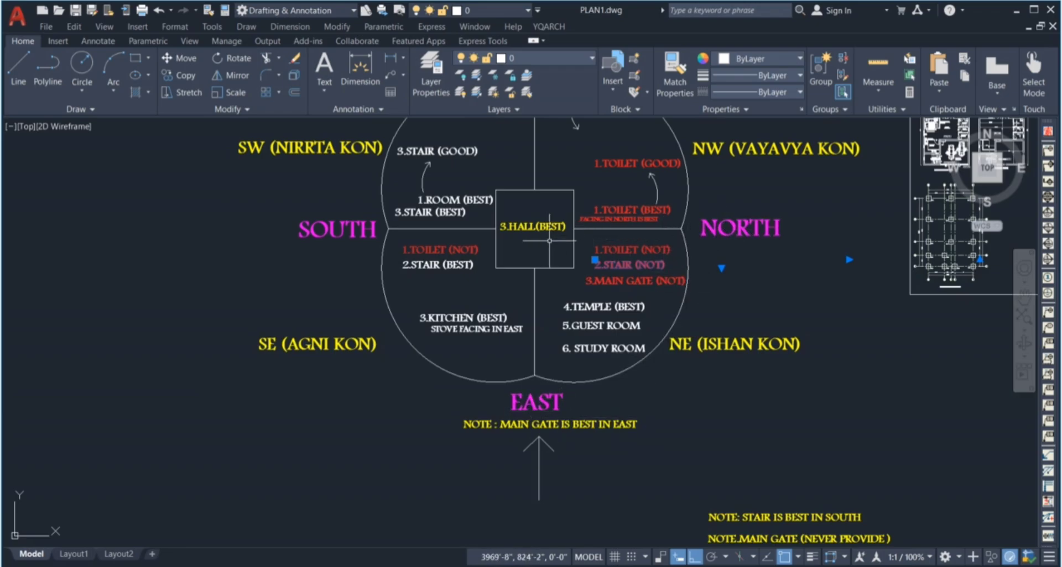
click(531, 215)
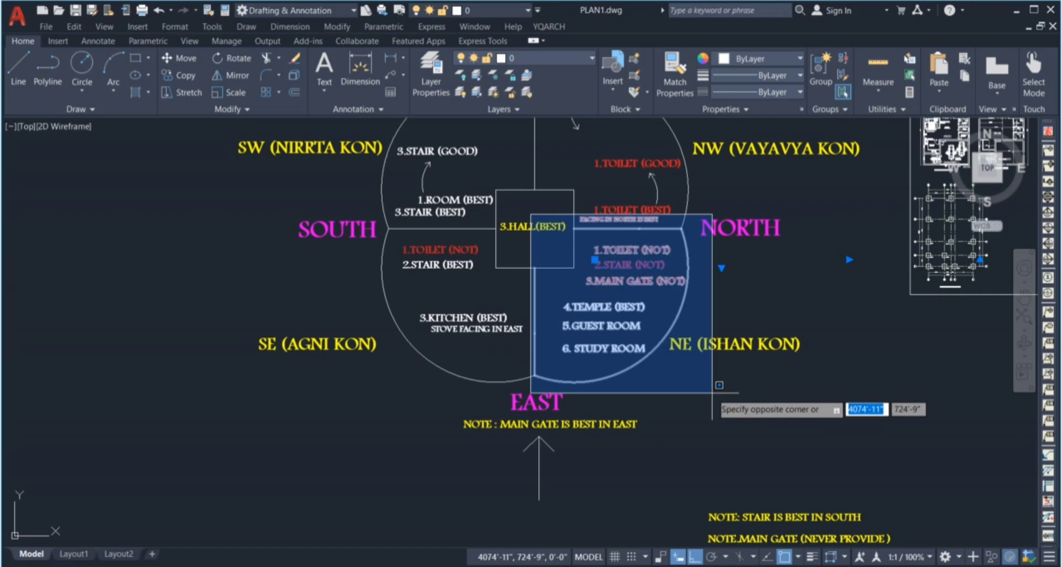
key(Escape)
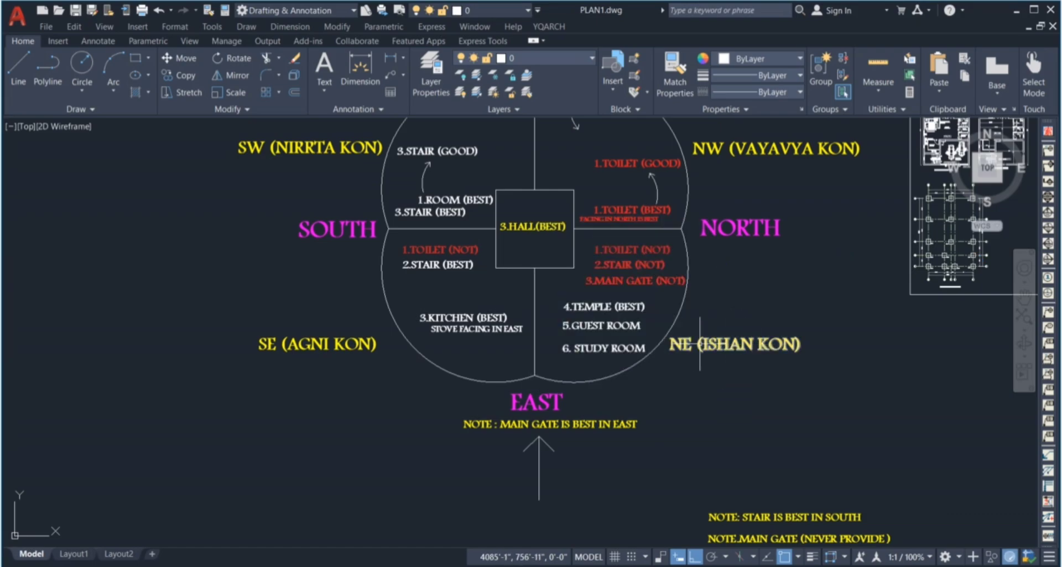
- Examine the direction chart's SE (AGNI KON) quadrant by highlighting EAST, SOUTH, the 2.STAIR (BEST) entry and the quadrant's arc
click(542, 402)
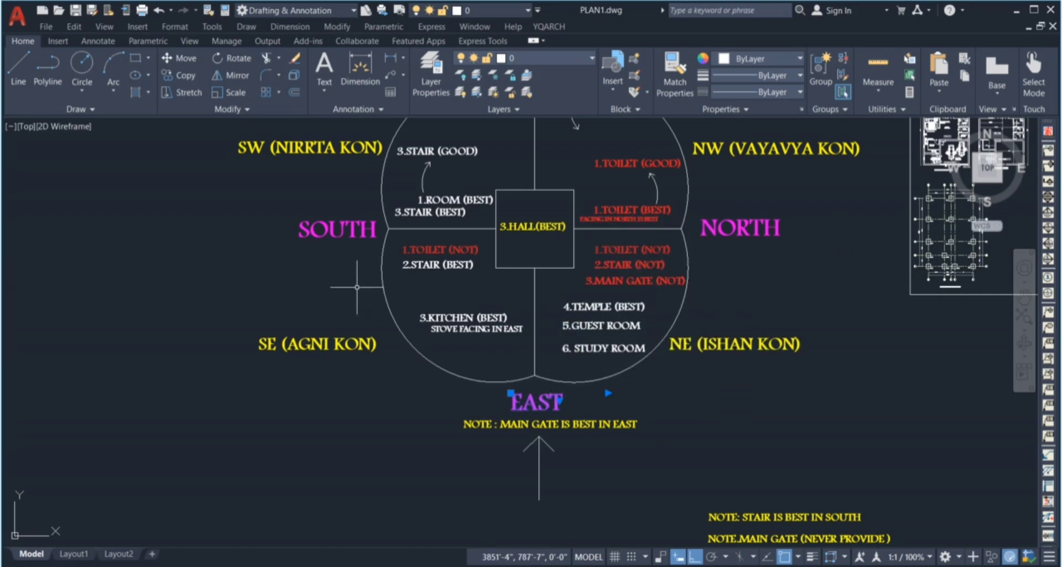
click(338, 228)
scroll(462, 276, up, 2)
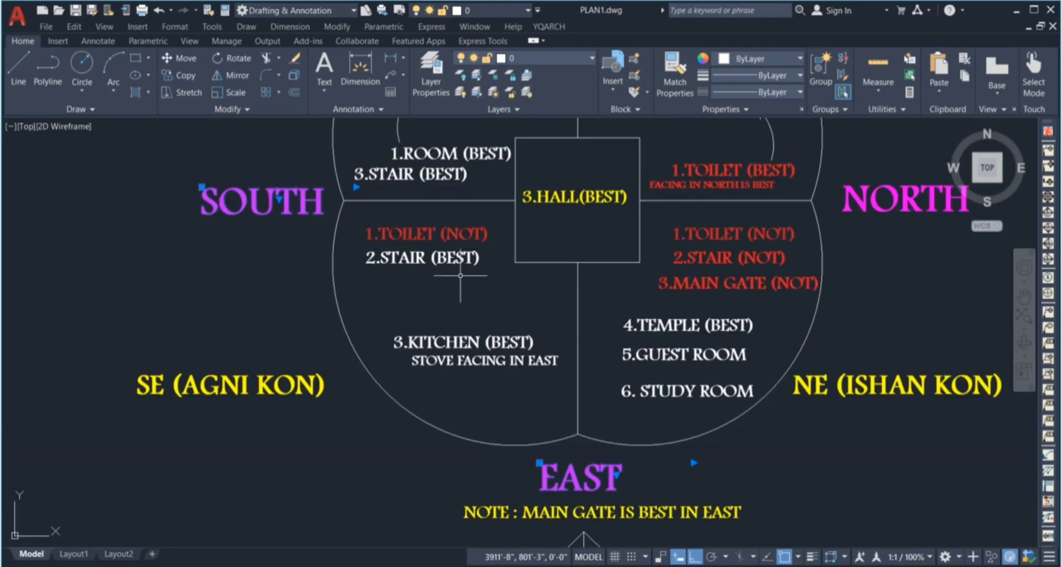
click(449, 260)
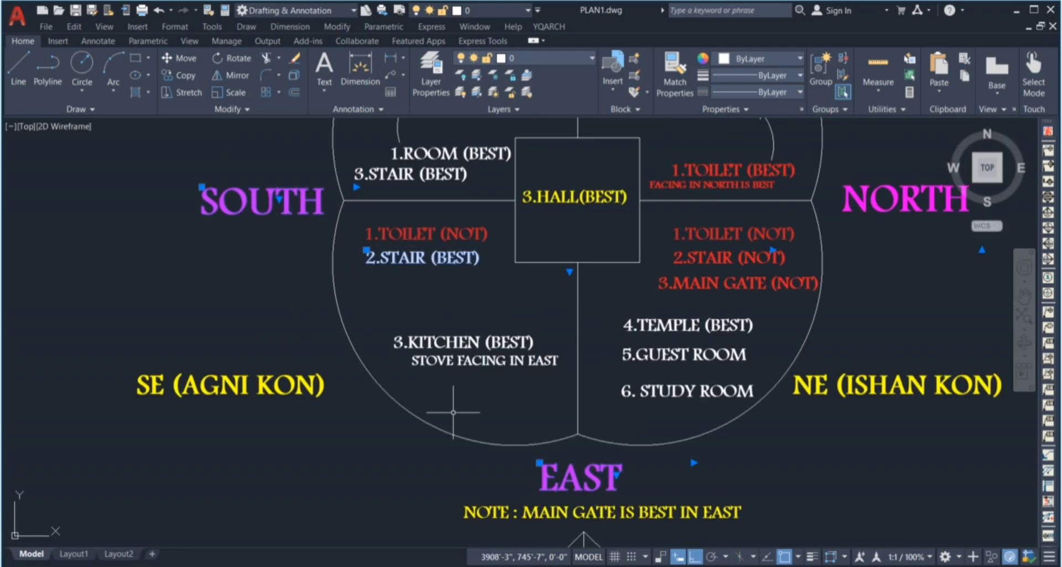
scroll(504, 437, down, 2)
click(473, 367)
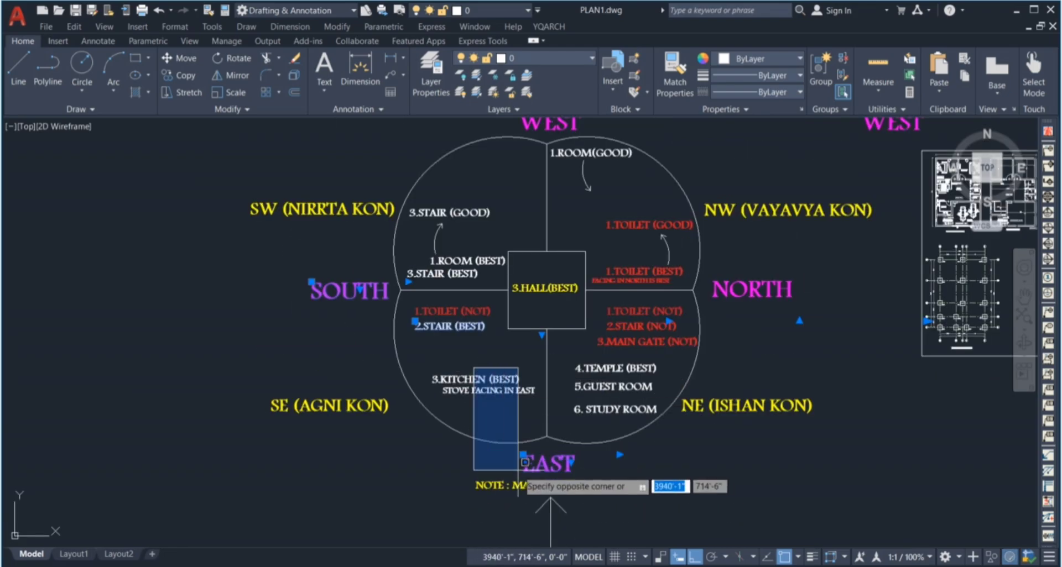
click(547, 501)
click(450, 346)
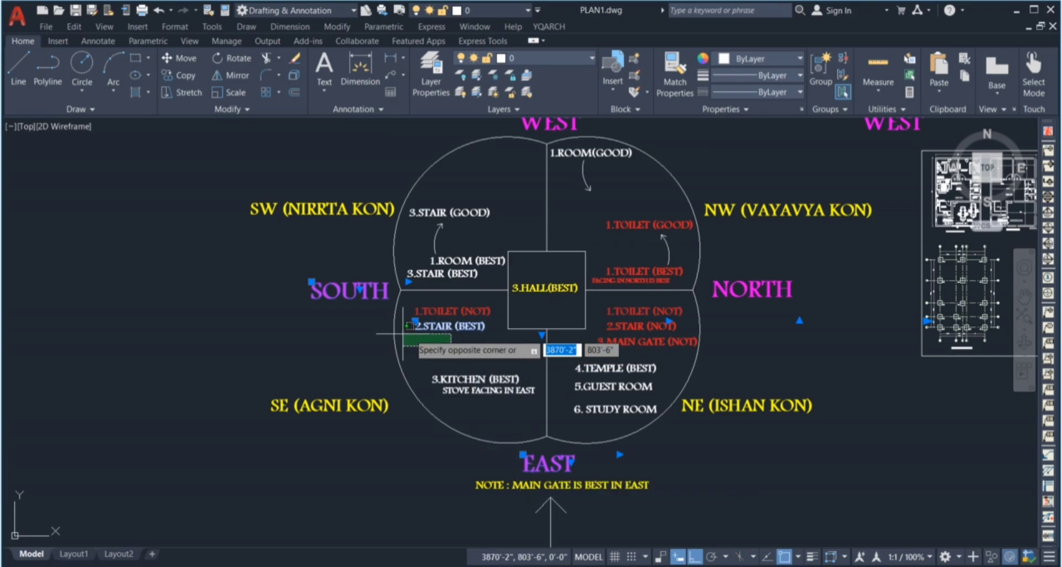
click(361, 334)
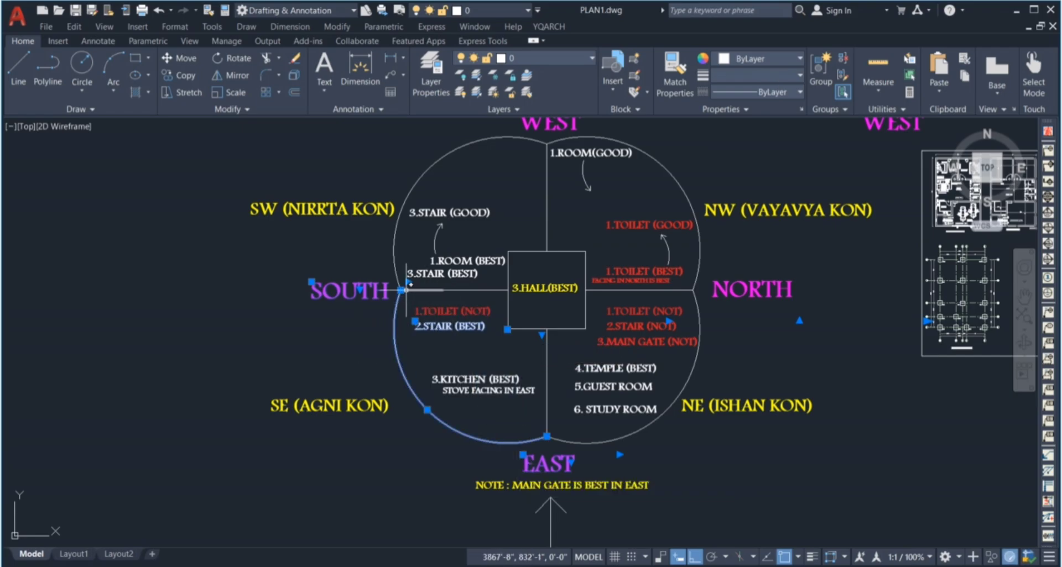
click(377, 302)
click(376, 364)
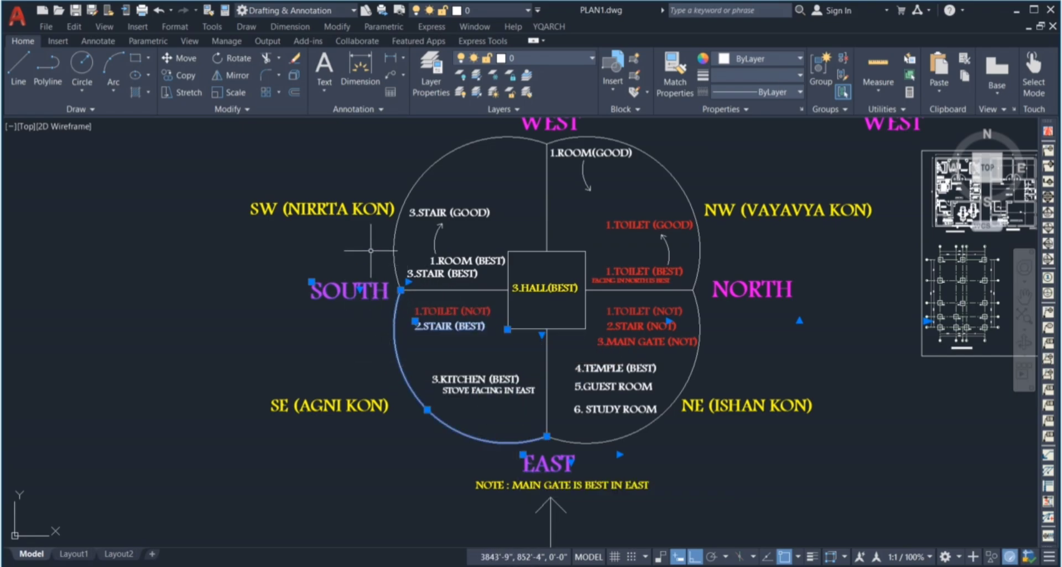
- Examine the stair placement in the direction chart's SW (NIRRTA KON) quadrant by highlighting the 3.STAIR (BEST) entry
scroll(377, 228, up, 2)
click(386, 266)
click(377, 233)
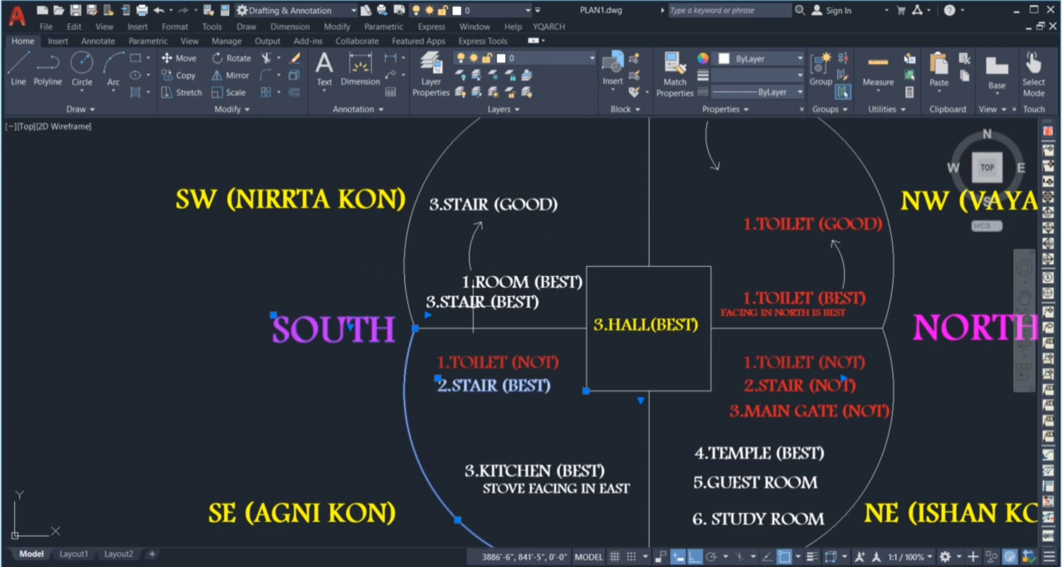
click(443, 303)
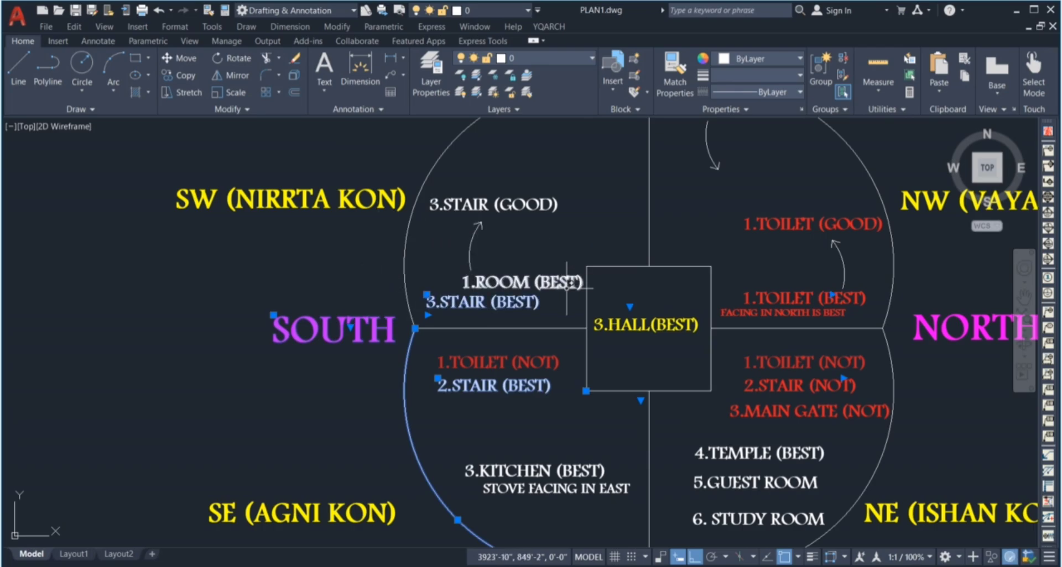
- Examine the direction chart's SW (NIRRTA KON) quadrant, highlighting the 3.STAIR (GOOD) entry, and clear the selection
scroll(440, 349, down, 2)
scroll(423, 266, up, 2)
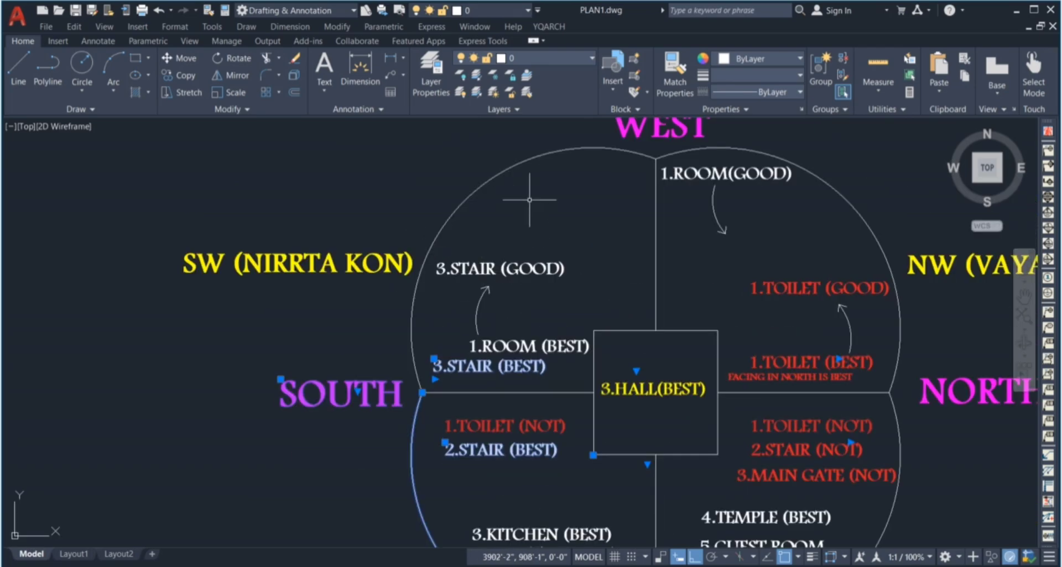
scroll(576, 248, down, 2)
scroll(525, 251, up, 2)
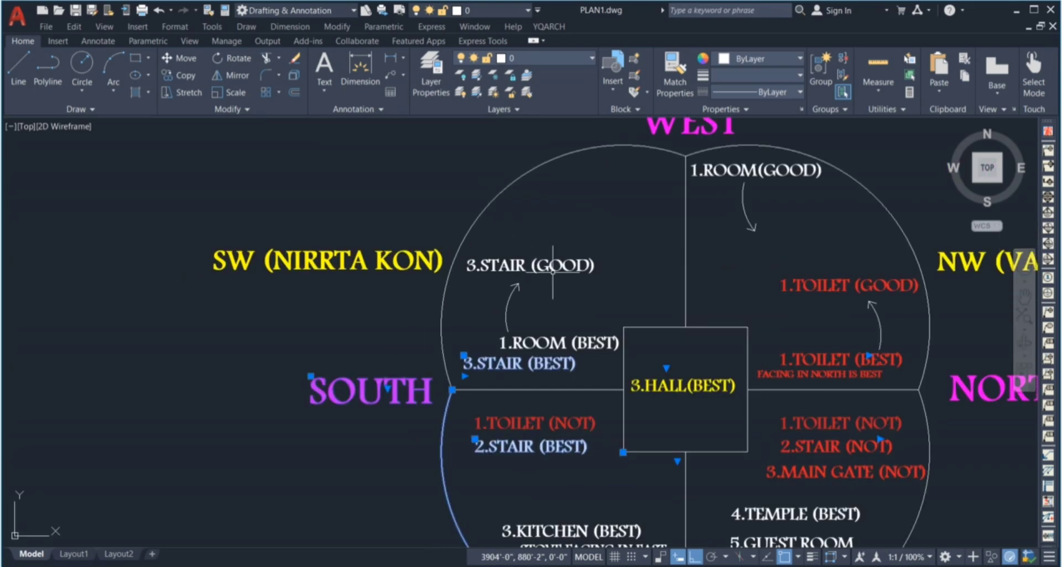
click(535, 251)
click(531, 313)
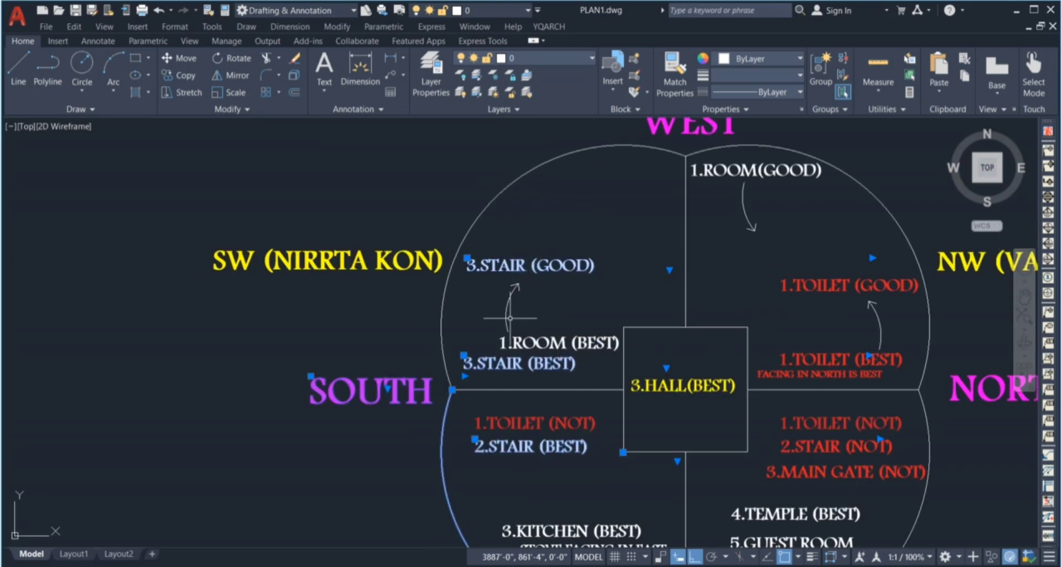
scroll(485, 302, down, 2)
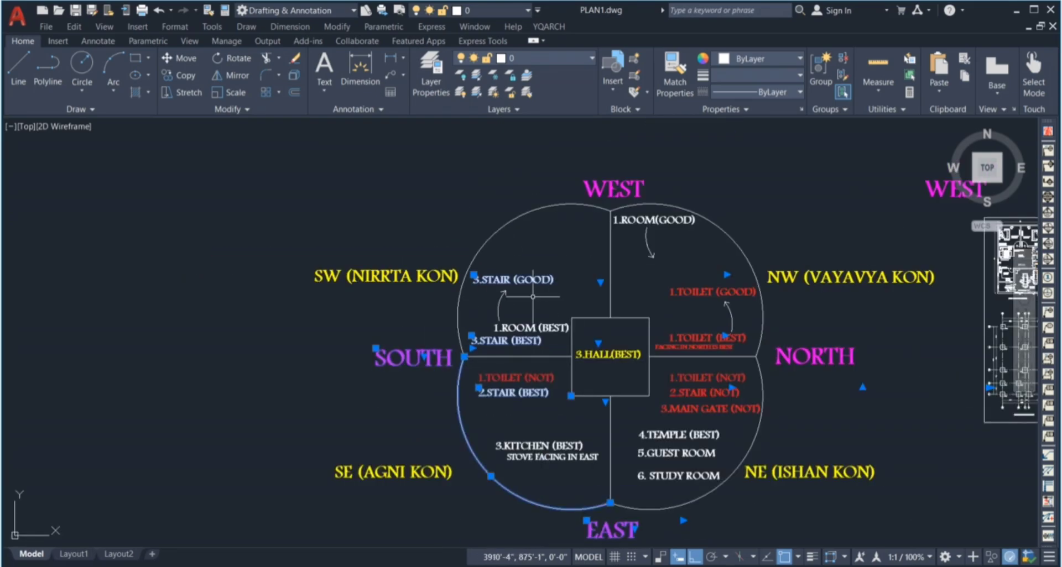
key(Escape)
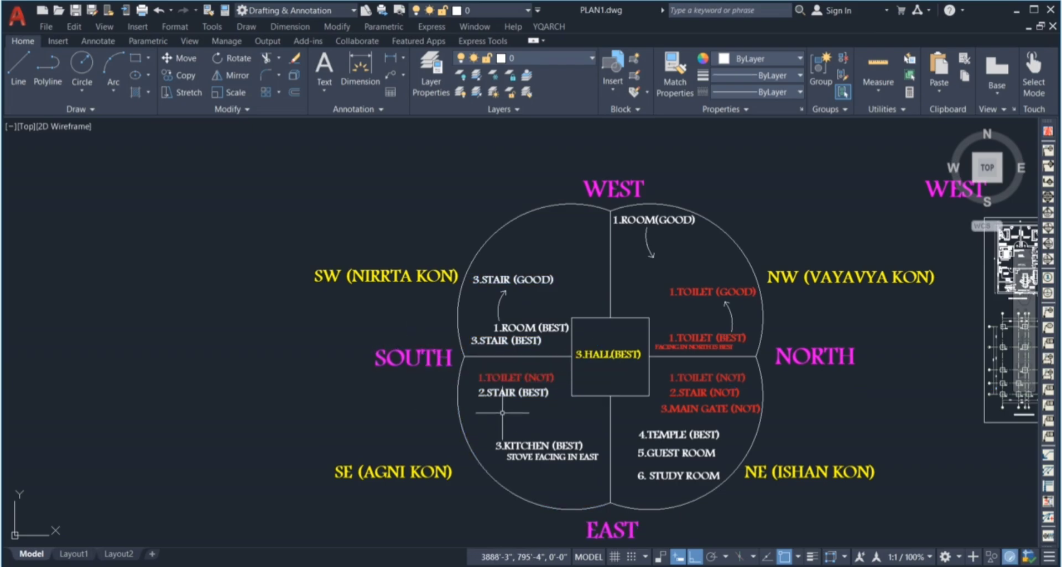
- Return to the redrawn plan and highlight its E and S direction labels
key(ctrl+z)
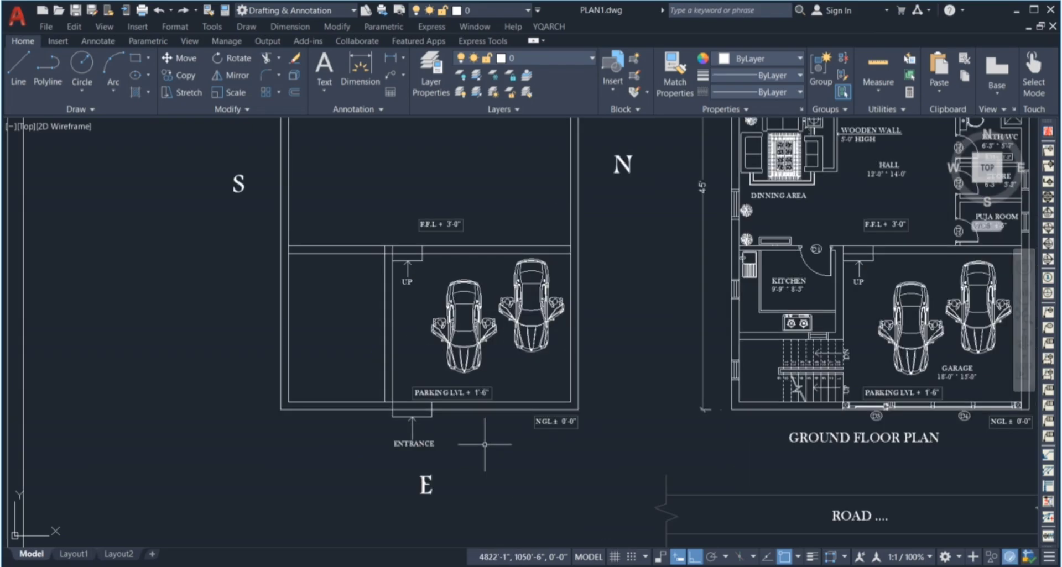
click(426, 485)
scroll(423, 475, down, 3)
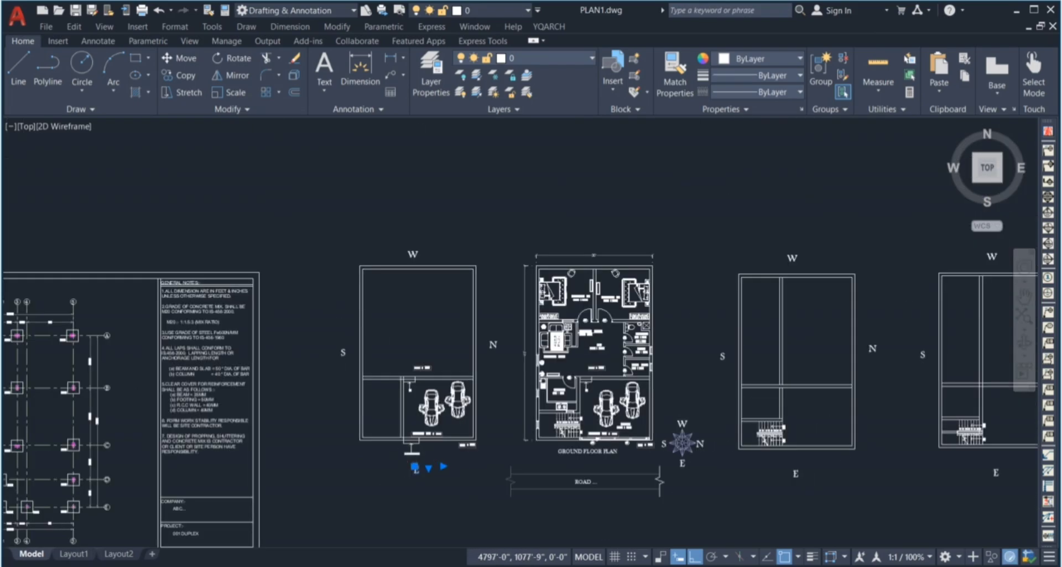
scroll(346, 354, up, 4)
click(343, 355)
scroll(418, 326, down, 2)
scroll(417, 326, up, 2)
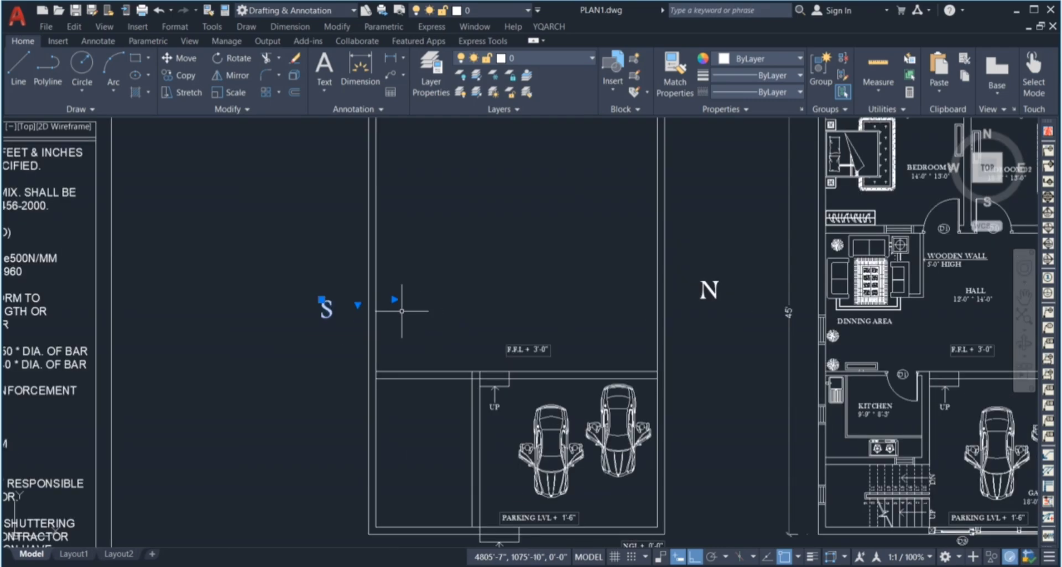
- Examine the empty bay beside the garage at the redrawn plan's southeast corner, marking it out with selection windows
click(383, 311)
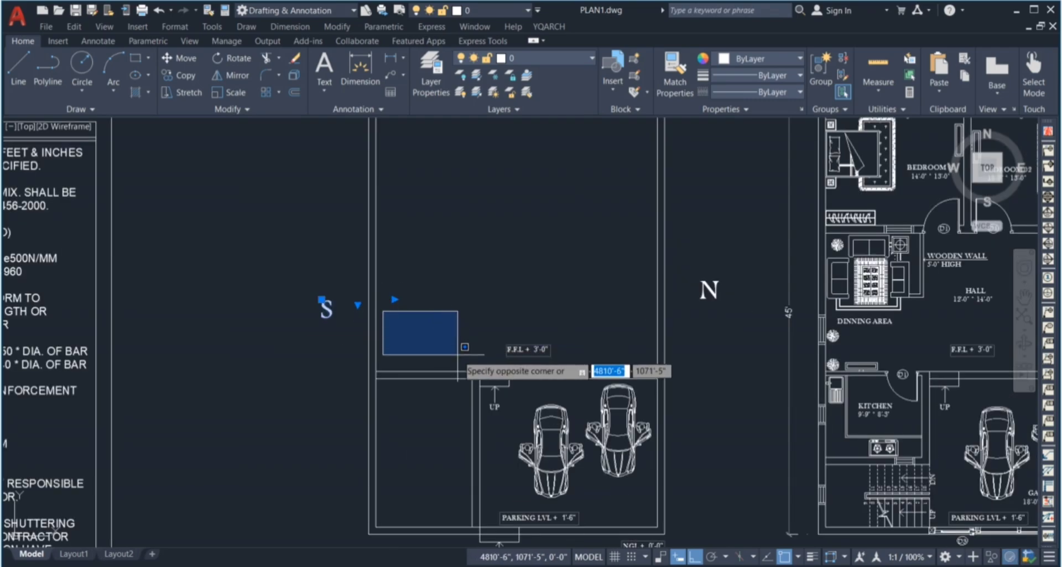
click(457, 355)
scroll(466, 397, down, 2)
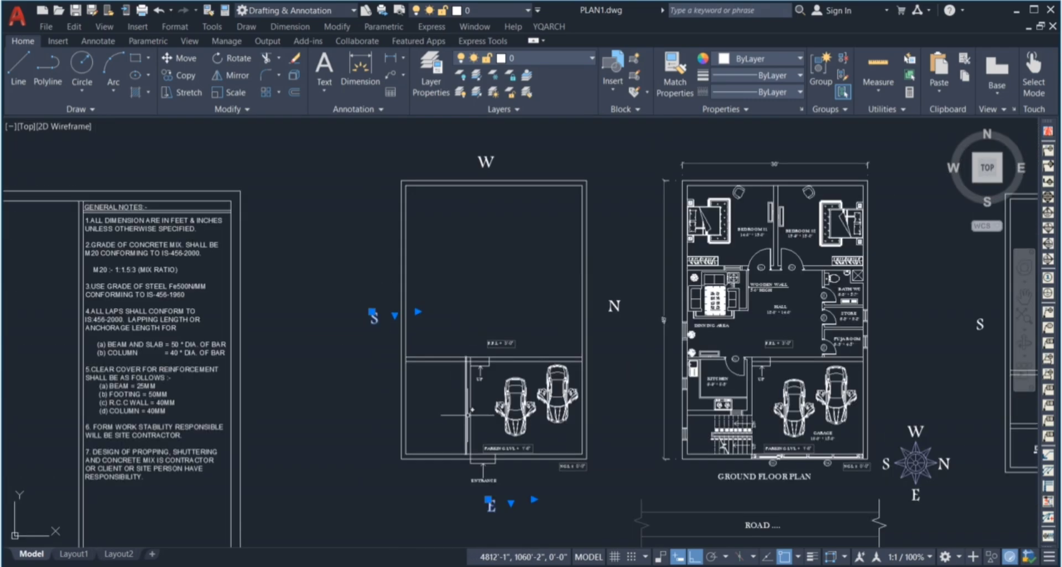
scroll(451, 408, up, 2)
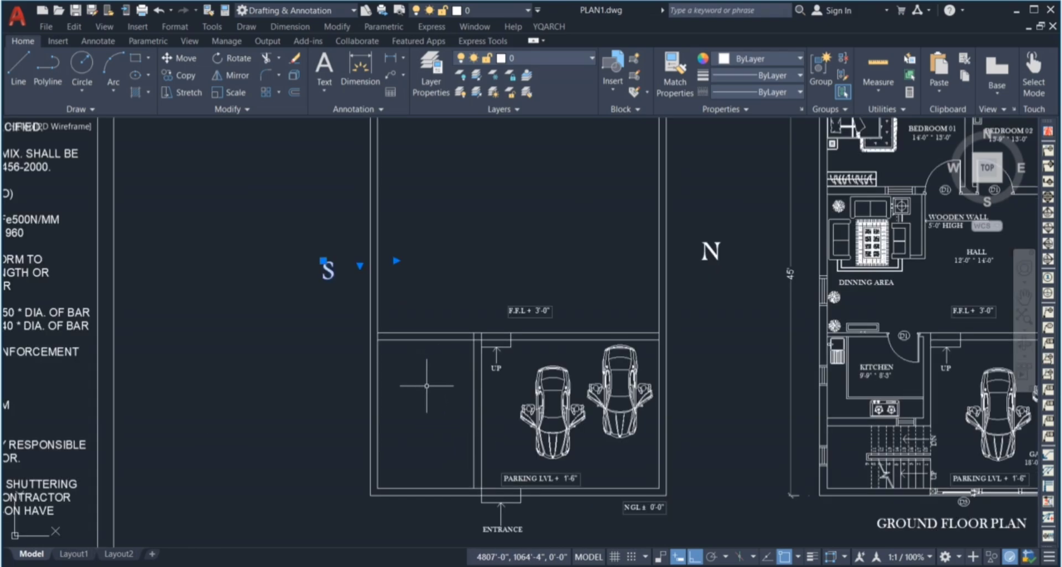
scroll(427, 386, down, 2)
click(364, 379)
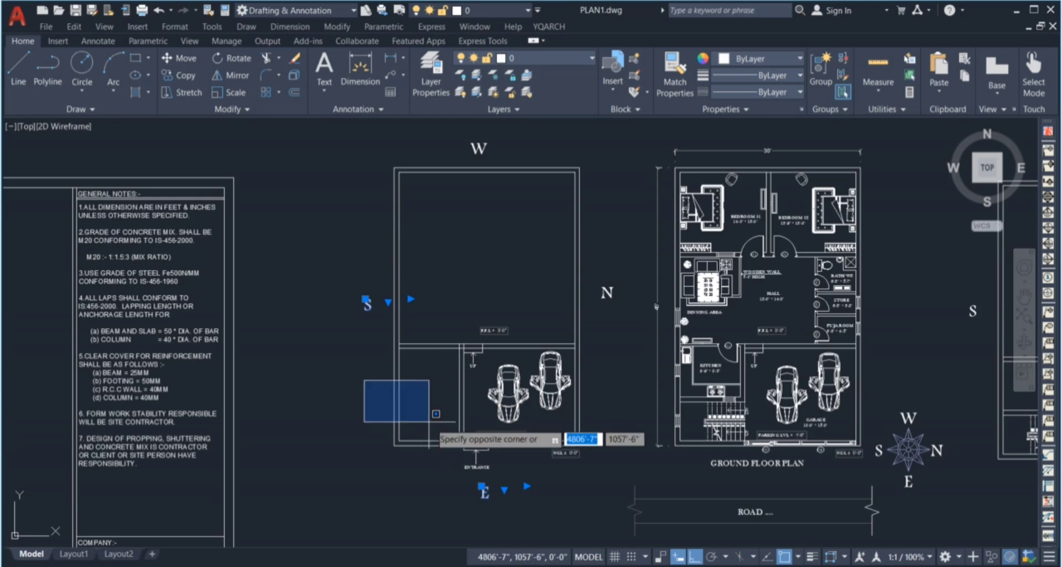
click(439, 436)
click(351, 366)
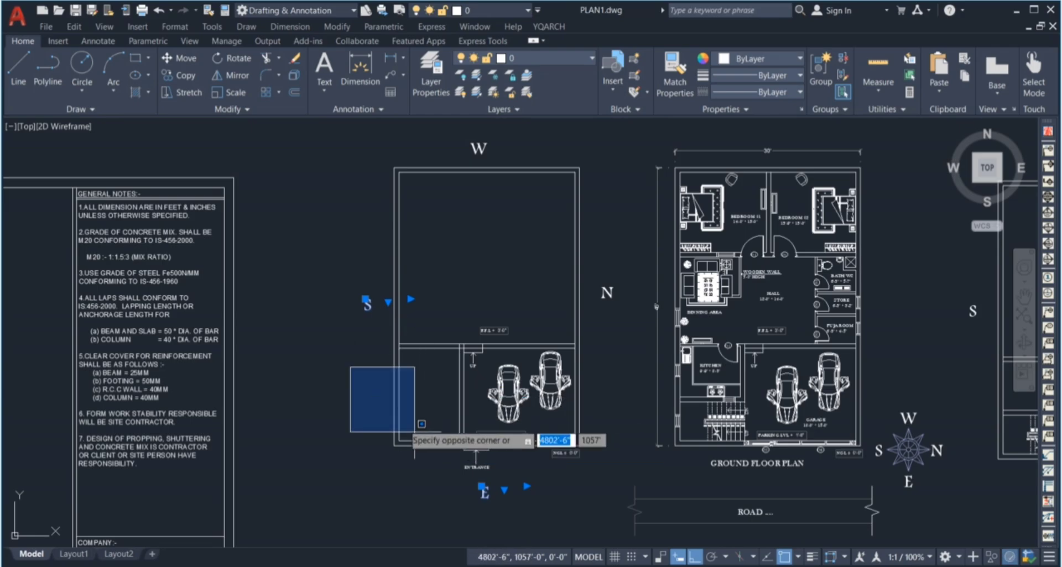
click(426, 439)
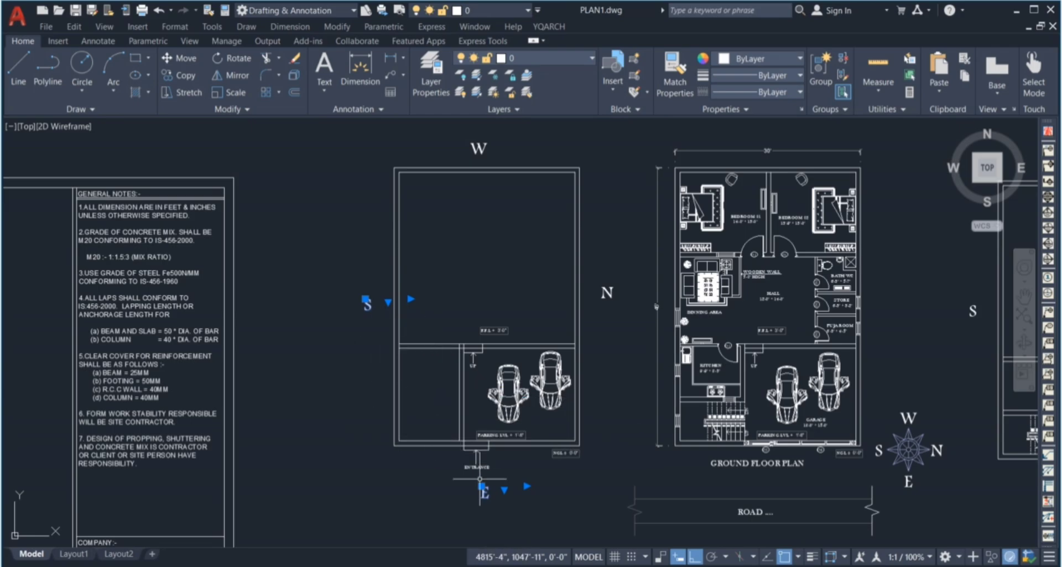
click(450, 398)
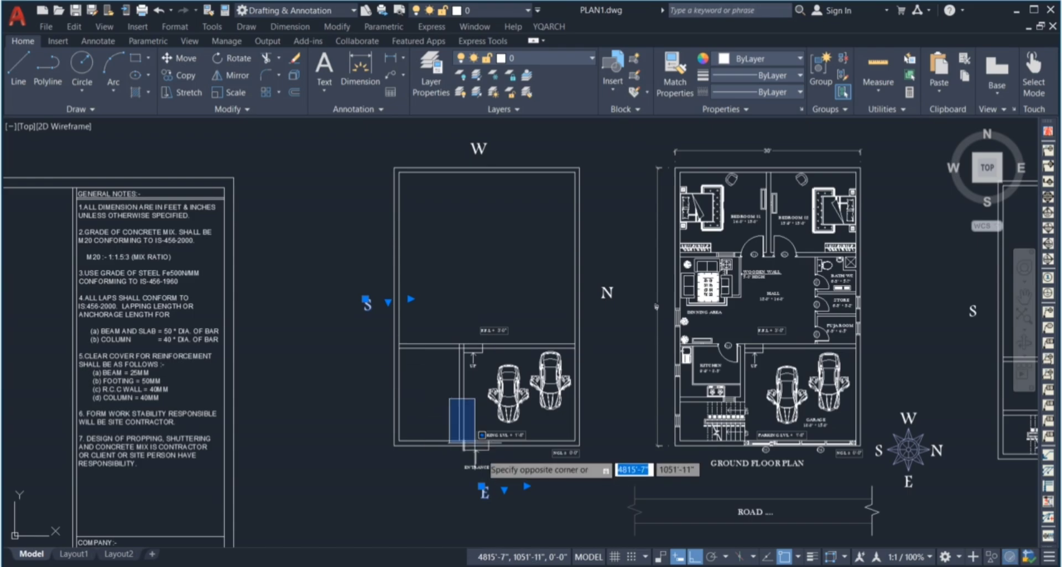
click(442, 420)
click(379, 371)
click(444, 440)
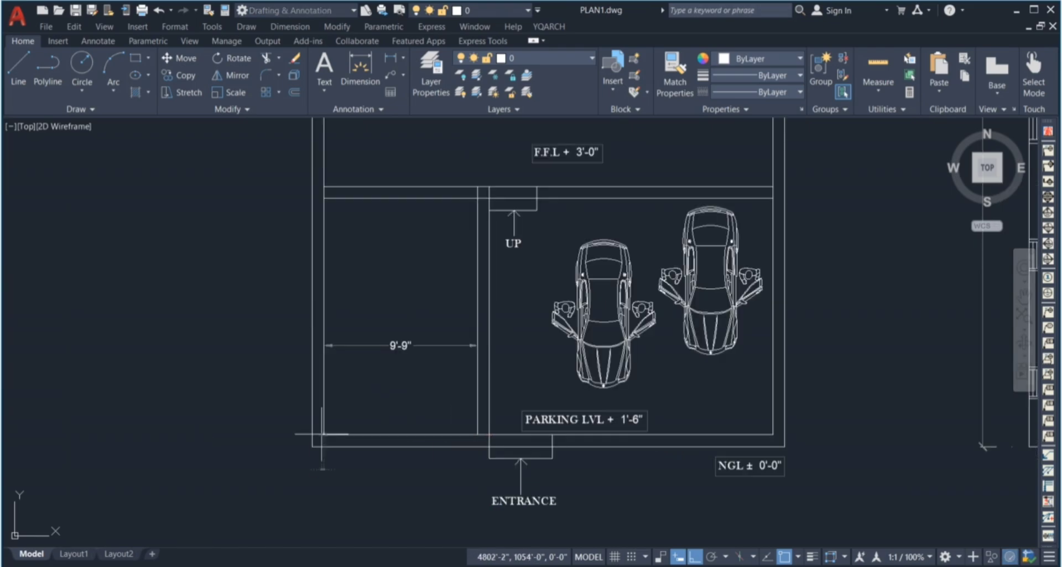
- Draw a horizontal line across the empty bay, starting 3', 4" and 3' up in succession from the inner front corner
click(324, 435)
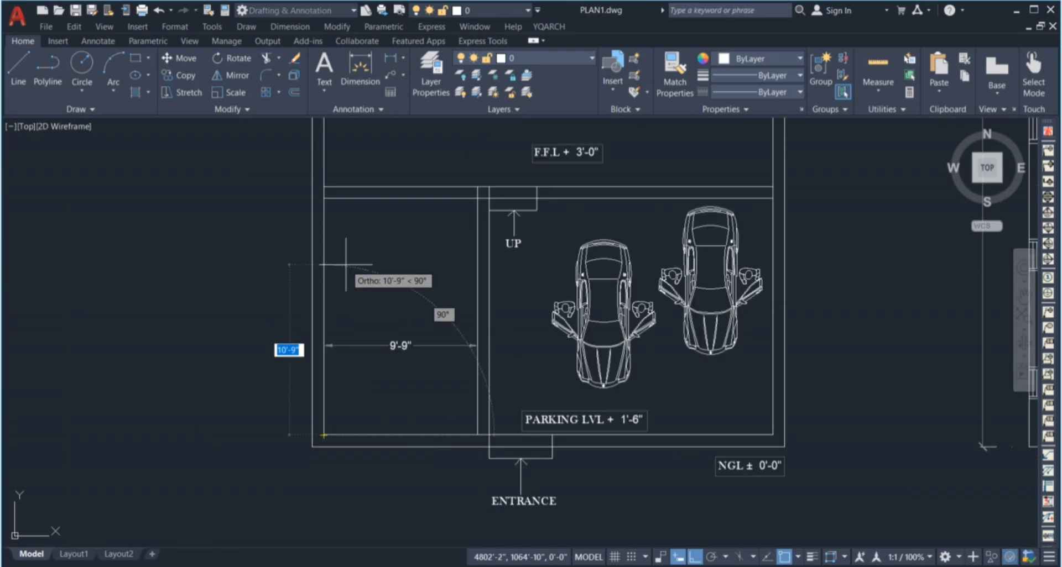
text(3)
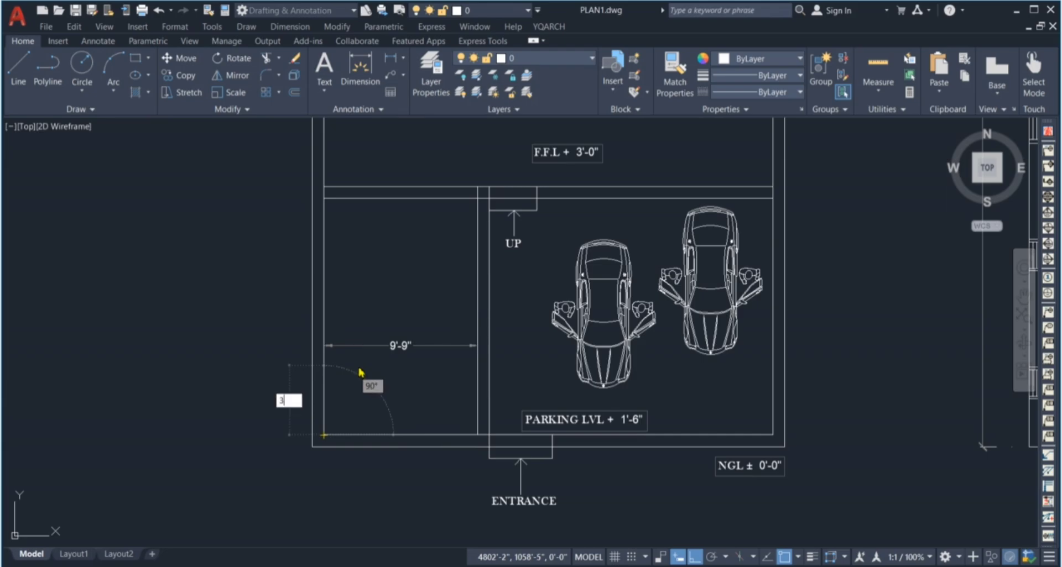
key(Return)
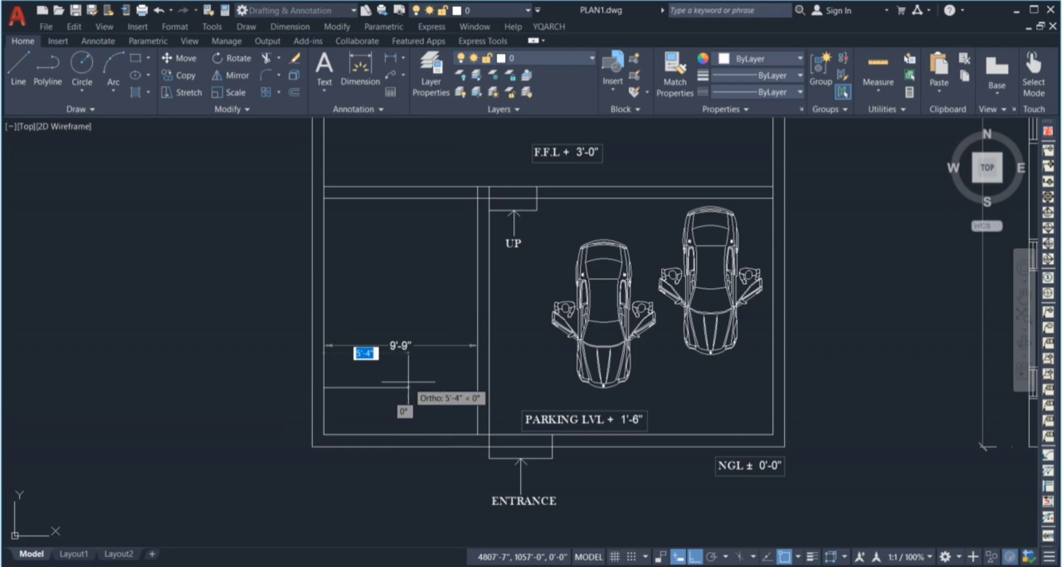
text(4)
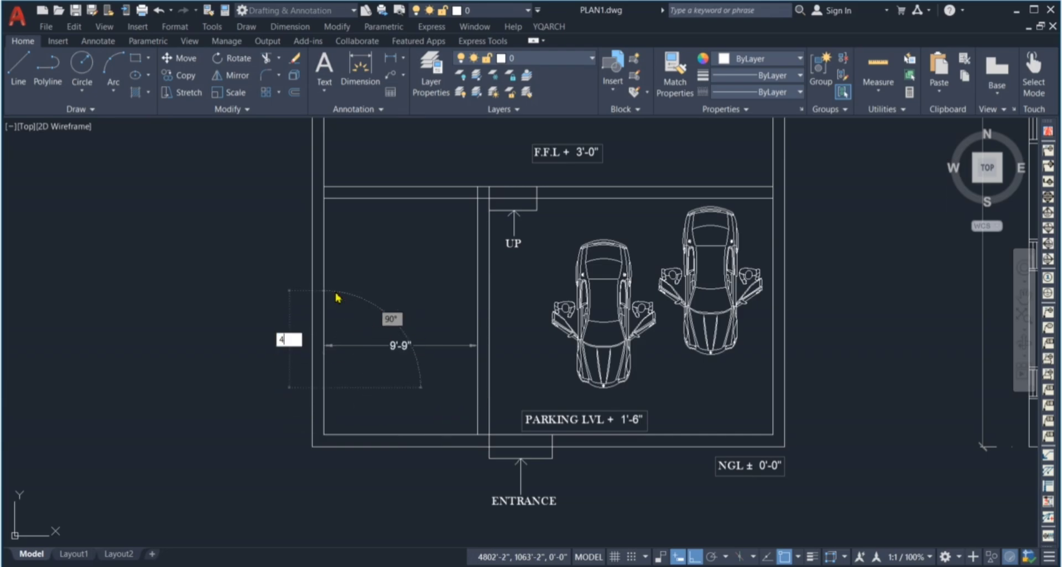
key(Return)
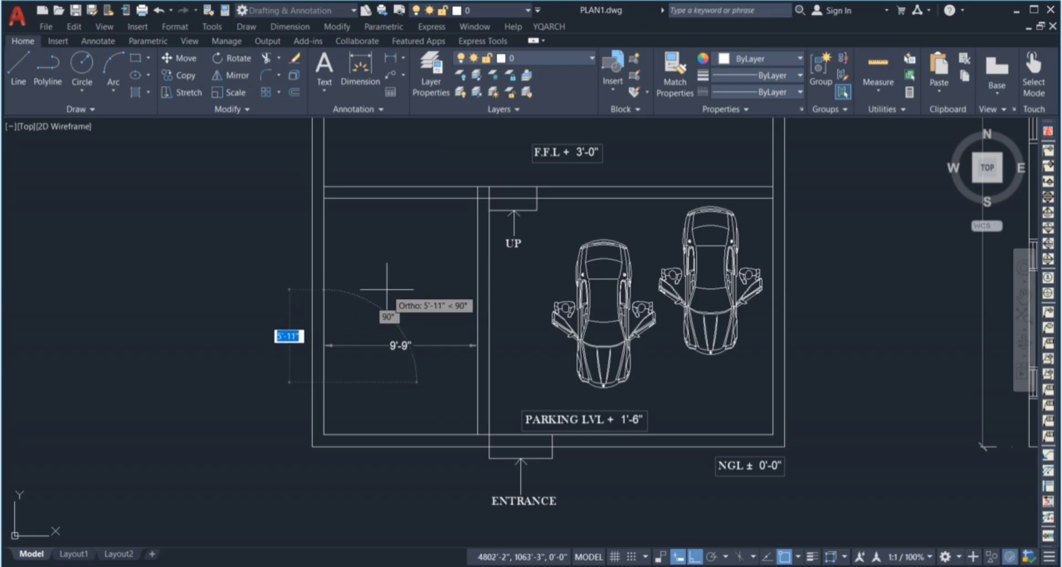
text(3')
key(Return)
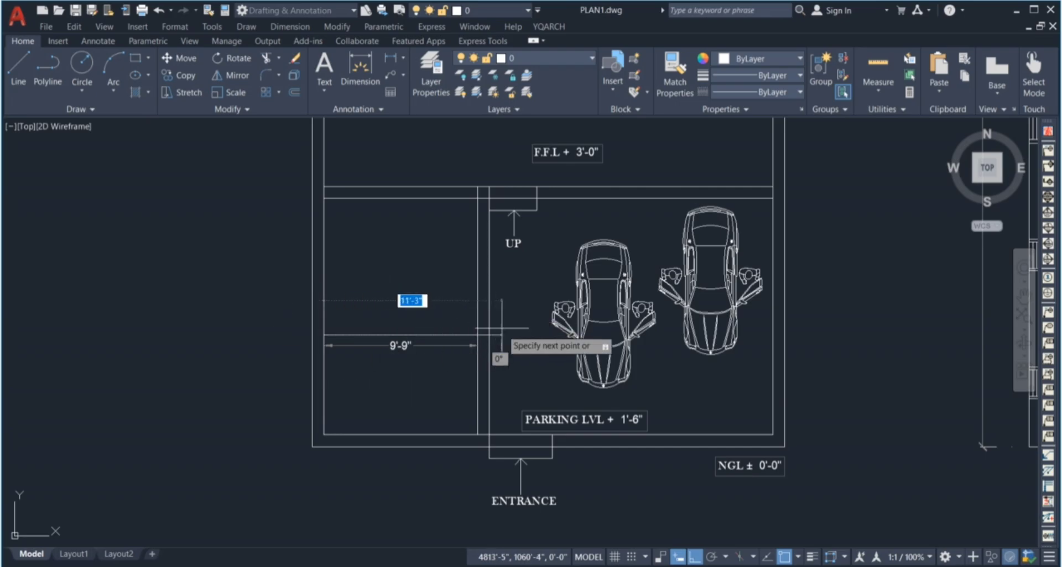
key(Escape)
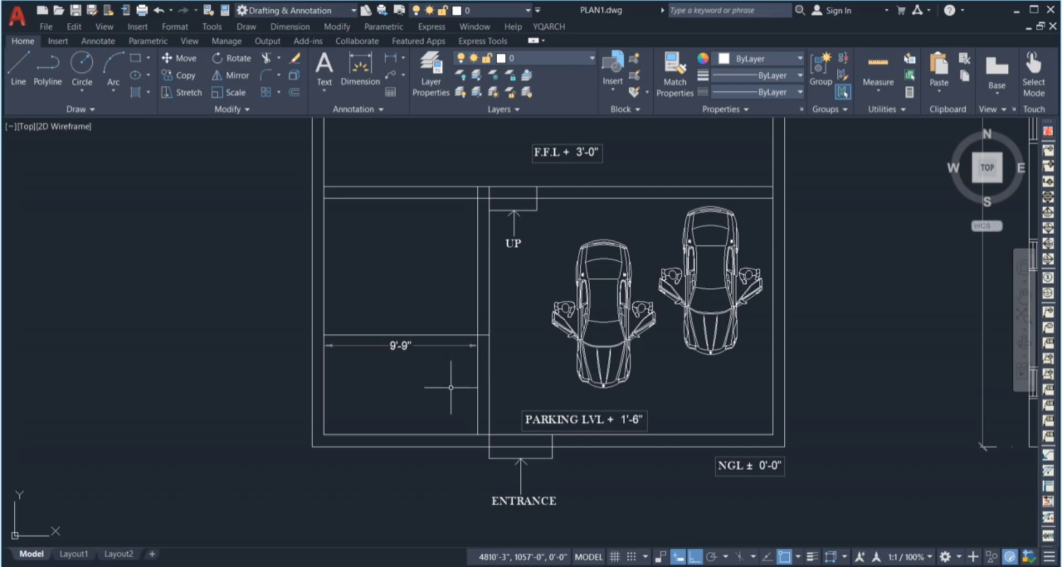
- Offset the inner front wall line into the bay and the new horizontal line towards it, each by 3'
key(Return)
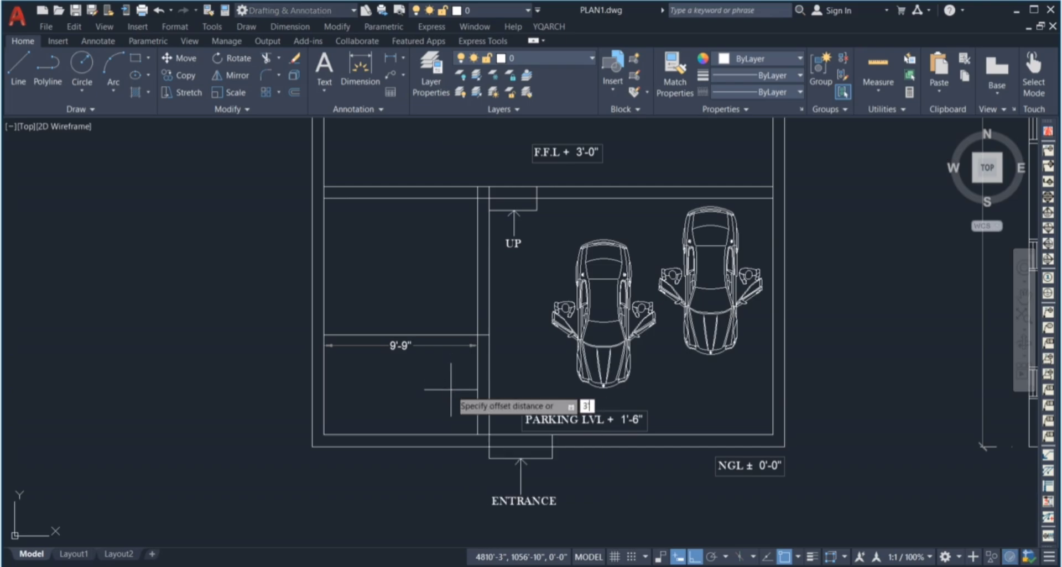
text(3)
key(Return)
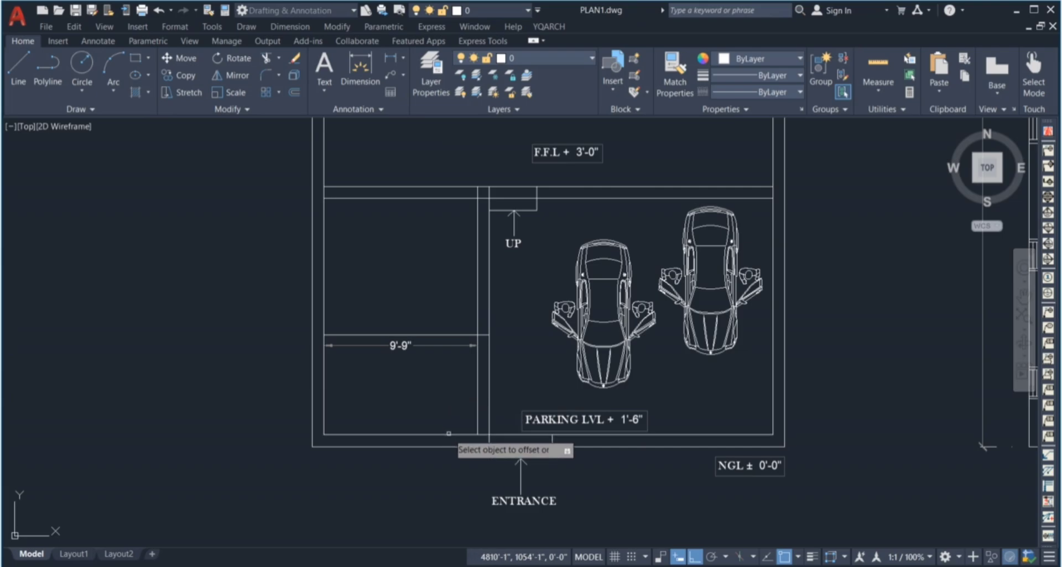
click(453, 335)
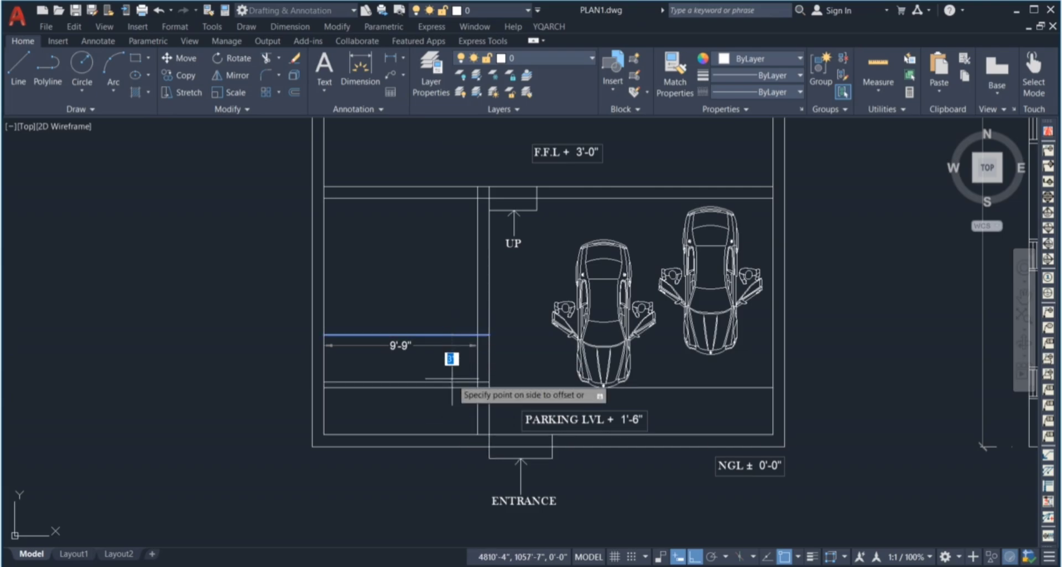
click(452, 359)
scroll(446, 389, up, 2)
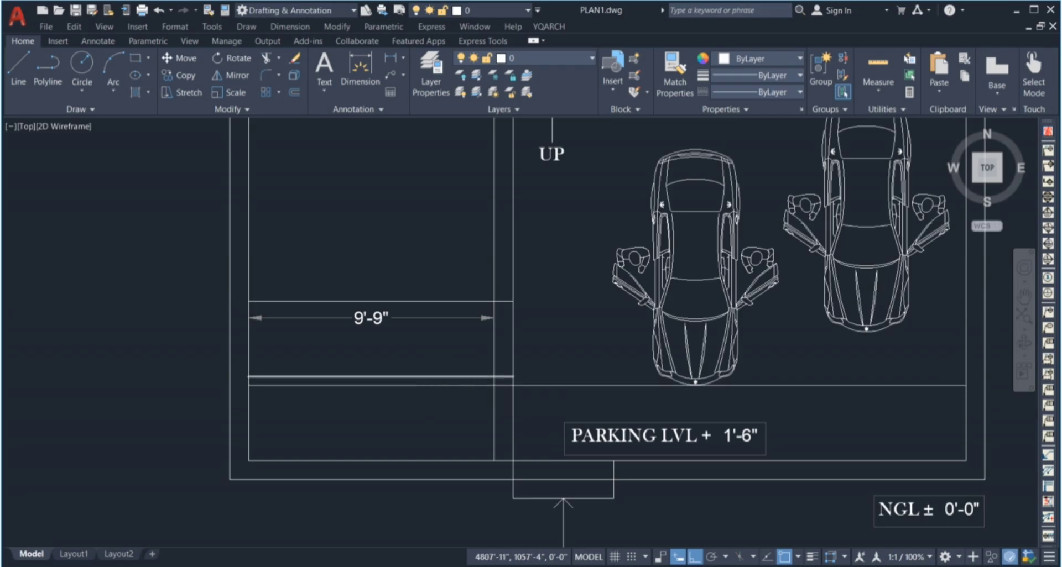
- Examine the gap between the two flights of the reference plan's staircase
scroll(387, 376, down, 5)
scroll(606, 401, up, 7)
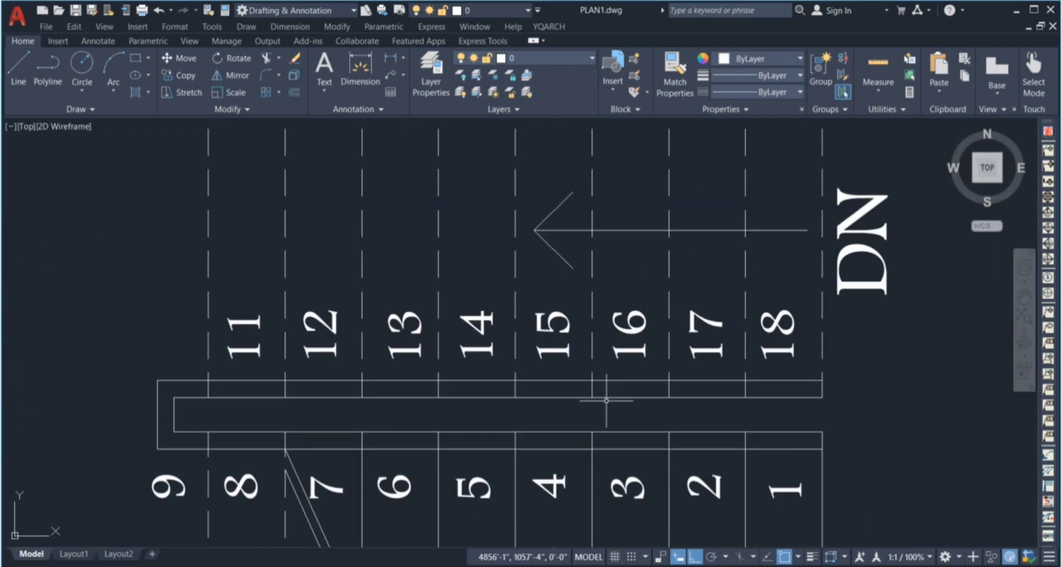
click(506, 413)
click(629, 418)
scroll(750, 365, down, 6)
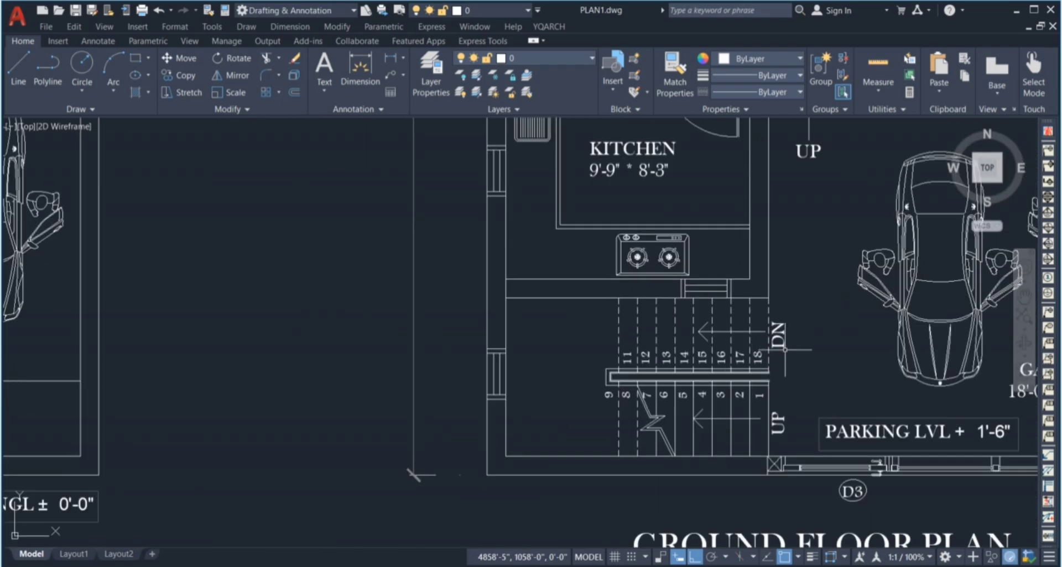
scroll(784, 349, down, 5)
scroll(545, 312, up, 6)
- Trim the lower flight-gap line where it runs past the stair bay's partition wall into the garage
click(536, 319)
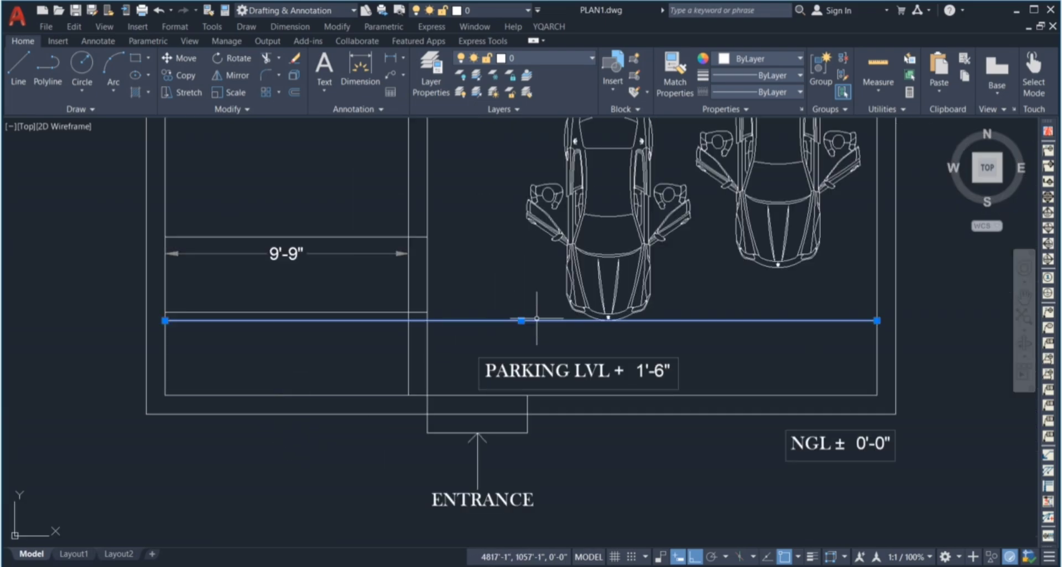
key(Escape)
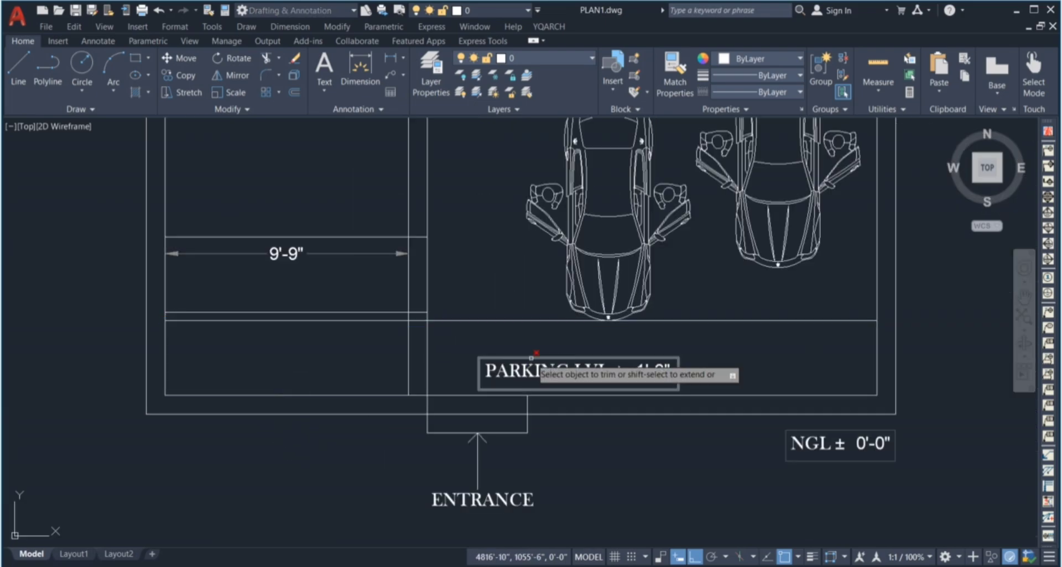
click(469, 279)
click(471, 325)
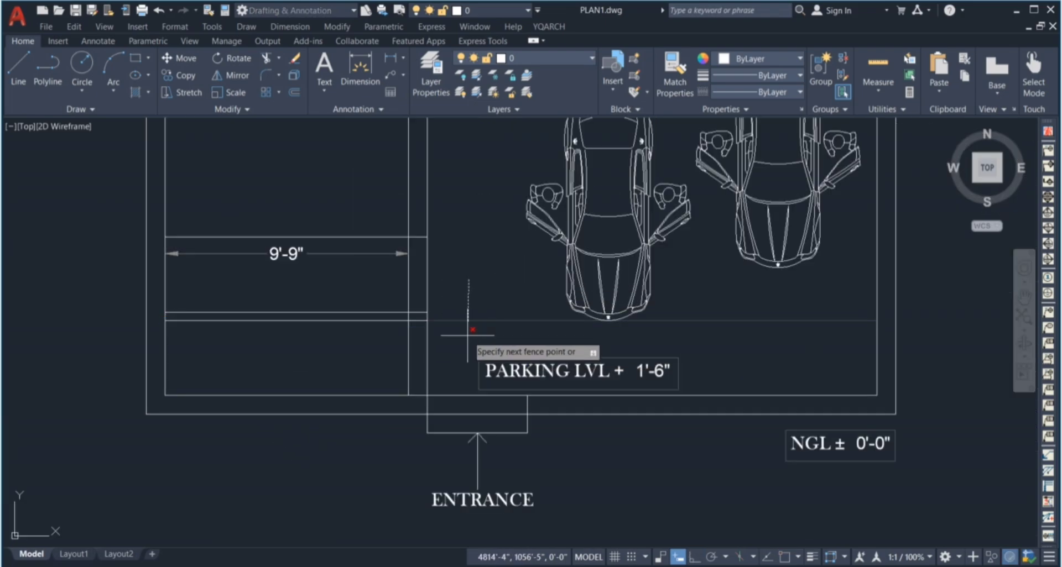
key(Return)
key(Escape)
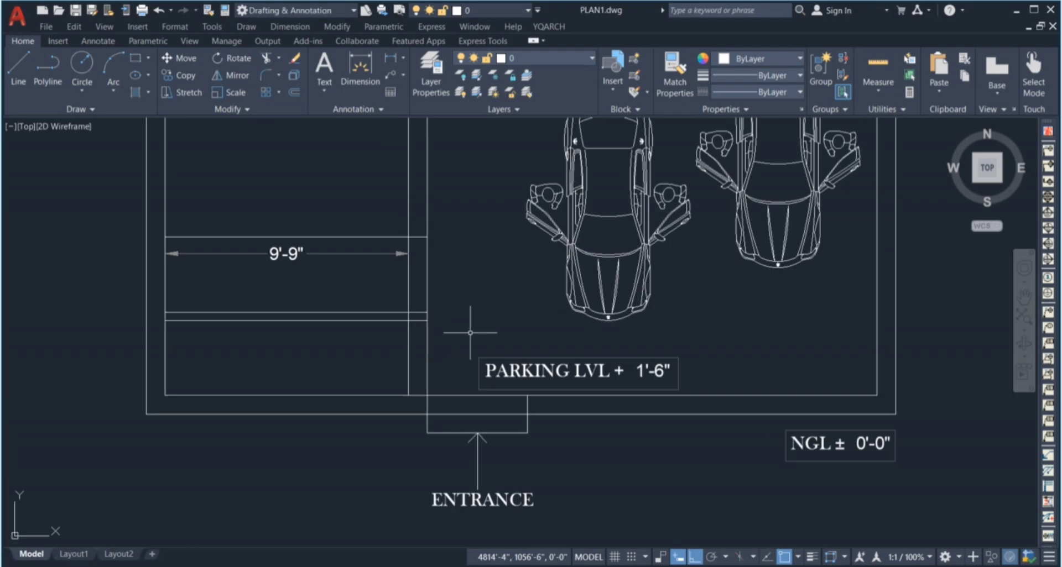
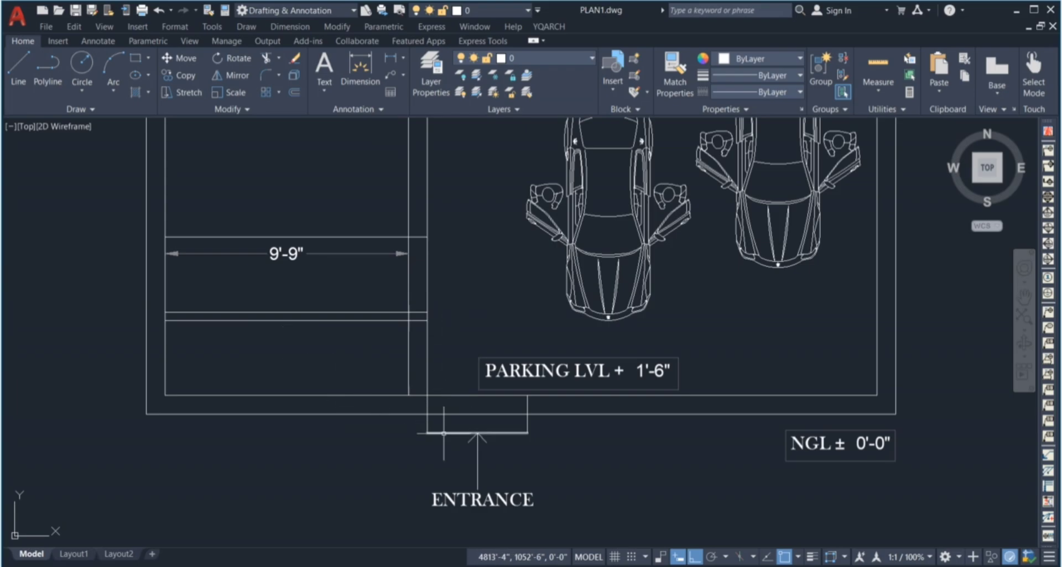
- Switch to Calculator, multiply 11 by 12 and divide the result by 7
click(515, 565)
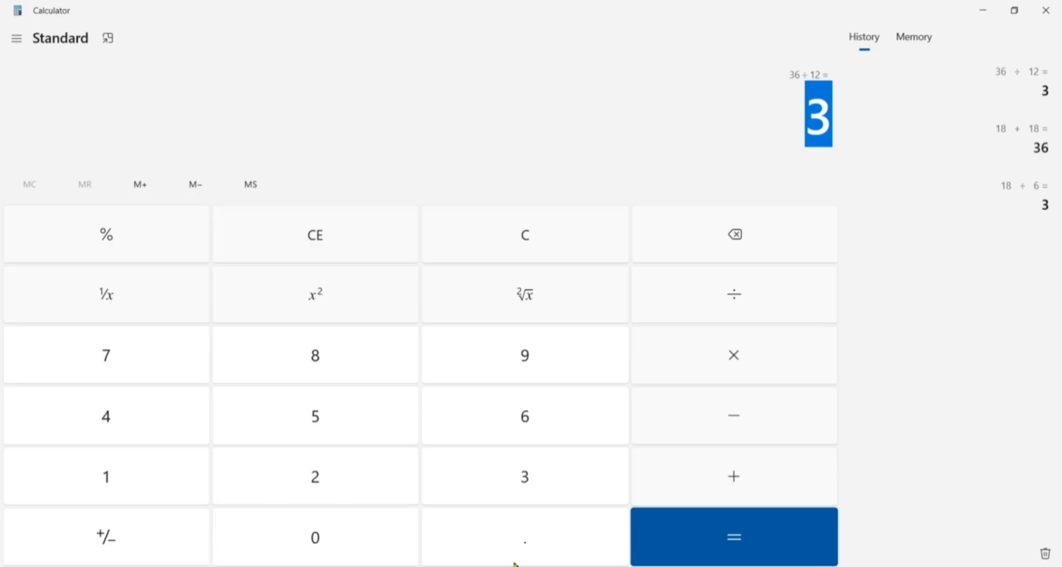
click(532, 255)
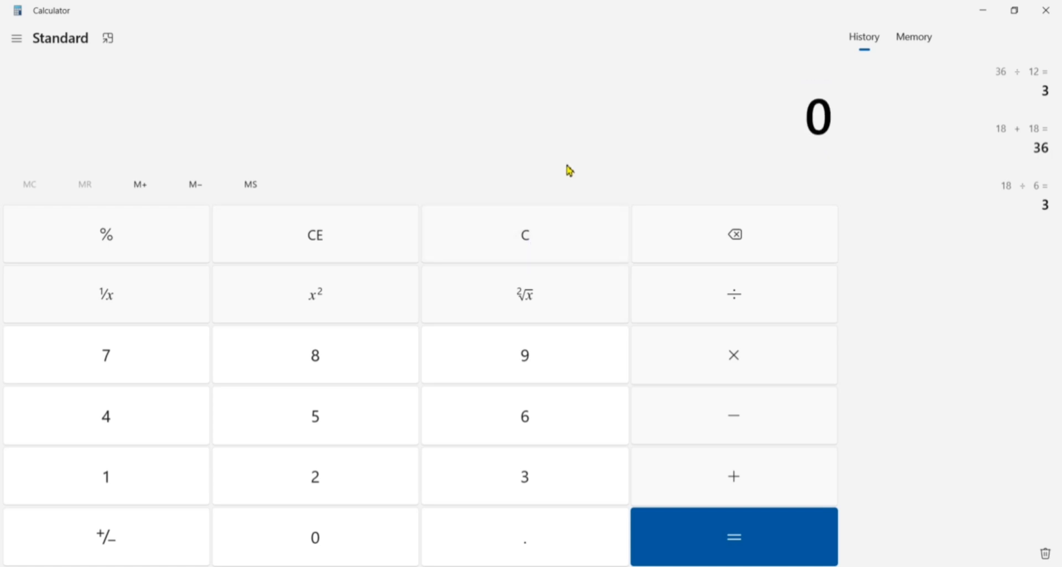
text(11)
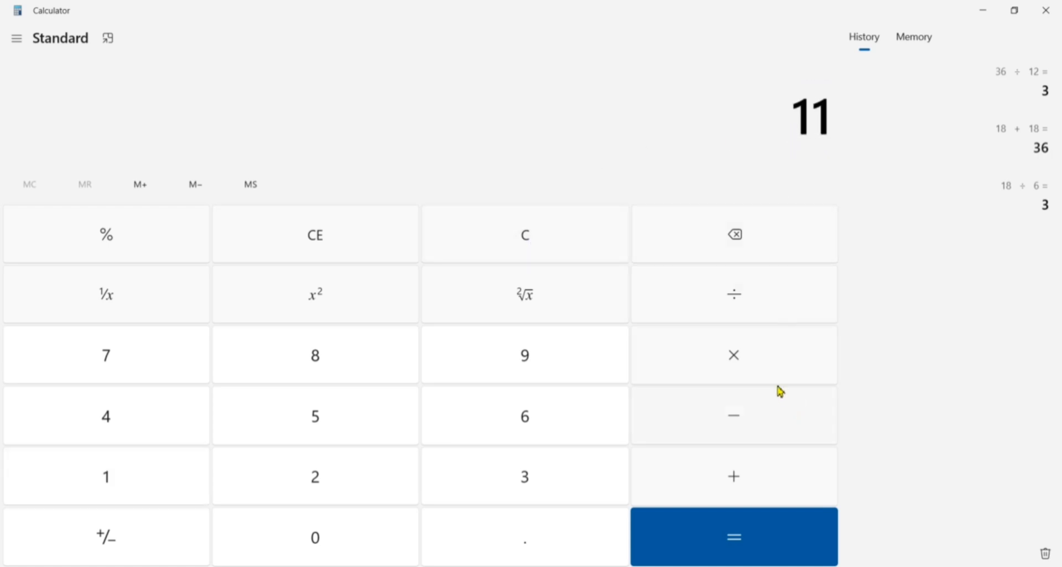
text(12)
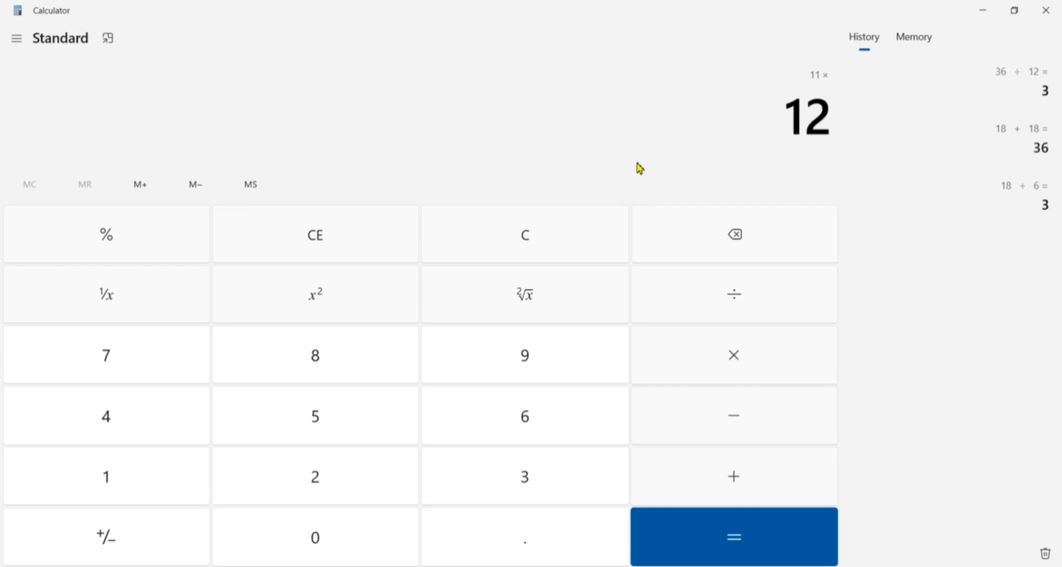
click(724, 541)
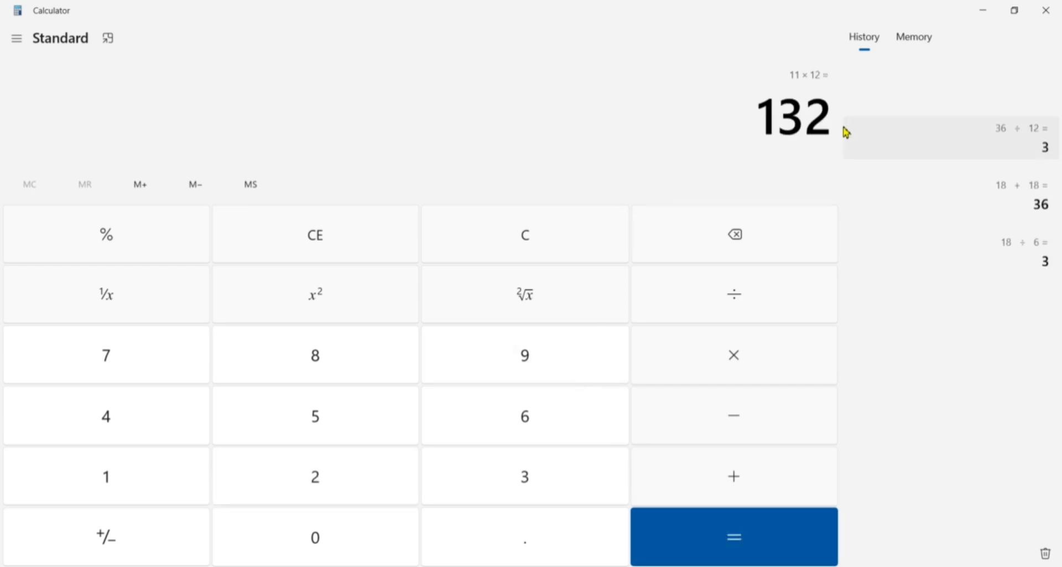
drag(834, 129, 752, 157)
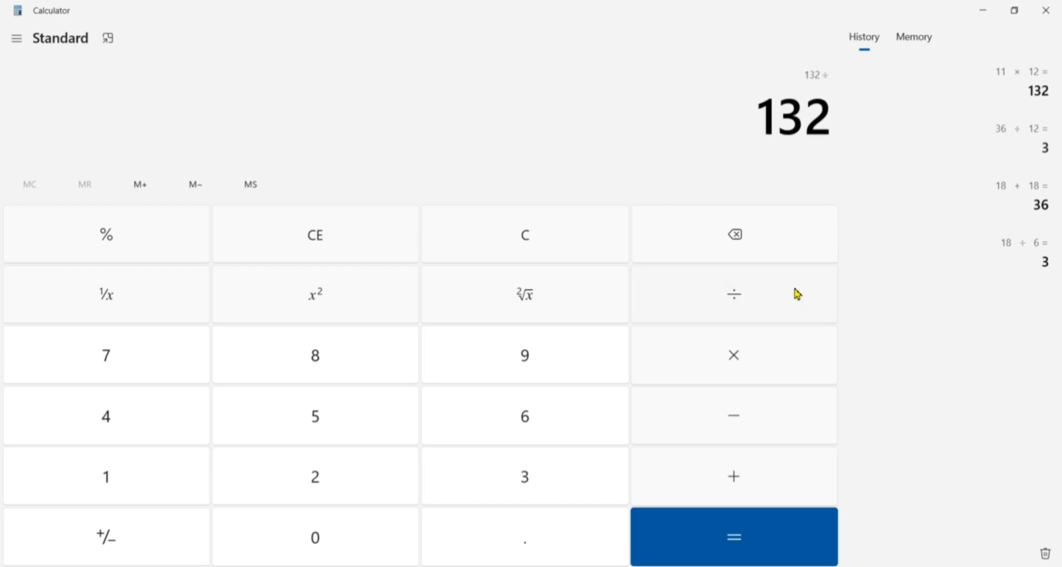
key(7)
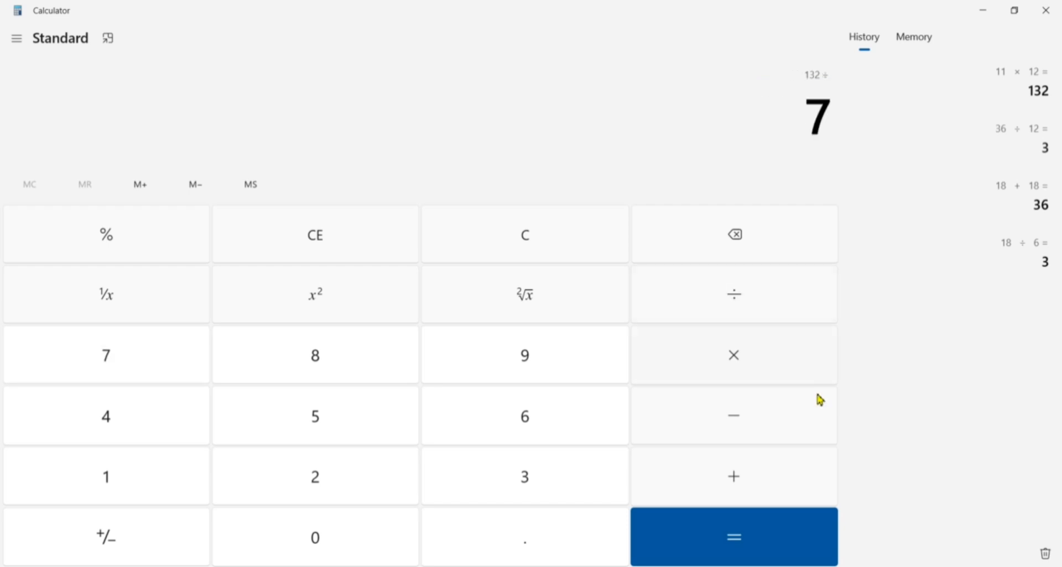
click(786, 517)
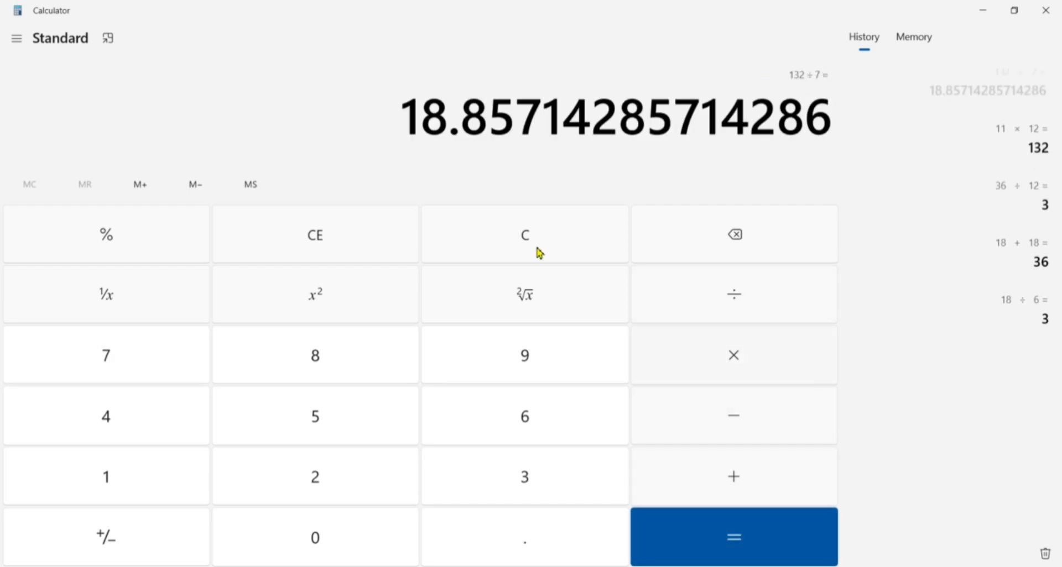
drag(451, 140, 400, 133)
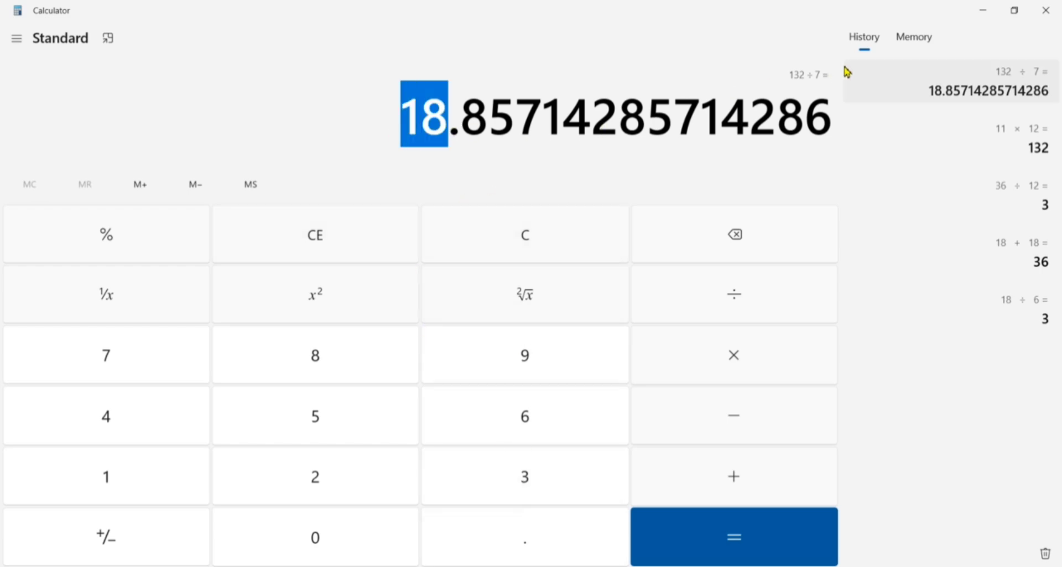
- Switch back to AutoCAD and draw a vertical line along the partition wall's garage-side face, from the lower flight-gap line to the inner front wall line
key(alt+Tab)
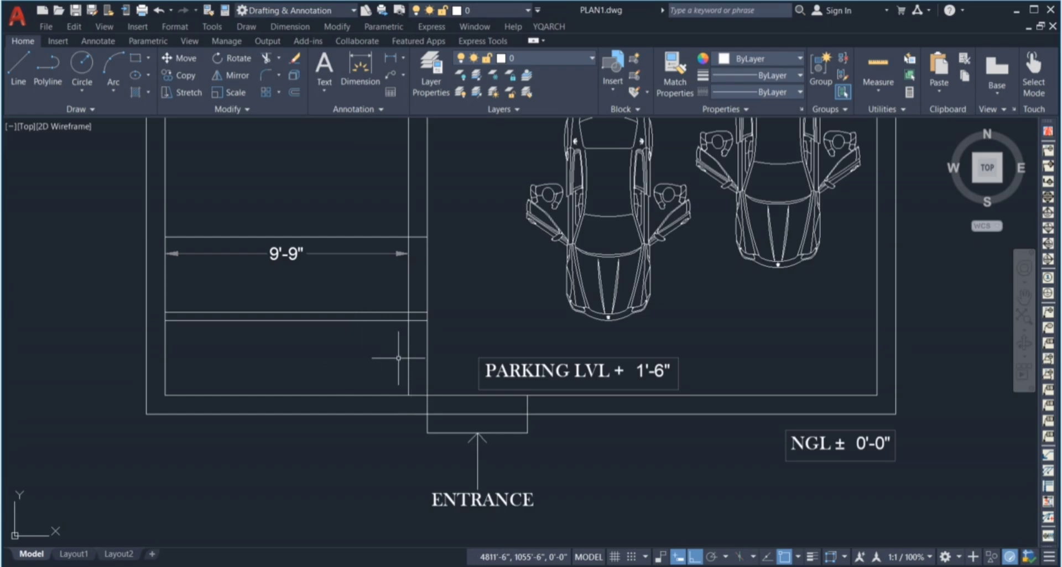
text(l)
key(Return)
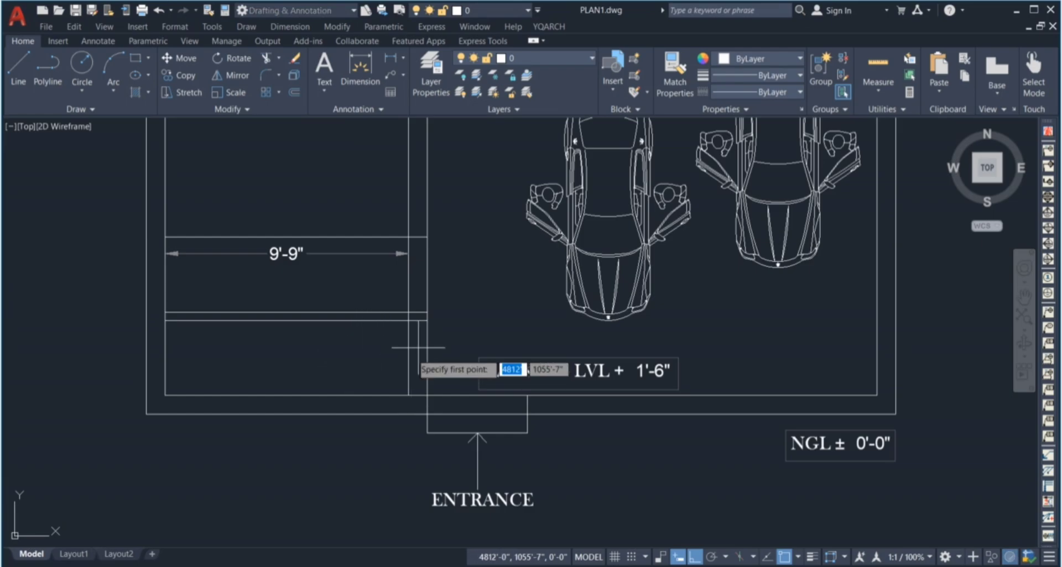
scroll(422, 350, up, 3)
click(438, 282)
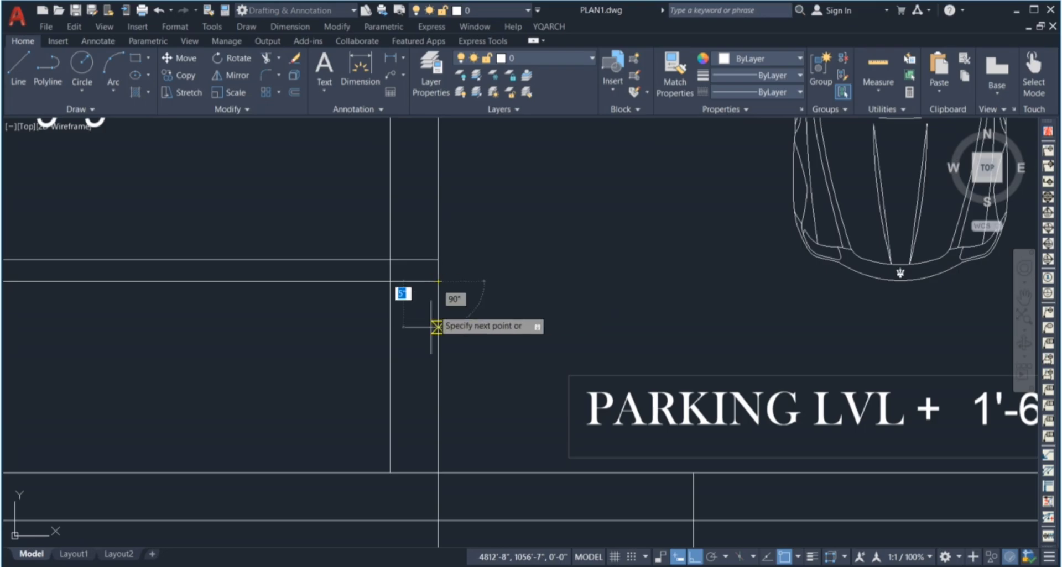
click(438, 472)
key(Return)
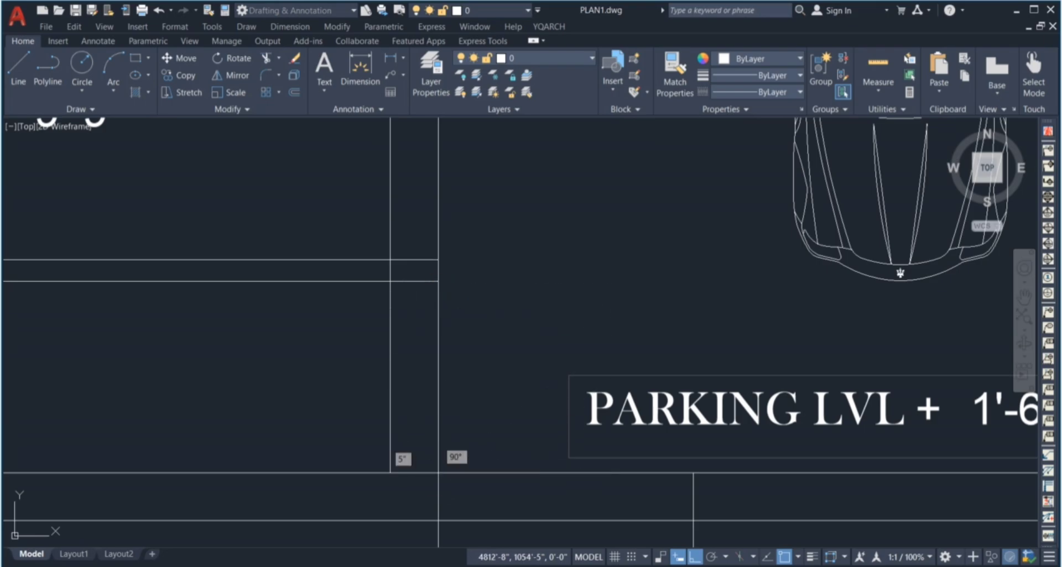
- Offset the new vertical line by 9" onto the partition's inner face, then repeatedly into the bay for seven more tread lines in the lower flight
scroll(456, 375, down, 2)
text(o)
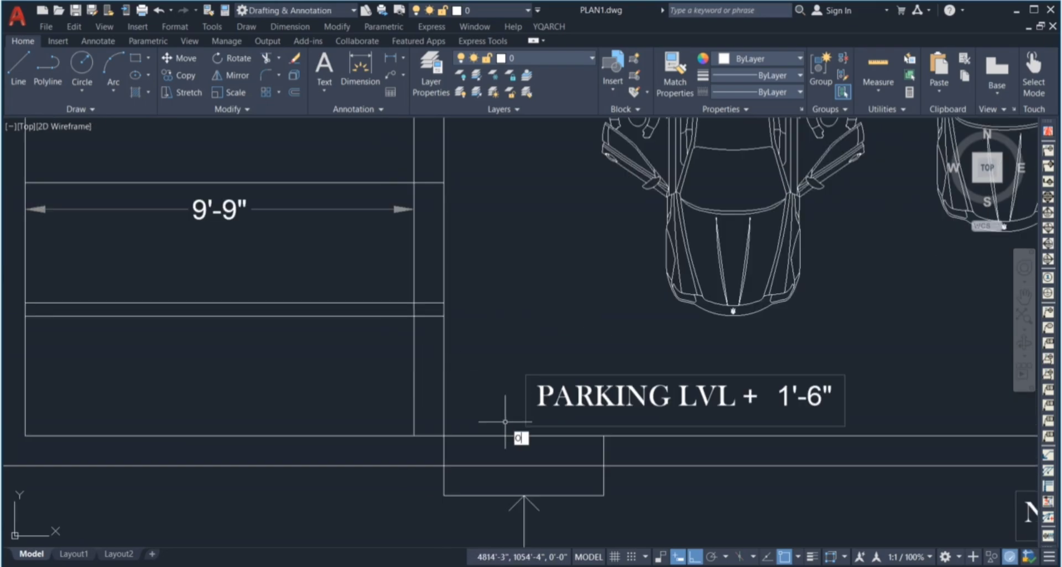
key(Return)
text(9')
key(Return)
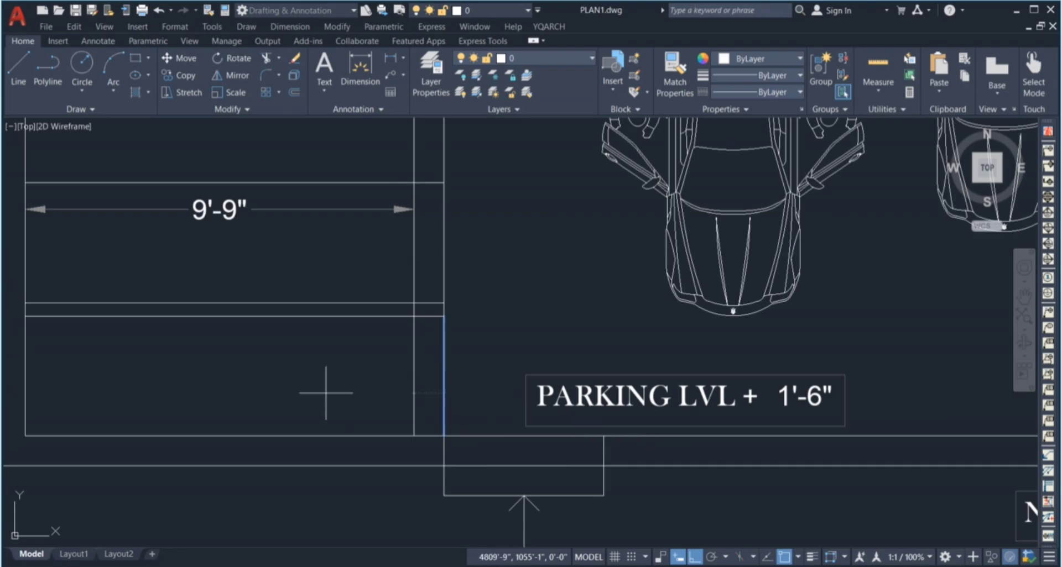
click(414, 382)
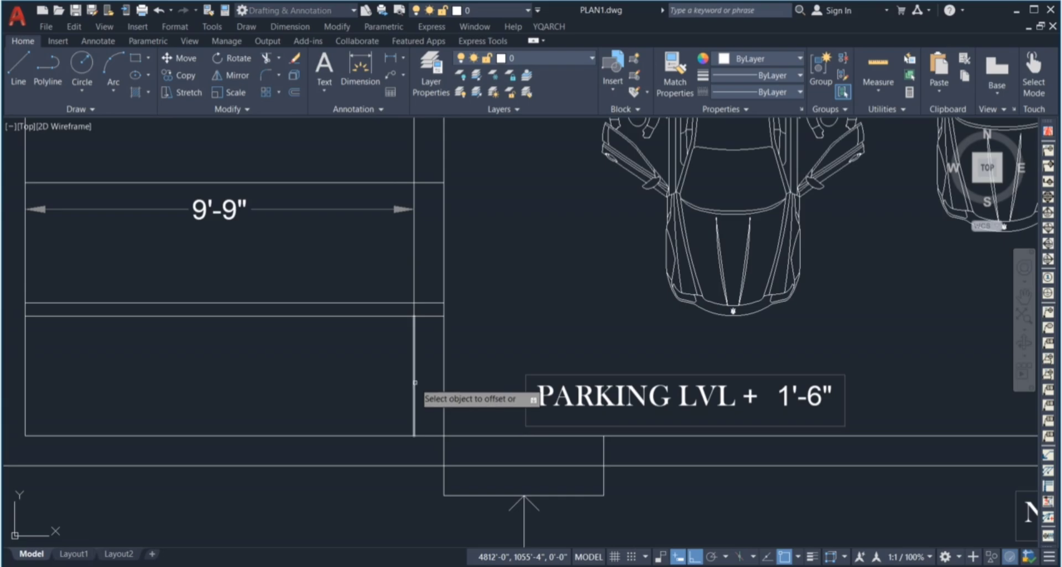
click(380, 389)
click(383, 393)
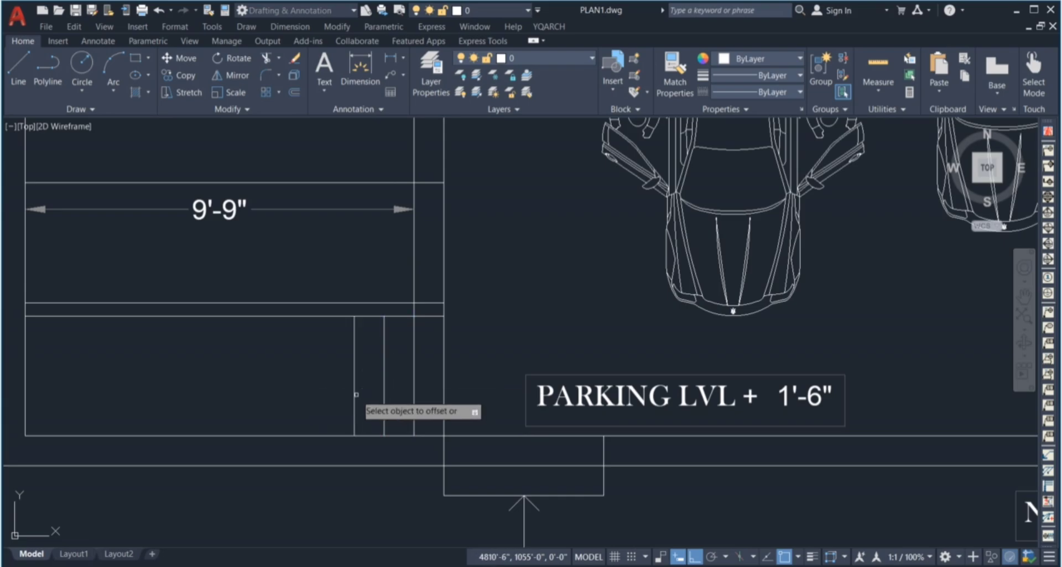
click(355, 394)
click(354, 394)
click(346, 397)
click(325, 397)
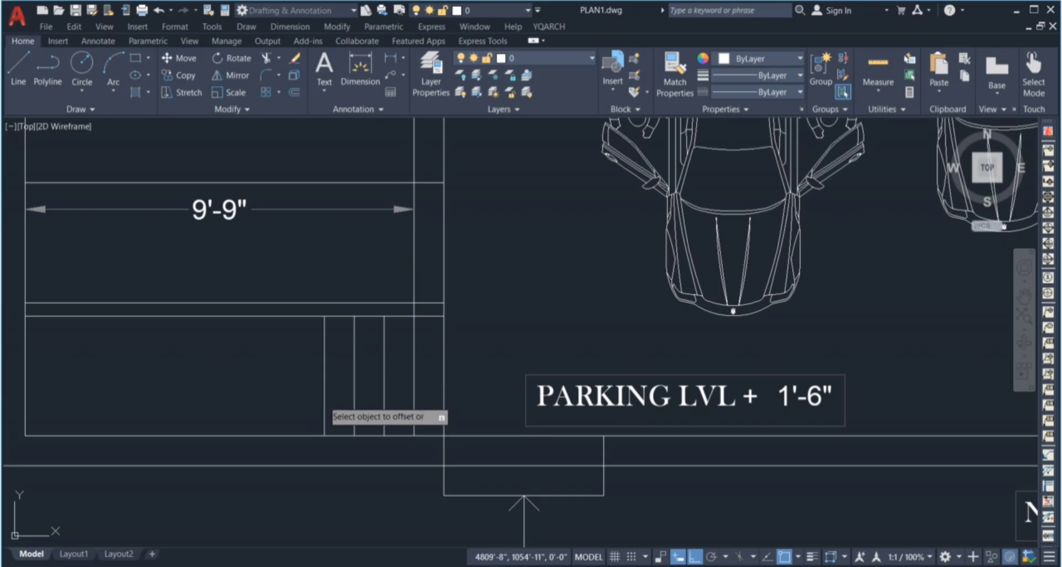
click(319, 401)
click(294, 401)
click(268, 394)
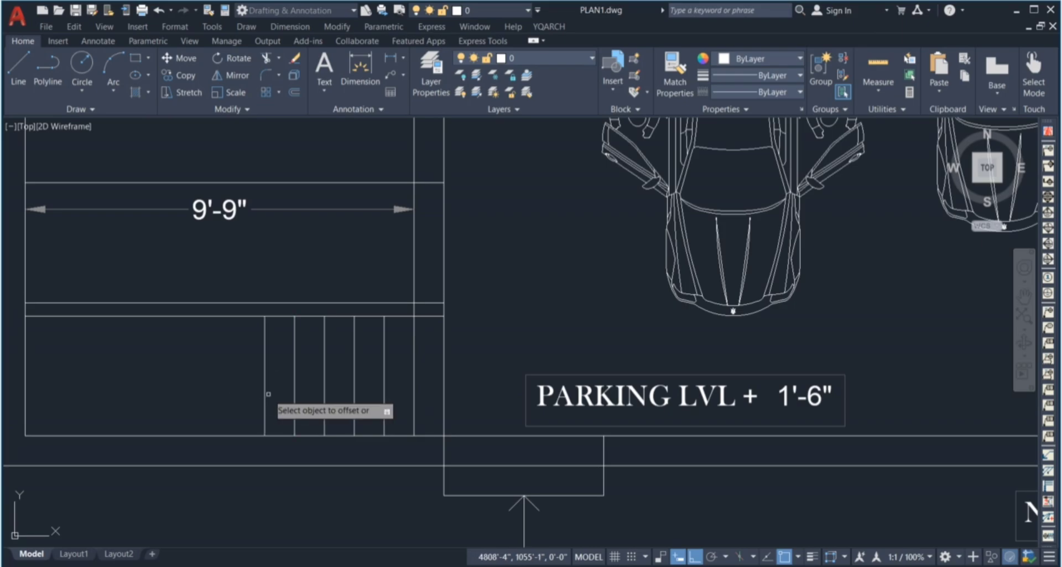
click(265, 394)
click(227, 395)
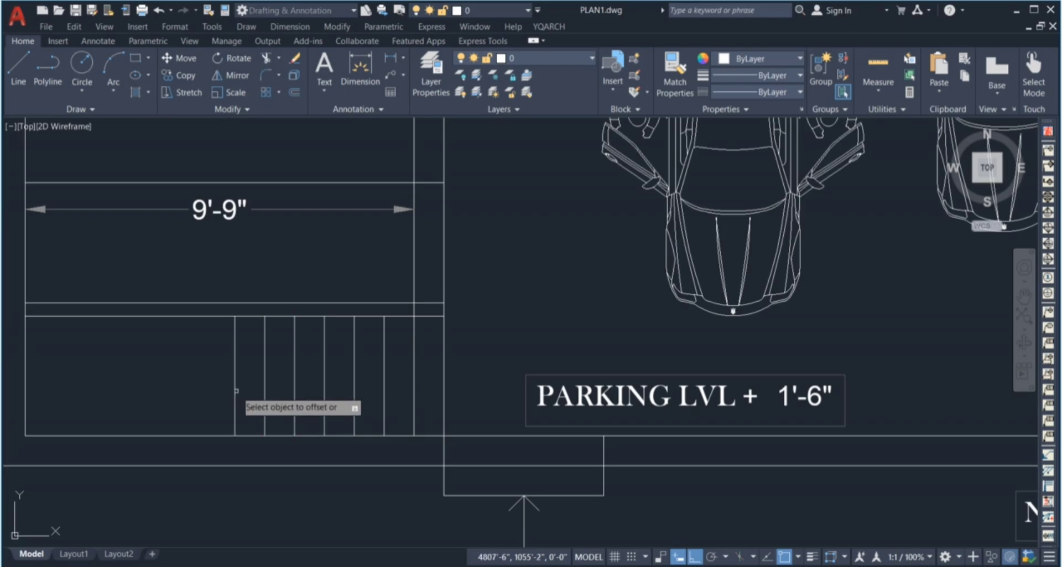
click(234, 394)
click(193, 393)
scroll(256, 393, down, 3)
scroll(237, 390, up, 1)
key(Escape)
- Mirror the lower flight's seven tread lines upwards about the upper flight-gap line, keeping the originals
click(358, 386)
click(215, 398)
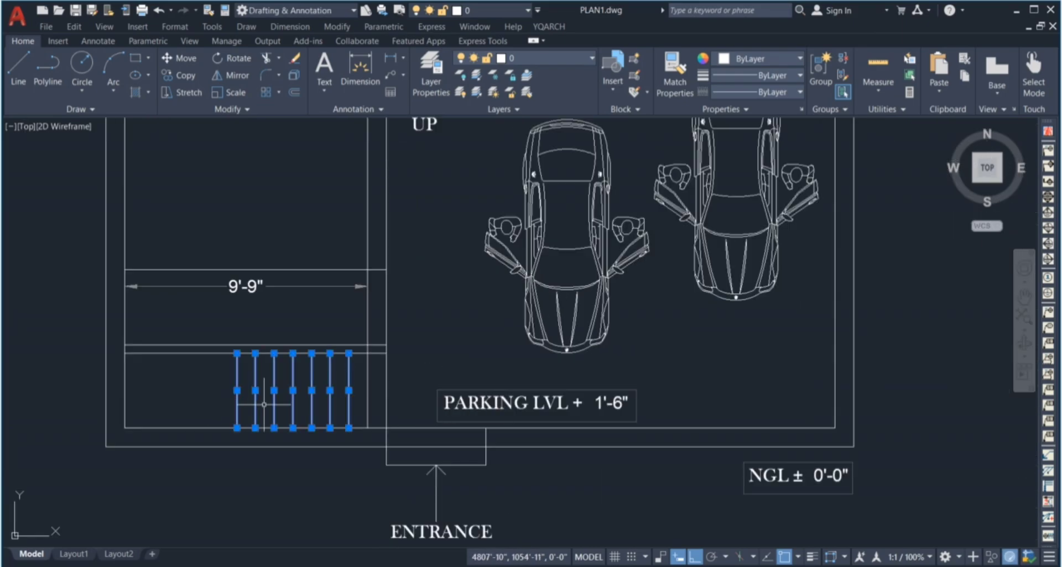
text(m)
key(Return)
scroll(238, 351, up, 4)
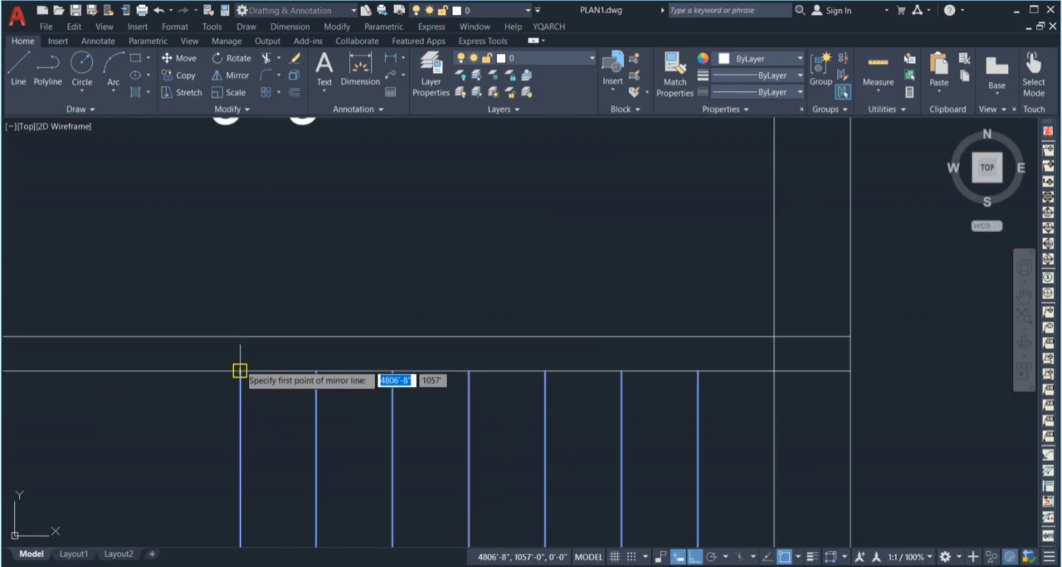
scroll(242, 332, down, 6)
click(253, 343)
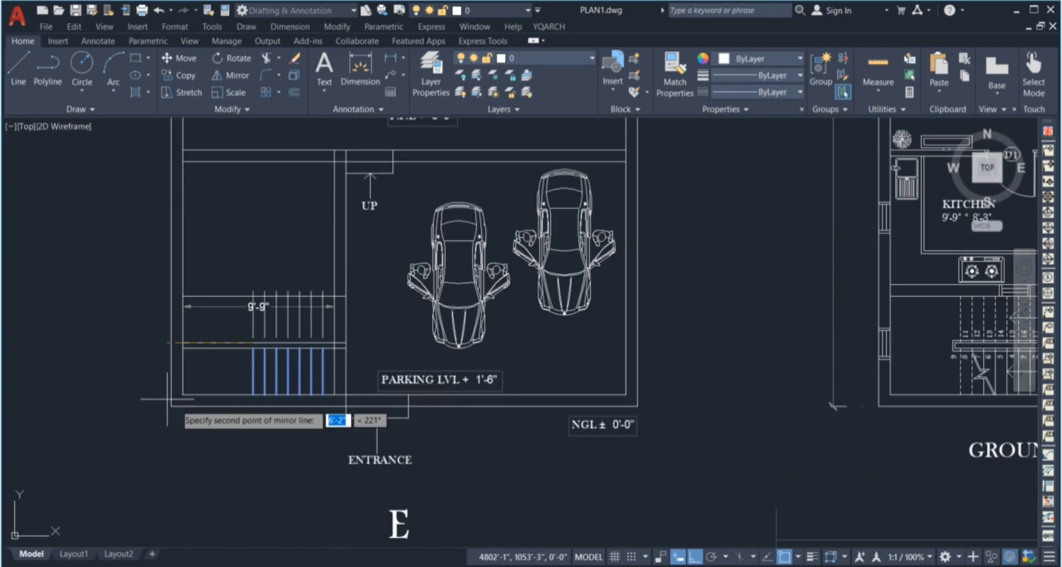
key(Escape)
- Move the mirrored tread lines down so their lower ends sit on the upper flight-gap line
scroll(308, 283, up, 4)
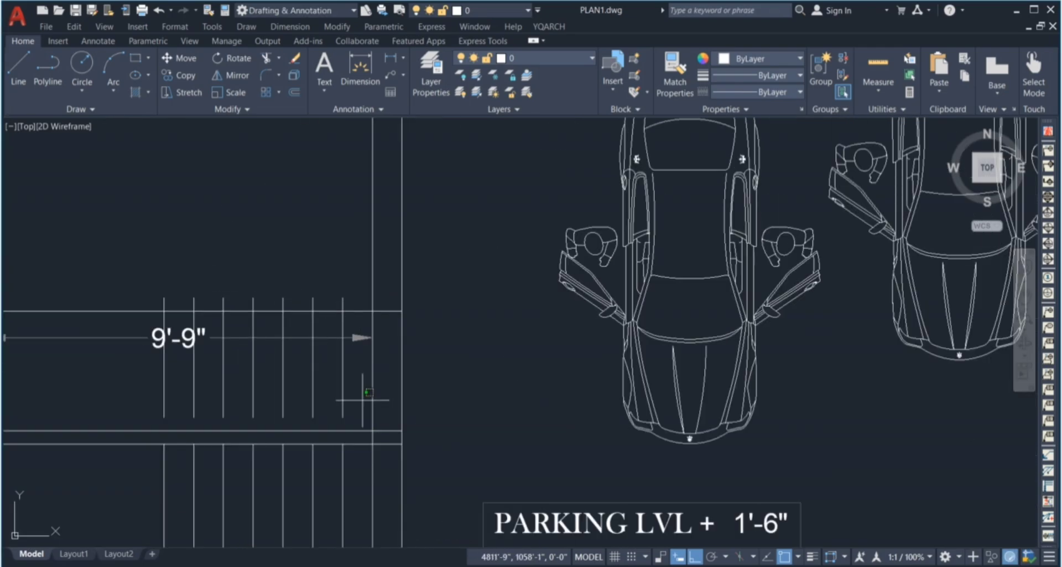
drag(96, 295, 390, 428)
text(m)
key(Return)
scroll(367, 243, up, 3)
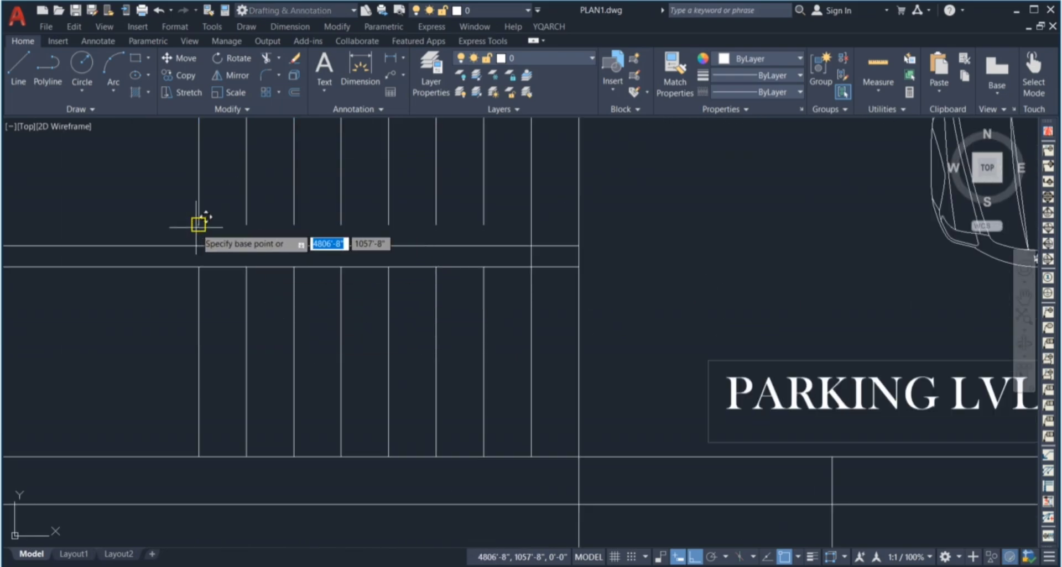
key(Escape)
scroll(291, 288, down, 3)
scroll(471, 236, up, 2)
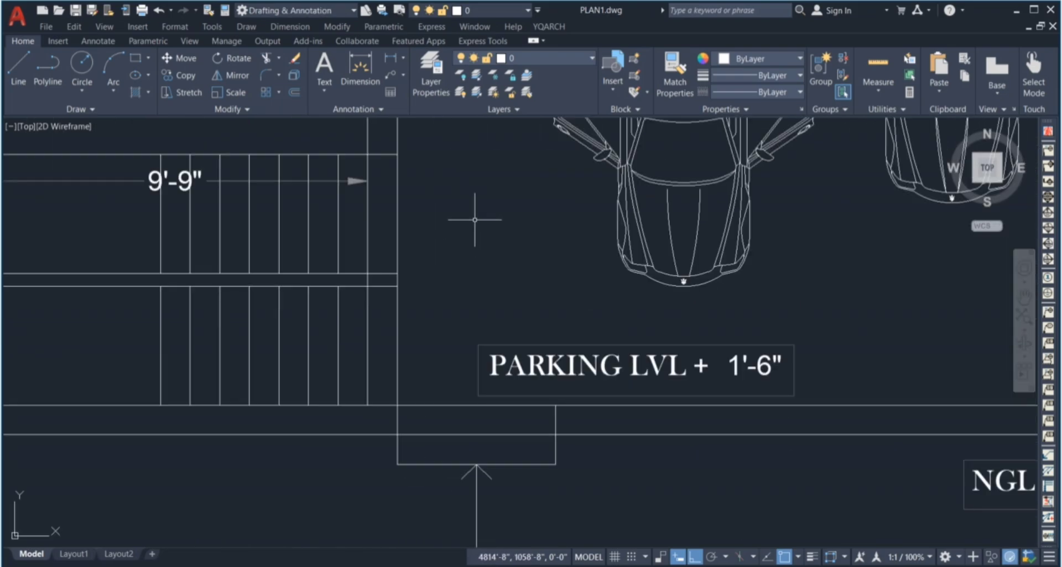
- Measure the landing's width from the outer side wall to the nearest tread line, without keeping a dimension
scroll(489, 228, down, 2)
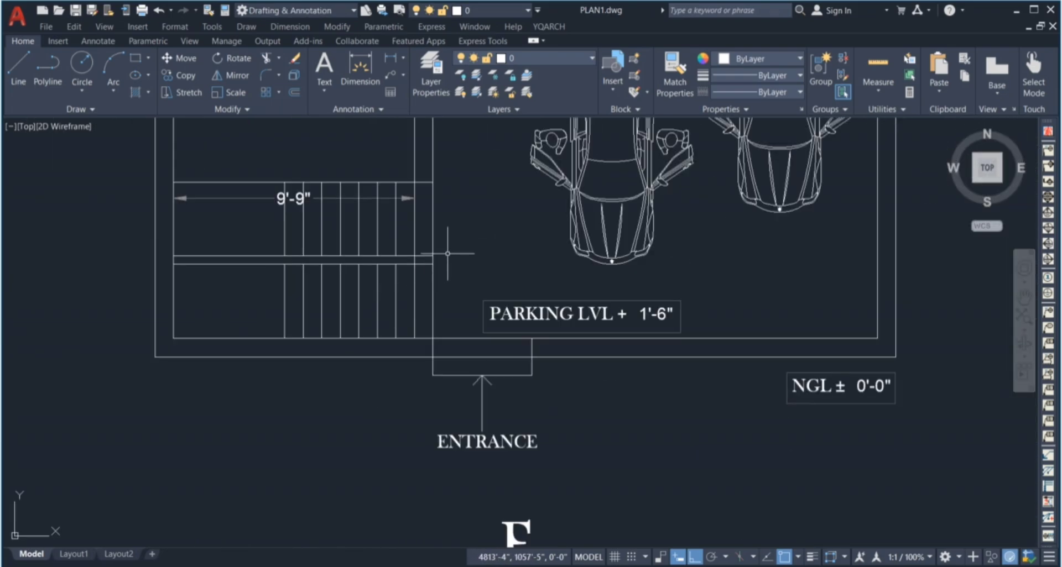
scroll(449, 262, down, 2)
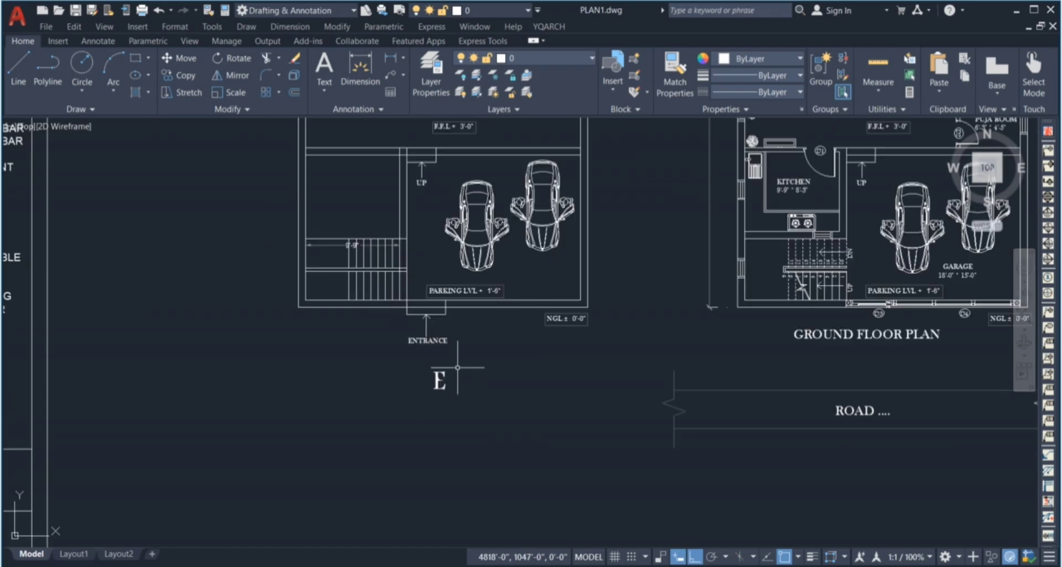
scroll(366, 245, up, 4)
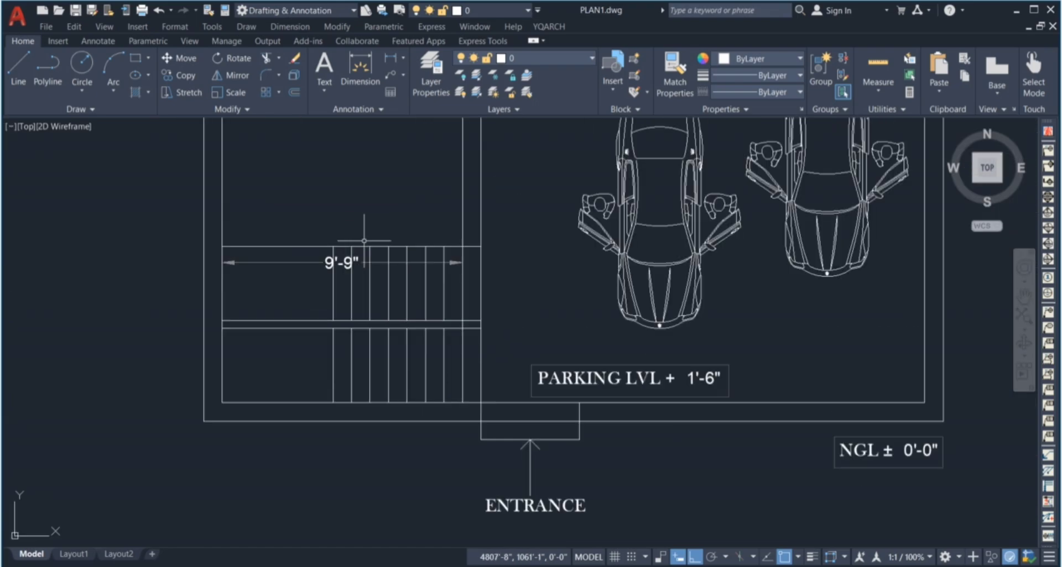
scroll(360, 362, up, 2)
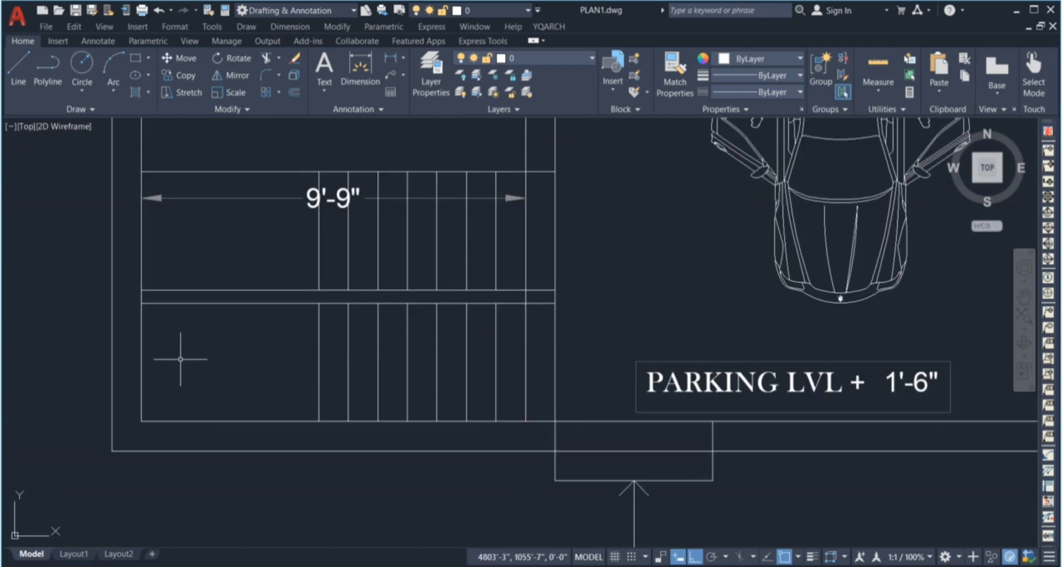
click(161, 349)
click(303, 395)
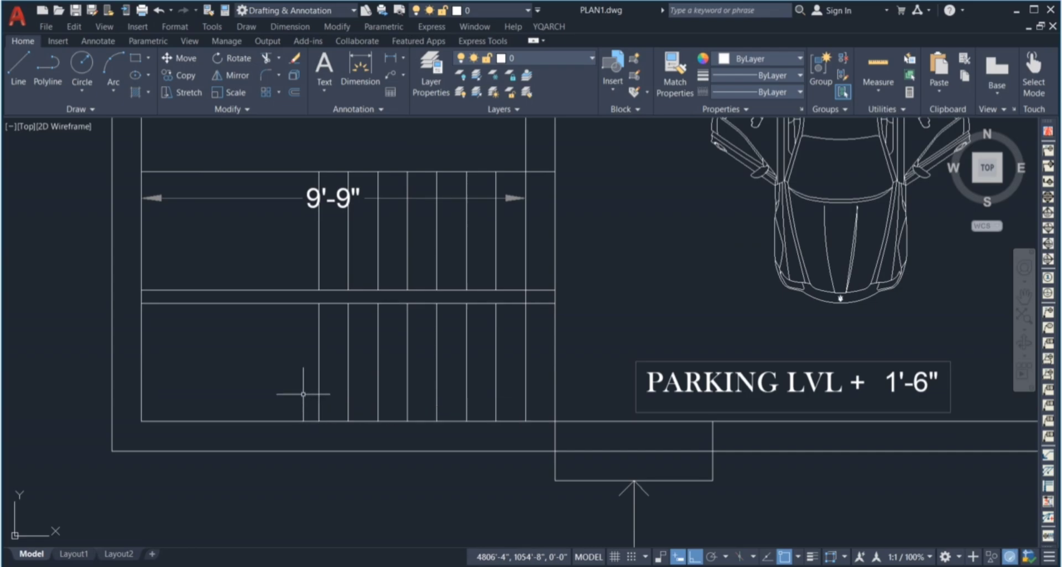
key(Return)
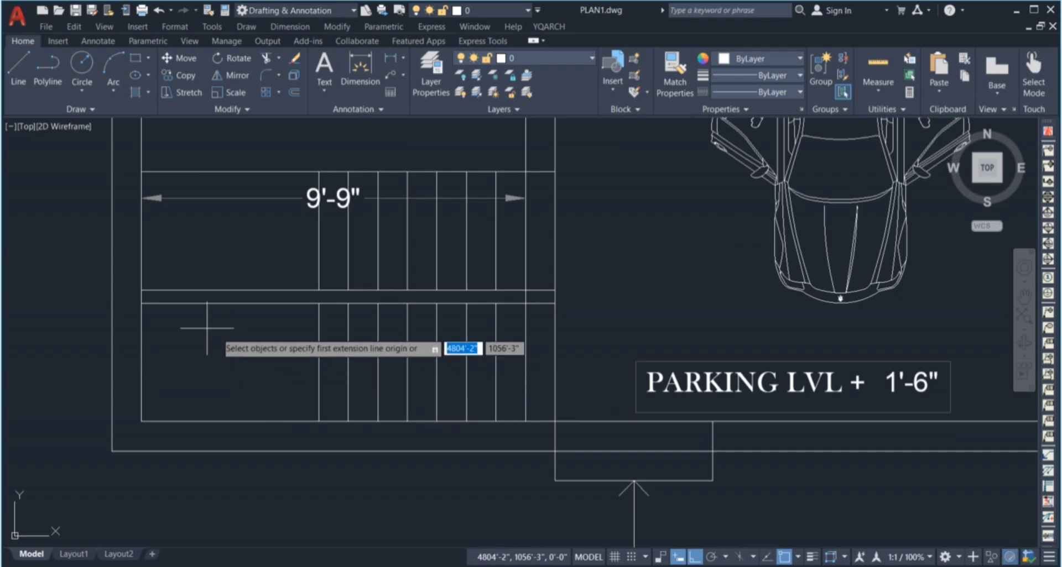
click(141, 303)
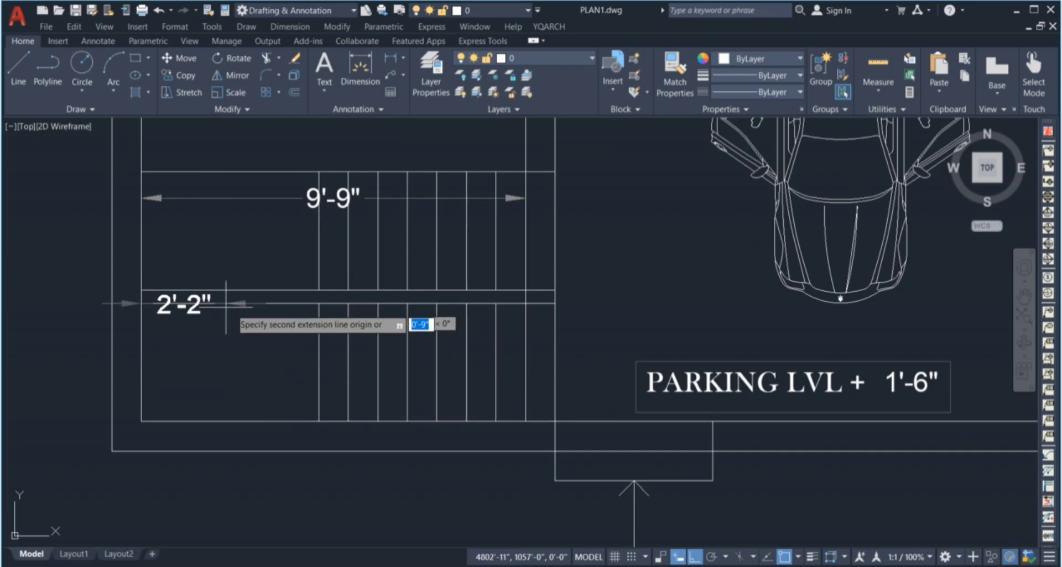
click(318, 303)
key(Escape)
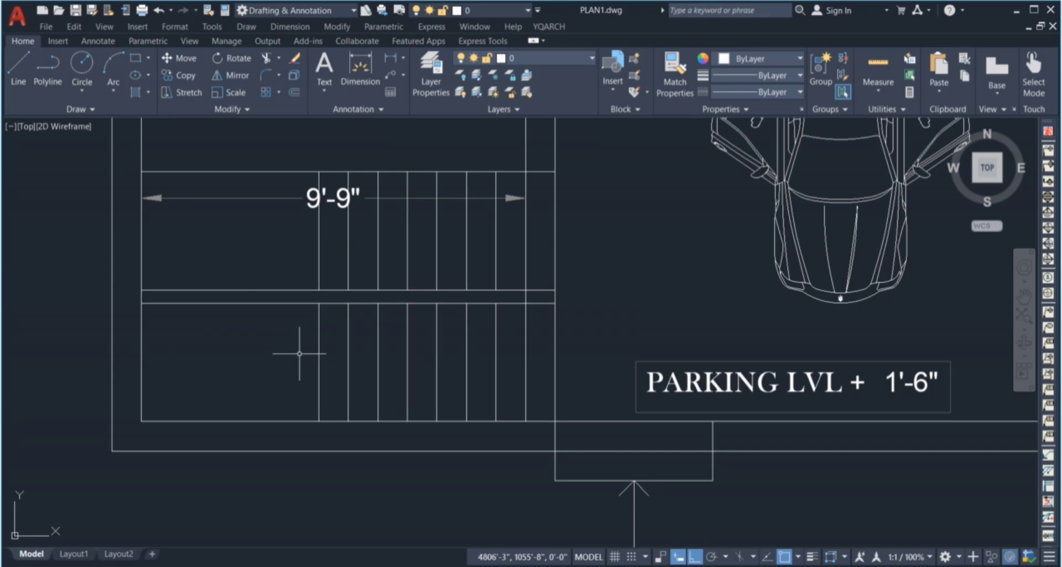
- Delete the 9'-9" dimension that crosses the upper flight
click(314, 223)
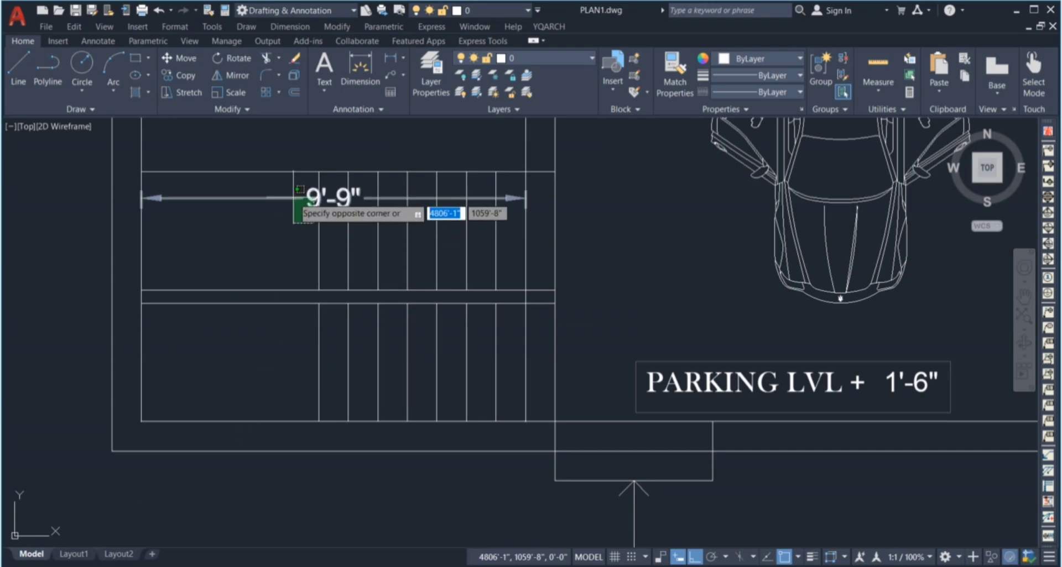
key(Delete)
scroll(315, 221, down, 3)
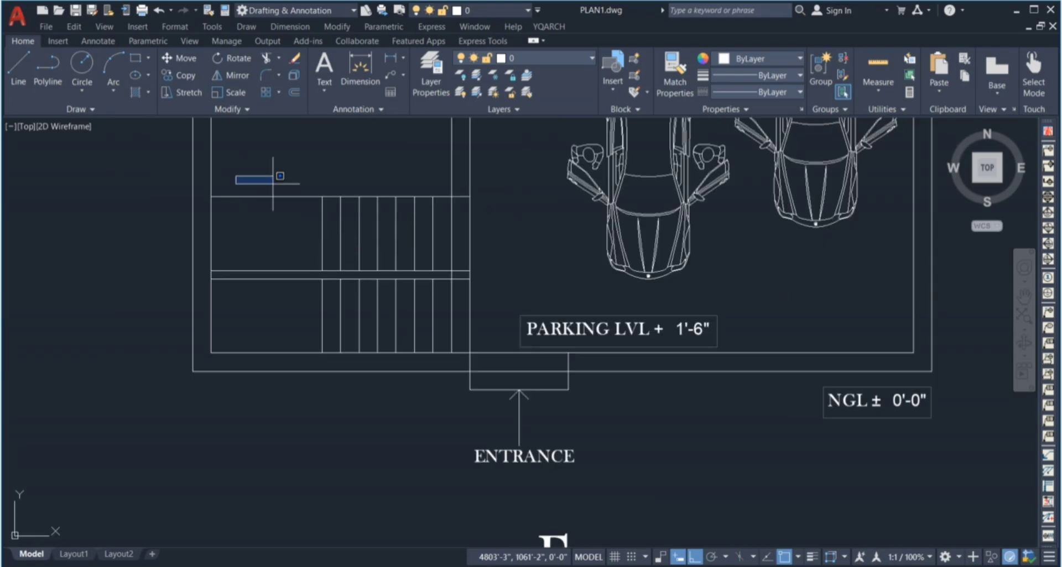
- Offset the horizontal line bounding the upper flight by 9"
key(o)
key(Return)
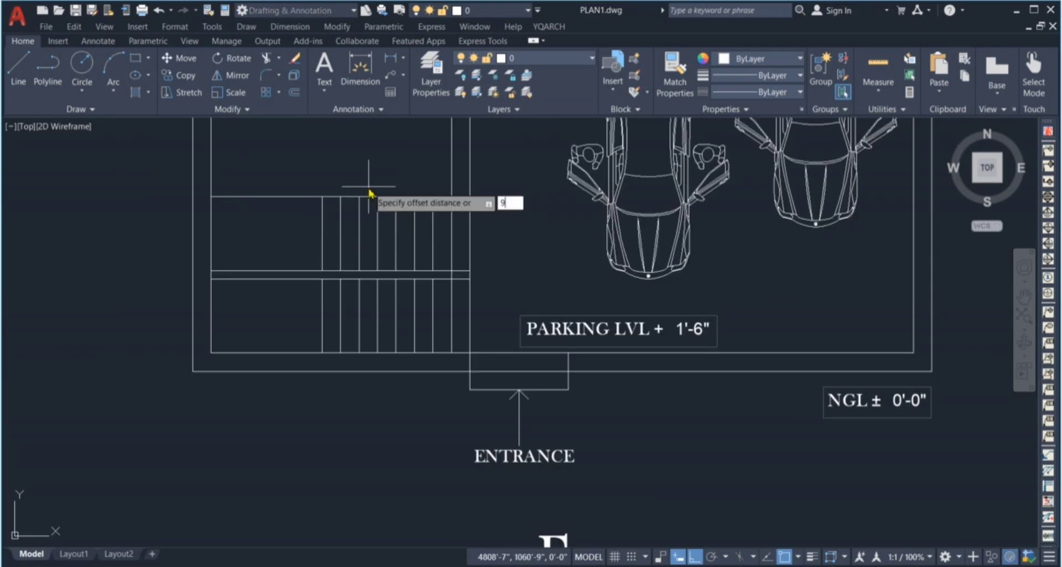
key(Return)
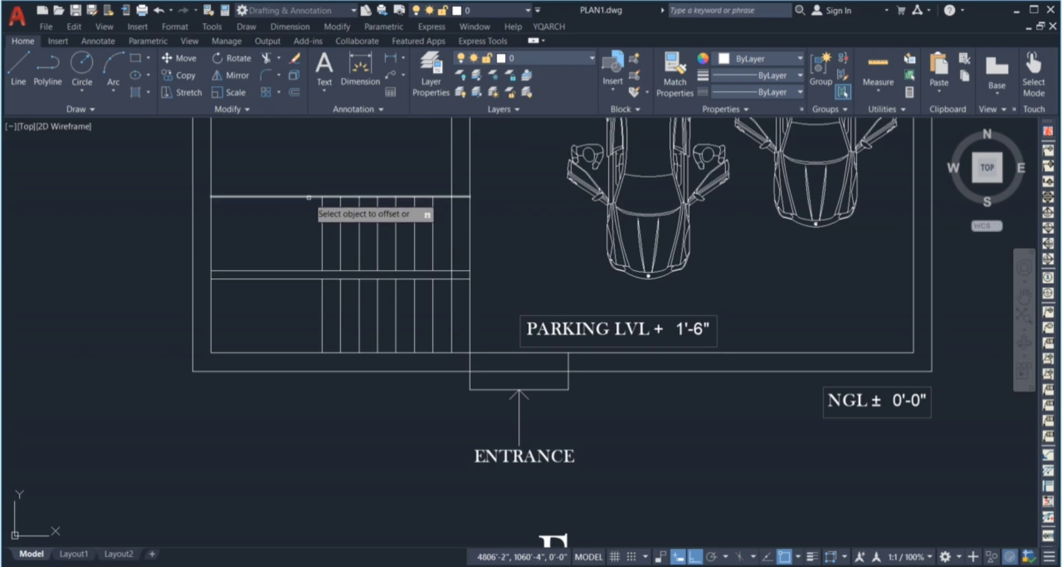
- Offset the horizontal wall line at the staircase's upper edge upward
click(313, 197)
click(316, 175)
scroll(375, 299, down, 2)
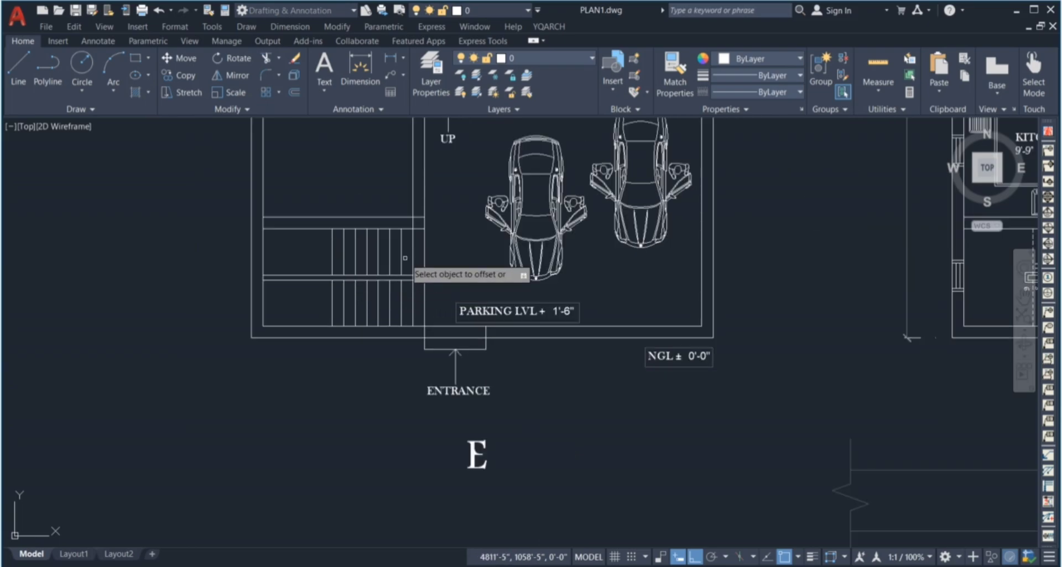
scroll(415, 268, down, 5)
scroll(393, 239, up, 5)
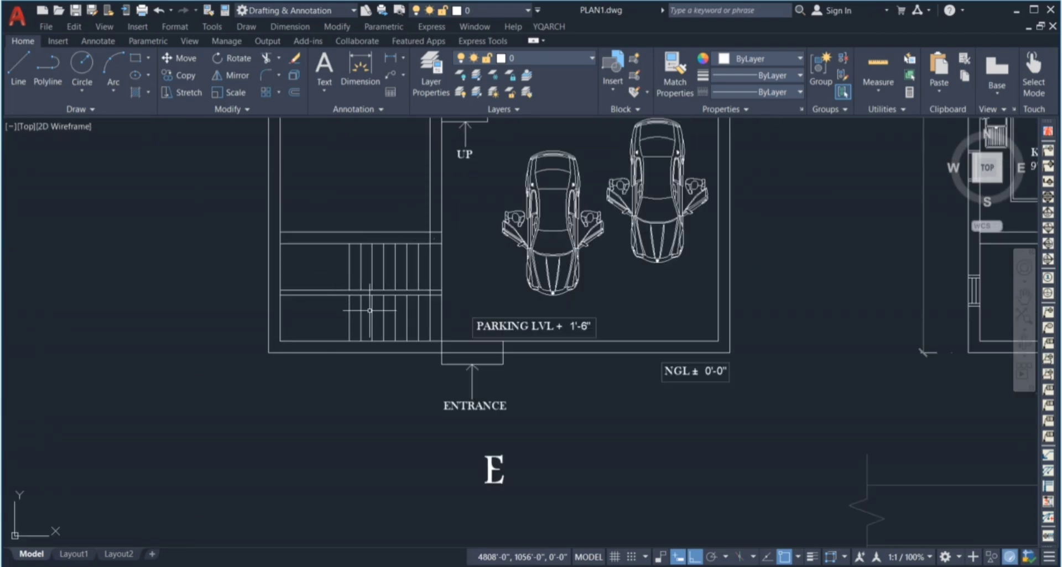
scroll(363, 326, up, 4)
click(316, 238)
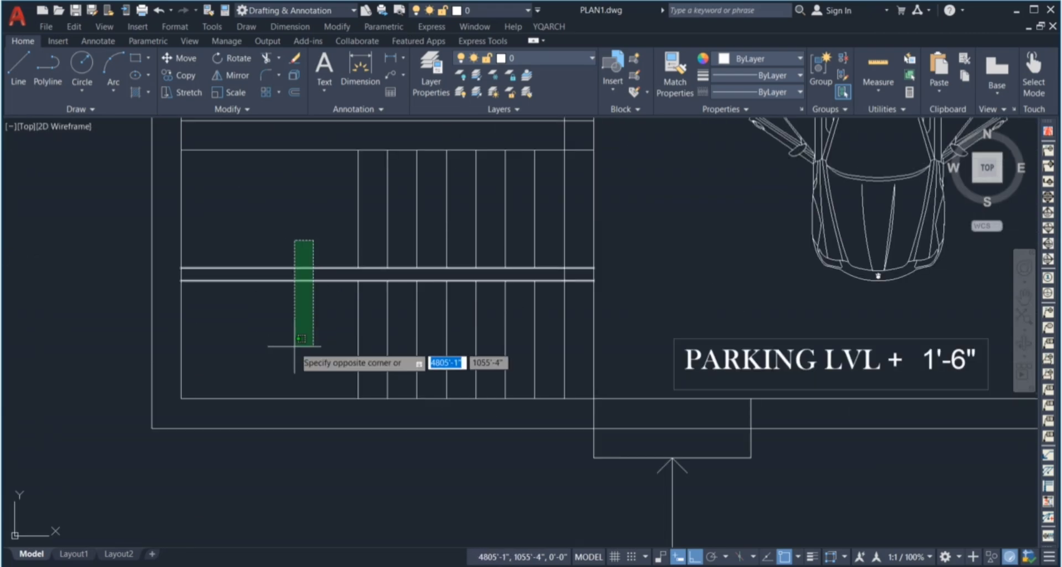
click(292, 350)
key(Escape)
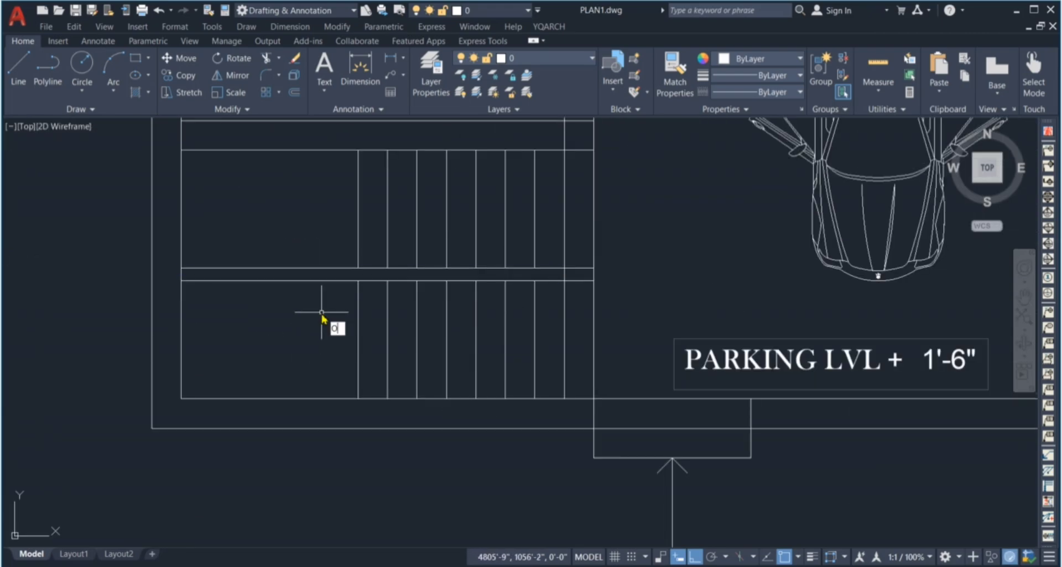
- Offset the lower flight's outermost tread line by 4" toward the landing
key(Return)
text(4)
key(Return)
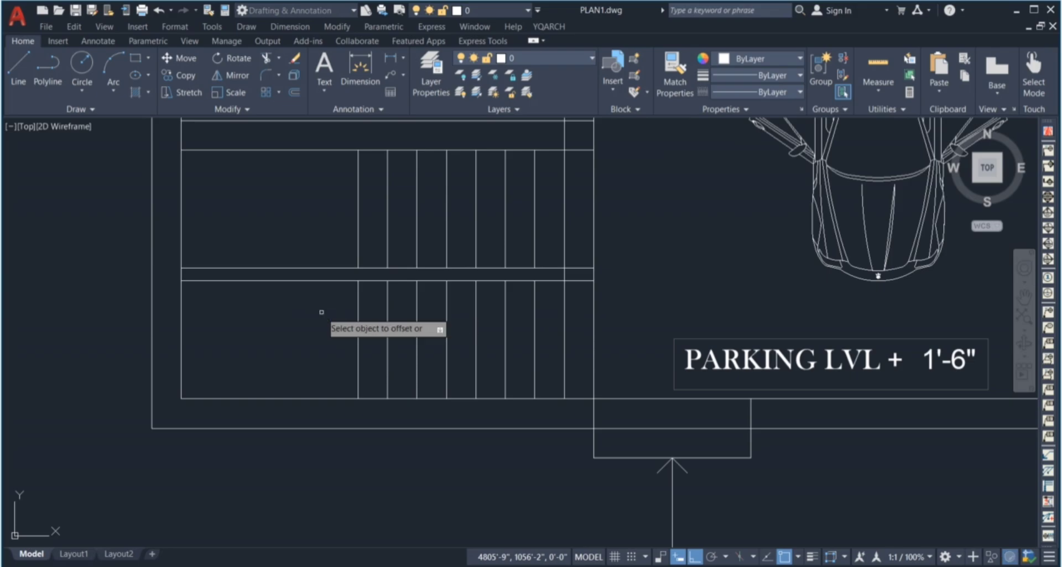
click(357, 301)
click(309, 294)
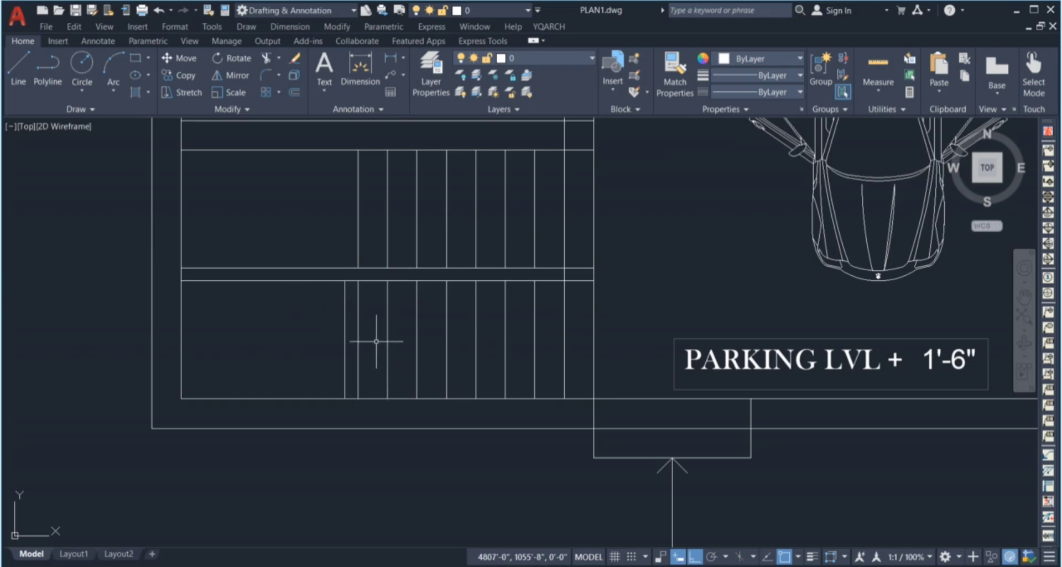
- Draw a short vertical line joining the two middle lines between the flights, starting at the new offset line's upper end
key(Return)
scroll(344, 332, up, 3)
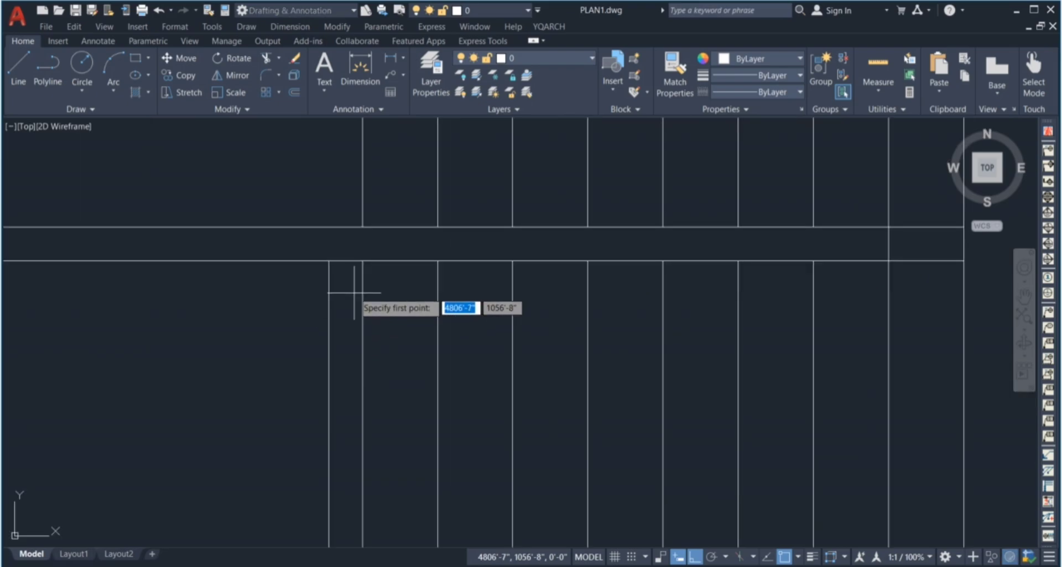
click(328, 260)
click(328, 227)
key(Escape)
scroll(348, 288, down, 3)
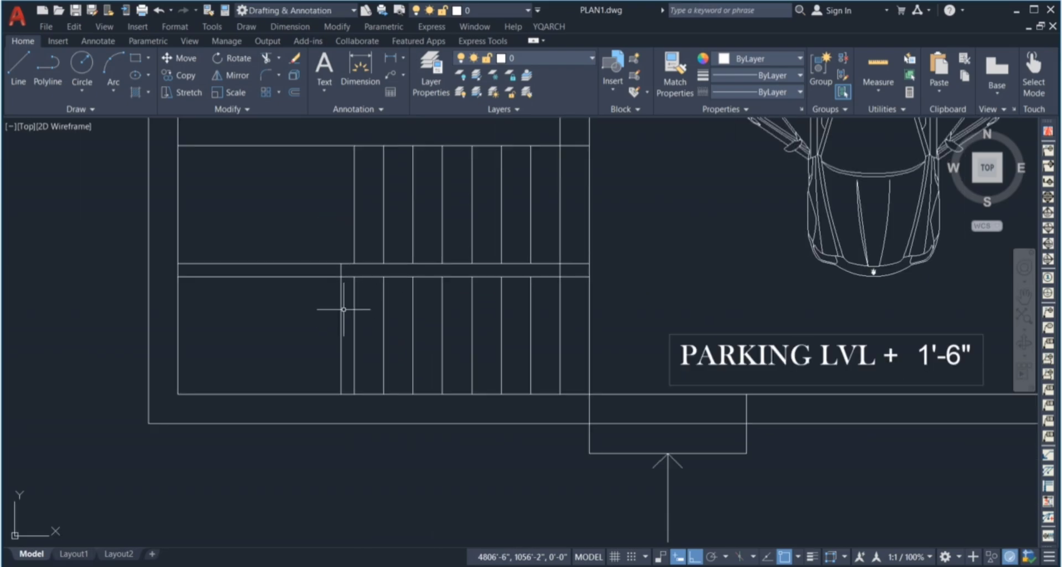
- Remove the two middle lines' extensions across the landing and the offset line below the strip, leaving its end closed
text(TR)
key(Return)
key(Escape)
drag(313, 232, 299, 320)
key(Delete)
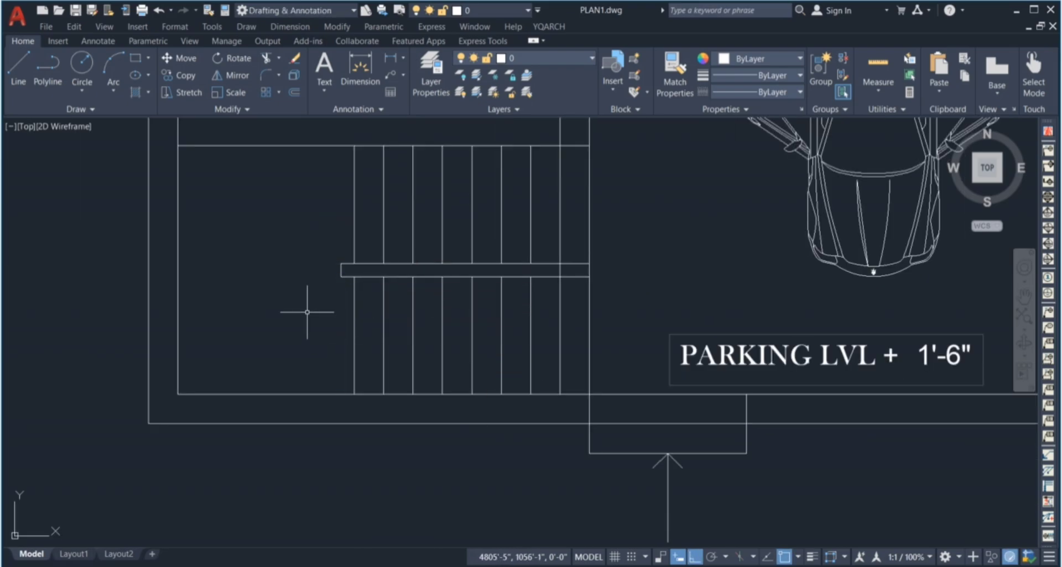
- Trim the vertical lines that cross the narrow strip between the flights at its end facing the parking area
scroll(462, 341, down, 2)
scroll(503, 321, up, 4)
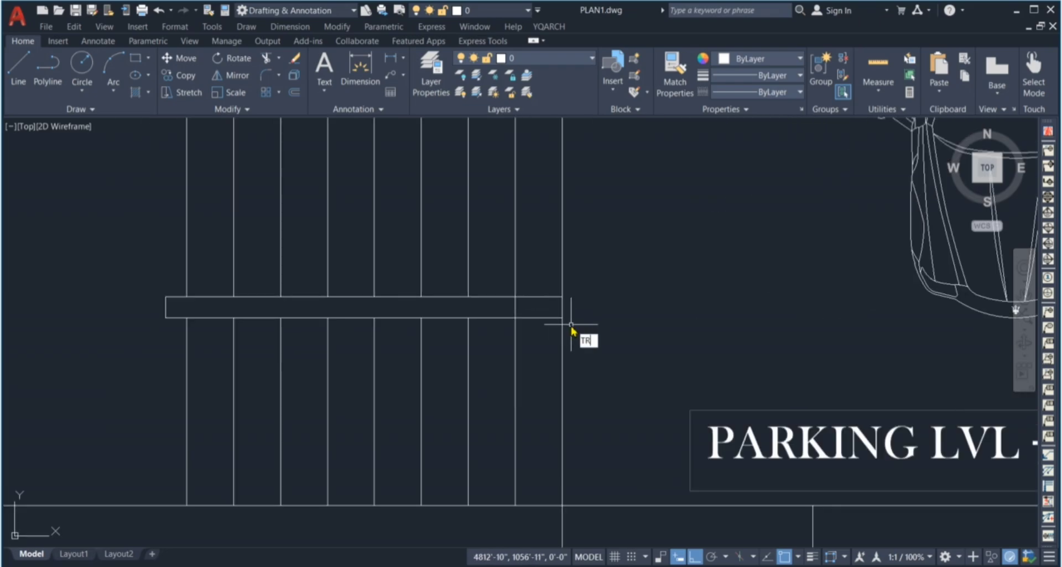
key(Return)
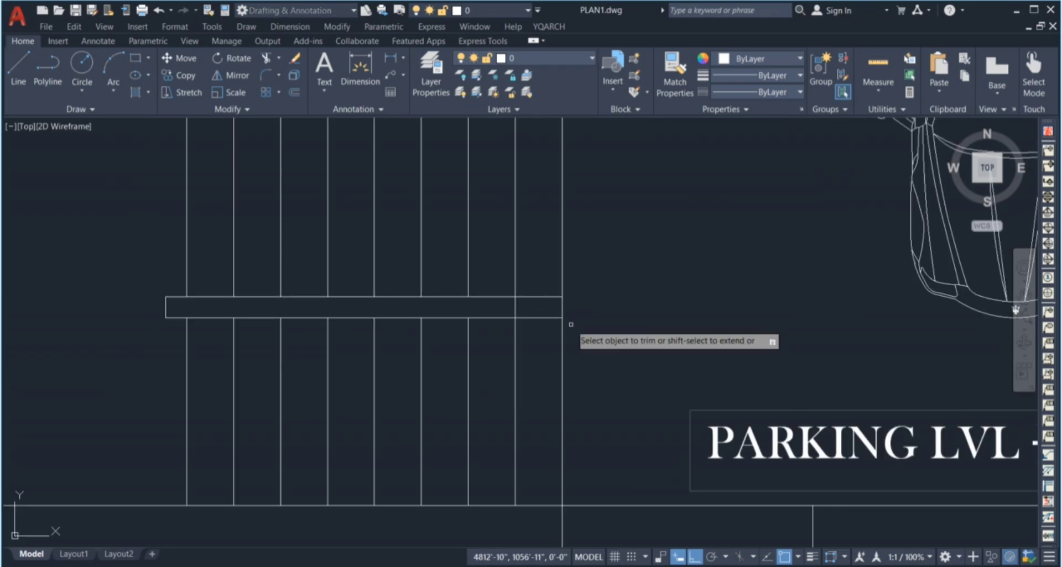
click(499, 301)
click(629, 315)
key(Return)
scroll(641, 381, down, 4)
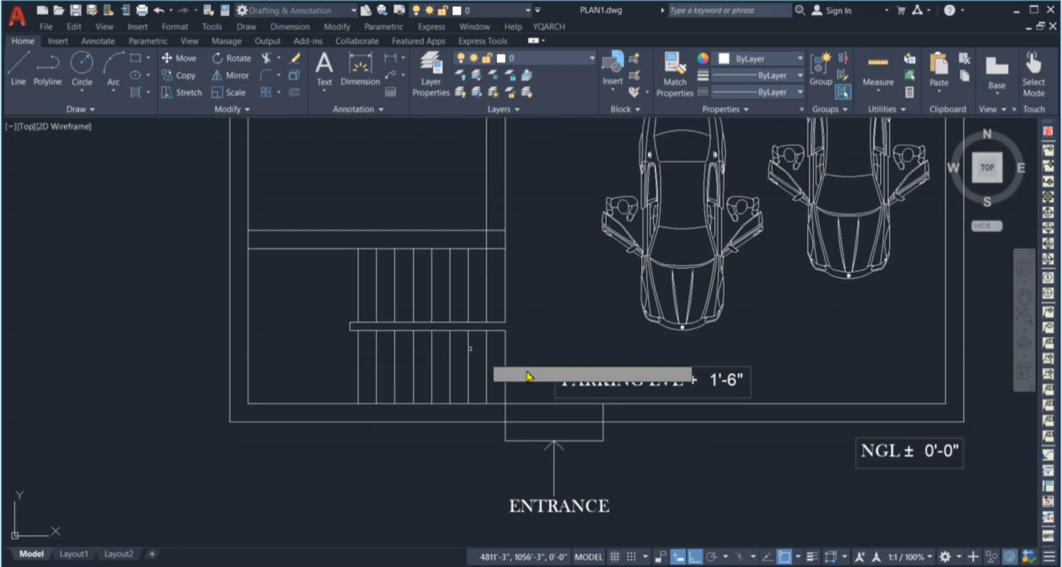
- Copy the tread numbers of both flights from the ground floor plan's staircase onto the treads of the new staircase
scroll(442, 362, down, 2)
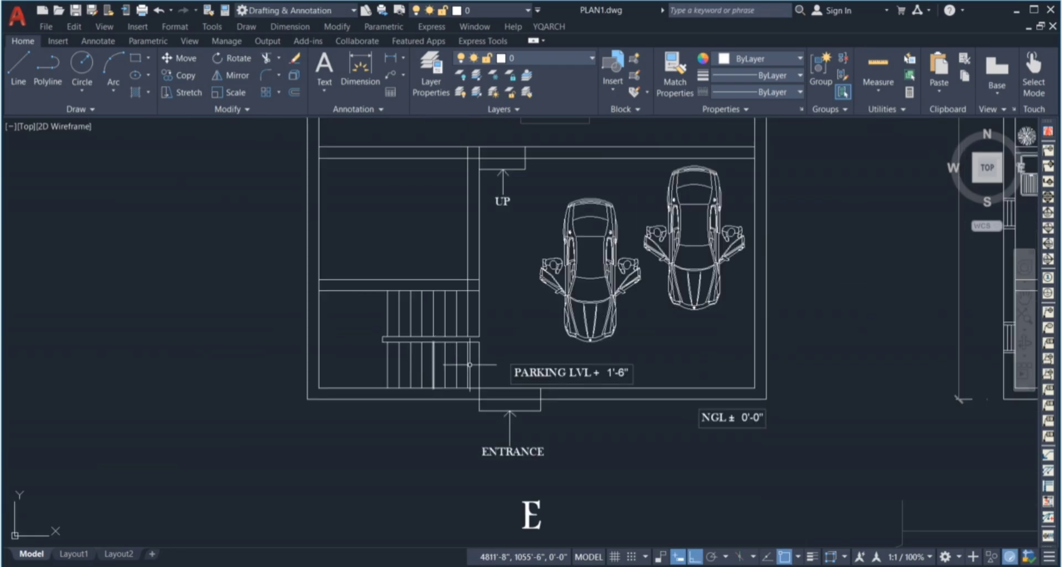
scroll(462, 315, down, 2)
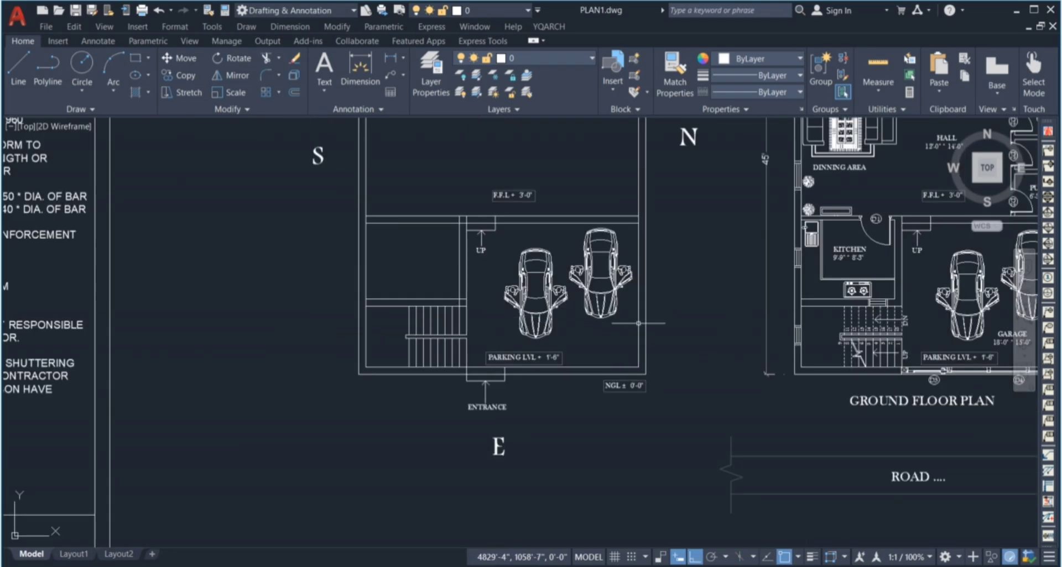
scroll(943, 348, up, 4)
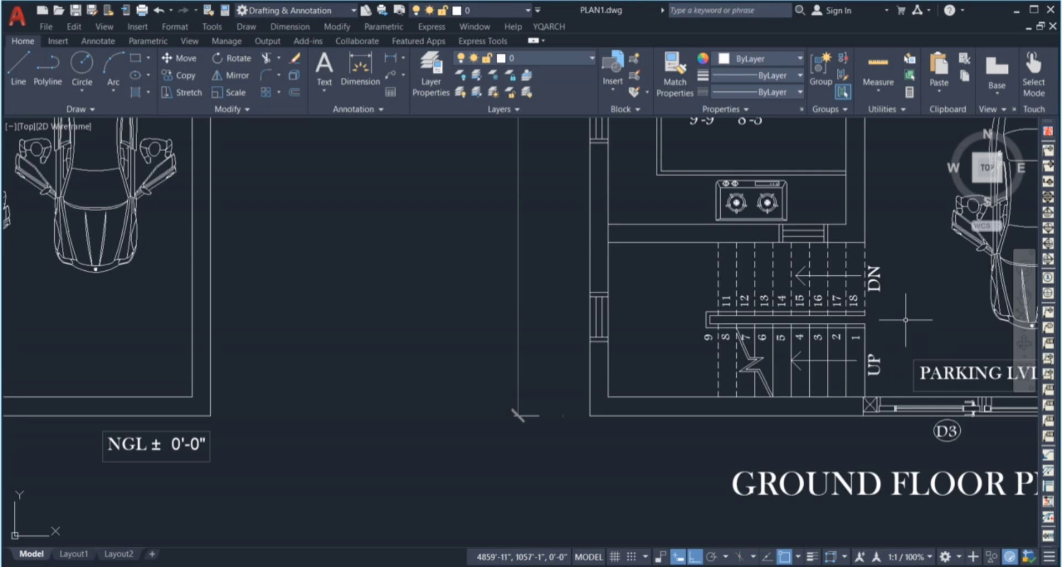
scroll(905, 321, down, 2)
scroll(834, 322, down, 2)
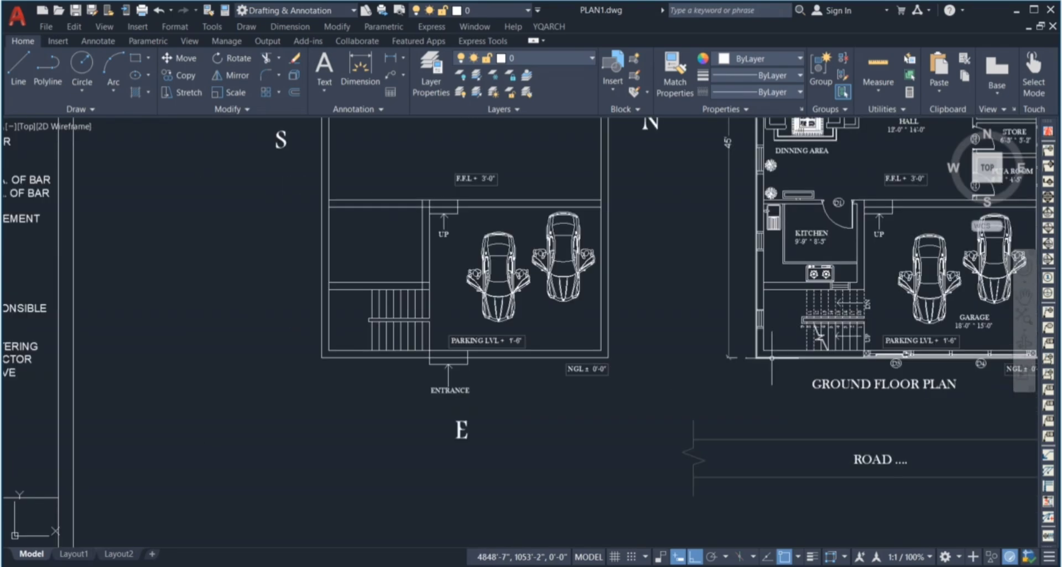
scroll(888, 366, up, 3)
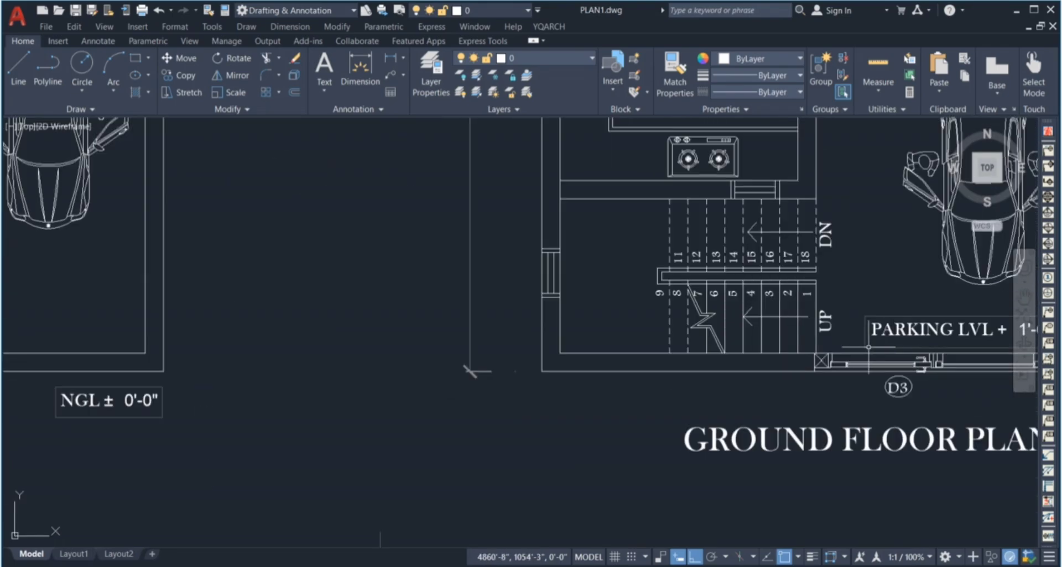
scroll(709, 333, up, 3)
click(820, 228)
click(778, 227)
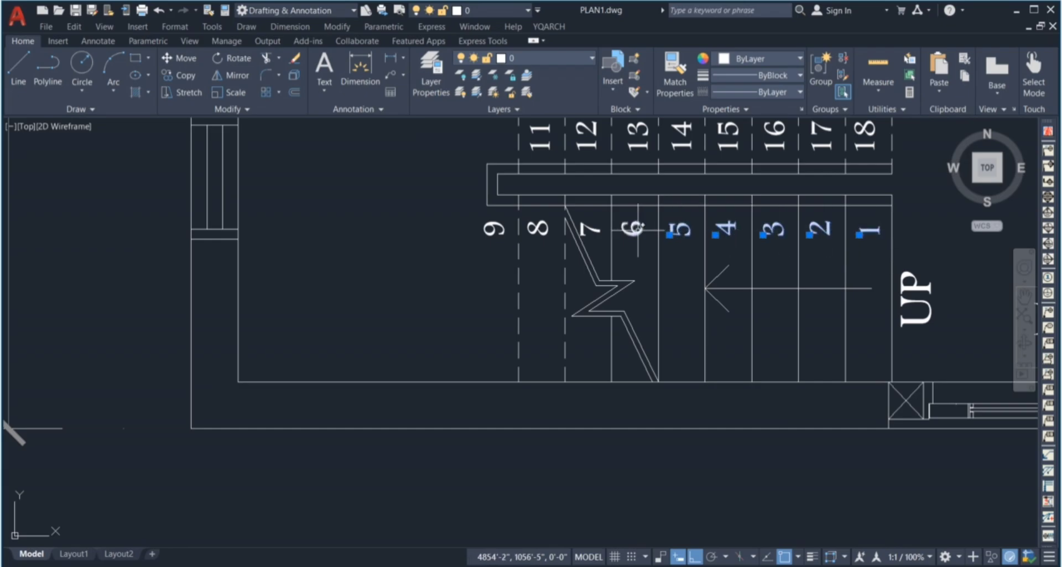
click(489, 237)
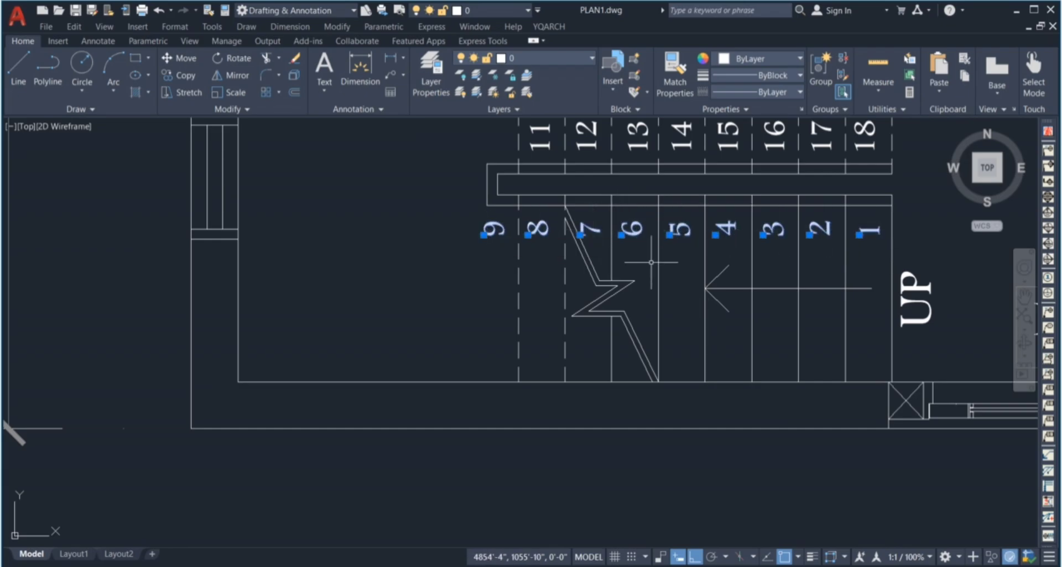
mouse_move(826, 128)
middle_down()
mouse_move(823, 259)
mouse_move(741, 257)
middle_up()
click(641, 267)
click(594, 264)
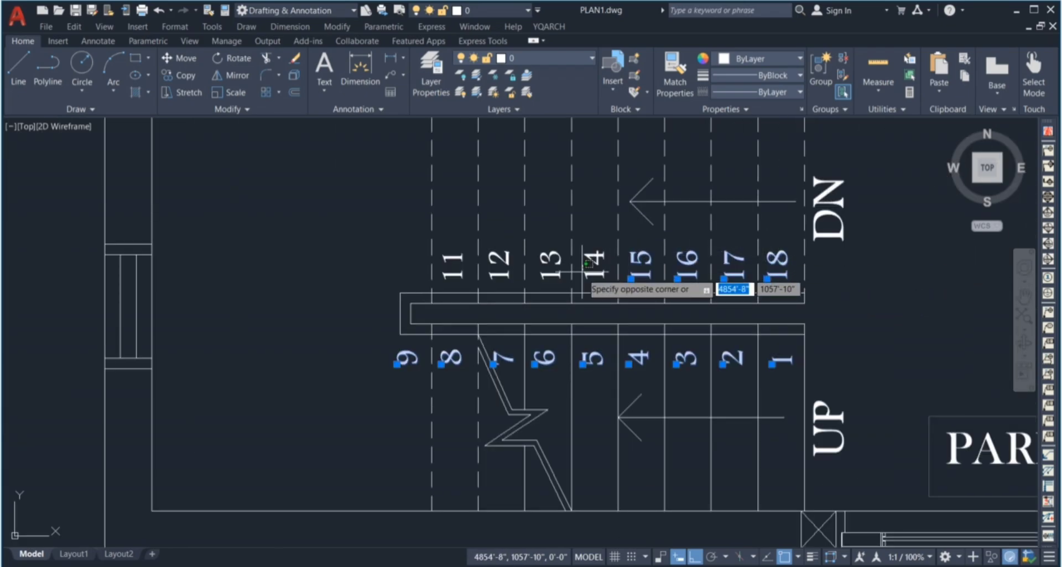
click(590, 279)
click(570, 271)
click(553, 272)
click(504, 266)
click(498, 266)
click(467, 263)
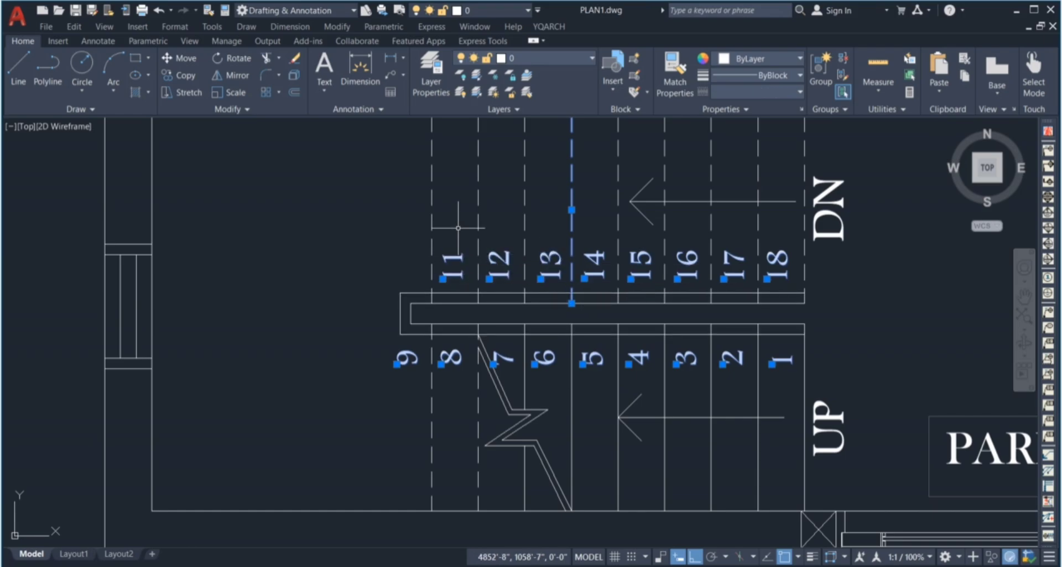
text(m)
key(Return)
scroll(796, 337, up, 5)
scroll(831, 281, down, 6)
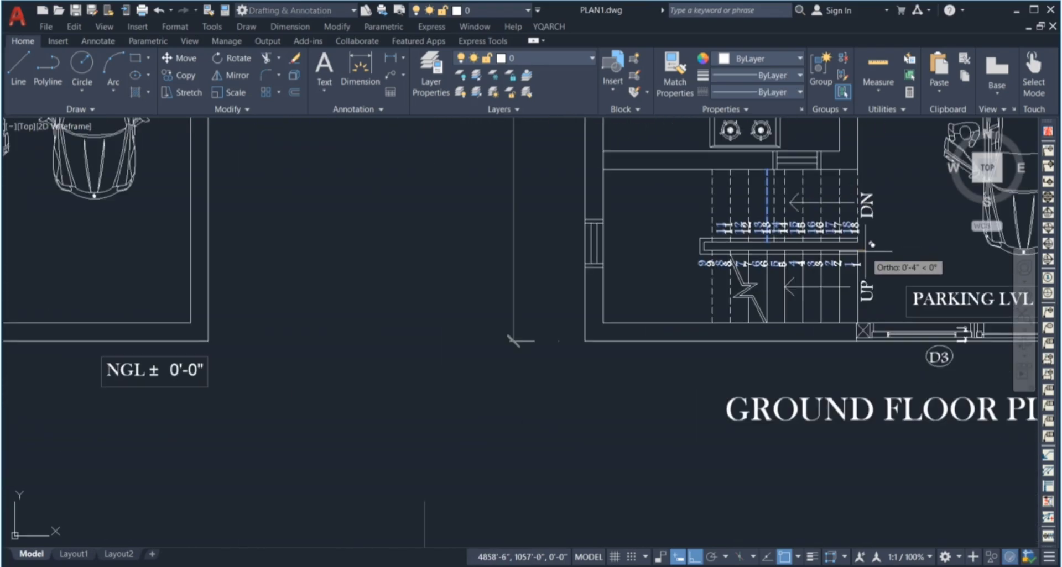
scroll(391, 237, up, 5)
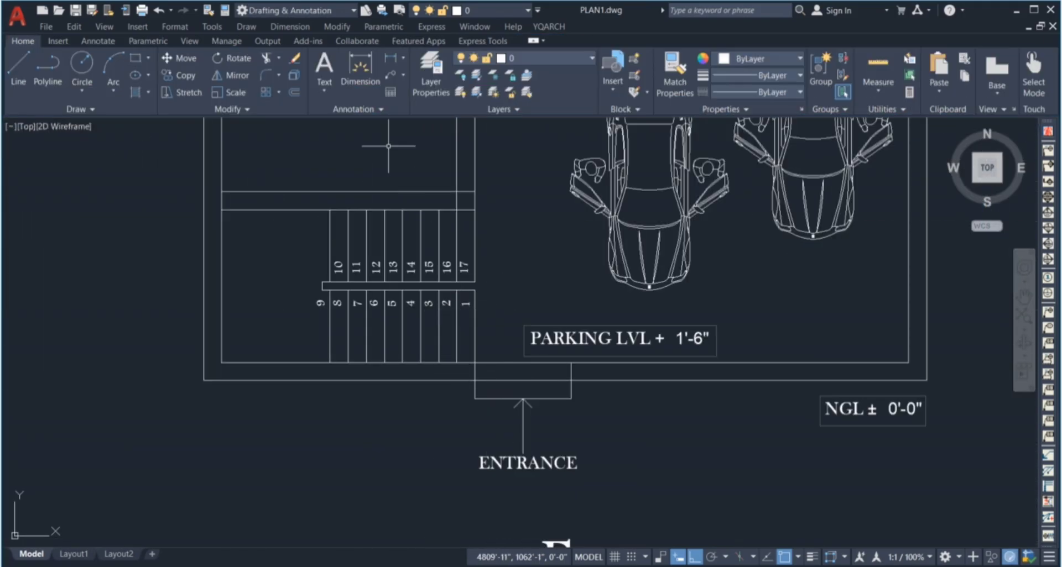
- Try to add the multiline text "1" beside the first tread at 4" height and browse for another font
click(324, 67)
scroll(482, 306, up, 3)
click(492, 296)
click(561, 313)
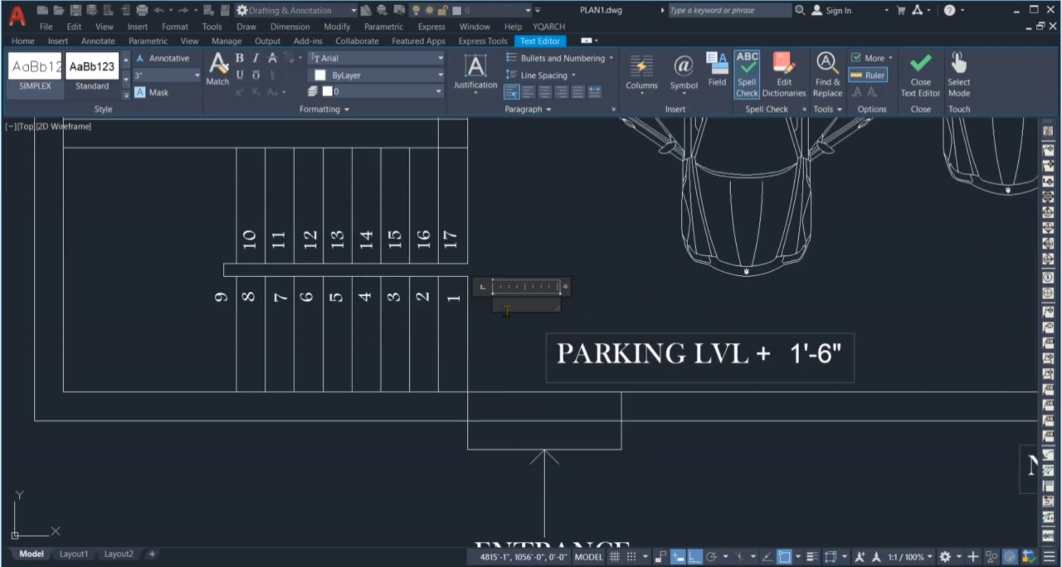
text(5)
key(Return)
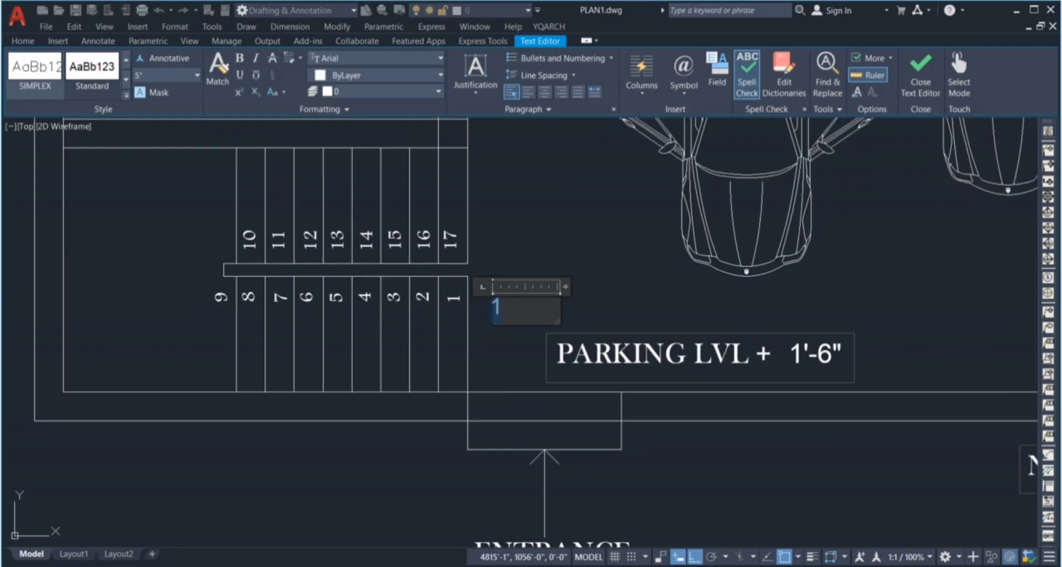
text(4"1)
drag(513, 310, 426, 289)
click(415, 58)
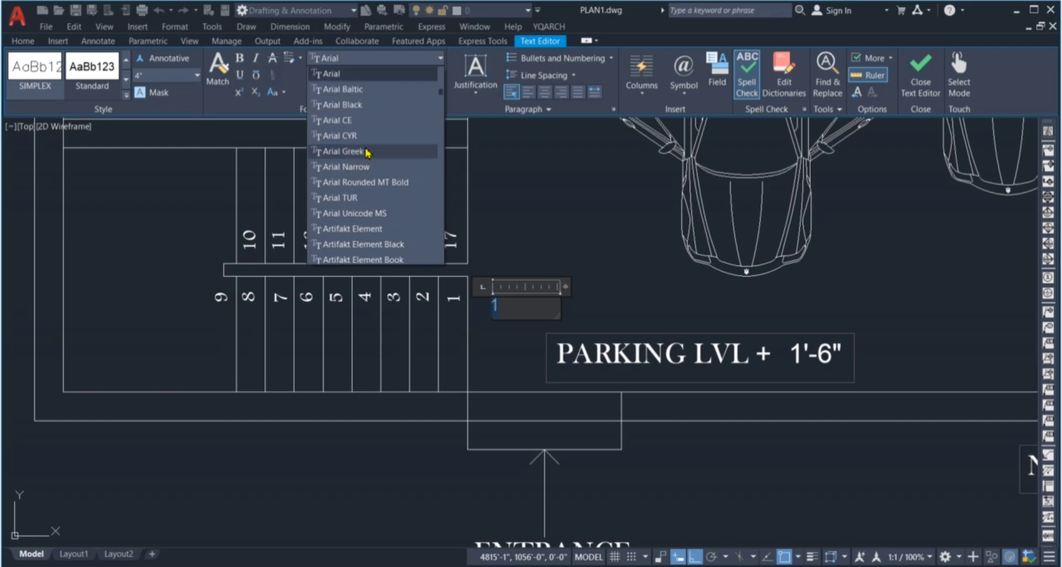
scroll(374, 241, down, 1)
scroll(374, 241, down, 7)
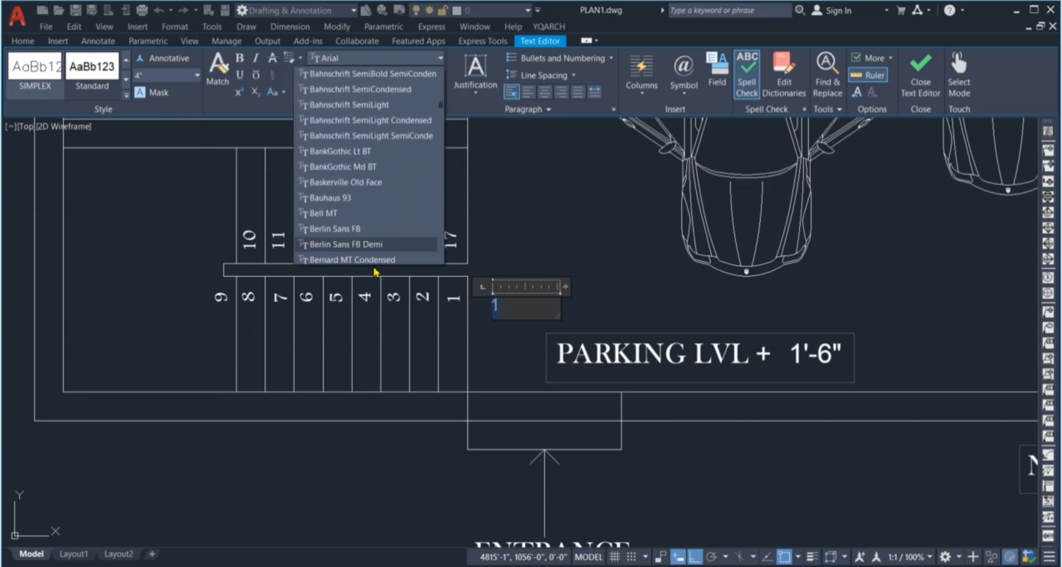
scroll(381, 243, down, 5)
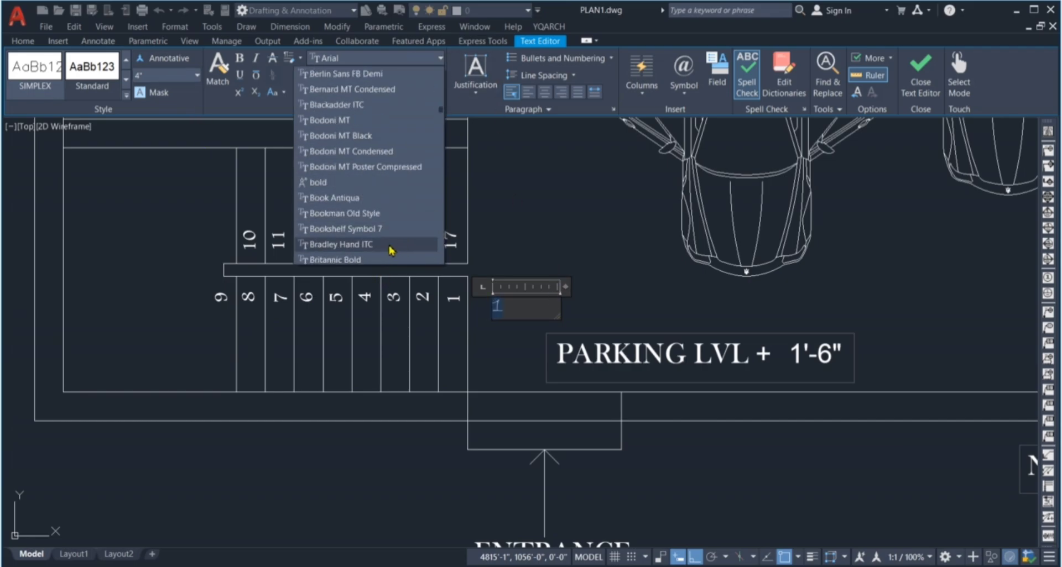
key(Escape)
key(Escape)
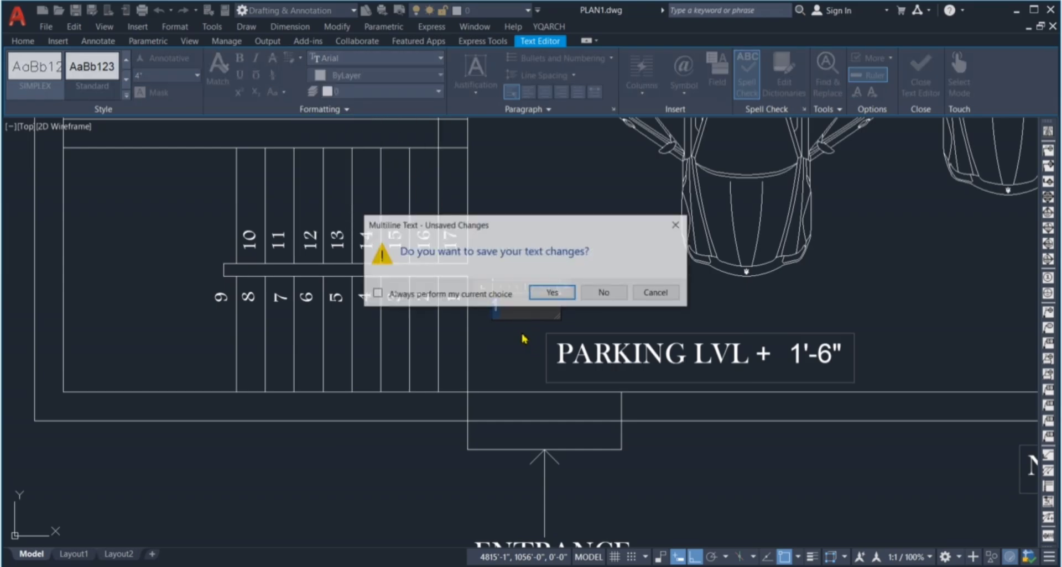
click(602, 291)
scroll(471, 349, down, 2)
middle_drag(489, 339, 489, 349)
click(355, 345)
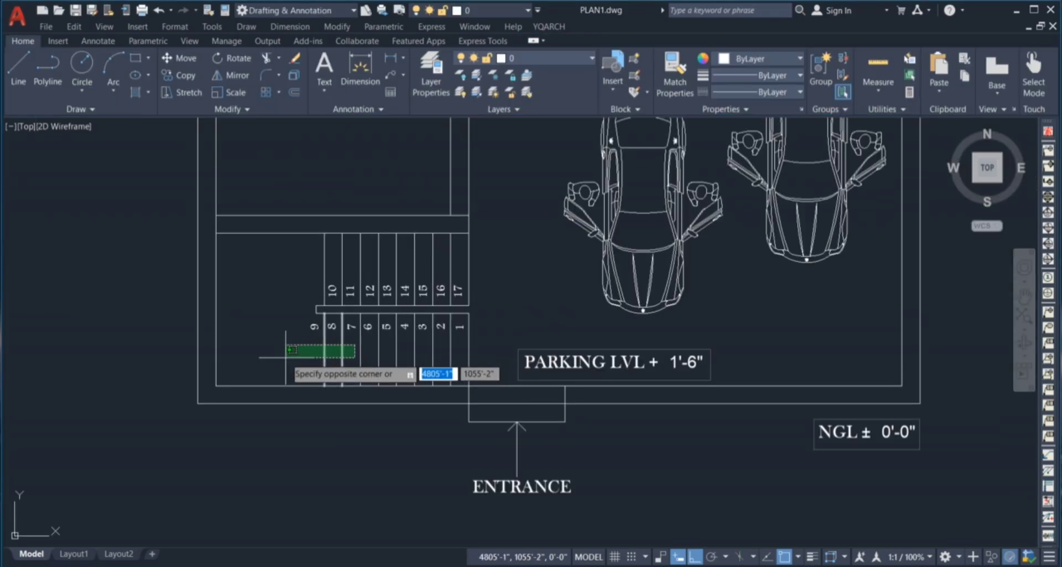
click(286, 359)
click(483, 257)
click(306, 255)
key(Escape)
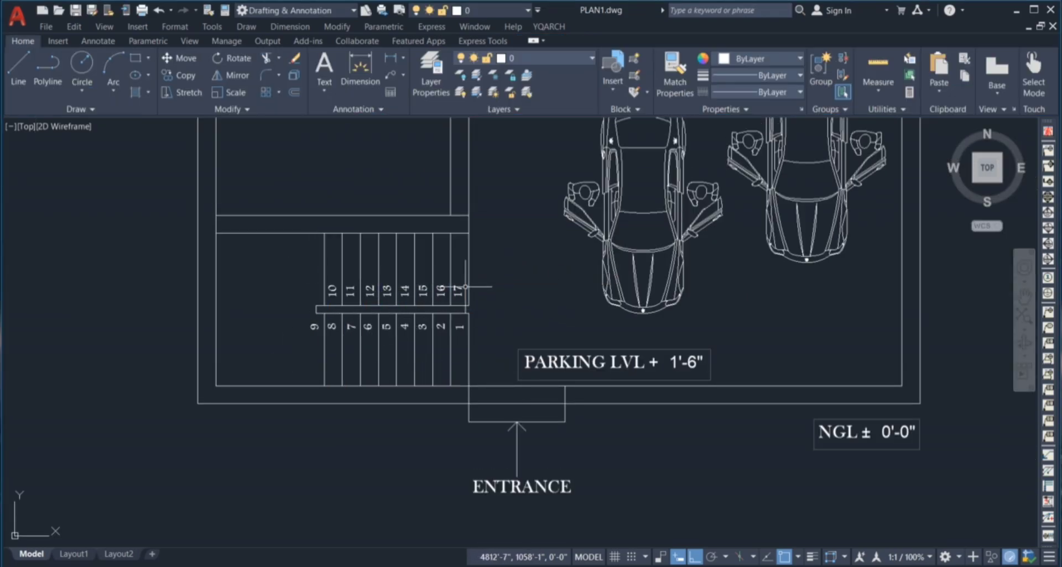
click(474, 353)
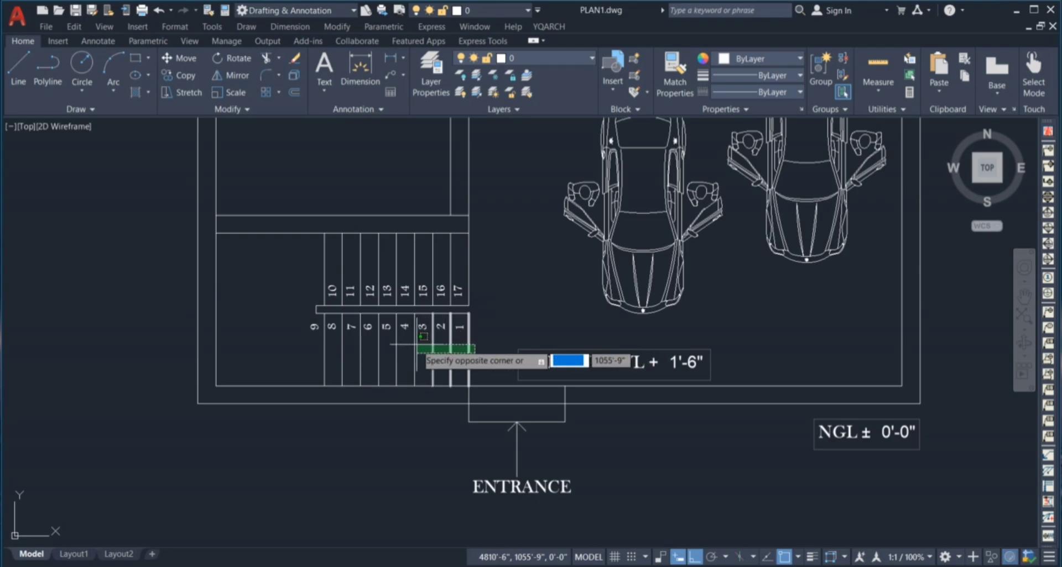
click(353, 344)
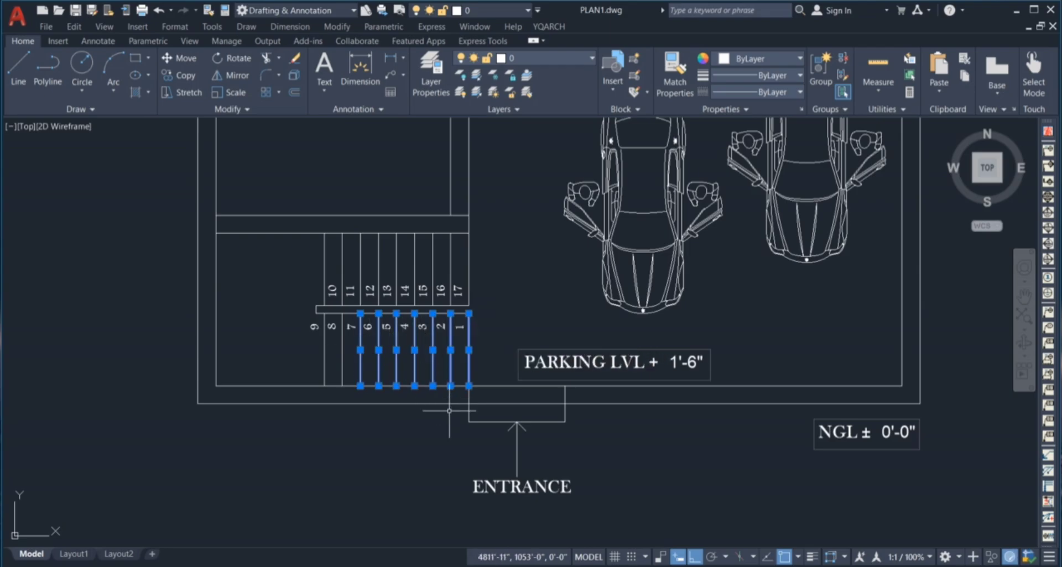
key(Escape)
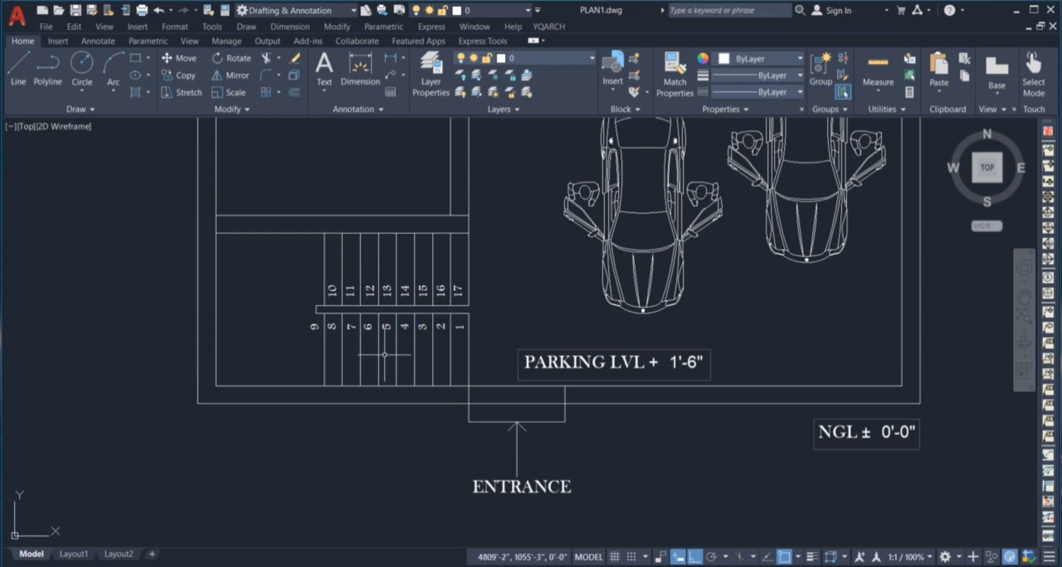
- Examine the ground floor plan's staircase for its break line, its dashed tread lines and the double outline of the middle strip
scroll(387, 353, down, 7)
scroll(652, 347, up, 13)
click(683, 335)
click(639, 360)
middle_drag(573, 362, 625, 409)
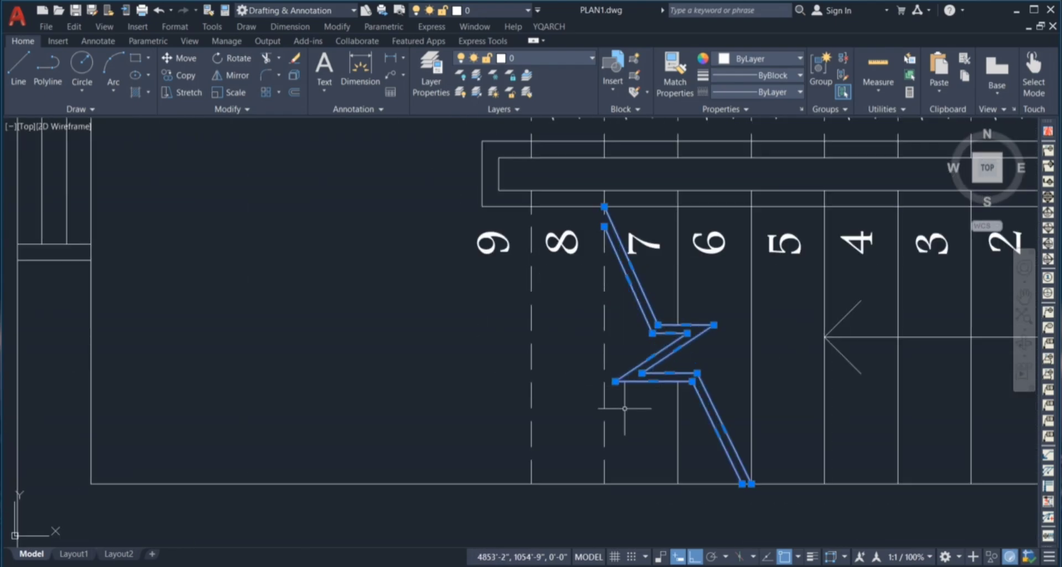
scroll(624, 408, down, 8)
scroll(810, 273, up, 8)
click(810, 273)
click(285, 293)
scroll(543, 333, down, 4)
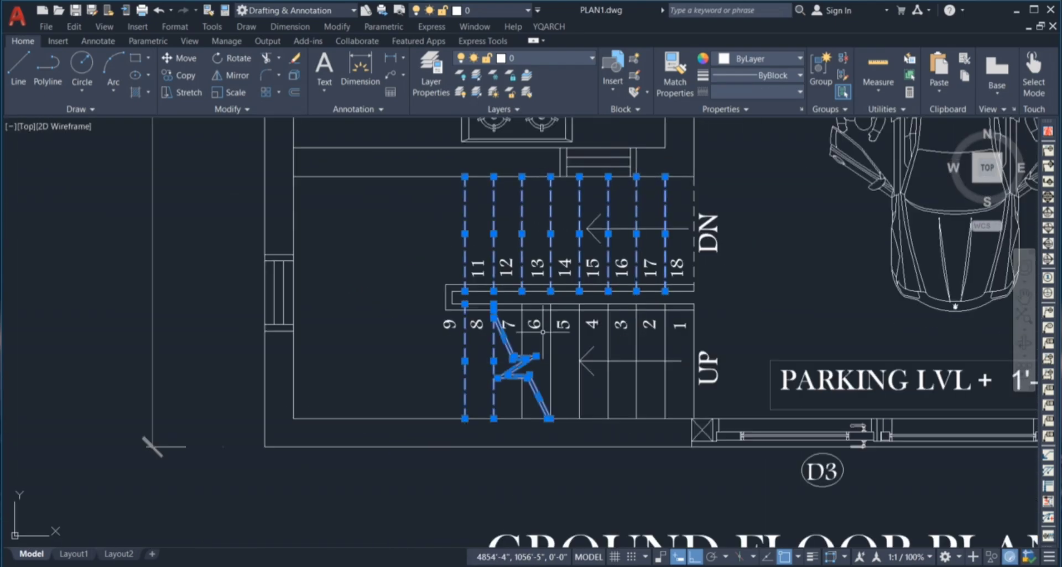
key(Escape)
scroll(533, 386, up, 4)
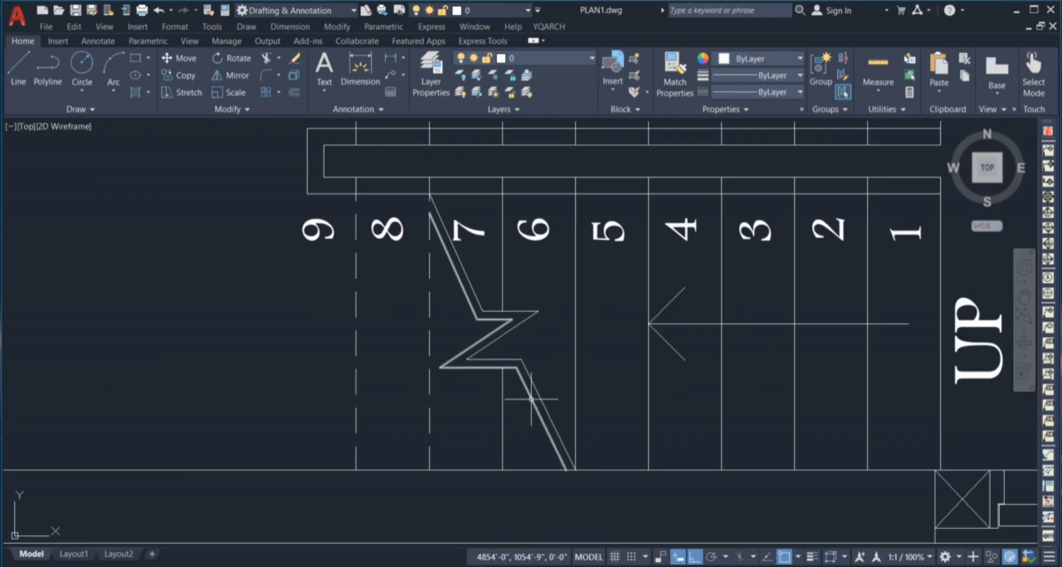
scroll(404, 413, down, 4)
scroll(353, 330, up, 4)
click(394, 302)
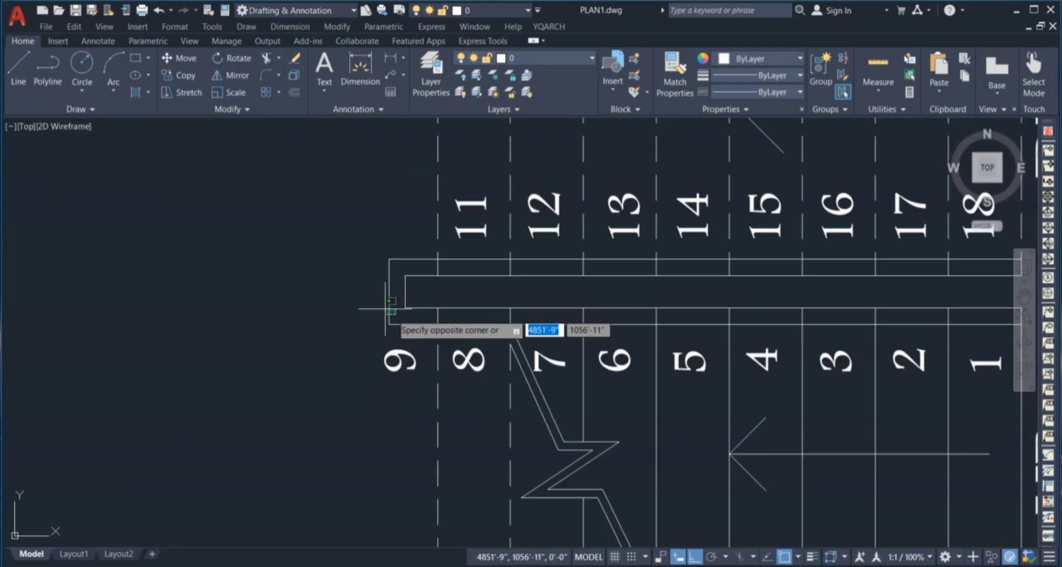
click(382, 310)
scroll(647, 311, down, 4)
key(Escape)
- Join the lines around the new staircase's middle strip into one outline and offset it outward
scroll(715, 308, down, 6)
scroll(341, 303, up, 4)
scroll(188, 289, up, 4)
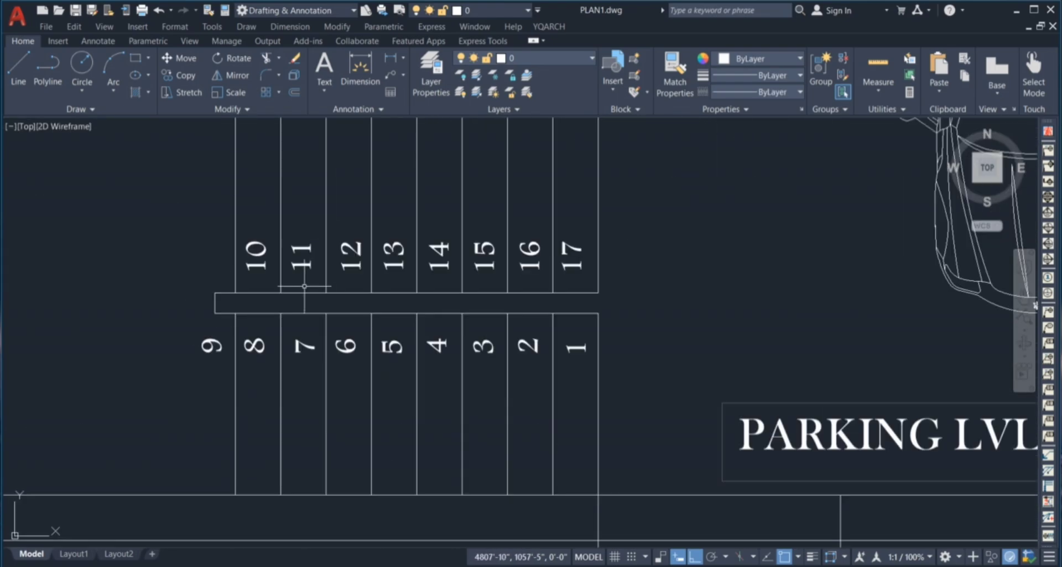
click(255, 330)
text(o)
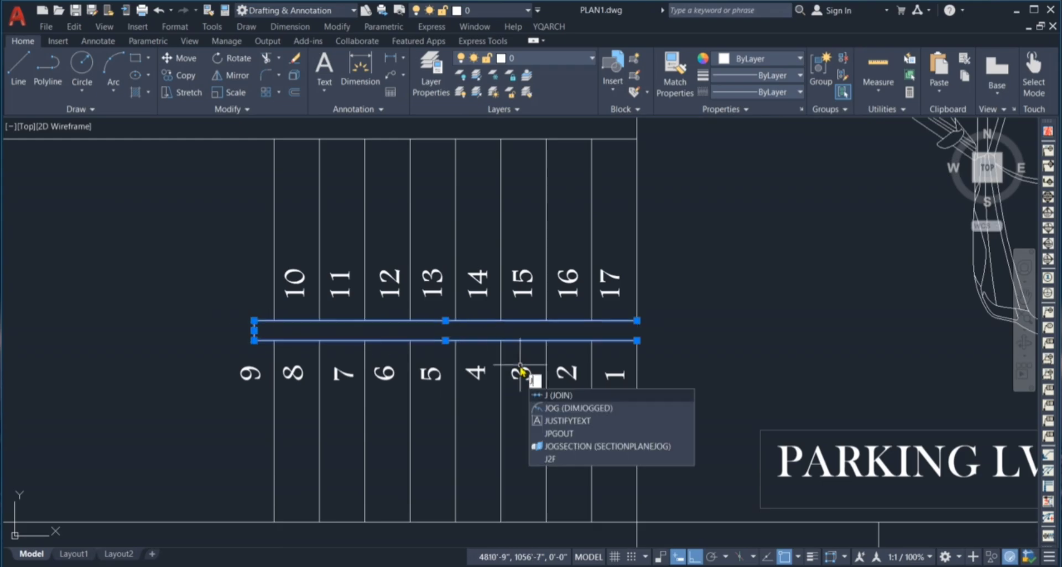
key(Return)
key(Return)
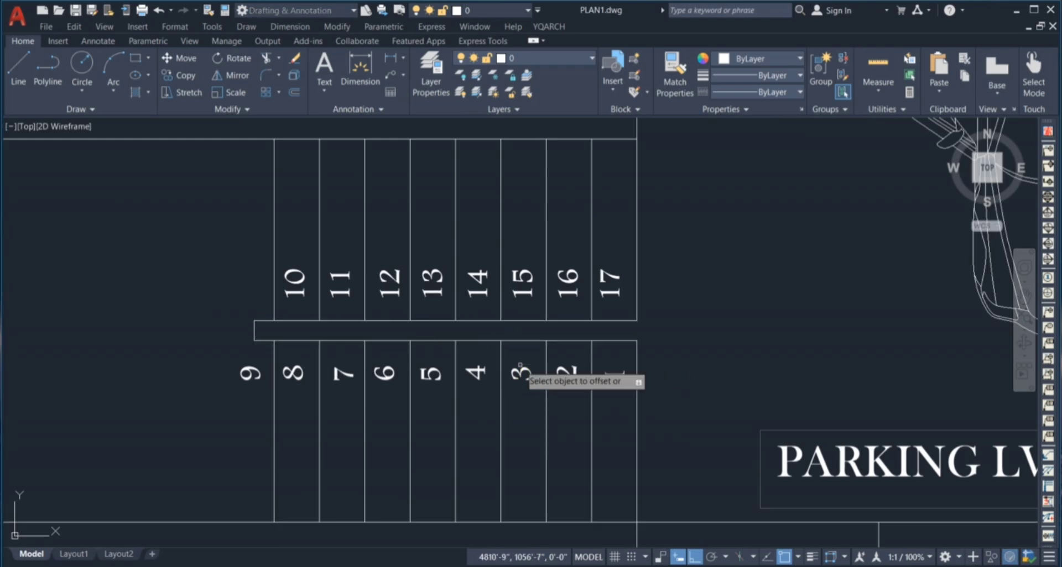
click(397, 341)
click(382, 430)
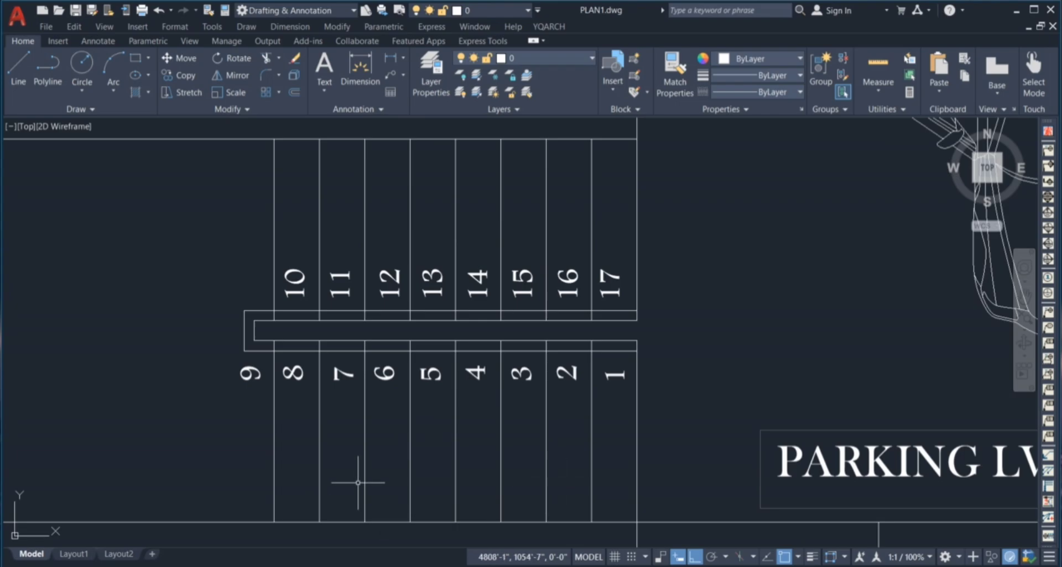
- Draw a zigzag break line across the lower flight, from the wall end of the line between treads 5 and 6 to the strip between 7 and 8
text(l)
key(Return)
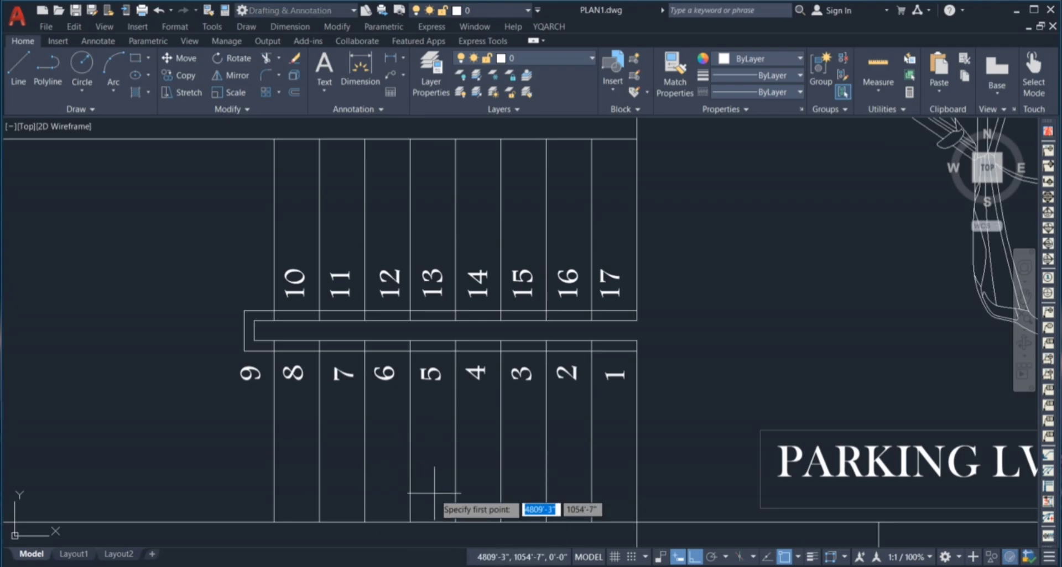
click(410, 522)
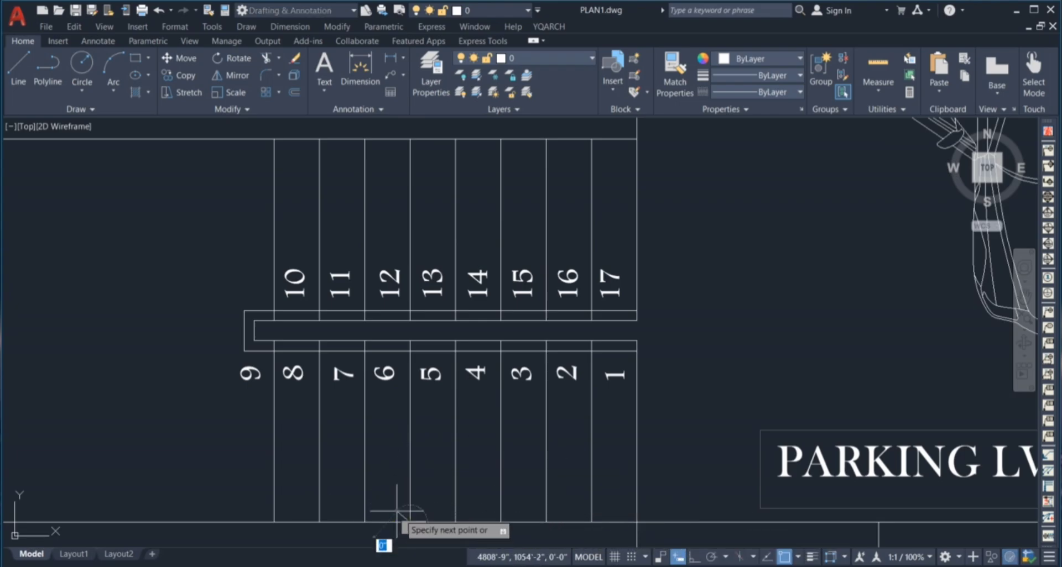
click(374, 470)
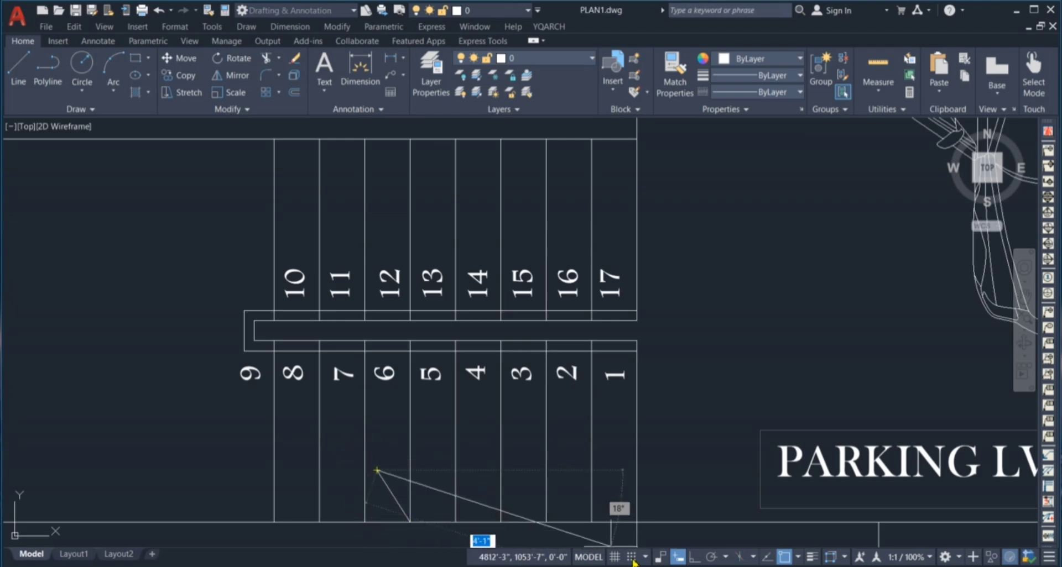
click(335, 465)
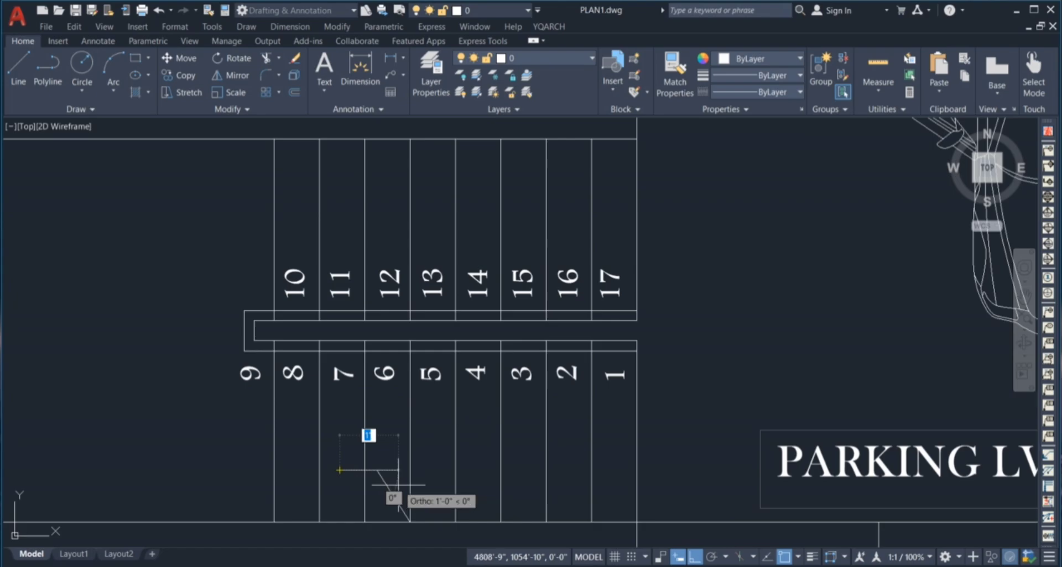
click(694, 557)
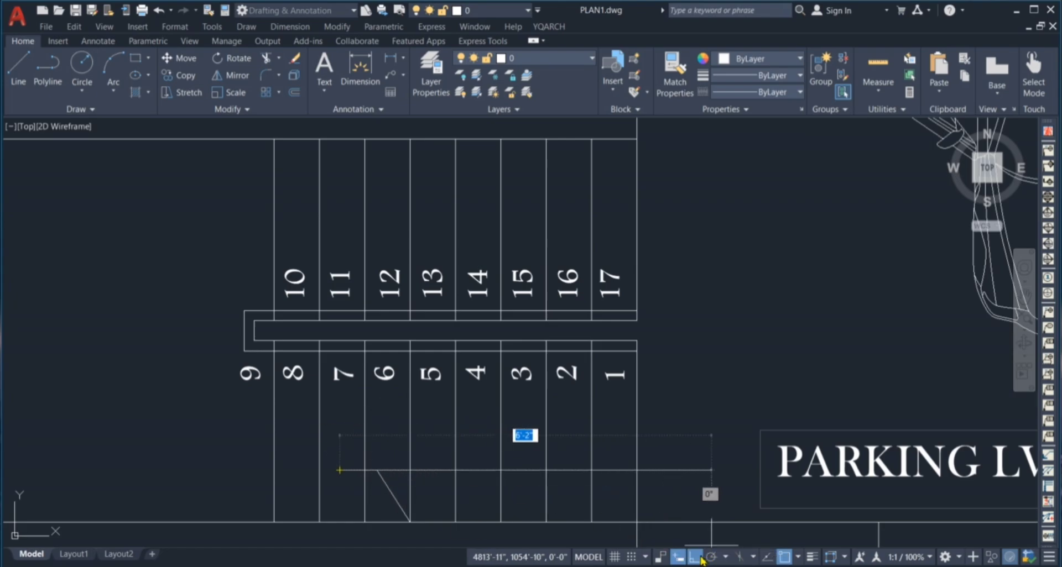
click(377, 455)
click(694, 557)
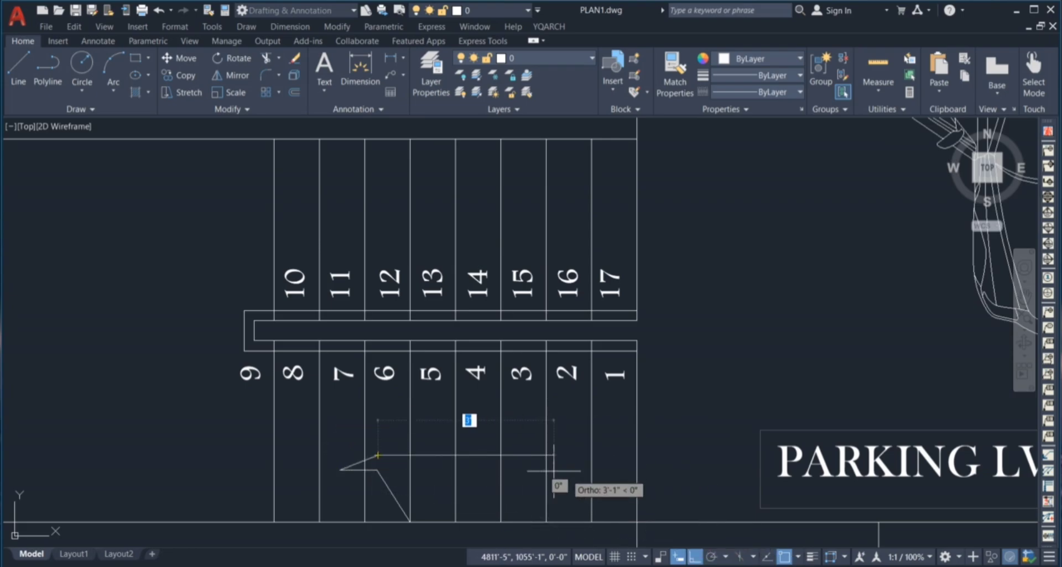
scroll(342, 475, up, 4)
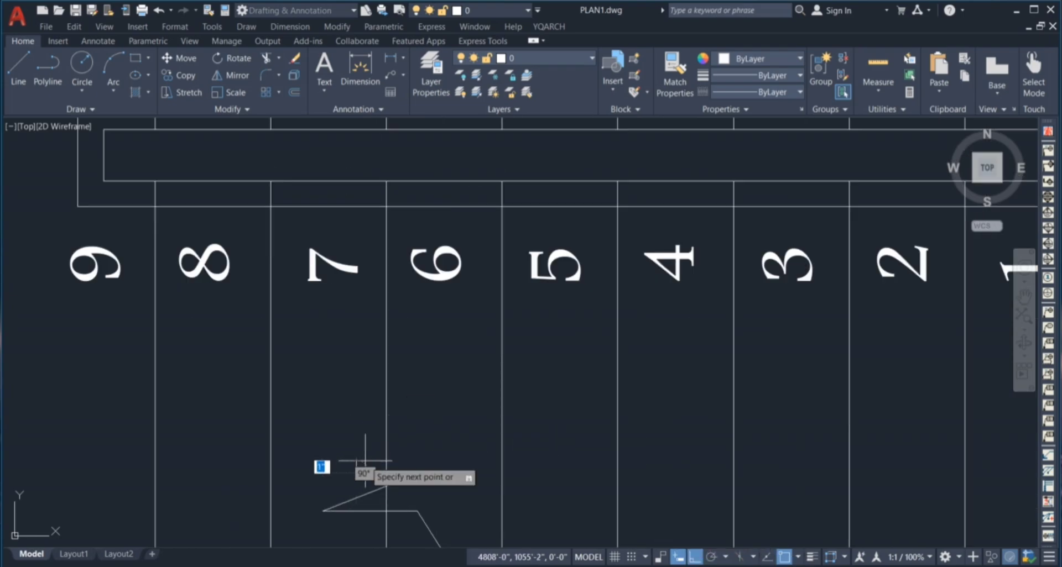
scroll(354, 470, down, 2)
scroll(373, 452, down, 3)
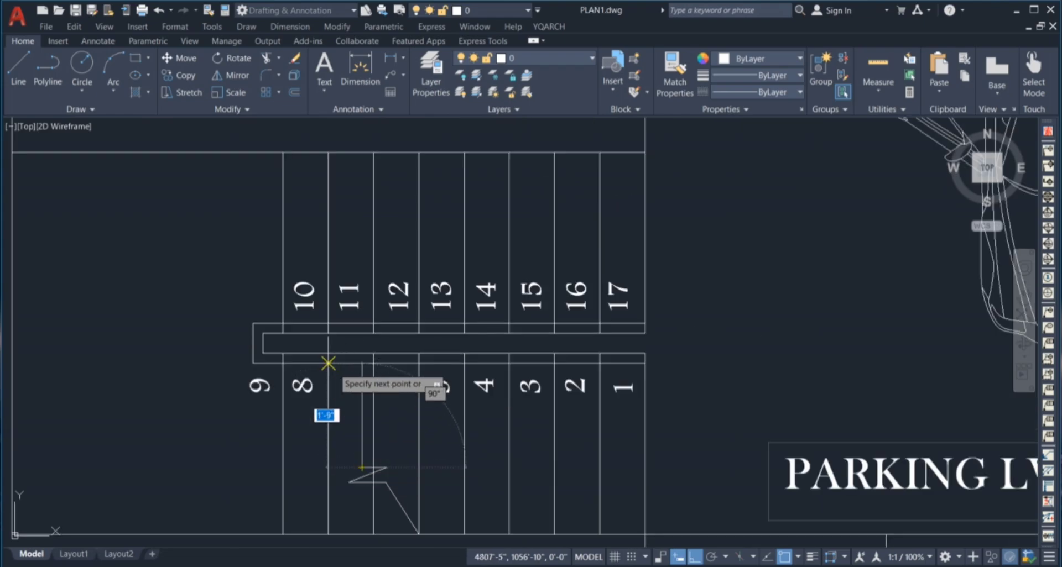
scroll(310, 404, up, 1)
key(Escape)
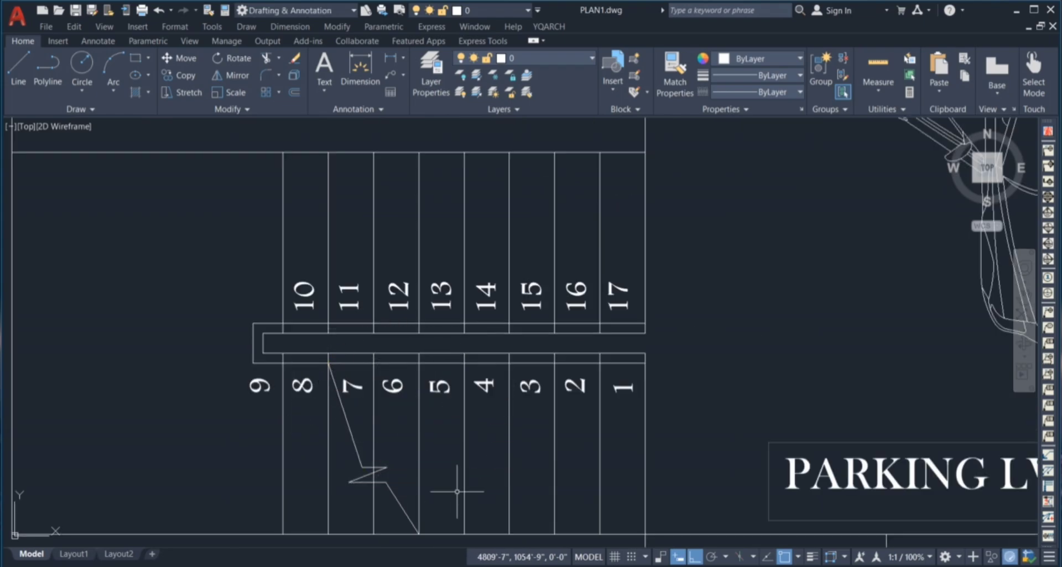
- Trim the piece of the tread line between treads 6 and 7 that lies inside the break line's zigzag
scroll(381, 428, down, 2)
scroll(387, 434, up, 5)
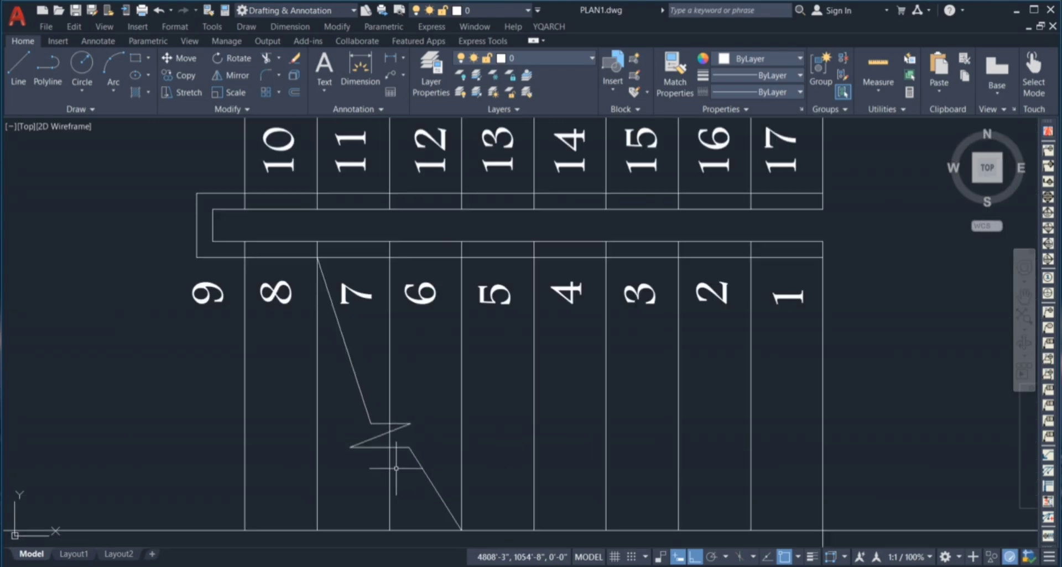
click(389, 415)
click(423, 422)
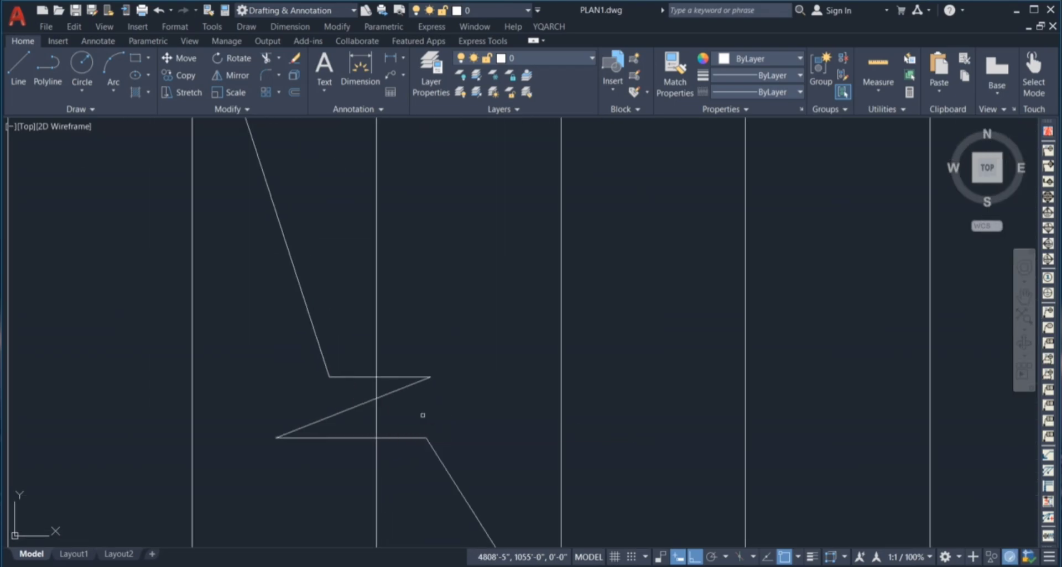
text(tr)
key(Return)
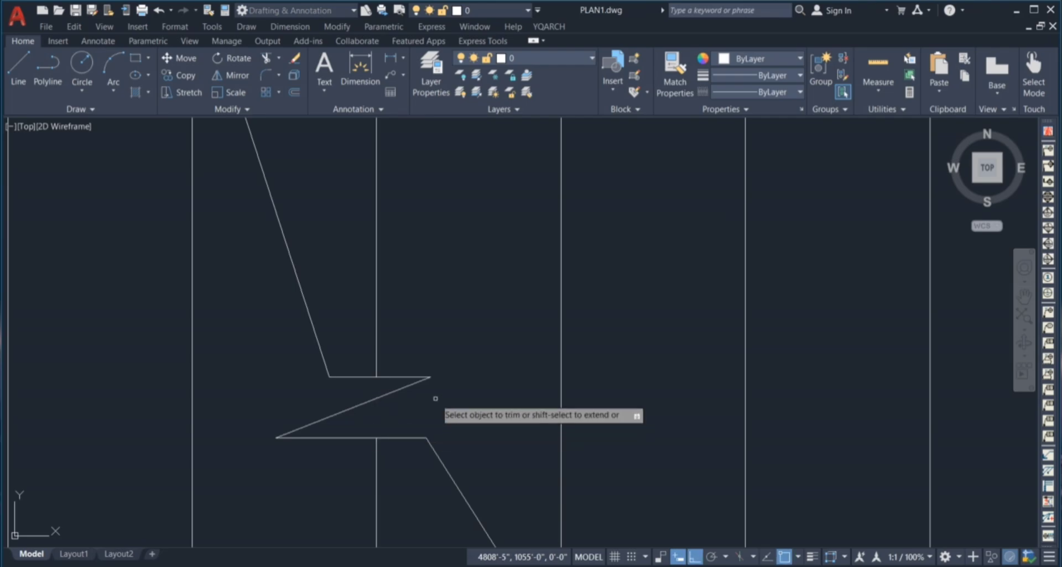
scroll(435, 398, down, 5)
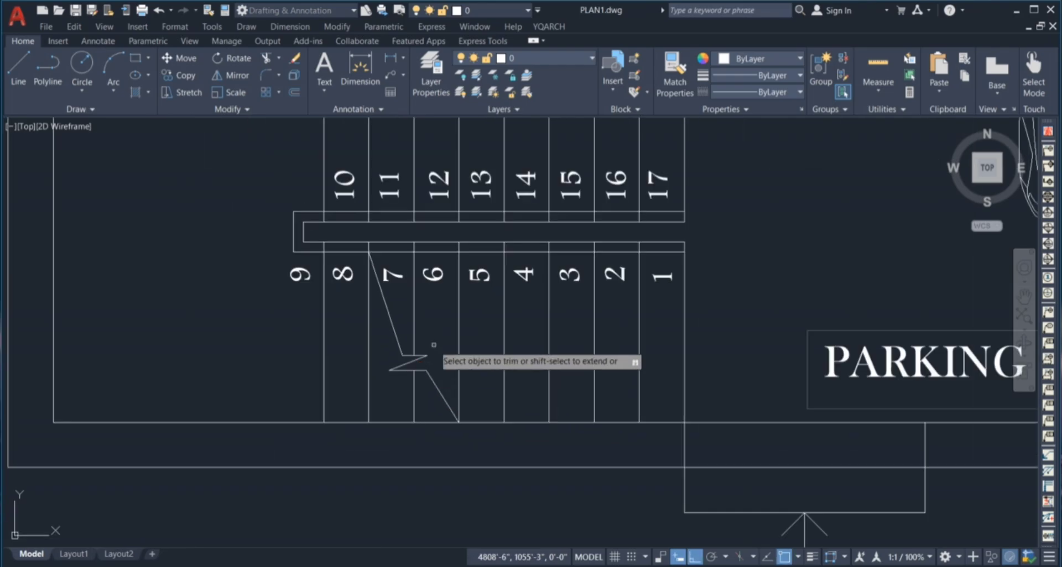
key(Escape)
- Set the linetype of all the upper flight's tread lines and the two lines on either side of tread 8 to CACHE
click(387, 388)
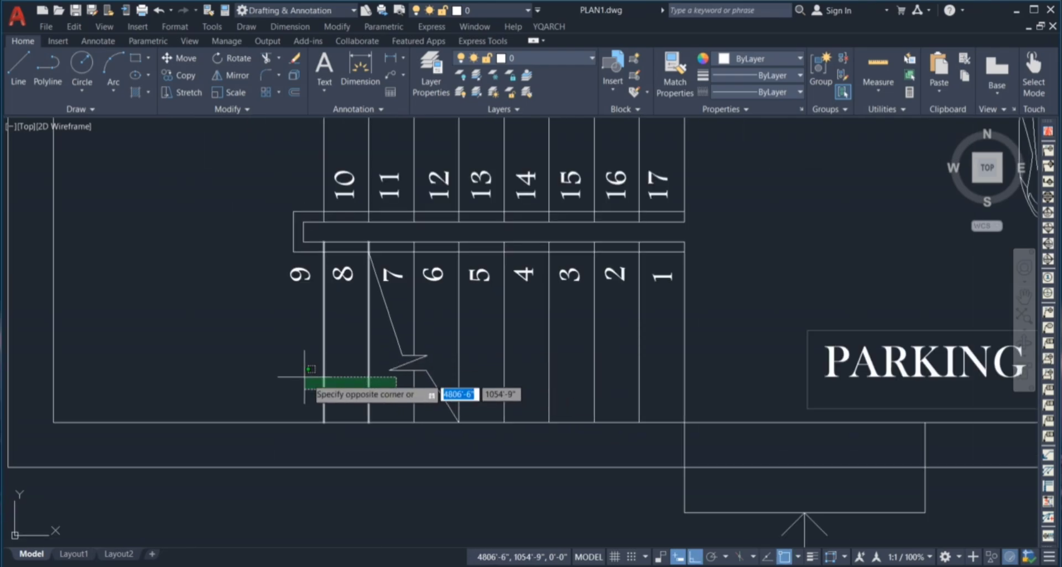
click(311, 392)
scroll(315, 394, down, 3)
click(556, 230)
click(269, 212)
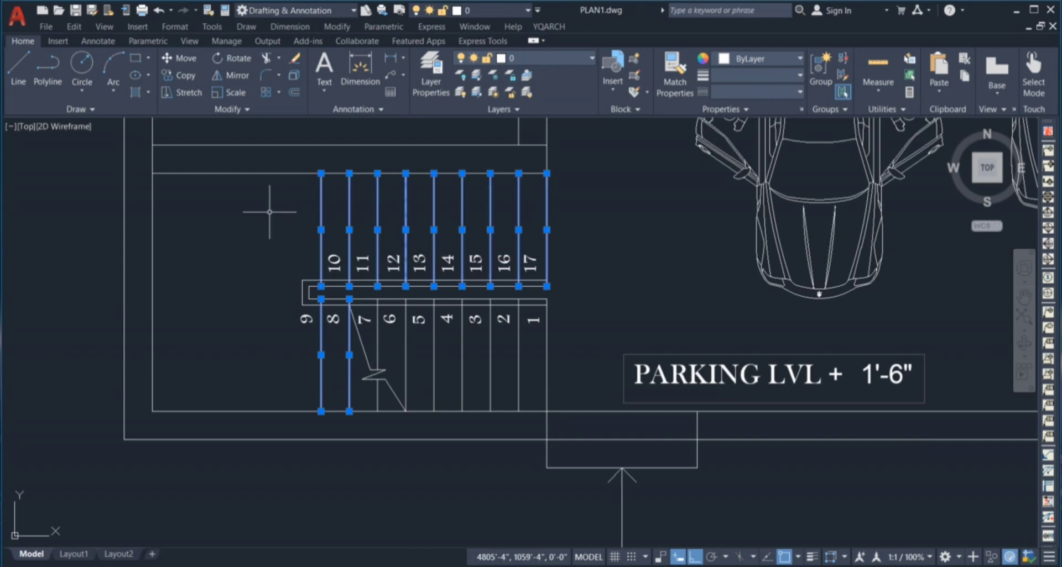
click(778, 76)
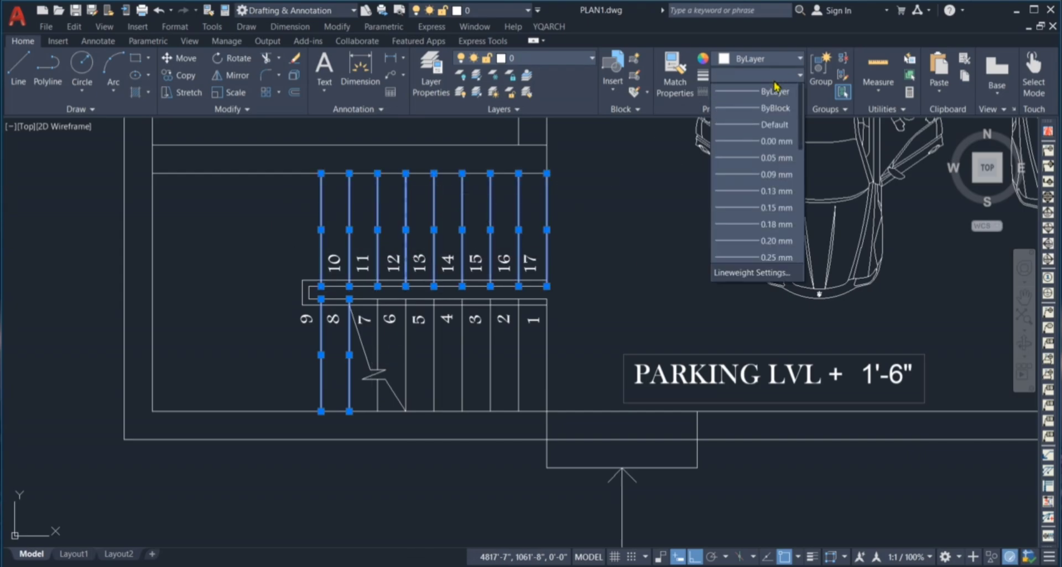
click(784, 91)
click(786, 93)
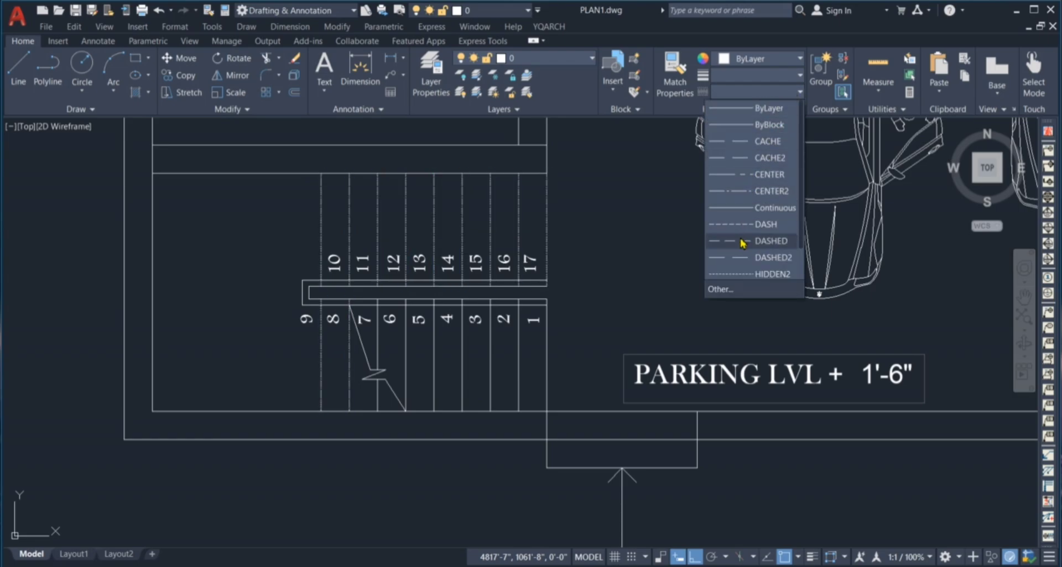
click(743, 149)
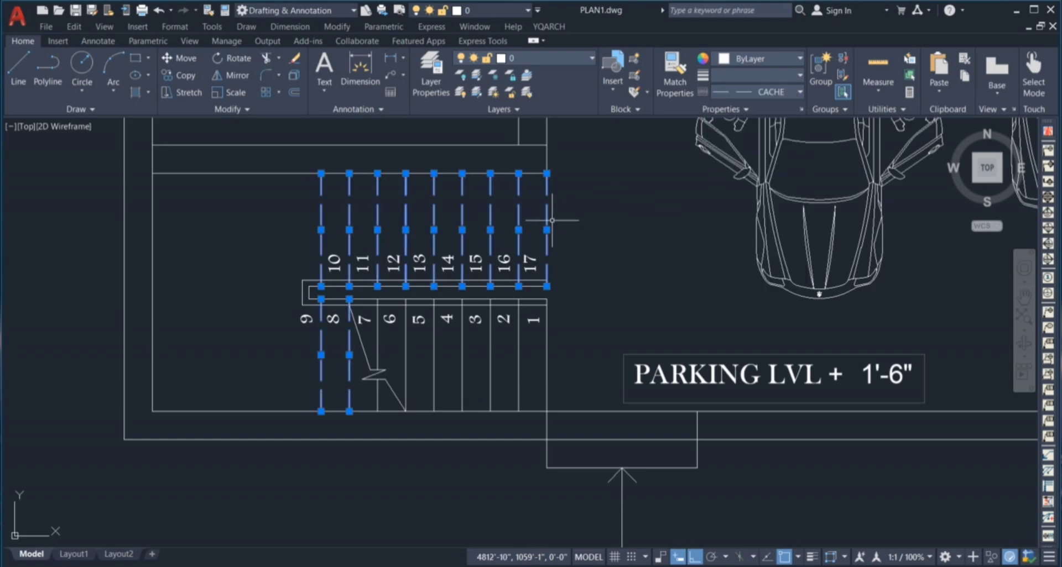
key(Escape)
- Change the linetype scale of the upper flight's line between treads 13 and 14 to give it shorter dashes
scroll(452, 205, up, 2)
click(452, 205)
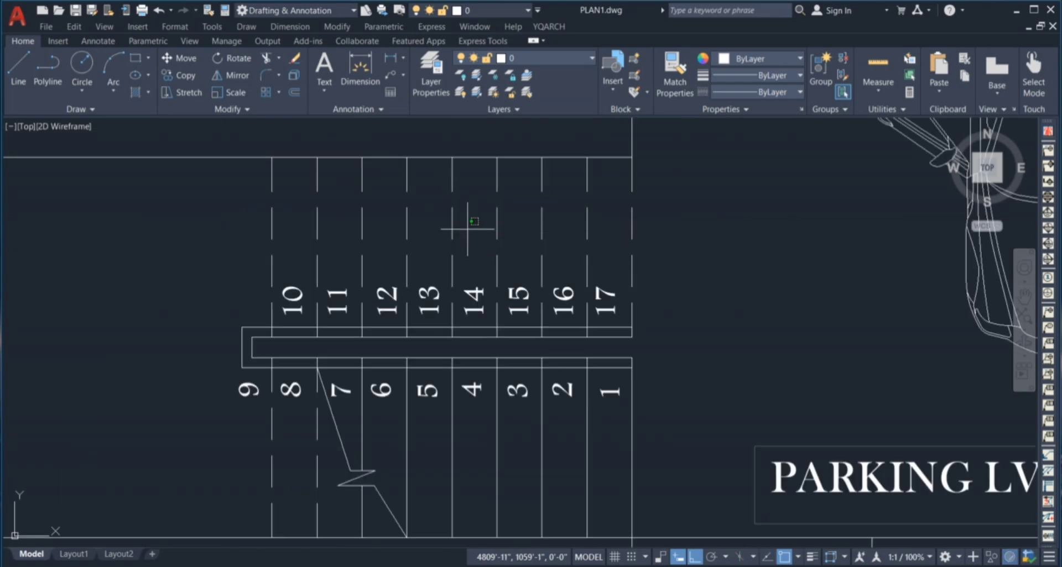
key(Return)
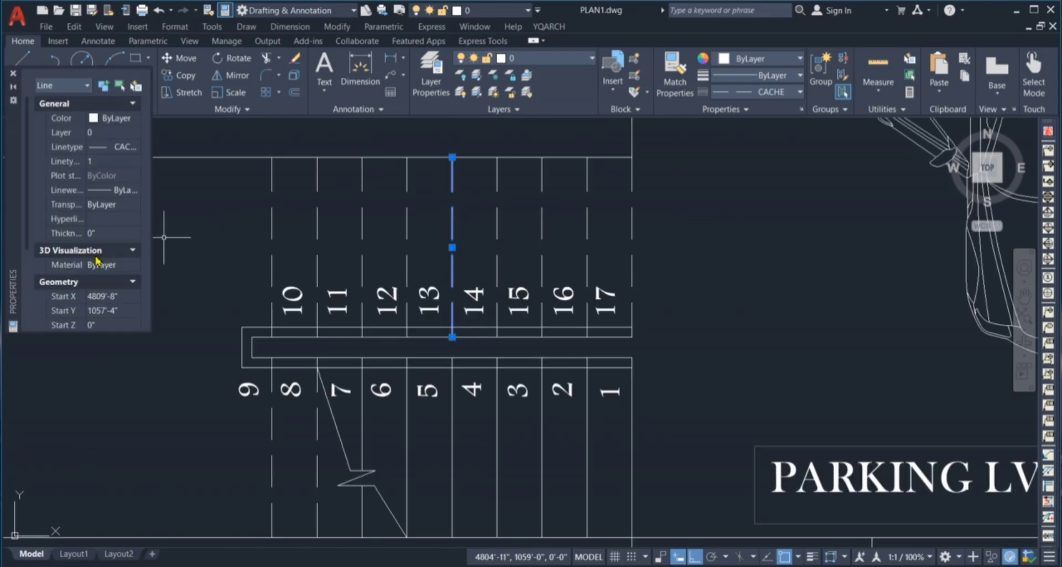
scroll(109, 253, up, 2)
click(106, 161)
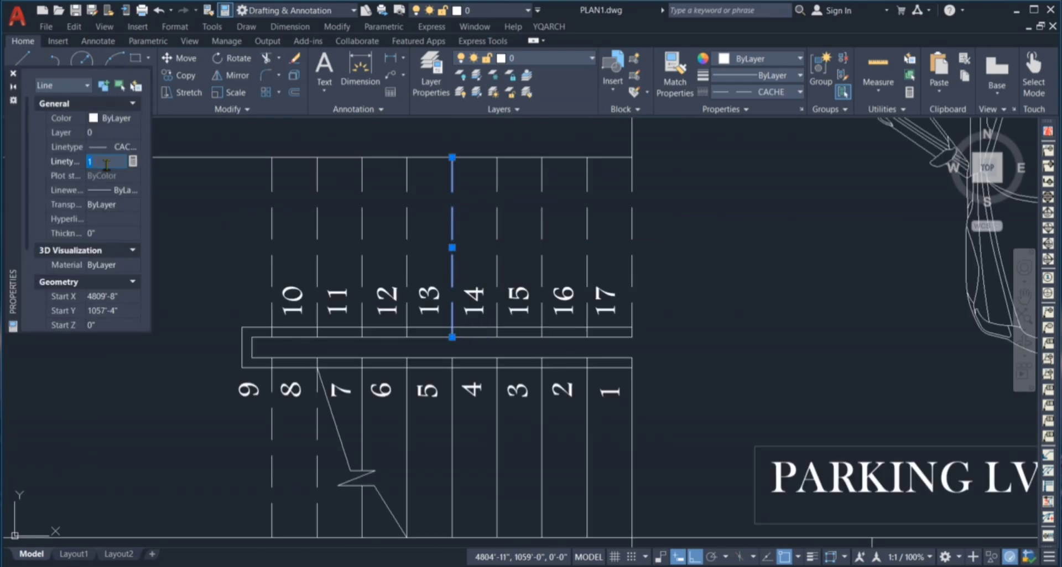
text(3)
key(Return)
key(Return)
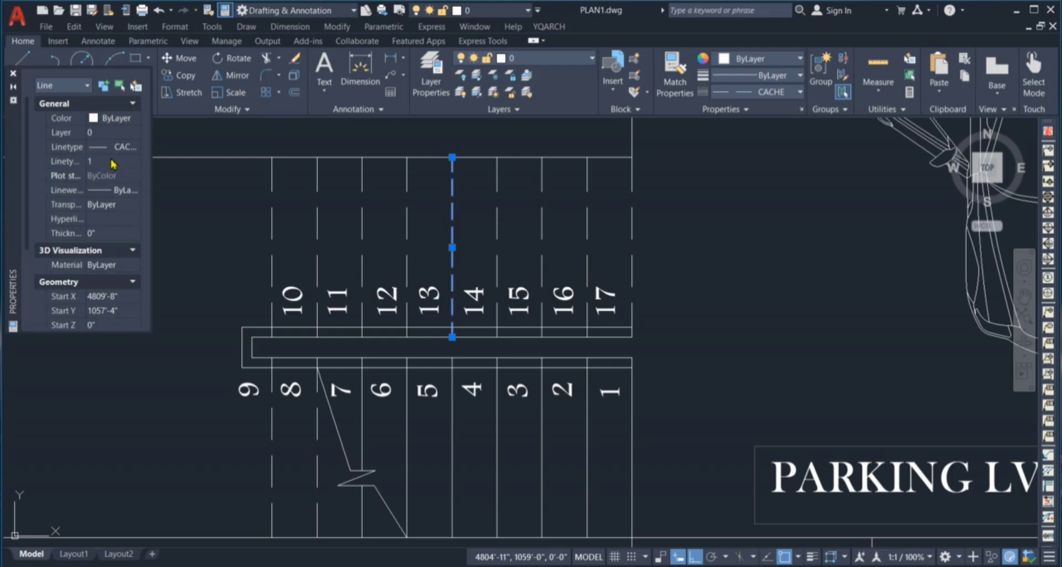
click(14, 73)
key(Escape)
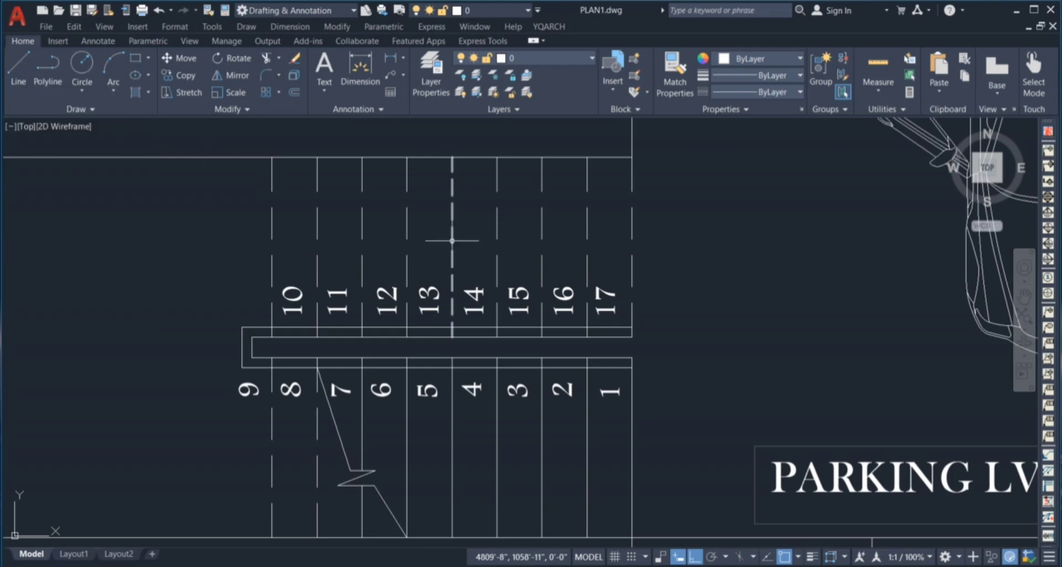
- Match the properties of the line between treads 13 and 14 onto the other upper-flight tread lines and both lines beside tread 8
text(MA)
key(Return)
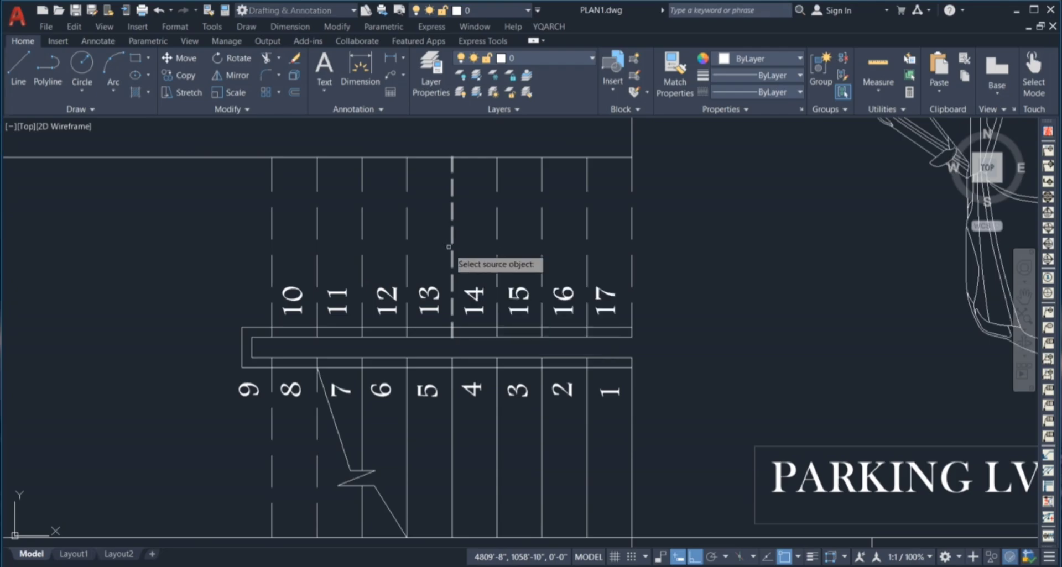
click(452, 215)
click(639, 235)
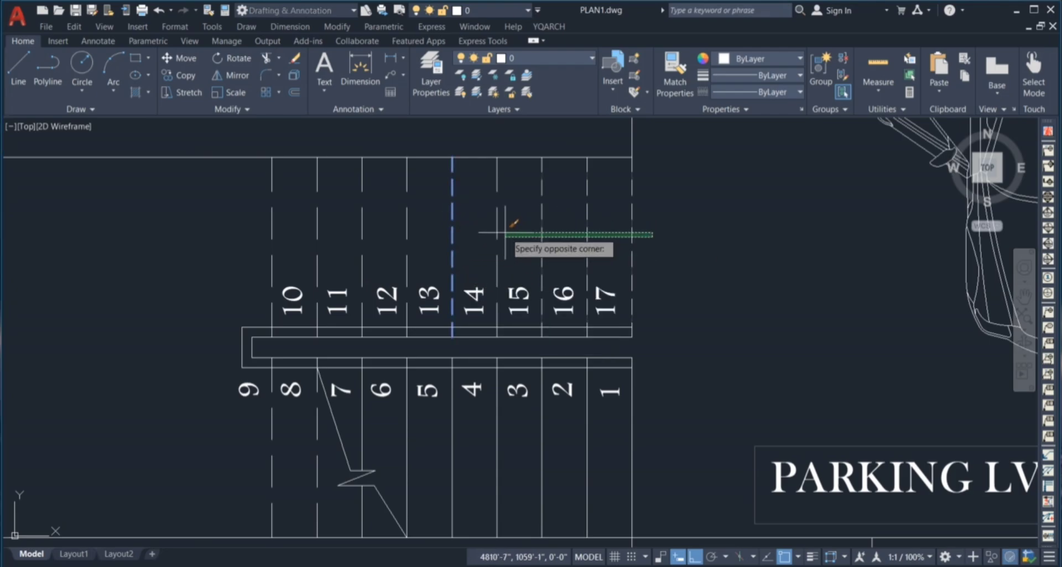
click(486, 230)
click(426, 220)
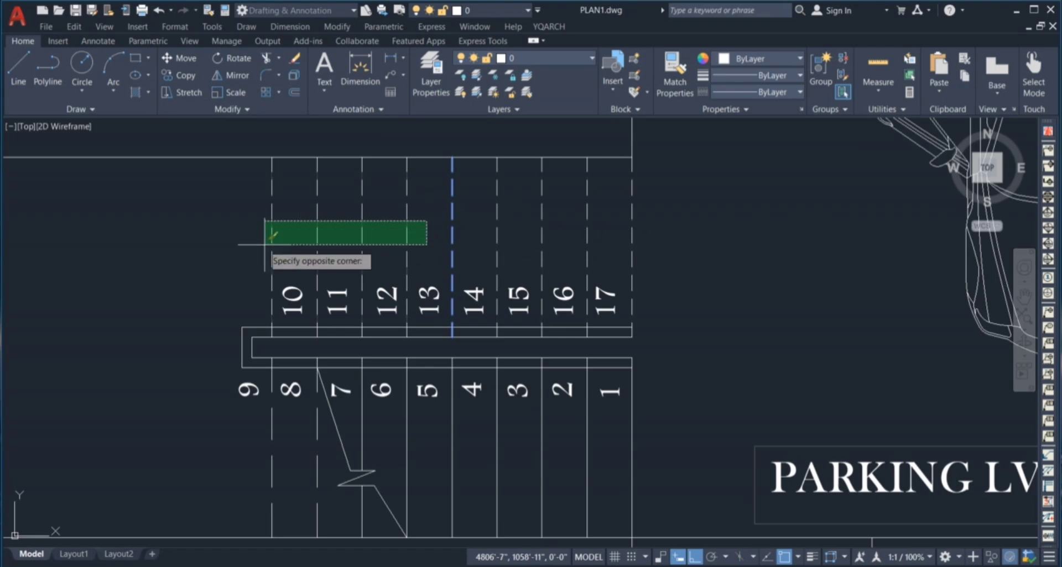
click(226, 251)
scroll(411, 221, down, 2)
scroll(355, 327, up, 2)
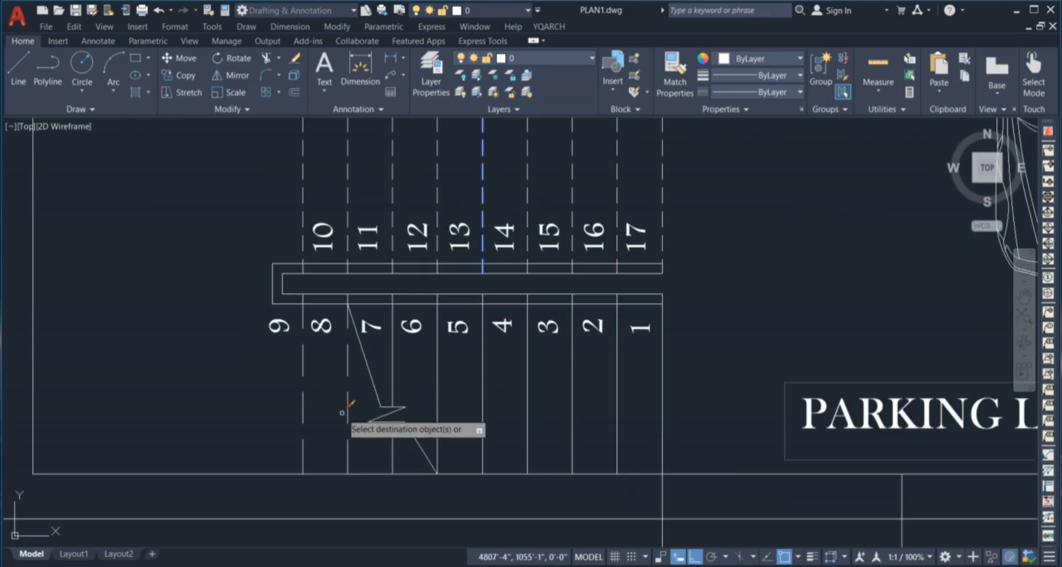
click(352, 415)
click(280, 413)
key(Return)
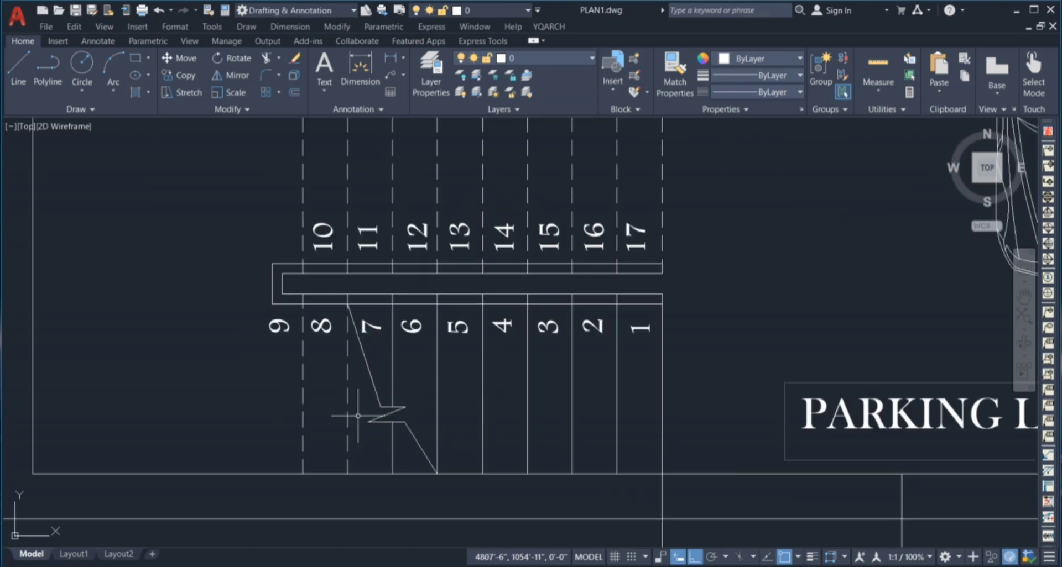
click(670, 387)
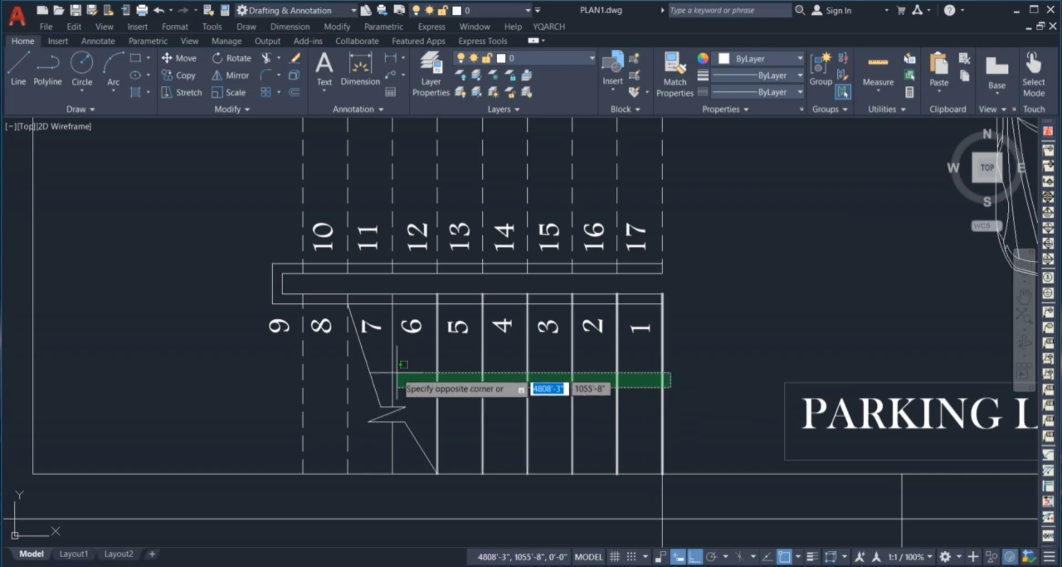
key(Escape)
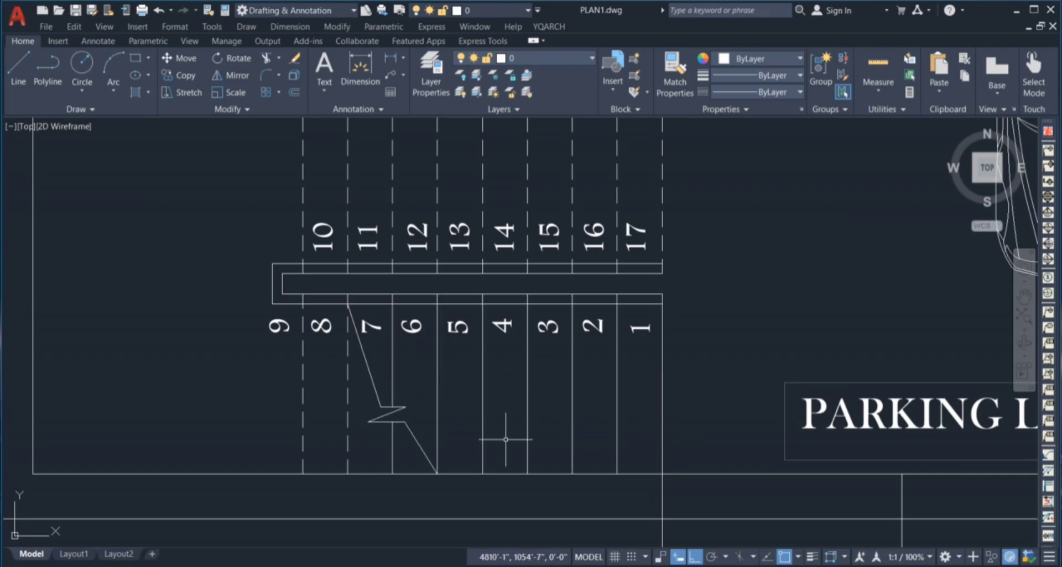
- Examine the direction arrows and the UP and DN labels on the ground floor plan's staircase
scroll(536, 385, down, 2)
scroll(514, 376, down, 2)
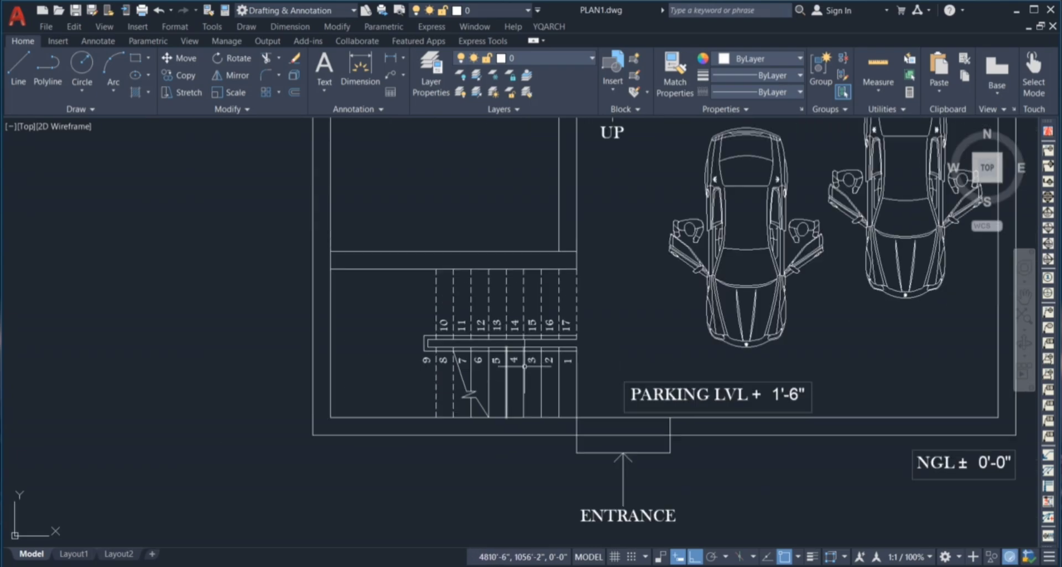
scroll(415, 403, down, 2)
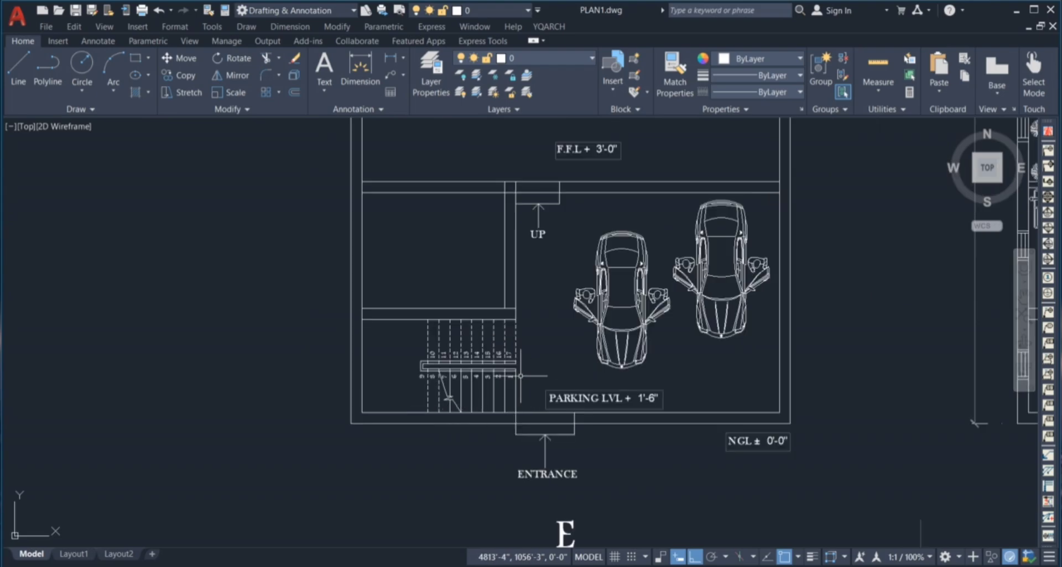
scroll(438, 341, down, 4)
scroll(624, 352, up, 6)
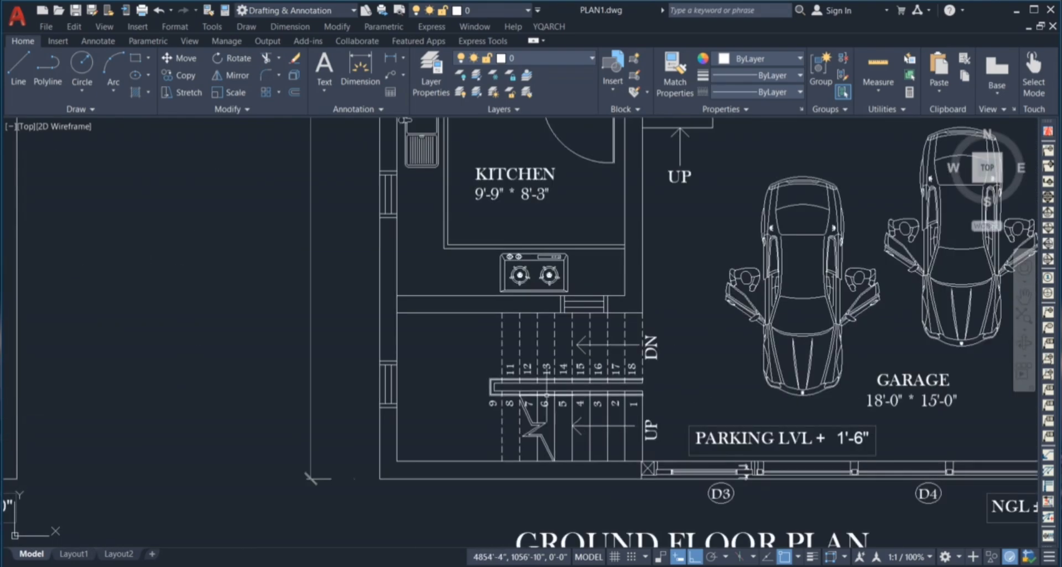
scroll(684, 355, down, 2)
scroll(113, 410, up, 5)
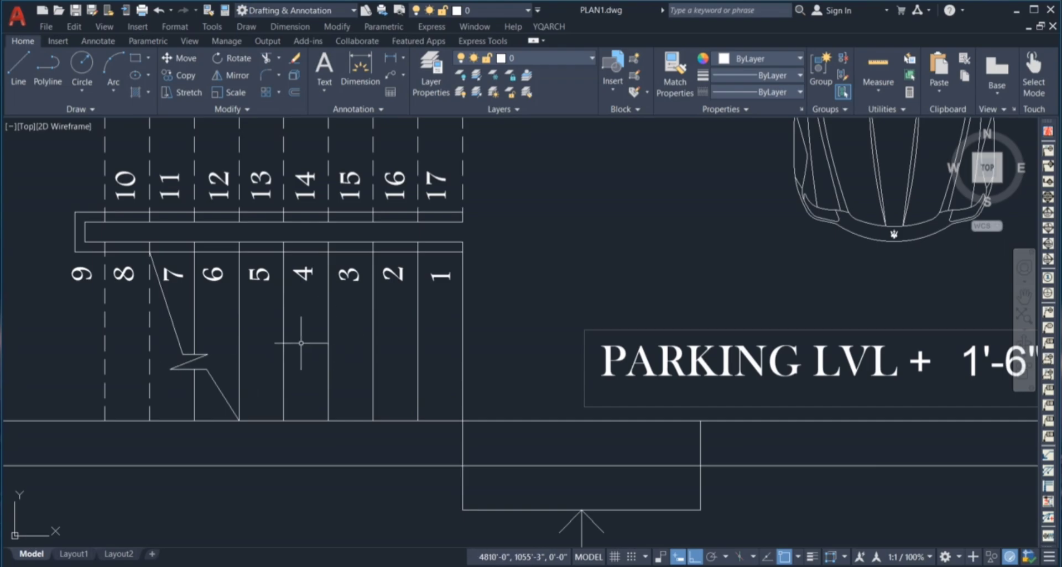
click(300, 344)
click(497, 357)
- Draw a horizontal leader without text about 3'-4" long, with its arrowhead on the lower flight's line between treads 3 and 4
scroll(486, 426, down, 3)
scroll(359, 375, down, 1)
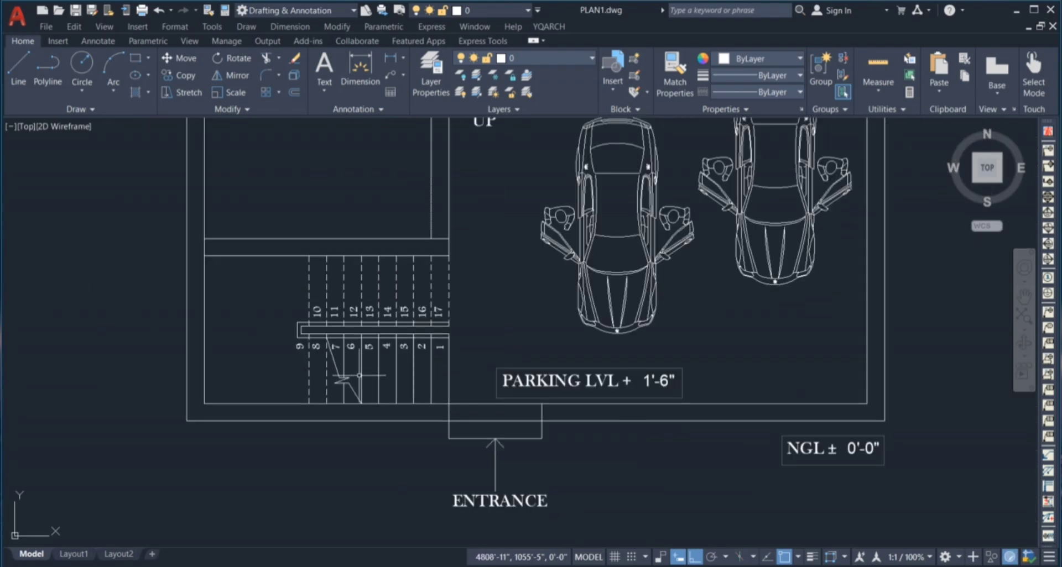
click(390, 83)
scroll(386, 374, up, 2)
click(409, 366)
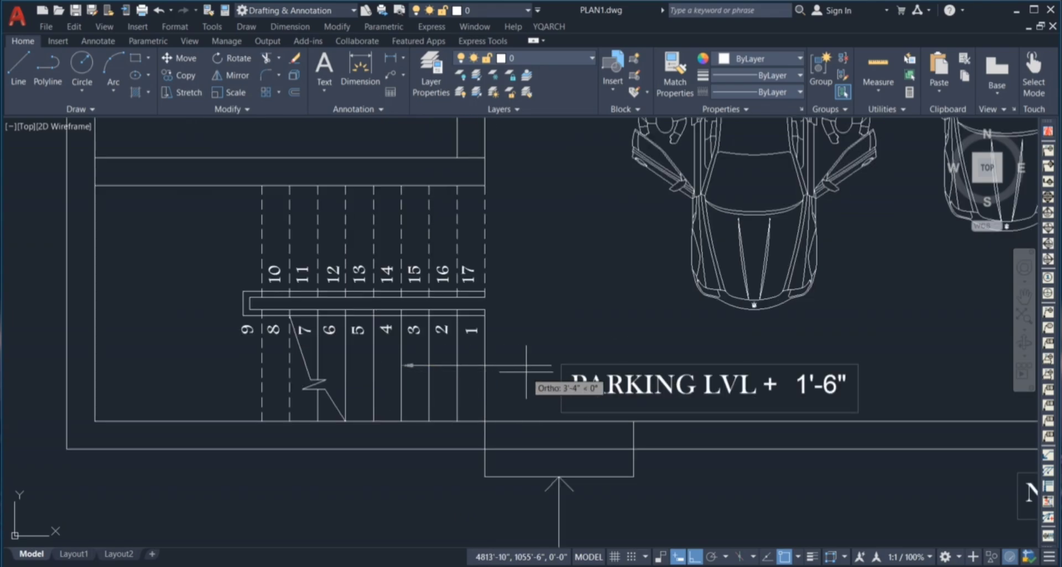
click(525, 366)
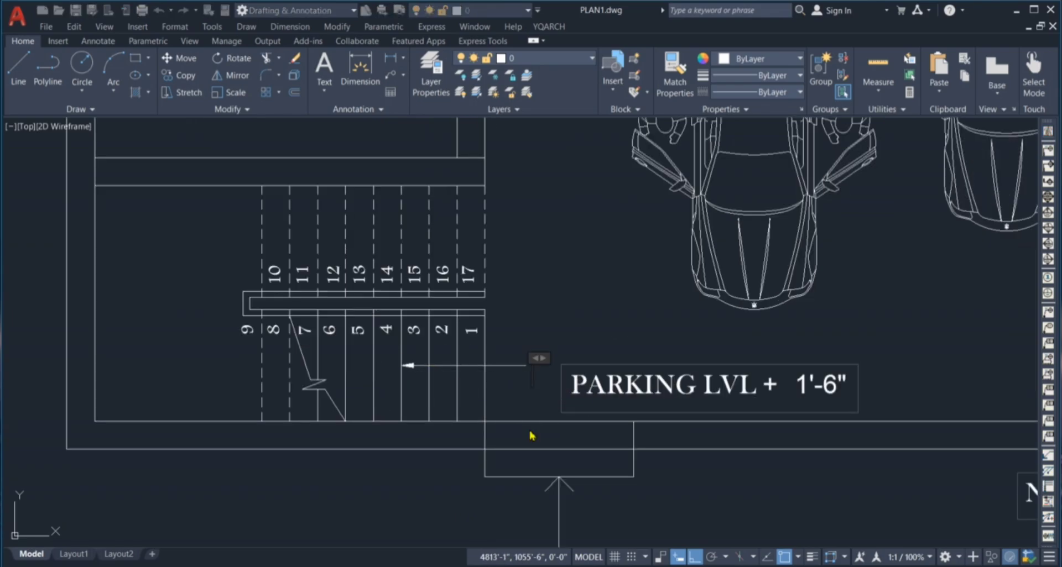
click(510, 319)
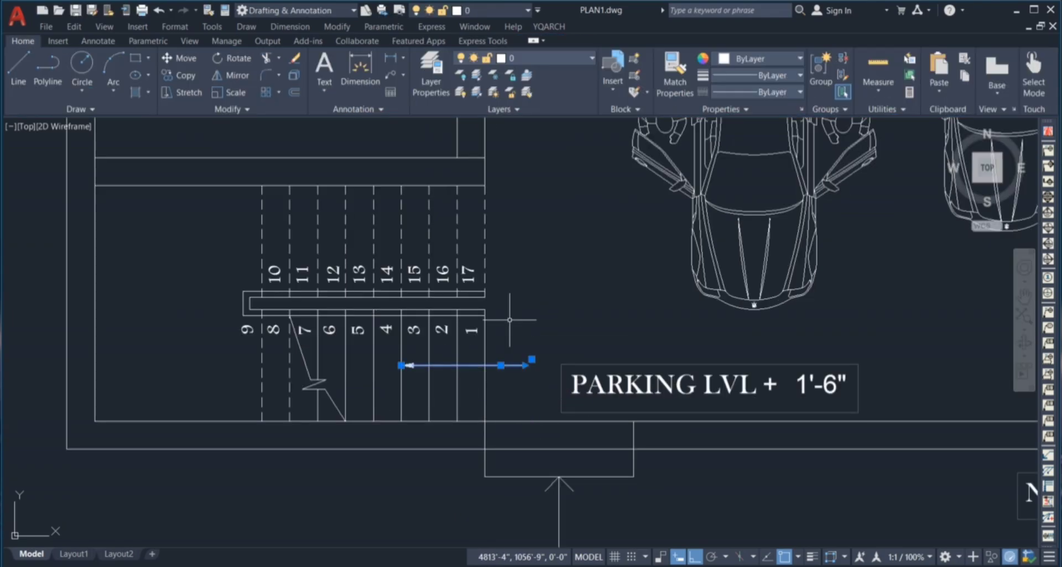
- Set the lower flight leader's landing distance to 0" and its arrowhead size to 9"
key(Return)
scroll(83, 221, down, 5)
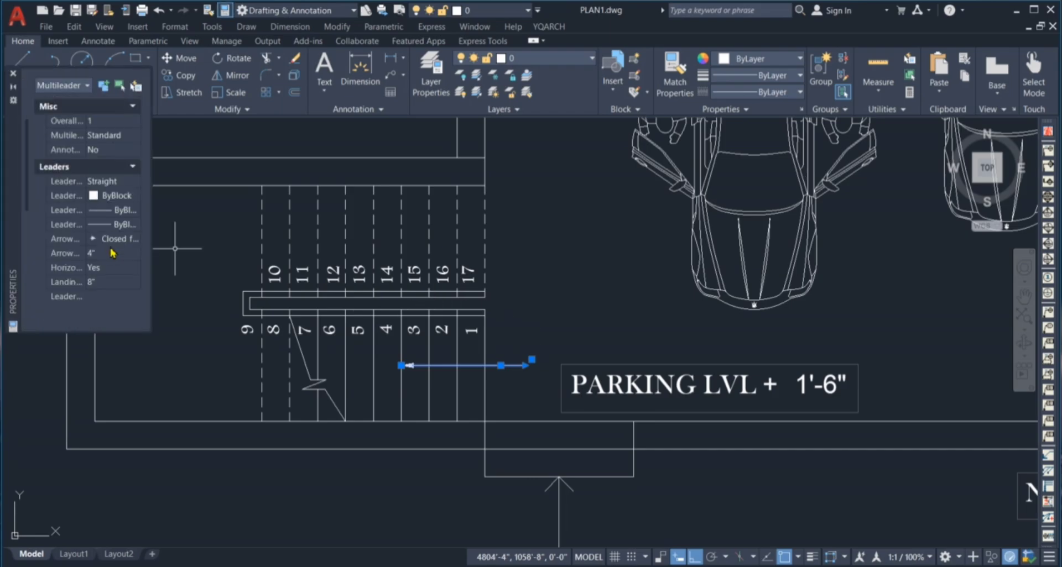
click(122, 283)
text(0)
key(Tab)
click(117, 252)
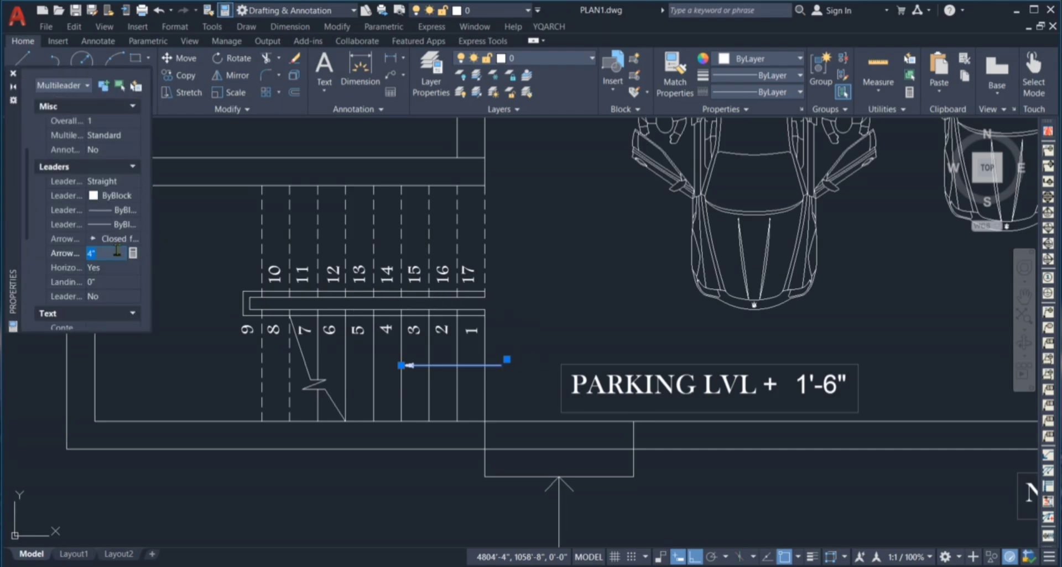
key(Tab)
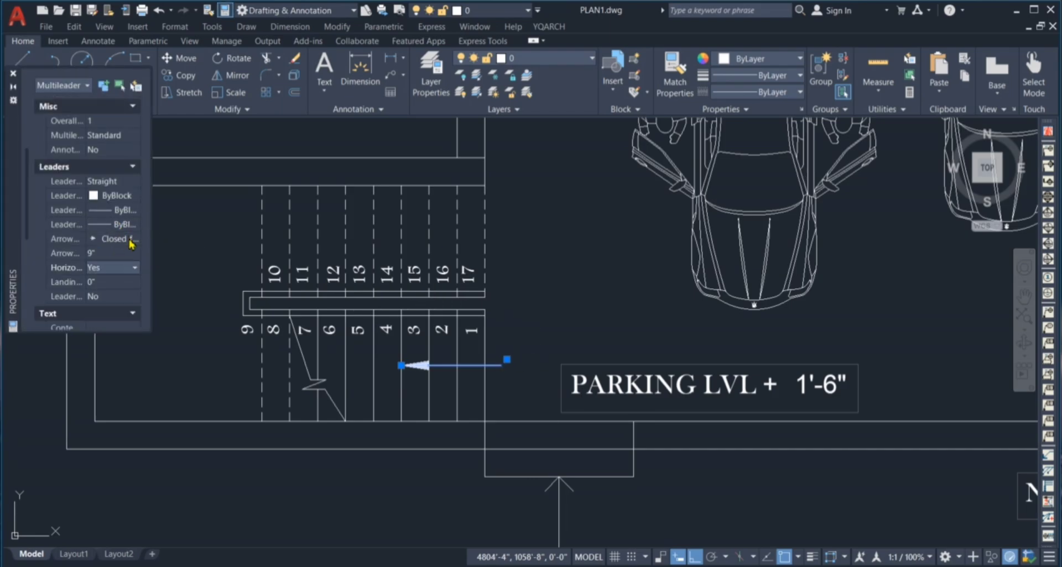
- Change the lower flight leader's arrowhead style to Right angle
click(131, 244)
click(135, 239)
click(107, 357)
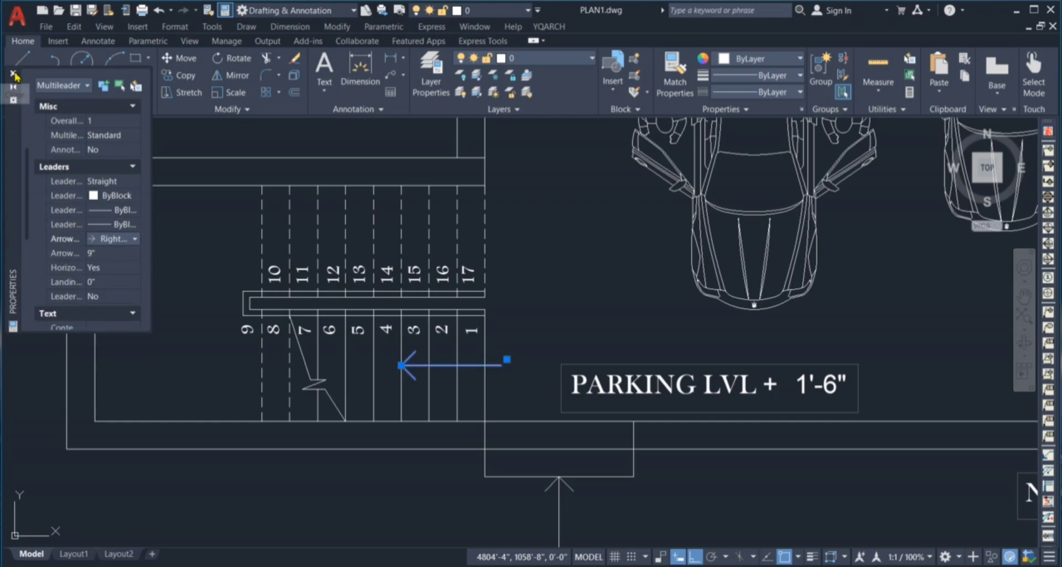
click(14, 74)
key(Escape)
- Copy the arrow leader straight up onto the upper flight, placing its head on the line between treads 14 and 15
click(511, 415)
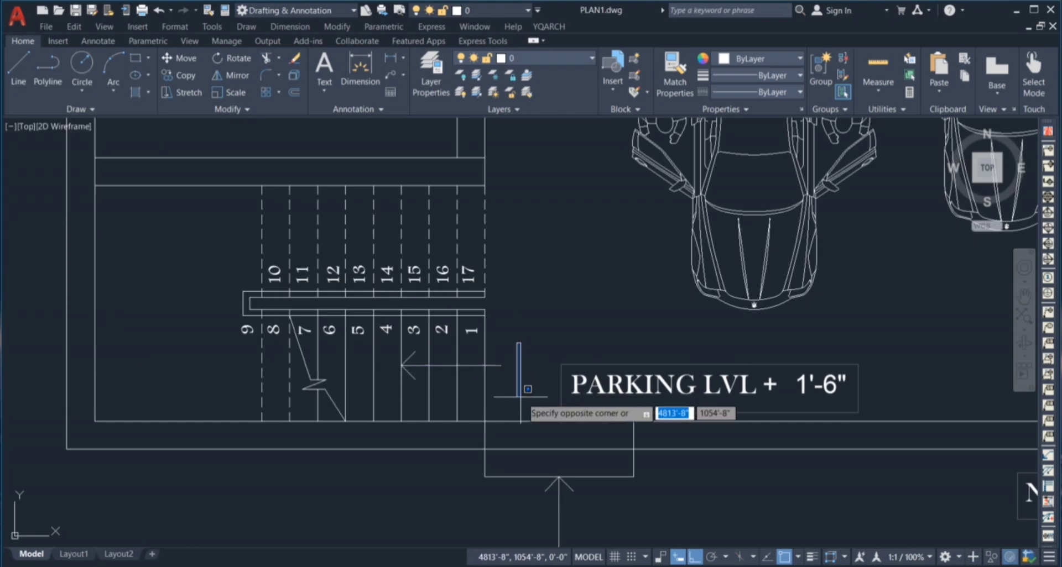
click(500, 390)
click(469, 365)
text(co)
key(Return)
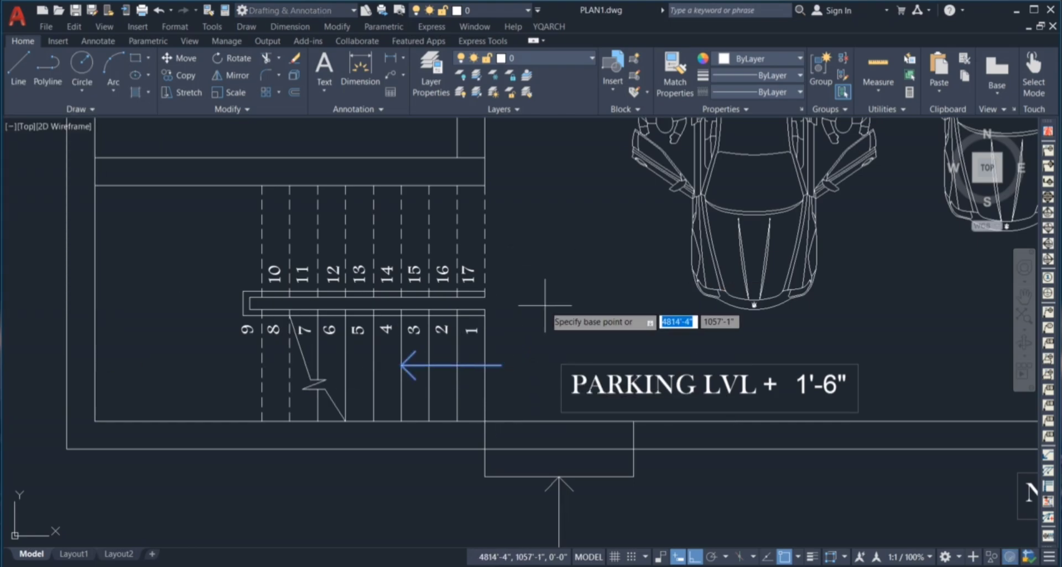
click(402, 365)
click(402, 231)
key(Escape)
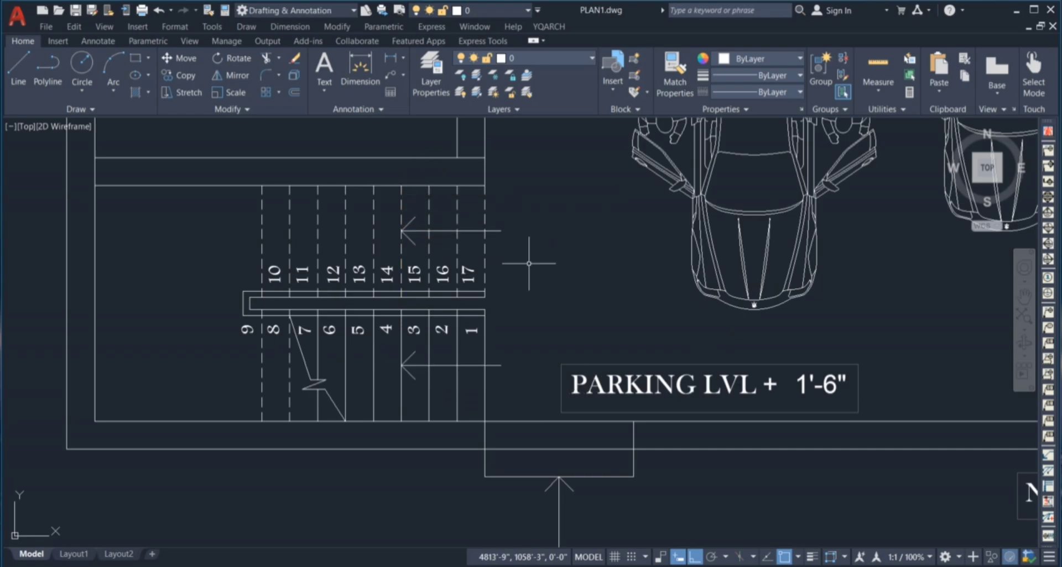
click(525, 231)
click(524, 231)
- Add the text UP with a 4" height at the tail of the lower flight's arrow
click(325, 71)
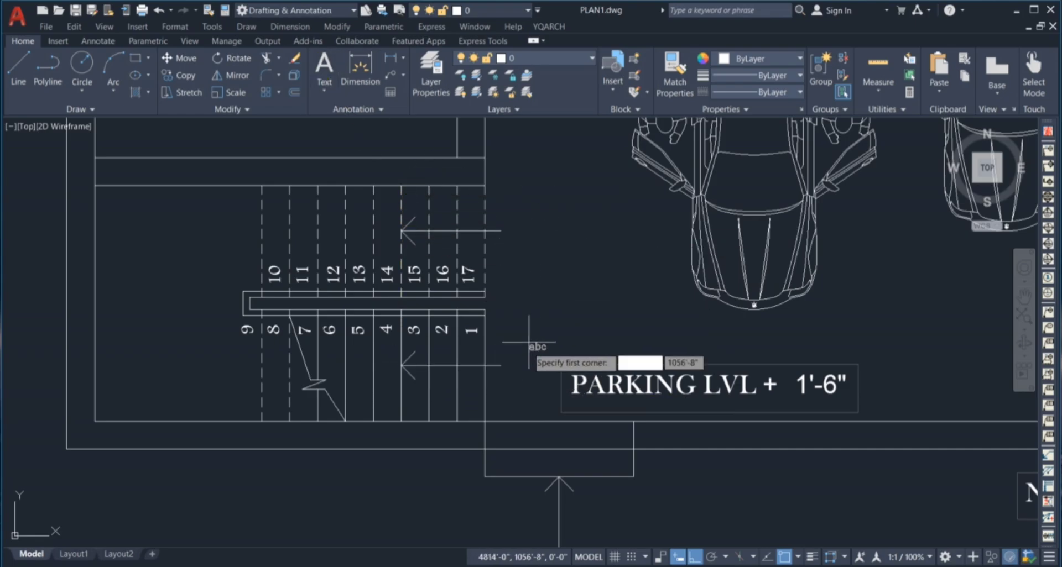
click(502, 353)
click(523, 376)
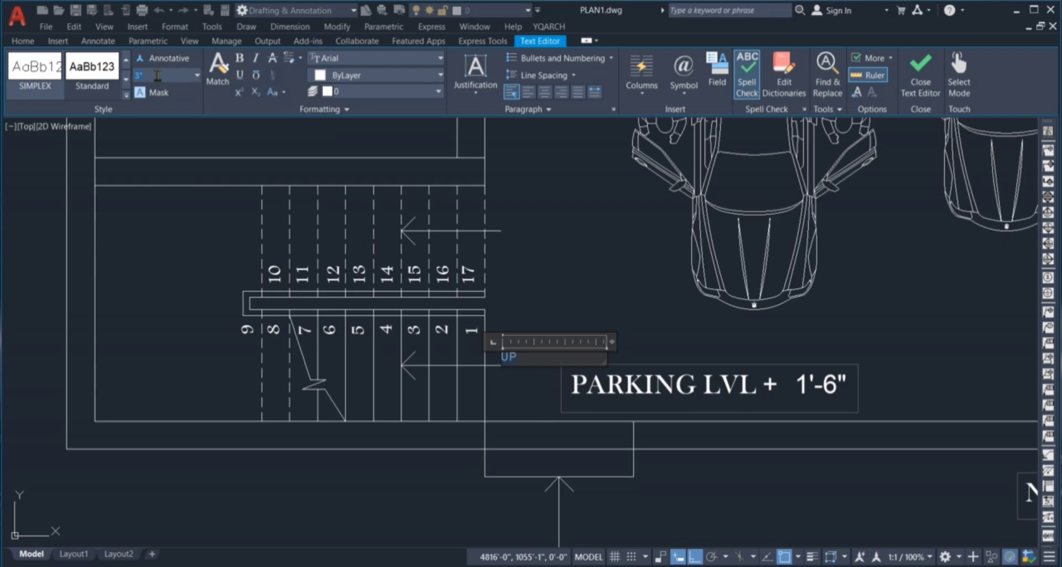
text(4)
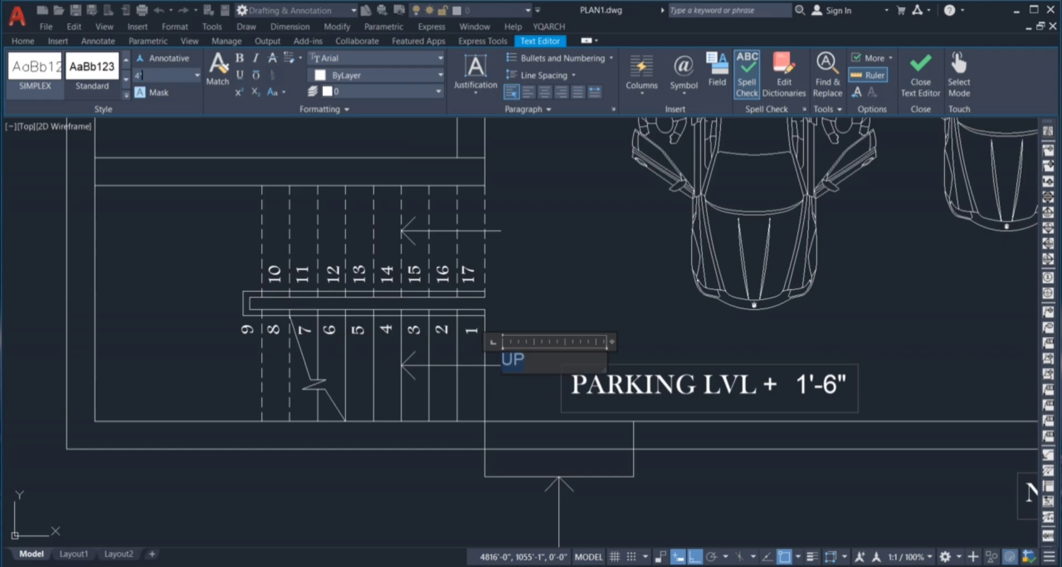
click(636, 259)
- Move the UP label straight down so it lines up with the lower flight's arrow
scroll(523, 368, up, 3)
click(520, 371)
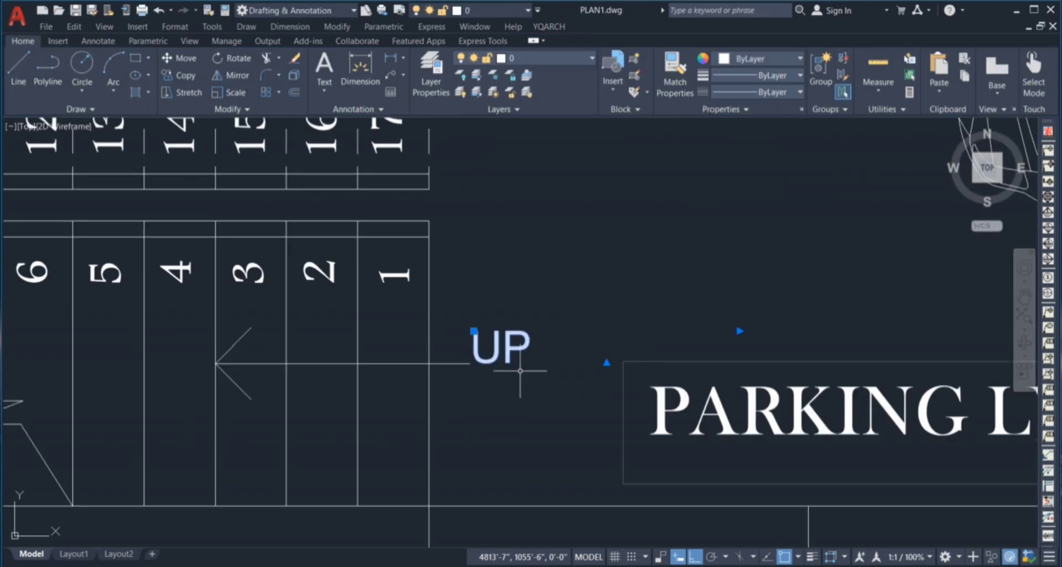
key(space)
click(573, 254)
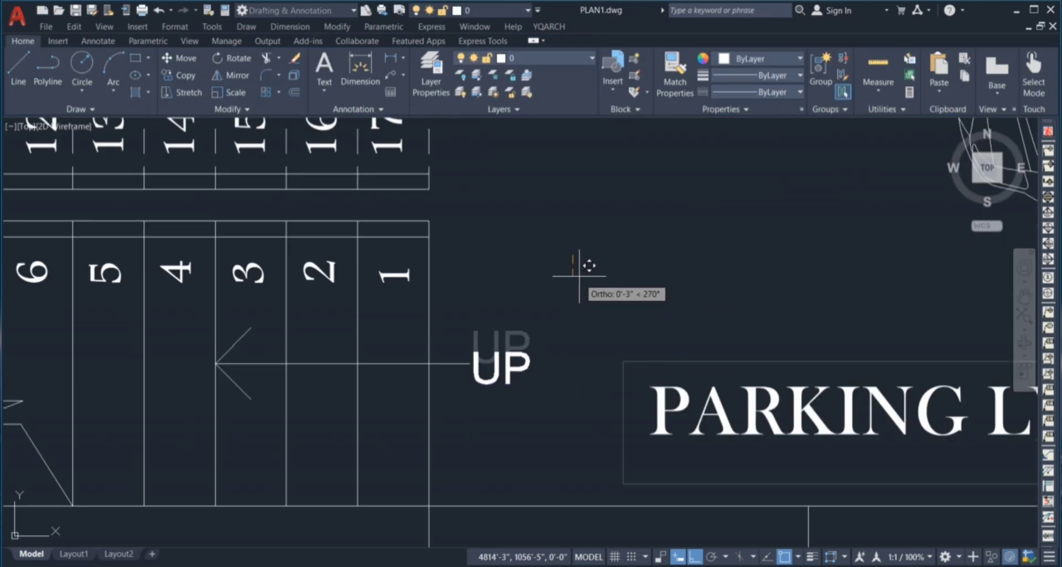
click(580, 274)
scroll(483, 338, down, 6)
click(503, 247)
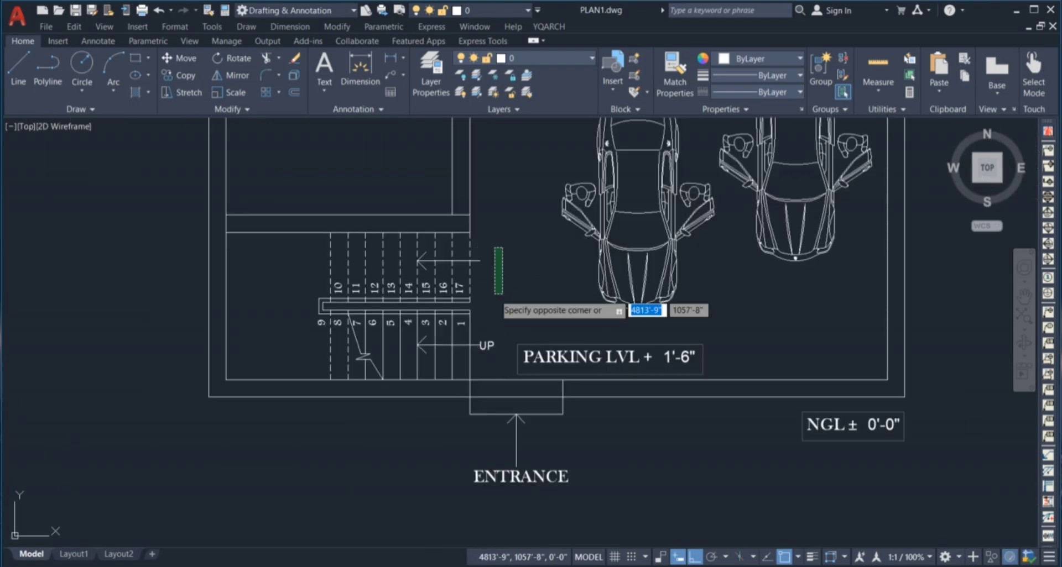
click(492, 294)
scroll(492, 307, down, 2)
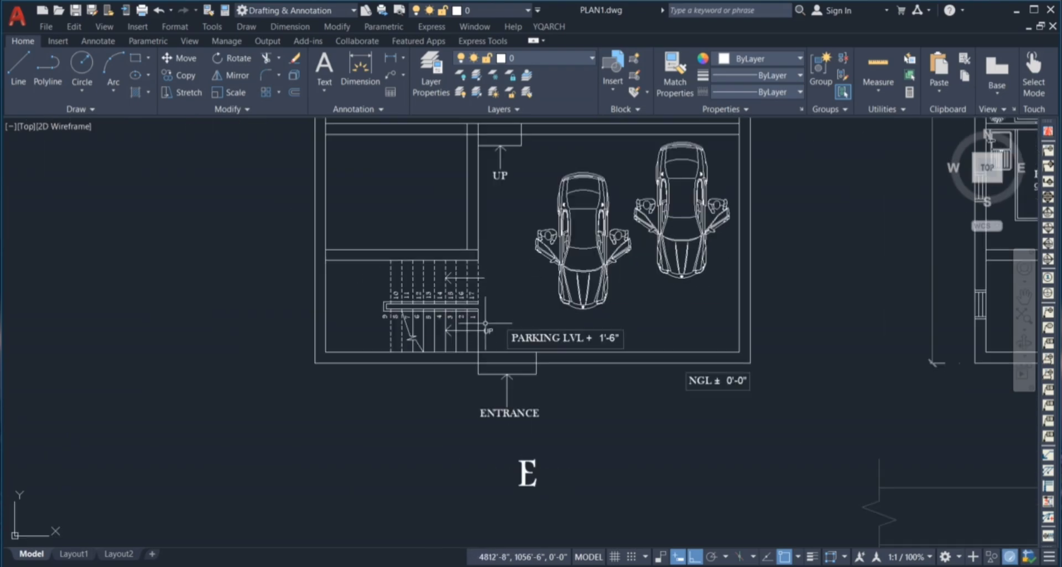
scroll(384, 314, up, 2)
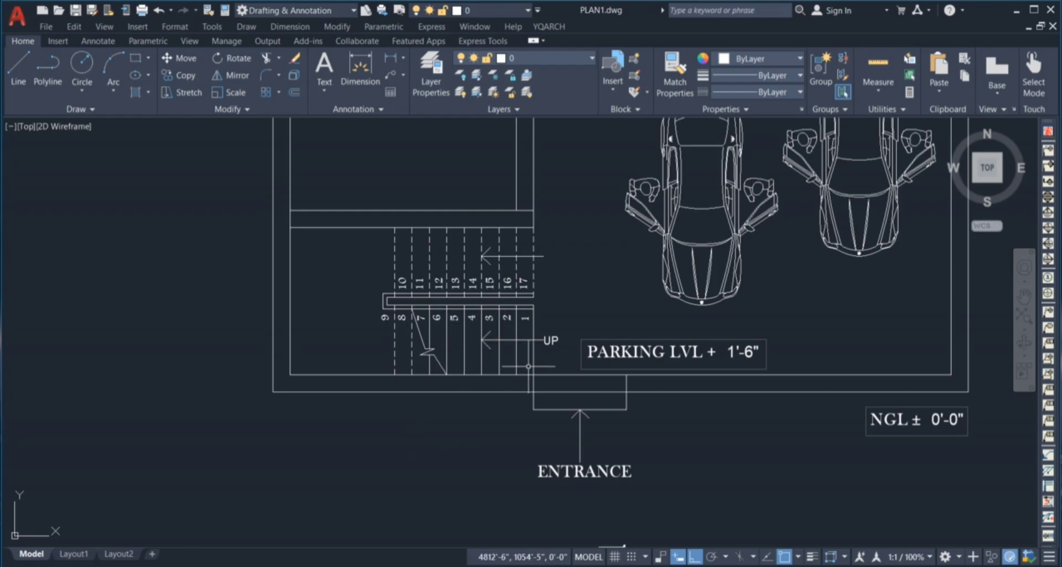
click(243, 264)
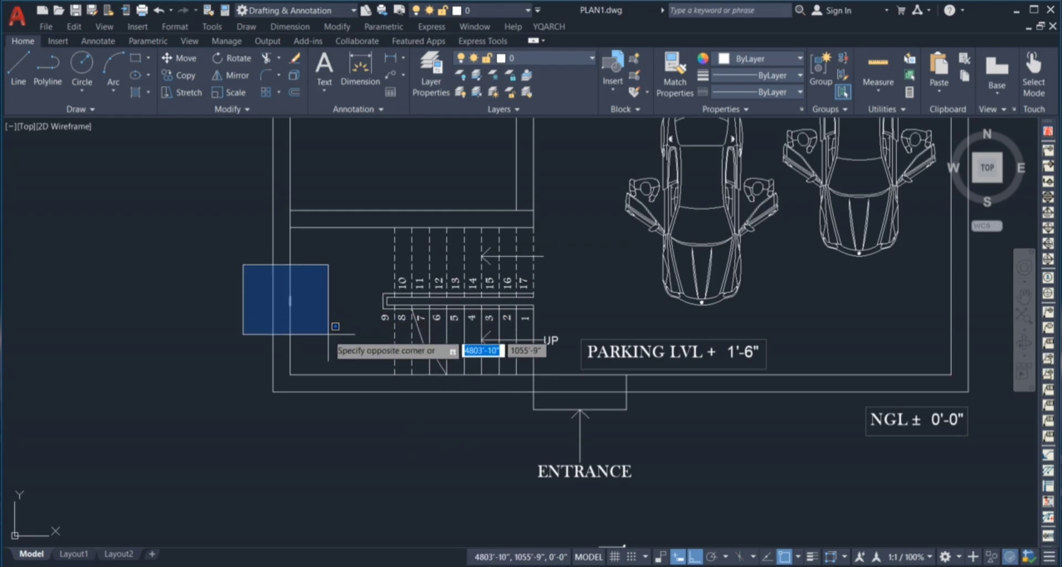
click(322, 334)
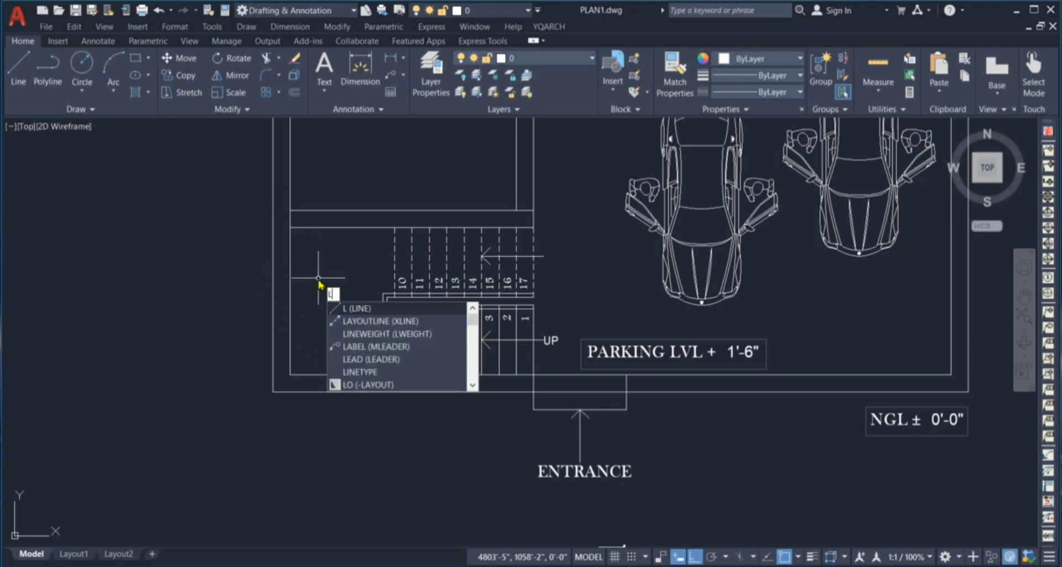
key(Escape)
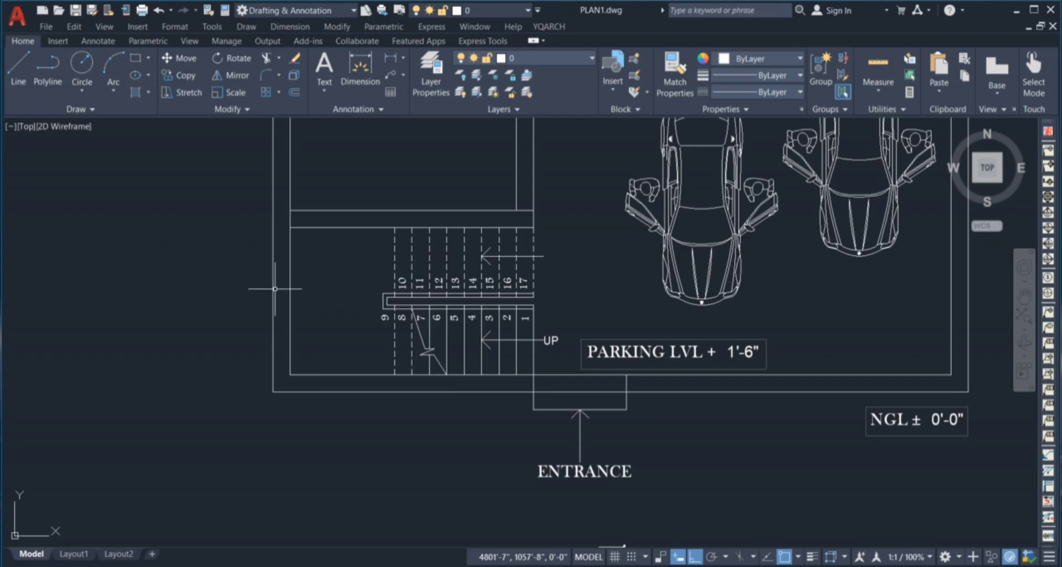
- Draw a rectangle 9" wide and 2' high for a window on the staircase landing
text(C)
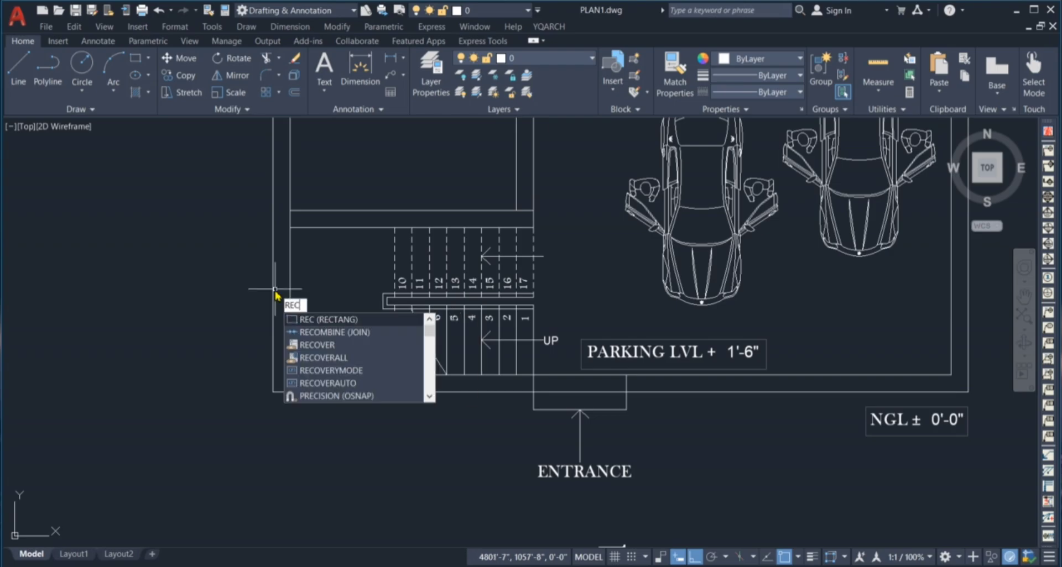
key(Return)
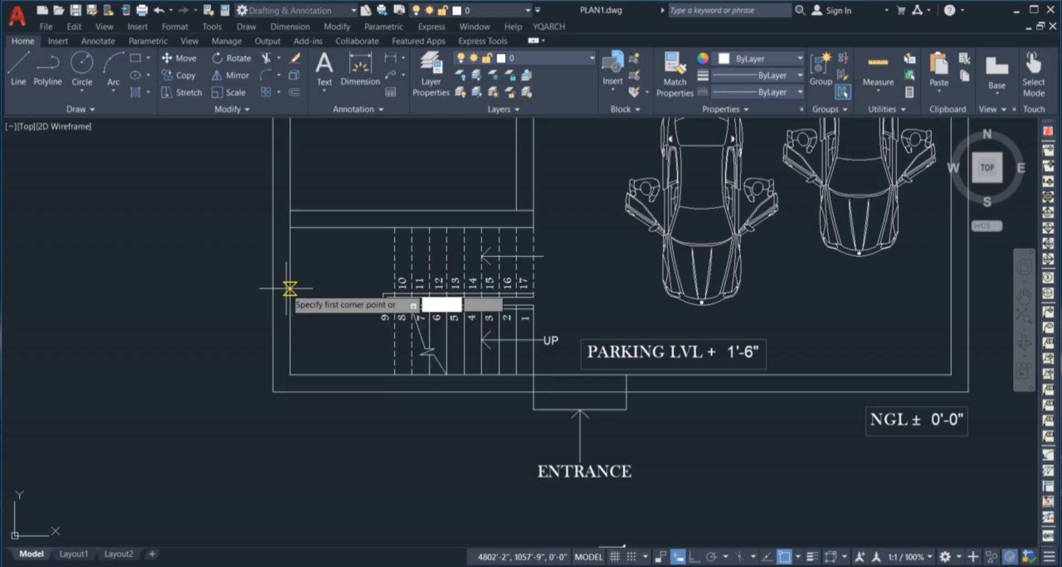
scroll(296, 286, up, 2)
click(324, 237)
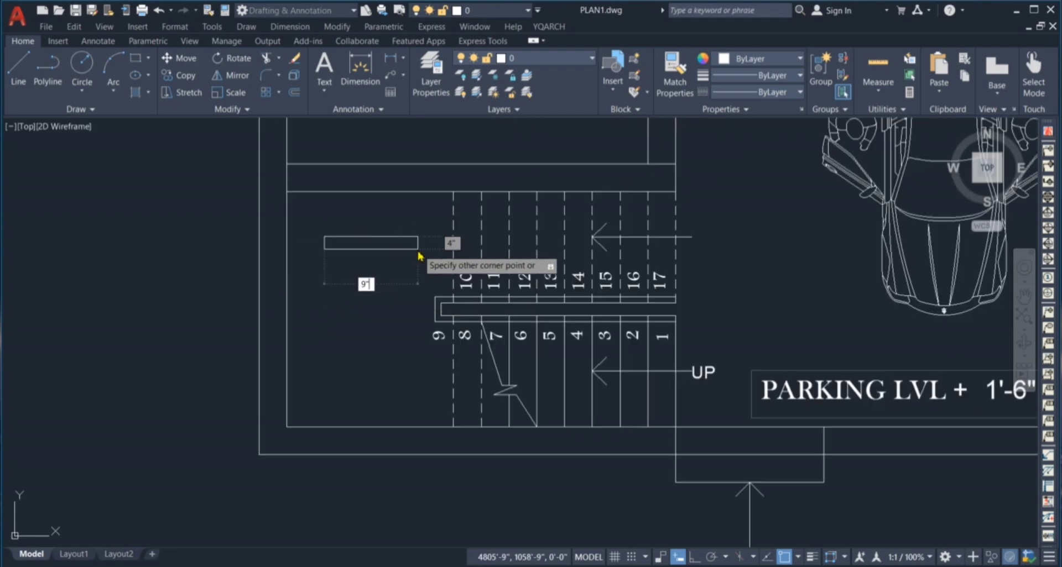
key(Tab)
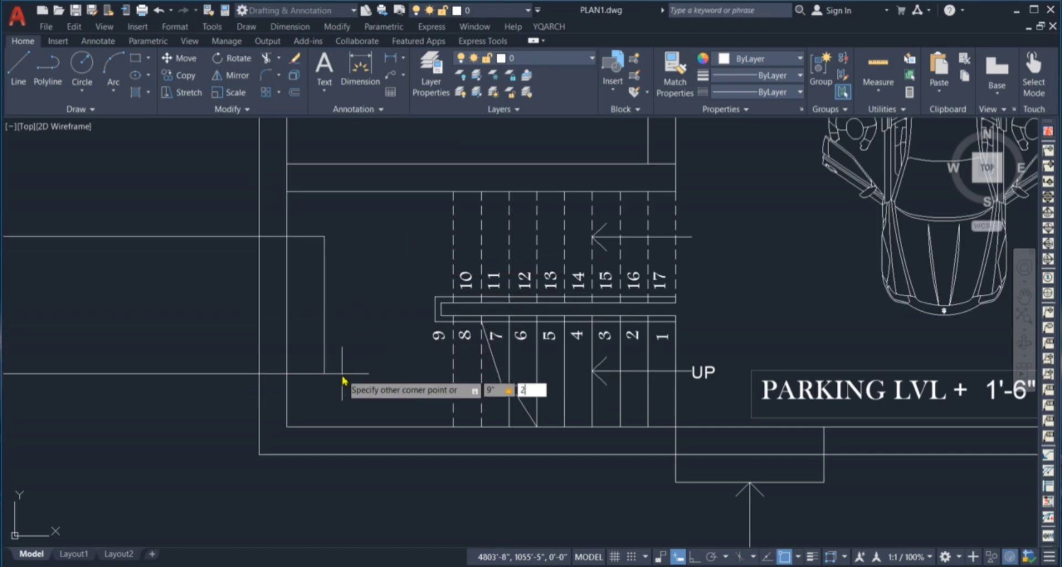
text(2')
key(Return)
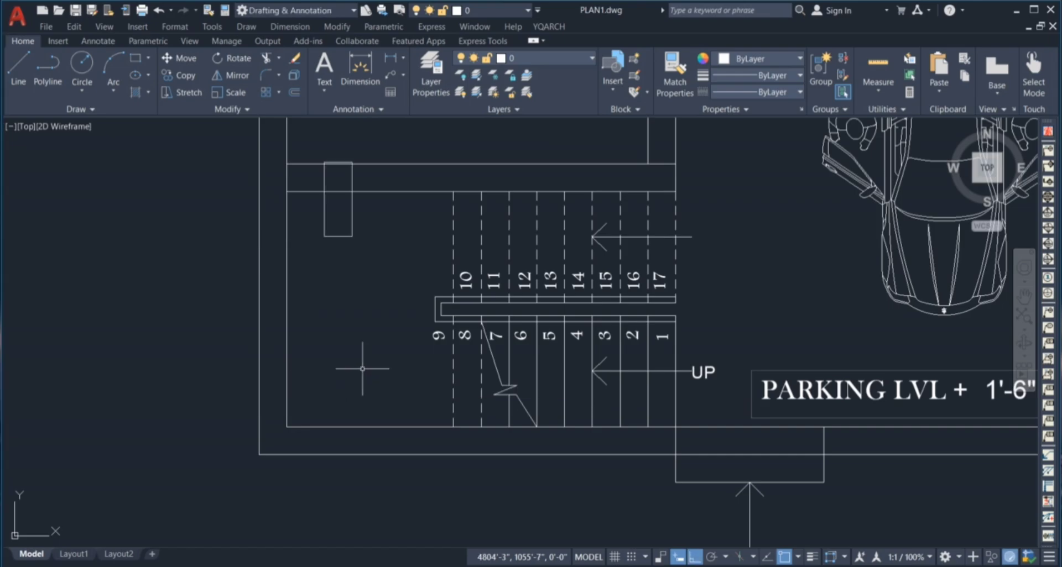
- Move the window rectangle down so it lies beside the stair divider, clear of the upper wall
click(354, 298)
click(329, 229)
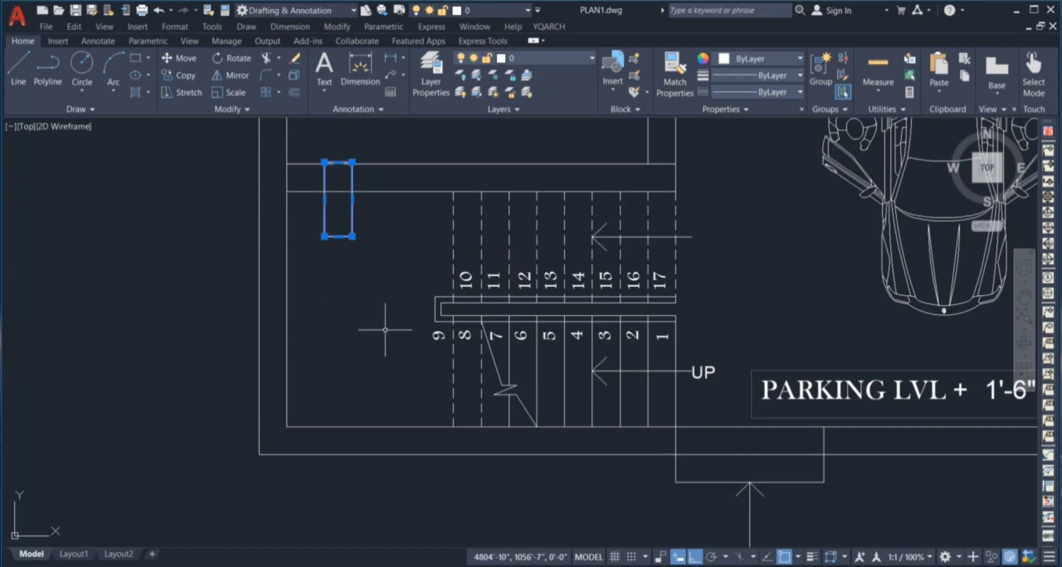
key(Return)
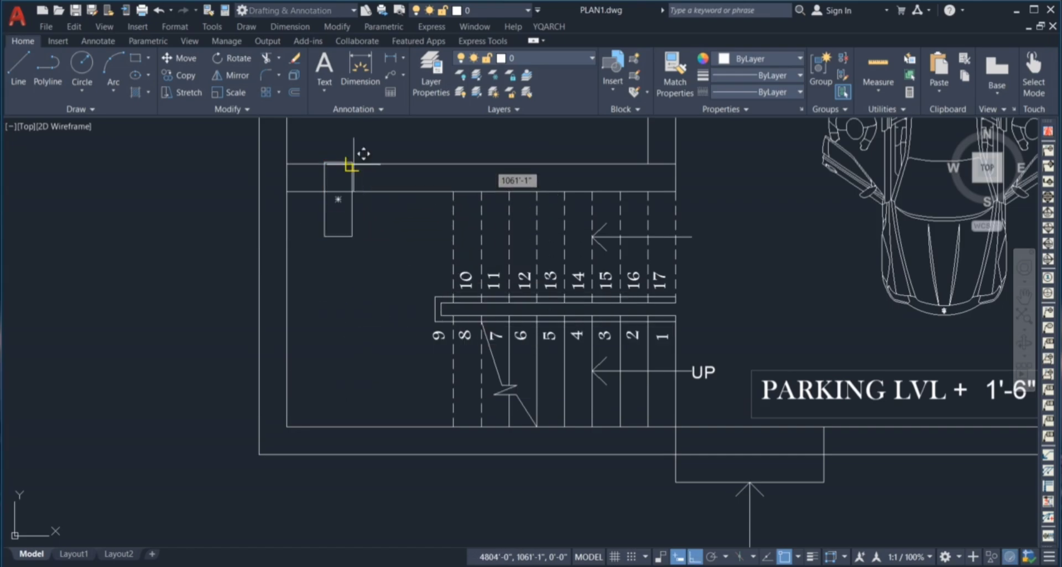
click(352, 162)
click(345, 284)
- Explode the window rectangle into separate lines
click(316, 268)
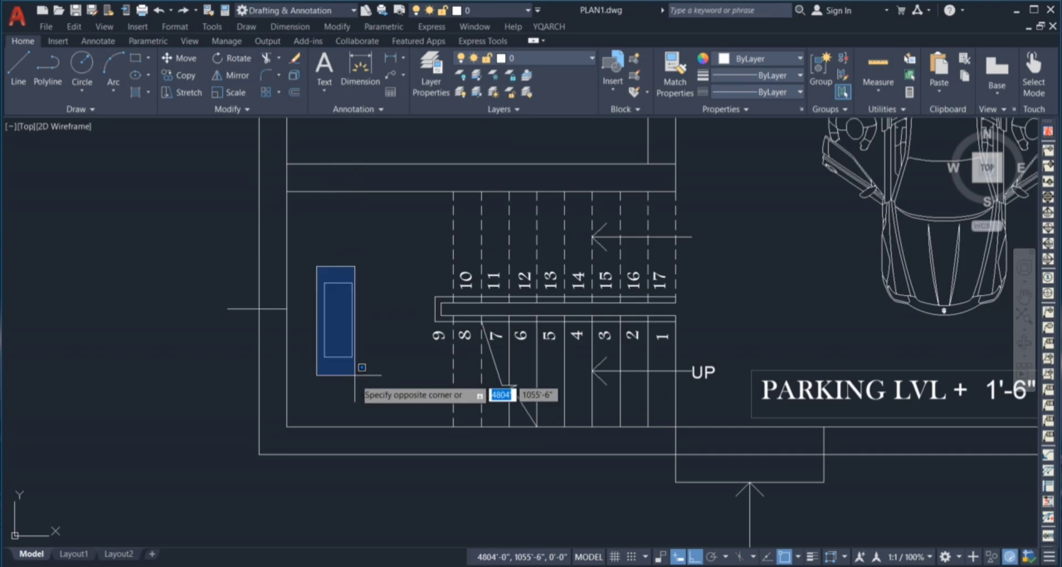
click(375, 387)
text(EX)
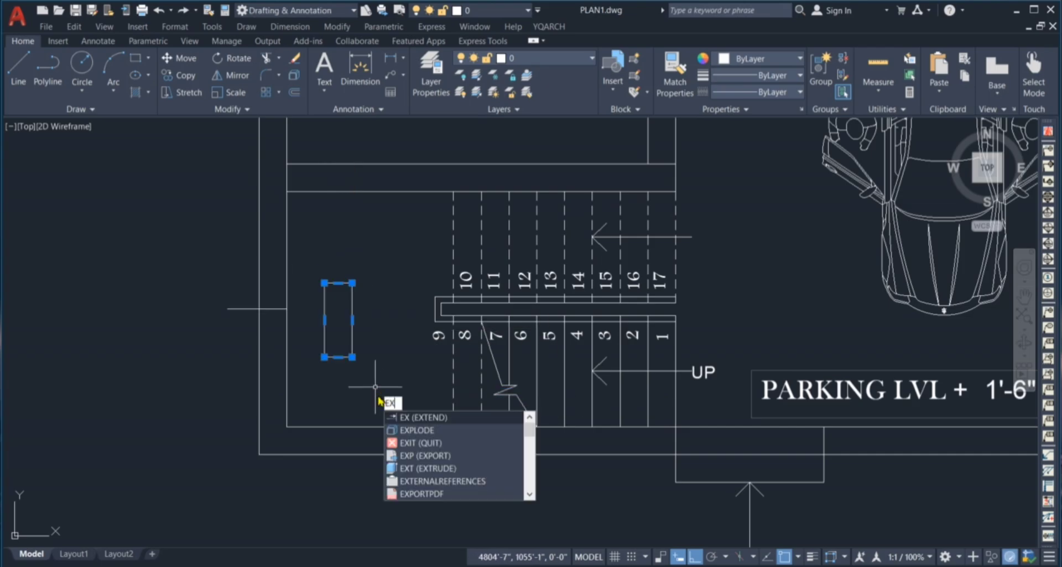
click(419, 431)
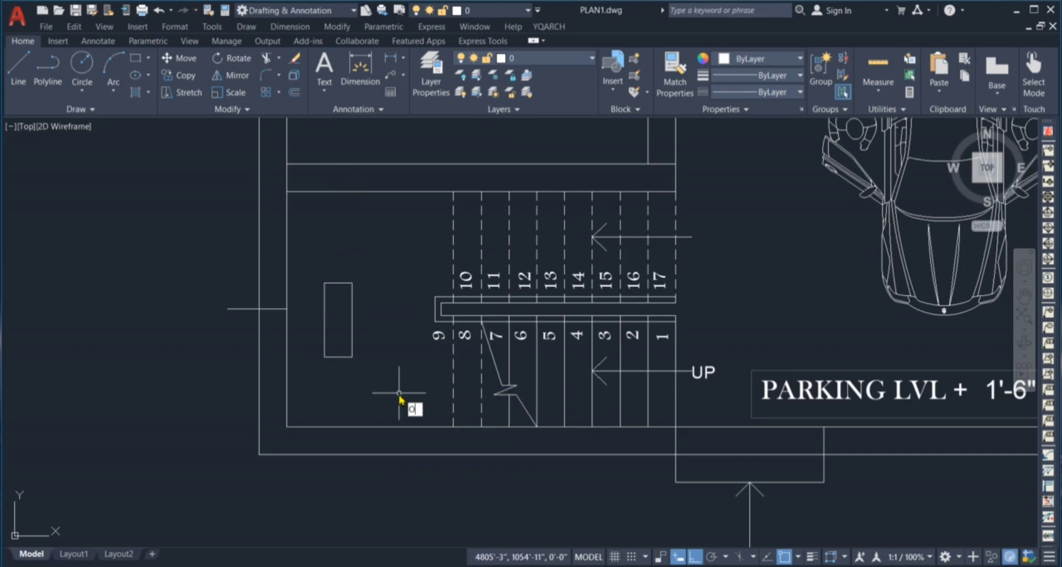
- Offset both long sides of the window rectangle 3" inward
key(Return)
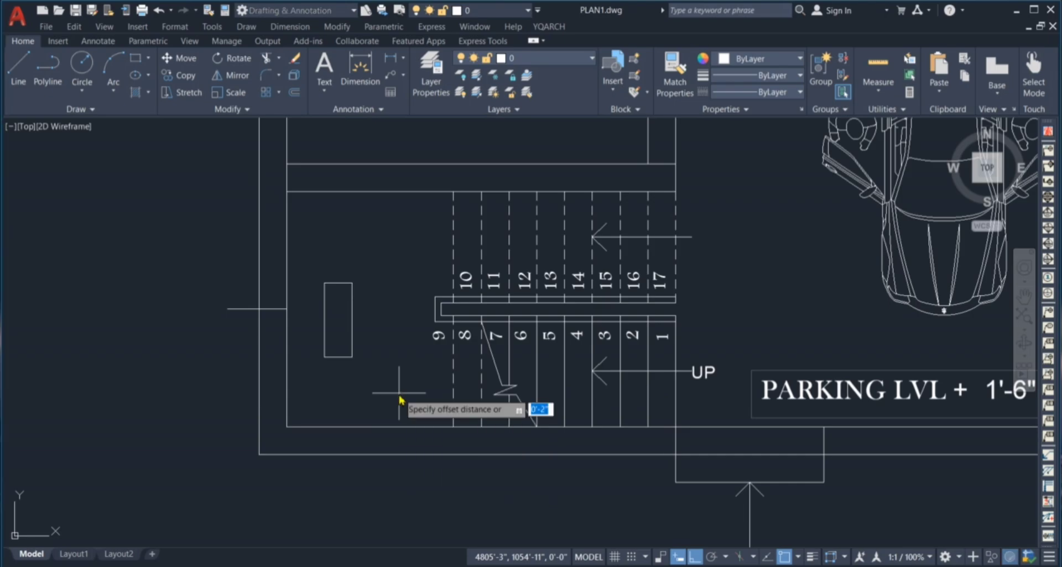
key(Return)
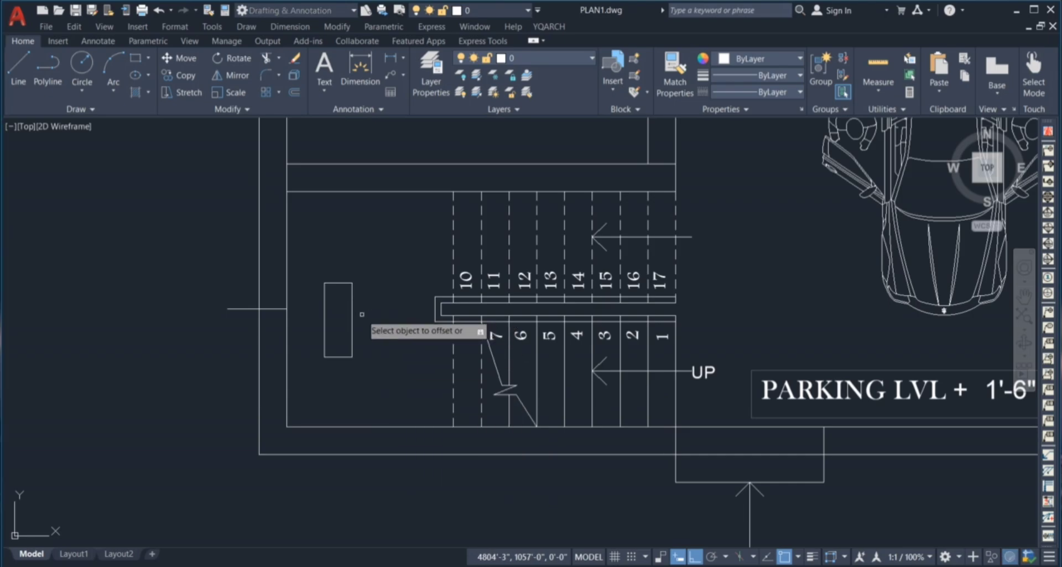
click(352, 310)
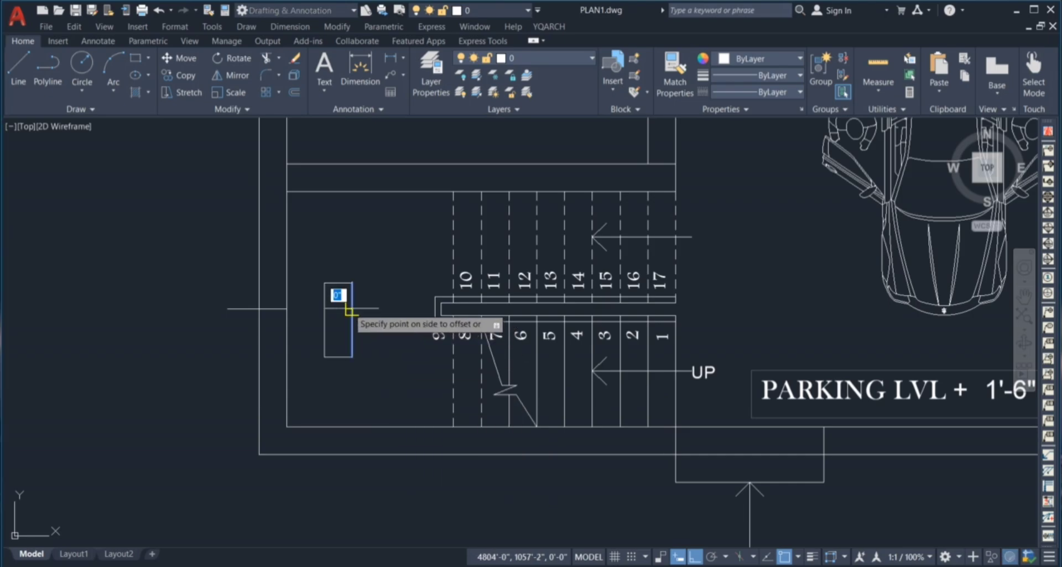
click(319, 320)
click(344, 331)
click(341, 354)
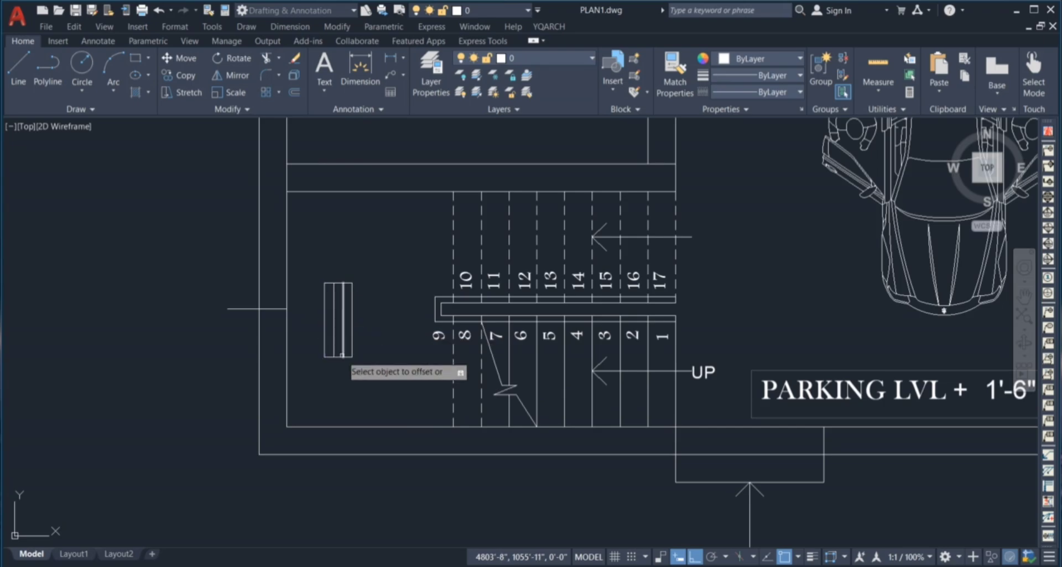
- Offset the window's bottom and top edges 2" inward
scroll(340, 355, up, 4)
click(340, 360)
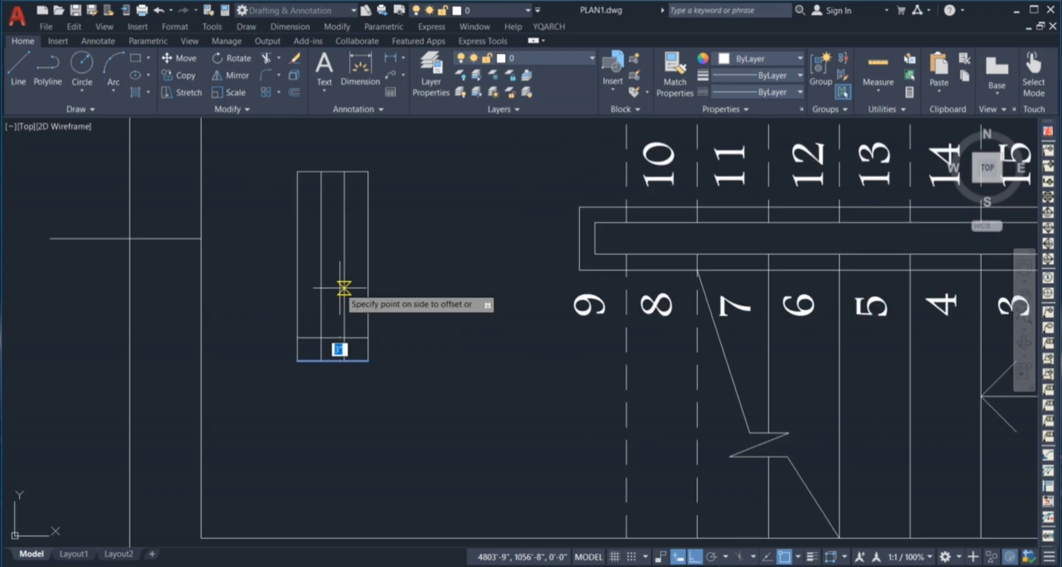
click(343, 288)
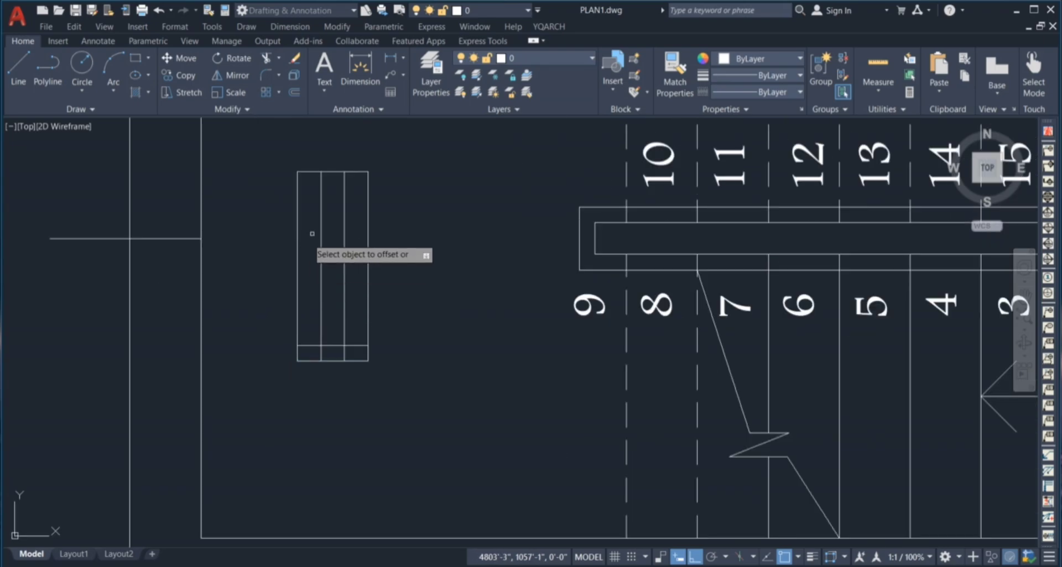
click(341, 173)
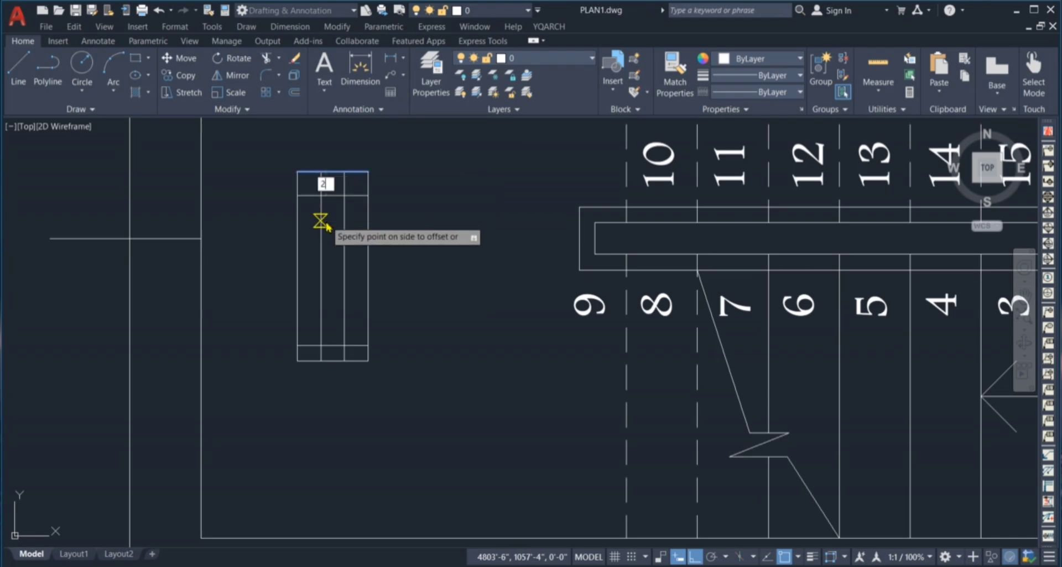
click(320, 221)
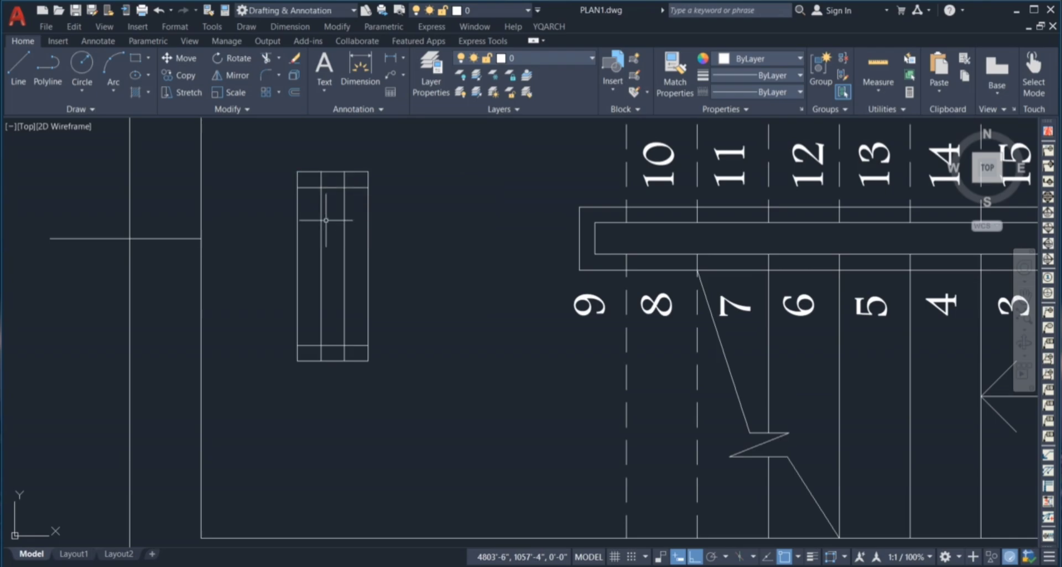
- Trim the window's two inner vertical lines where they cross the end strips at the bottom and top
text(TR)
key(Return)
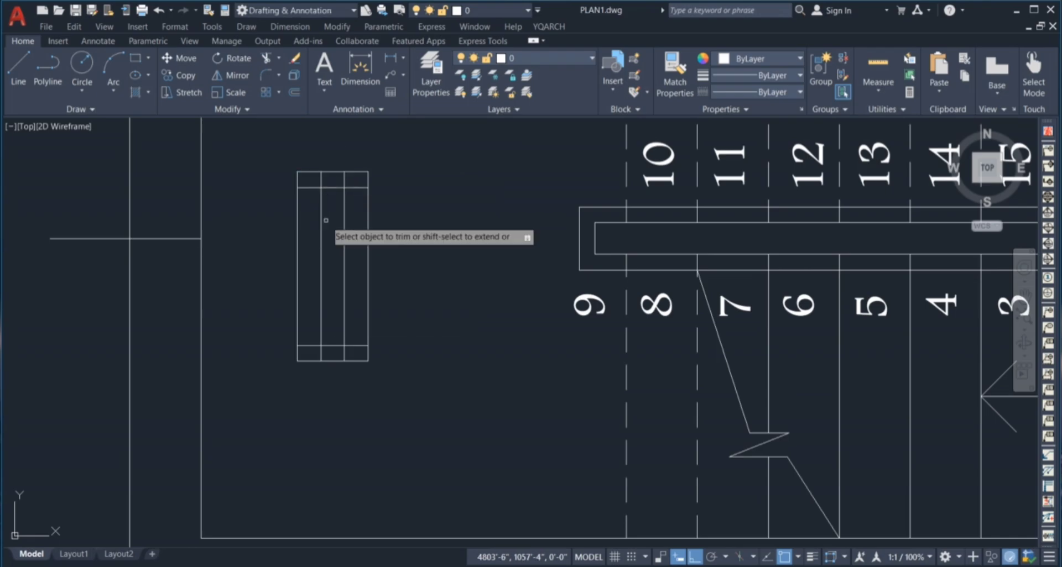
click(315, 351)
click(352, 352)
click(308, 178)
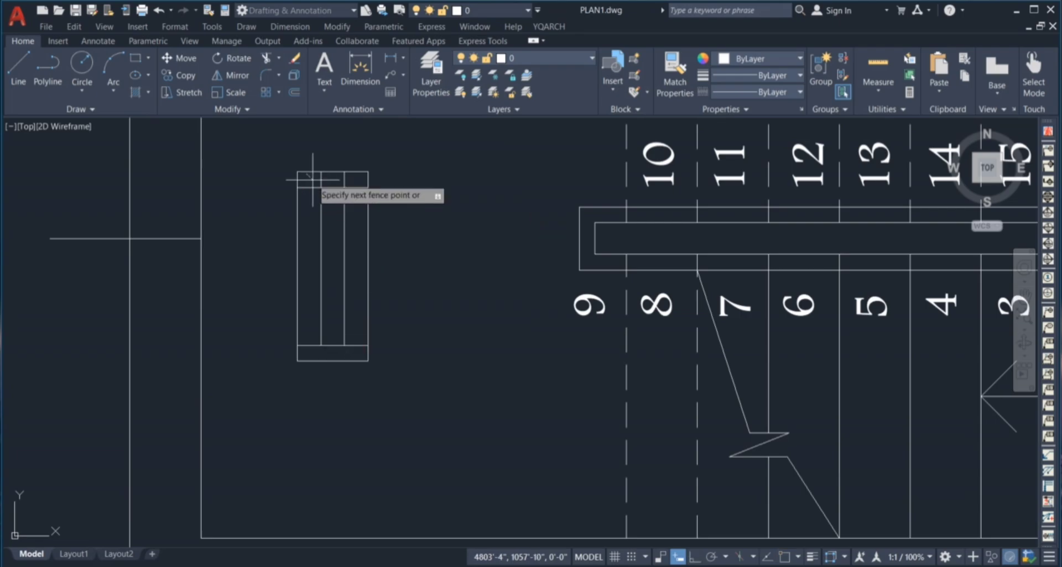
click(355, 184)
key(Escape)
- Move the window by its right side's midpoint to the guide line's end on the landing's outer wall, and delete the guide line
click(274, 151)
click(410, 409)
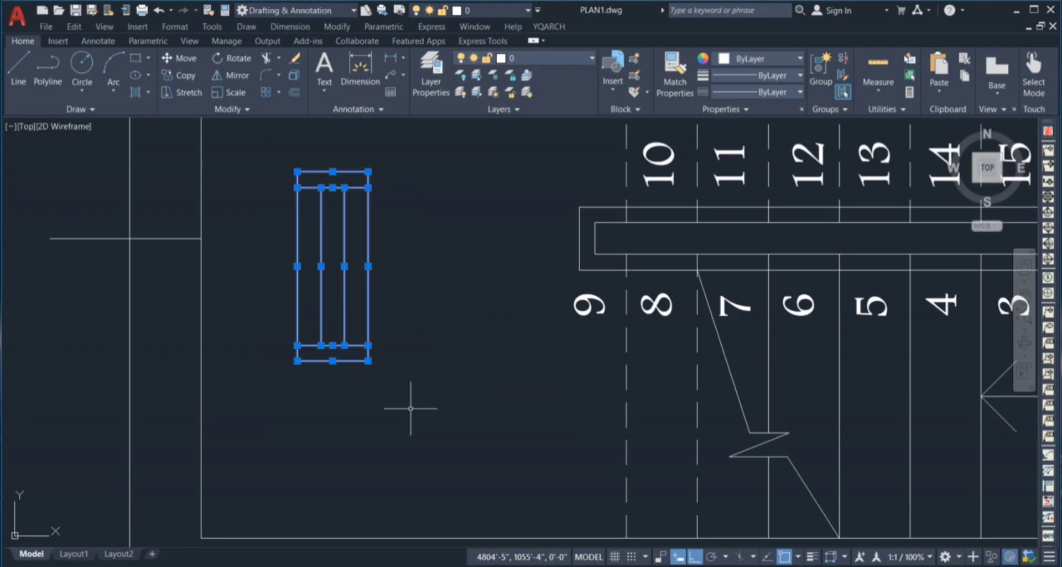
key(Return)
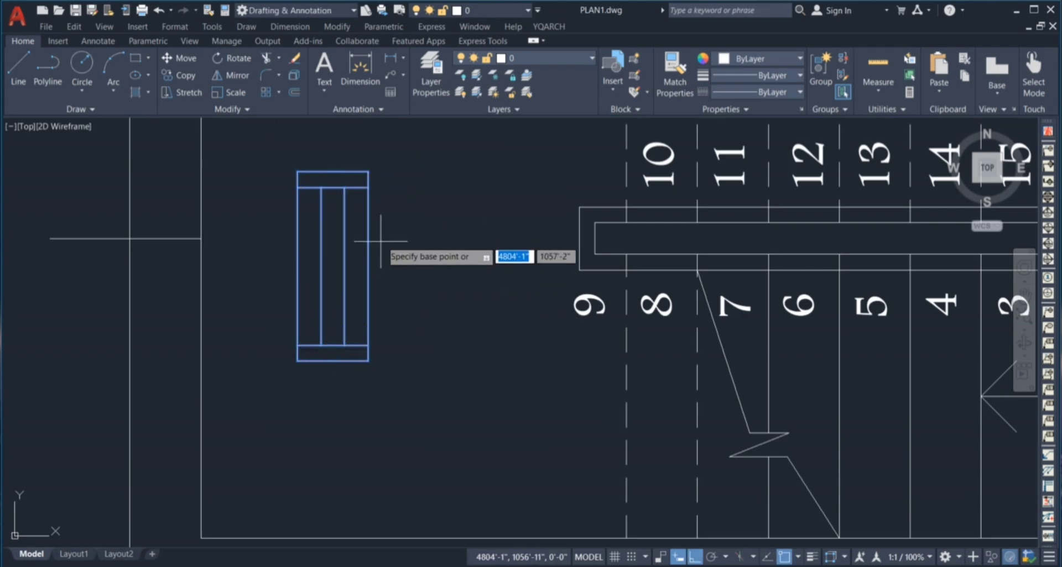
click(368, 265)
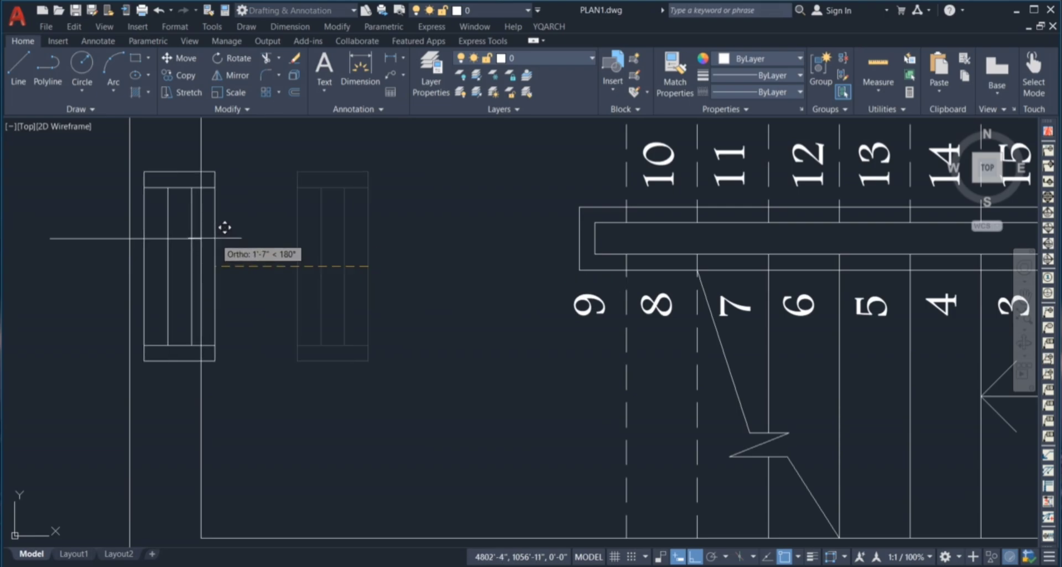
click(201, 238)
click(72, 238)
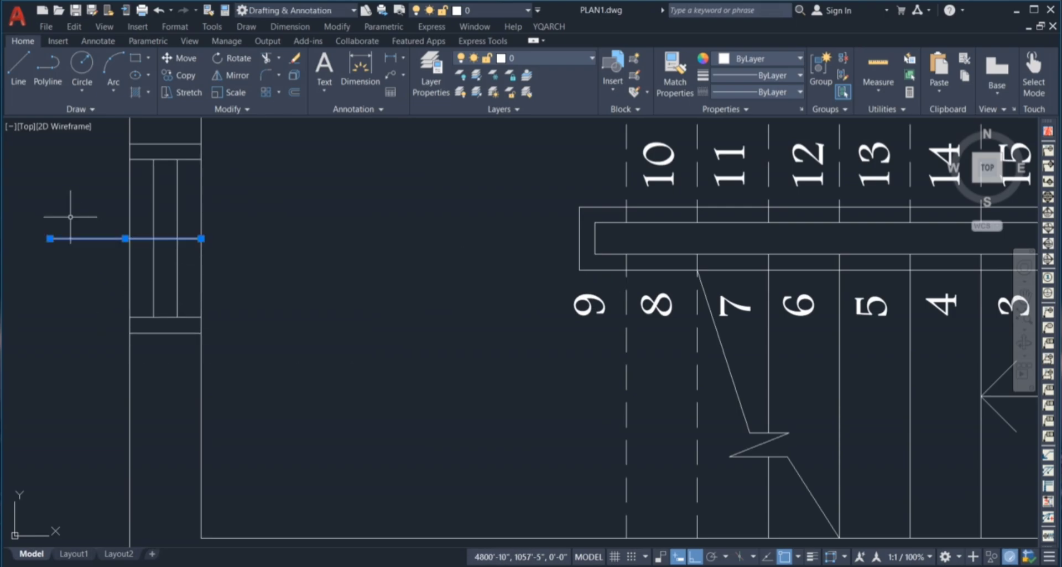
key(Delete)
- Examine the new plan against the finished ground floor plan, especially its kitchen, bath/WC, store and puja room
scroll(291, 297, down, 2)
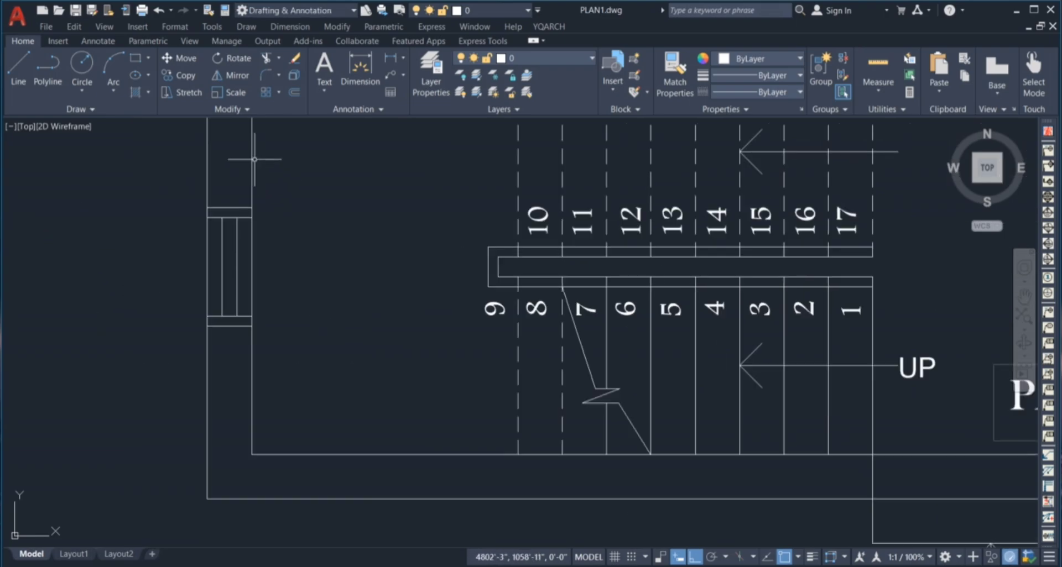
click(252, 188)
scroll(343, 351, down, 4)
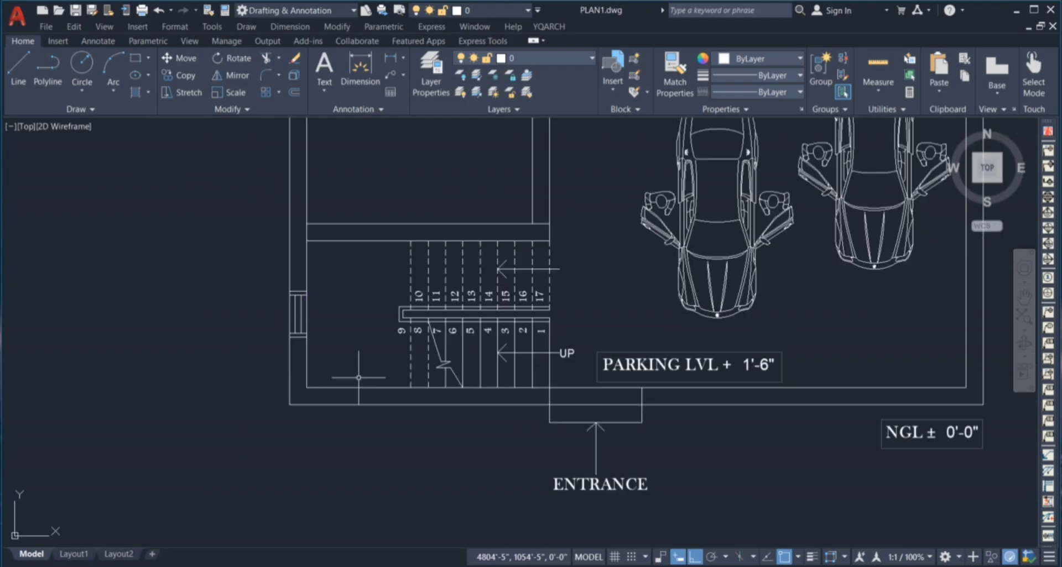
scroll(375, 337, down, 2)
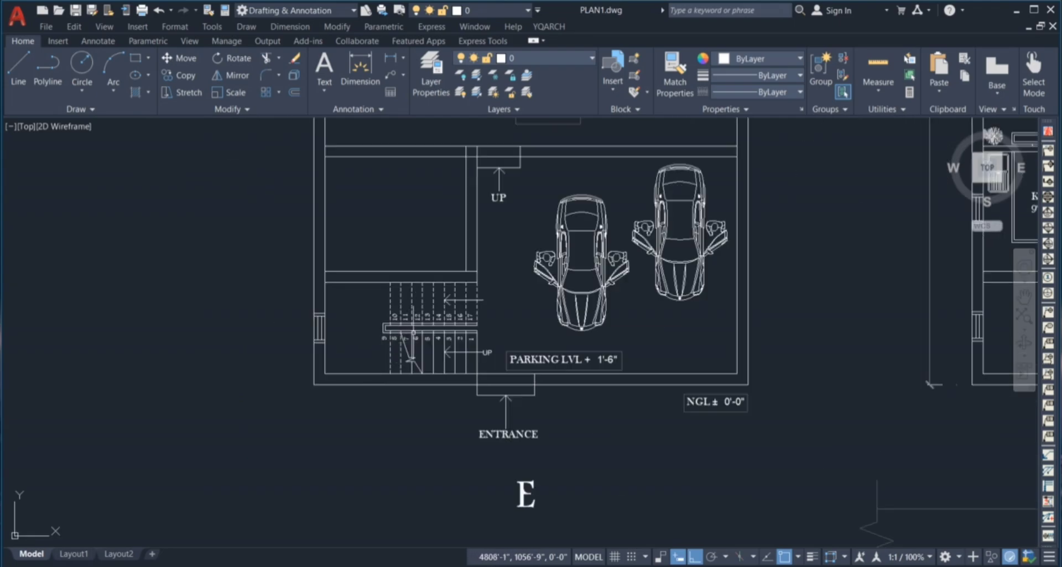
scroll(430, 413, down, 2)
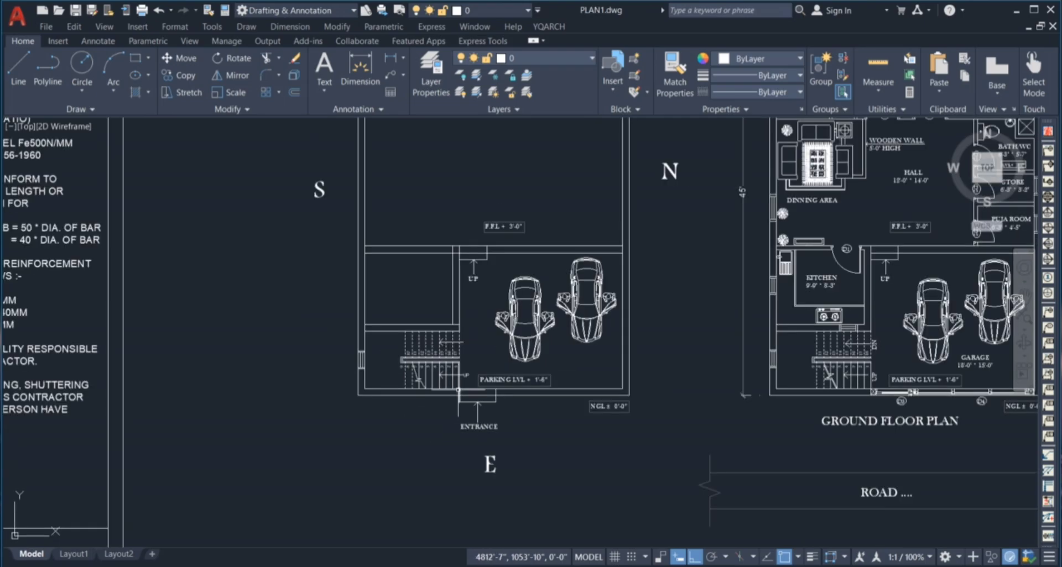
scroll(505, 305, up, 2)
scroll(542, 394, down, 2)
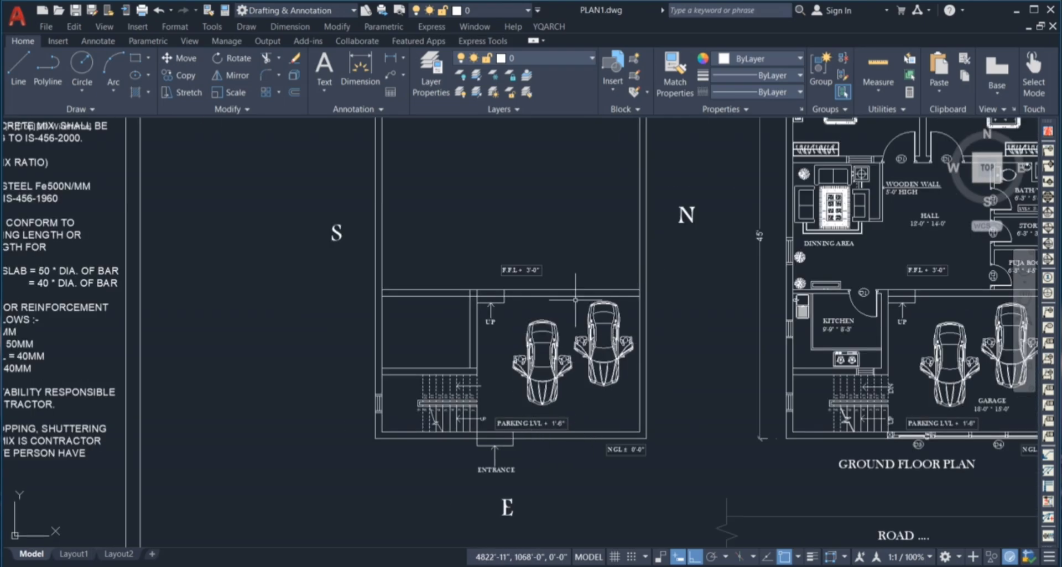
scroll(509, 270, up, 2)
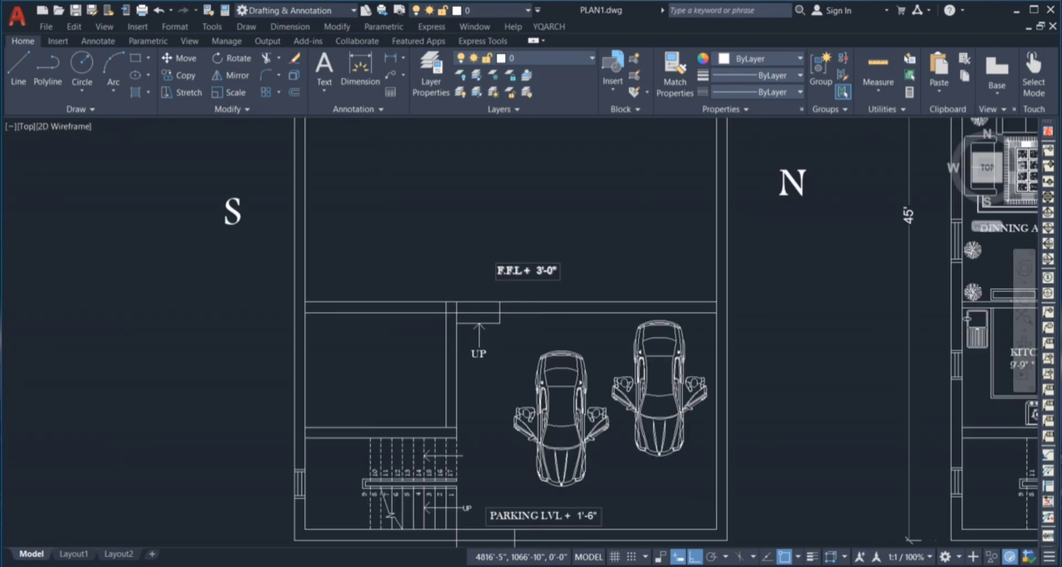
scroll(512, 342, down, 1)
scroll(423, 365, down, 1)
scroll(779, 382, up, 2)
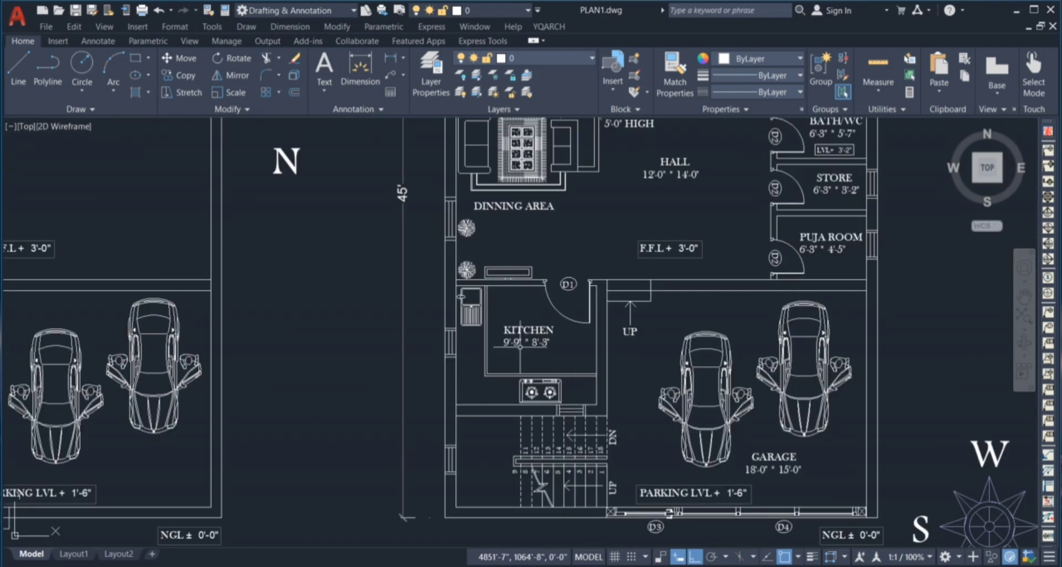
click(356, 270)
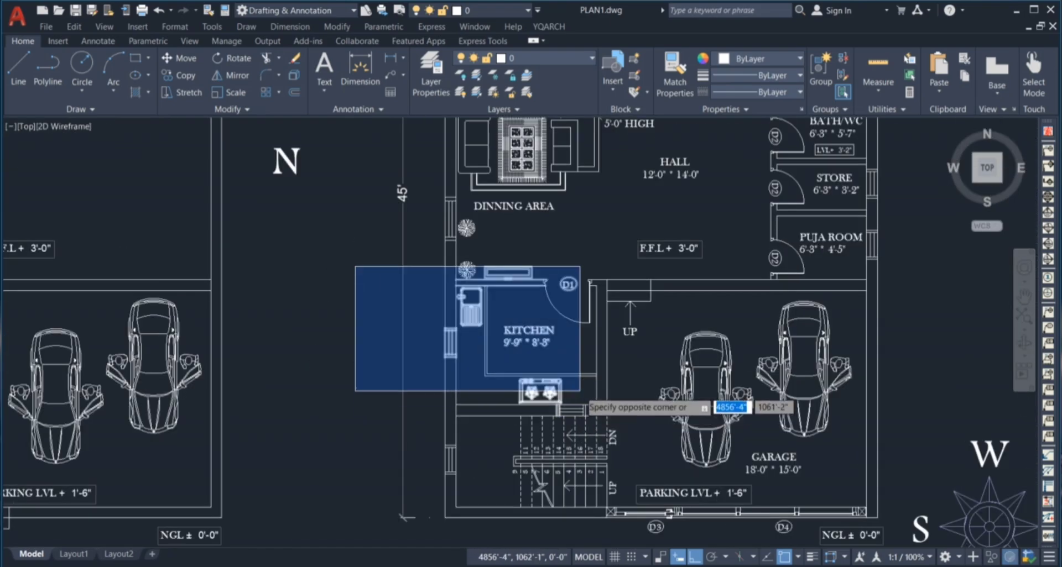
scroll(582, 435, down, 2)
key(Escape)
click(688, 171)
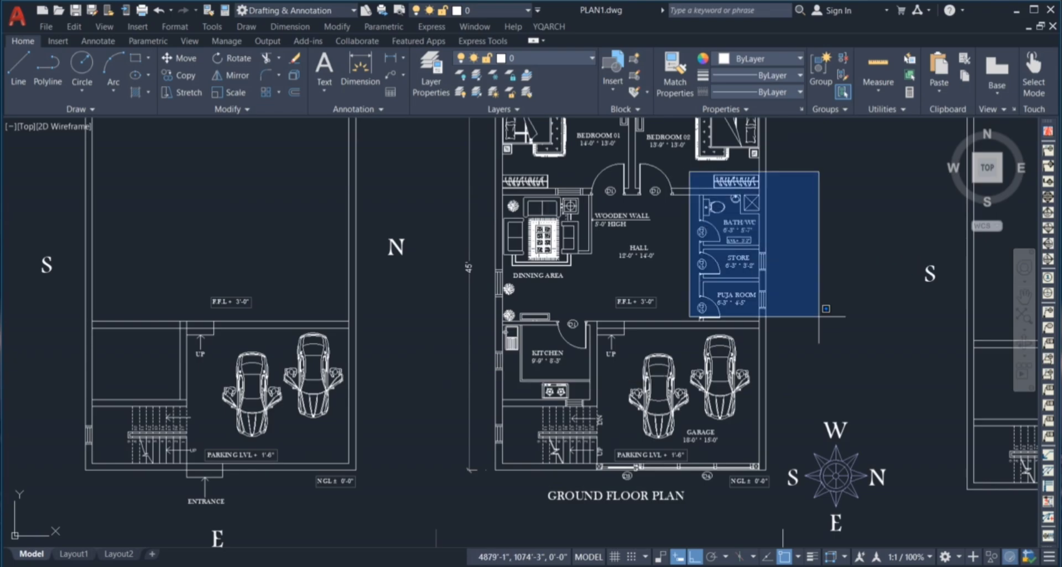
key(Escape)
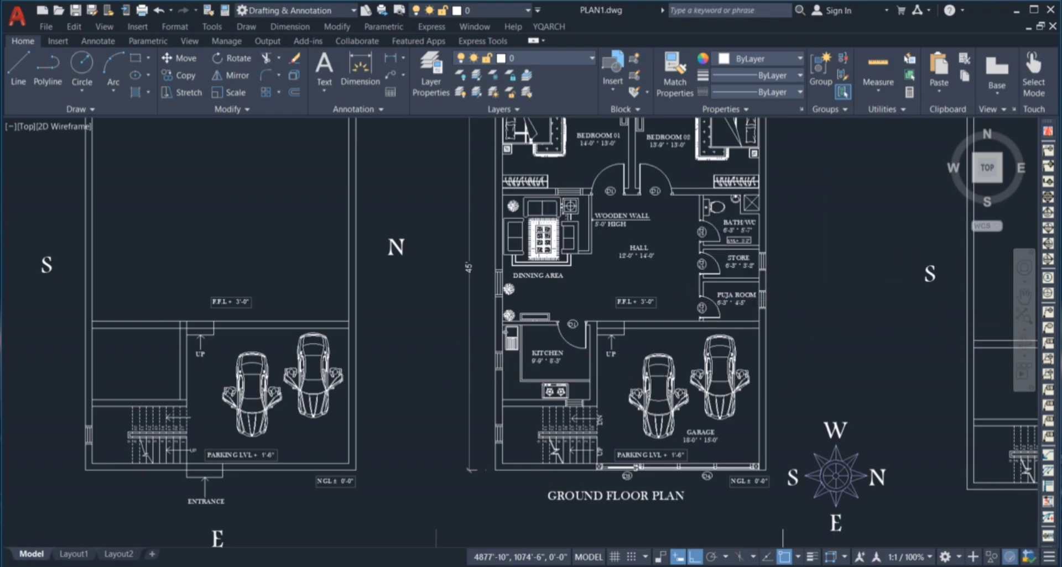
scroll(788, 265, down, 6)
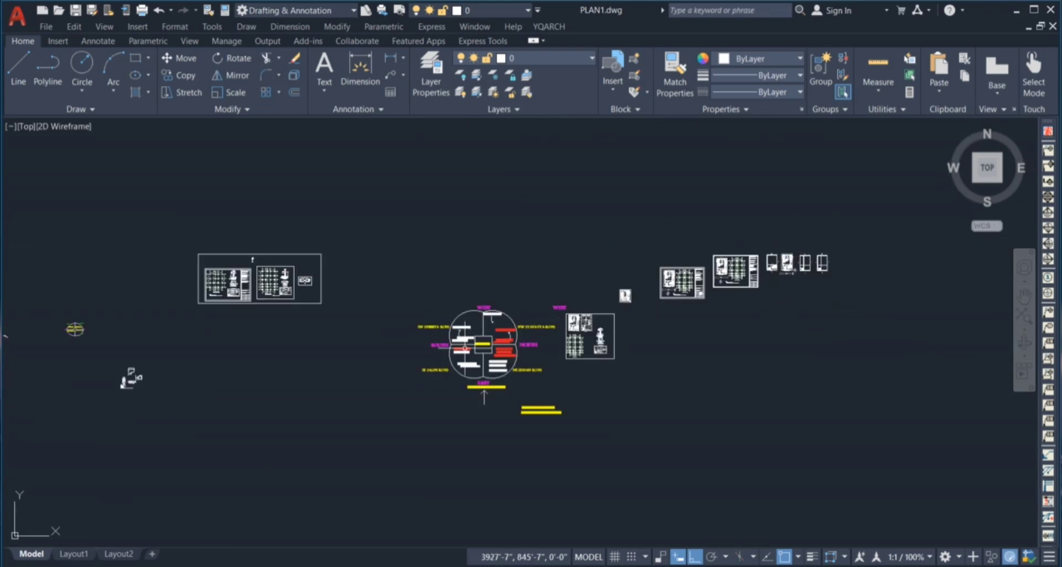
- Examine the Vastu direction chart's south-east quadrant, including its kitchen placement and stove-facing notes
scroll(428, 381, up, 5)
scroll(410, 379, down, 4)
scroll(410, 379, up, 3)
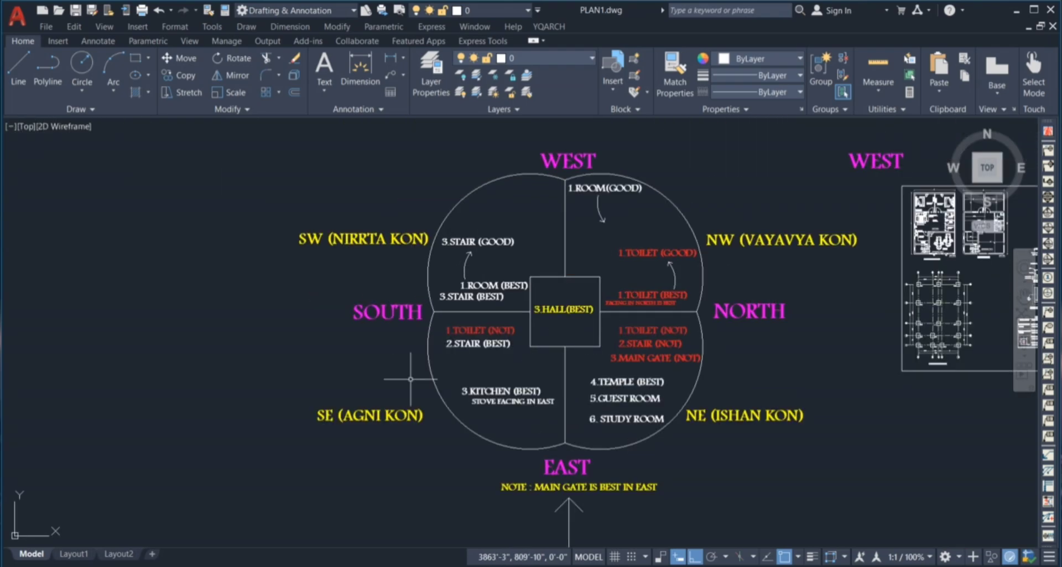
click(331, 415)
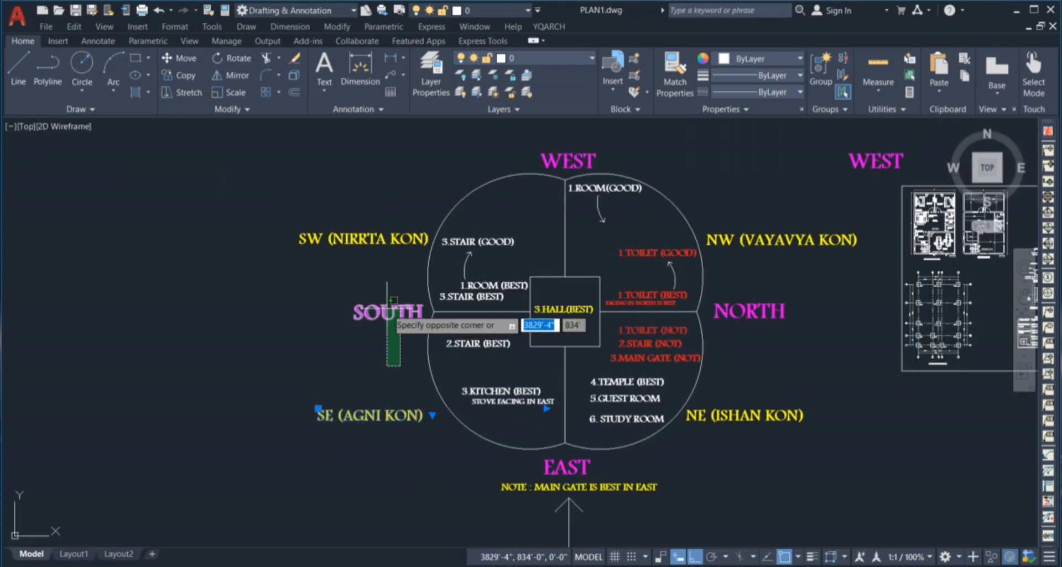
click(387, 312)
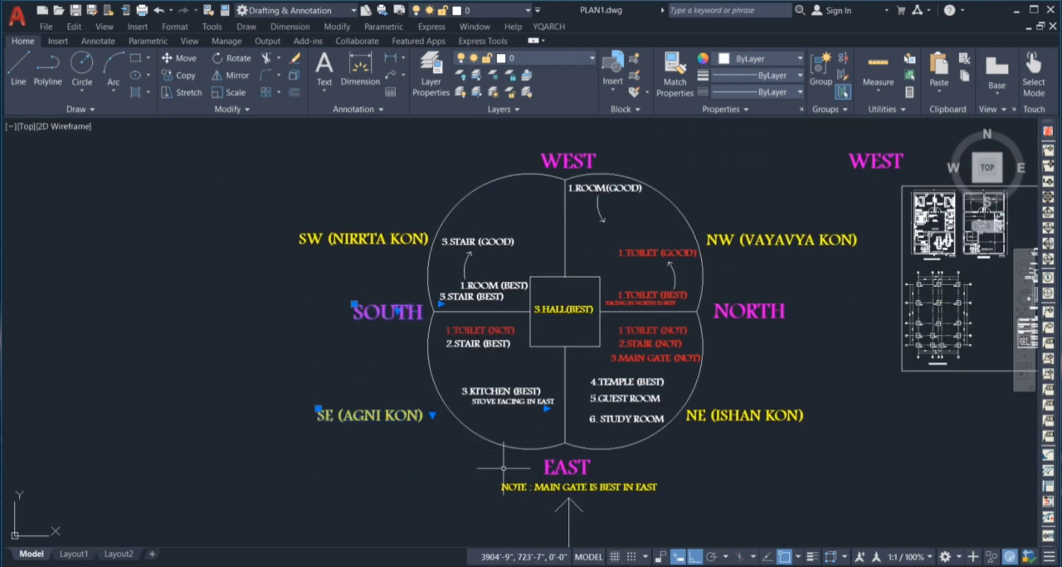
click(545, 469)
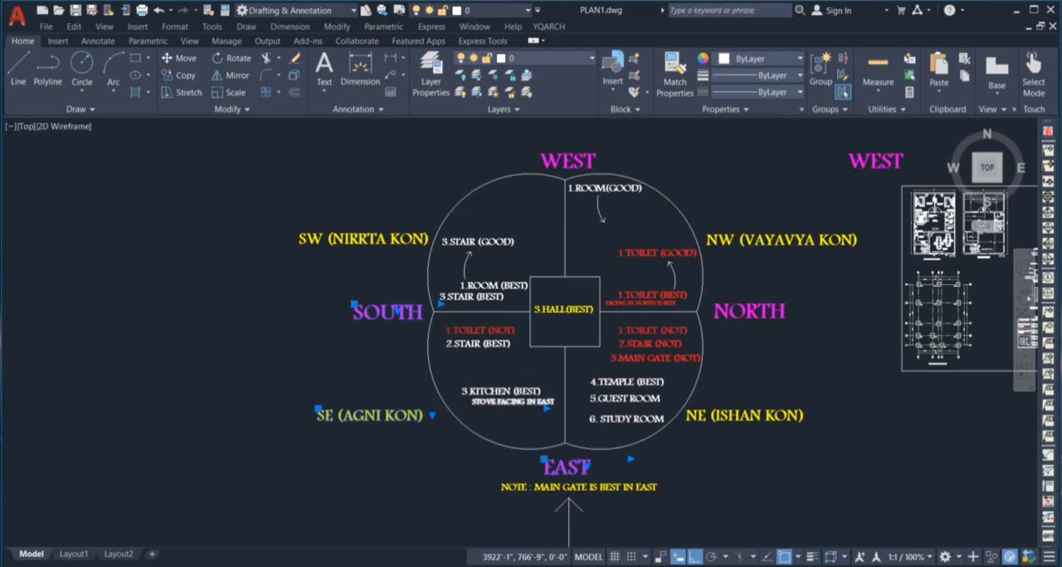
scroll(519, 406, up, 2)
click(328, 235)
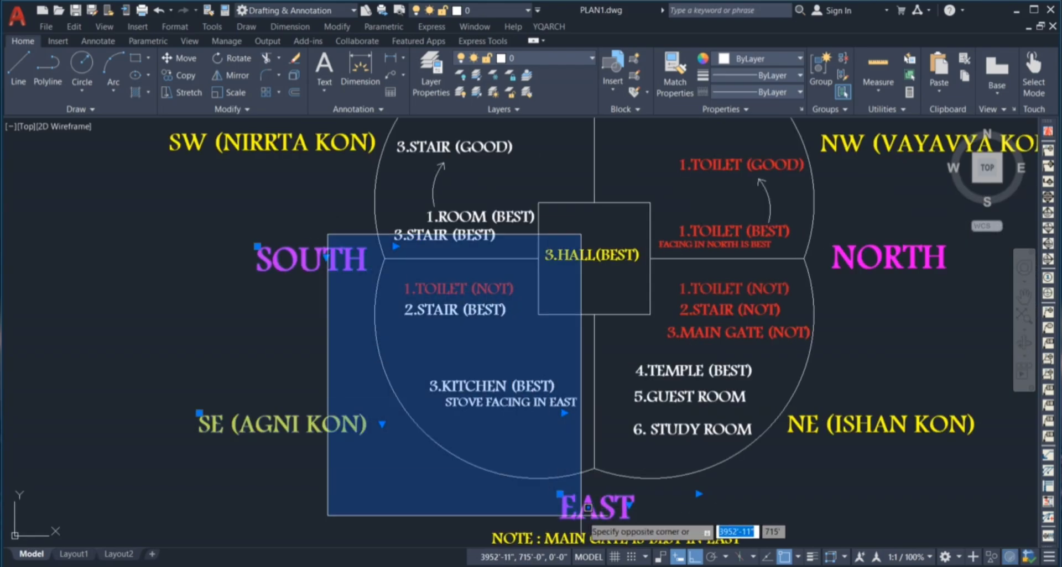
key(Escape)
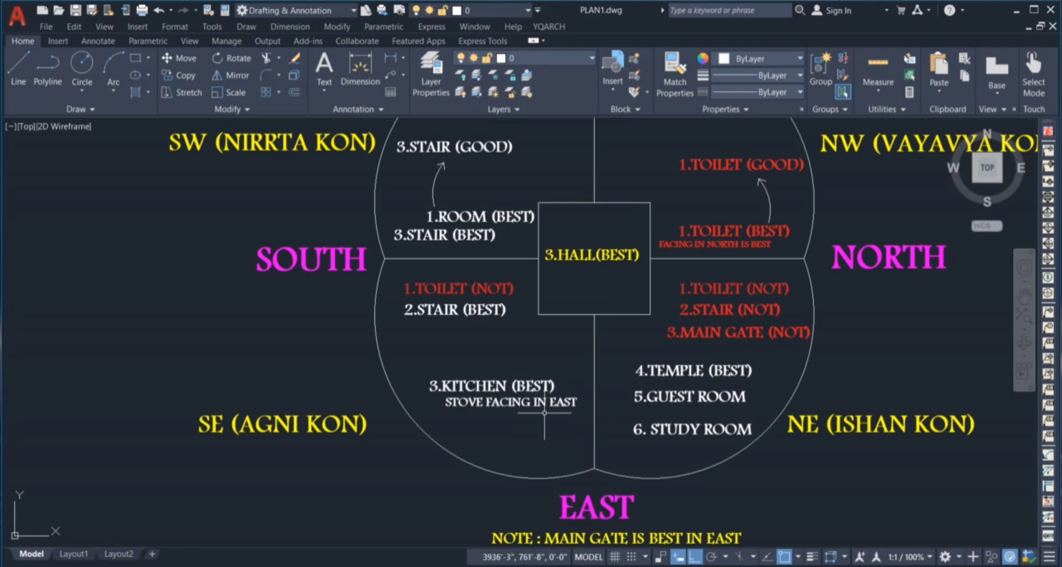
scroll(541, 418, up, 3)
click(278, 366)
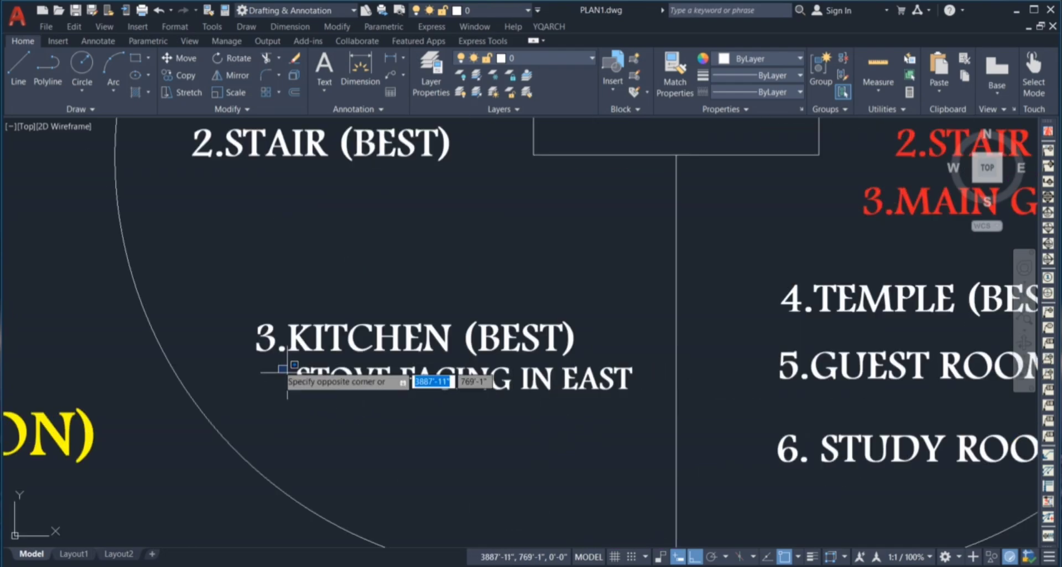
click(642, 437)
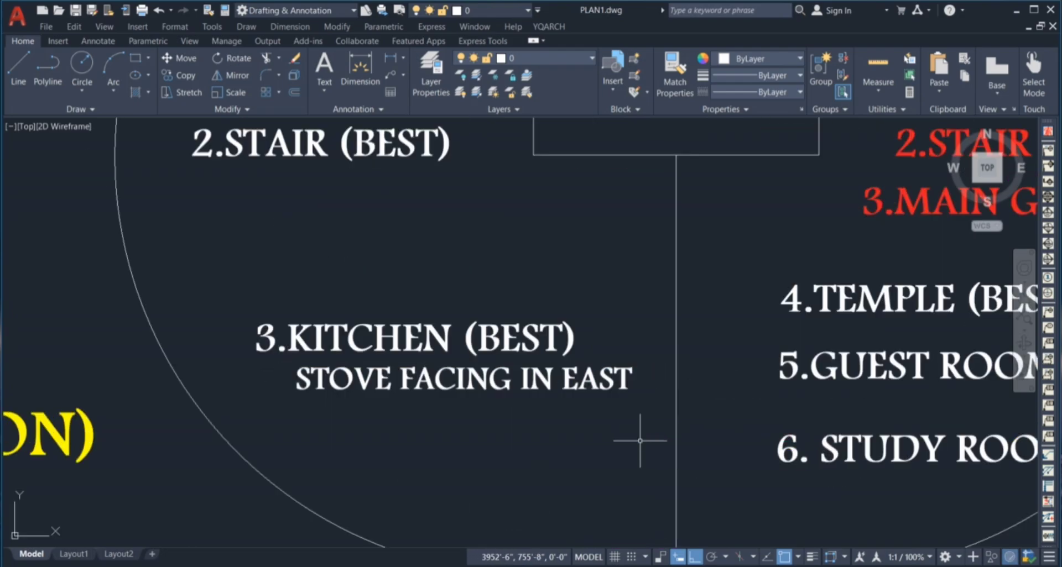
scroll(590, 389, down, 4)
scroll(415, 345, down, 7)
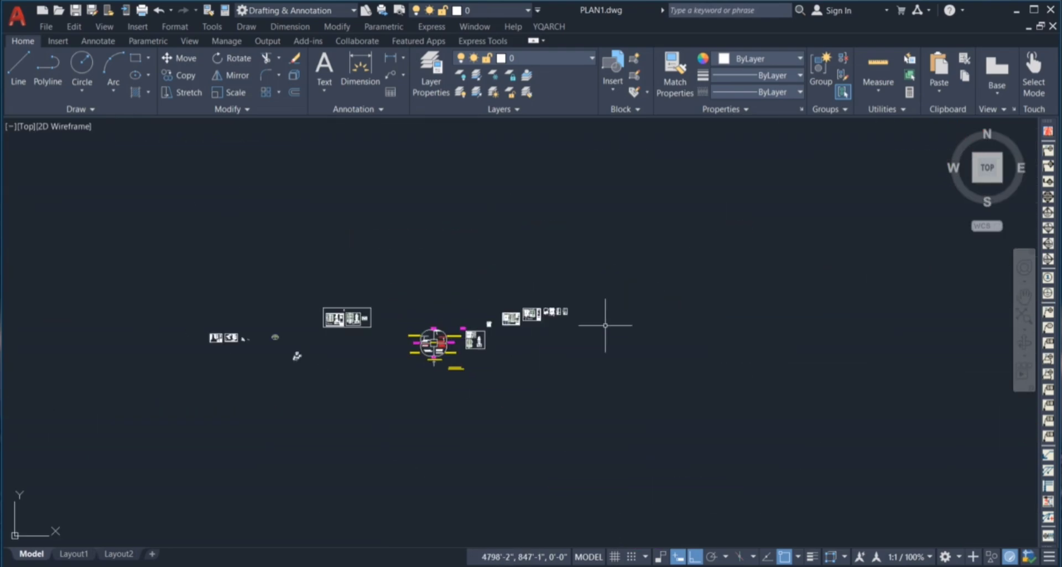
- Examine the new plan's south and east sides and the south-east room above the staircase as the kitchen location
scroll(563, 319, up, 8)
scroll(399, 421, up, 5)
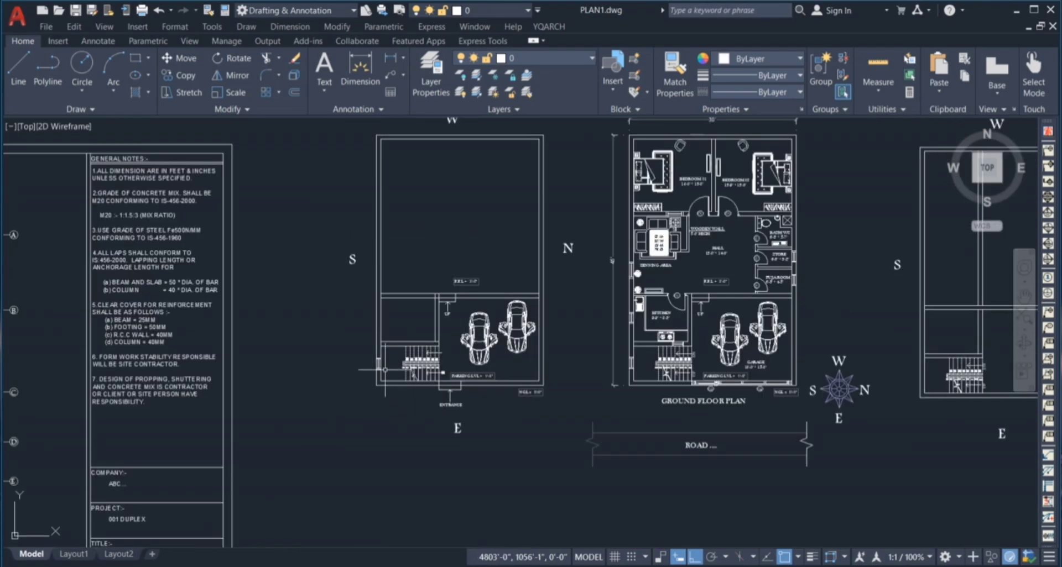
scroll(367, 275, up, 1)
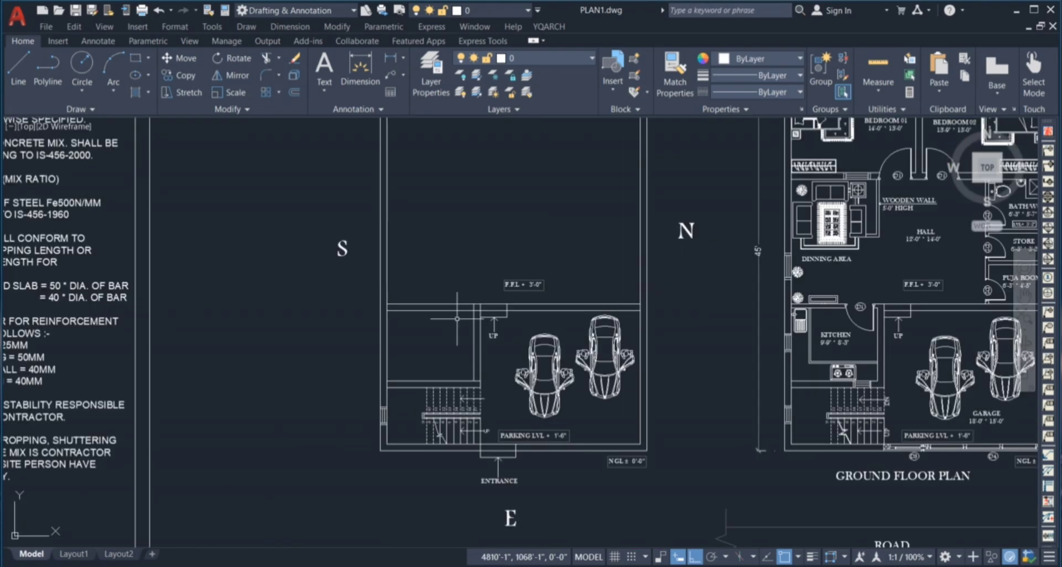
click(315, 218)
click(354, 312)
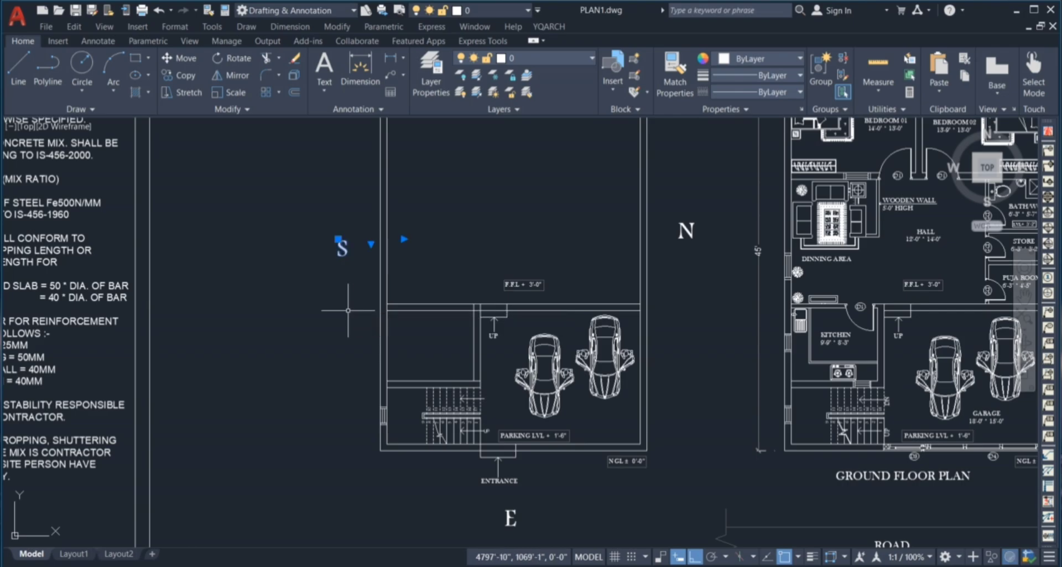
click(483, 502)
click(524, 545)
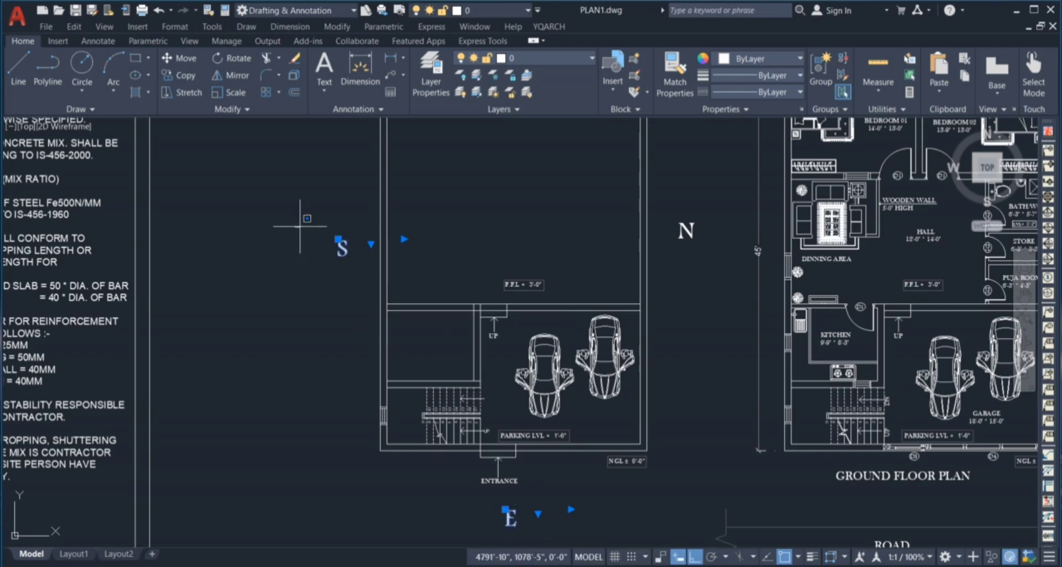
scroll(301, 225, down, 2)
click(347, 253)
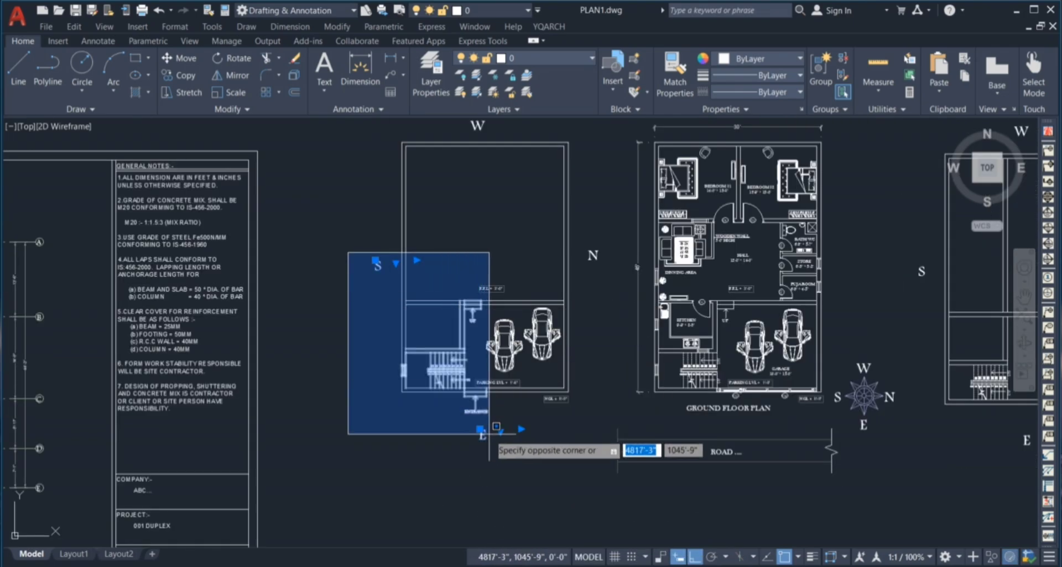
click(489, 434)
key(Escape)
scroll(417, 322, up, 2)
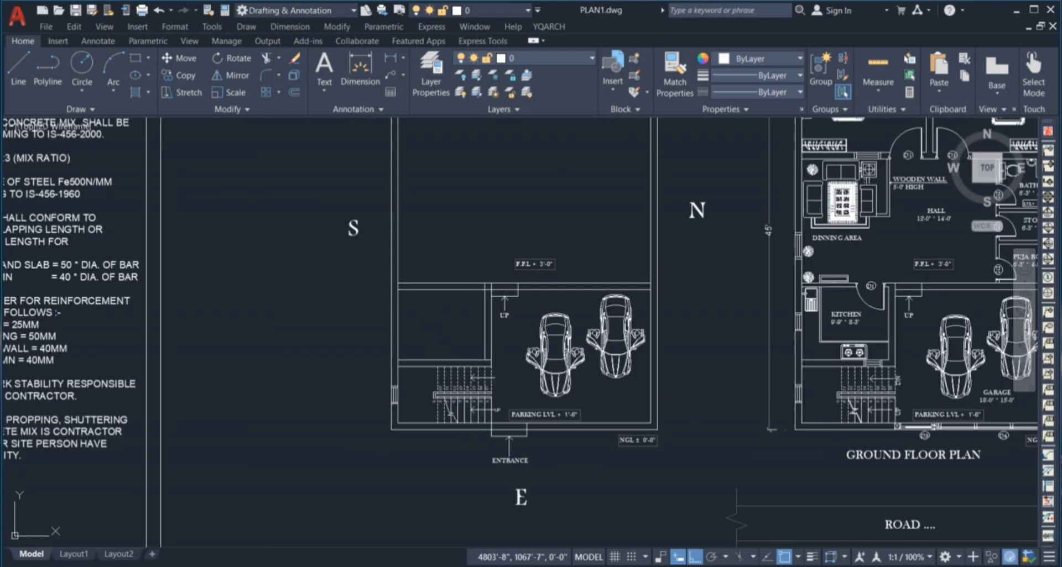
click(411, 303)
click(454, 352)
- Offset the kitchen's outer wall inner face and the wall line above the staircase into the room as counter edges
scroll(455, 346, up, 2)
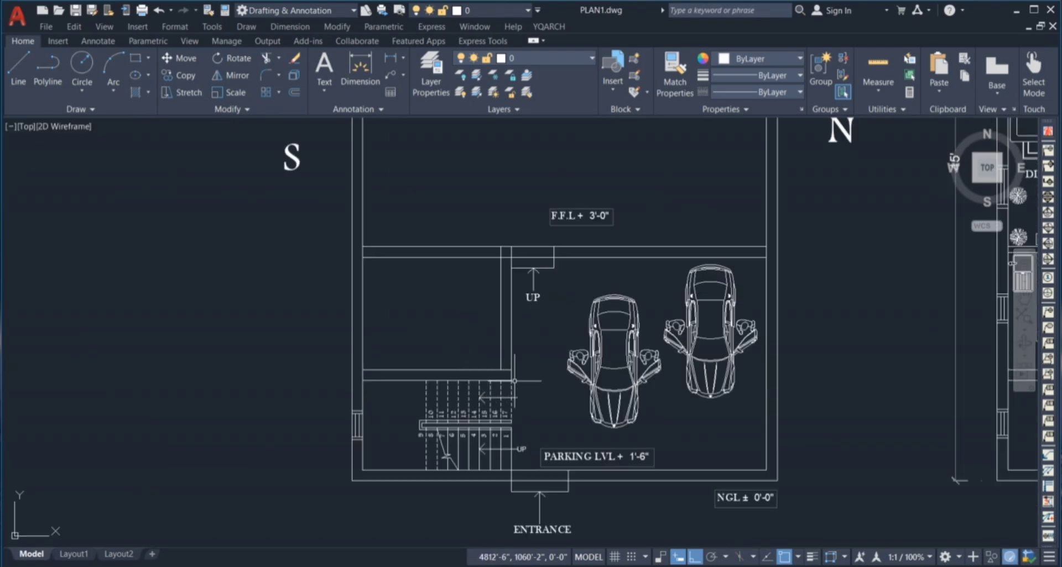
scroll(463, 357, up, 2)
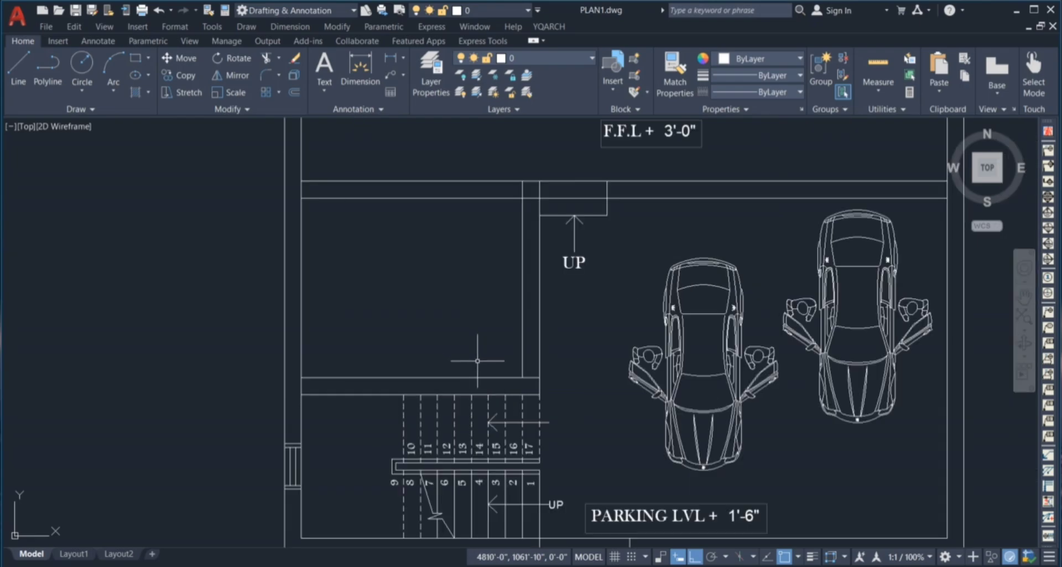
key(Return)
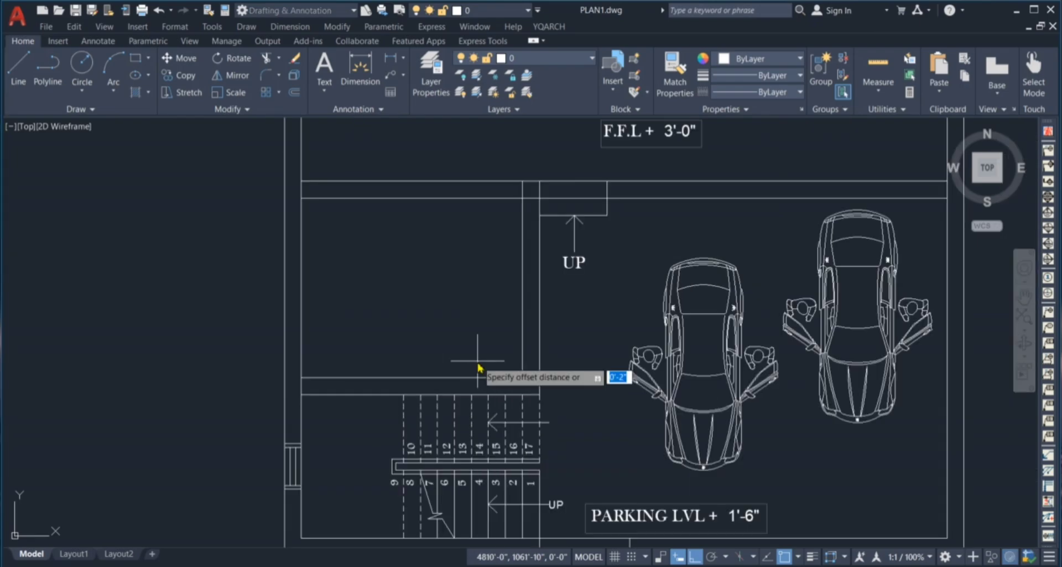
key(Return)
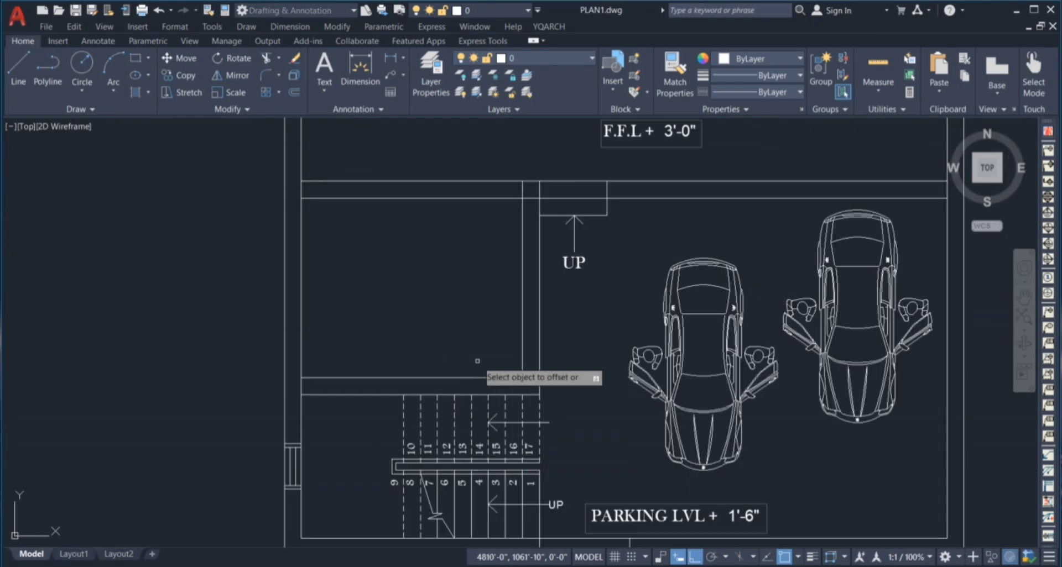
click(300, 298)
click(384, 286)
click(380, 378)
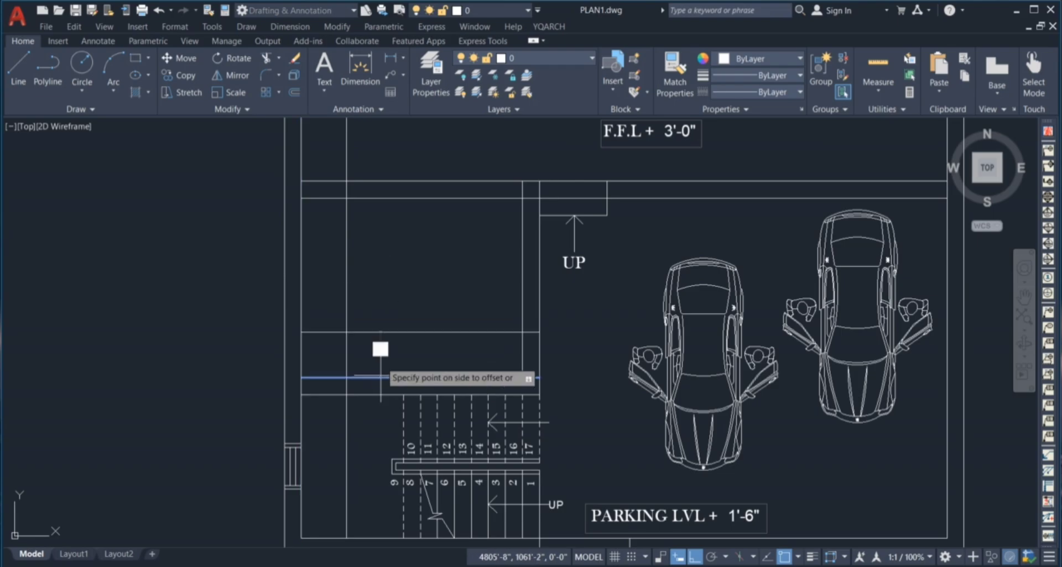
click(467, 350)
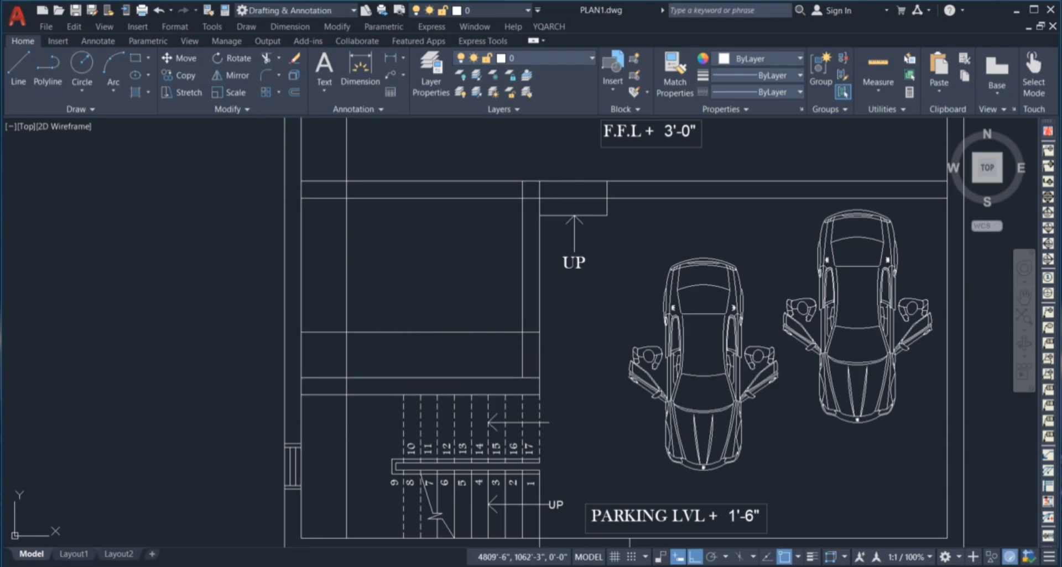
- Trim the two counter edge lines into an L shape inside the kitchen and remove their leftover segments outside the room
text(TR)
key(Return)
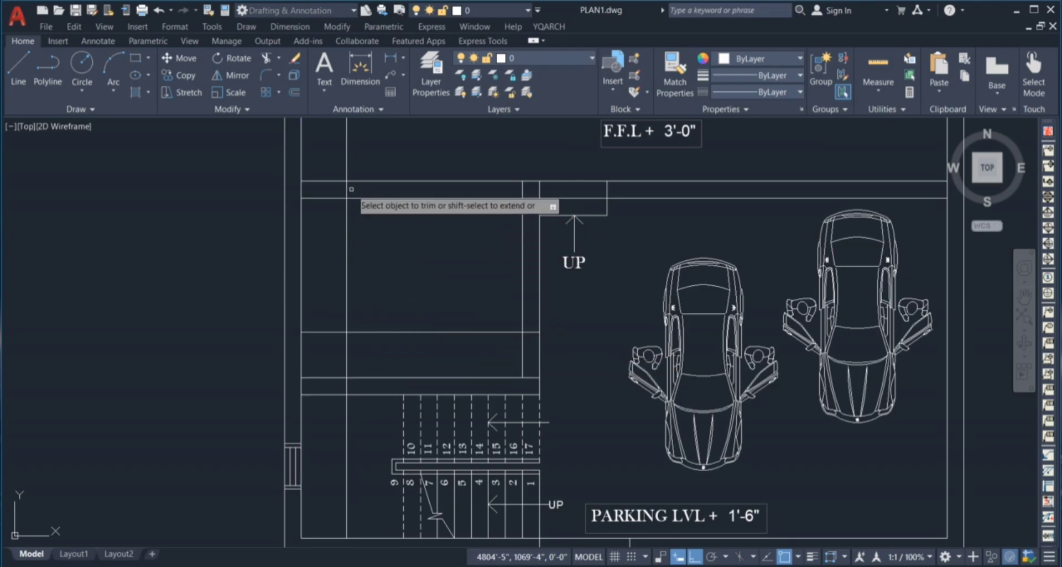
click(346, 353)
click(324, 332)
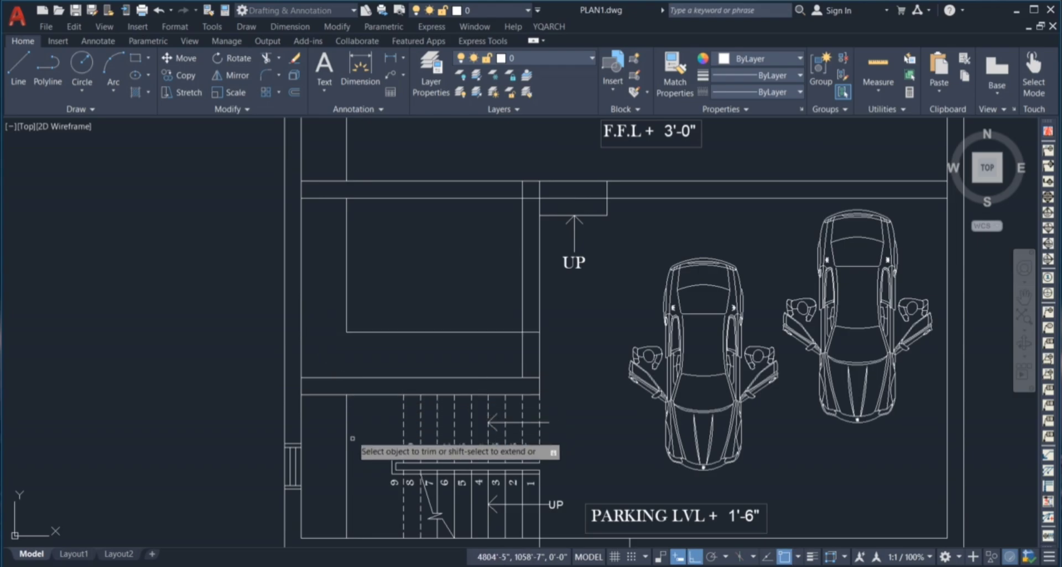
click(521, 354)
click(532, 332)
key(Escape)
click(346, 437)
key(Escape)
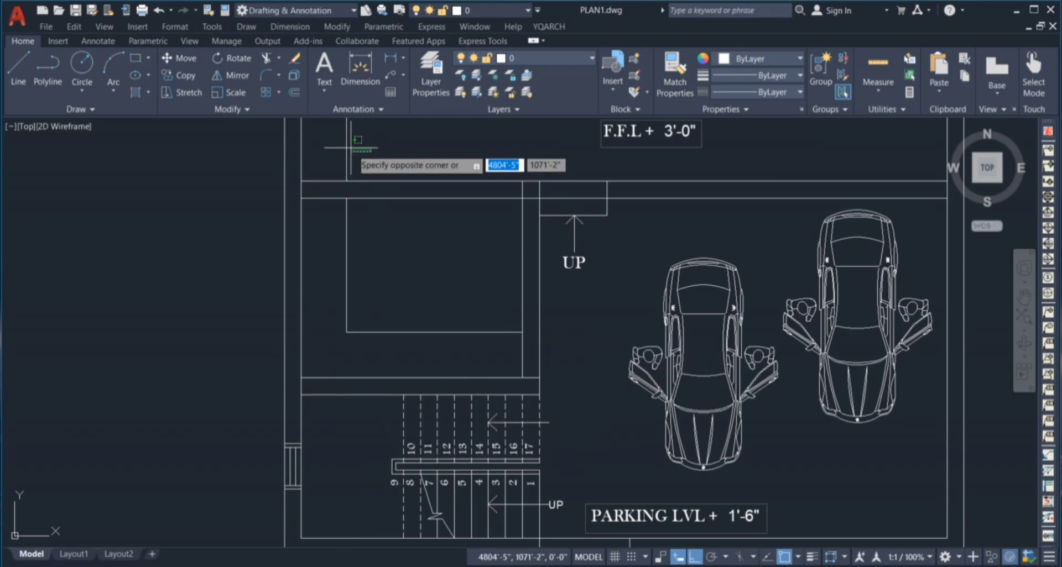
scroll(365, 166, down, 3)
scroll(399, 359, up, 3)
- Offset both kitchen counter edges 1" towards the room's interior
click(388, 359)
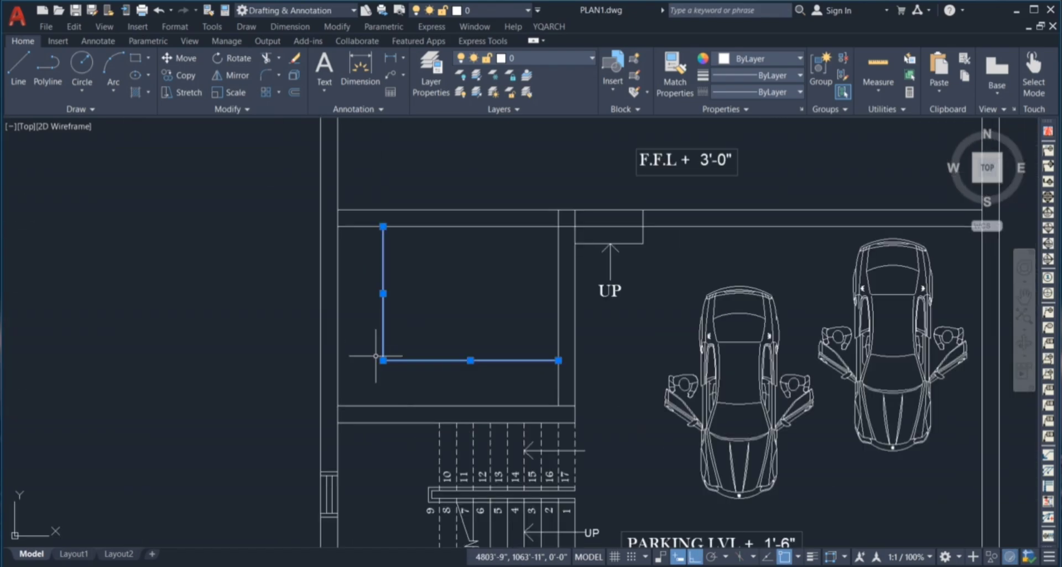
key(Escape)
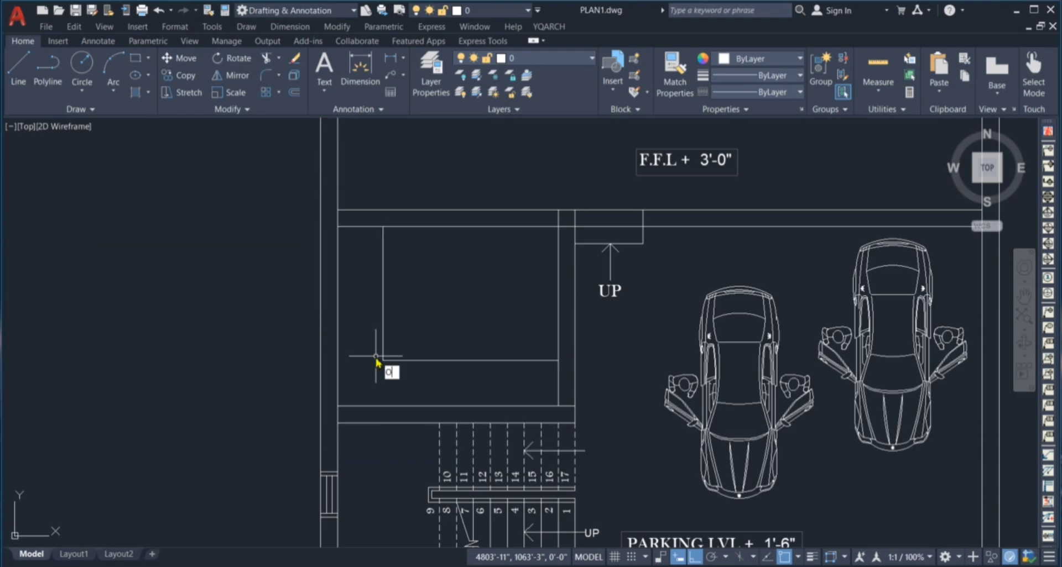
key(Return)
text(1)
key(Return)
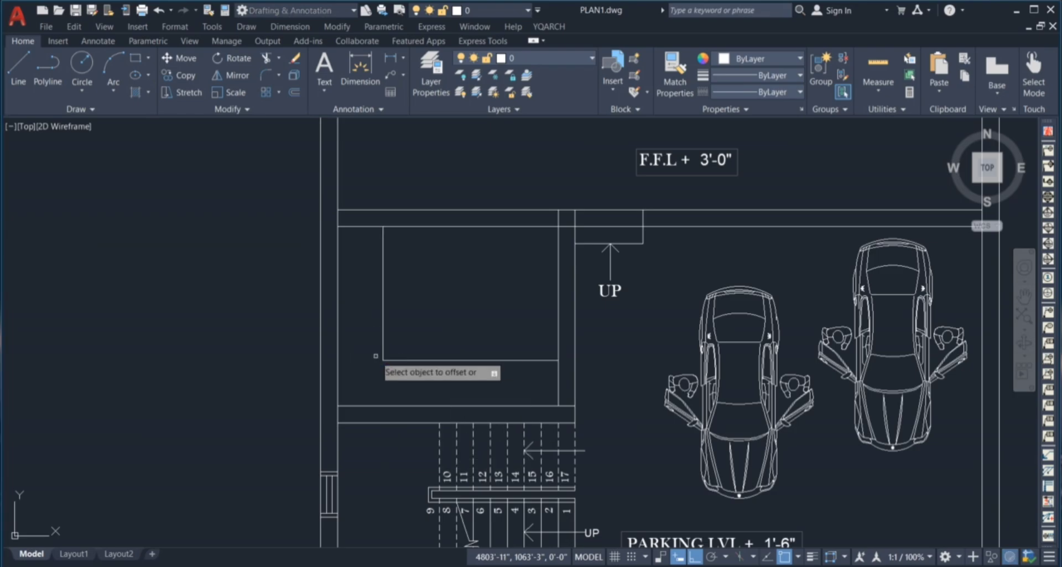
click(383, 348)
click(408, 332)
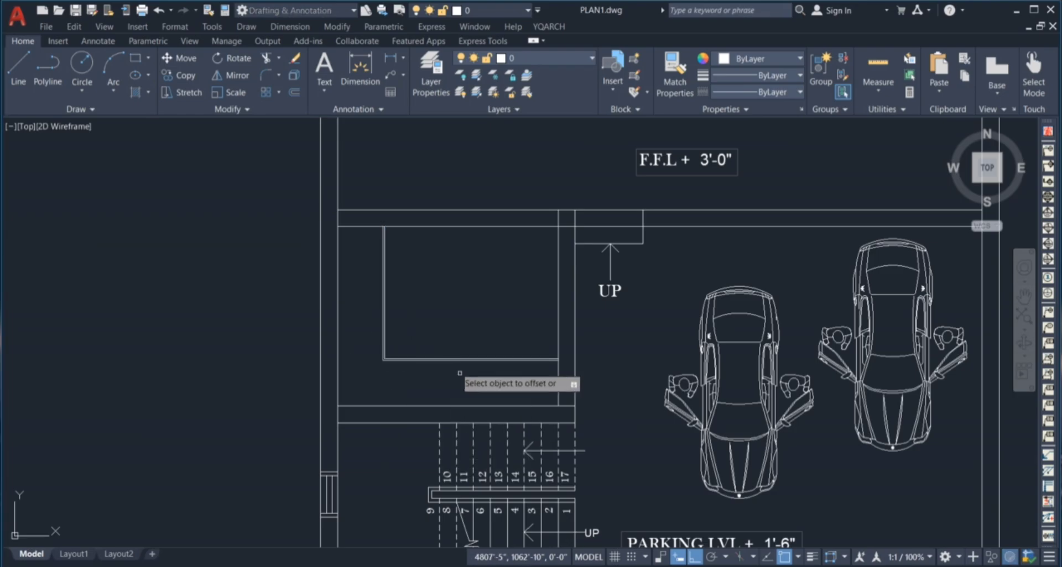
- Copy the two-burner stove from the finished ground floor plan's kitchen by its bottom-right corner onto the new kitchen's lower counter
scroll(442, 373, down, 2)
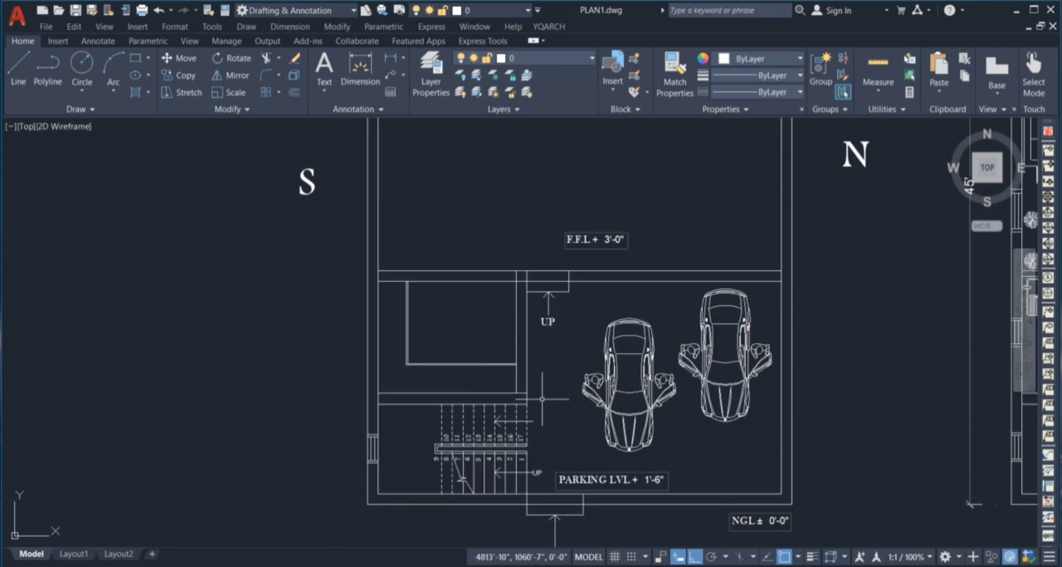
scroll(249, 321, down, 2)
scroll(707, 248, up, 4)
scroll(702, 248, down, 3)
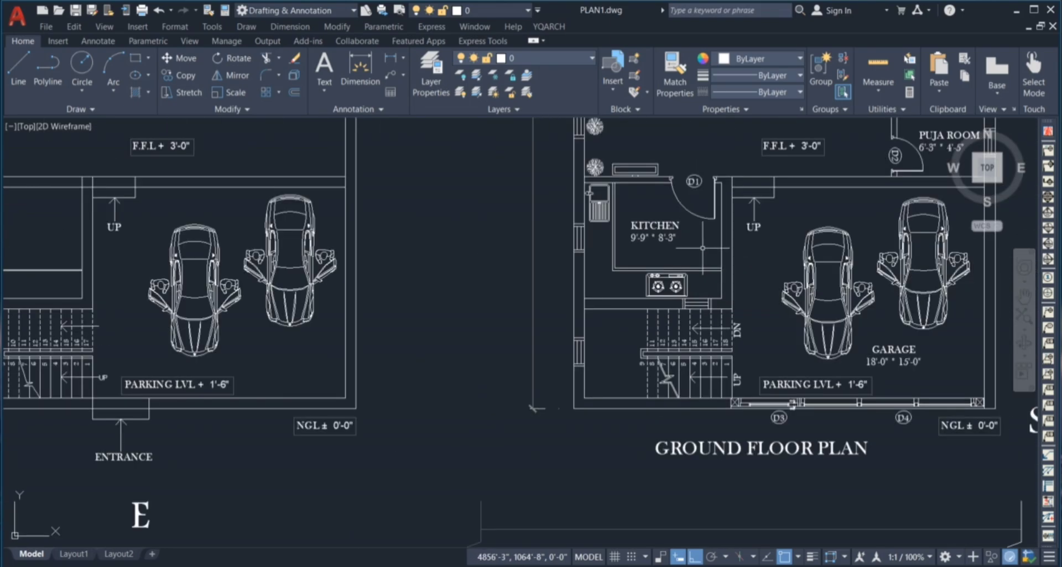
click(702, 249)
click(697, 266)
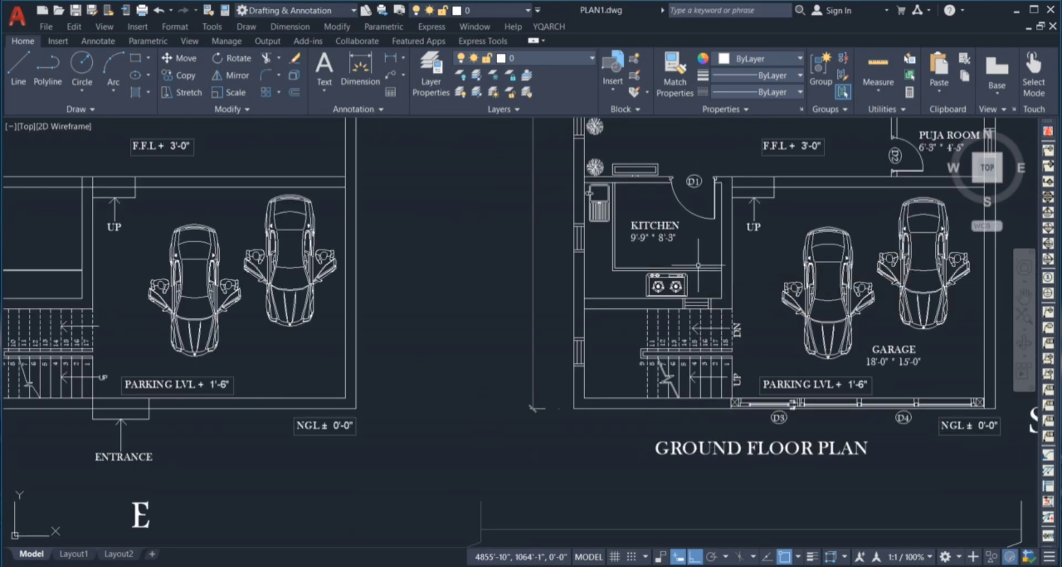
scroll(686, 316, down, 2)
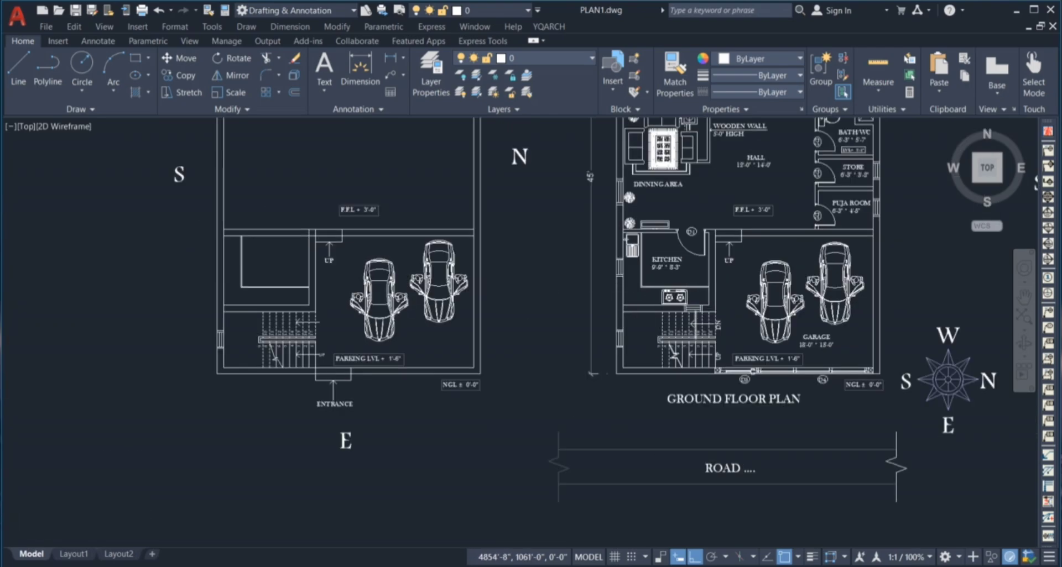
scroll(682, 304, up, 4)
text(co)
key(Return)
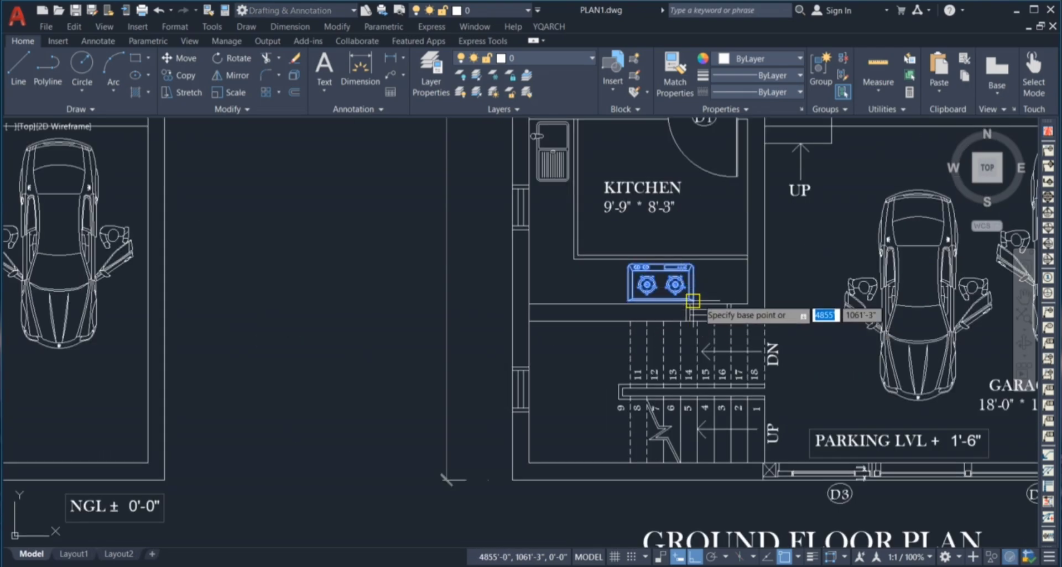
click(693, 303)
scroll(777, 287, down, 4)
scroll(267, 326, up, 2)
scroll(324, 294, up, 3)
click(551, 214)
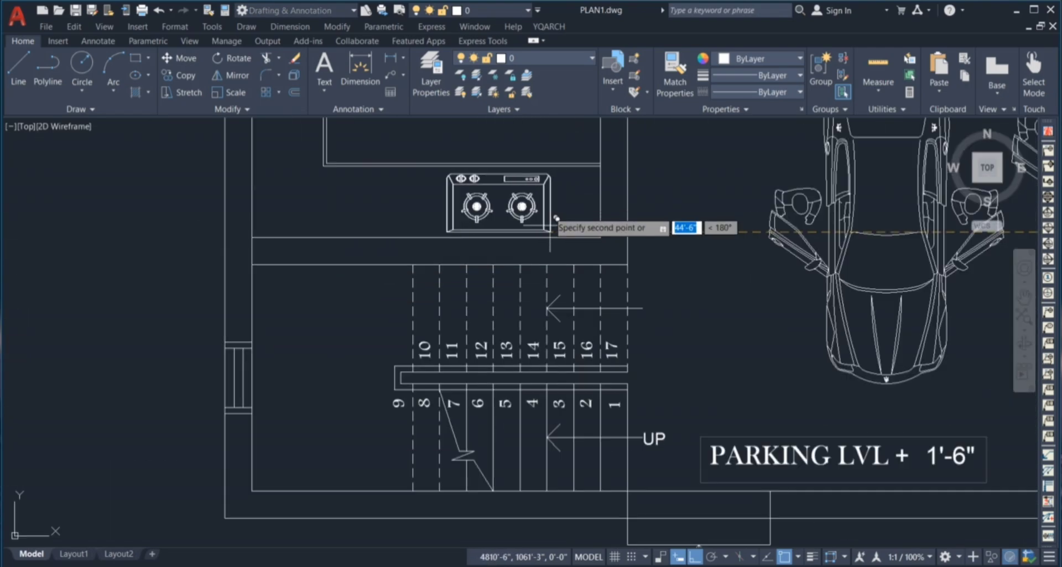
key(Escape)
scroll(491, 137, down, 3)
scroll(500, 145, up, 3)
scroll(522, 141, down, 3)
click(580, 161)
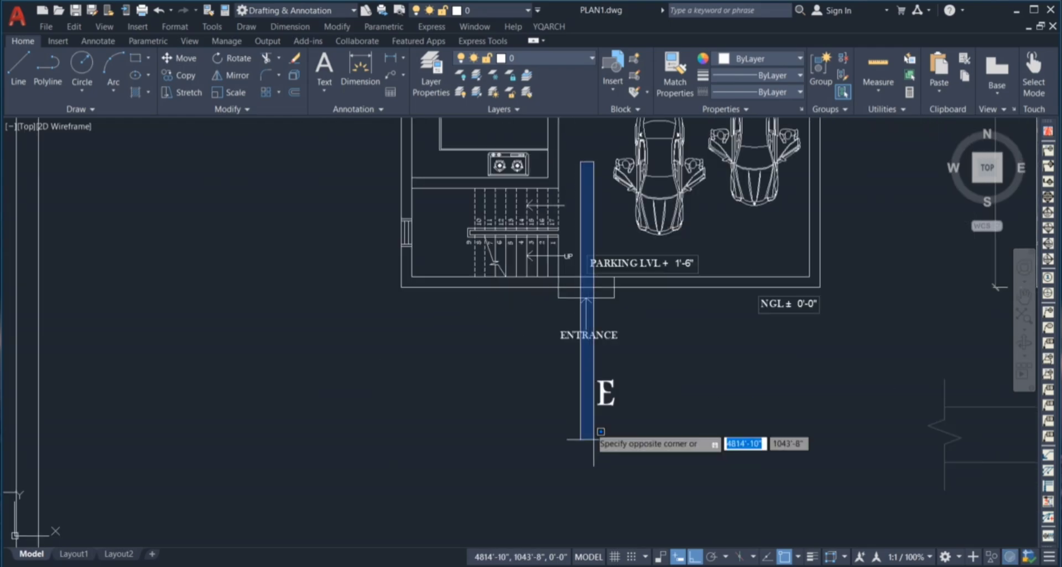
key(Escape)
click(199, 177)
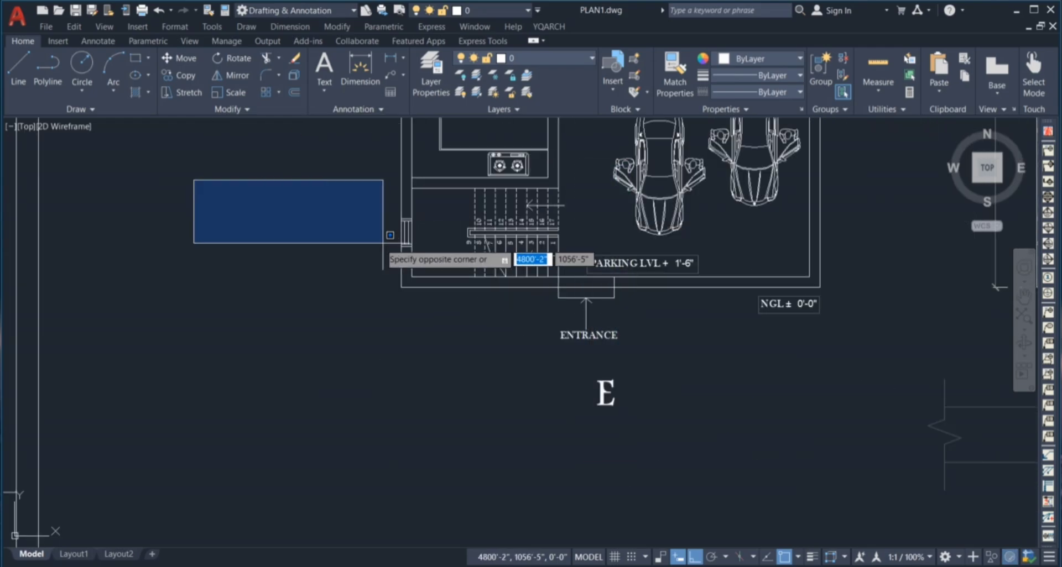
key(Escape)
scroll(419, 303, down, 3)
scroll(578, 212, up, 3)
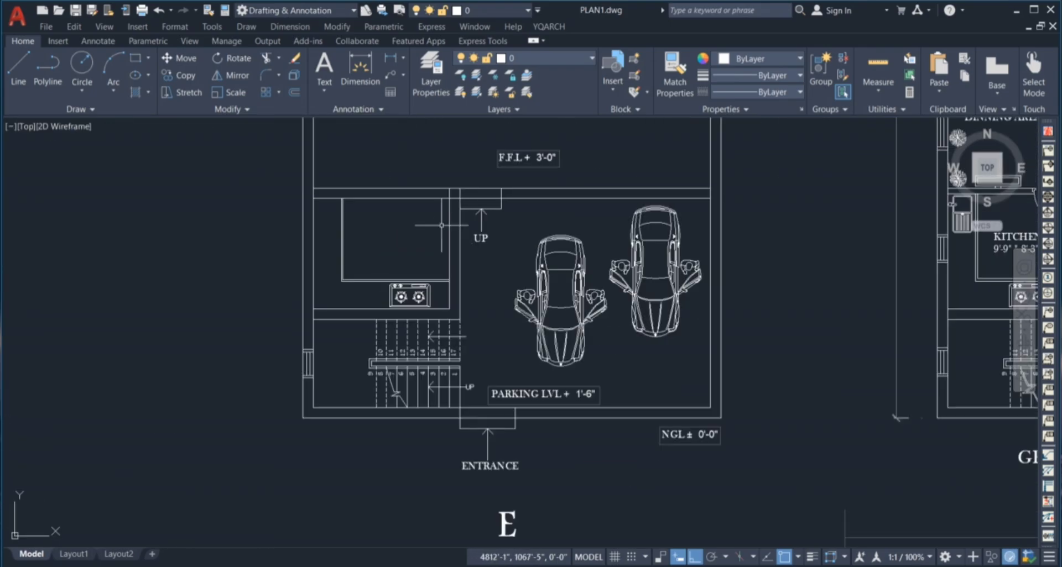
click(390, 225)
key(Escape)
- Offset the kitchen-side face of the wall between kitchen and parking 2" into the kitchen
scroll(449, 190, up, 2)
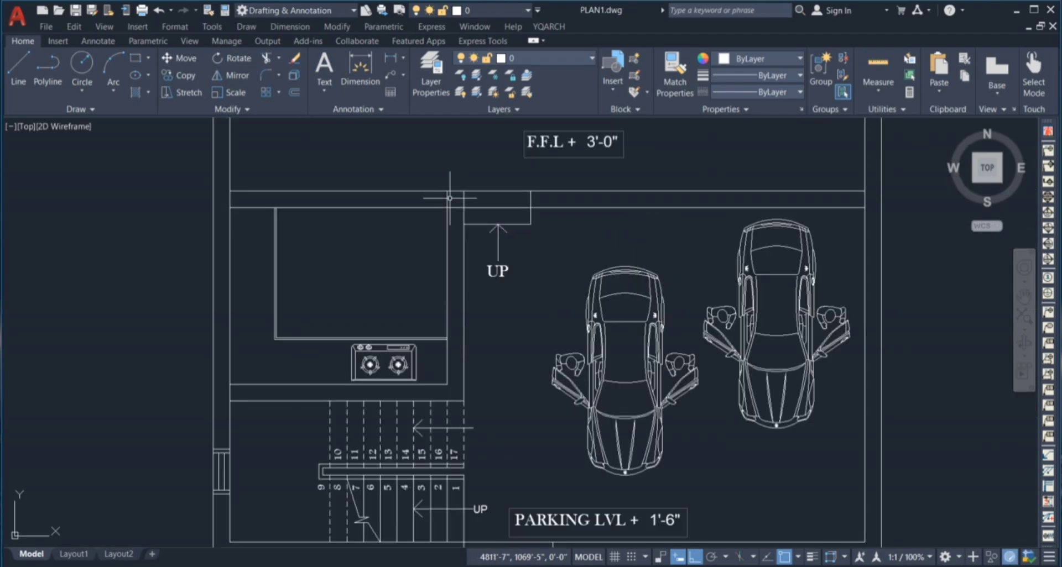
key(Return)
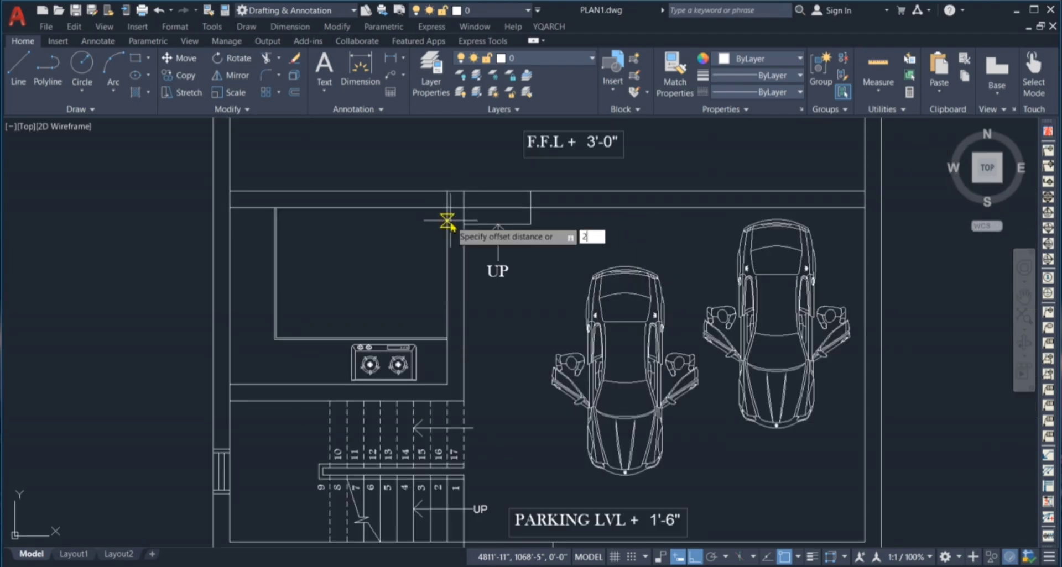
key(Return)
scroll(449, 201, up, 4)
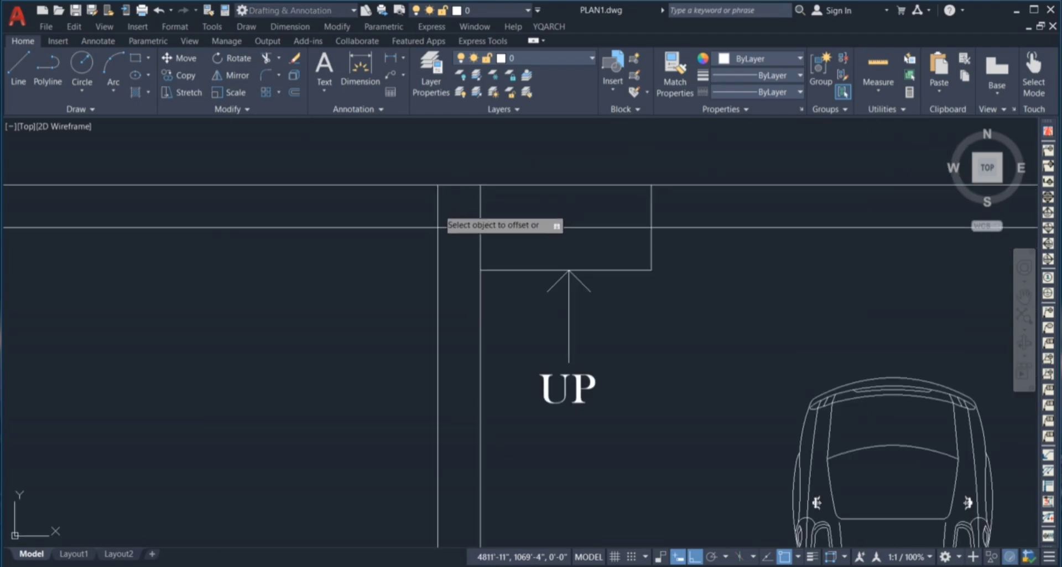
click(437, 209)
click(381, 232)
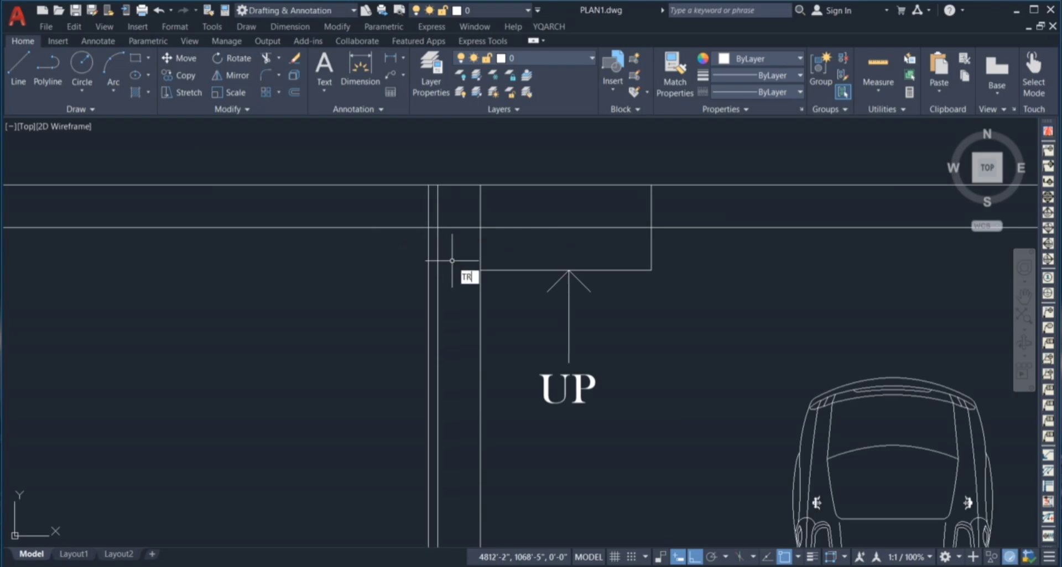
- Trim the wall and offset lines at the kitchen's upper corner, keeping only the offset segment within the upper wall's thickness
key(Return)
click(454, 208)
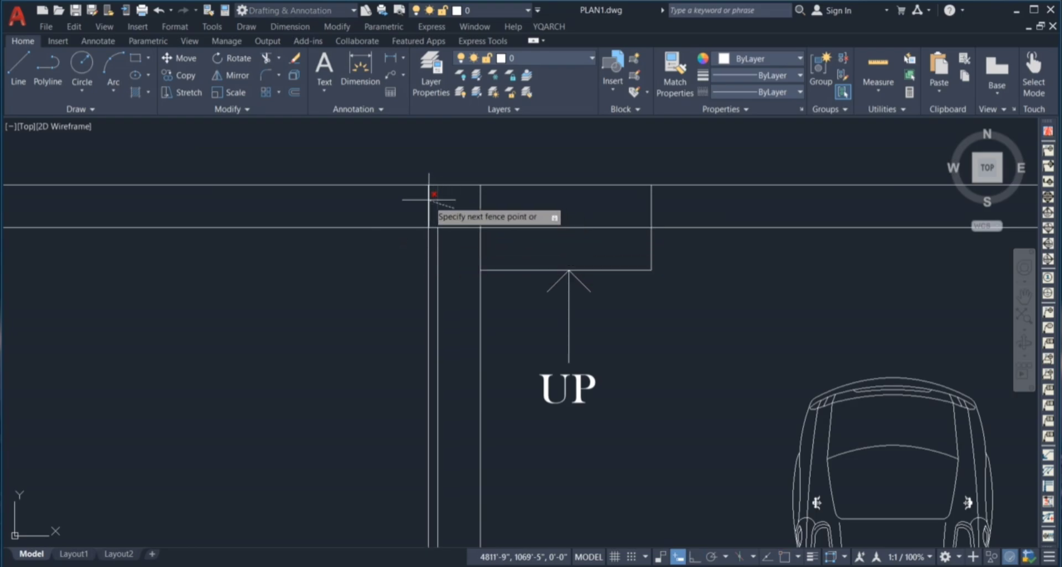
click(434, 200)
click(428, 250)
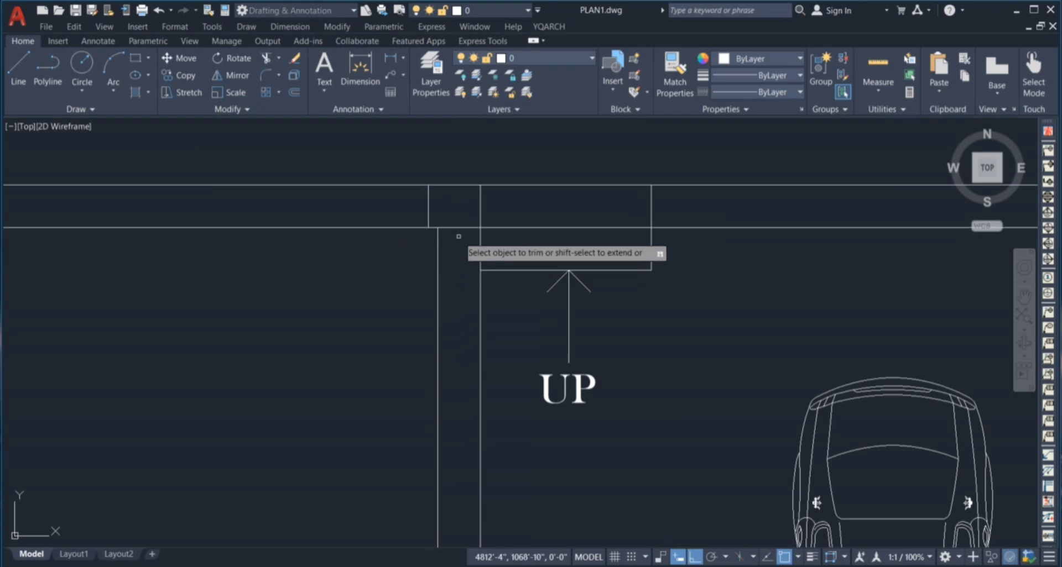
scroll(464, 215, down, 2)
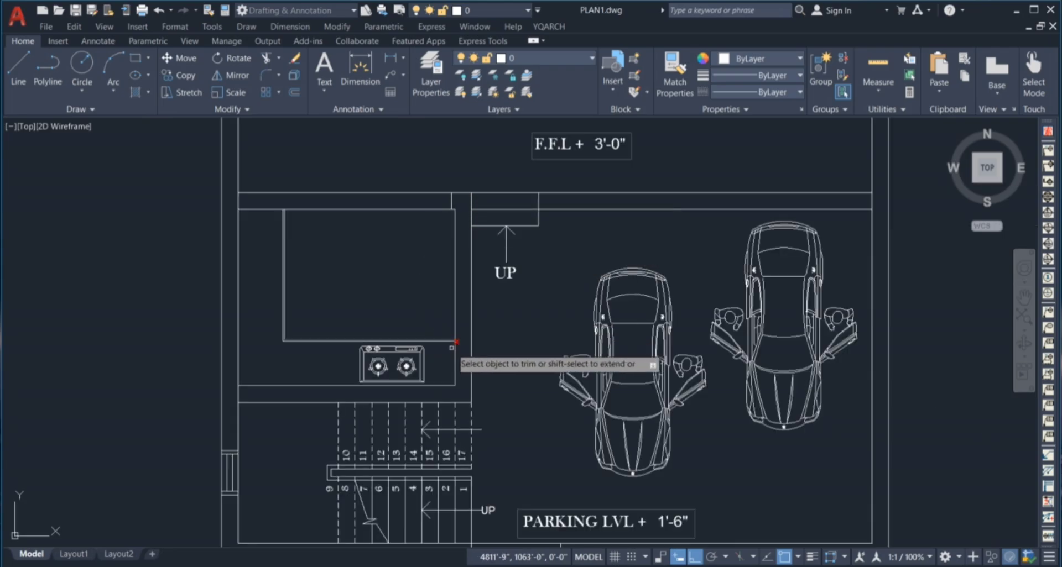
- Copy door D1 with its tag from the finished plan's kitchen to the offset line in the new kitchen's upper wall
scroll(395, 288, down, 3)
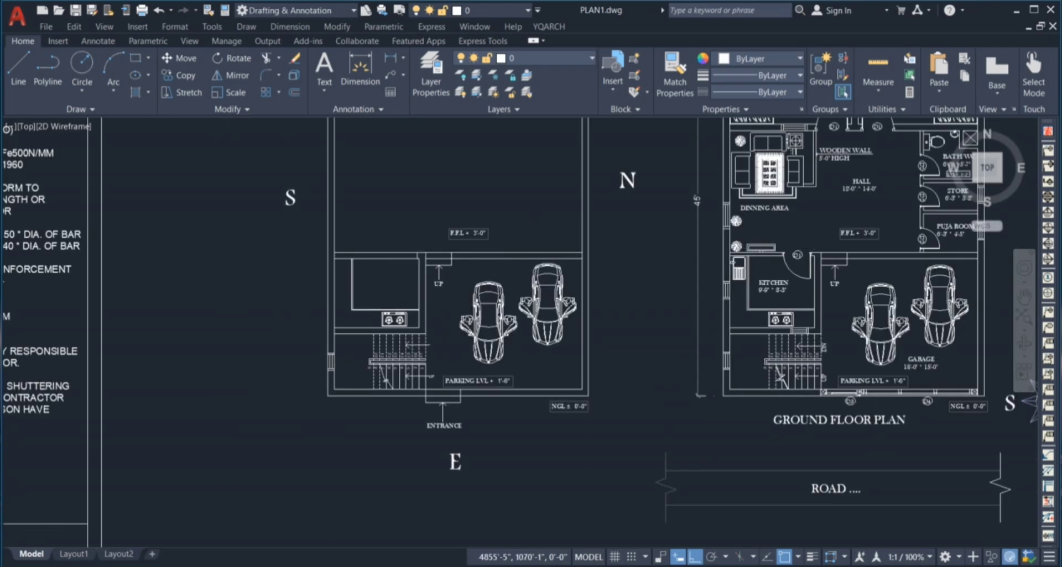
scroll(796, 249, up, 5)
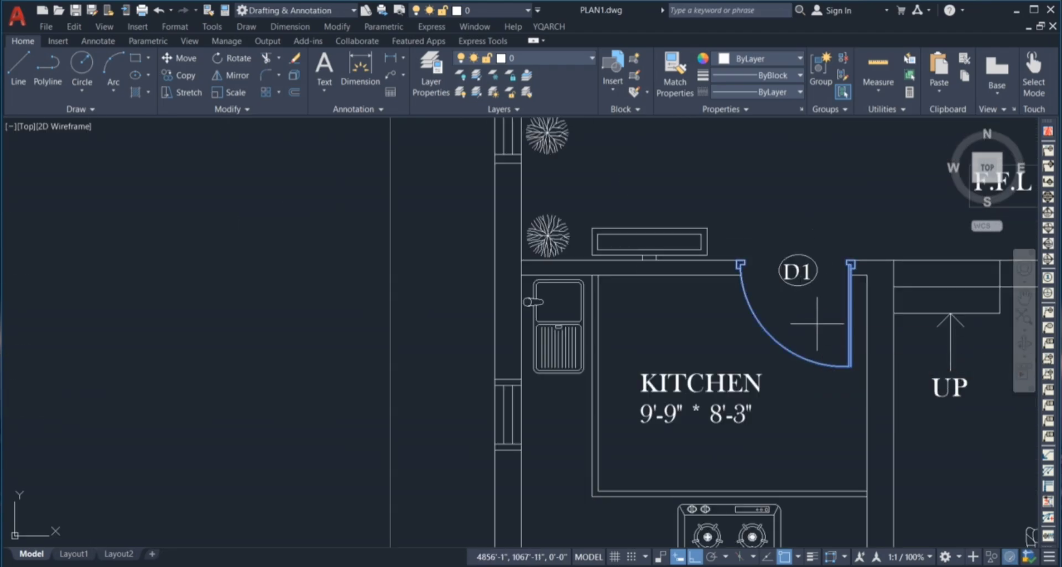
click(785, 258)
key(Return)
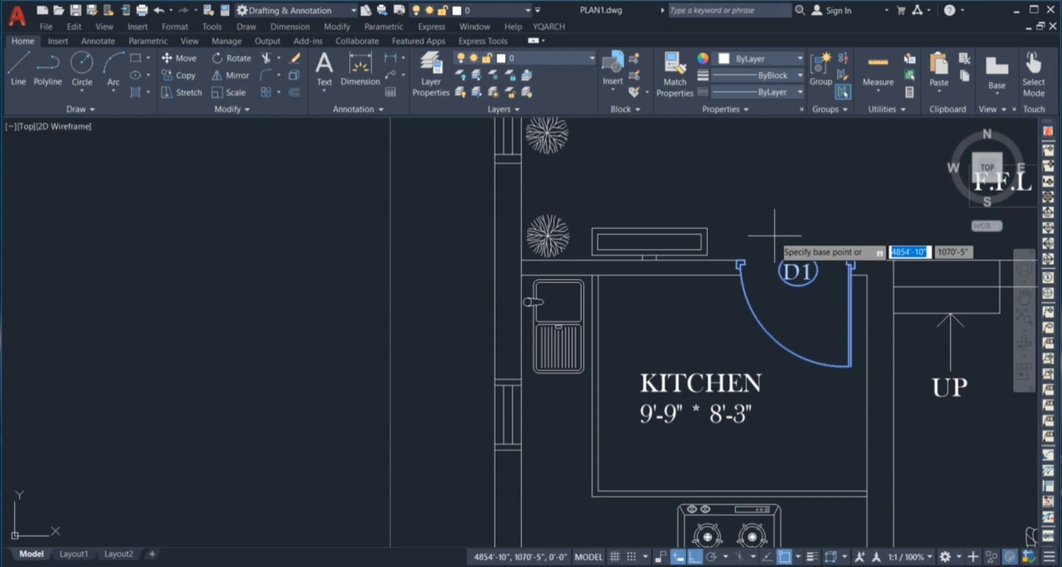
scroll(852, 276, up, 2)
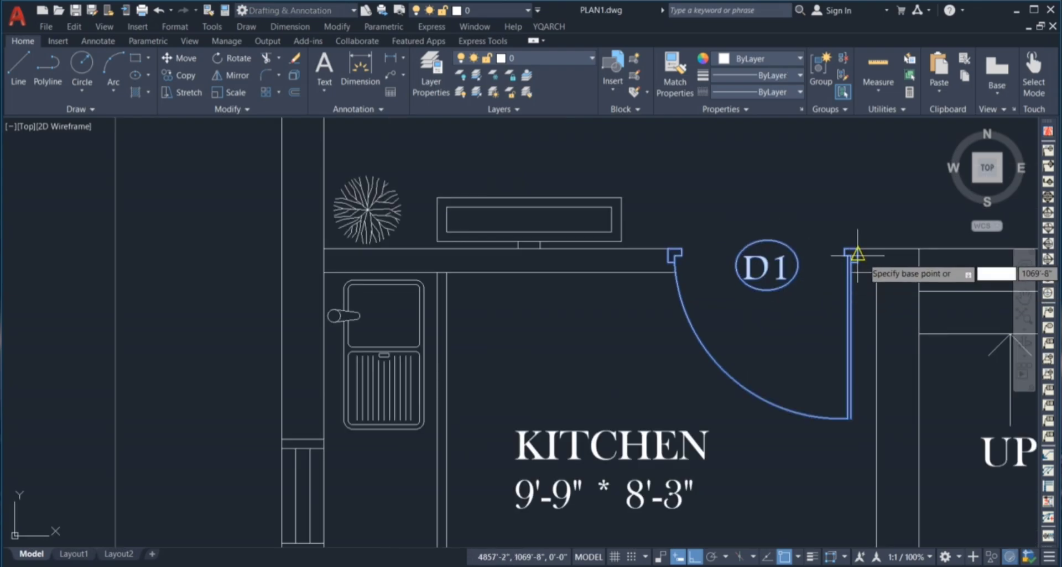
scroll(896, 193, down, 5)
click(895, 195)
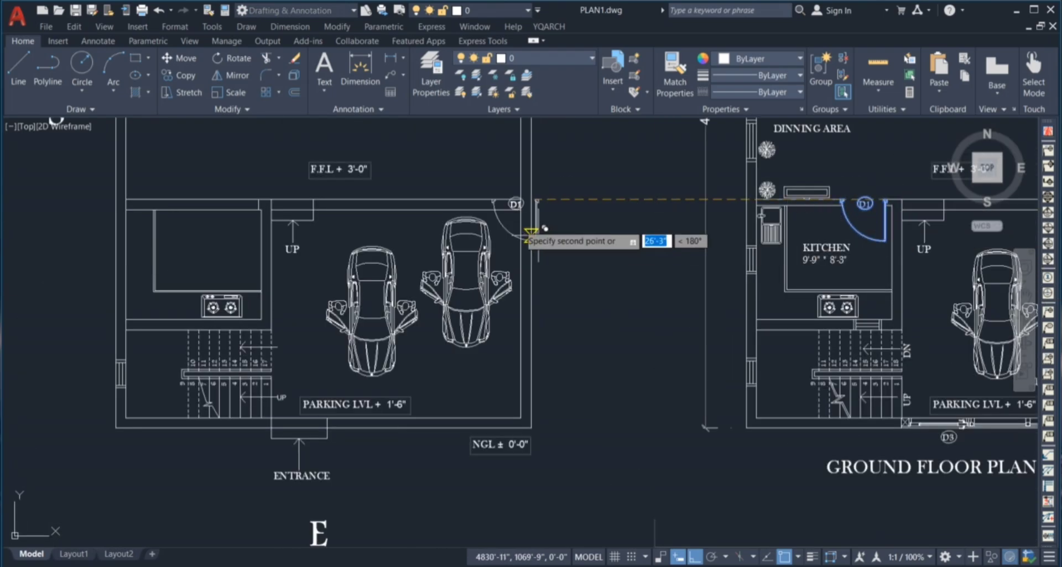
scroll(230, 171, up, 3)
click(326, 224)
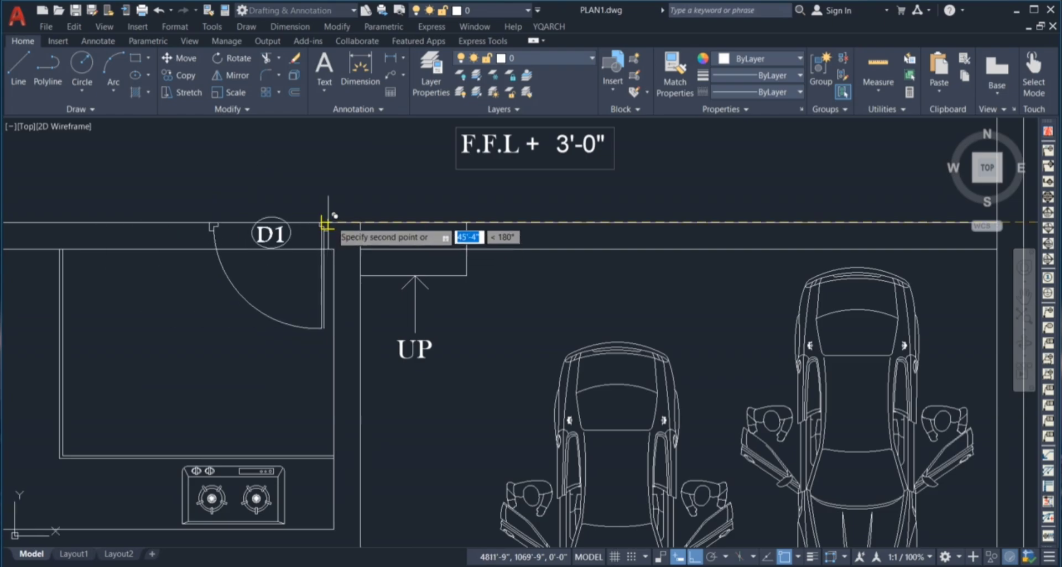
key(Return)
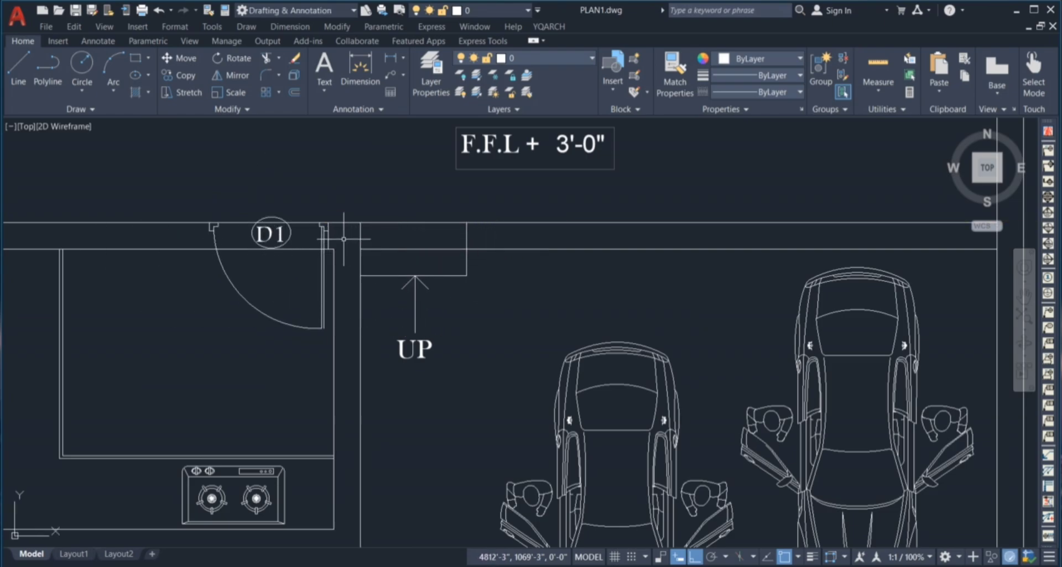
- Trim the wall lines across the D1 door opening and the offset segment beside the door frame
scroll(343, 239, up, 2)
key(Return)
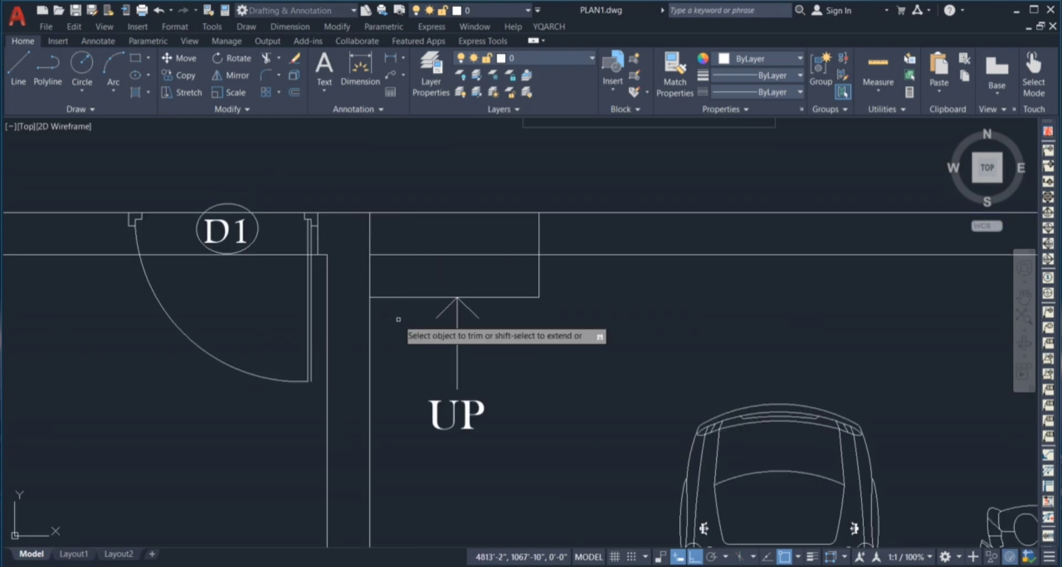
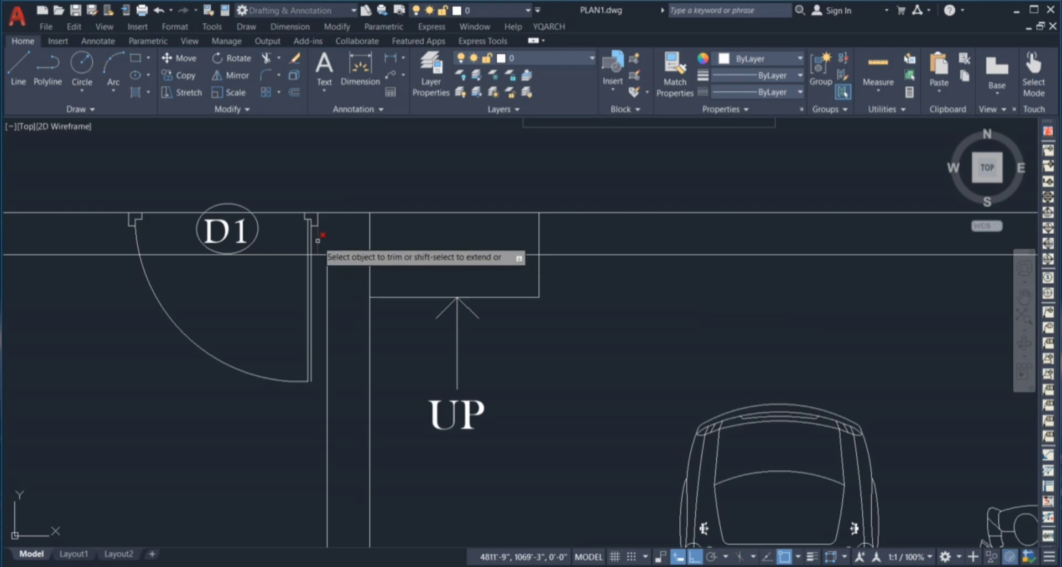
click(282, 260)
click(282, 195)
key(Return)
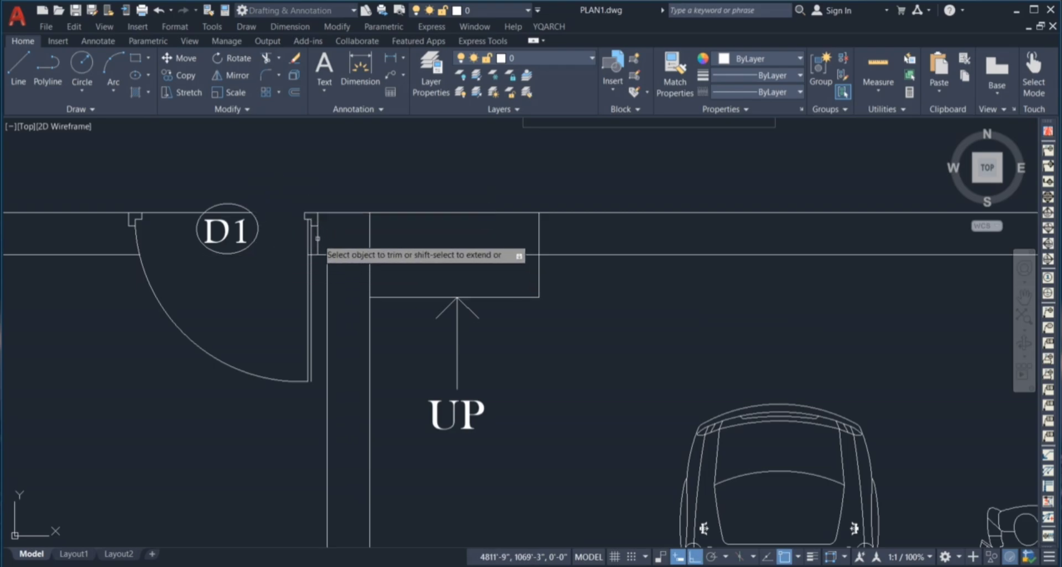
scroll(343, 238, down, 2)
scroll(337, 249, up, 5)
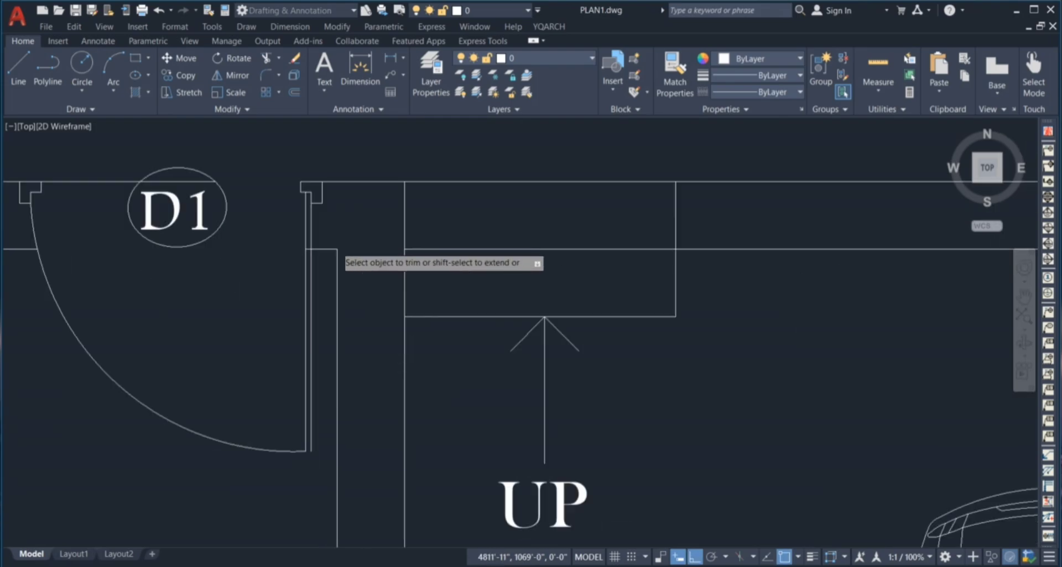
scroll(277, 256, down, 3)
key(Escape)
- Delete the leftover wall line segment inside the D1 door tag
scroll(224, 233, up, 3)
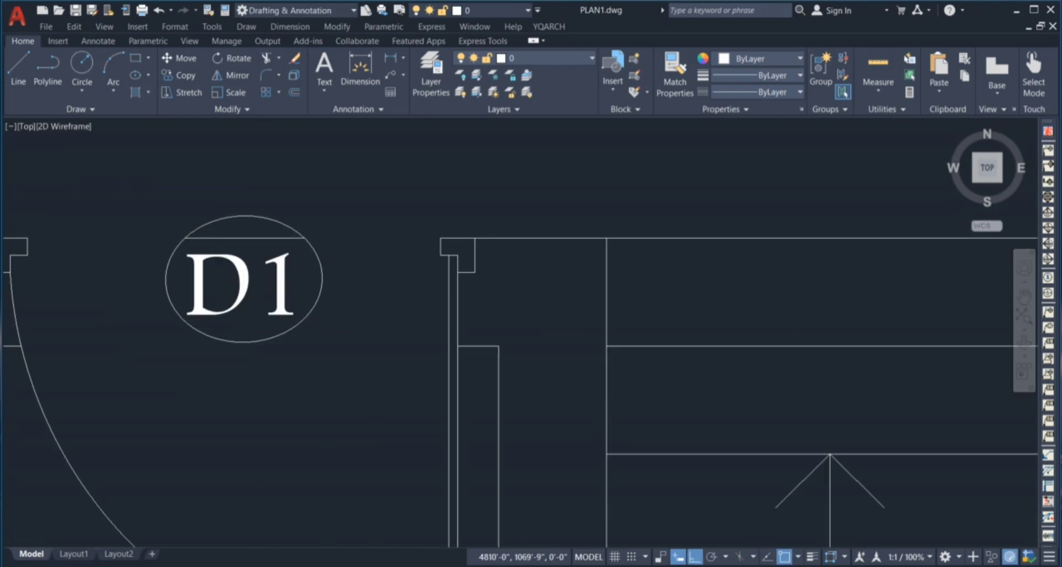
click(229, 239)
key(Delete)
scroll(432, 188, down, 4)
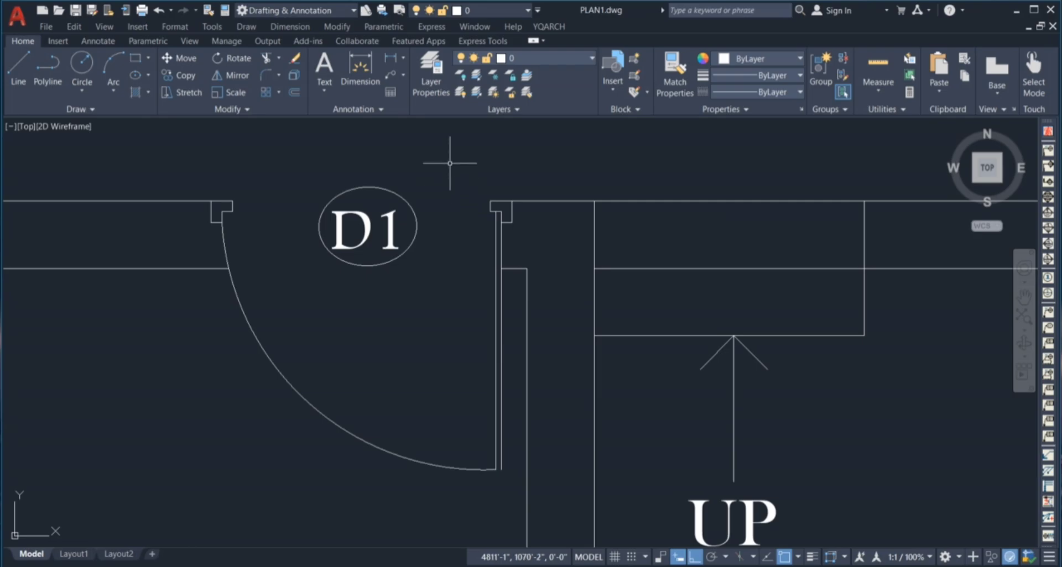
- Examine the Vastu chart's room placements for the west side and the bedroom layout in the finished ground floor plan
scroll(449, 163, down, 2)
scroll(382, 213, down, 4)
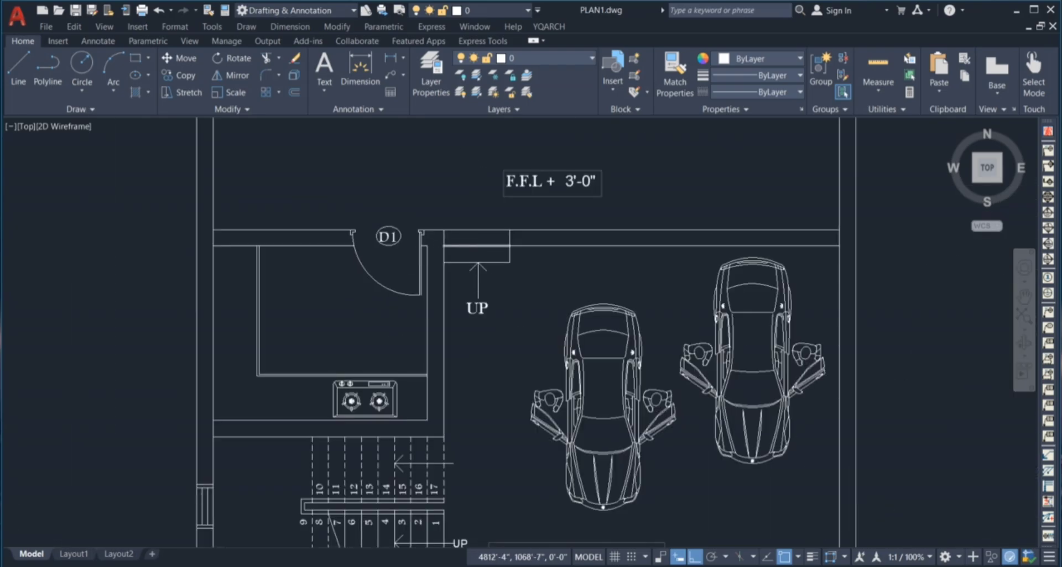
scroll(340, 517, down, 4)
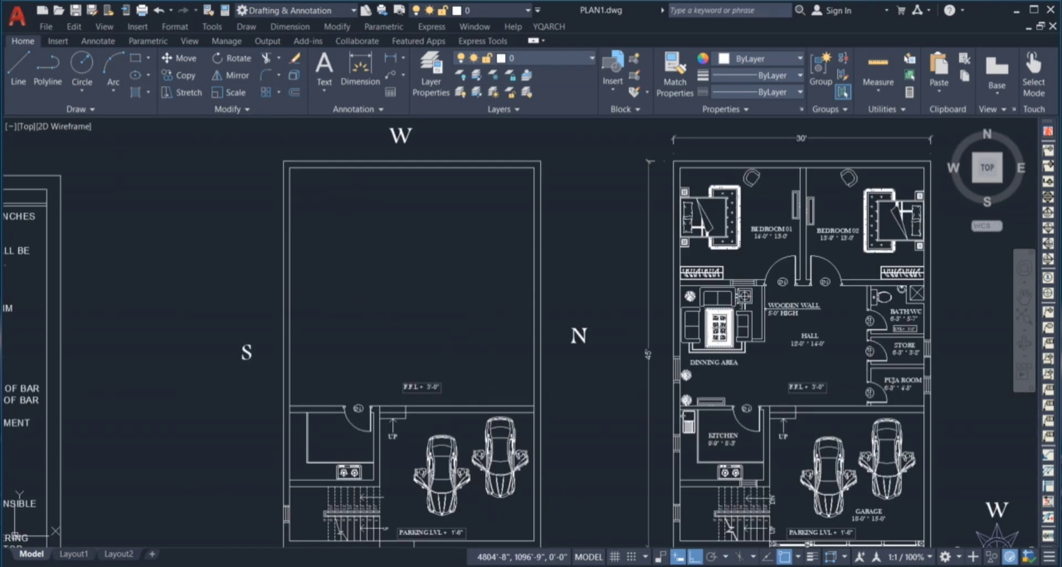
click(308, 172)
click(506, 271)
scroll(758, 227, down, 2)
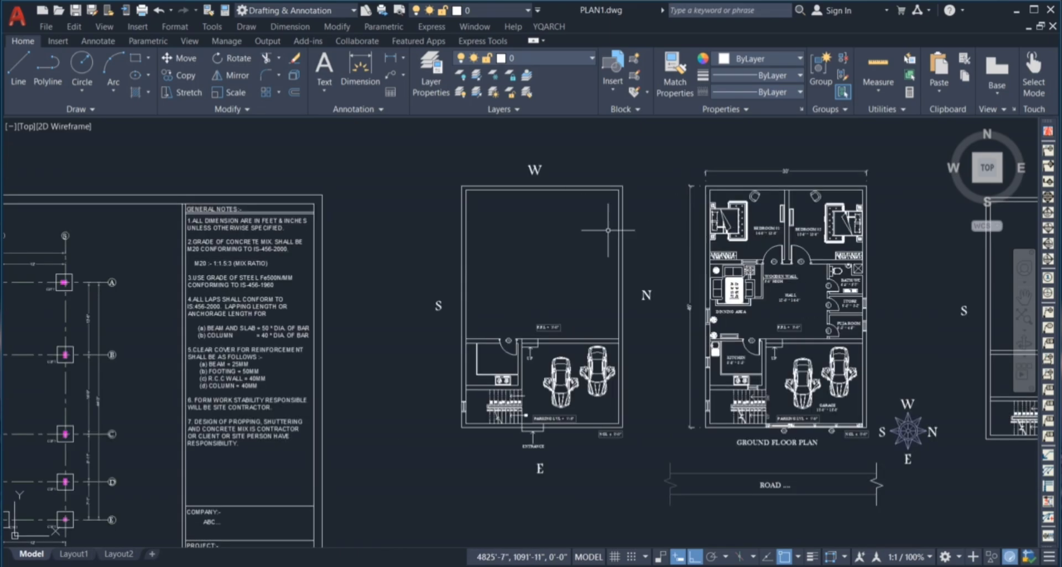
scroll(607, 230, down, 5)
scroll(183, 335, up, 6)
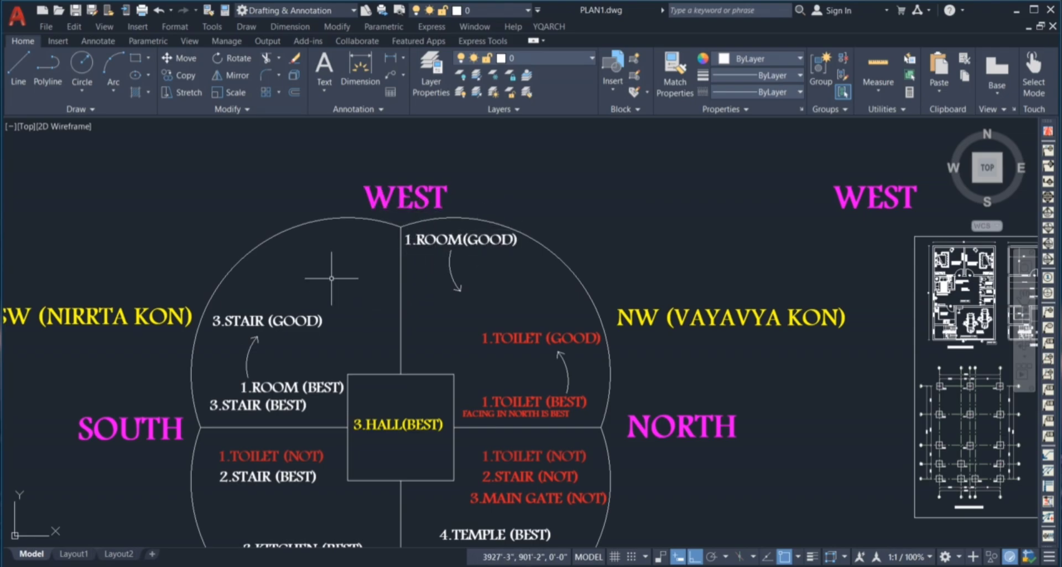
click(309, 228)
click(337, 256)
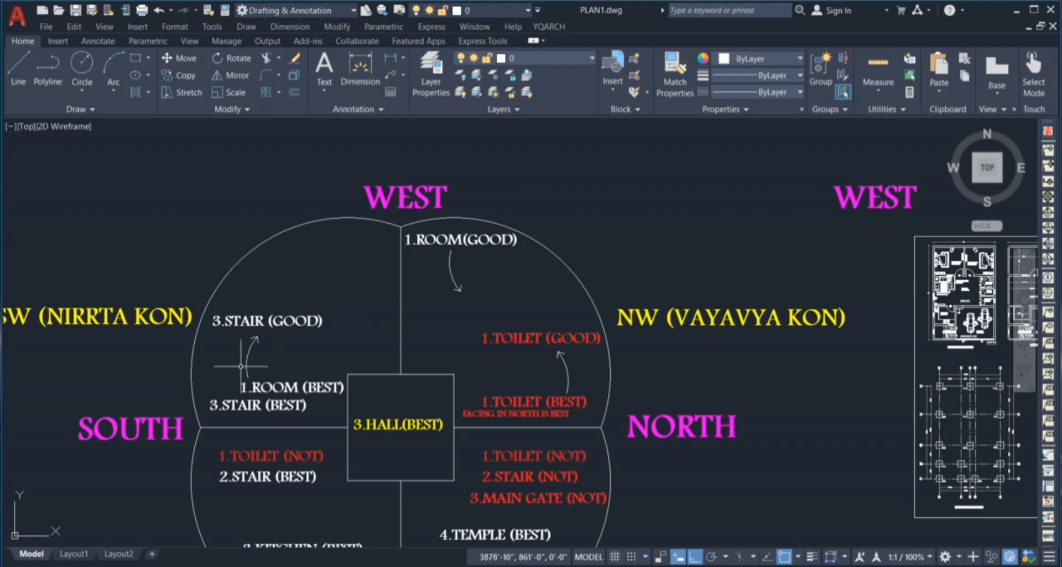
click(256, 338)
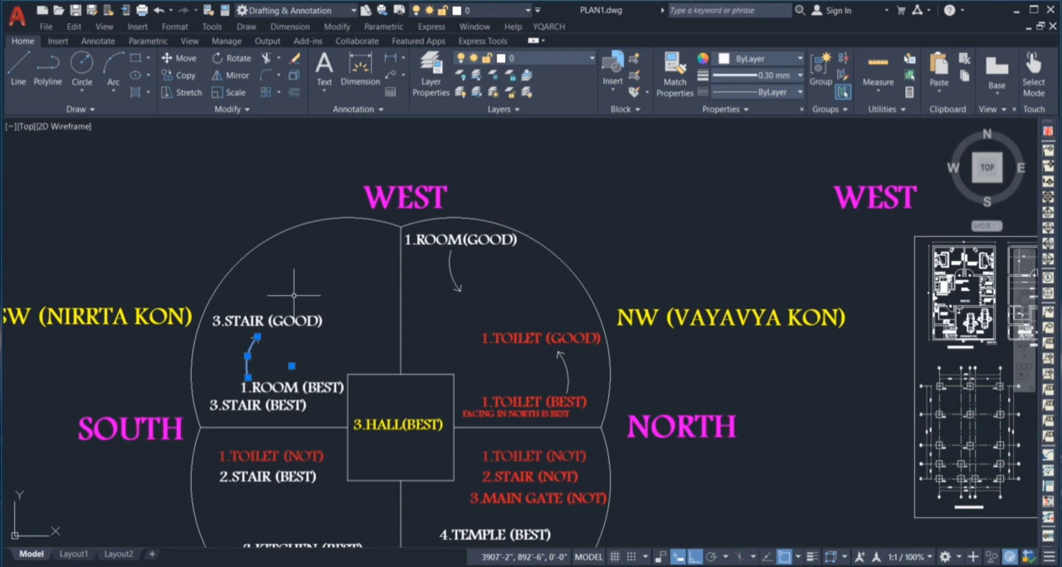
key(Escape)
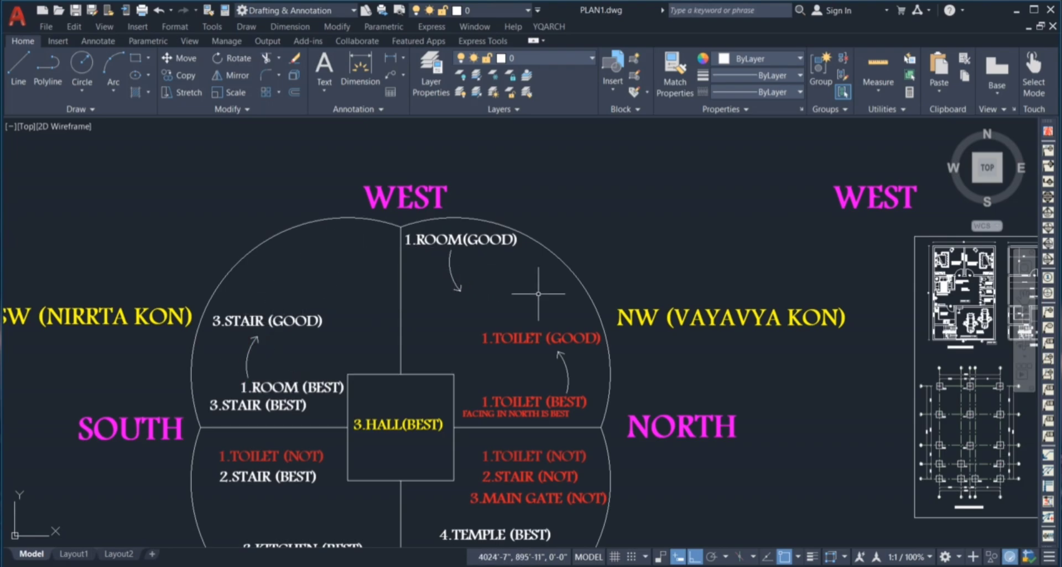
scroll(541, 268, down, 2)
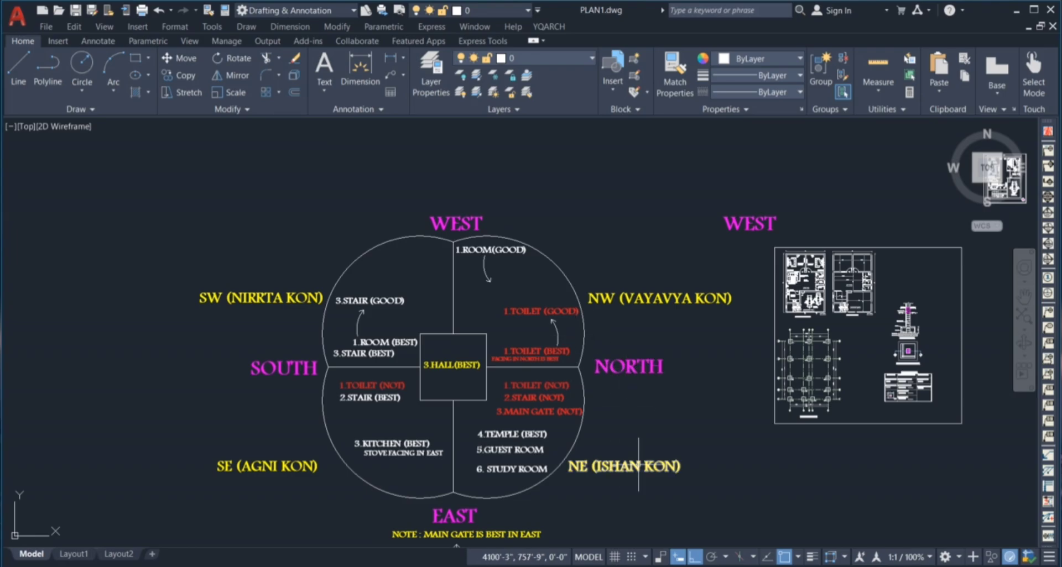
scroll(532, 374, down, 2)
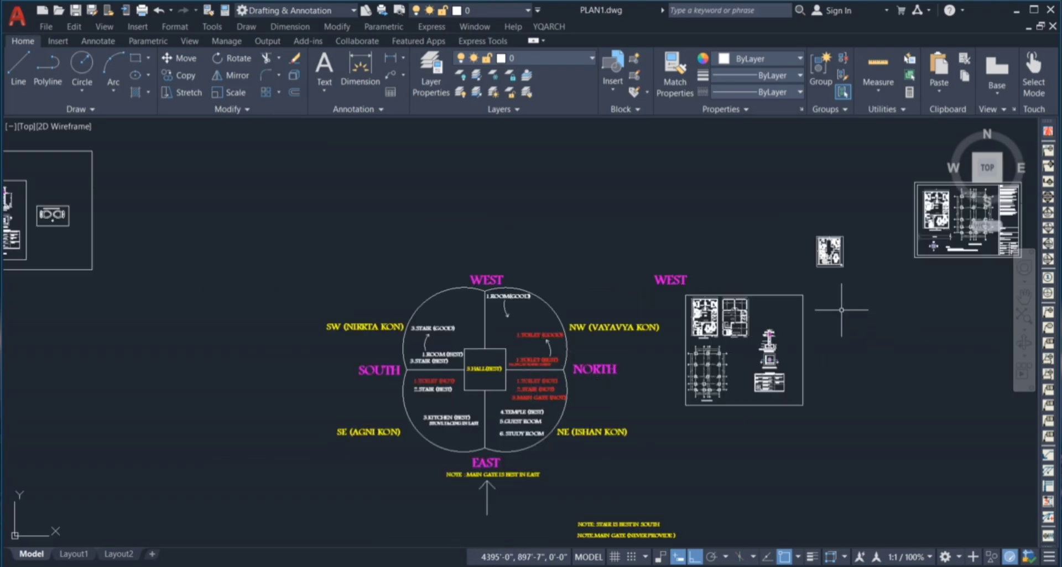
scroll(547, 370, down, 4)
scroll(739, 323, up, 6)
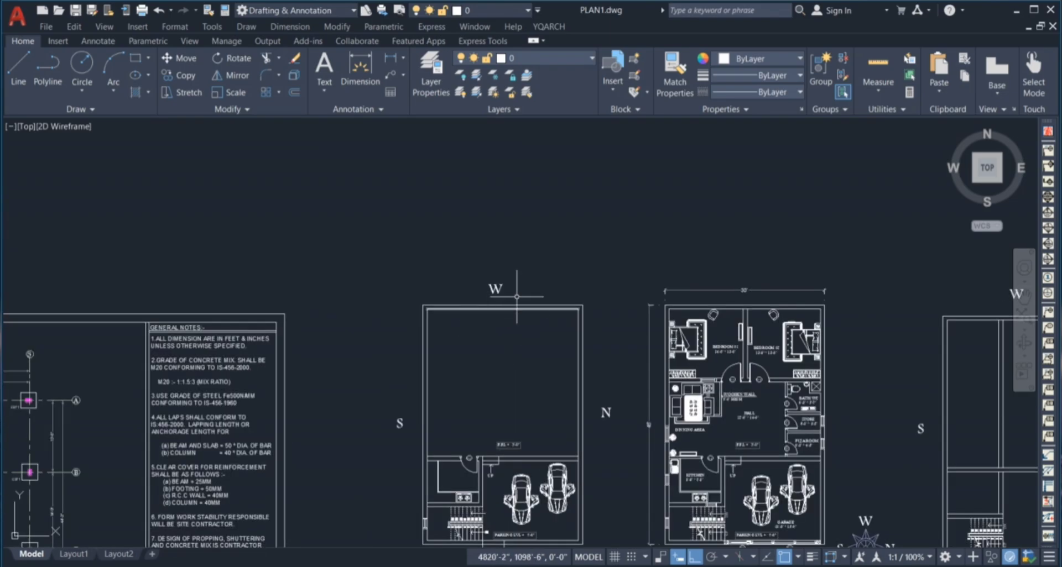
scroll(517, 297, down, 2)
scroll(525, 354, up, 2)
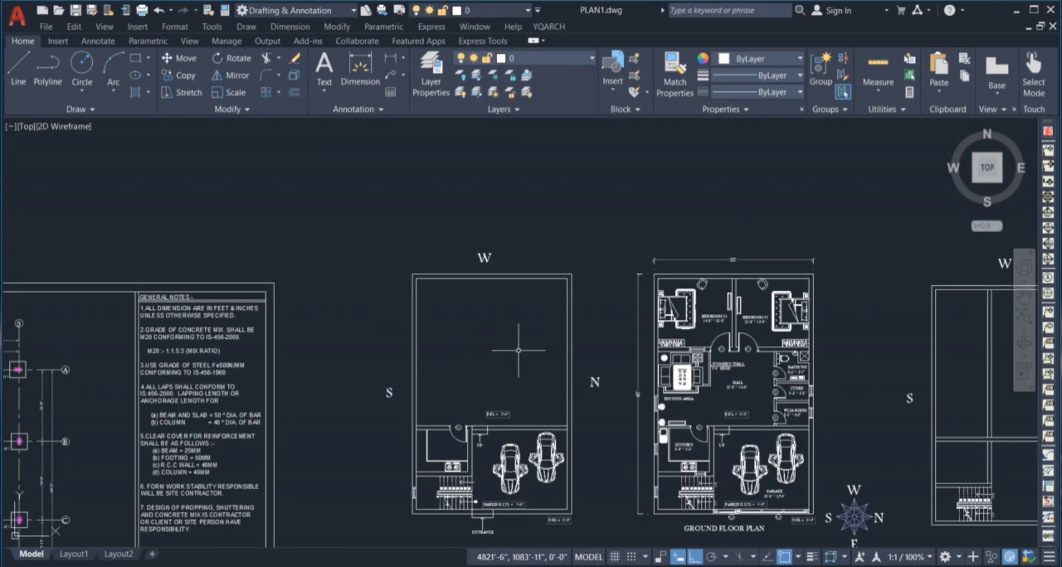
scroll(701, 332, up, 4)
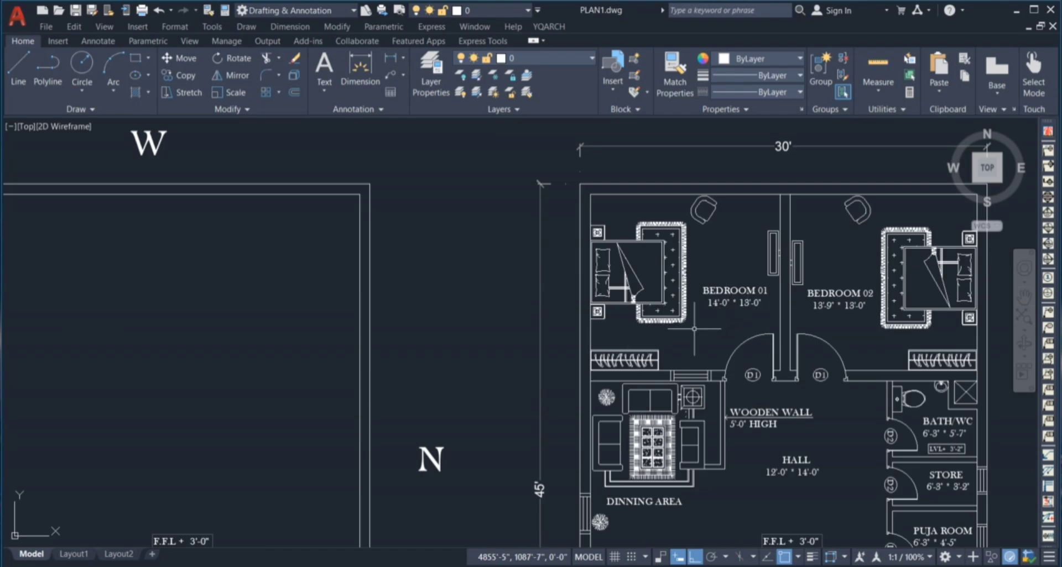
- Offset the new plan's south inner wall line 14' inward and double it to form the bedroom partition wall
click(596, 335)
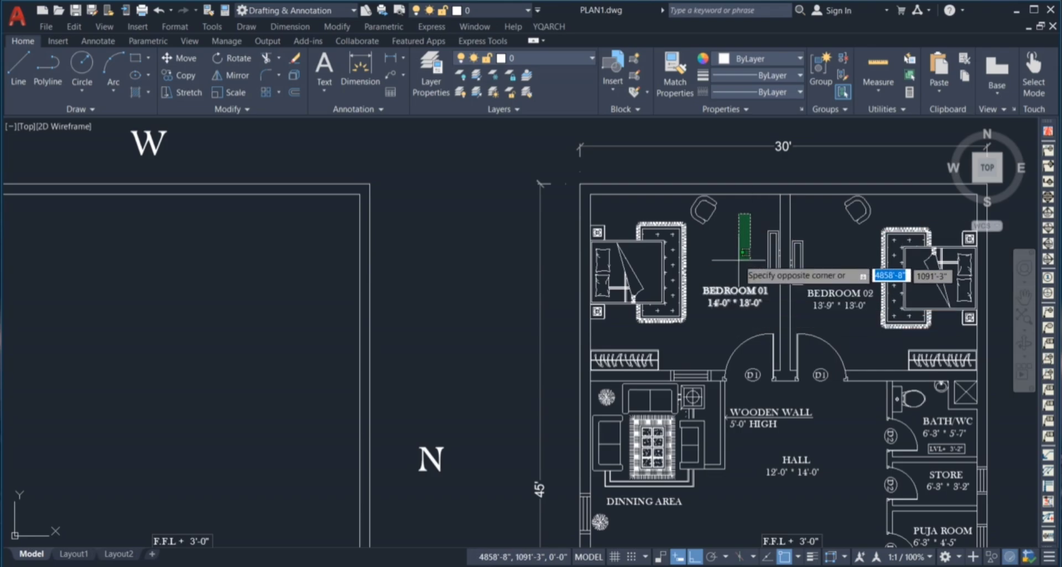
key(Escape)
scroll(619, 281, down, 5)
scroll(545, 251, up, 3)
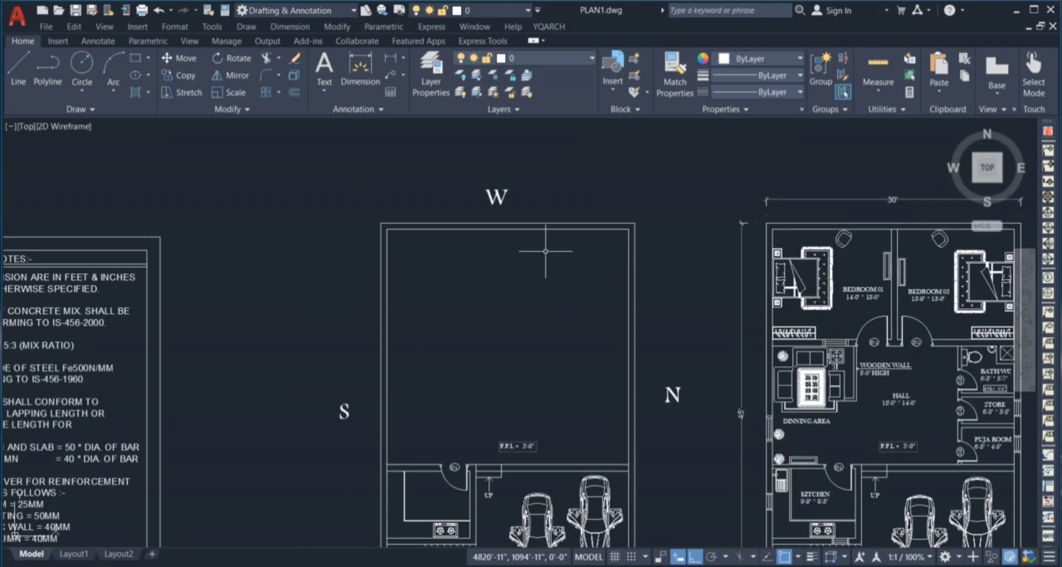
text(o)
key(space)
text(1)
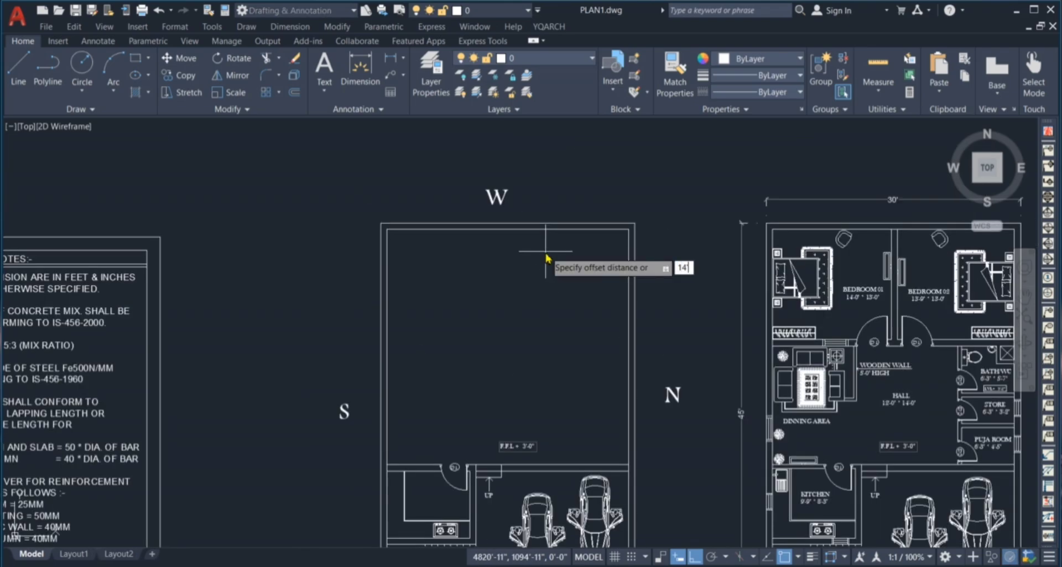
text(4)
key(Return)
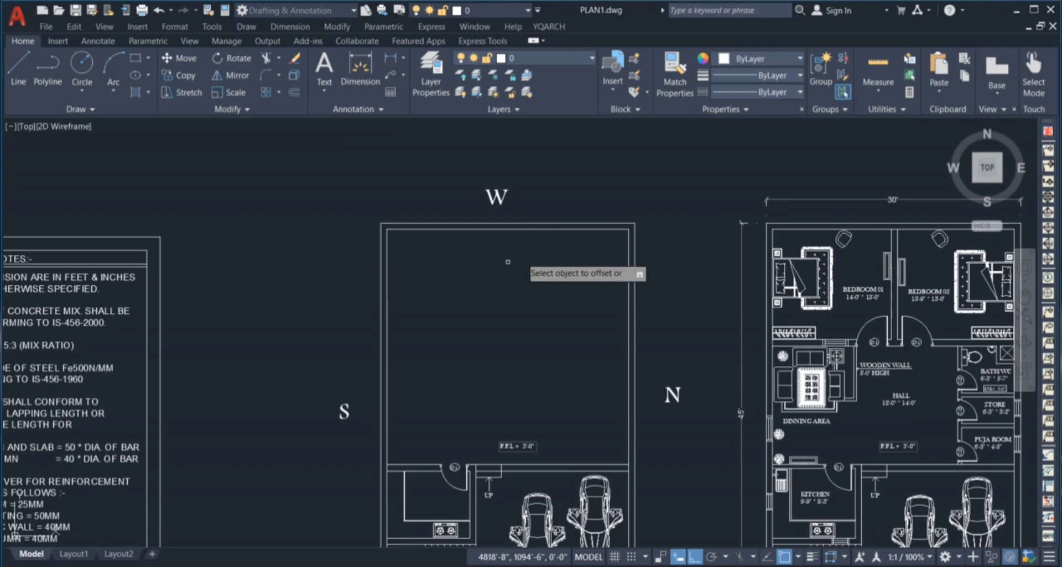
click(385, 277)
click(509, 272)
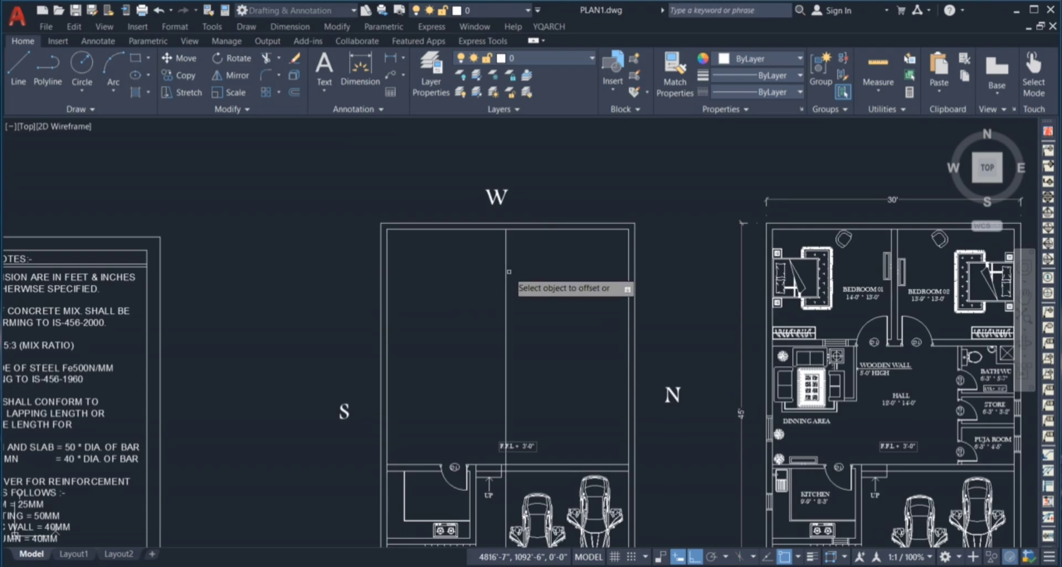
click(506, 271)
click(540, 287)
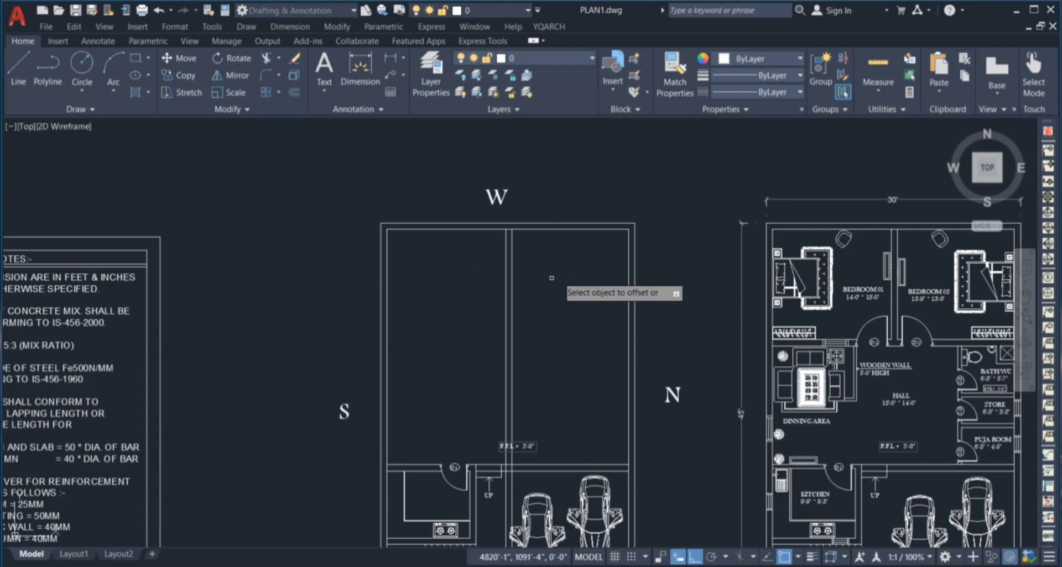
- Offset the west inner wall line inward and double it to form the wall between the bedrooms and the hall
click(545, 229)
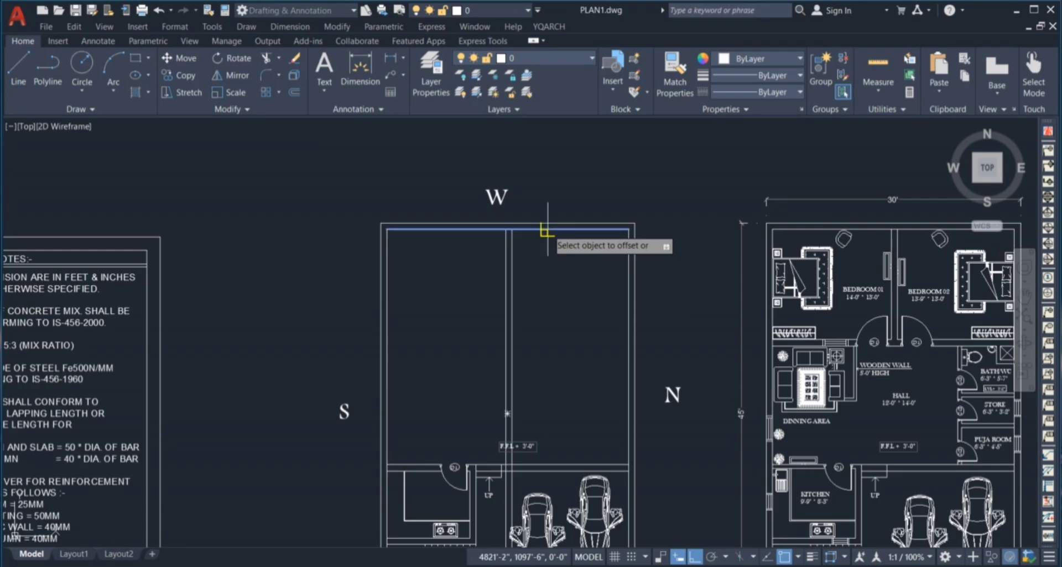
click(555, 320)
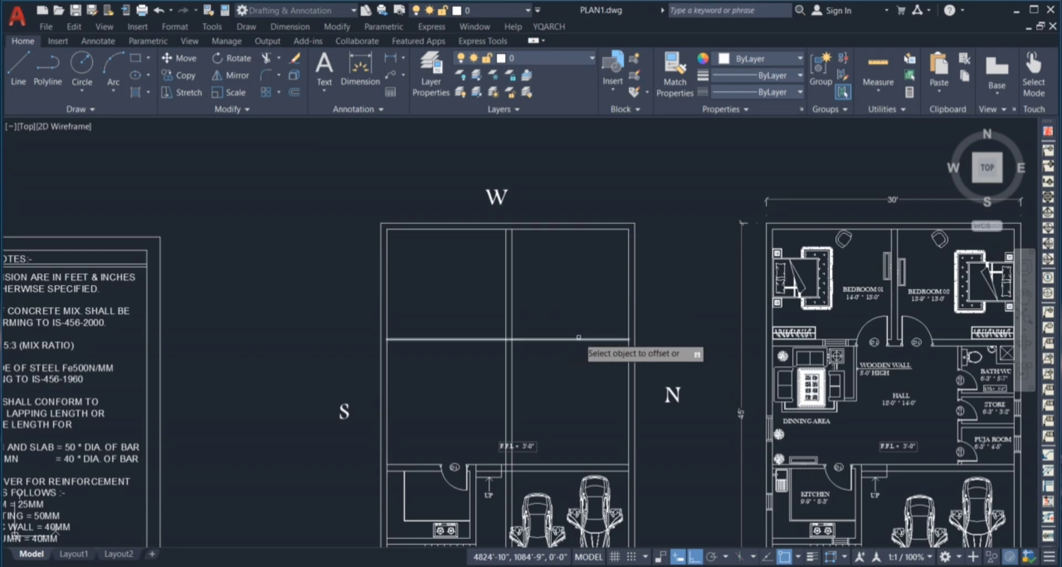
click(570, 339)
click(569, 390)
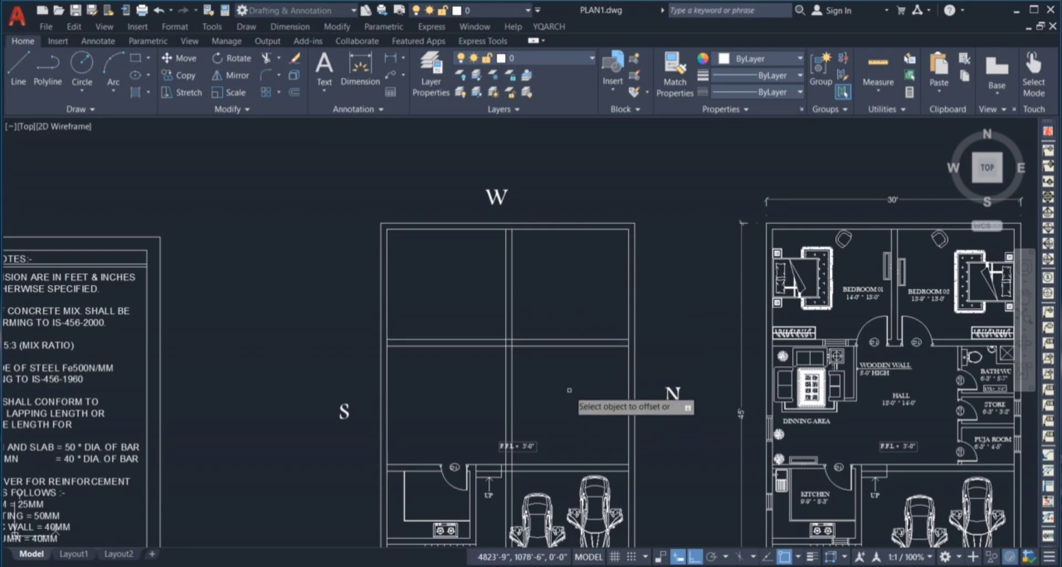
key(Escape)
- Trim the two partition lines extending into the hall beyond the bedrooms' cross wall
middle_drag(541, 396, 538, 380)
key(Return)
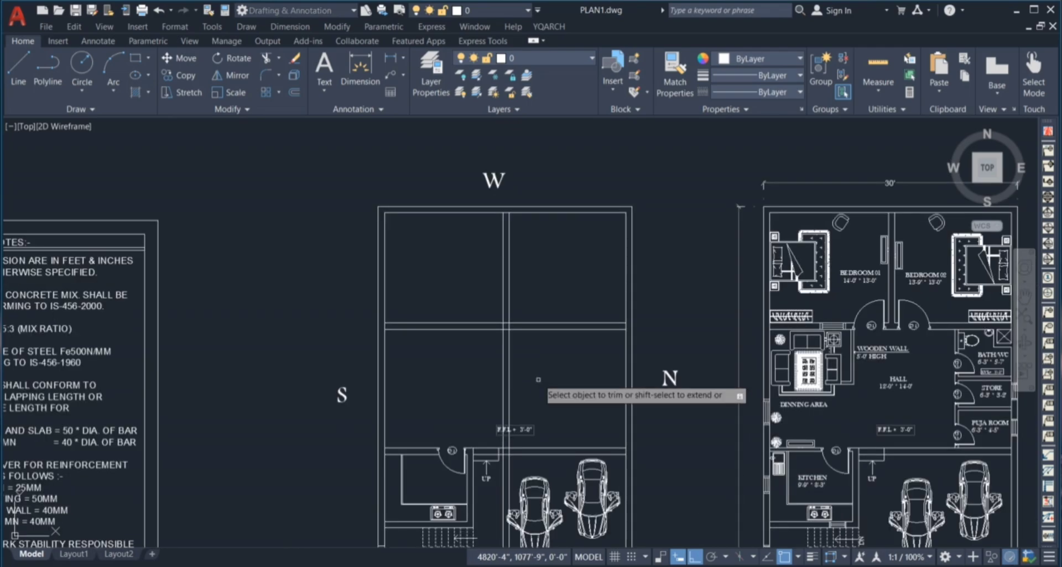
drag(538, 379, 495, 377)
key(Escape)
scroll(545, 356, down, 4)
scroll(540, 399, up, 6)
click(522, 423)
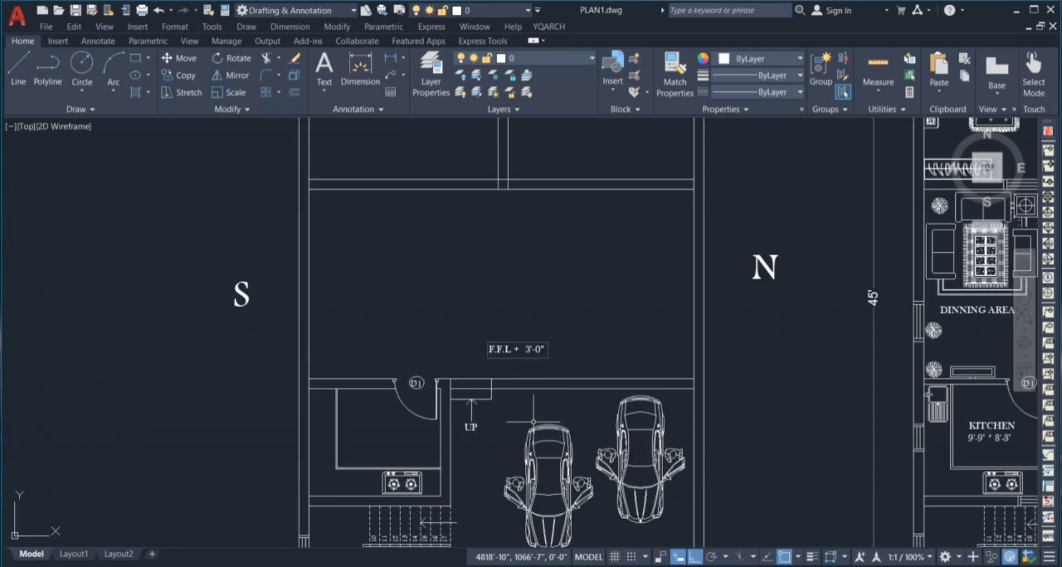
scroll(494, 271, down, 5)
key(Escape)
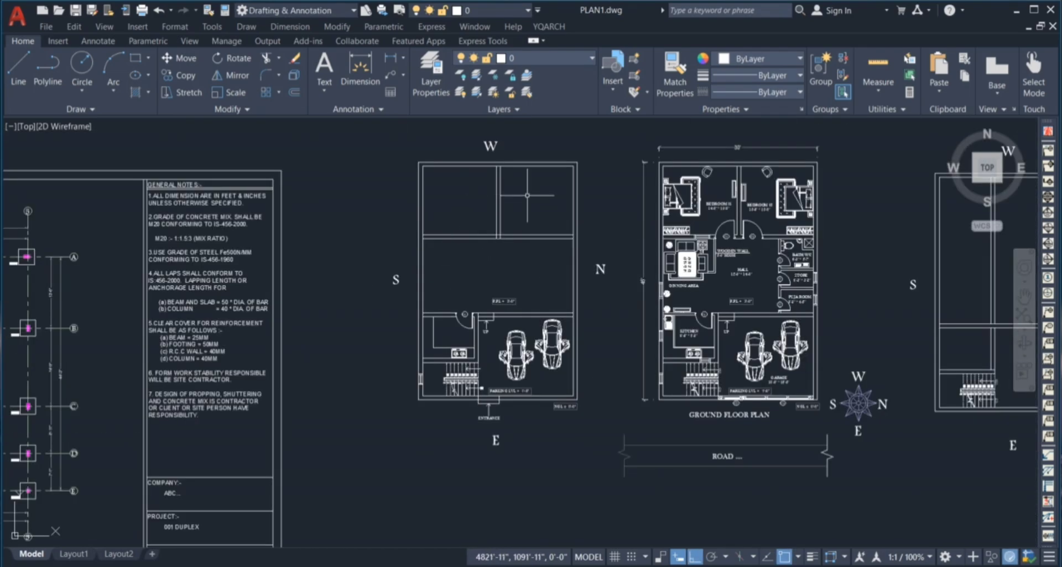
- Offset each bedroom partition line outward a short distance to mark where the two door frames start
scroll(507, 229, up, 3)
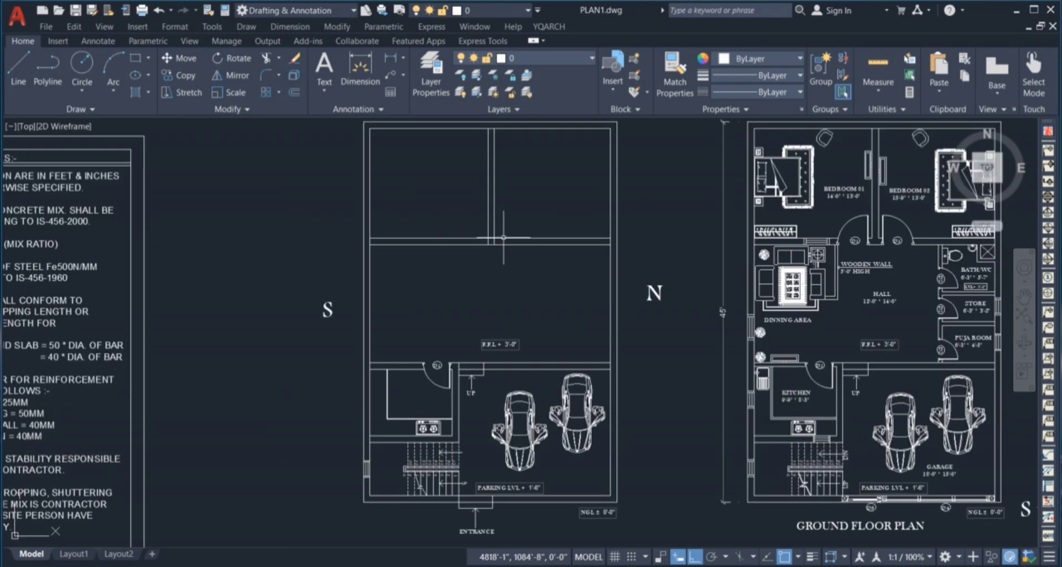
scroll(522, 252, up, 3)
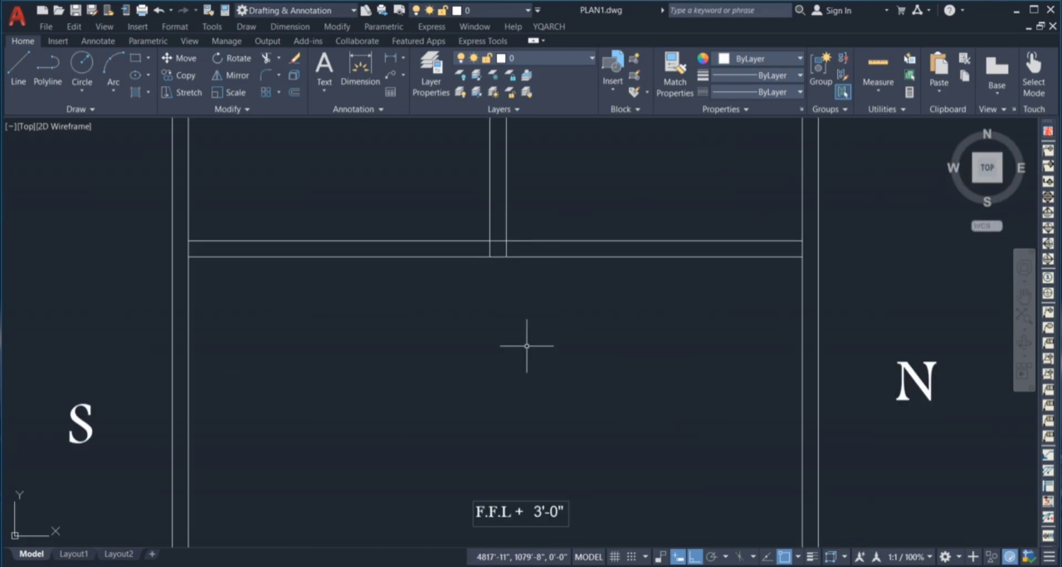
key(Return)
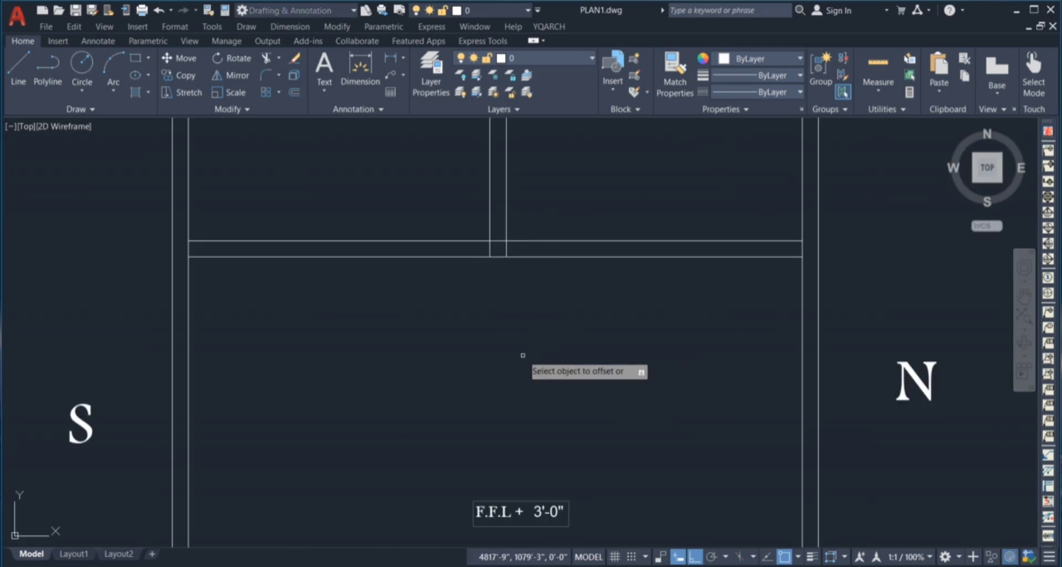
click(506, 199)
click(561, 209)
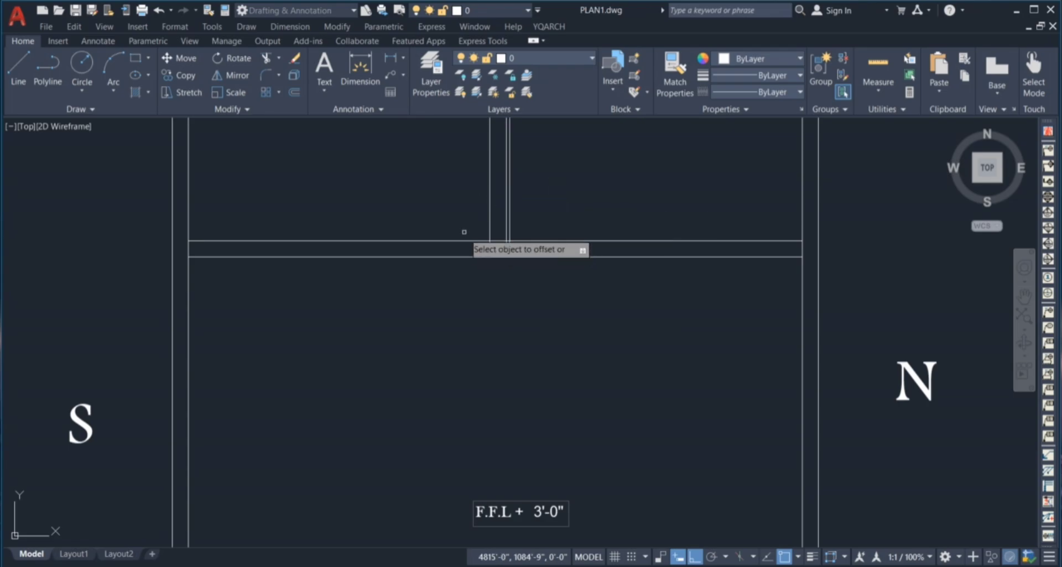
click(489, 221)
click(433, 237)
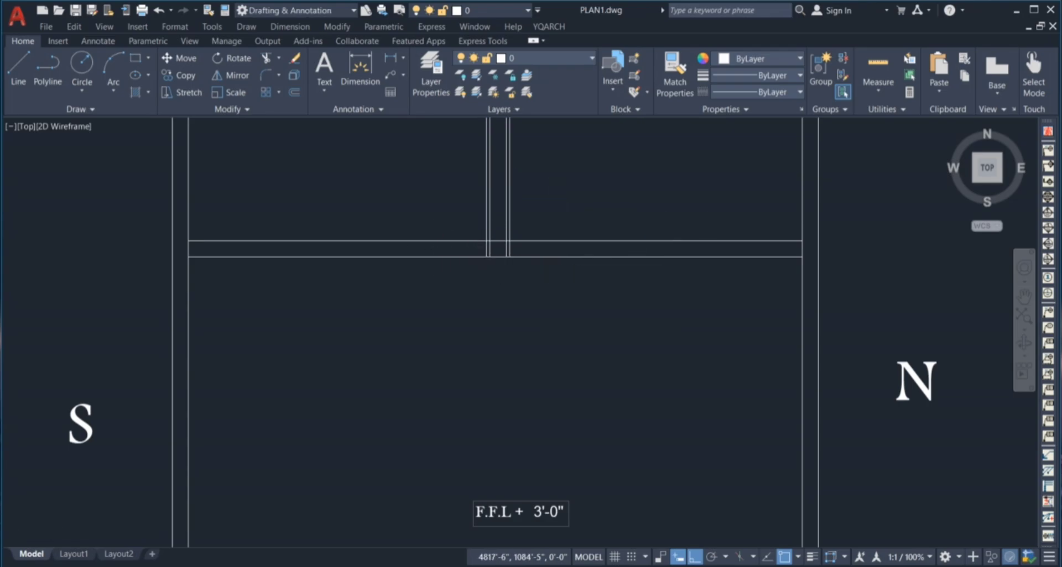
- Trim the partition lines inside the cross wall and the two door offset lines above it
scroll(516, 242, up, 5)
text(tr)
key(Return)
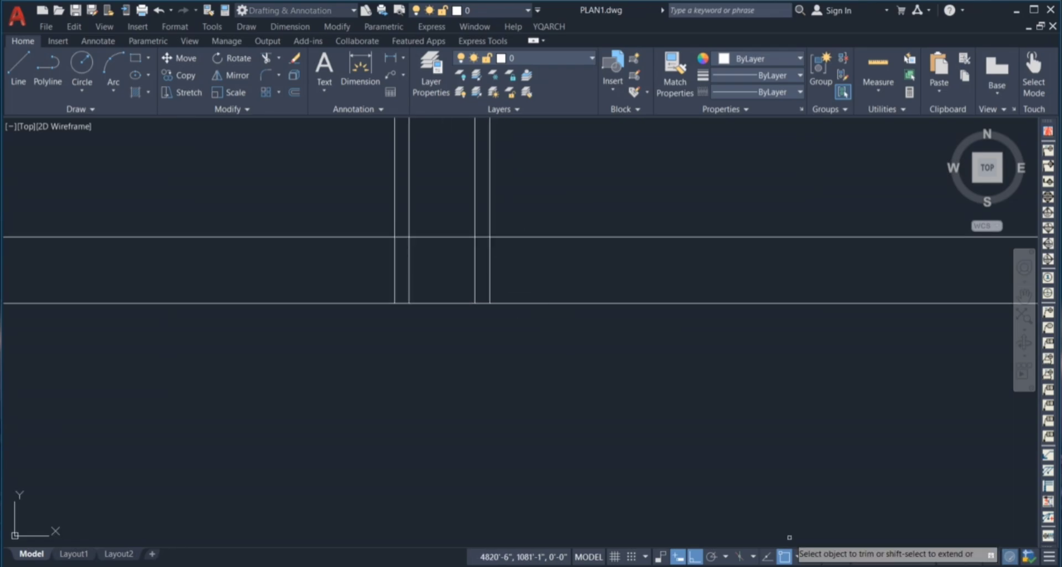
click(408, 274)
click(474, 260)
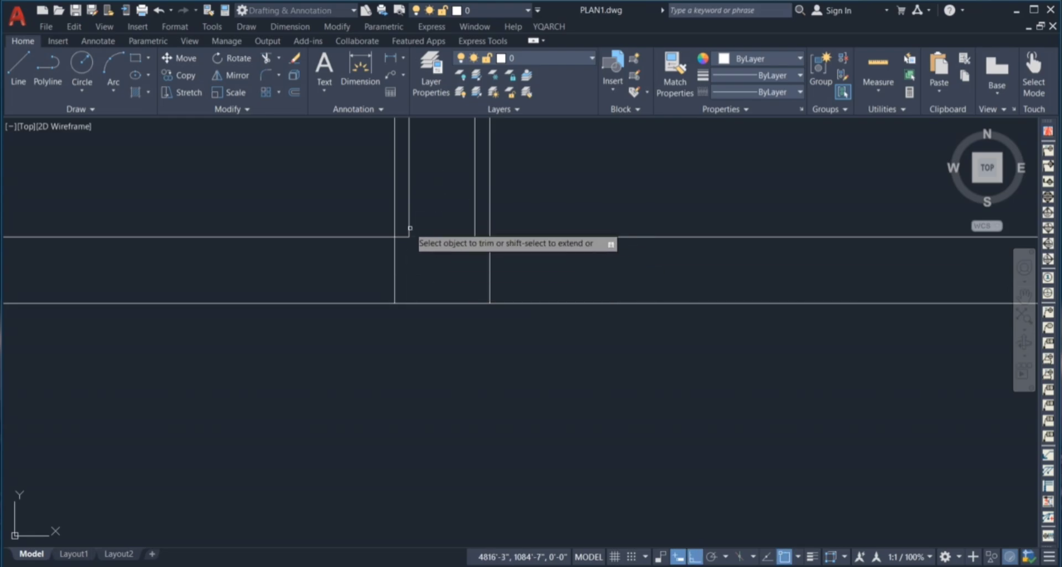
click(393, 177)
click(489, 191)
- Copy both D1 bedroom doors with their tags from the finished plan to the cross wall beside the new partition
scroll(516, 234, down, 5)
scroll(877, 209, up, 4)
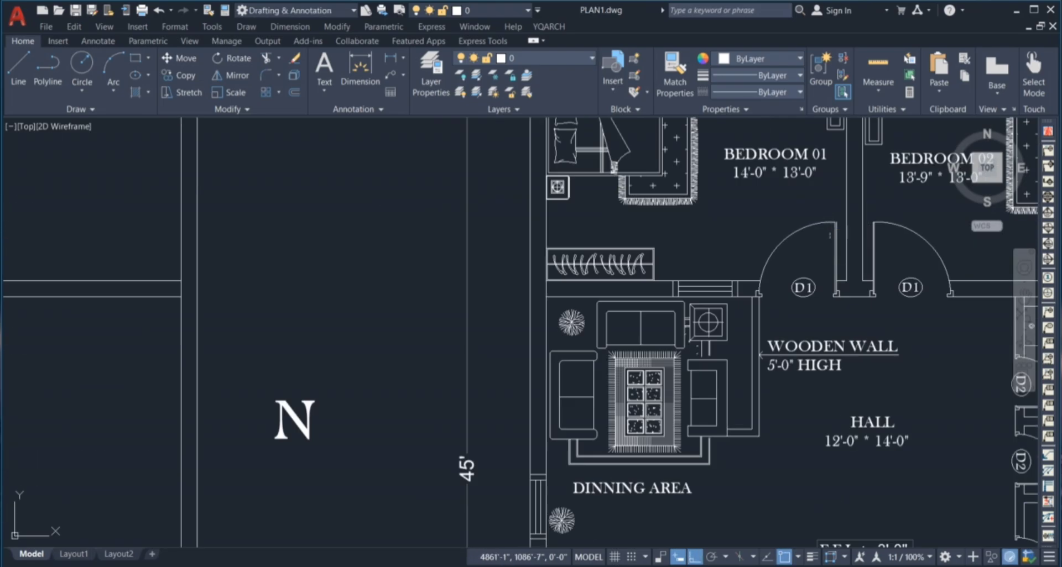
click(841, 220)
click(900, 220)
text(co)
key(Return)
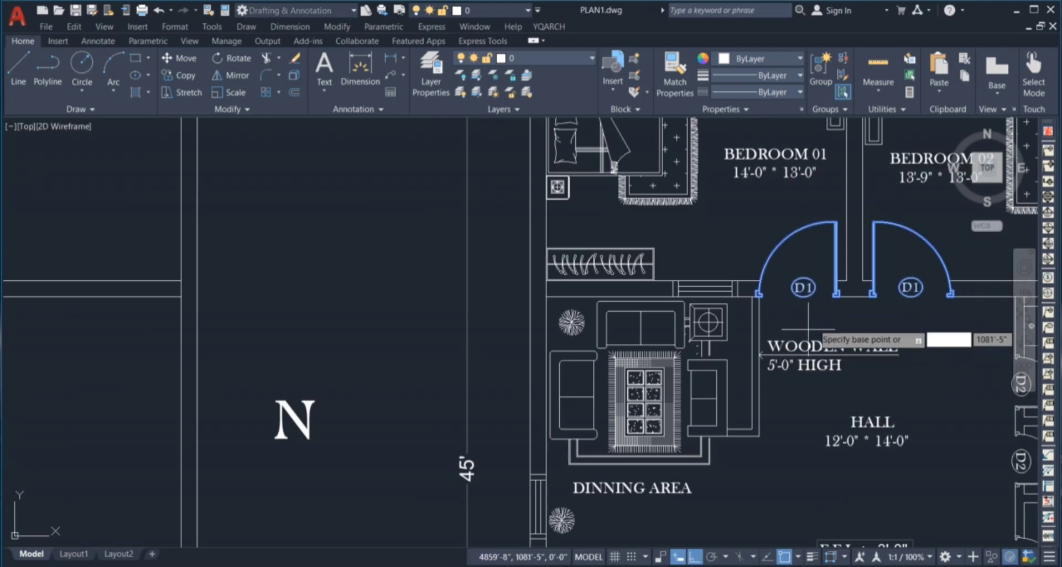
scroll(836, 294, up, 4)
click(835, 294)
scroll(835, 299, down, 7)
scroll(310, 307, up, 7)
key(Escape)
scroll(320, 314, down, 5)
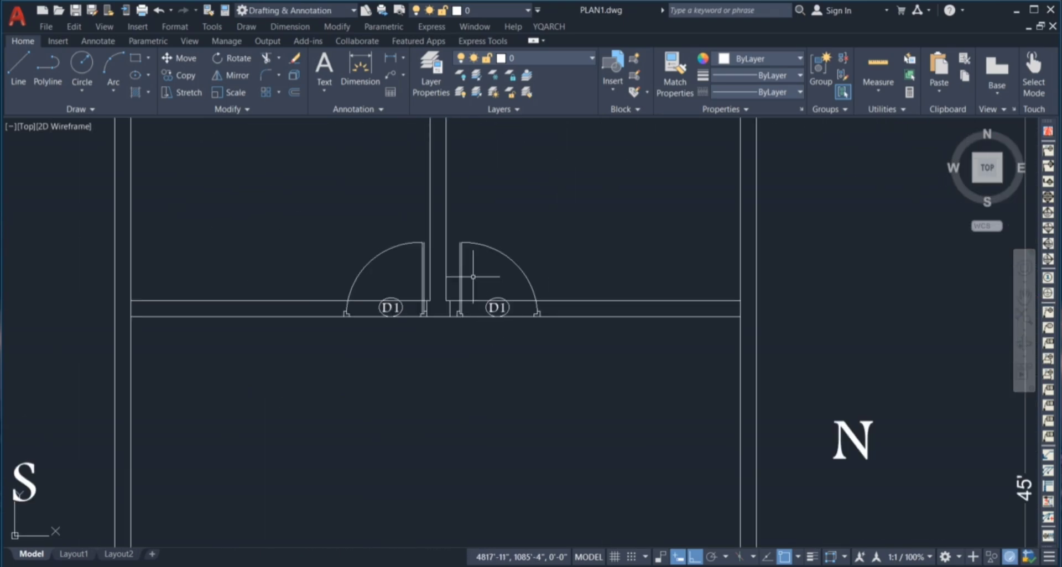
- Move the north bedroom's D1 door and tag against the offset line beside the partition
scroll(536, 285, up, 5)
scroll(600, 237, up, 4)
click(575, 315)
text(co)
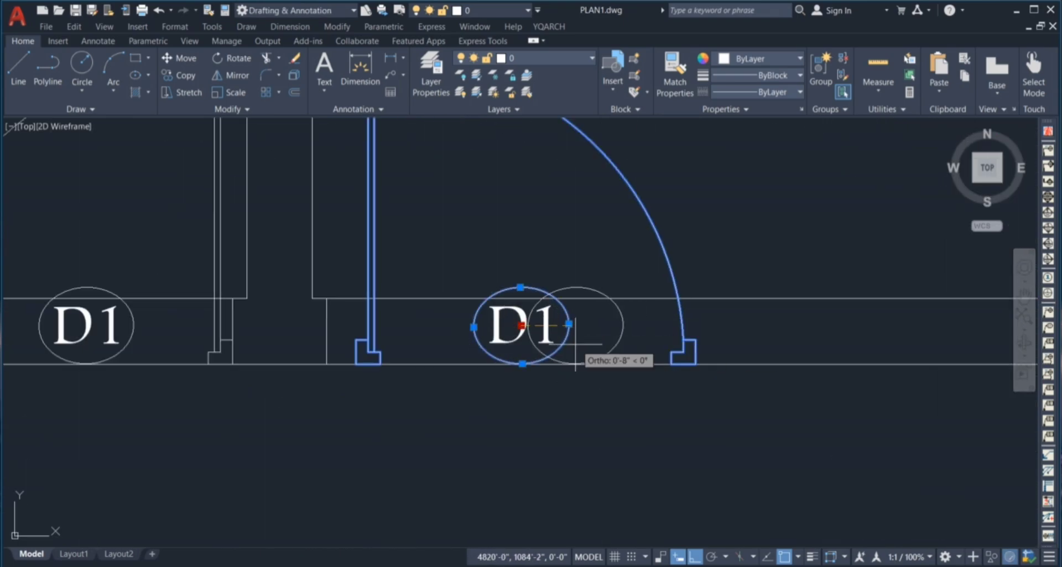
key(Return)
scroll(356, 423, up, 2)
key(Escape)
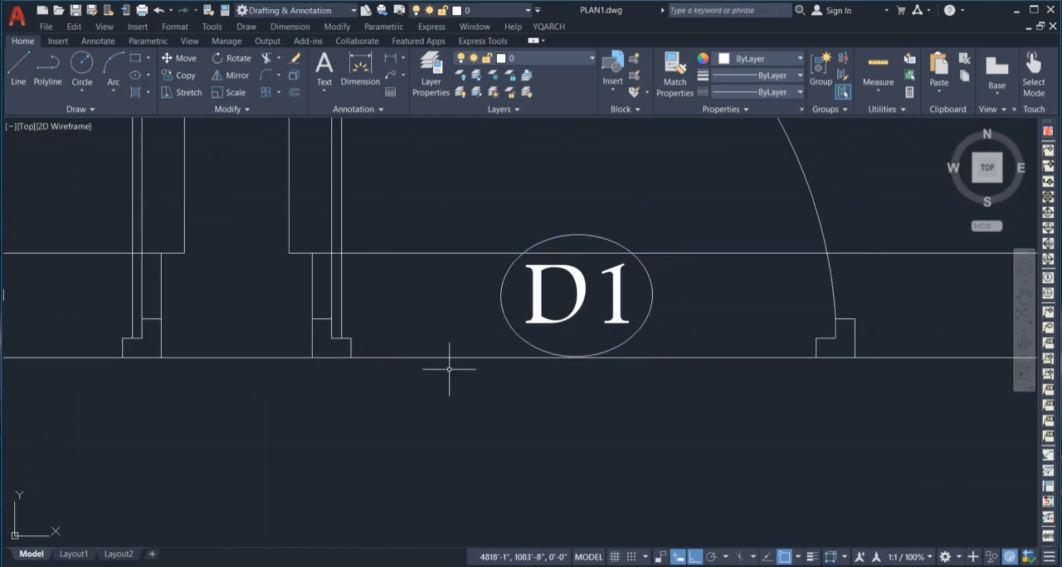
- Trim the cross wall lines across both D1 bedroom door openings
scroll(680, 428, down, 4)
text(tr)
key(Return)
scroll(729, 307, down, 2)
click(729, 307)
scroll(718, 327, down, 5)
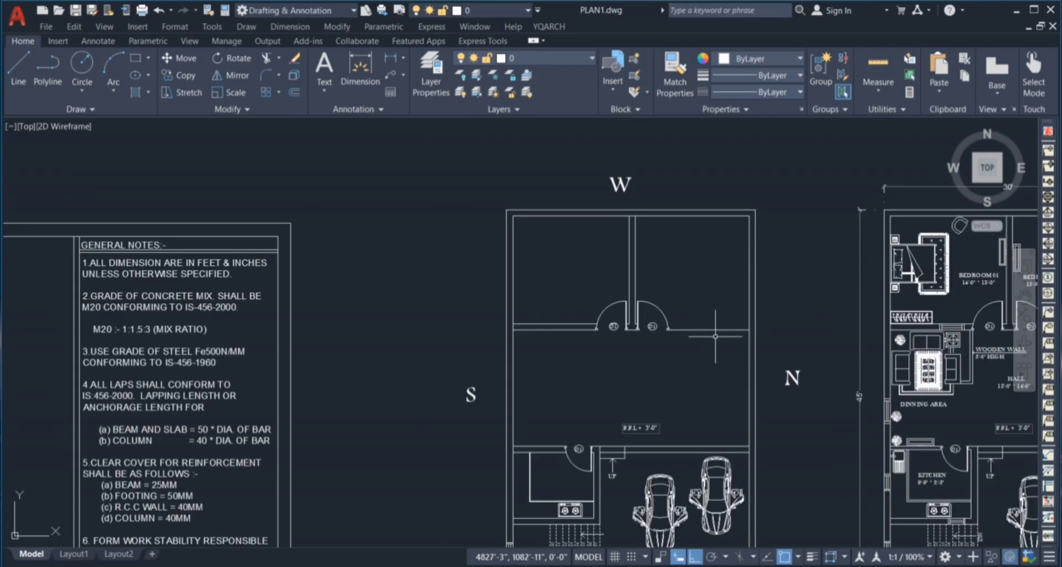
- Offset the north bedroom's lower cross wall line upward to redraw the missing upper wall line
scroll(696, 350, up, 4)
text(o)
key(Return)
key(Return)
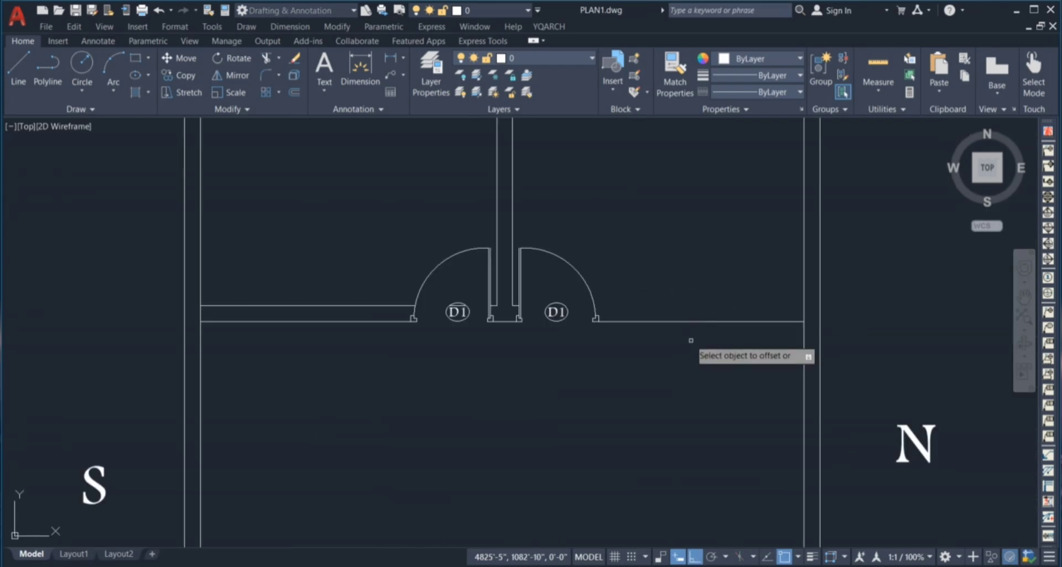
click(666, 322)
click(665, 271)
- Trim the redrawn wall line at the north door arc and clear the leftover line in the south D1 tag
scroll(621, 312, up, 4)
text(t)
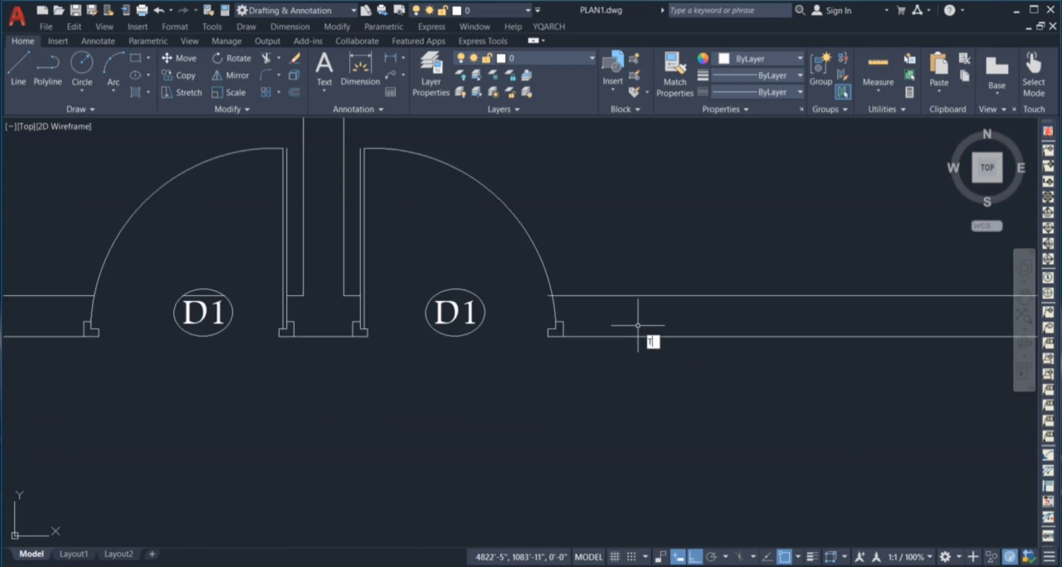
text(r)
key(Return)
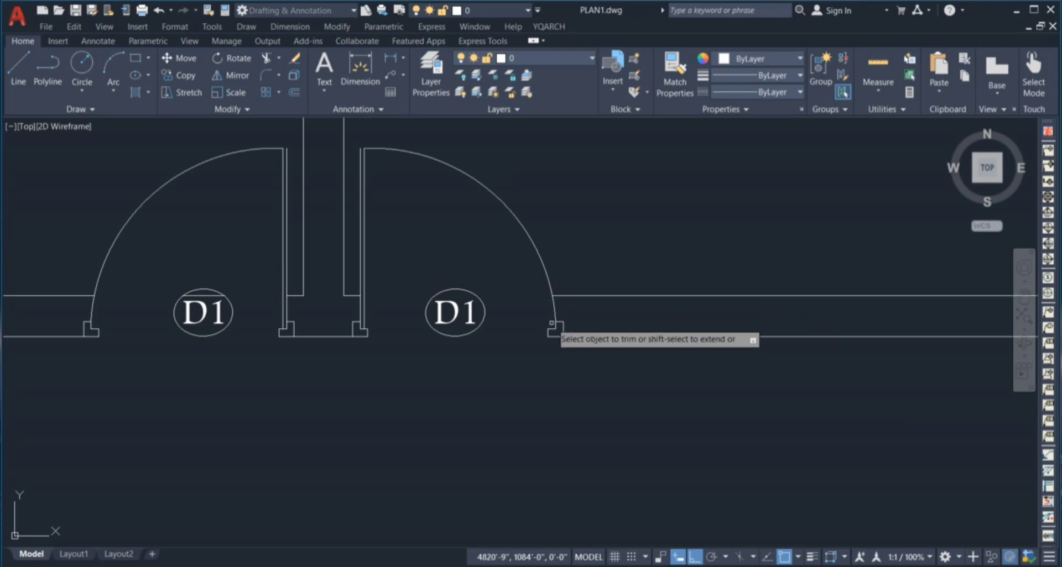
scroll(199, 248, up, 6)
scroll(260, 283, down, 6)
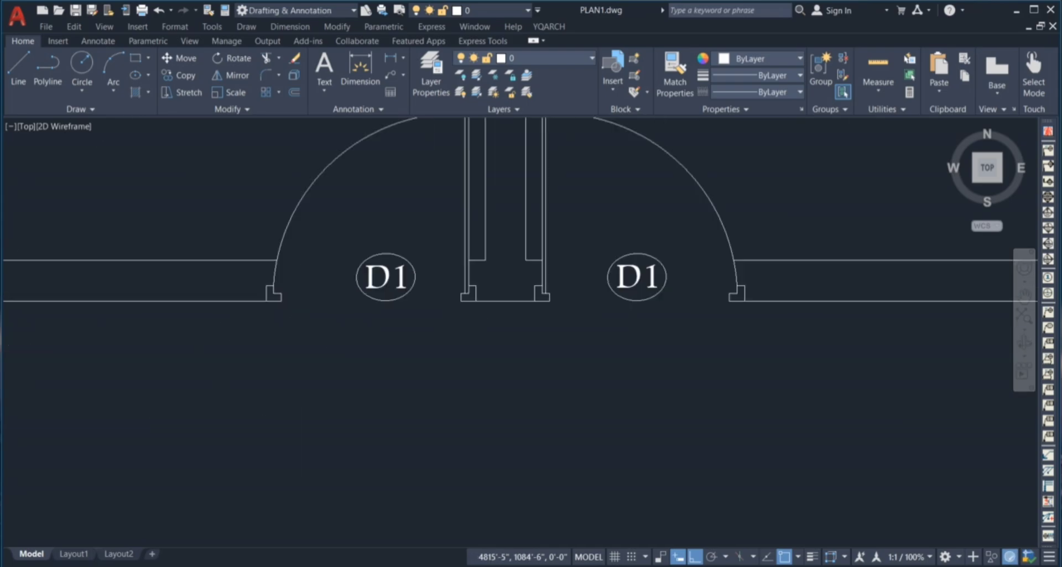
scroll(635, 332, down, 8)
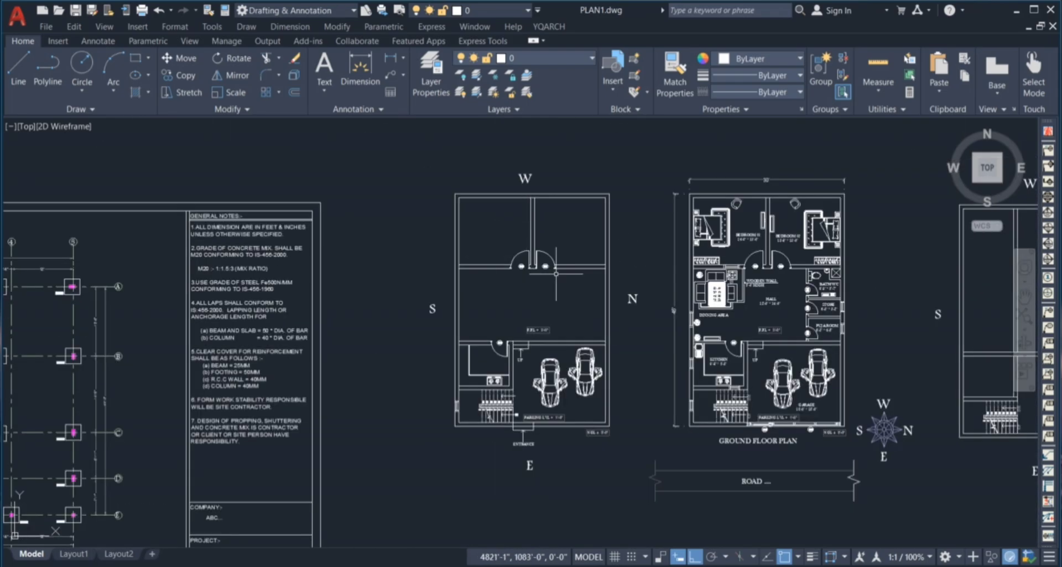
- Examine the Vastu chart's placements for the central hall and surrounding rooms against the new and finished plans
scroll(556, 274, up, 2)
click(476, 289)
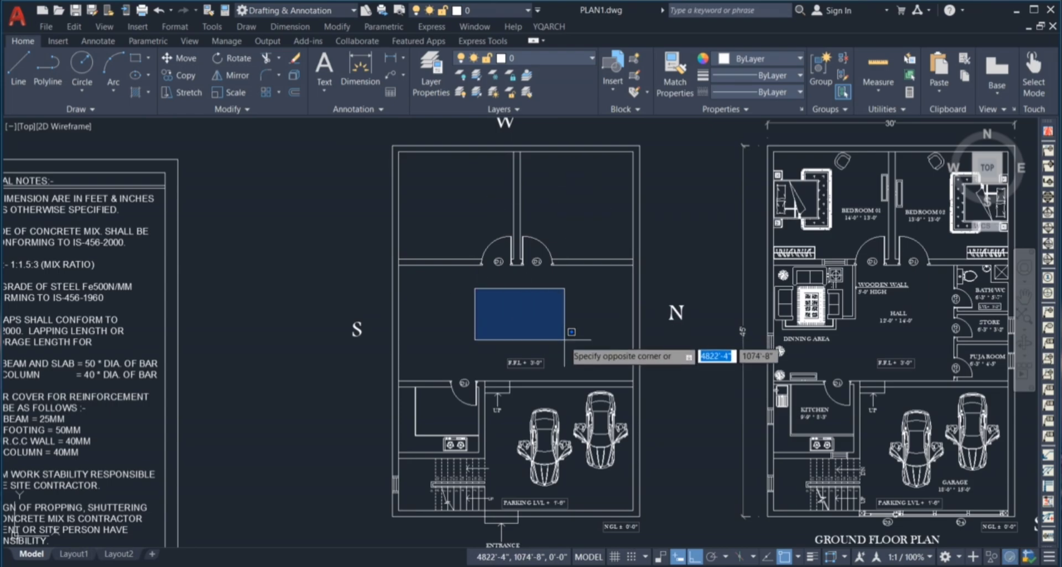
click(565, 340)
scroll(871, 261, down, 8)
scroll(847, 248, down, 4)
scroll(419, 391, up, 6)
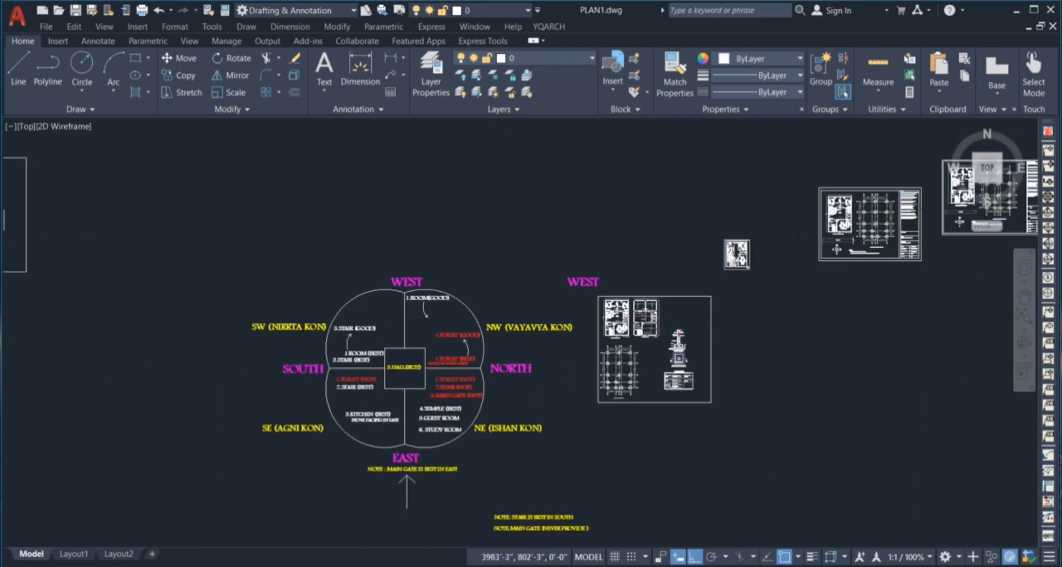
scroll(443, 282, down, 4)
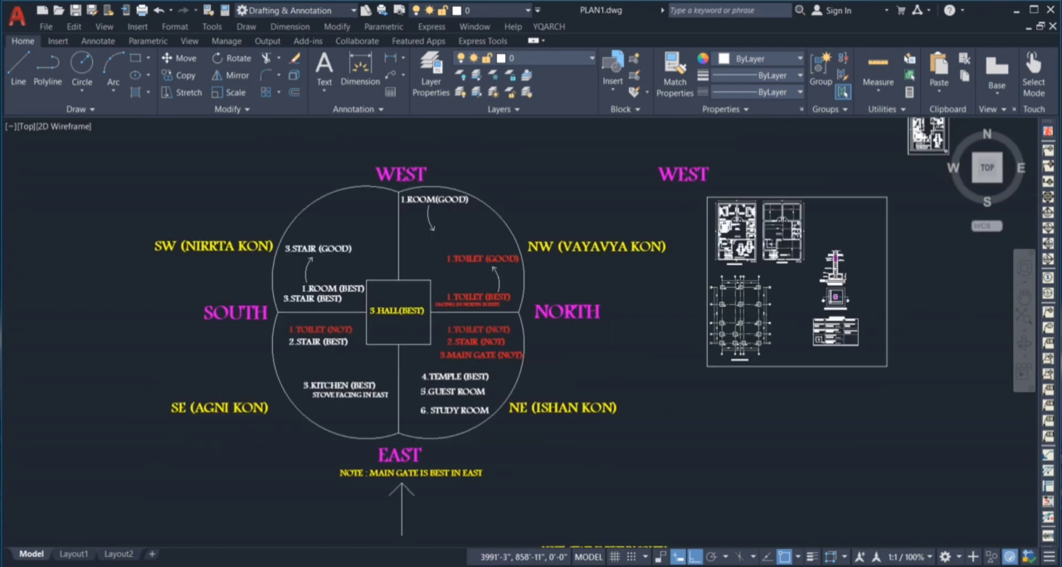
scroll(362, 335, down, 2)
scroll(824, 175, up, 10)
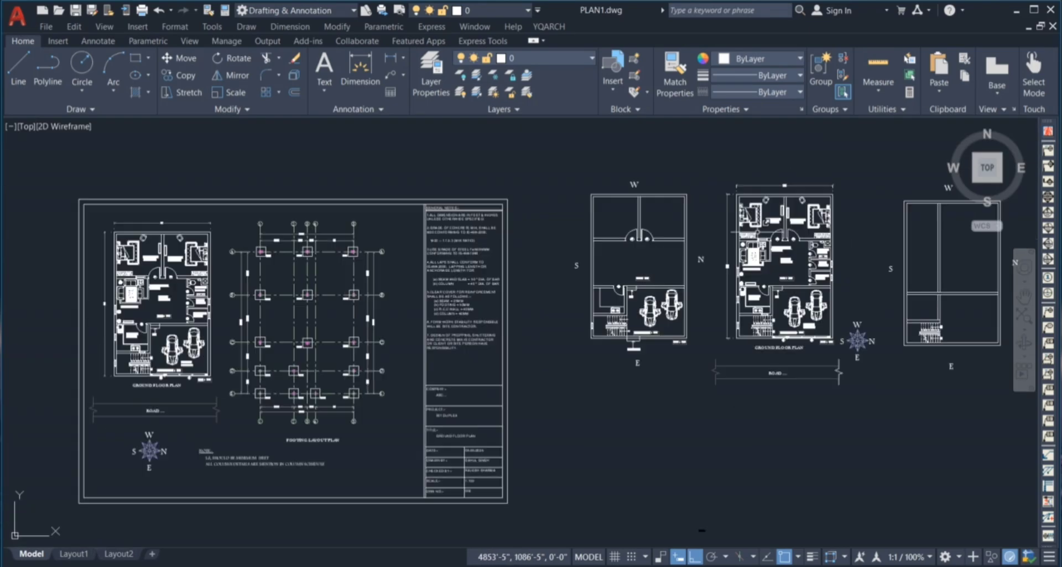
scroll(739, 296, up, 3)
scroll(580, 338, down, 3)
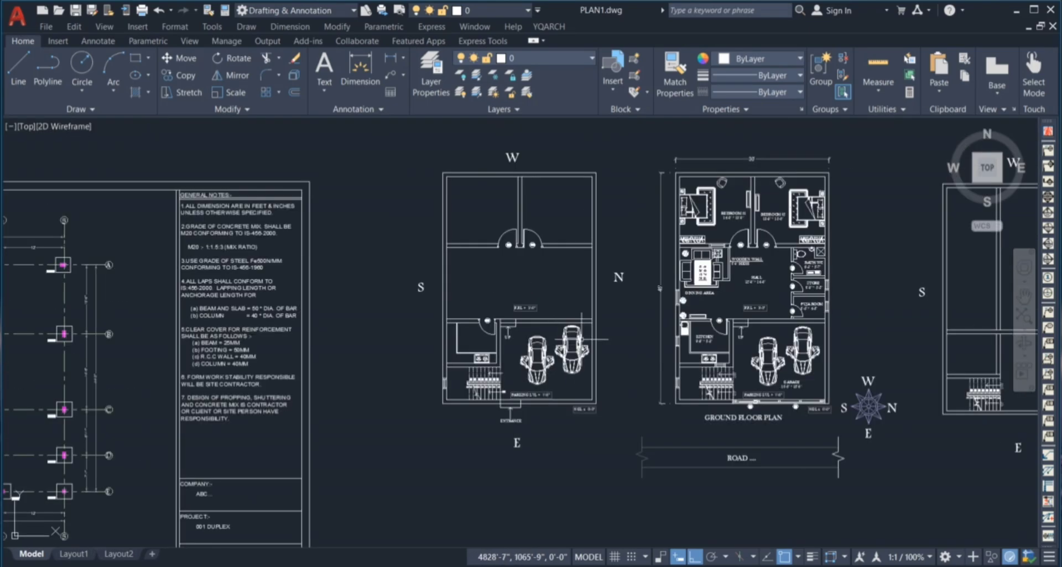
- Compare the new plan's empty hall area with the finished plan's hall, bath/WC, store and puja room
scroll(830, 273, up, 4)
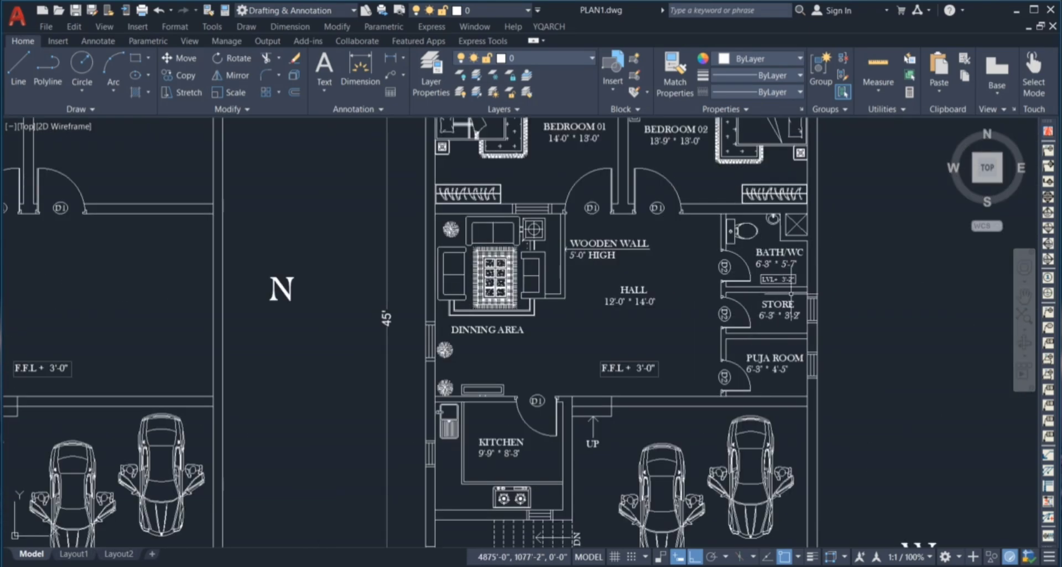
scroll(839, 269, down, 2)
click(835, 241)
click(873, 285)
scroll(874, 285, down, 2)
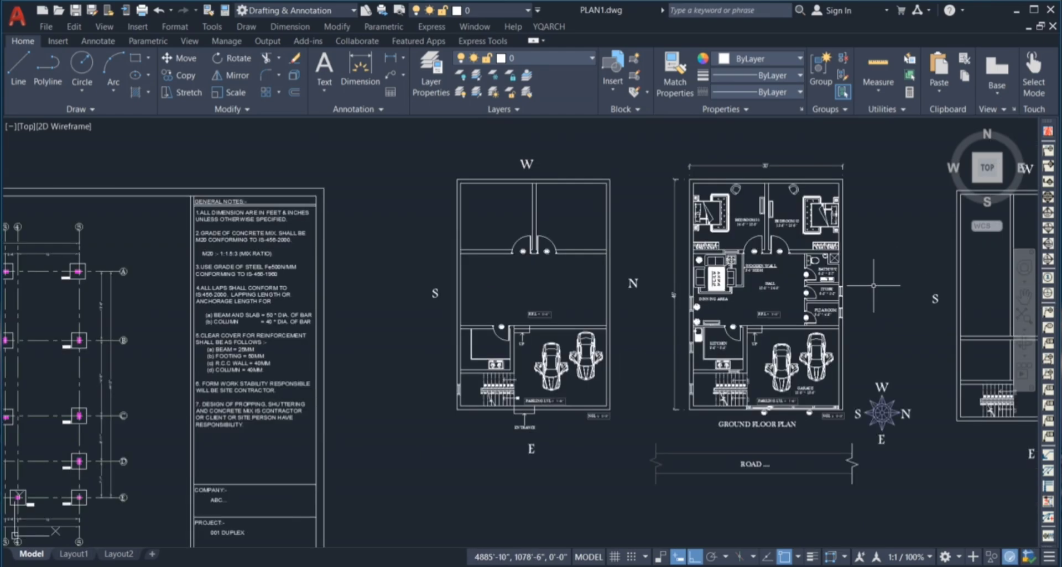
scroll(476, 298, up, 2)
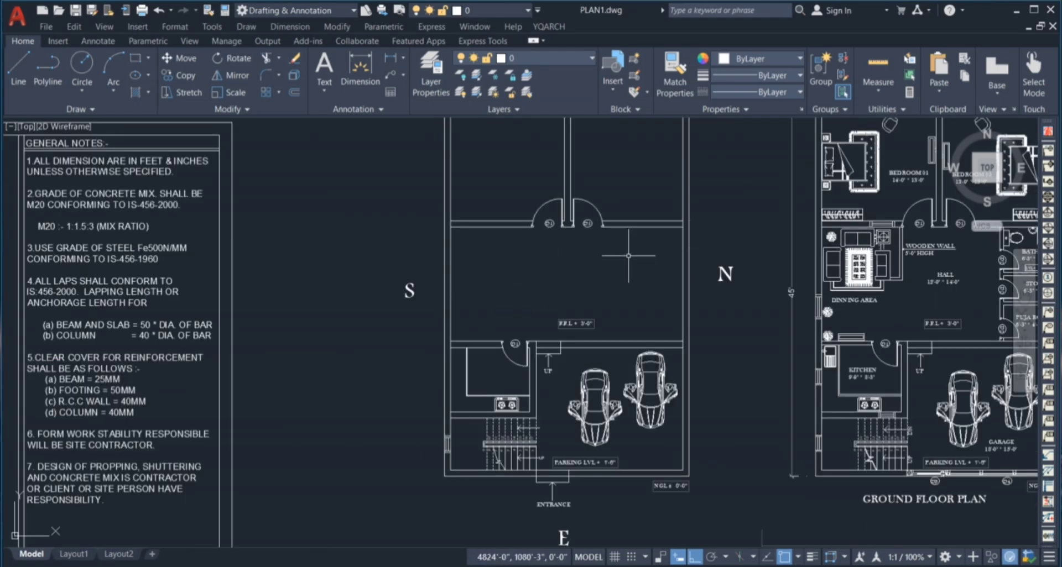
click(595, 246)
click(636, 281)
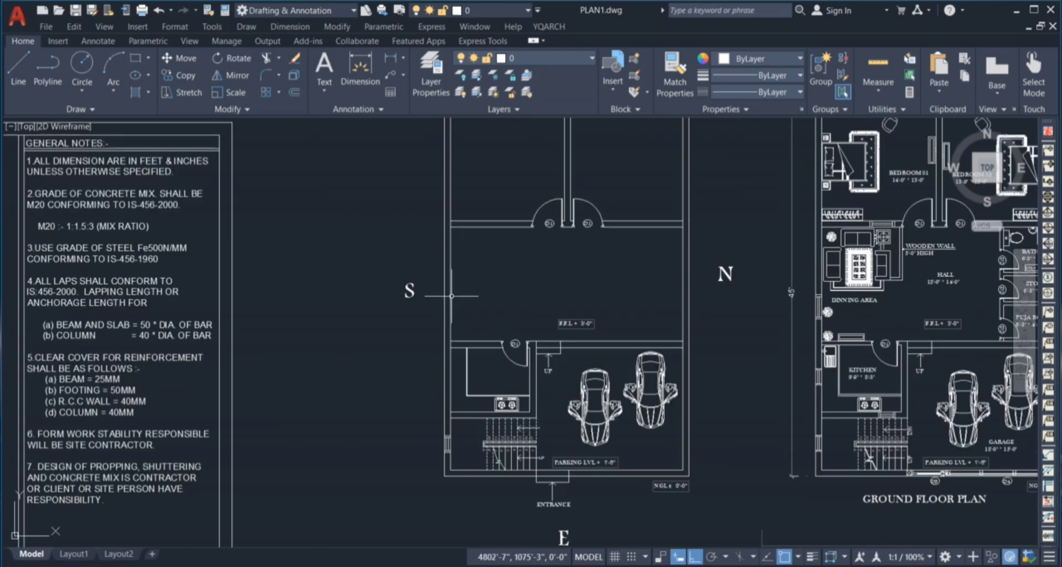
click(463, 263)
click(503, 289)
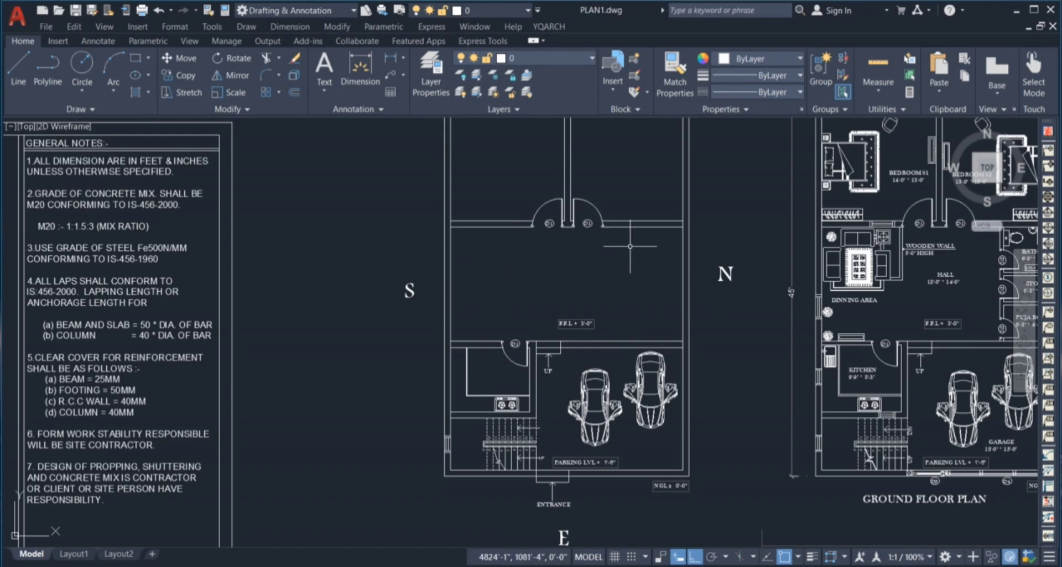
scroll(524, 264, down, 2)
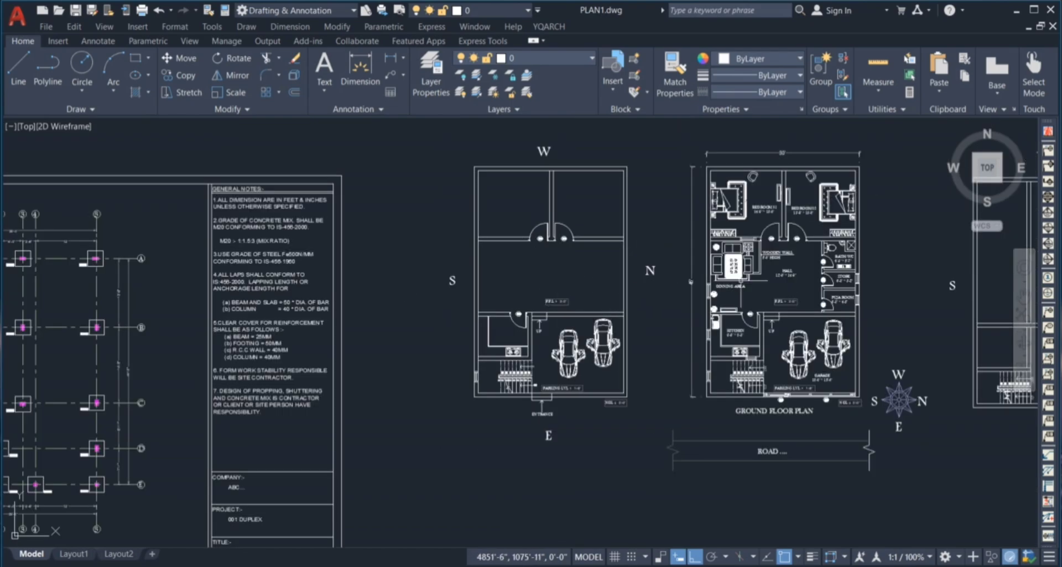
scroll(855, 281, up, 4)
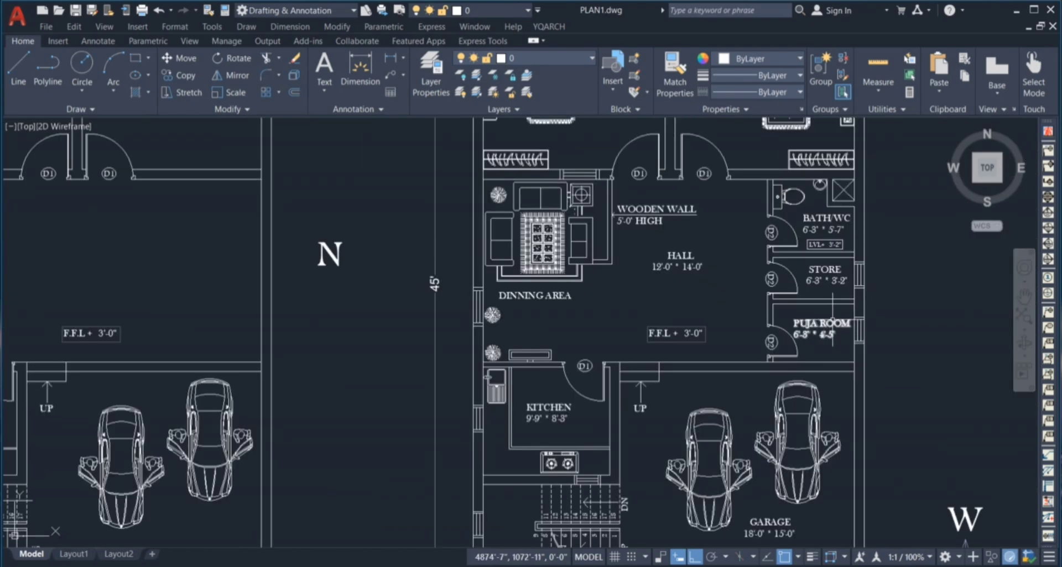
- Examine the Vastu chart's north-east quadrant for the temple, guest room and study room placements between north and east
scroll(812, 304, down, 2)
scroll(811, 305, down, 7)
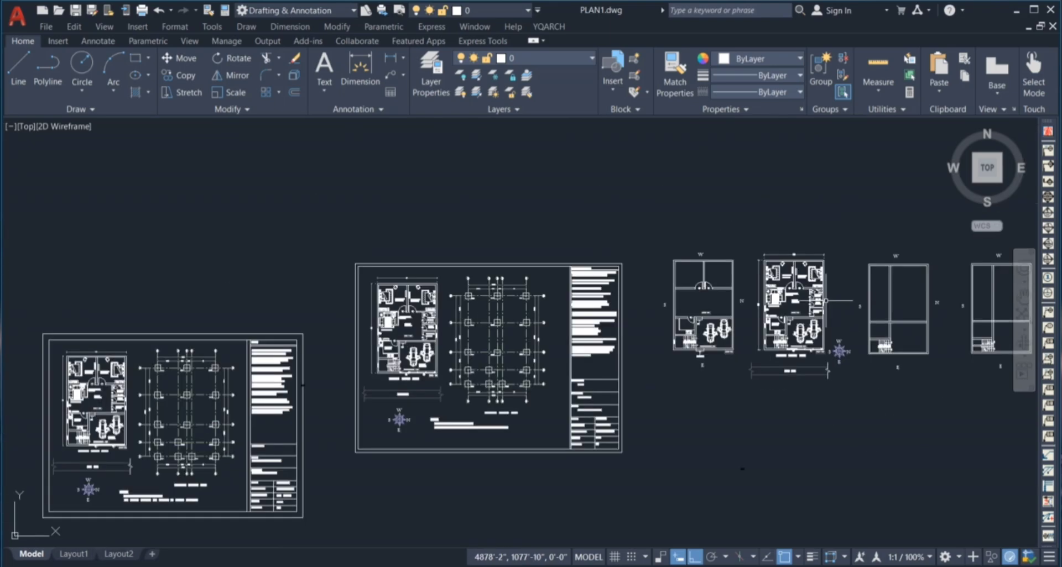
scroll(509, 424, down, 2)
scroll(510, 424, up, 4)
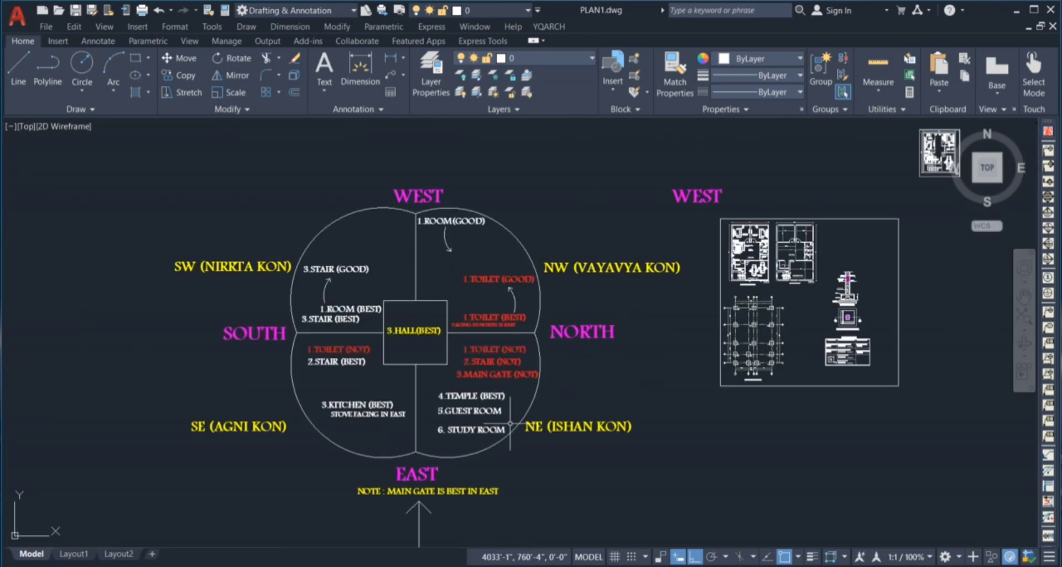
scroll(556, 480, up, 2)
drag(690, 444, 586, 394)
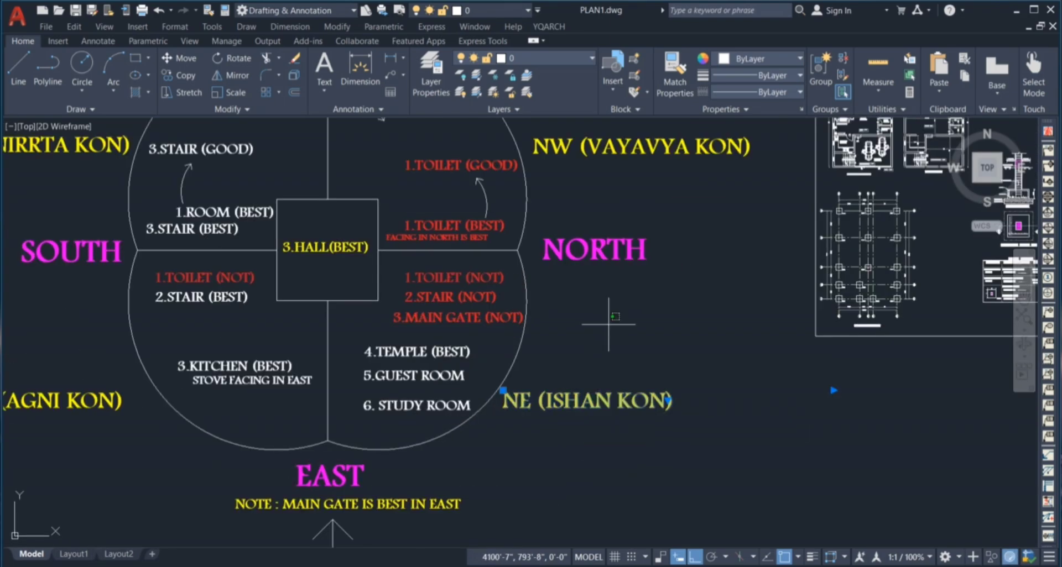
drag(694, 324, 578, 235)
scroll(578, 253, down, 2)
scroll(434, 399, up, 2)
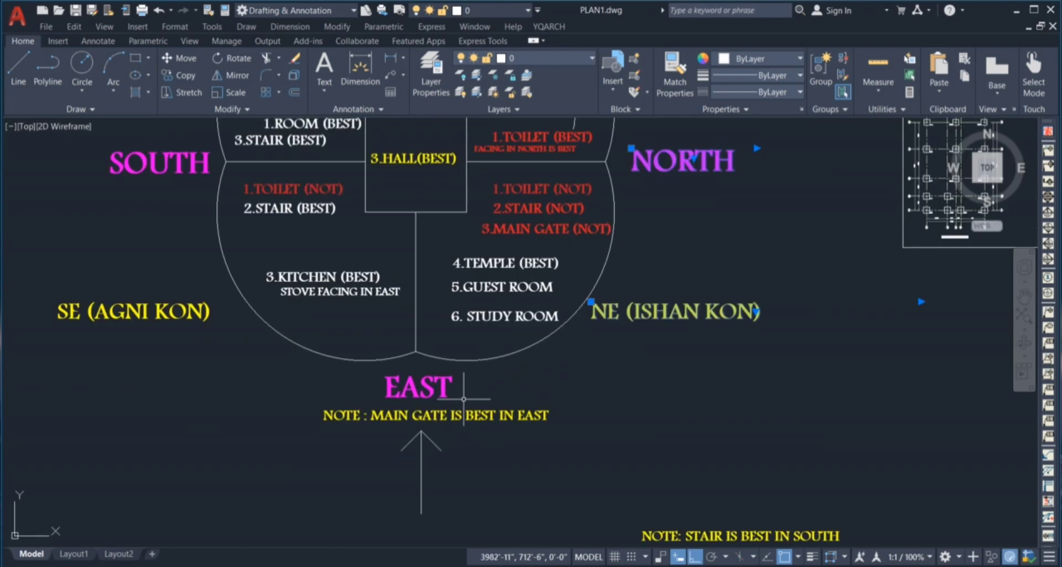
click(426, 390)
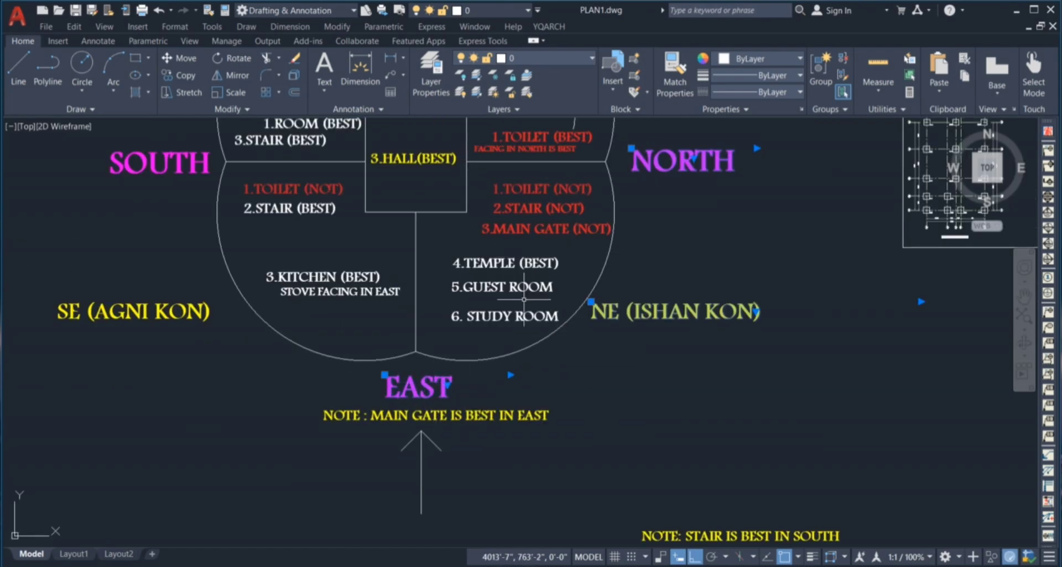
click(517, 304)
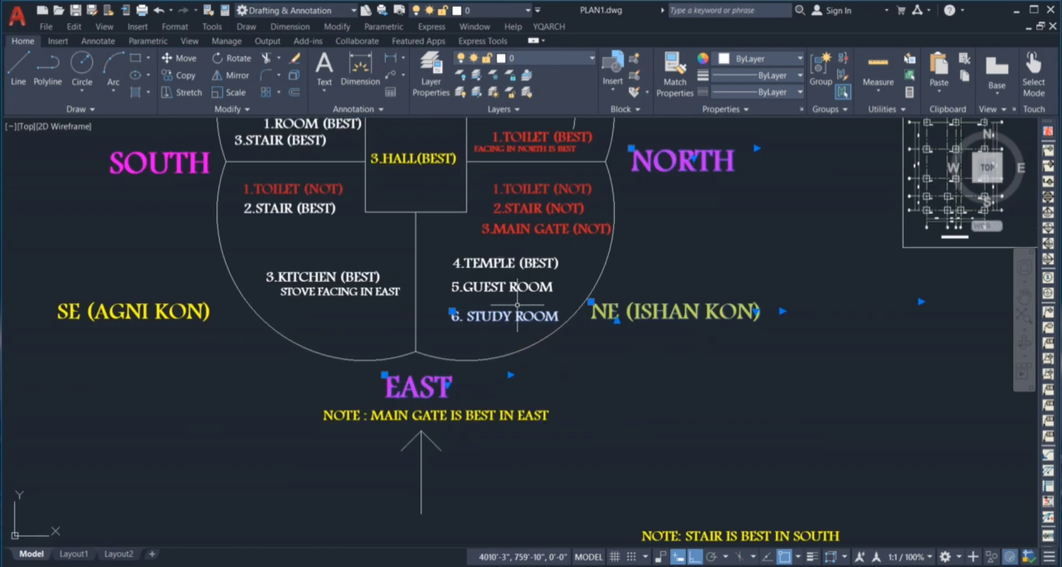
drag(702, 265, 487, 296)
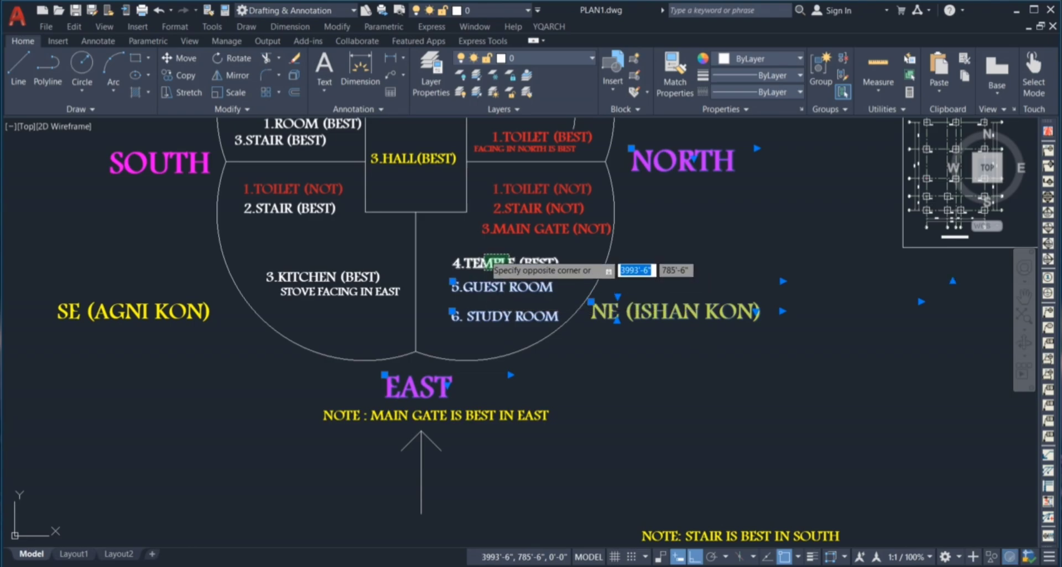
click(557, 265)
scroll(532, 292, down, 2)
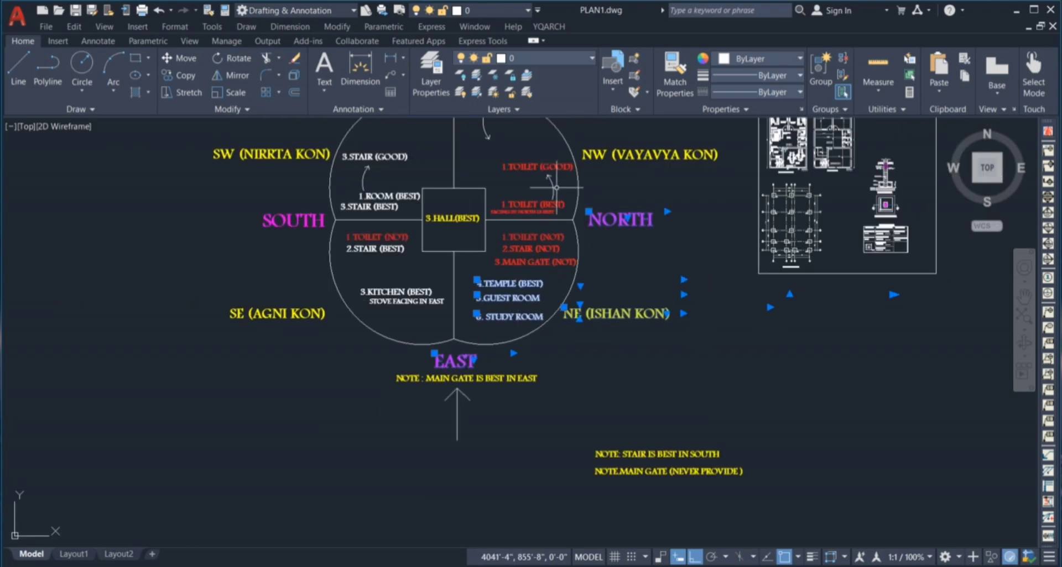
scroll(556, 187, up, 2)
click(562, 148)
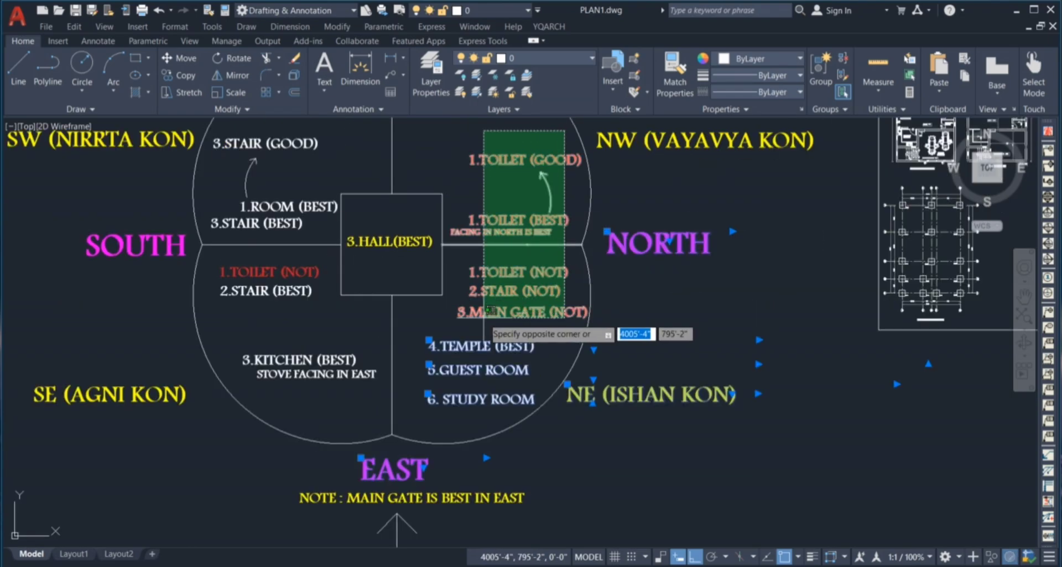
key(Escape)
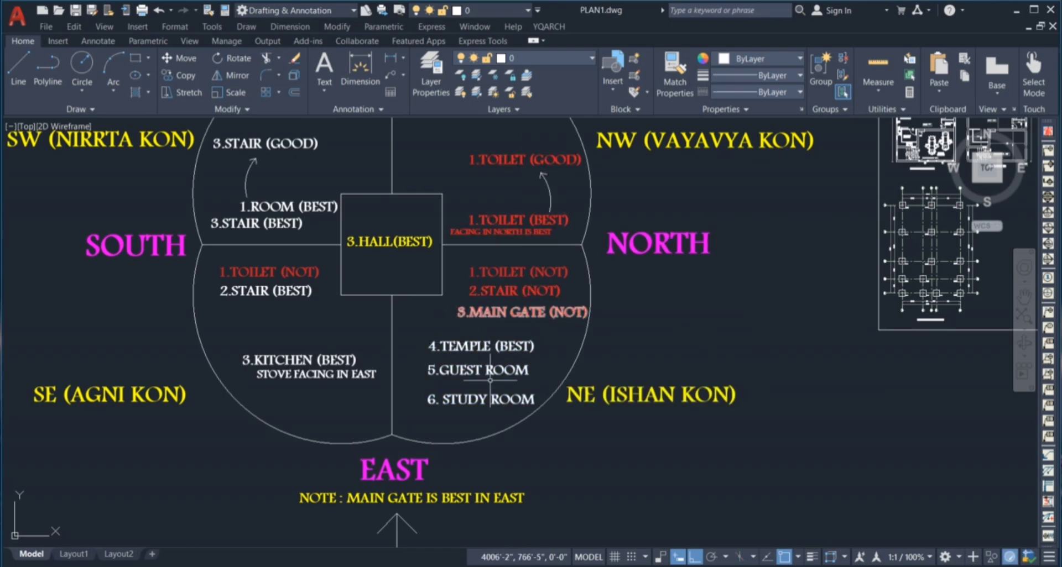
- Examine the Vastu chart's toilet placements and facing note along the north side of the north-west quadrant
scroll(489, 363, down, 2)
scroll(522, 286, up, 2)
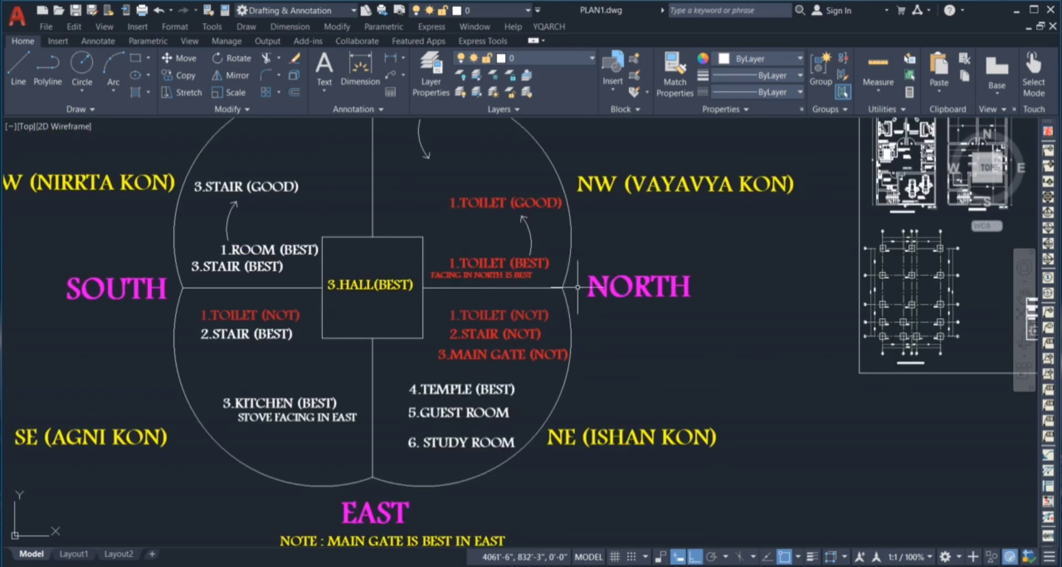
click(620, 291)
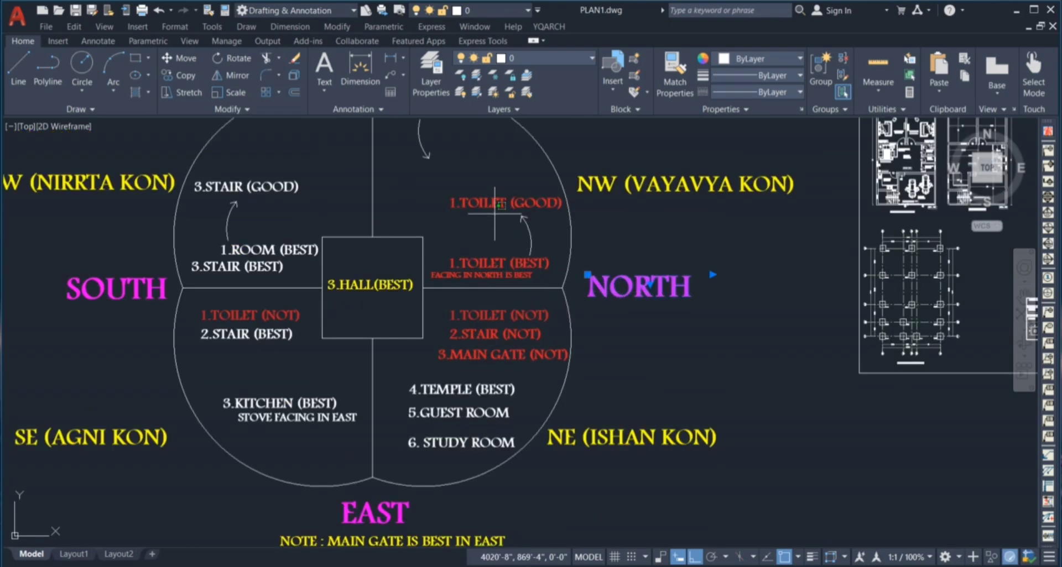
click(473, 274)
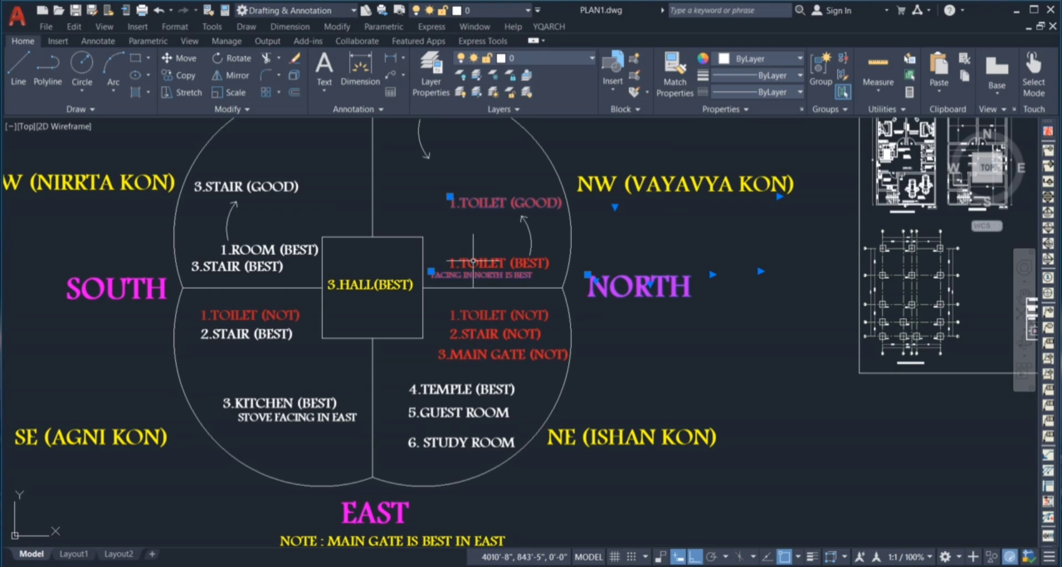
scroll(492, 337, down, 2)
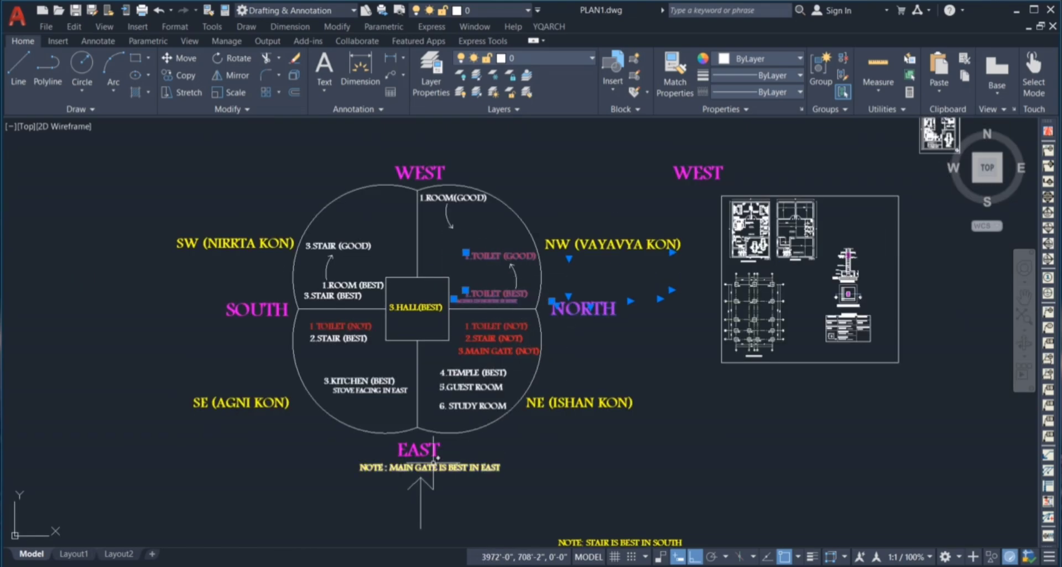
key(Escape)
- Locate the north-east zone on the new plan between its N and E marks and inspect the parking and hall there
scroll(409, 416, down, 3)
scroll(847, 251, up, 6)
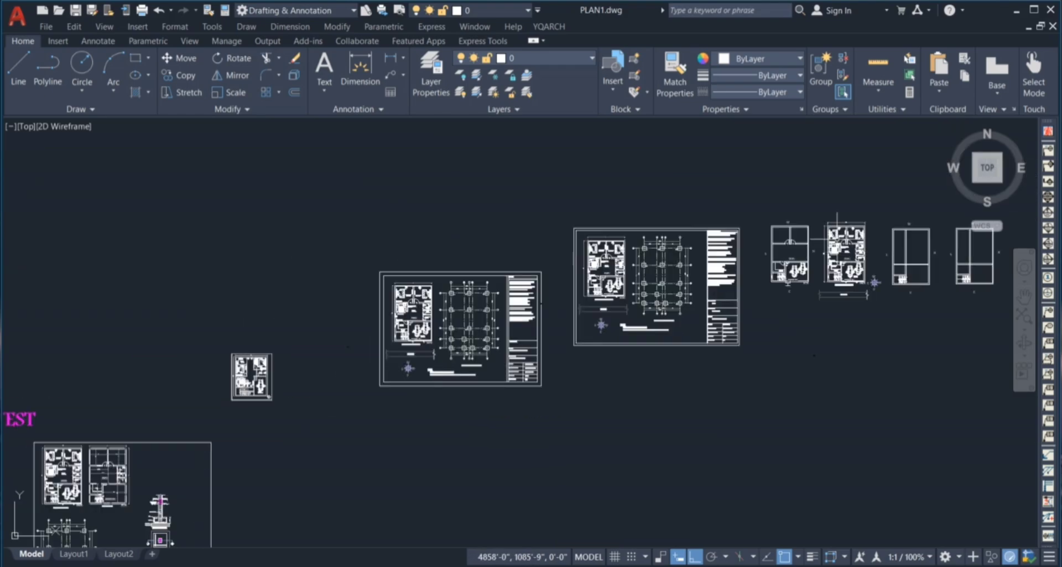
scroll(774, 260, up, 4)
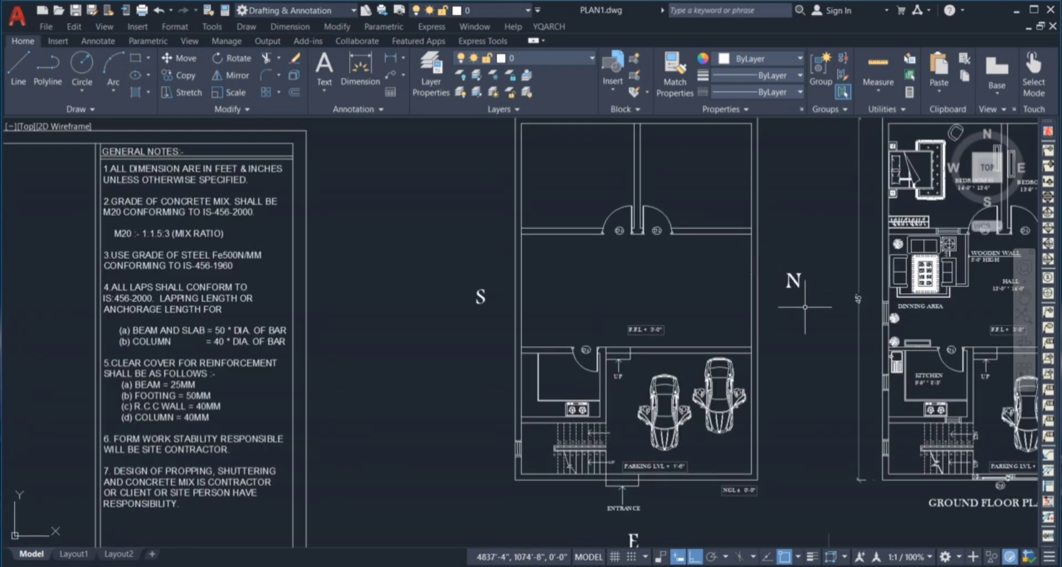
click(788, 286)
scroll(692, 323, down, 2)
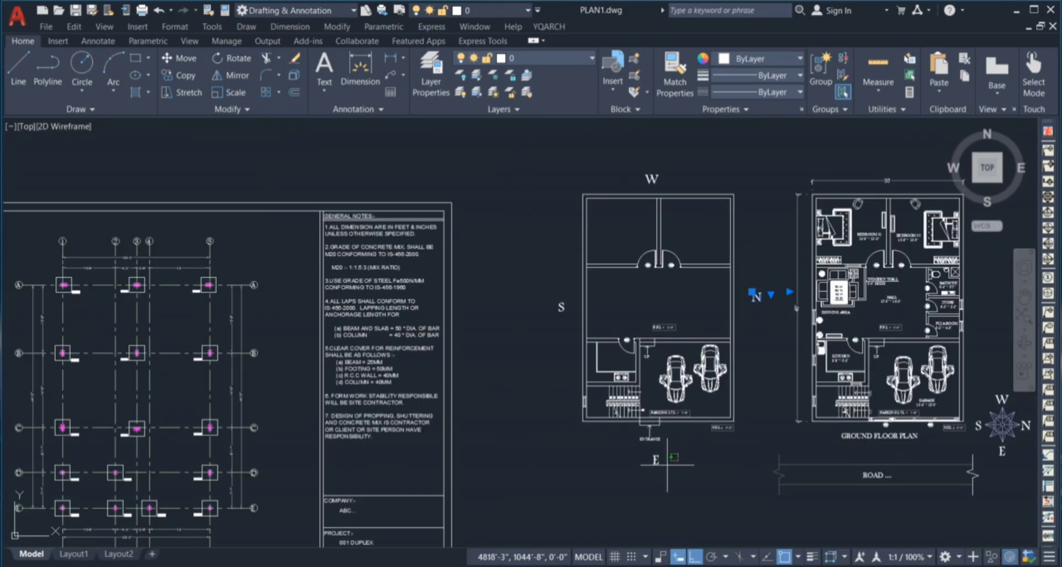
click(666, 463)
scroll(715, 430, up, 2)
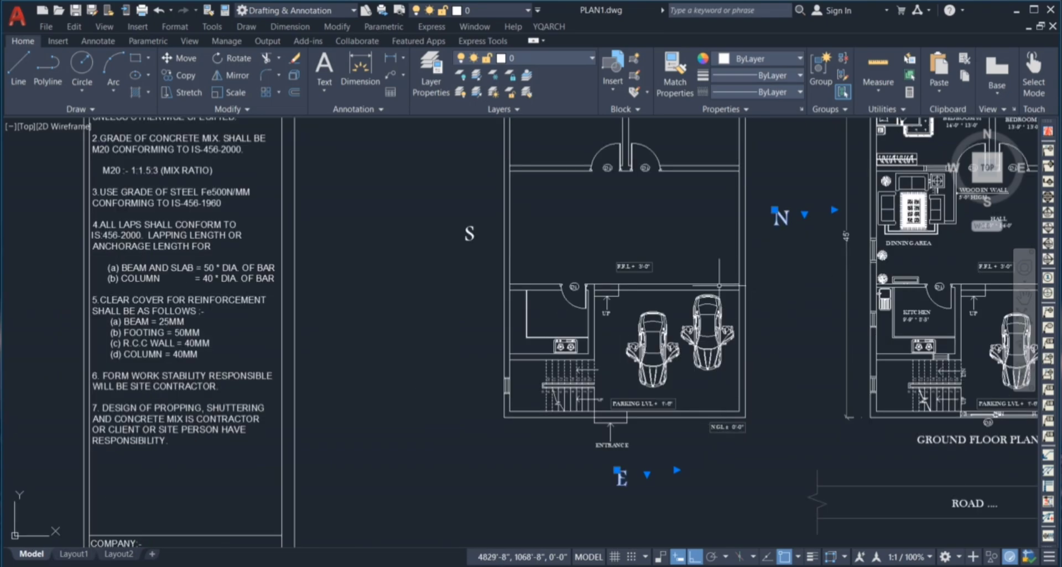
click(684, 257)
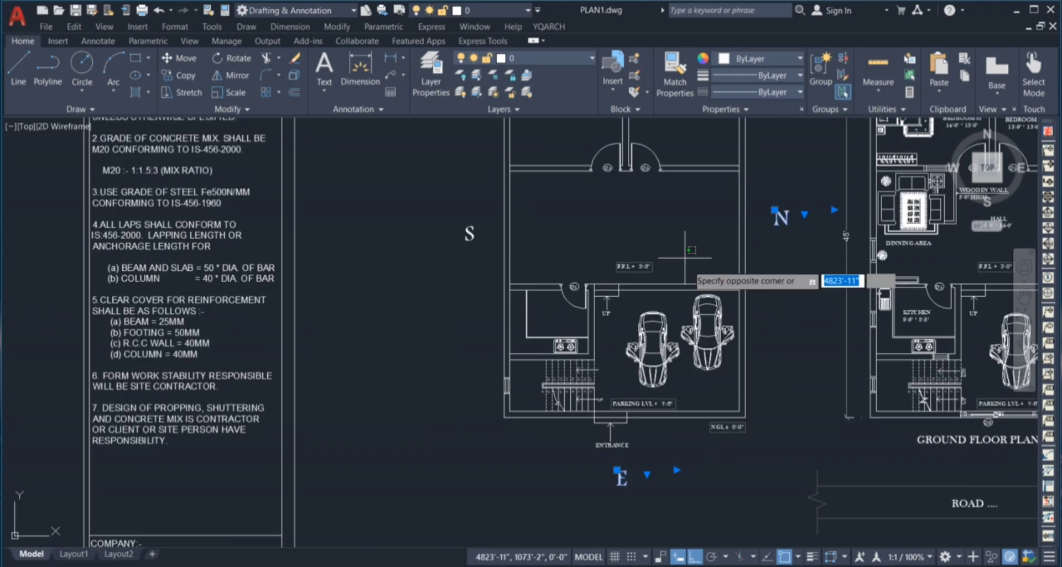
click(771, 455)
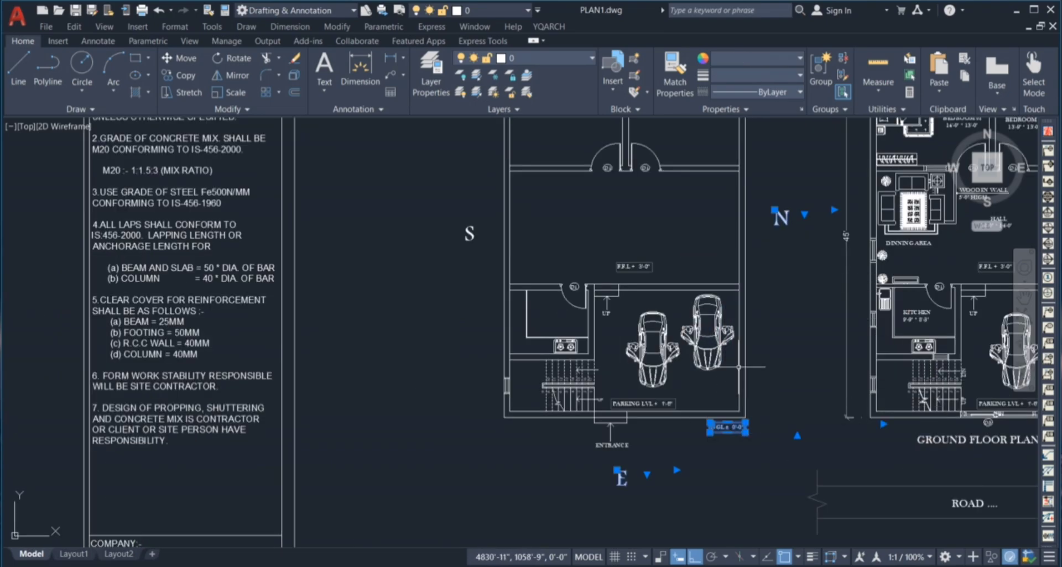
key(Escape)
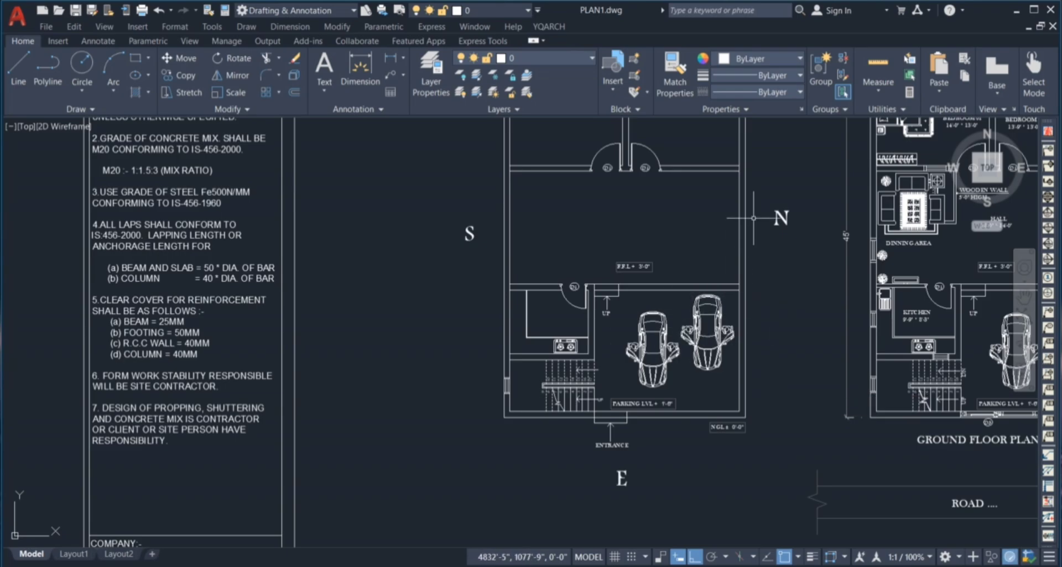
scroll(747, 234, up, 2)
click(629, 267)
click(744, 316)
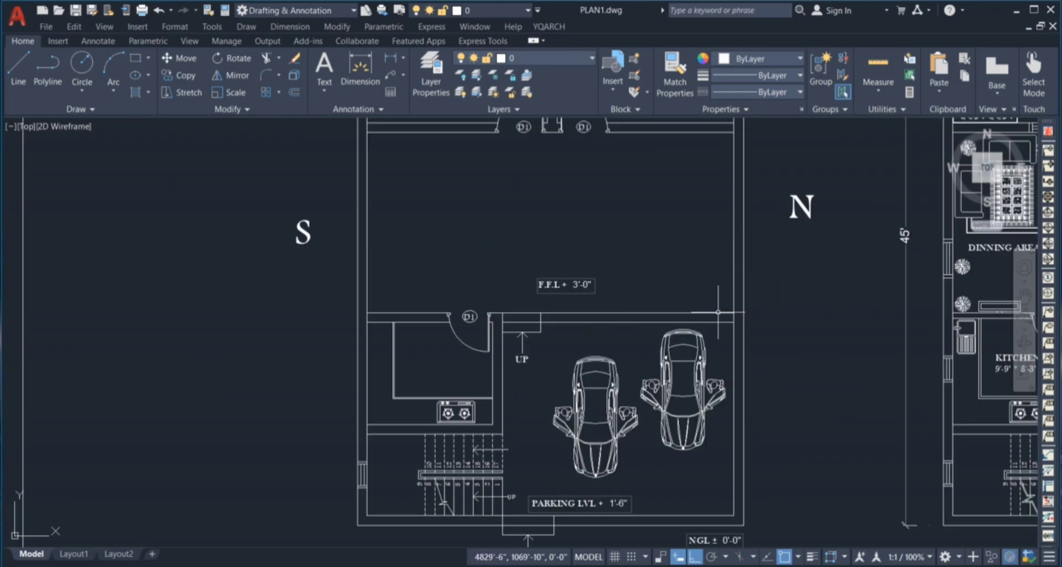
- Inspect the north end of the new plan's hall against the finished plan's bath/WC, store and puja room layout
scroll(692, 298, down, 2)
scroll(714, 173, up, 2)
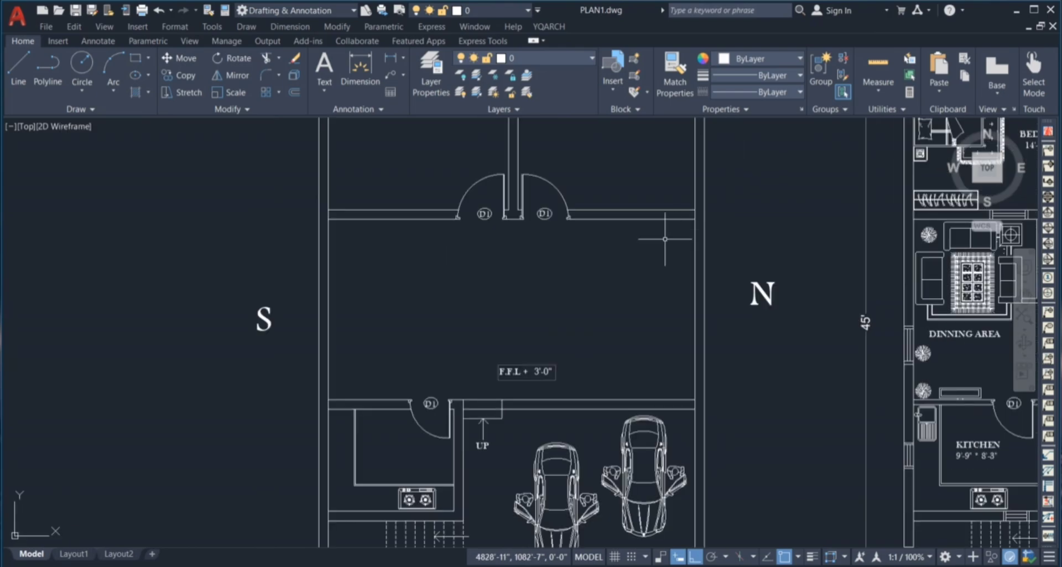
click(638, 230)
click(669, 302)
scroll(646, 296, down, 2)
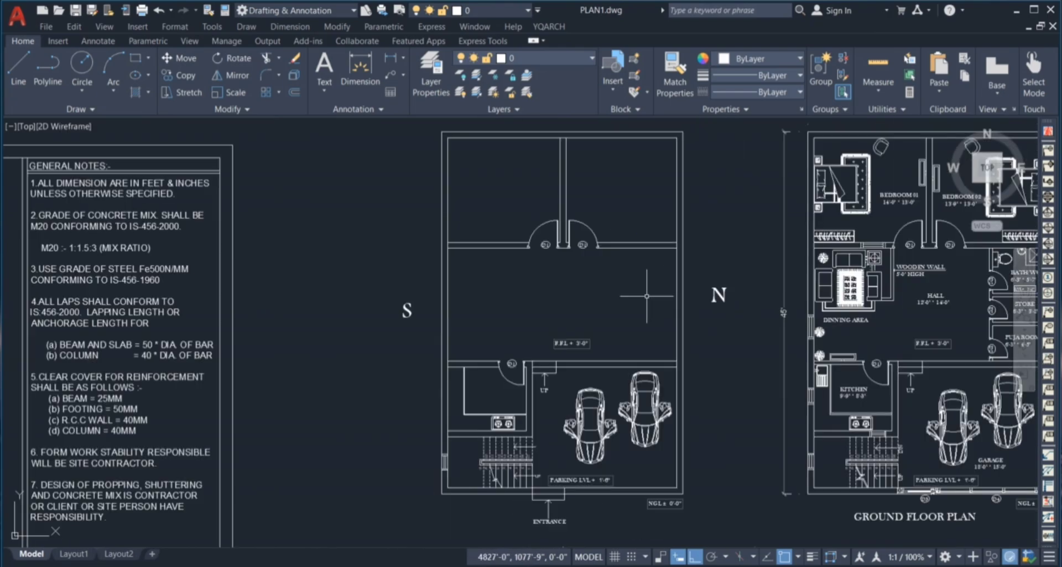
scroll(592, 283, down, 2)
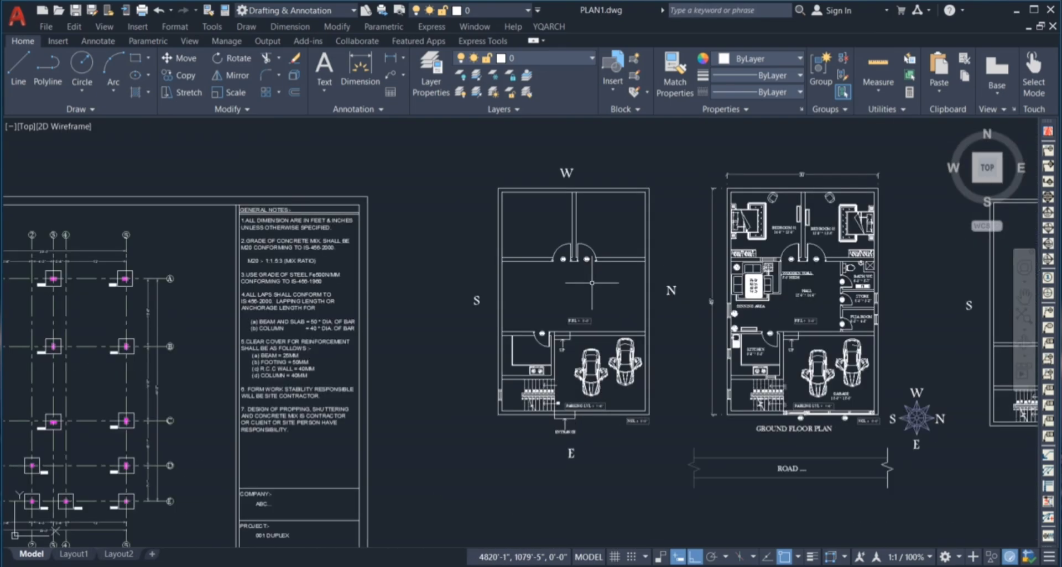
scroll(815, 289, up, 6)
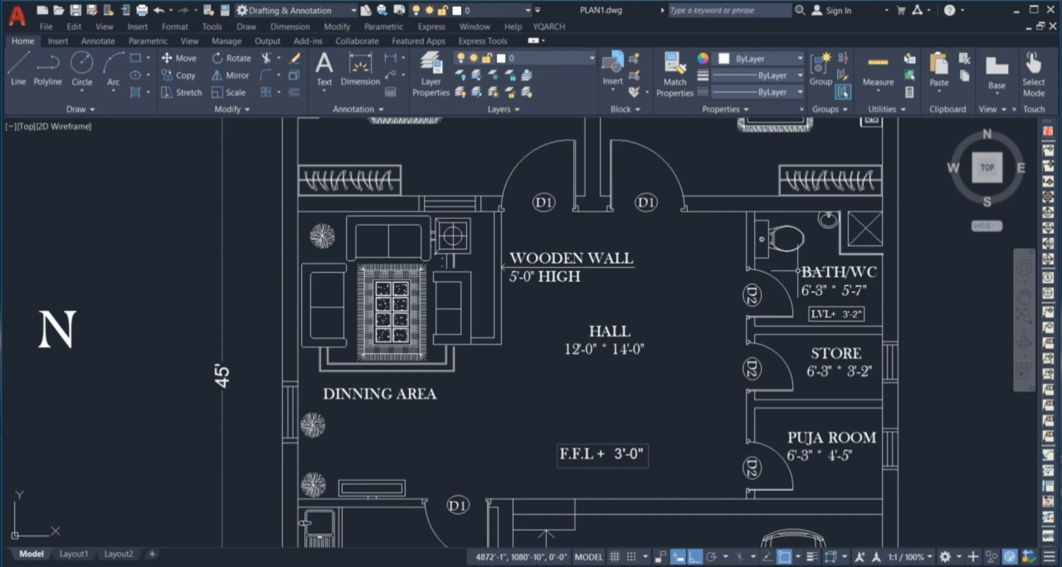
scroll(870, 314, down, 2)
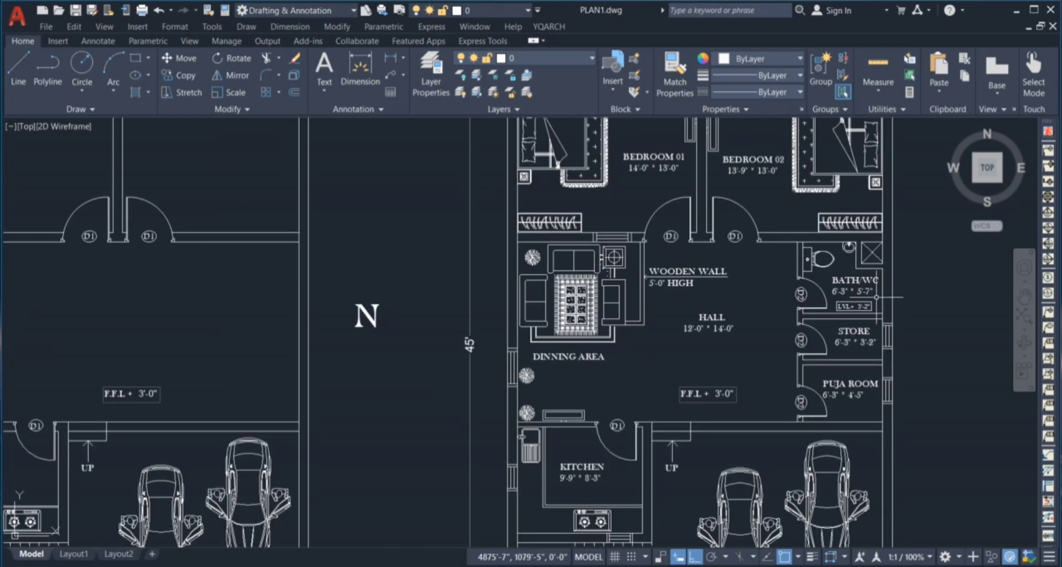
scroll(876, 297, down, 2)
scroll(493, 299, up, 2)
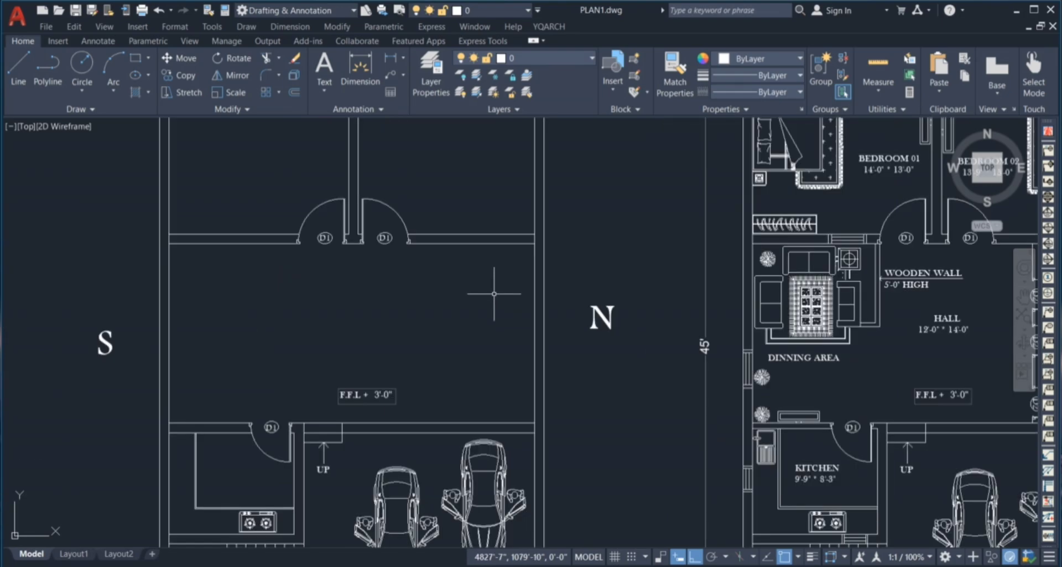
- Offset the hall's bedroom-side wall line 5'-7" into the hall, and offset the result 5" to form the partition below the bath/WC
key(Return)
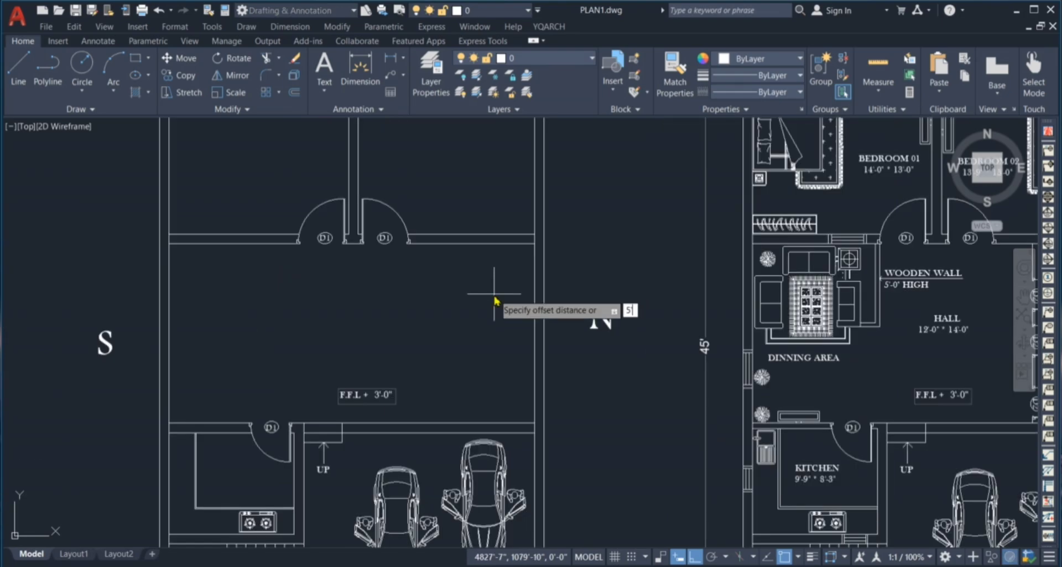
click(493, 243)
click(493, 309)
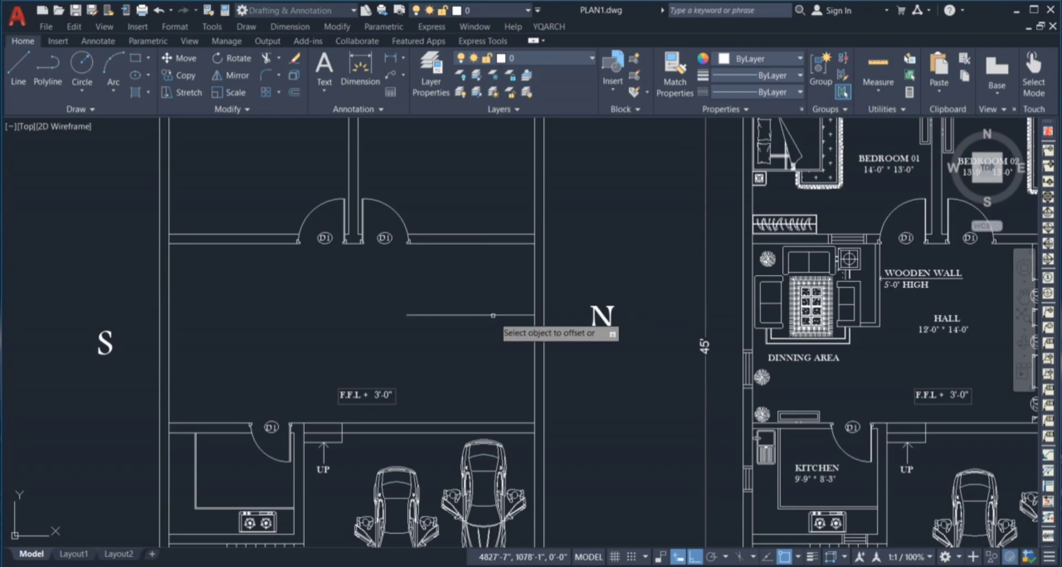
scroll(483, 331, down, 4)
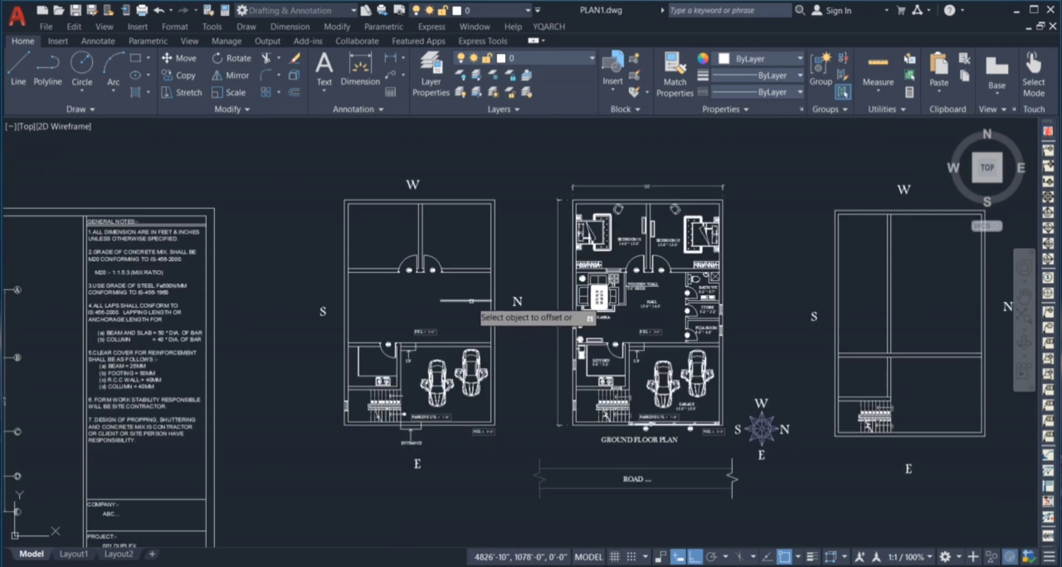
click(470, 301)
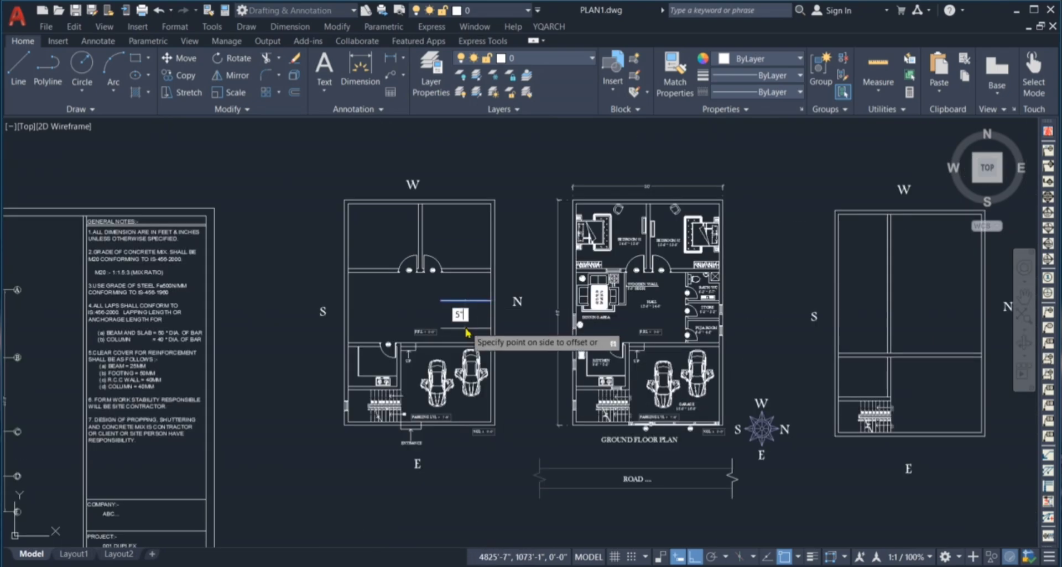
key(Return)
- Offset the lower line of the bath/WC partition 3'2" for the store, and offset the result again by the partition thickness
scroll(704, 325, up, 2)
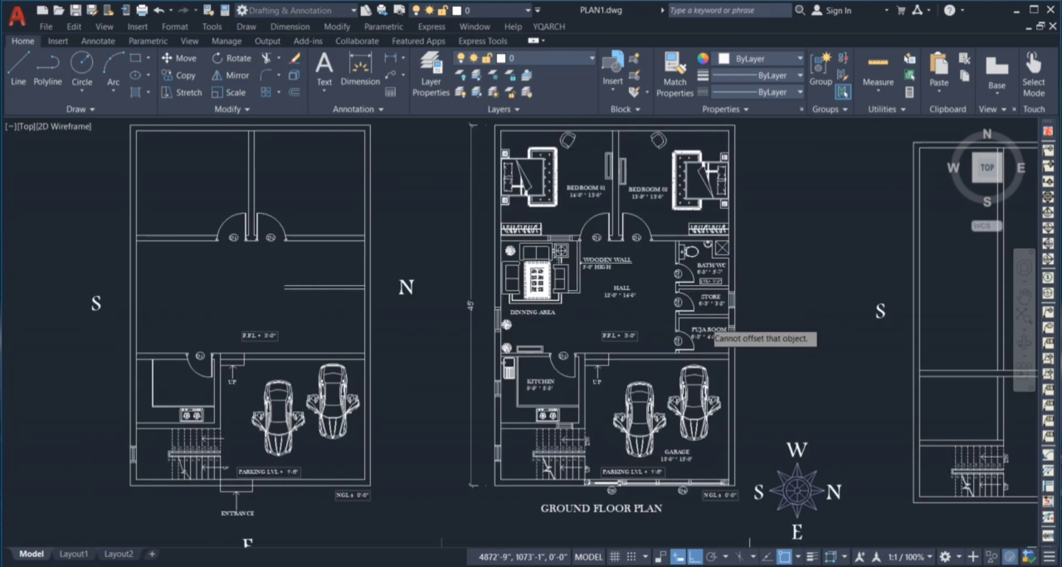
scroll(708, 331, up, 3)
scroll(743, 291, down, 3)
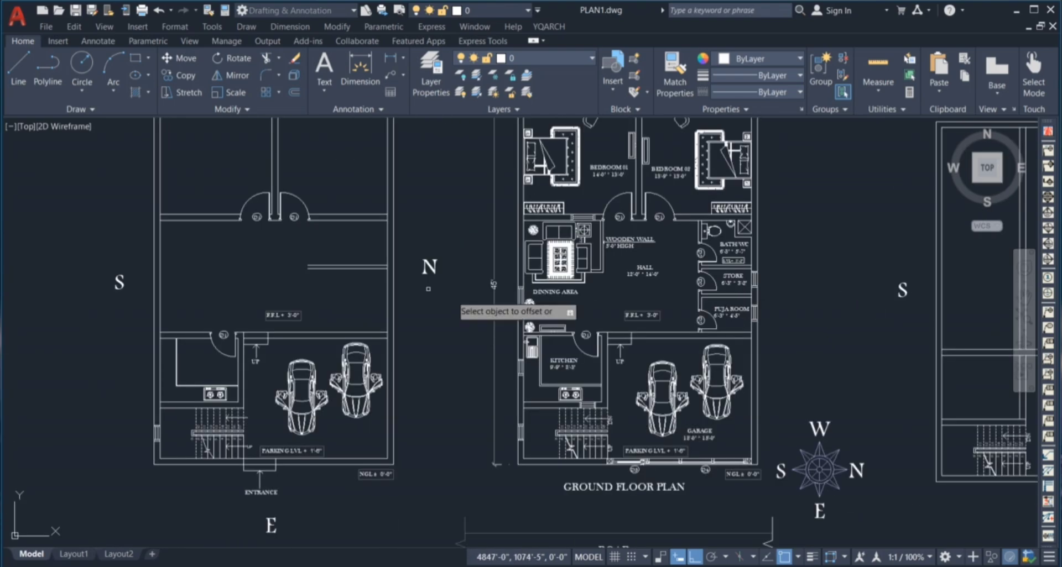
scroll(428, 288, up, 3)
click(355, 270)
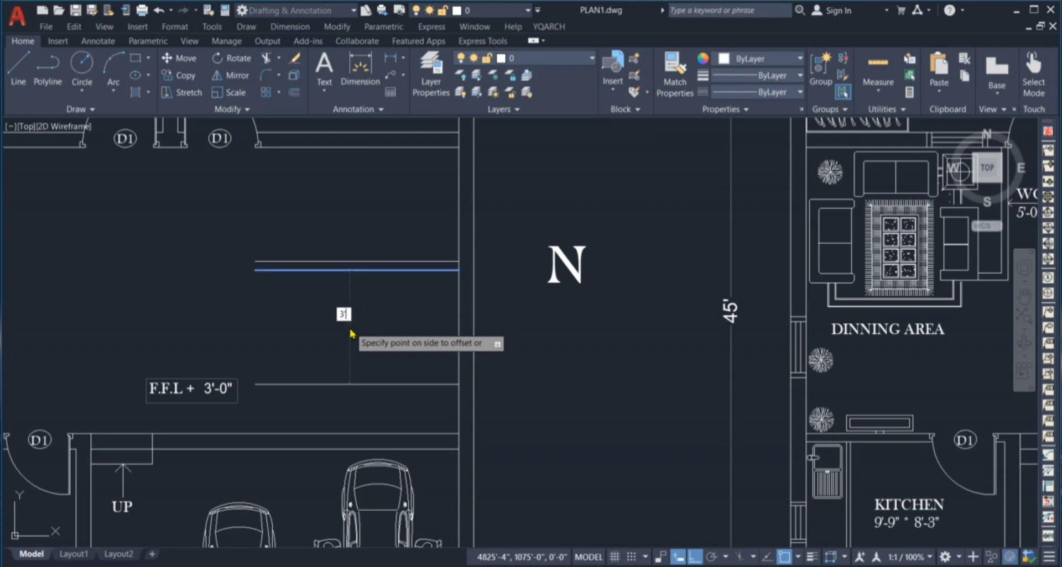
text(3'2")
key(Return)
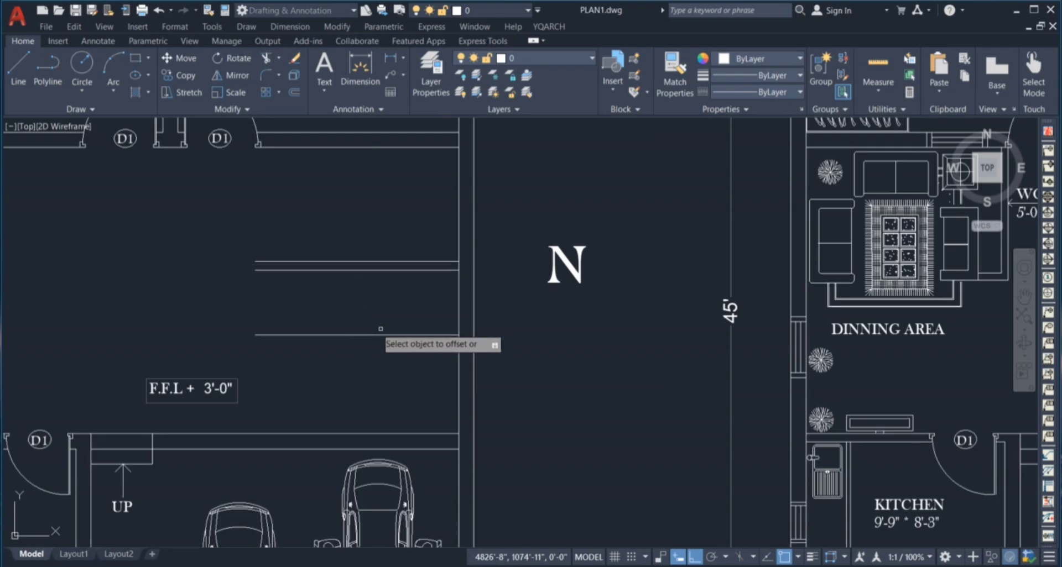
click(400, 335)
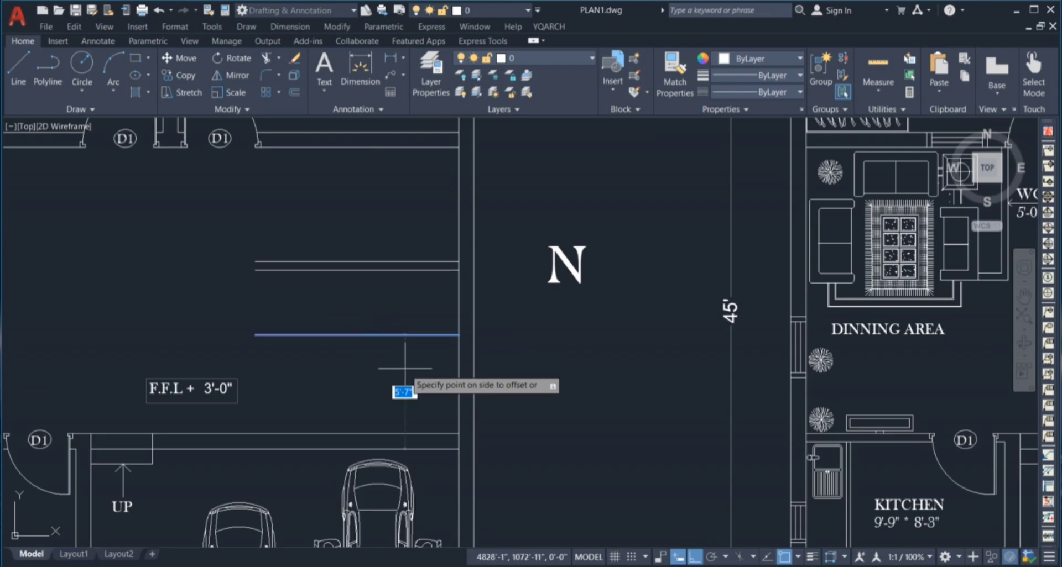
click(406, 376)
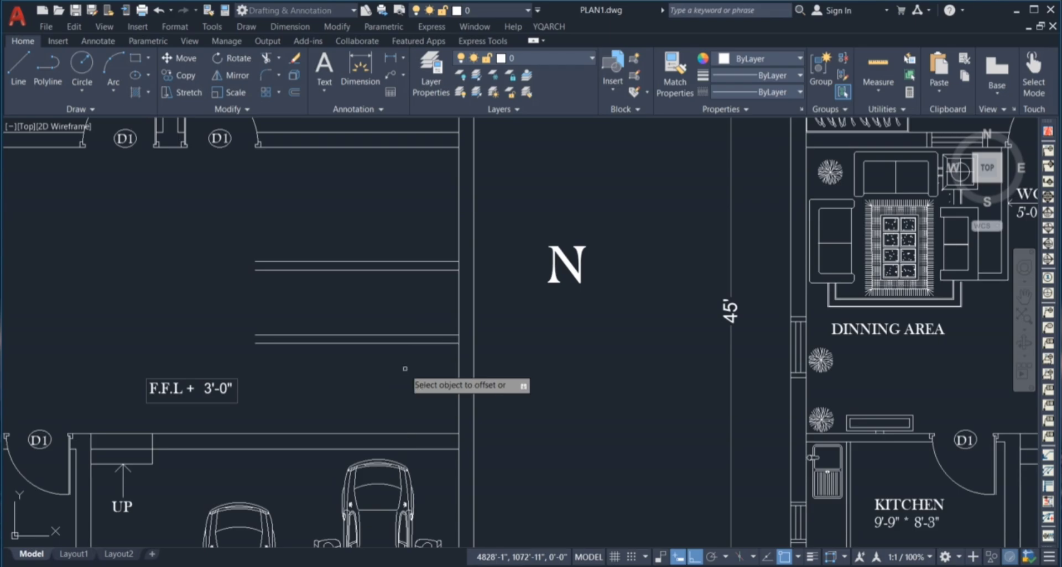
- Offset the inner line of the north wall 6' into the hall, and offset the result again toward the hall for the partition thickness
scroll(406, 346, down, 5)
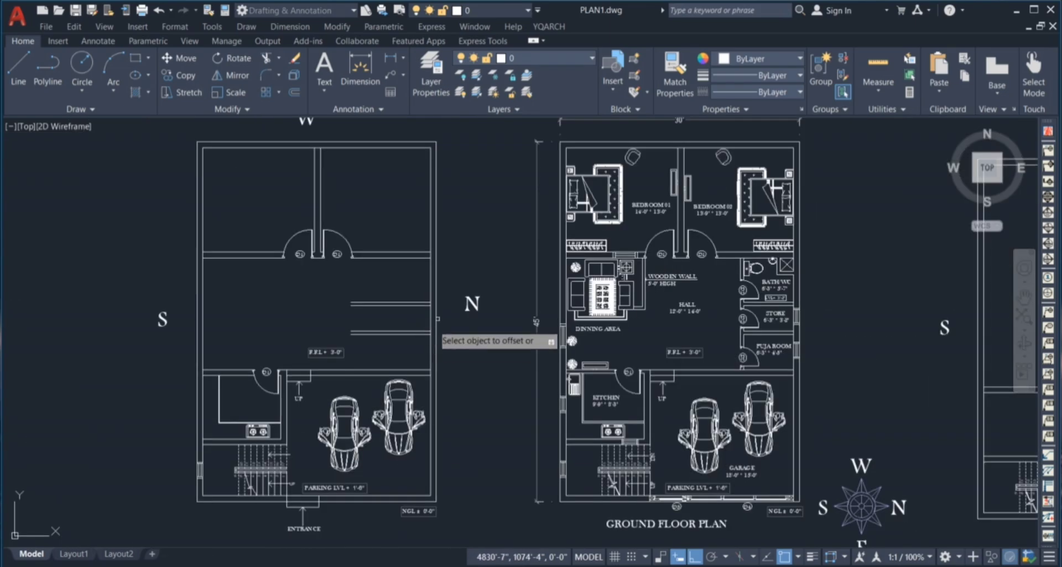
click(433, 287)
scroll(334, 286, up, 2)
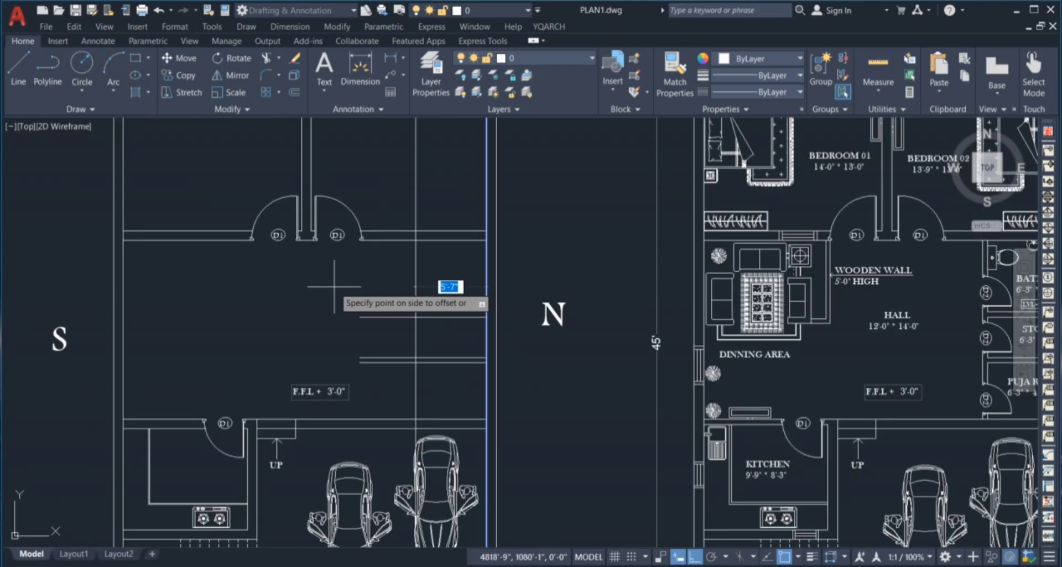
text(6)
key(Return)
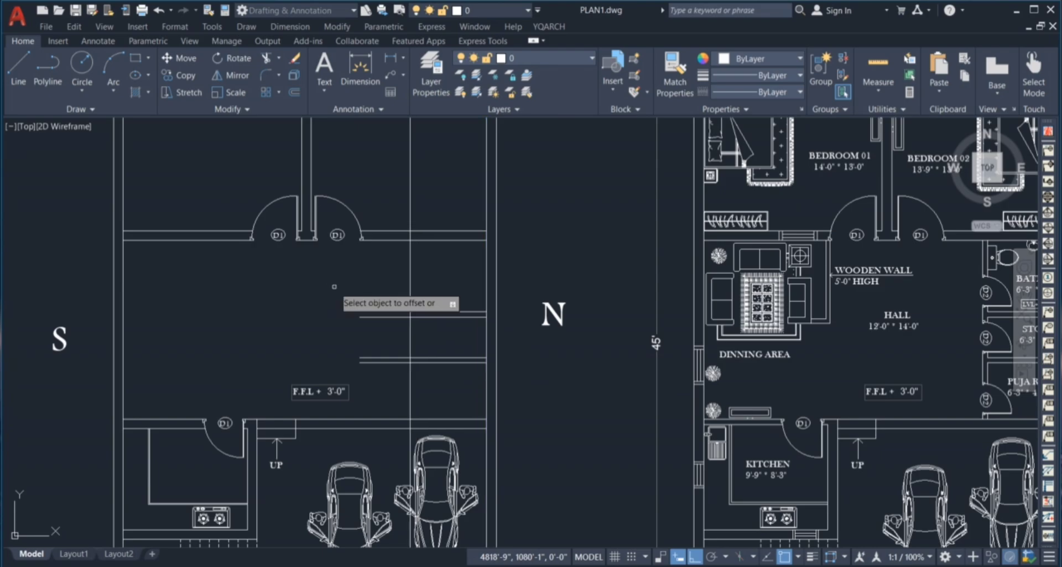
click(410, 260)
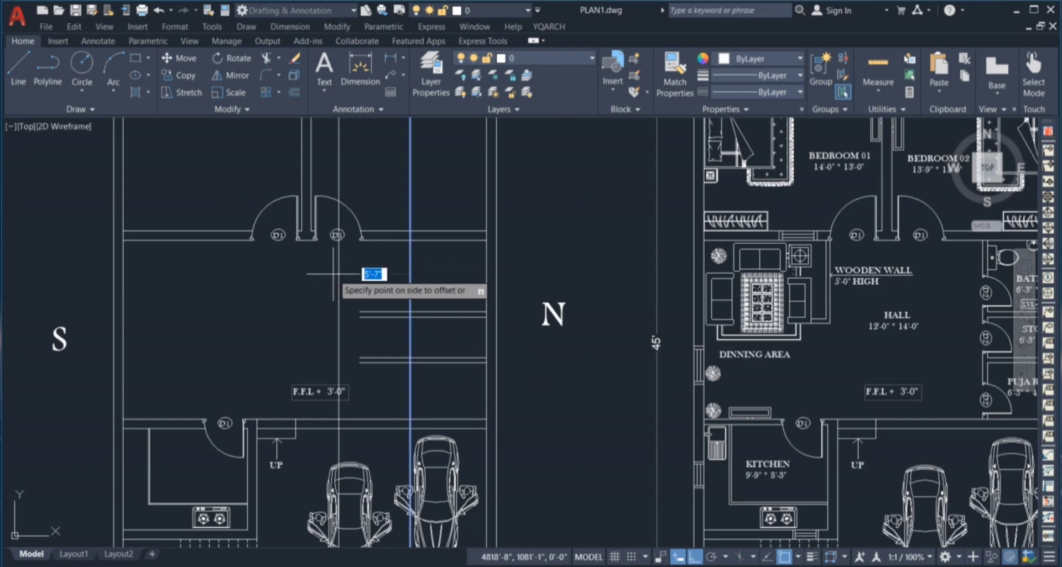
key(Return)
key(Escape)
- Trim the new partition lines at the hall walls and remove the short partition stubs projecting into the hall
scroll(407, 320, down, 2)
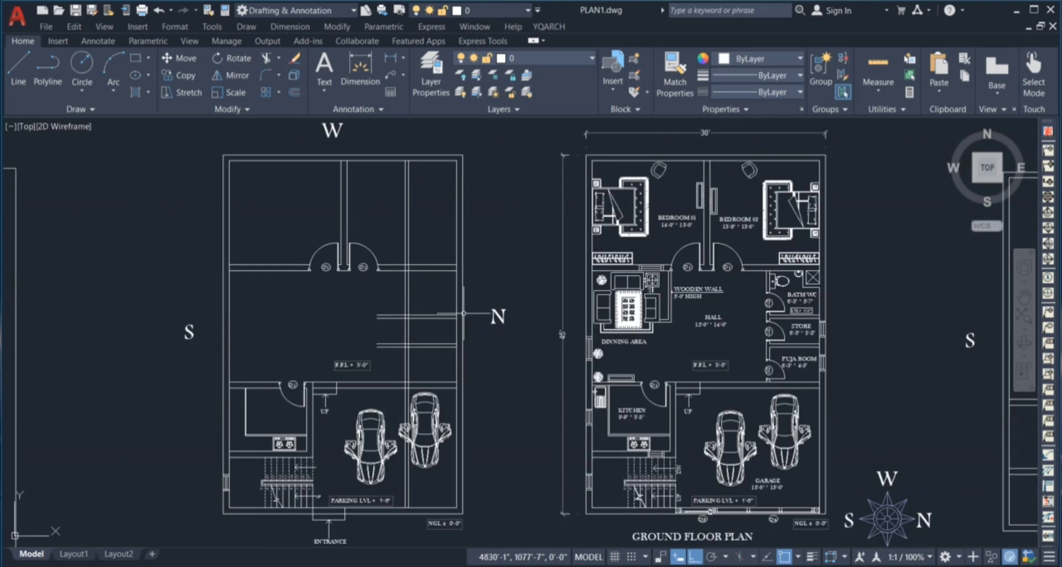
key(Return)
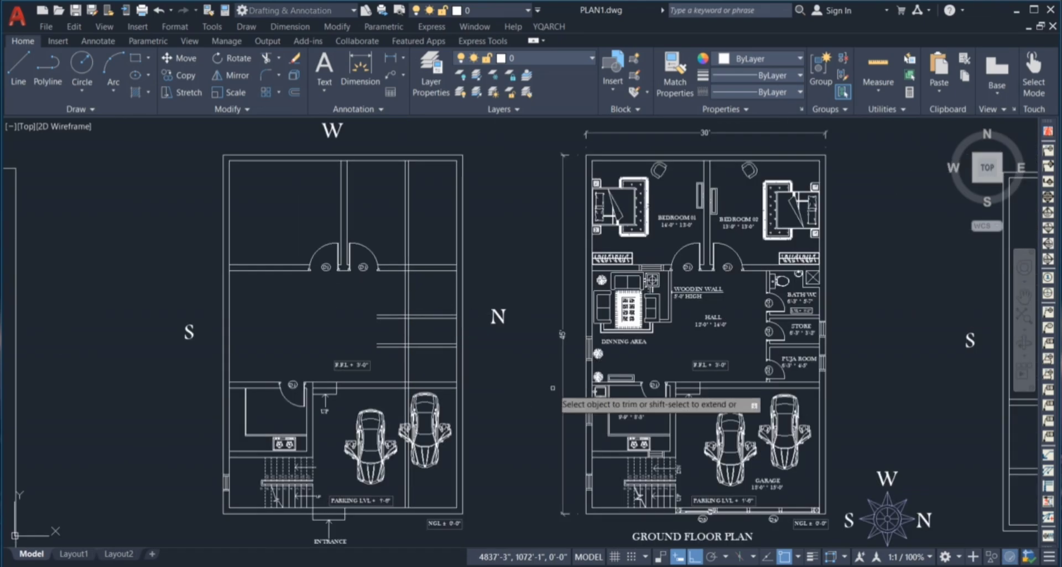
scroll(410, 265, up, 6)
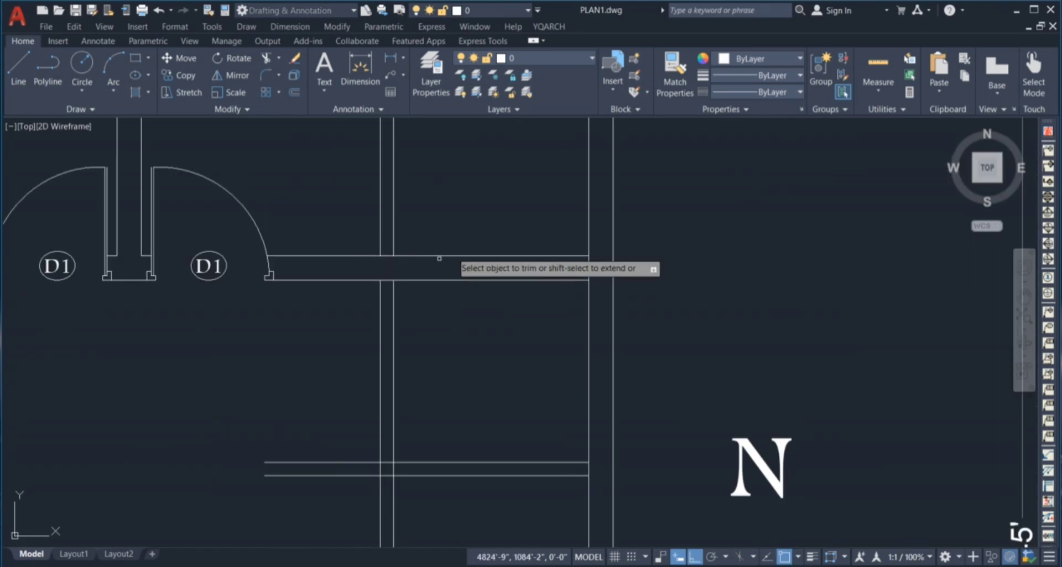
scroll(446, 420, down, 4)
scroll(470, 383, up, 4)
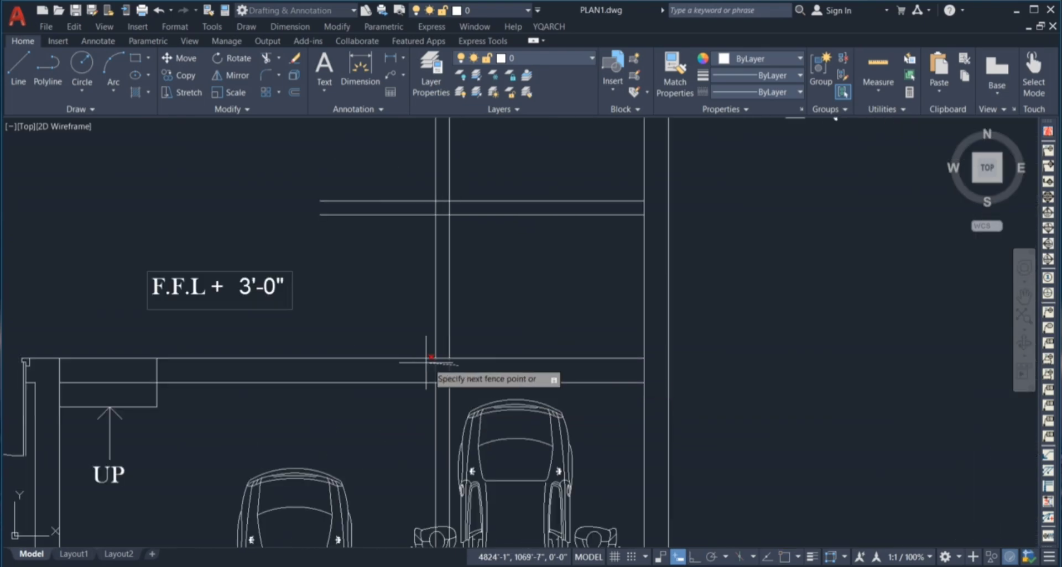
scroll(431, 224, down, 2)
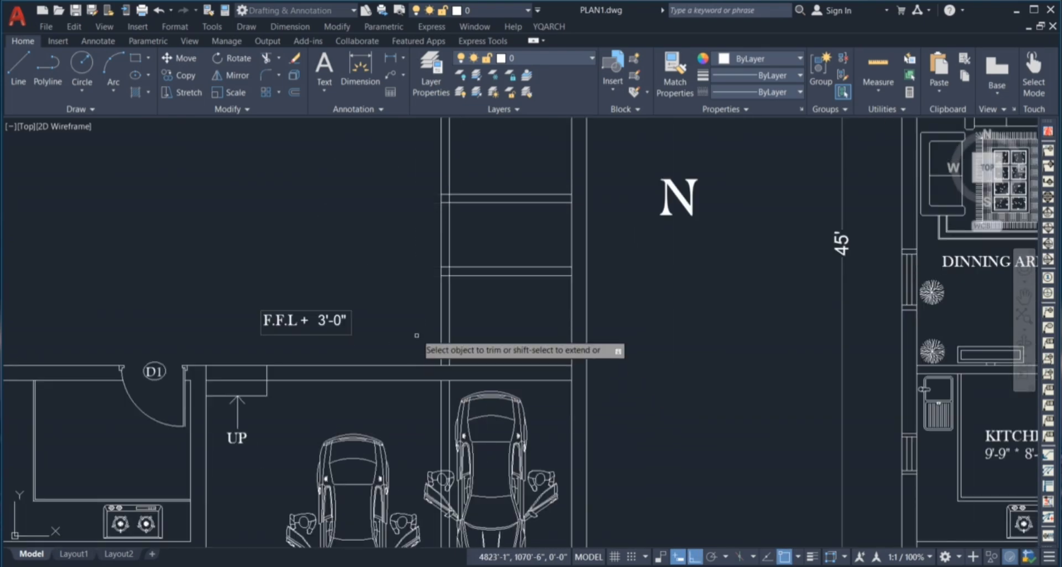
- Delete the leftover vertical partition lines running through the north bedroom and the parking area
scroll(470, 354, down, 5)
key(Escape)
click(425, 251)
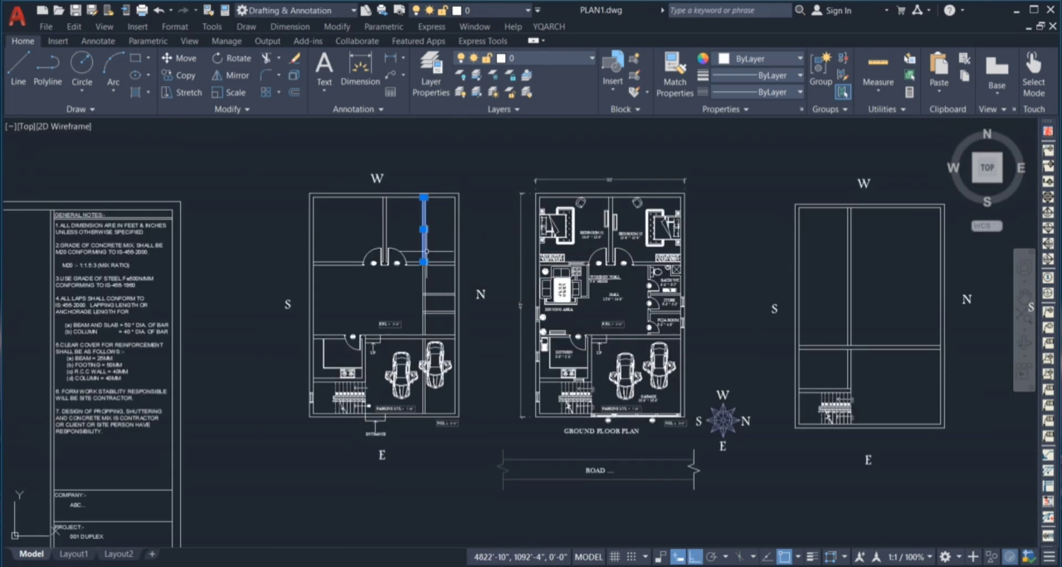
scroll(453, 354, up, 5)
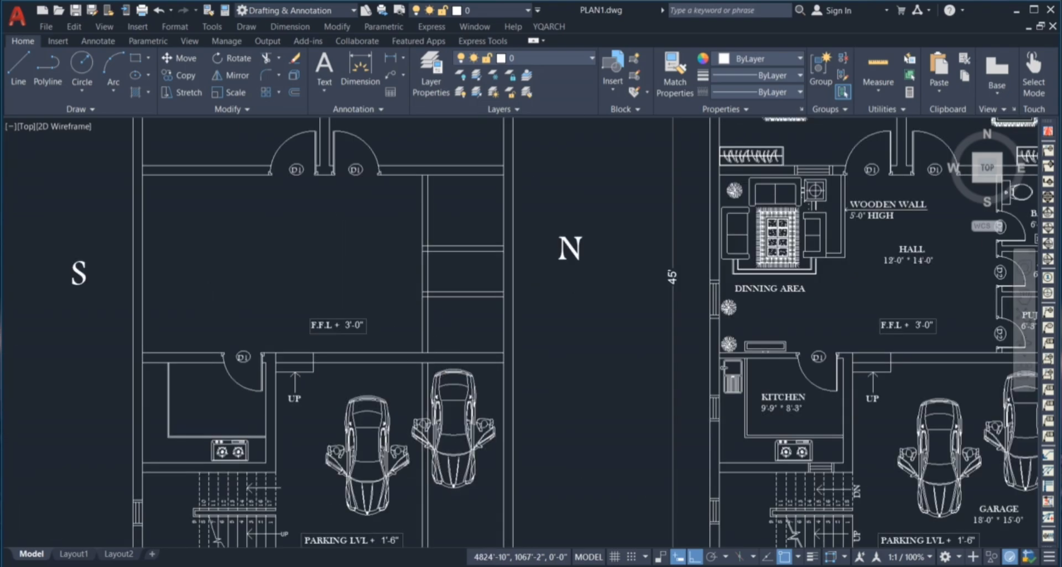
scroll(387, 343, up, 6)
key(Escape)
scroll(382, 341, down, 6)
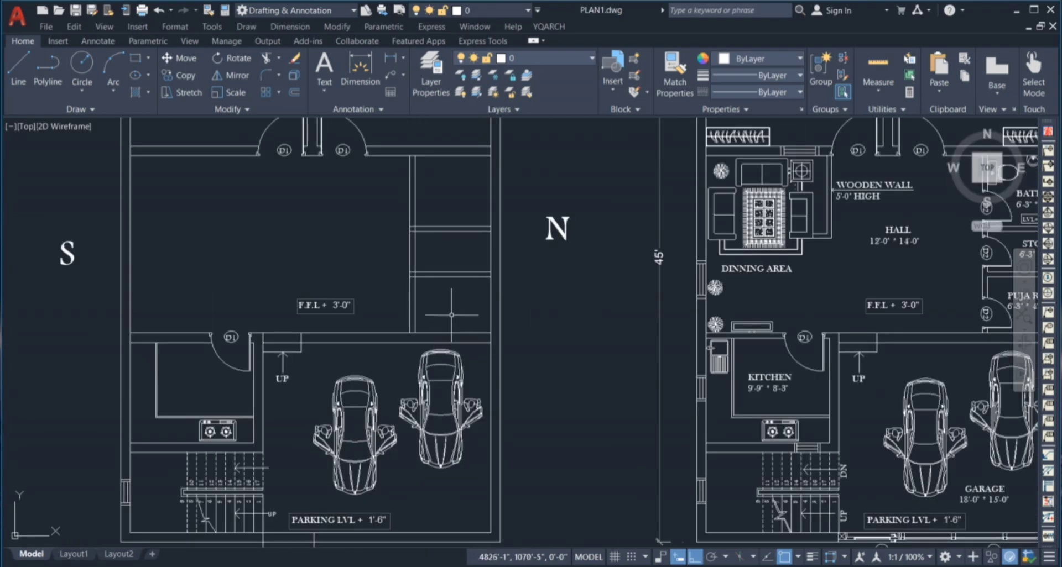
- Inspect the new store and puja room spaces along the north side of the hall
scroll(459, 265, down, 2)
scroll(443, 236, up, 2)
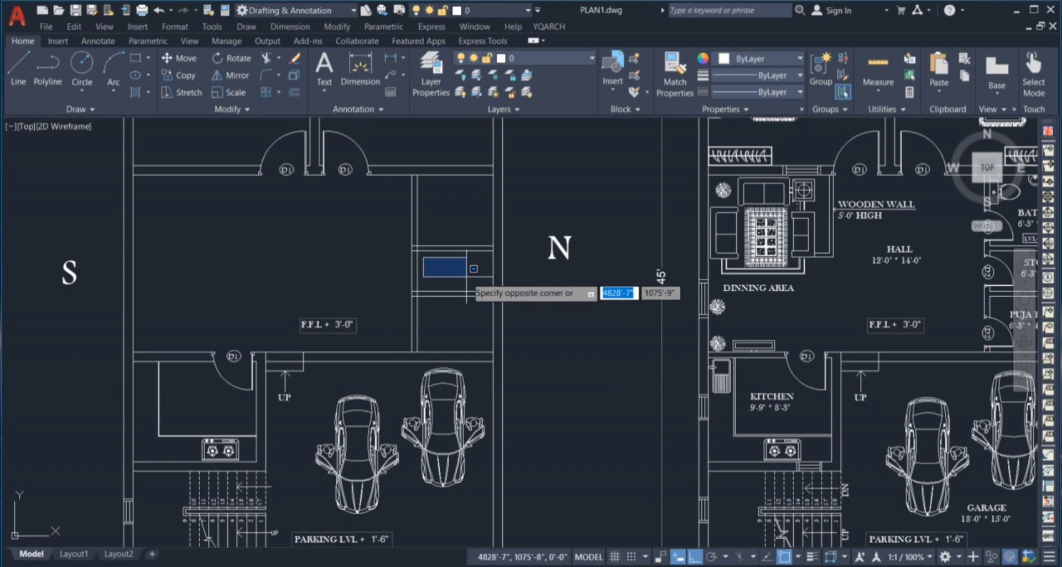
click(426, 311)
click(459, 322)
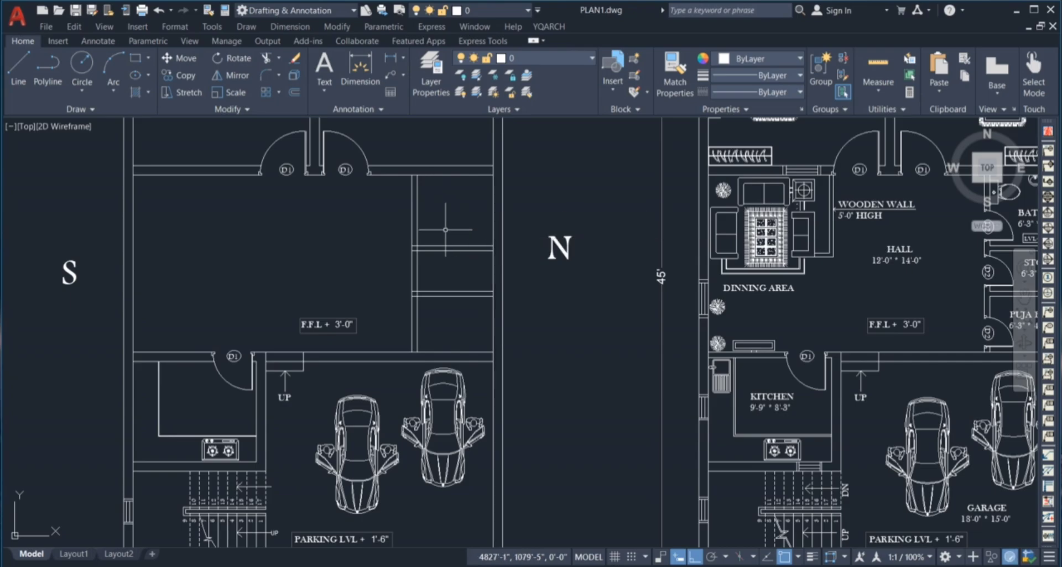
- Copy the LVL+ 3'-2" level label from the finished plan's bath/WC into the new plan's bath/WC, just above its lower partition
scroll(445, 229, down, 2)
scroll(828, 220, up, 5)
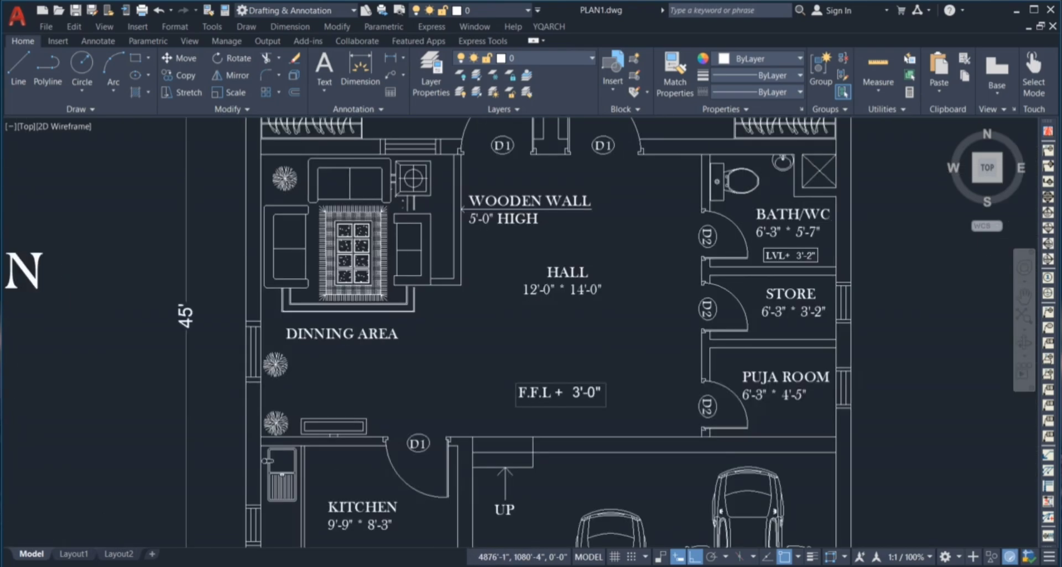
click(726, 271)
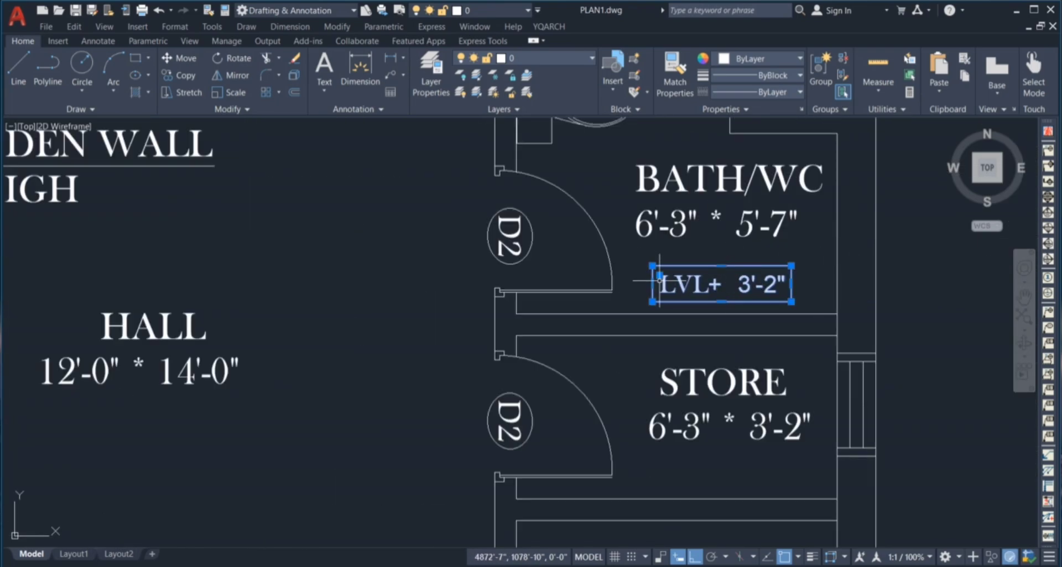
scroll(765, 283, down, 2)
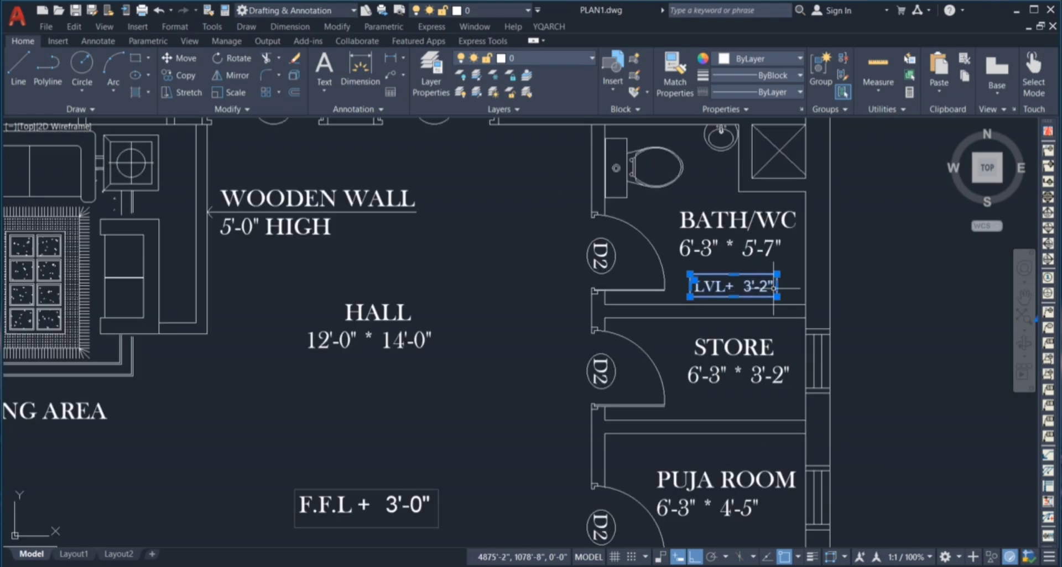
scroll(757, 283, down, 3)
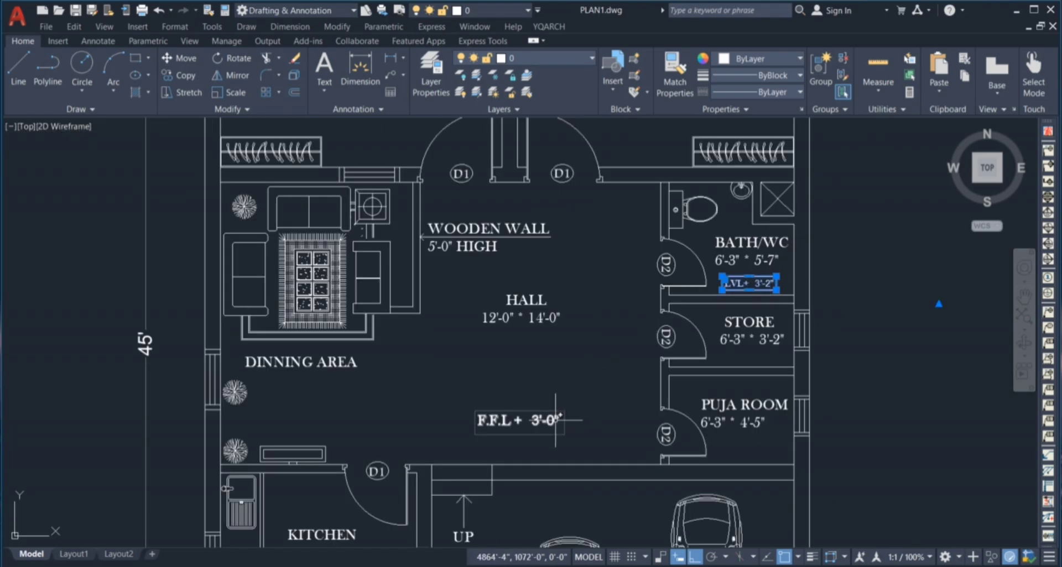
scroll(758, 286, up, 2)
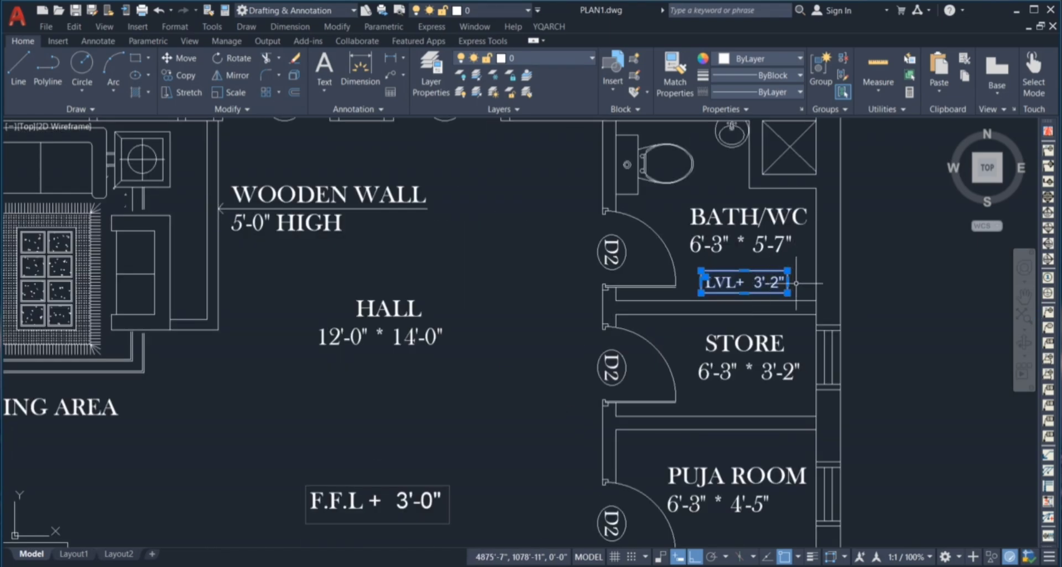
text(co)
key(Return)
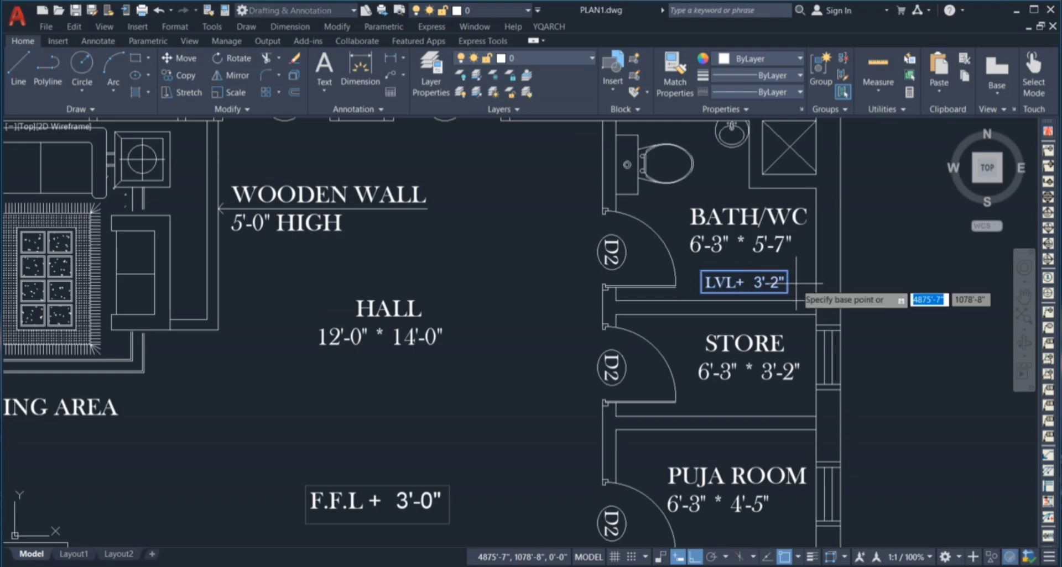
click(787, 293)
scroll(787, 293, down, 5)
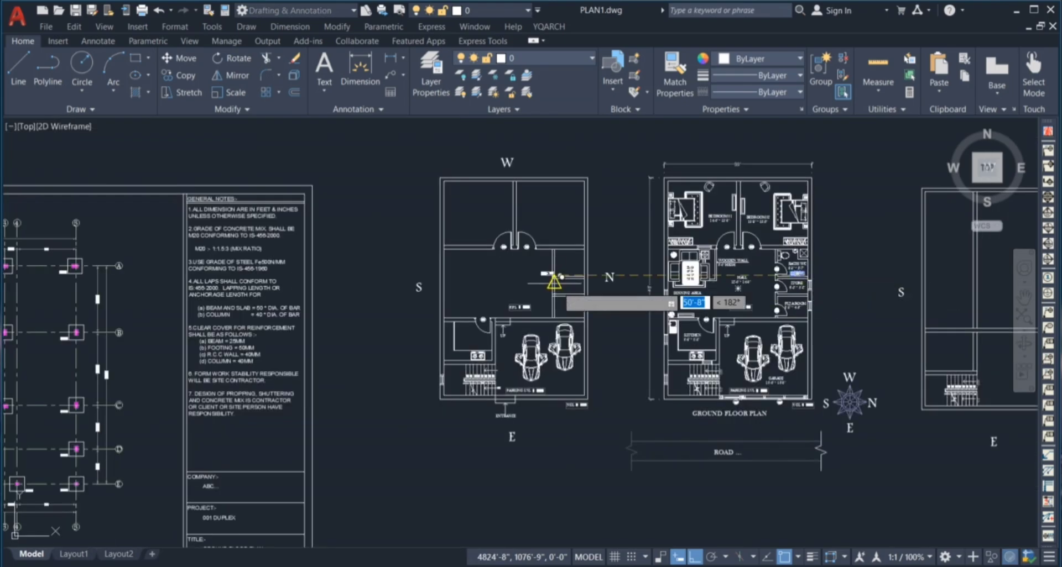
scroll(557, 338, up, 5)
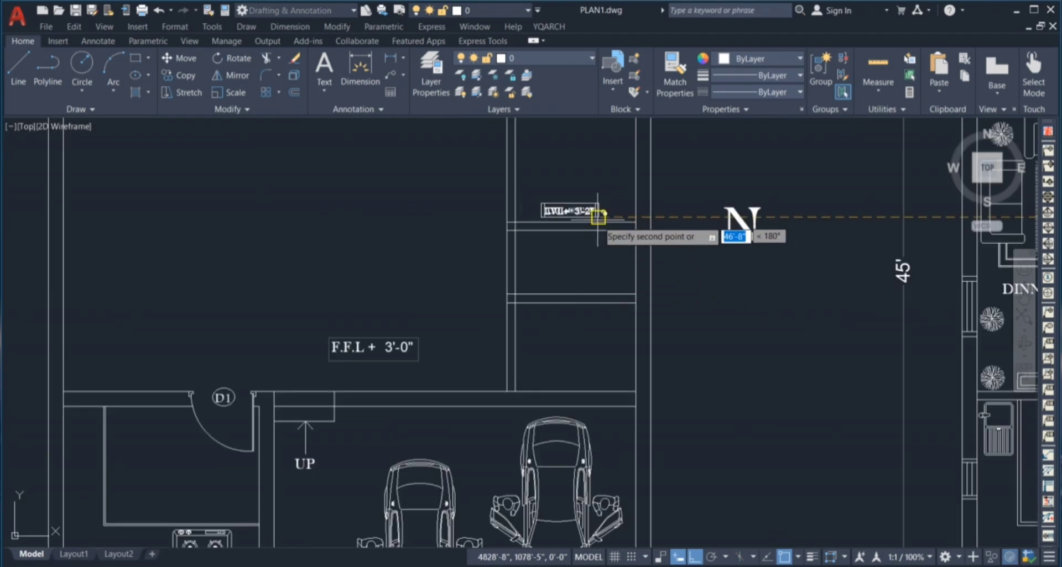
click(600, 207)
key(Escape)
- Inspect the D2 doors and fittings of the bath/WC, store and puja room in the finished plan
scroll(572, 293, down, 2)
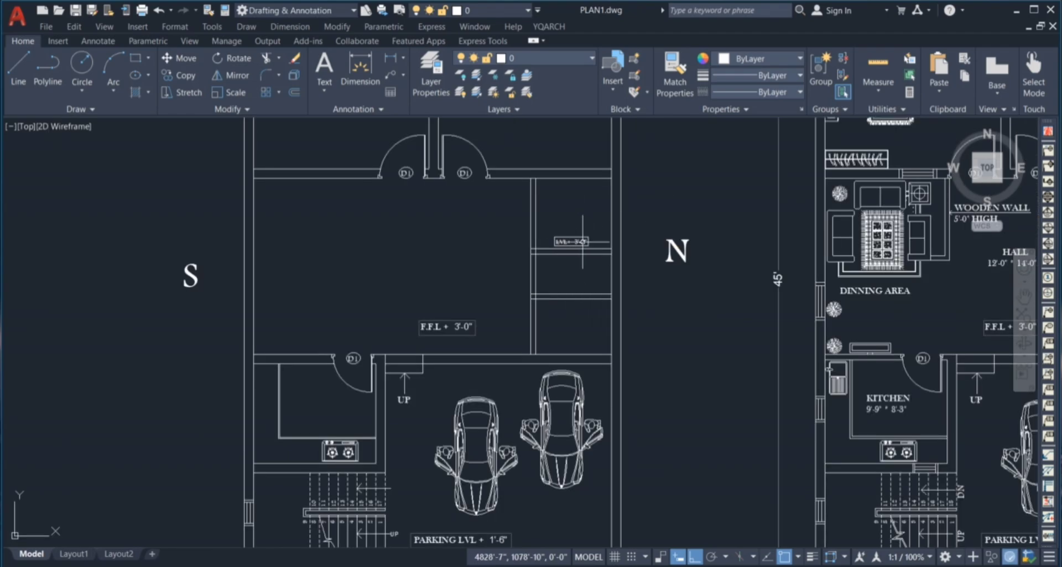
scroll(522, 283, down, 2)
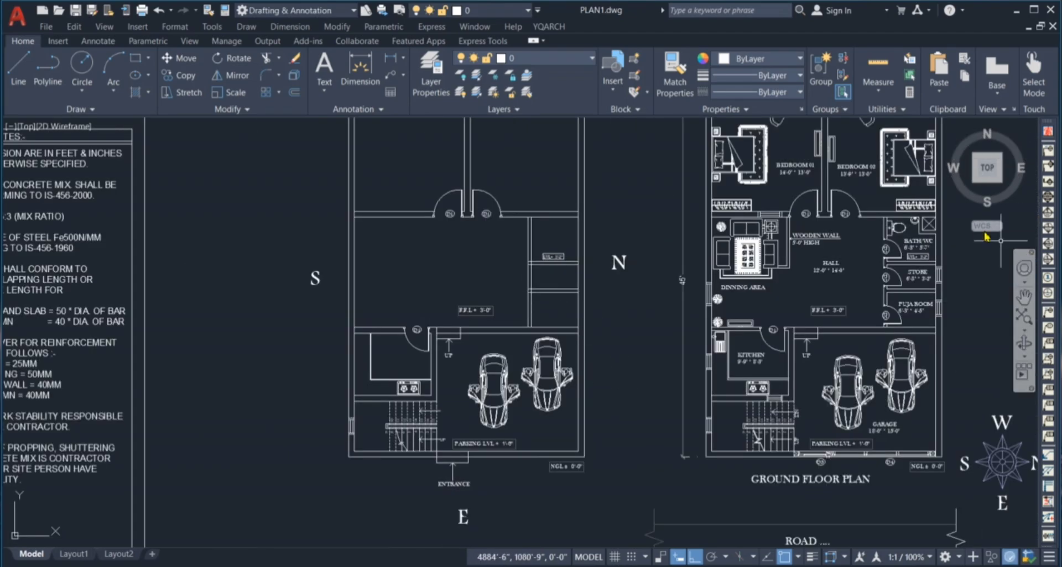
scroll(940, 233, up, 5)
scroll(686, 248, down, 2)
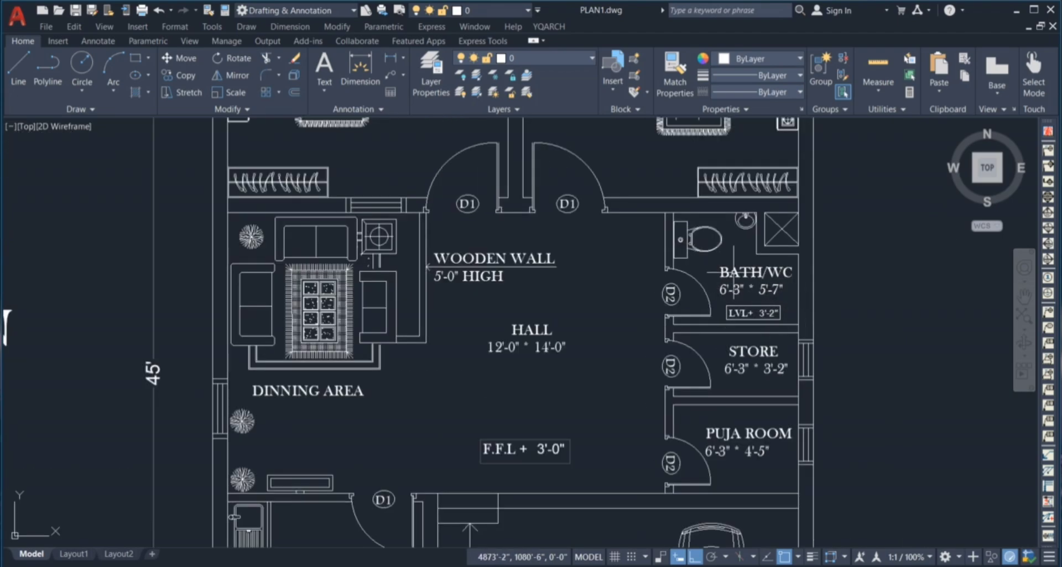
- Examine the toilet's placement and orientation in the finished plan's bath/WC
scroll(700, 260, down, 5)
scroll(691, 264, up, 5)
scroll(645, 235, up, 2)
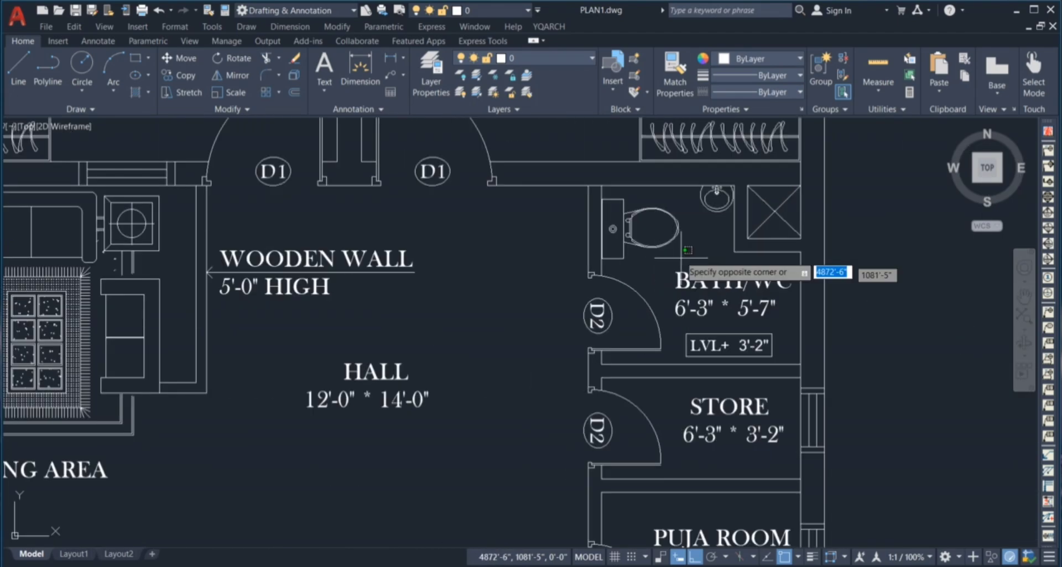
click(635, 229)
scroll(644, 227, down, 2)
scroll(686, 238, down, 2)
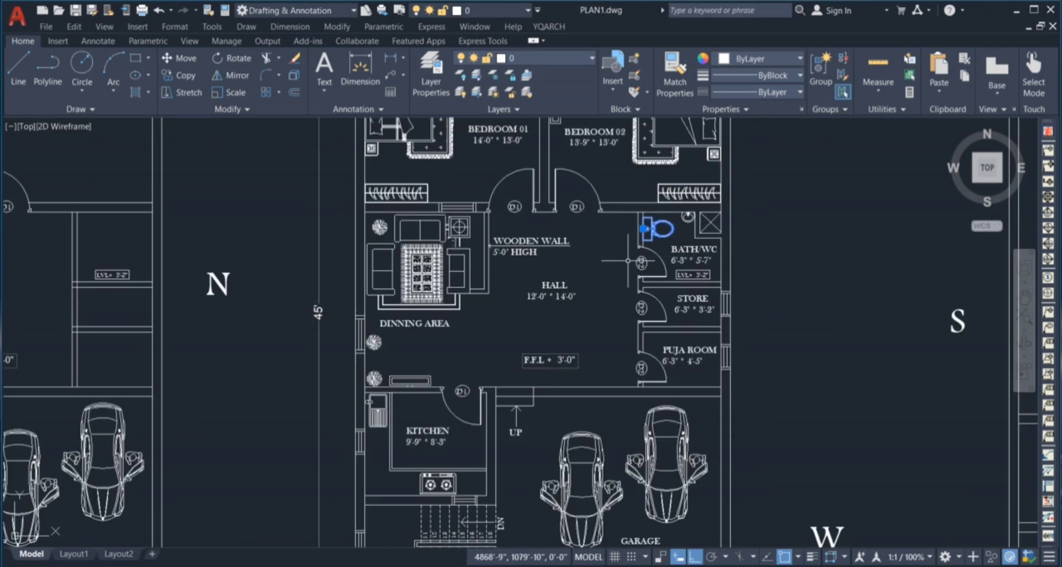
scroll(762, 250, down, 2)
click(405, 236)
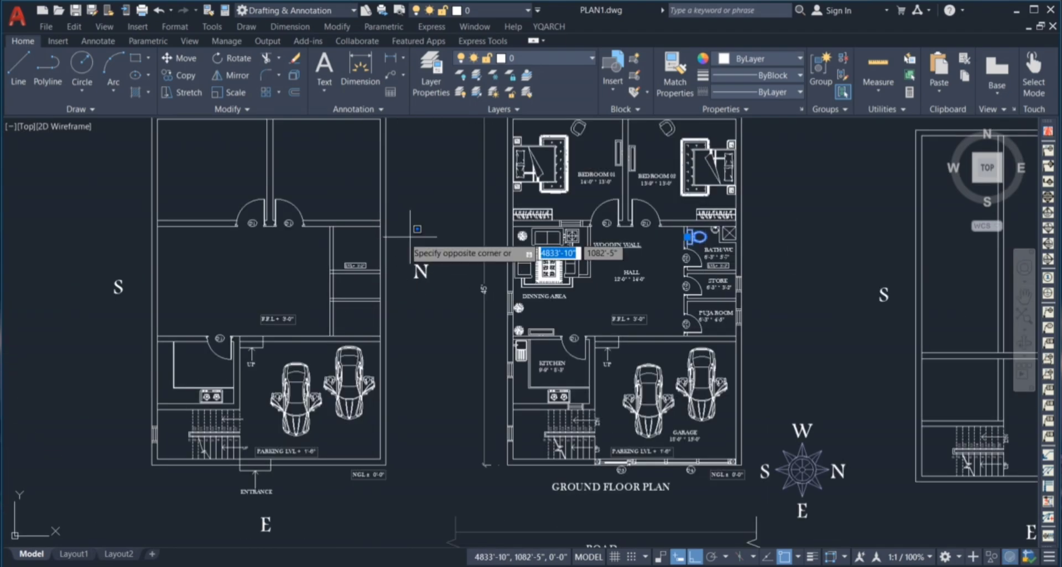
click(453, 248)
click(441, 326)
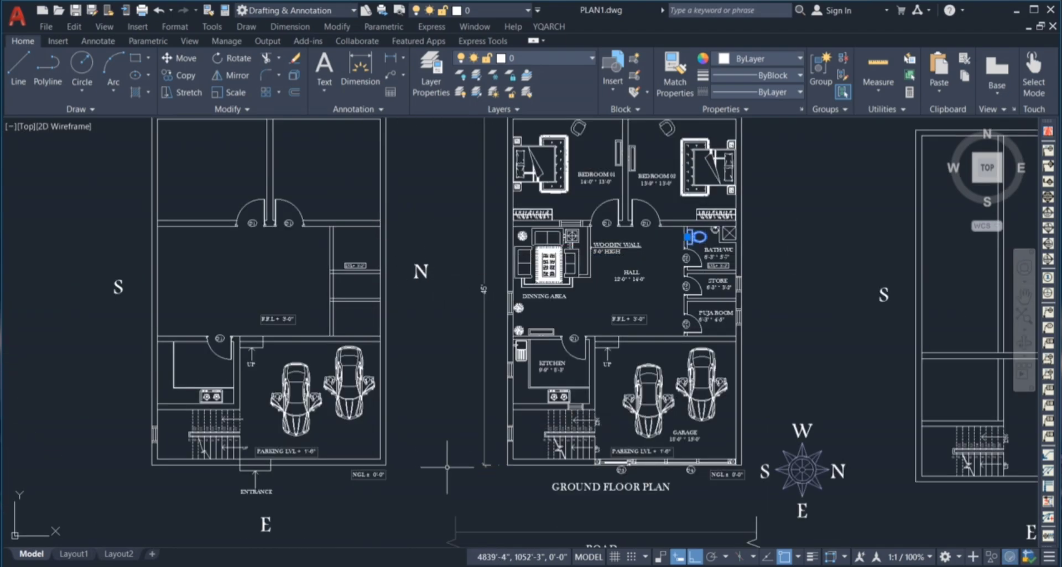
click(365, 398)
click(439, 383)
click(429, 314)
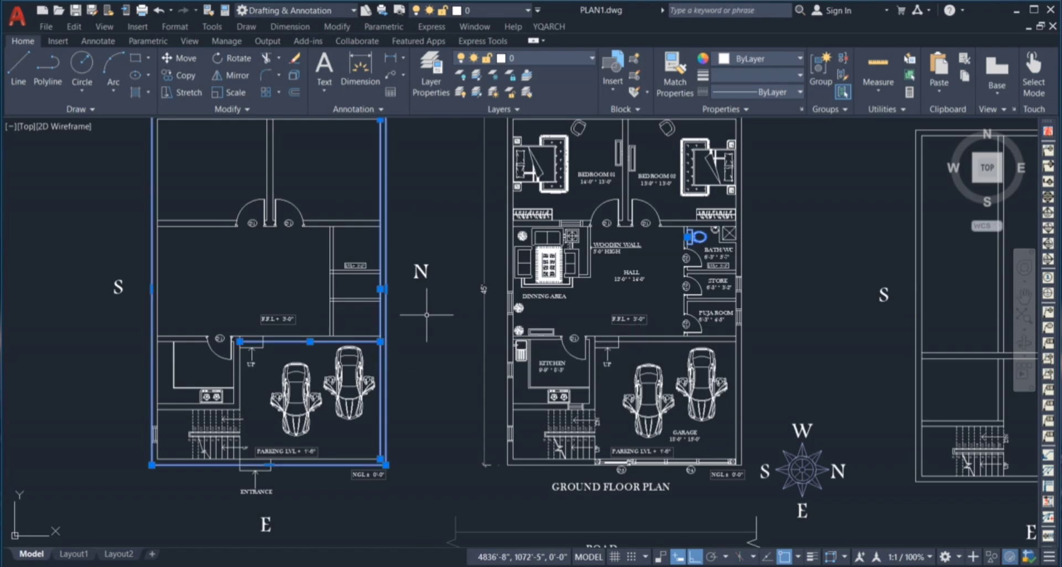
key(Escape)
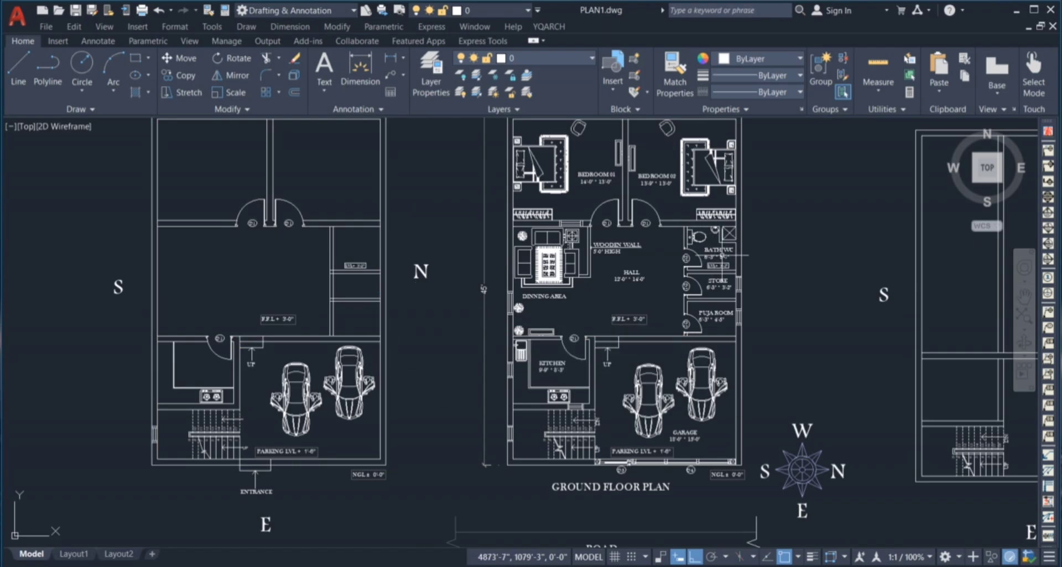
- Inspect the bath/WC, store, puja room, hall and dining area in the finished ground floor plan
scroll(724, 233, up, 2)
scroll(724, 232, up, 2)
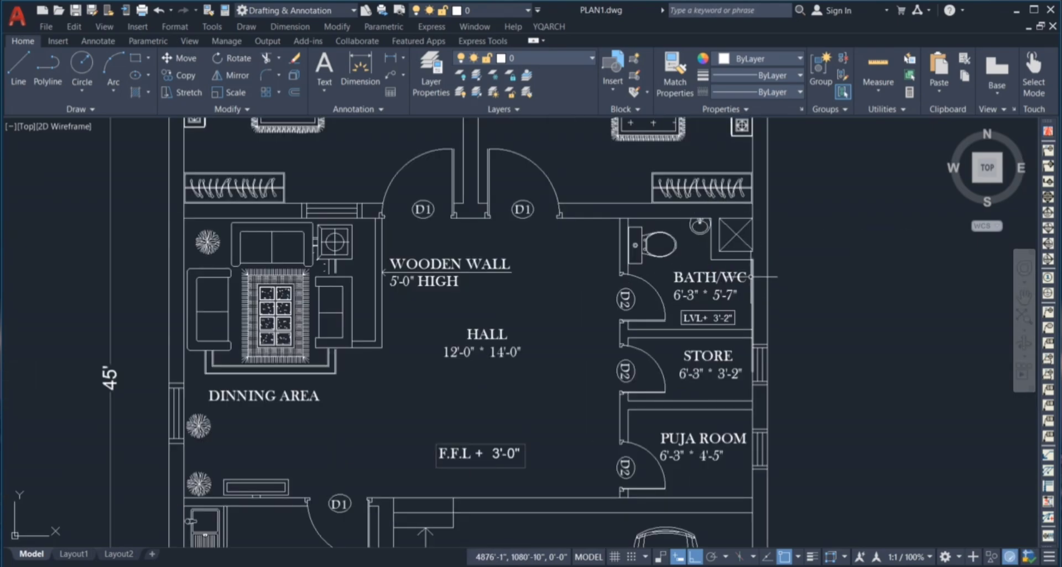
scroll(751, 276, down, 3)
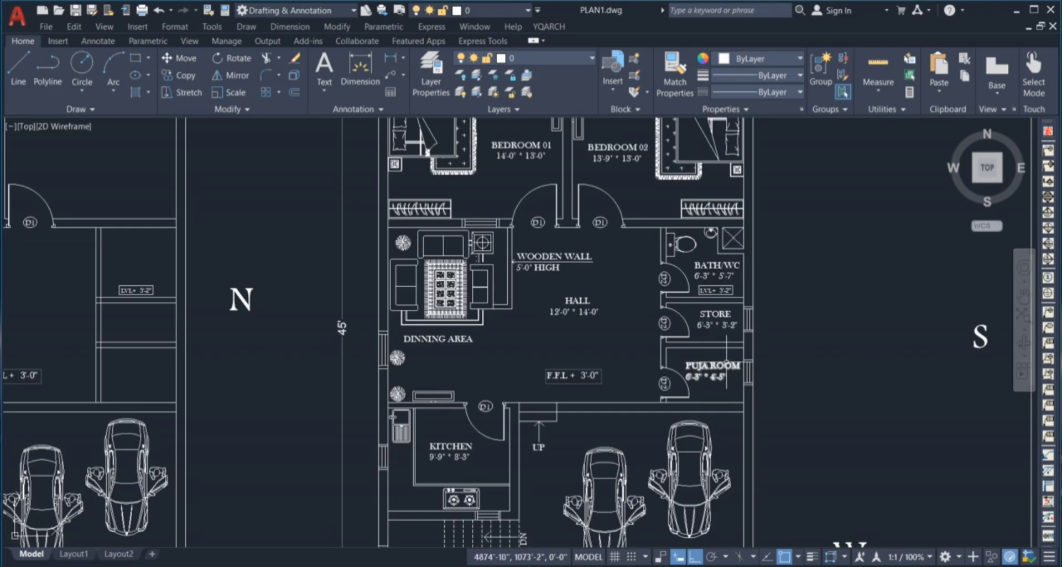
scroll(722, 312, down, 2)
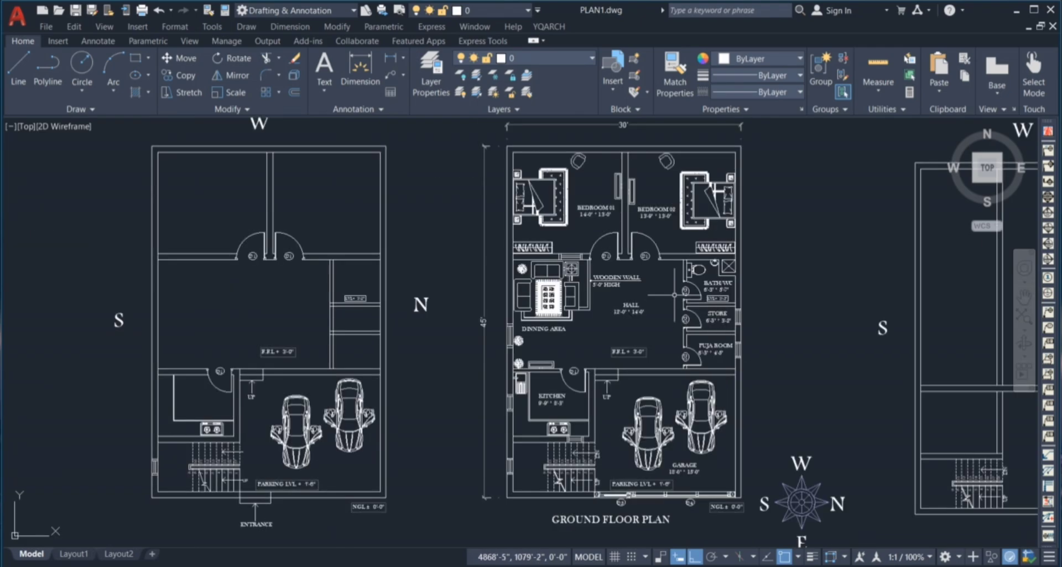
scroll(641, 344, up, 2)
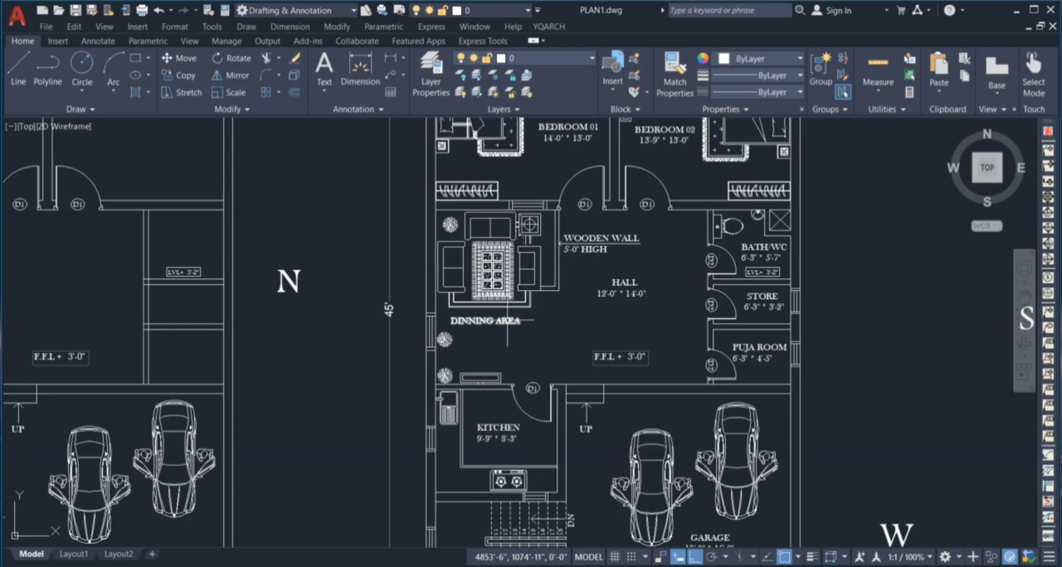
scroll(507, 322, up, 2)
click(540, 350)
click(550, 354)
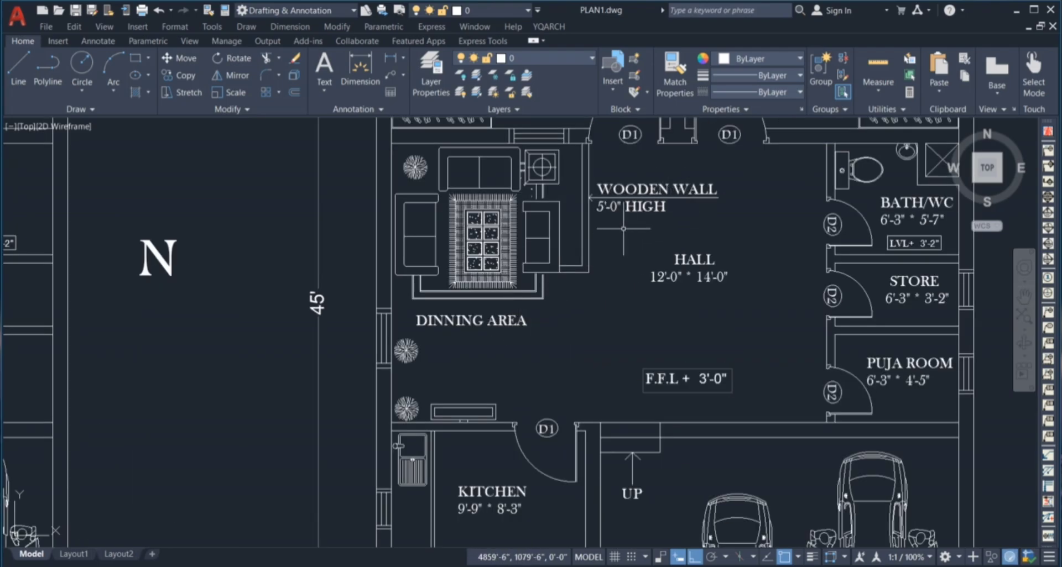
- Compare the overall layouts of the new and finished plans with the compass directions and the road side
scroll(593, 249, down, 4)
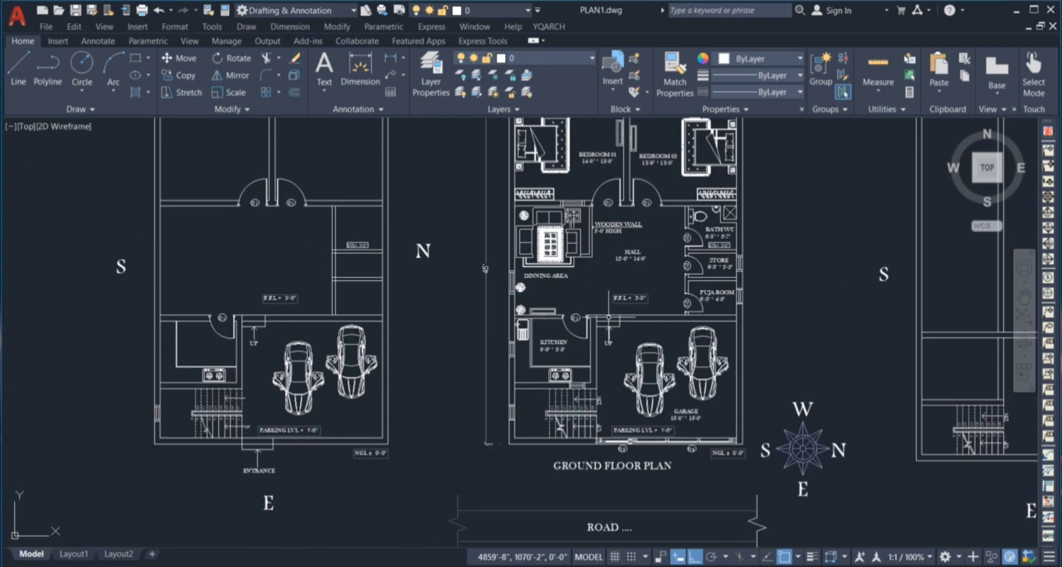
scroll(608, 359, down, 2)
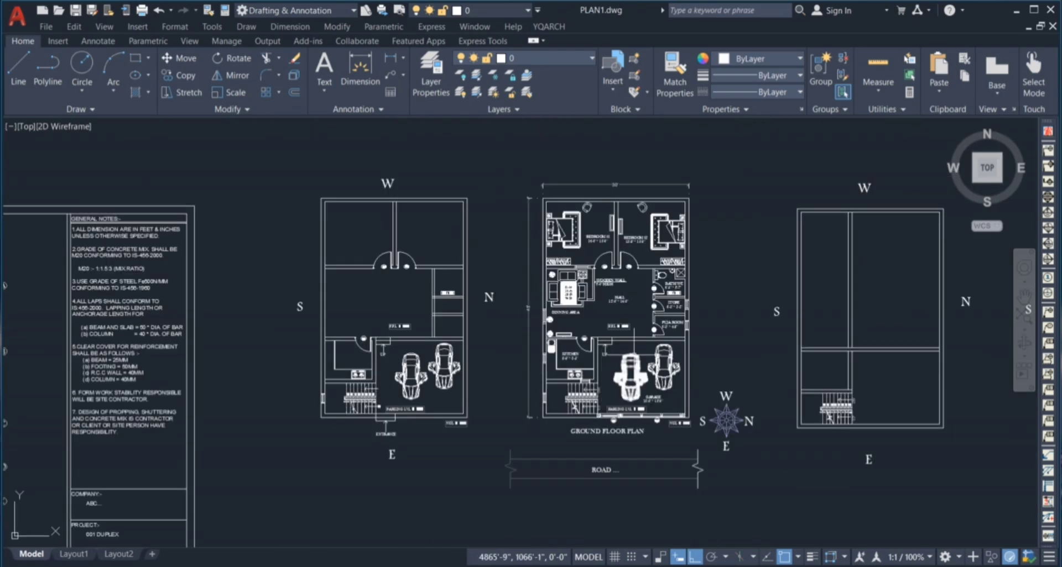
scroll(408, 295, up, 2)
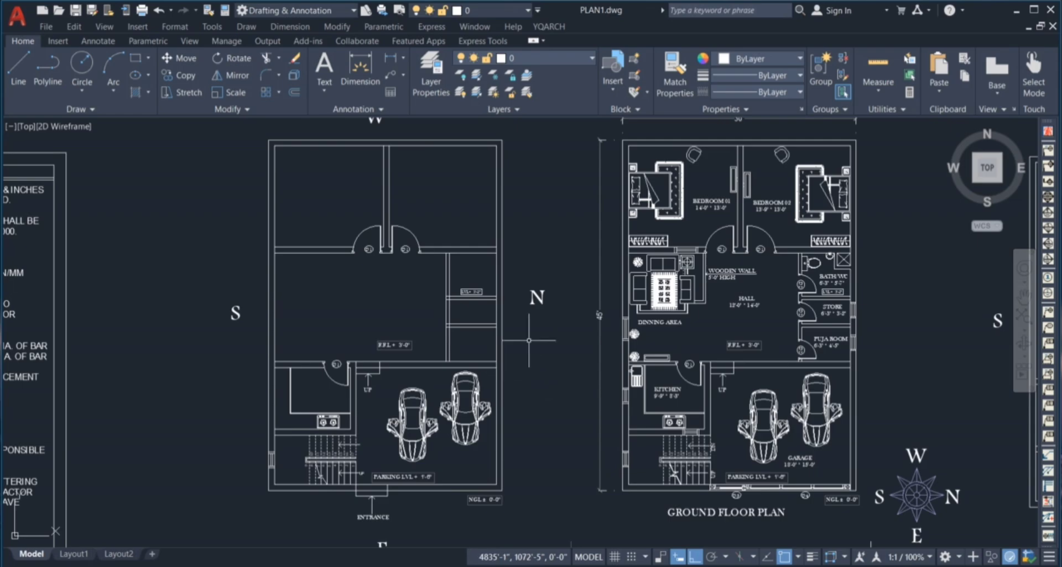
scroll(531, 343, down, 2)
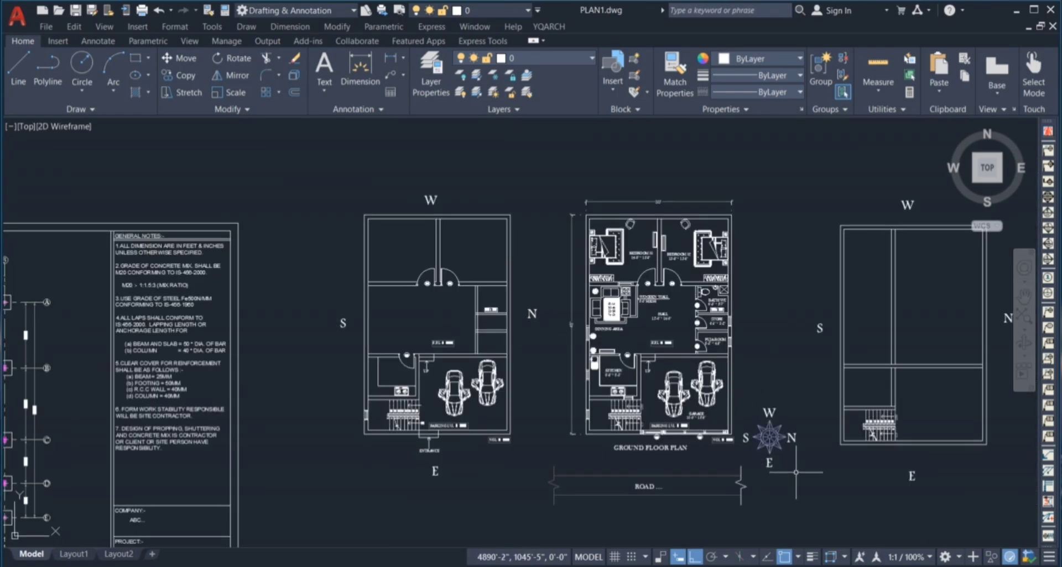
scroll(800, 472, up, 2)
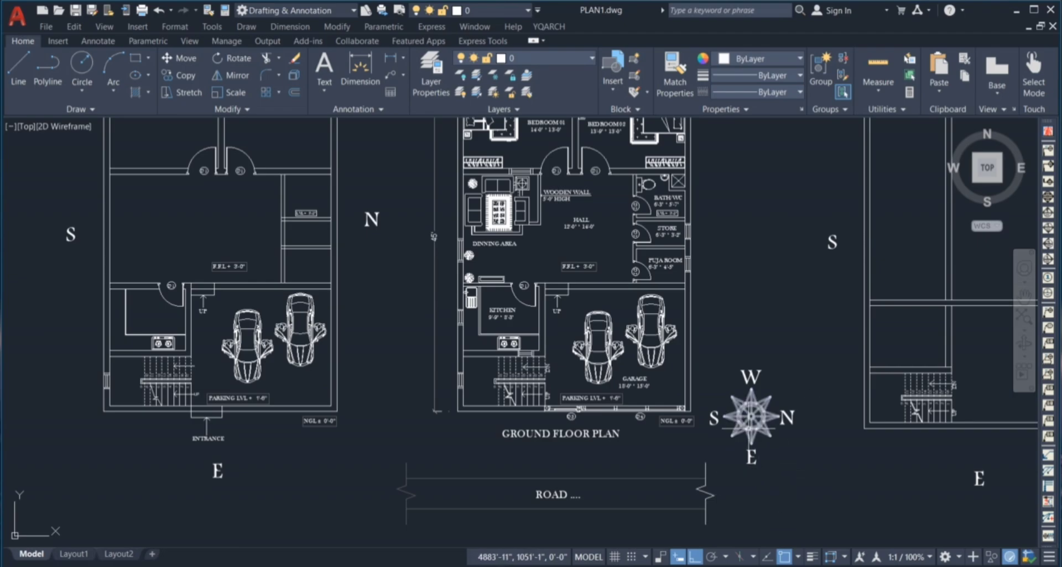
click(785, 461)
click(798, 474)
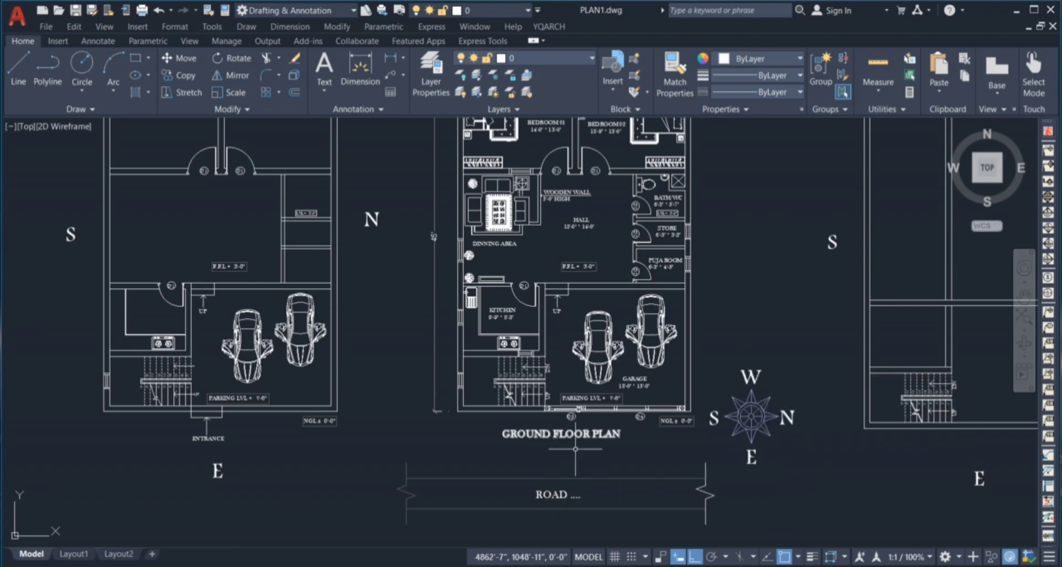
- Examine the garage's car and the D3 and D4 openings along the east side of the finished plan
scroll(591, 406, up, 2)
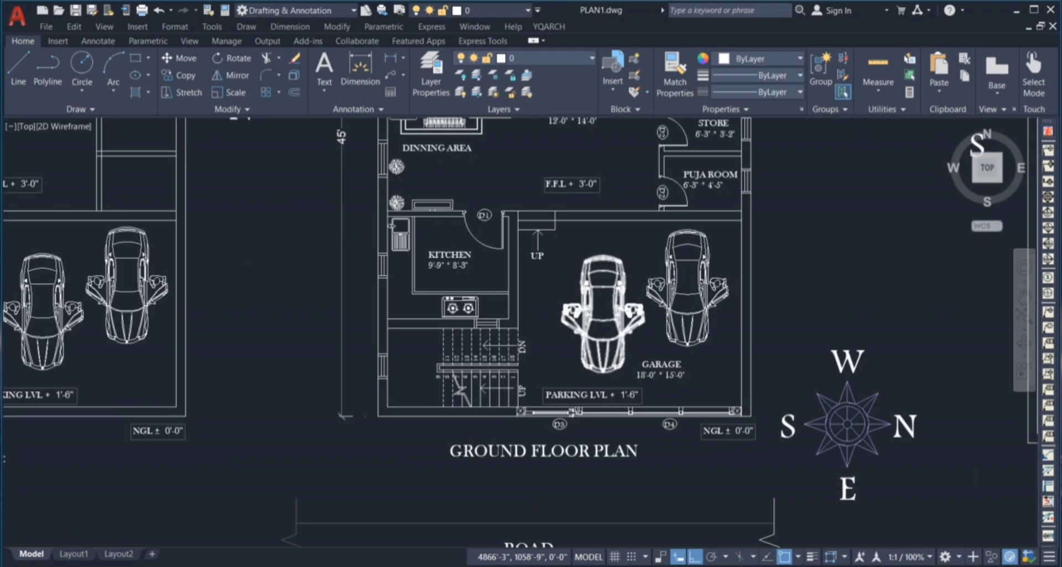
scroll(570, 412, up, 4)
click(618, 351)
scroll(621, 426, down, 4)
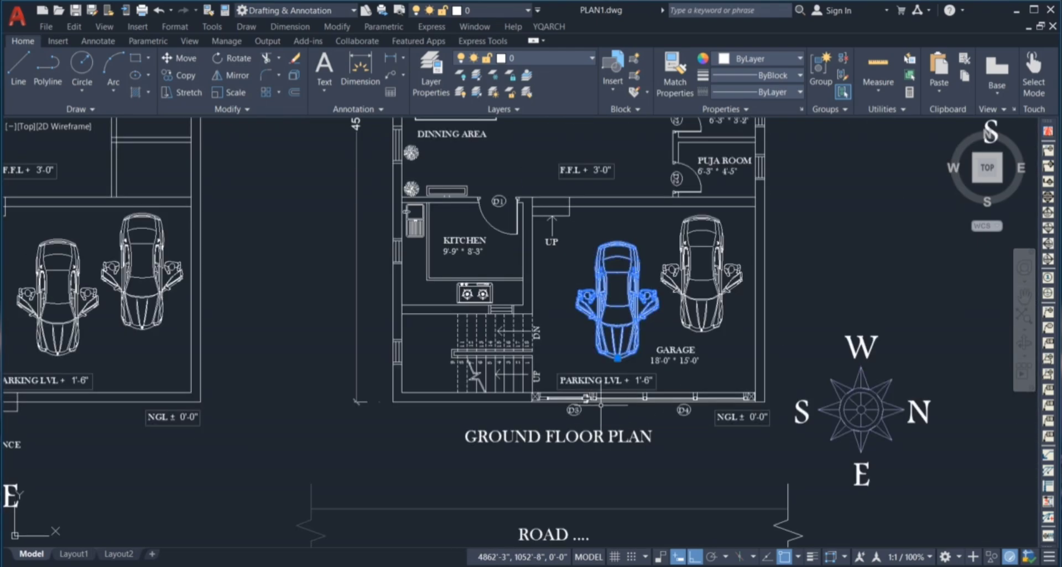
scroll(612, 400, up, 4)
scroll(632, 429, down, 6)
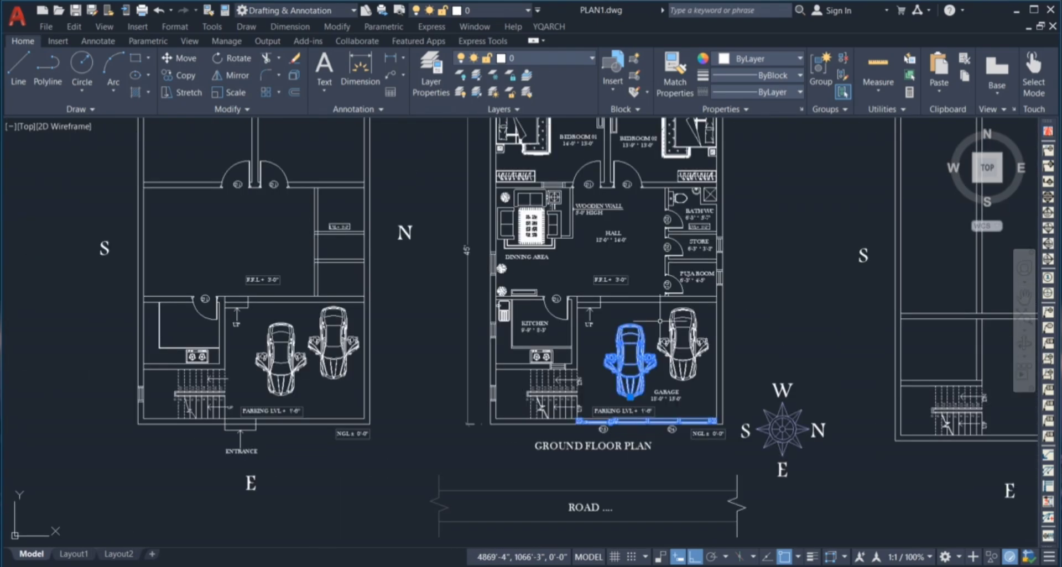
- Check the toilet's facing direction in the finished plan's bath/WC against the compass directions of the whole plan
scroll(678, 204, up, 3)
click(679, 188)
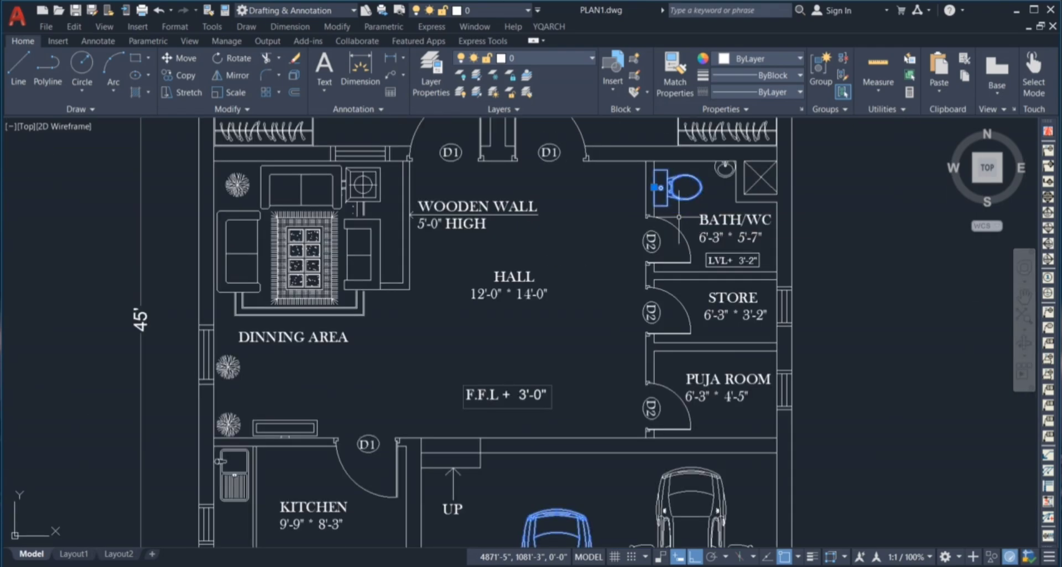
scroll(613, 273, down, 3)
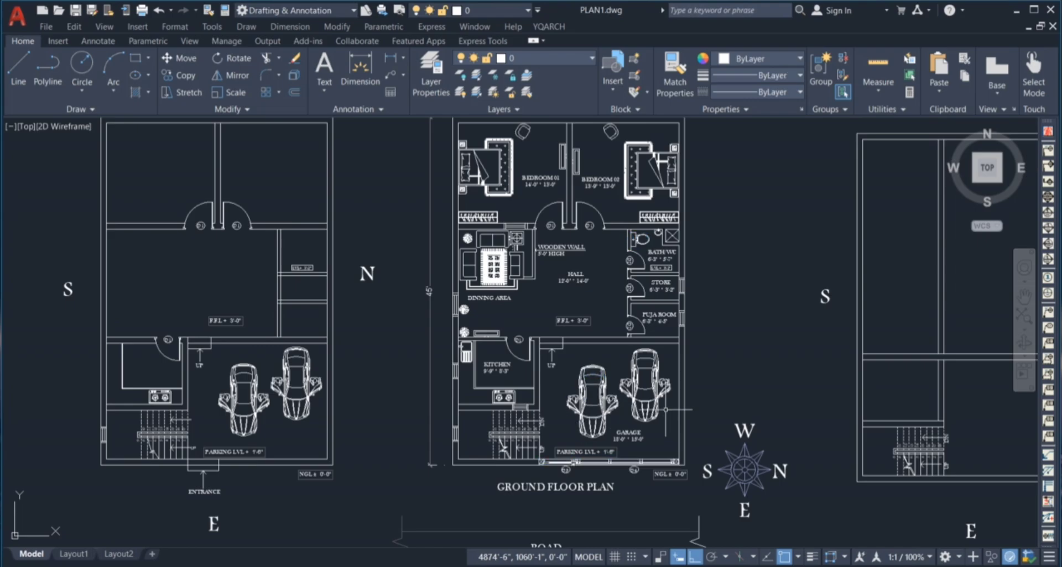
scroll(643, 229, up, 5)
click(658, 287)
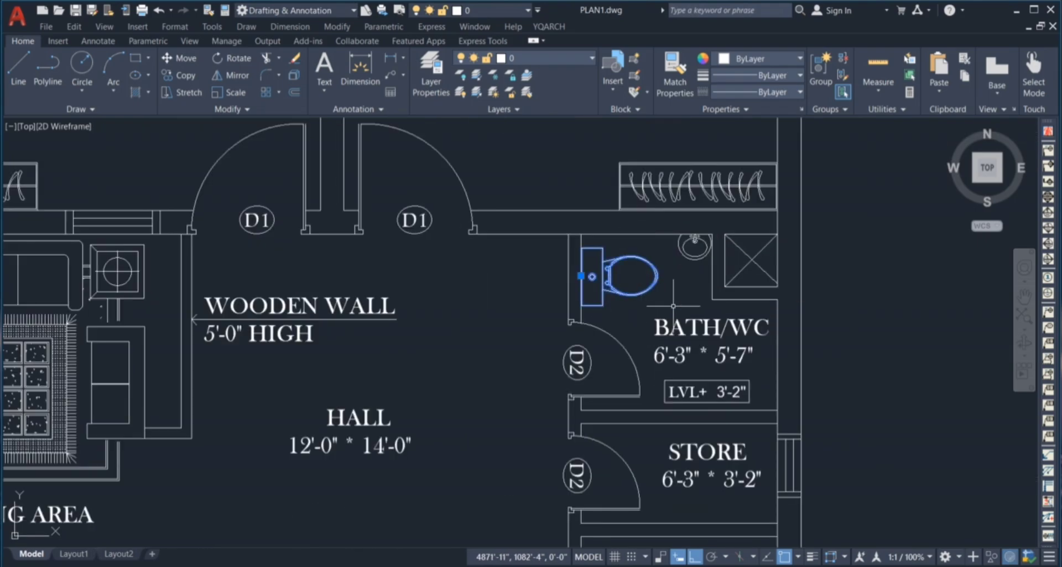
scroll(680, 320, down, 2)
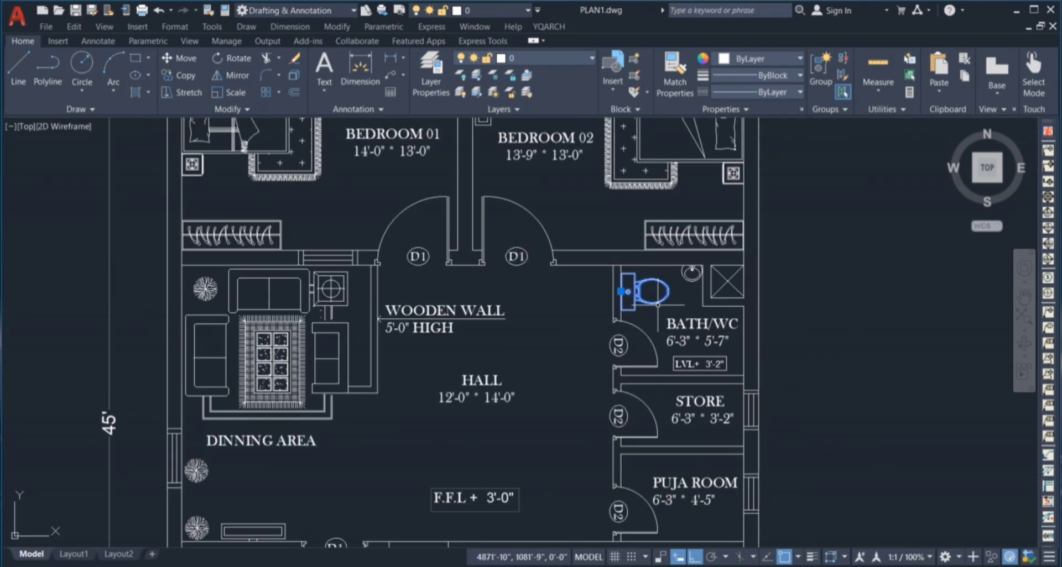
scroll(657, 302, down, 2)
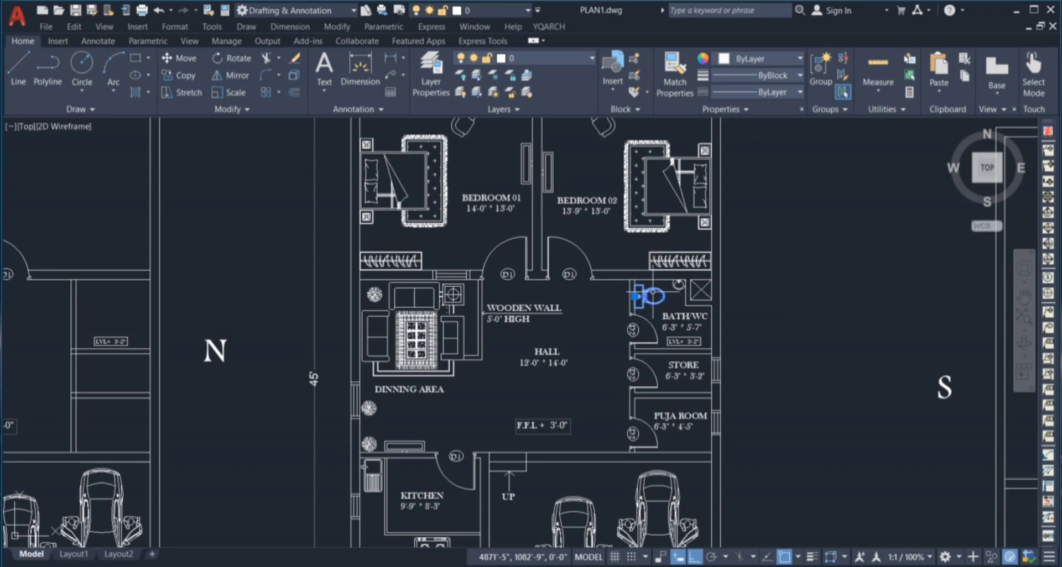
key(Escape)
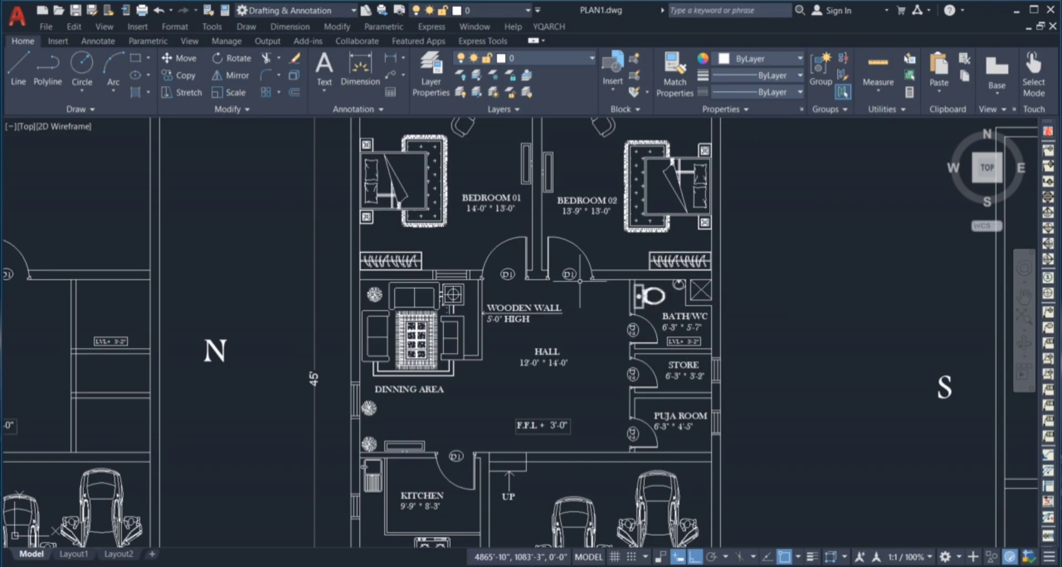
scroll(579, 281, down, 2)
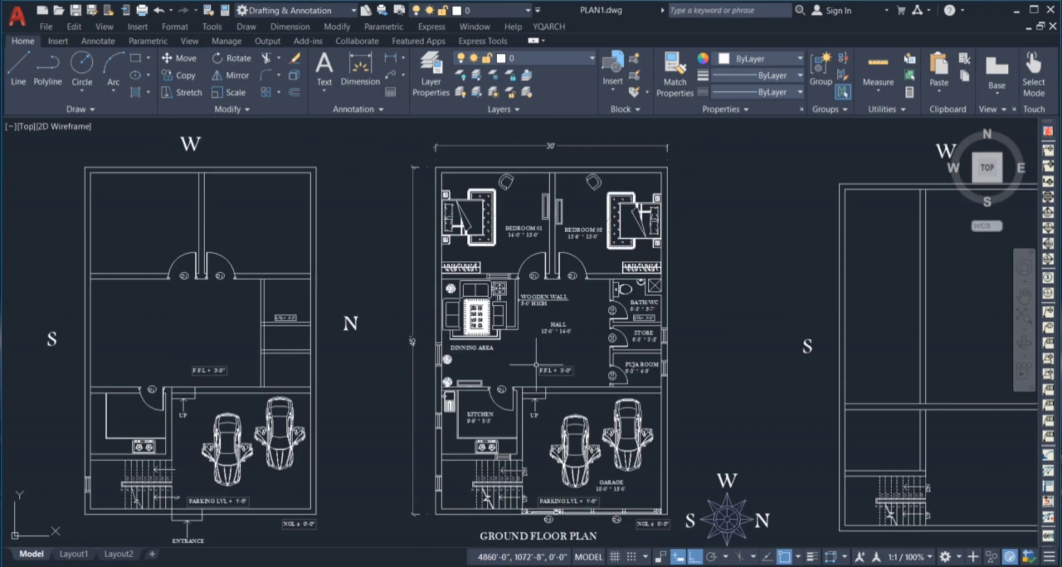